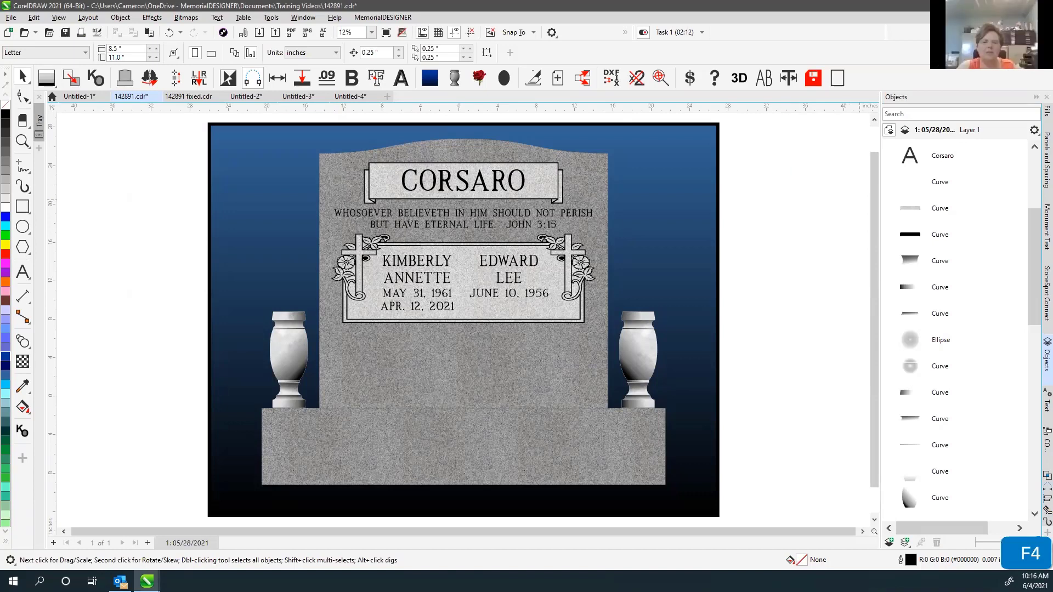
Zoom in from the name panel below the epitaph to its lower-left double-border corner.
click(787, 323)
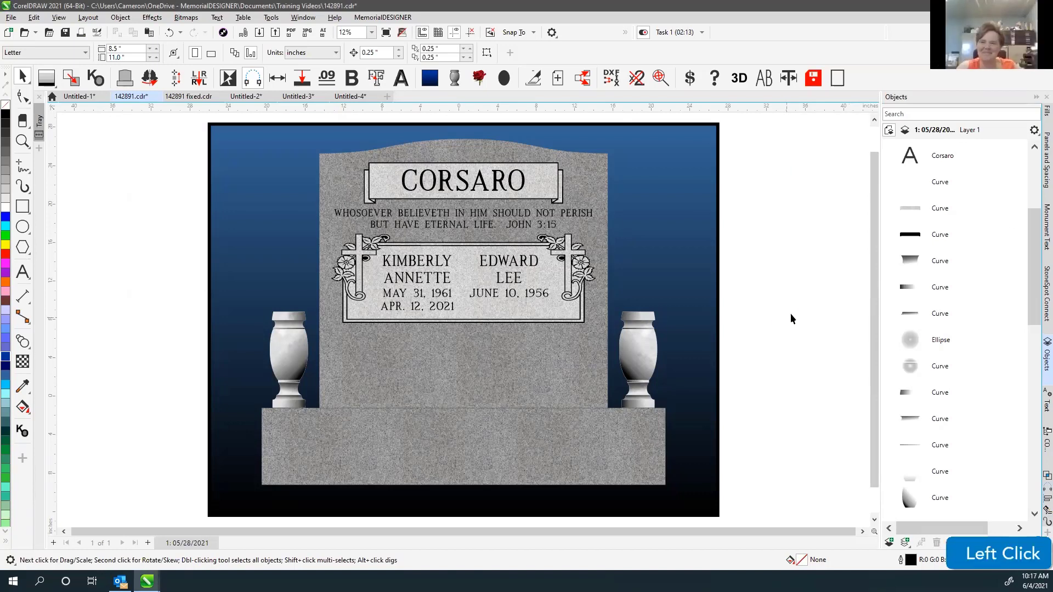
click(796, 285)
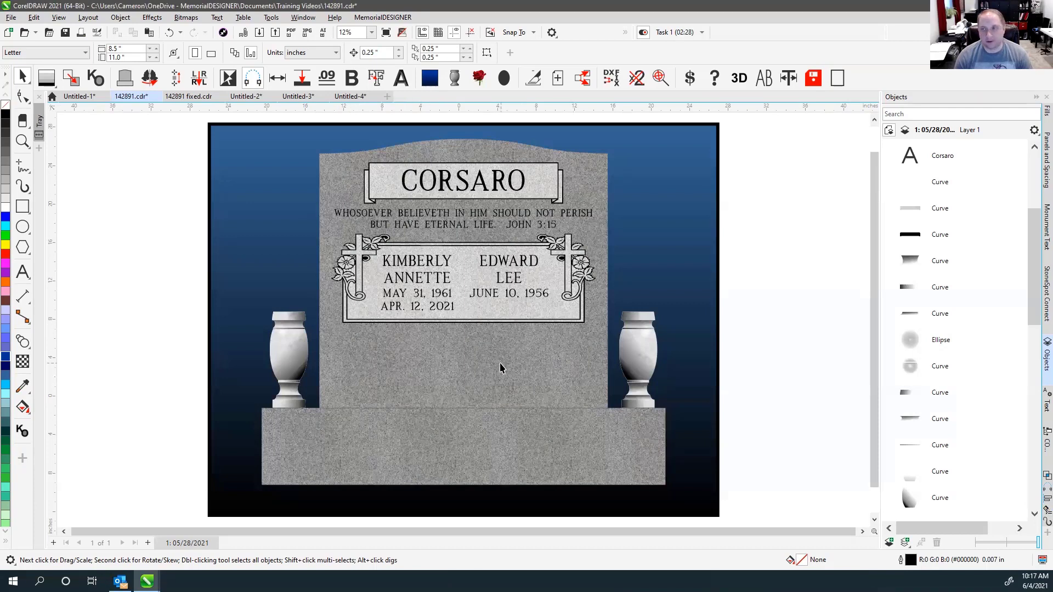
click(750, 196)
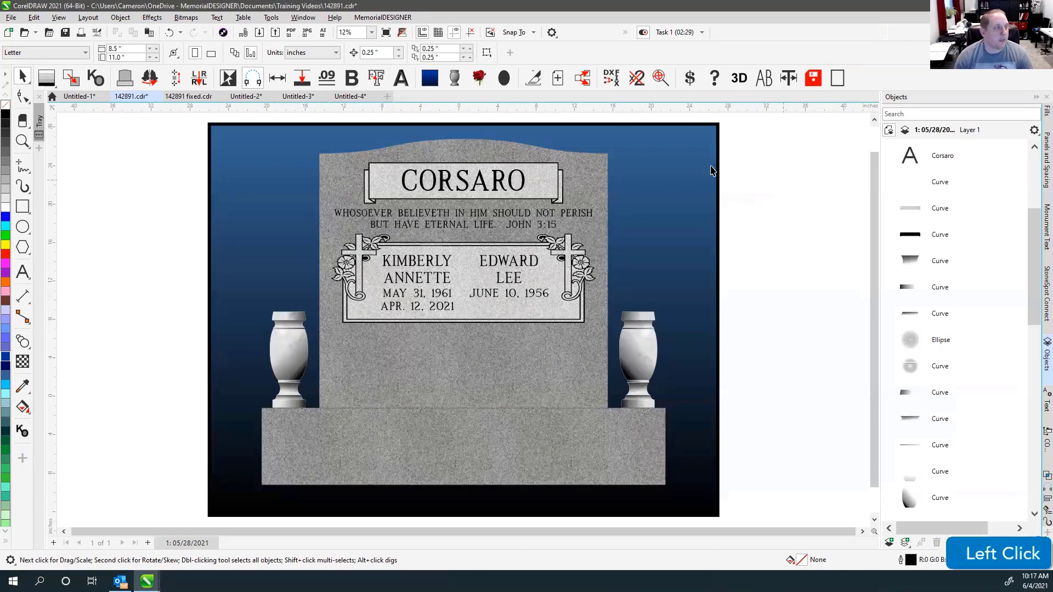
click(23, 141)
drag(339, 222, 443, 331)
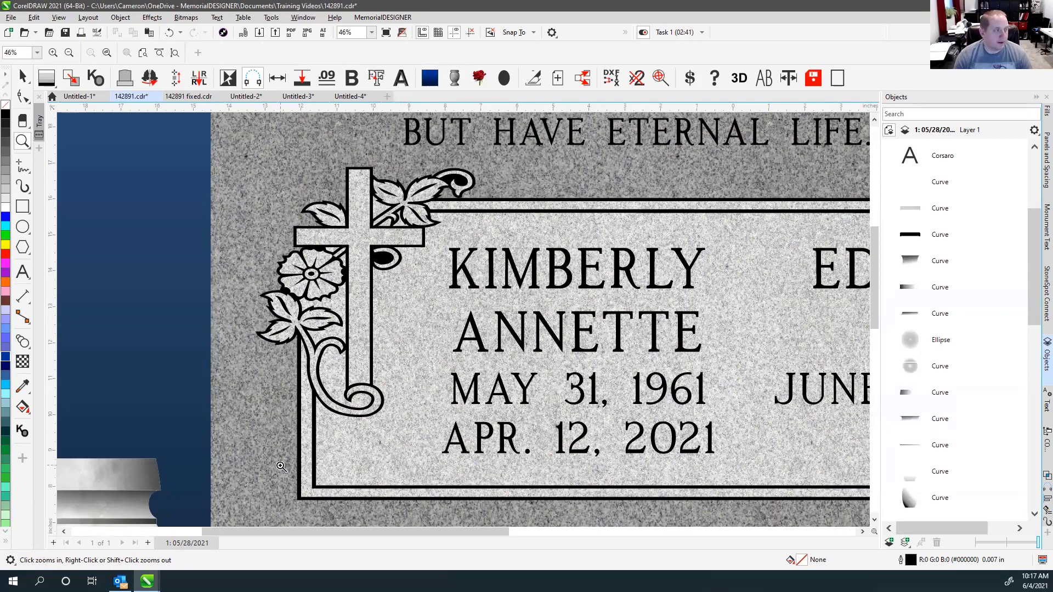
drag(274, 469, 370, 508)
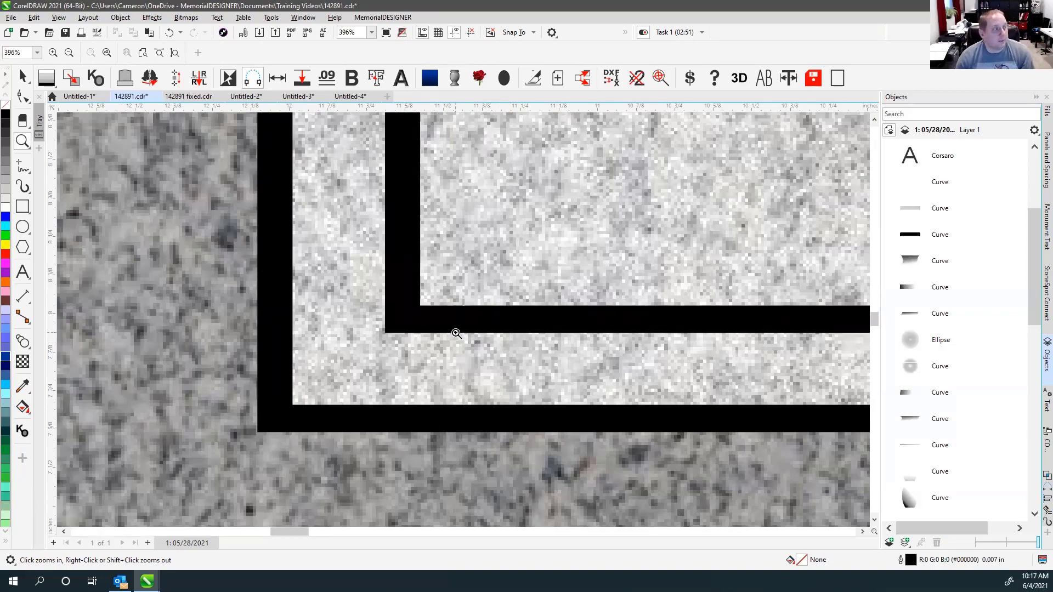
key(F4)
drag(392, 517, 511, 408)
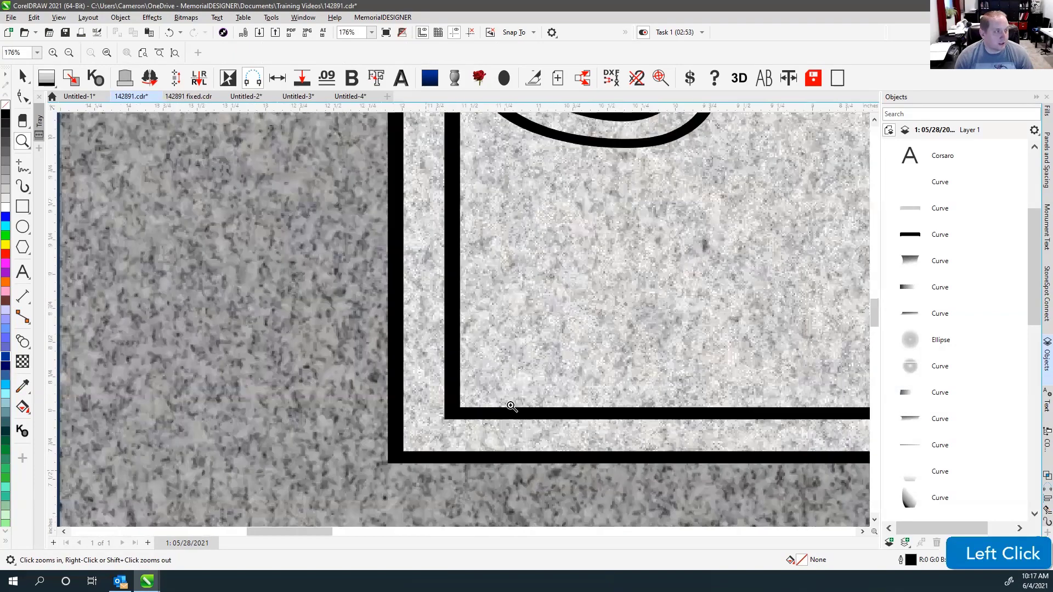
click(22, 164)
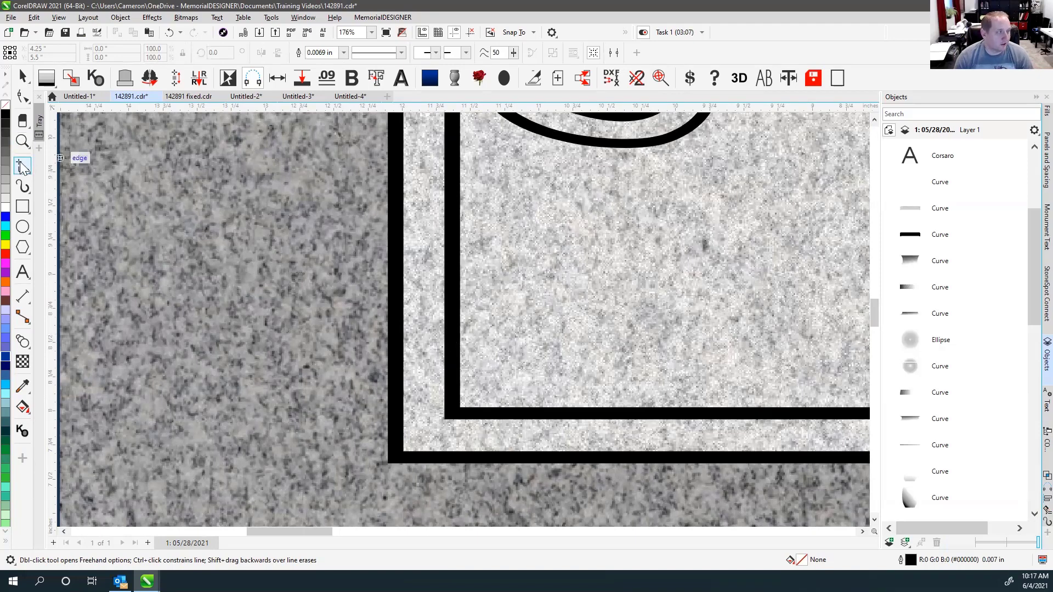
Draw two short lines across the inner border: 0.114" at the side, 0.089" at the bottom.
click(443, 335)
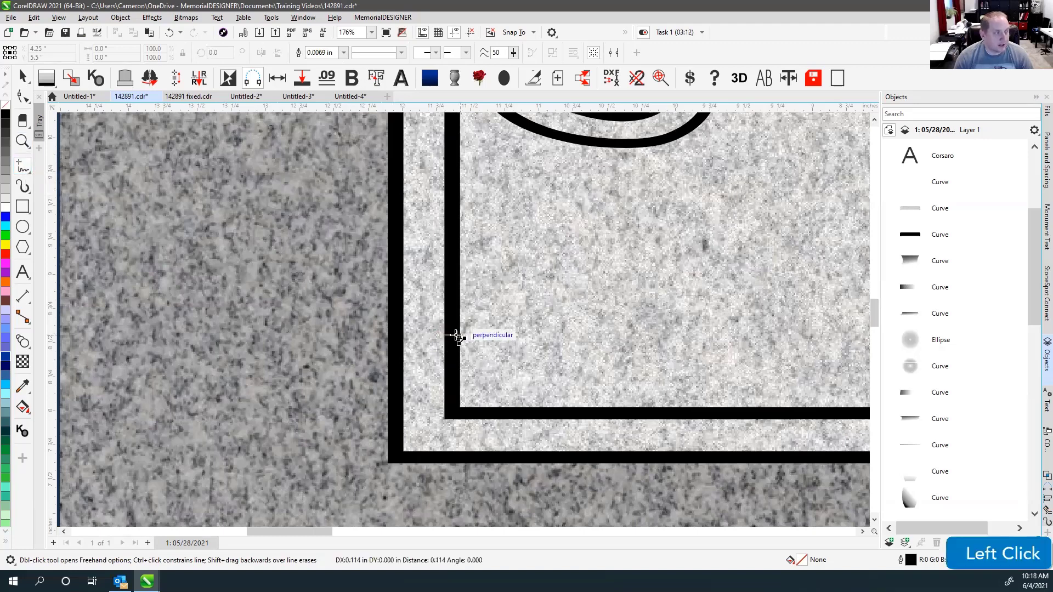
click(453, 336)
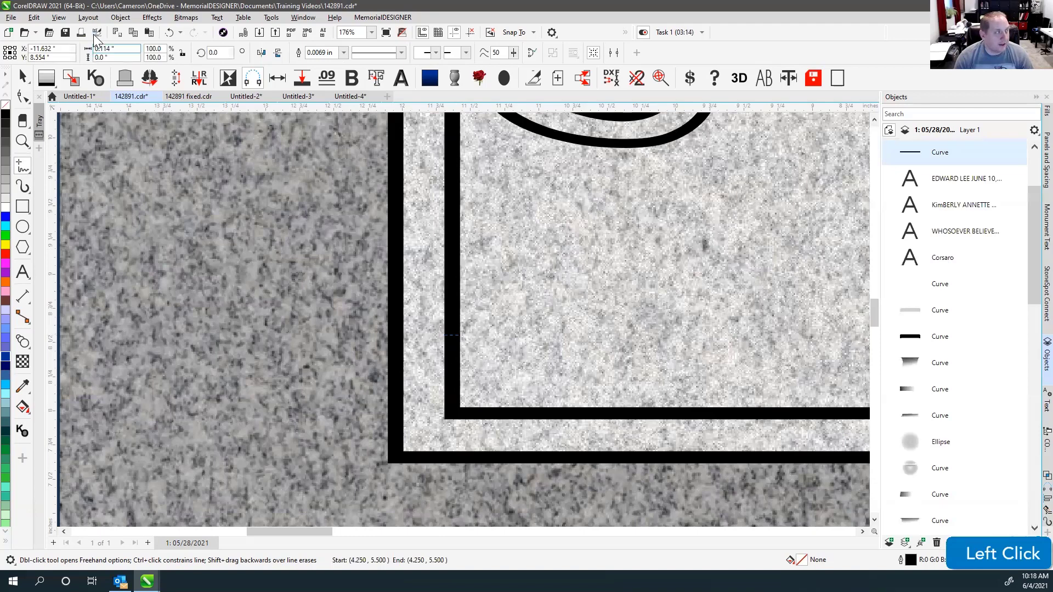
click(112, 49)
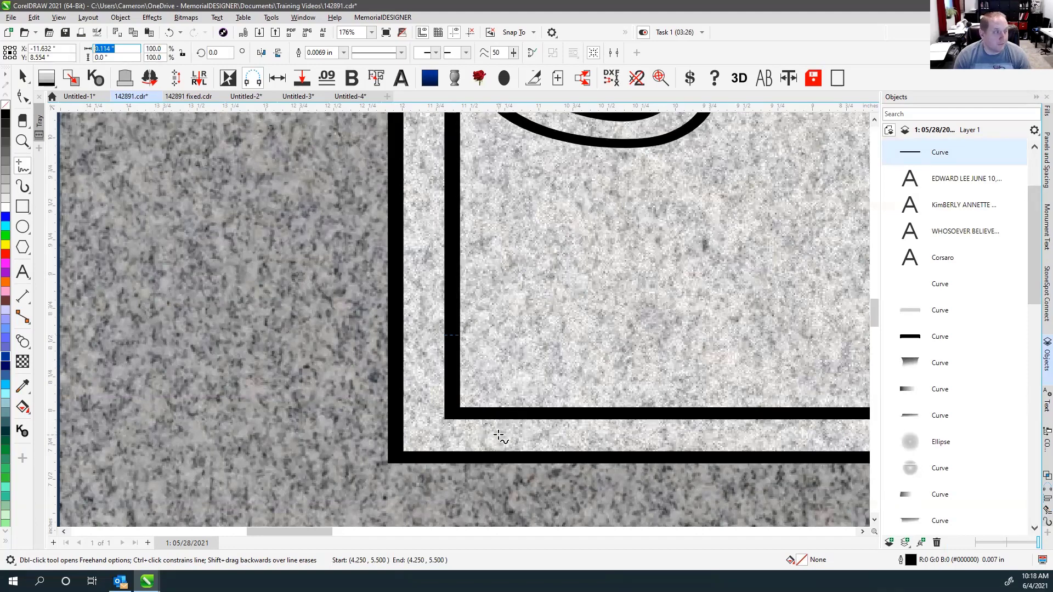
click(492, 406)
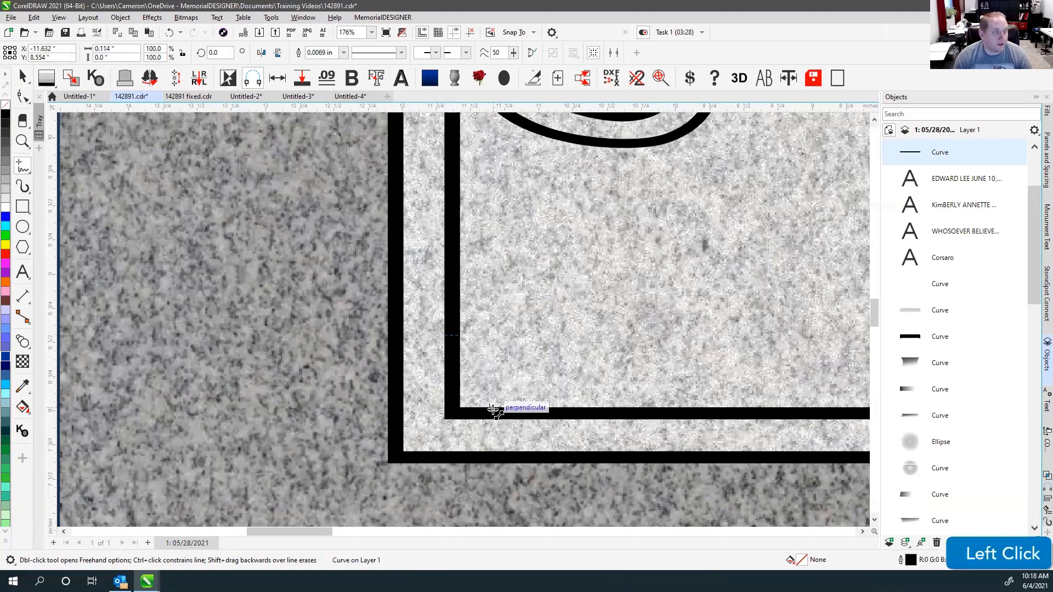
click(493, 419)
click(121, 57)
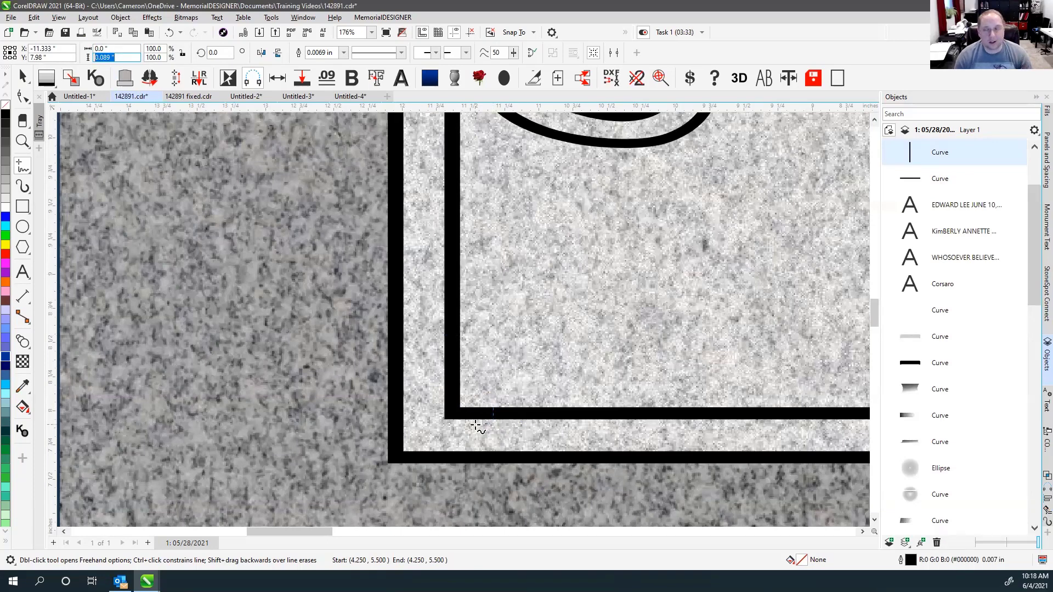
click(22, 77)
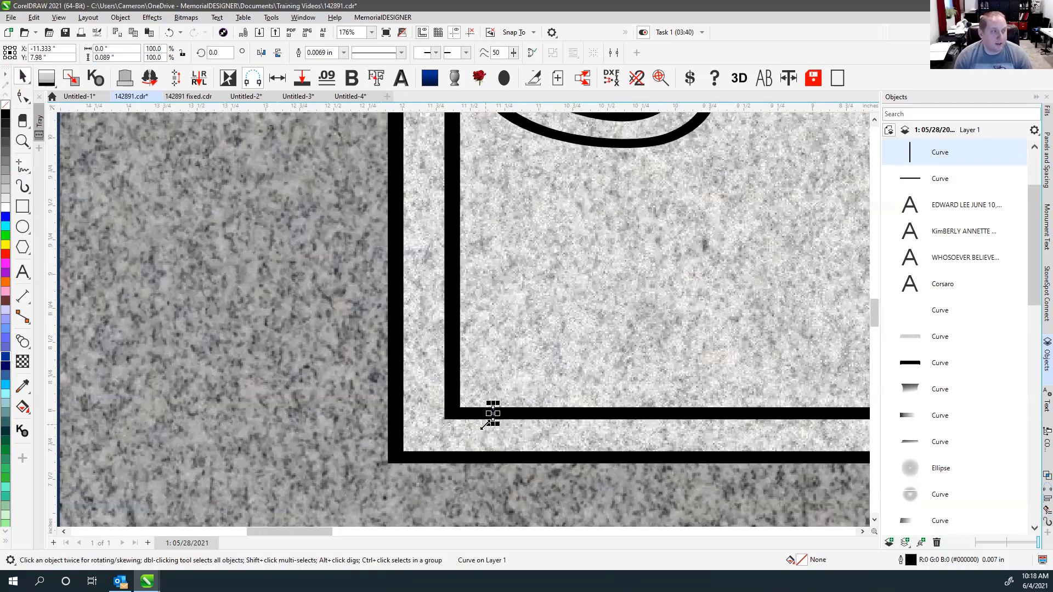
Delete both measuring lines in wireframe, then zoom to the whole page in rendered colour.
key(shift+F9)
drag(419, 235, 541, 459)
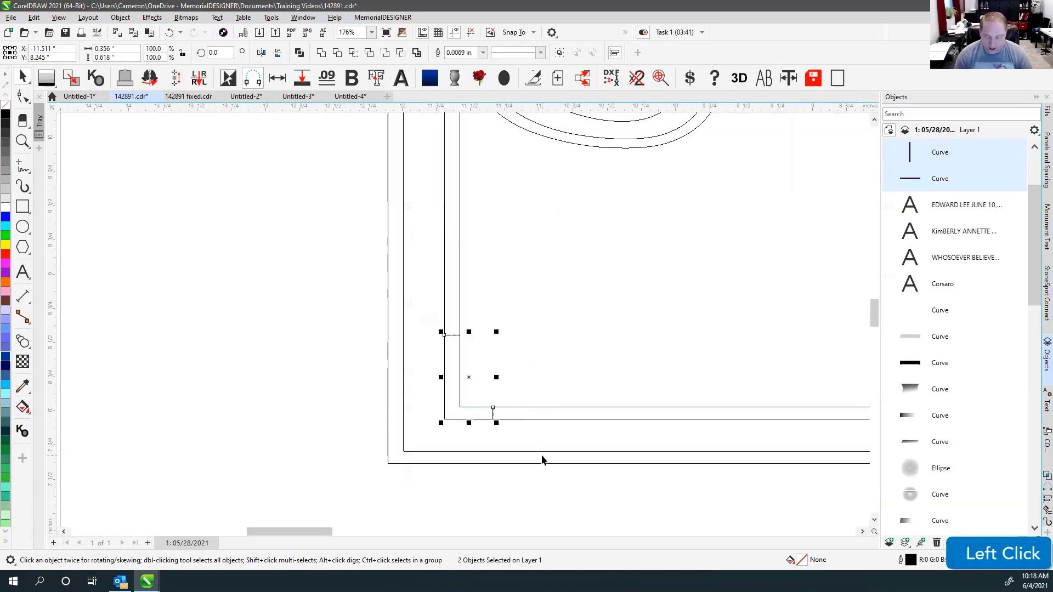
key(Delete)
key(F4)
key(v)
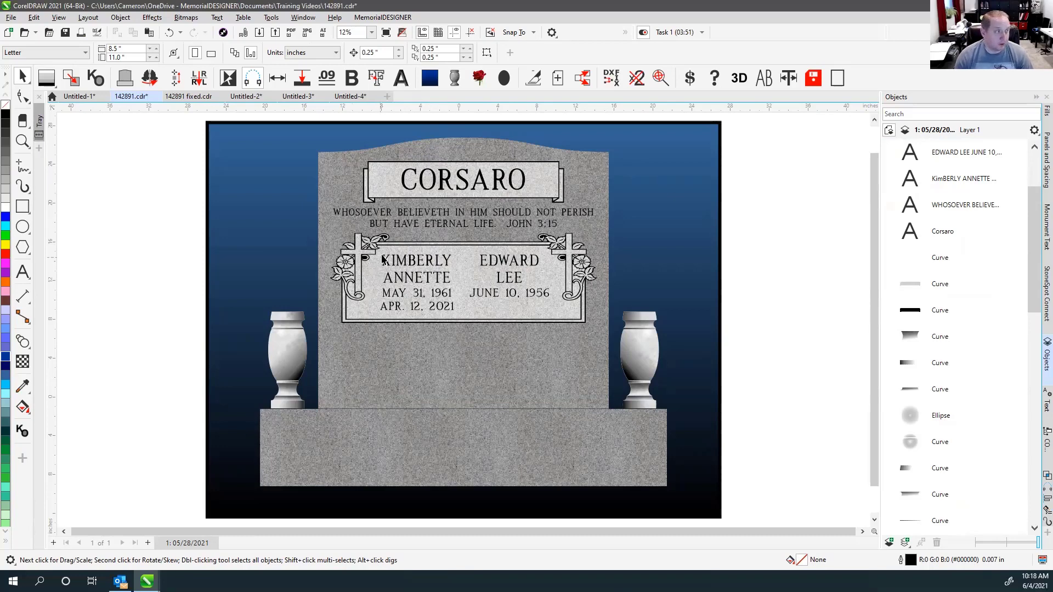
Select the plaque border and crosses without the names, and narrow them from centre to 22.327".
key(v)
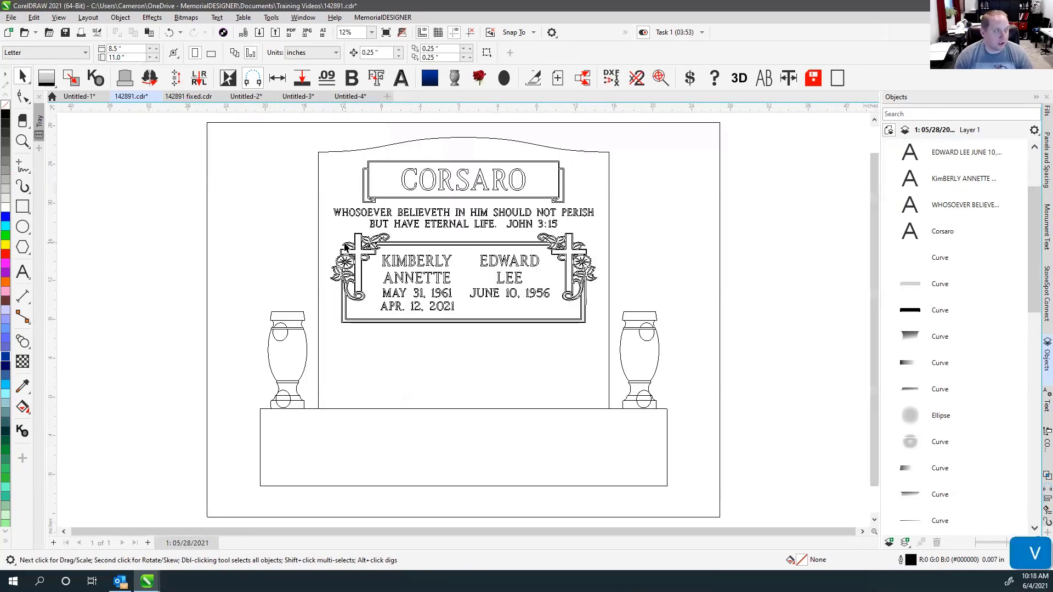
drag(324, 229, 613, 377)
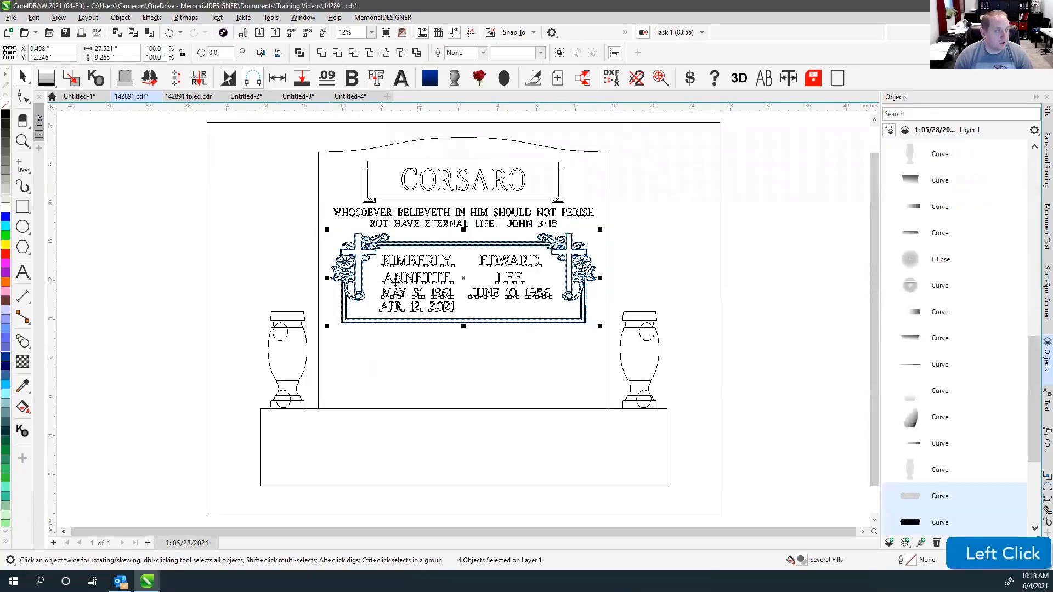
shift+click(543, 261)
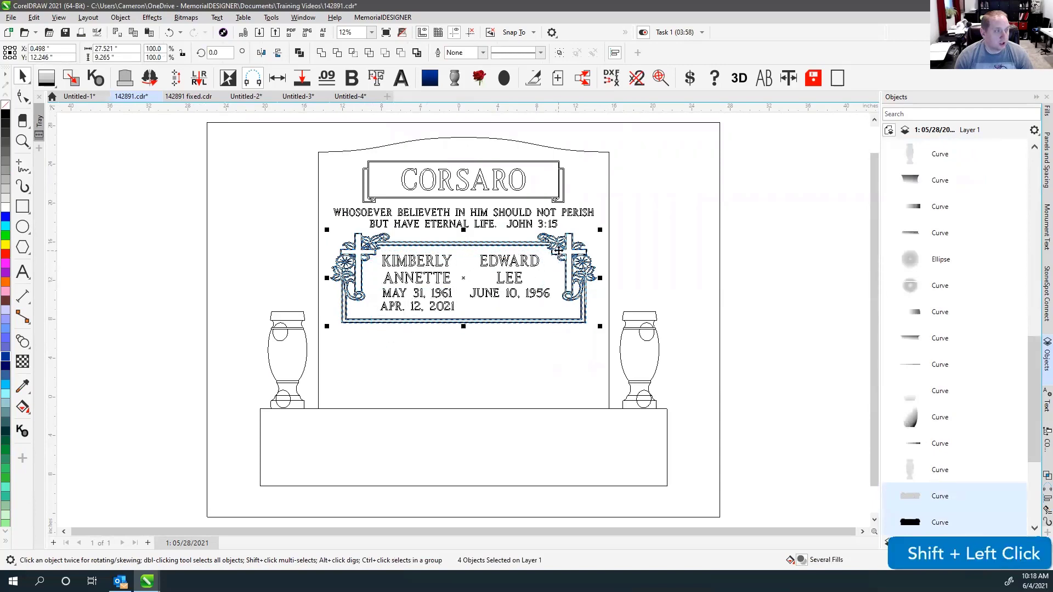
scroll(468, 295, up, 1)
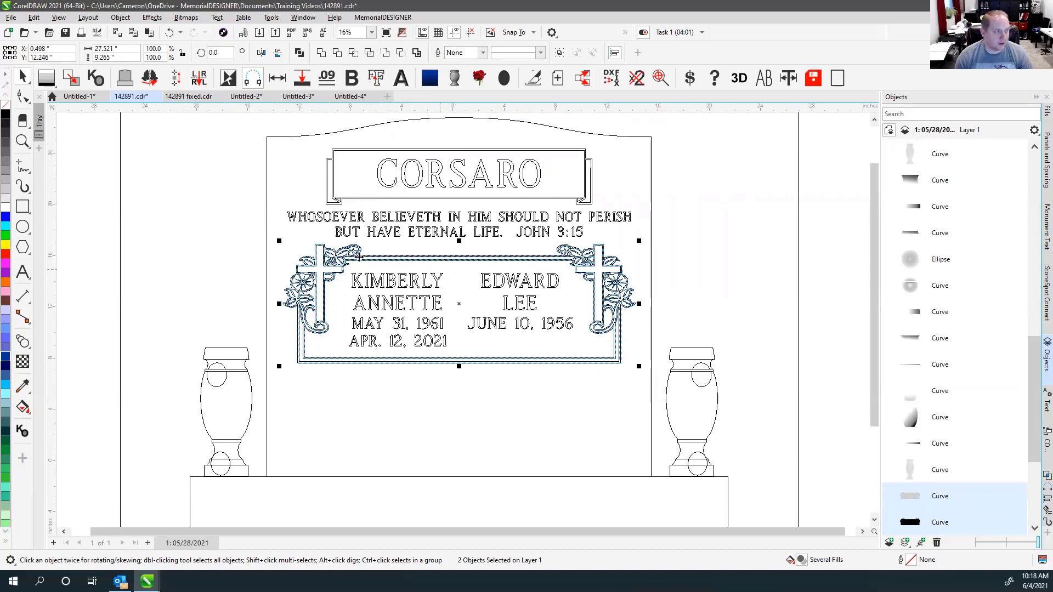
key(v)
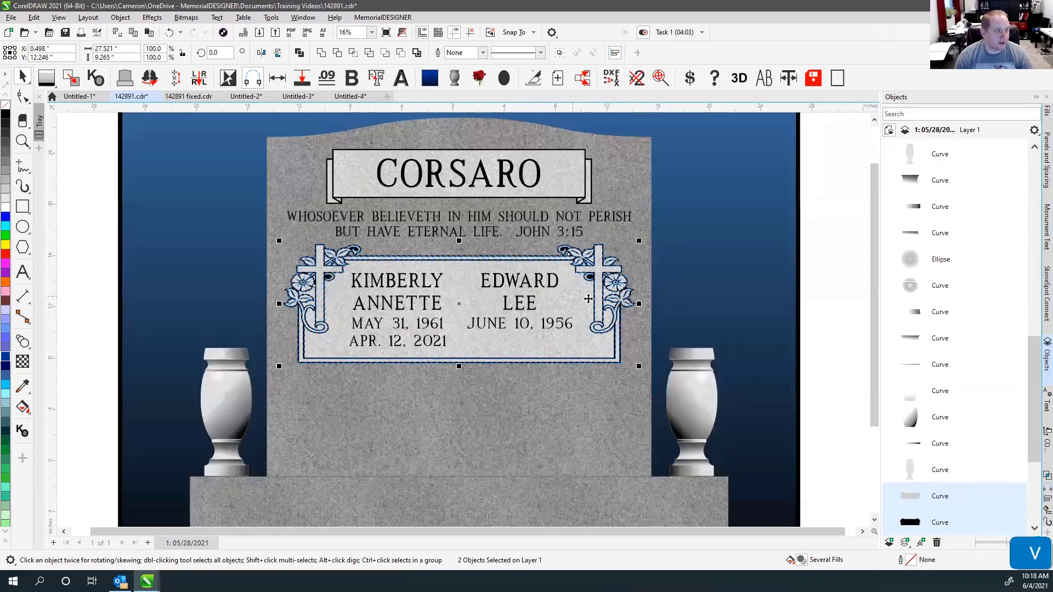
key(v)
drag(639, 303, 604, 304)
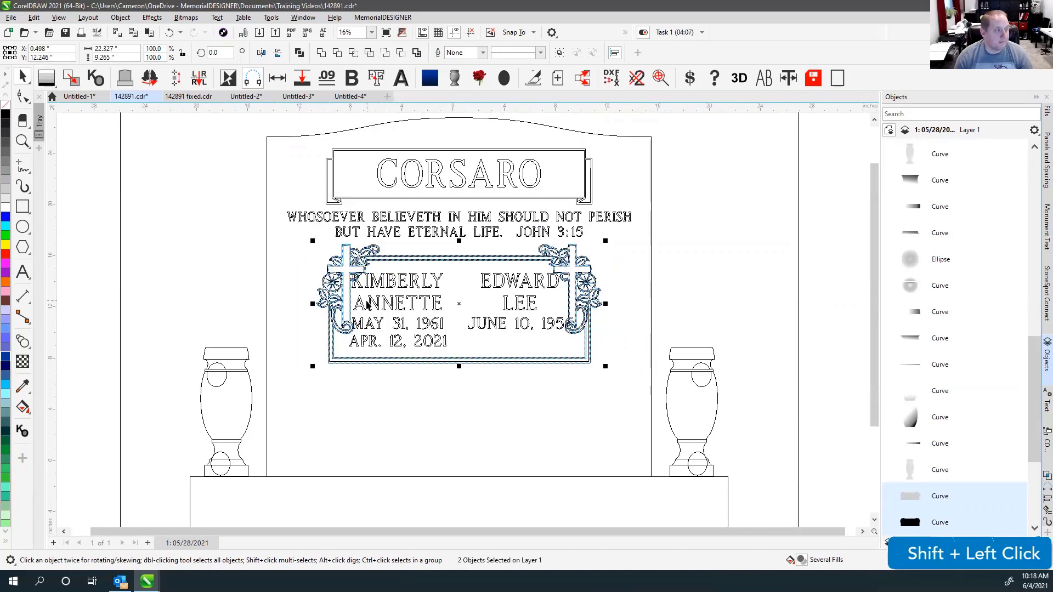
scroll(463, 324, up, 2)
scroll(461, 319, up, 3)
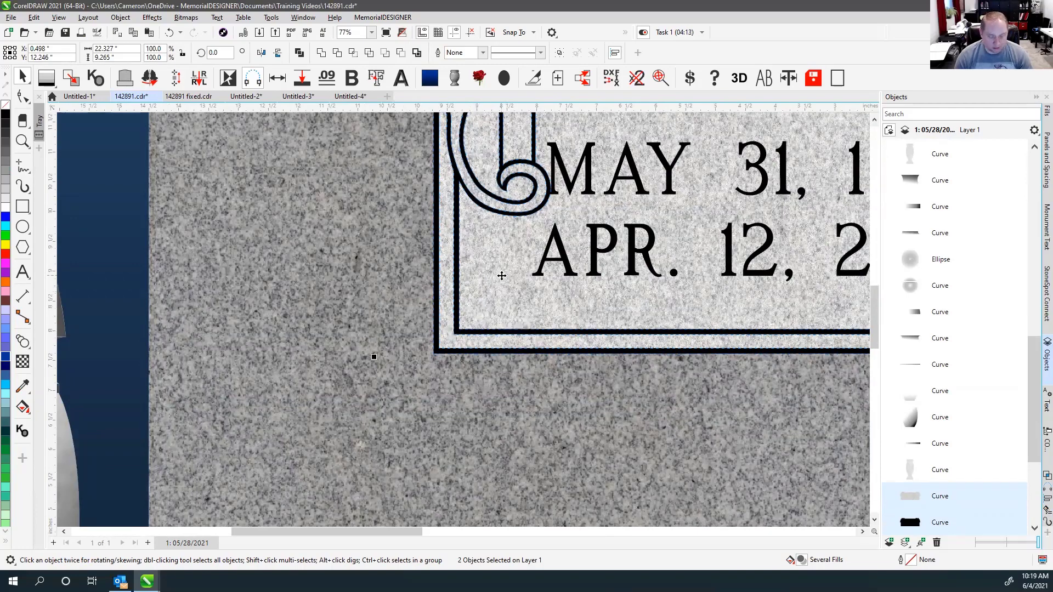
key(F4)
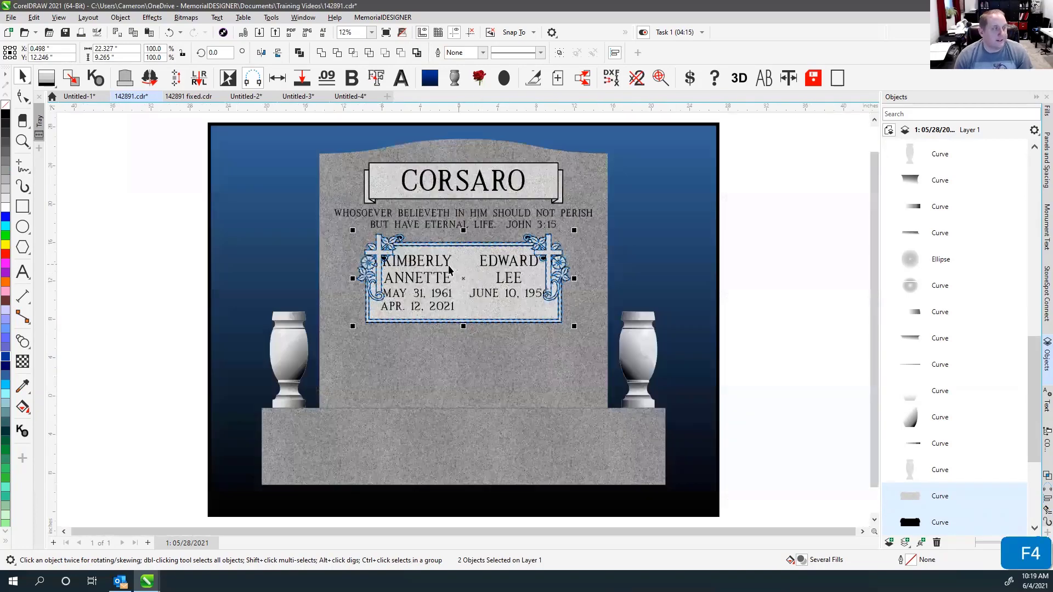
Undo the narrowing so the name panel border is back at 27.521" wide.
click(732, 274)
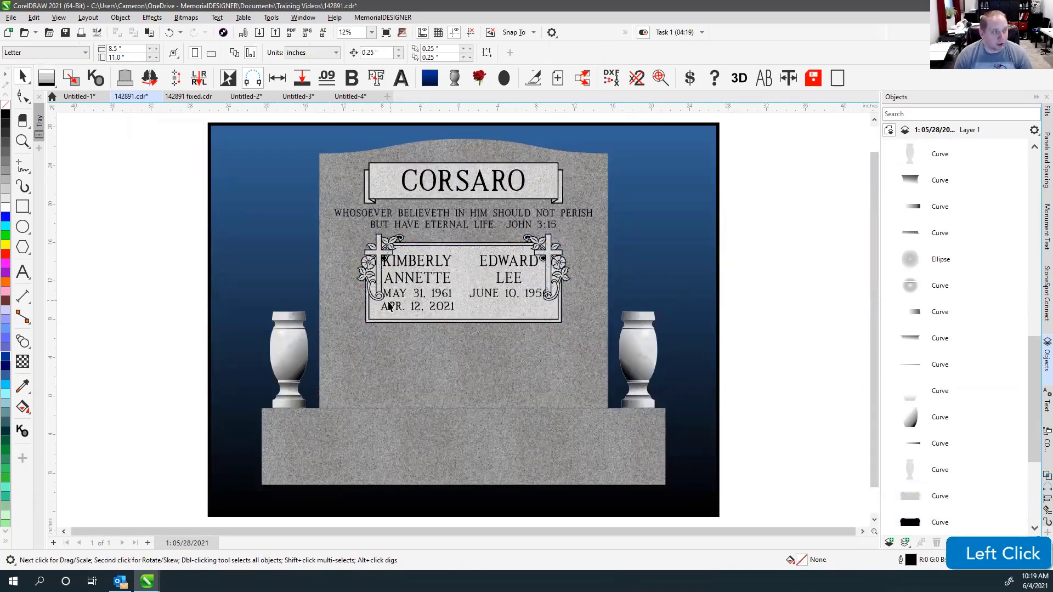
key(ctrl+z)
scroll(376, 319, up, 3)
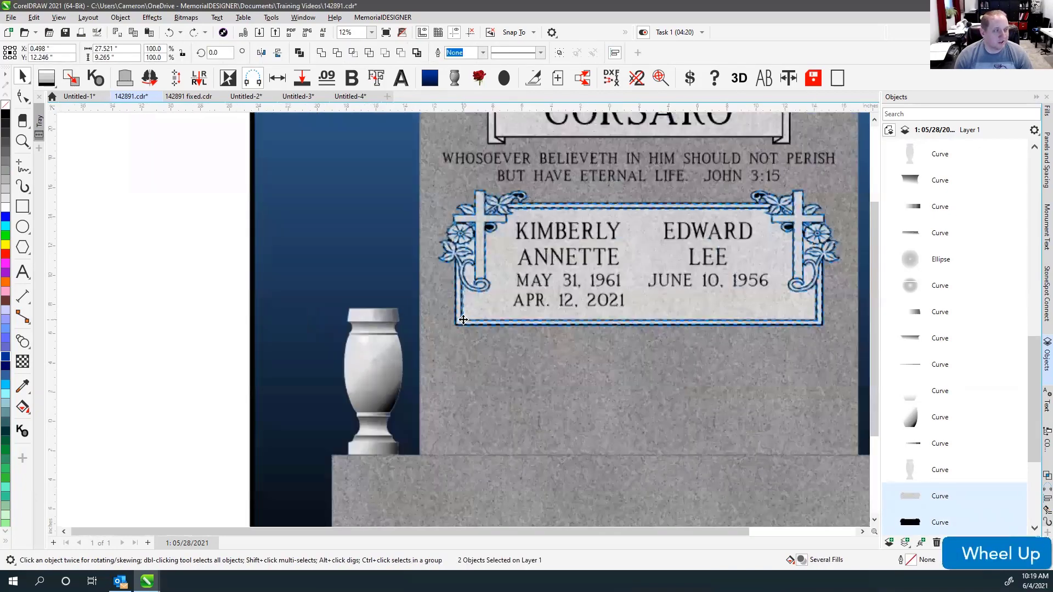
scroll(464, 319, up, 5)
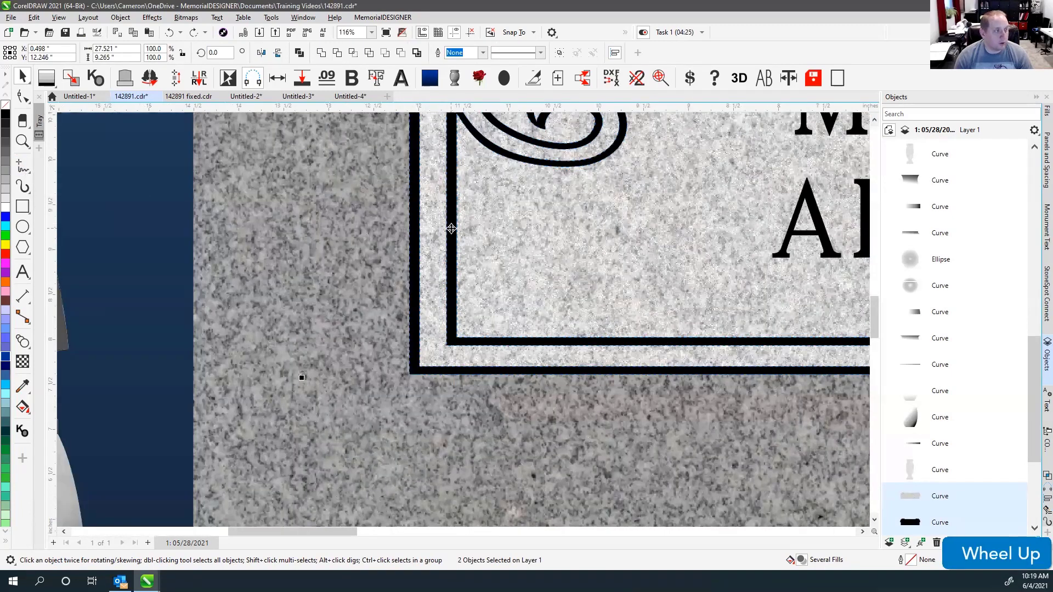
Launch Windows Calculator over the CorelDRAW window.
click(302, 378)
key(XF86Calculator)
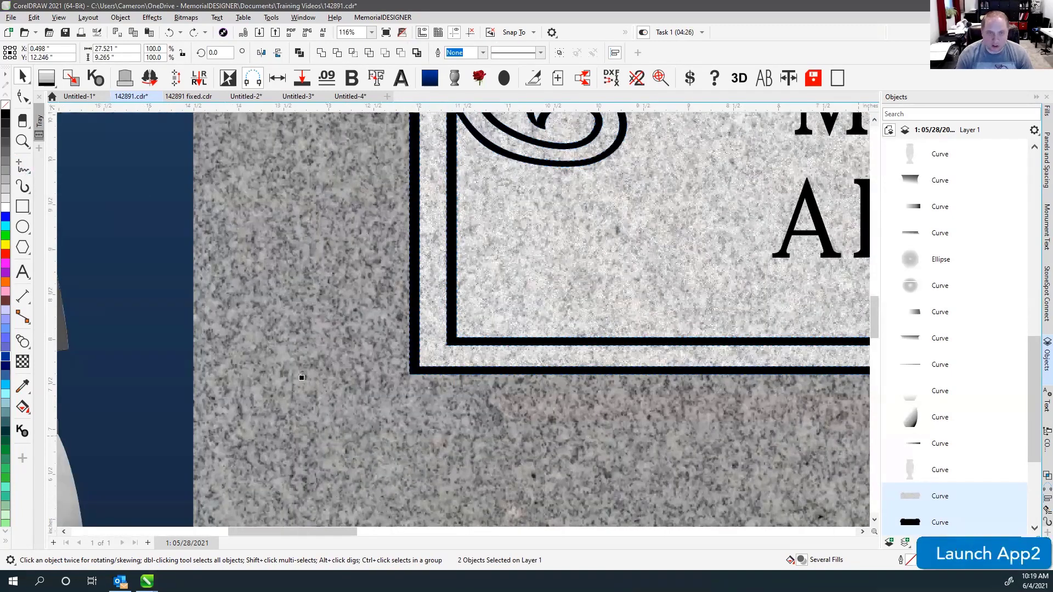
click(302, 377)
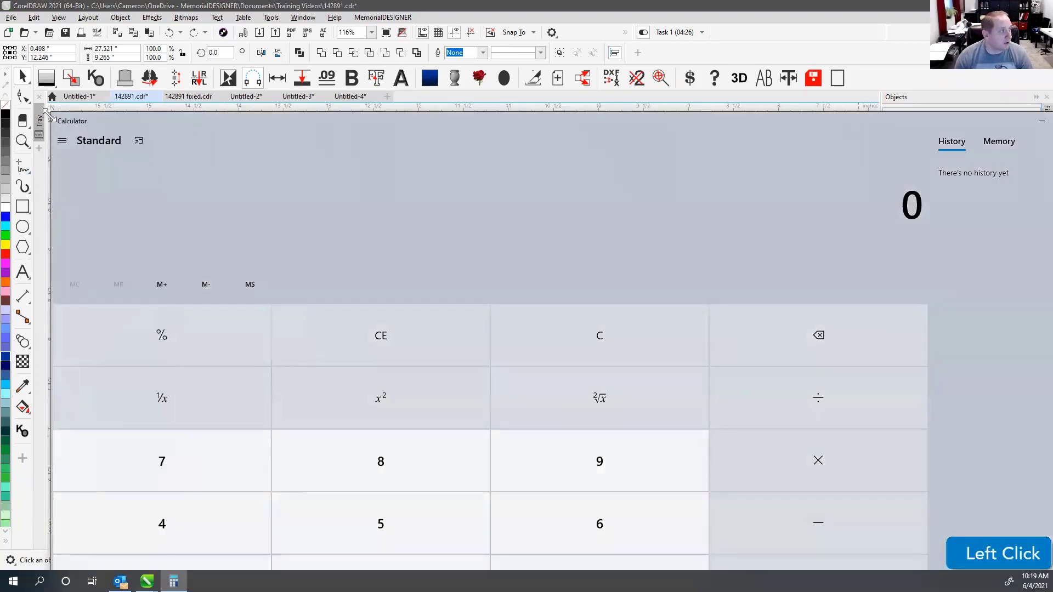
Shrink the calculator over the canvas and compute 0.114 ÷ 0.089.
drag(695, 266, 460, 183)
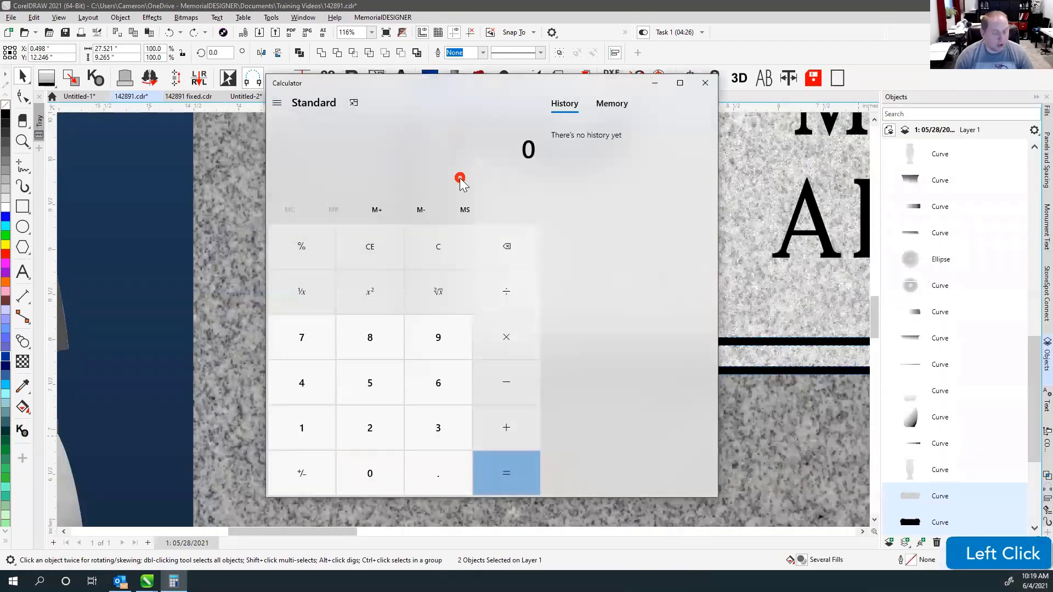
text(.114)
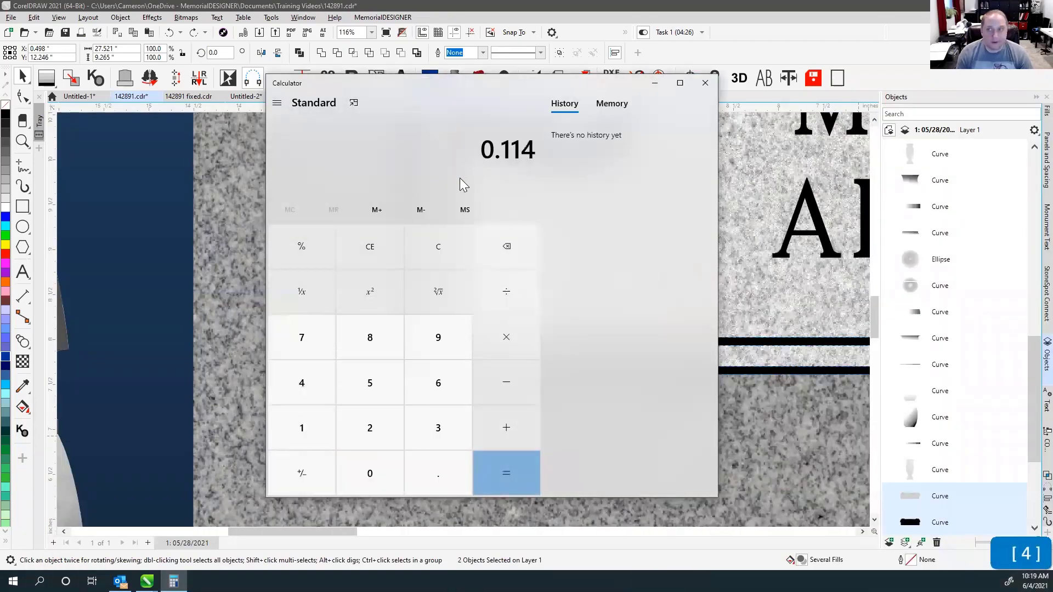
text(/0.089)
key(Return)
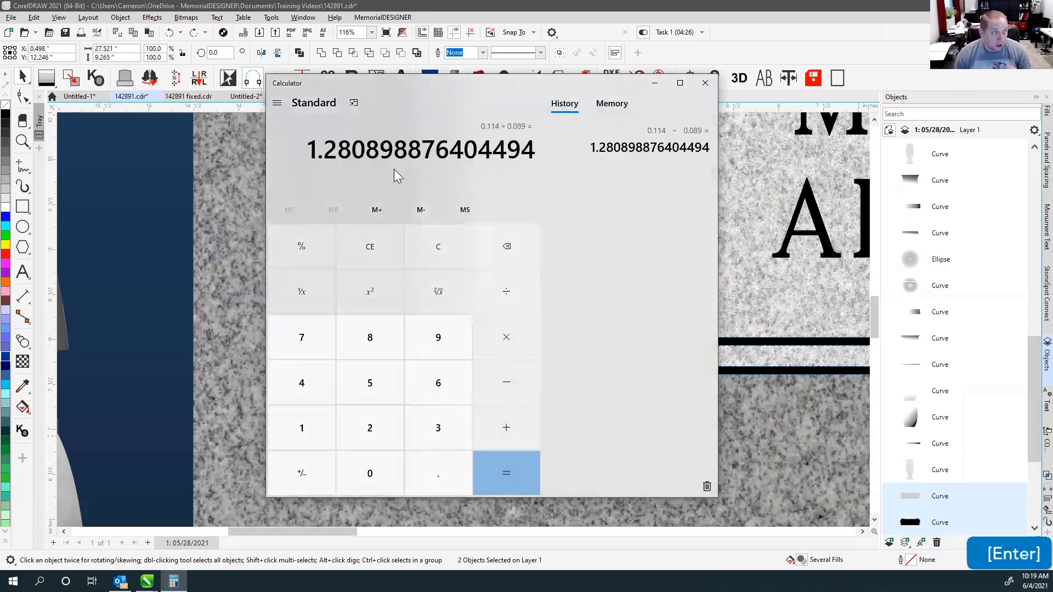
click(378, 87)
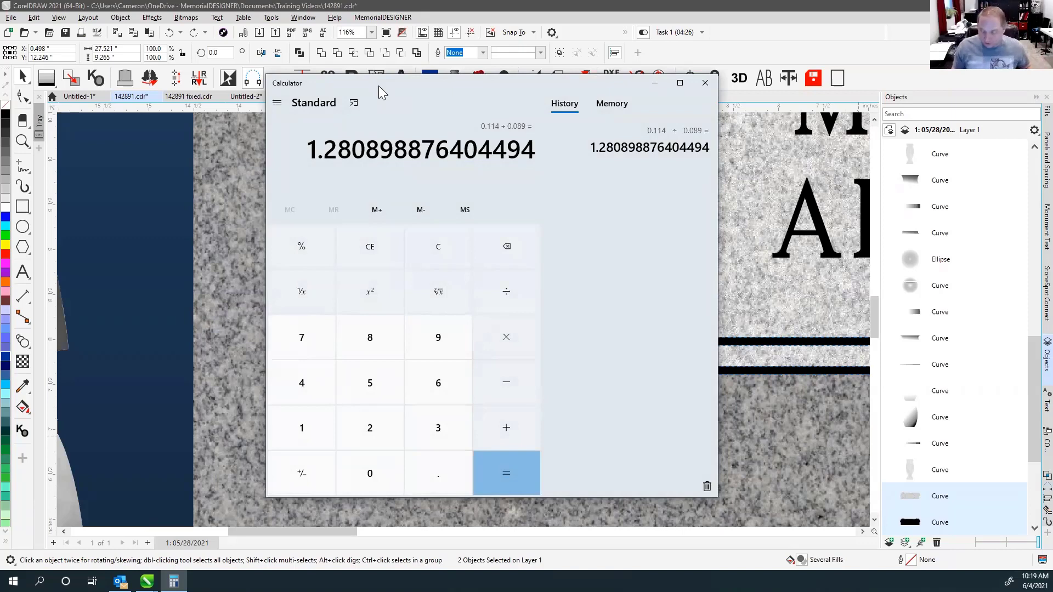
Compute 0.089 ÷ 0.114 and highlight the 0.78 in the result.
text(0.089)
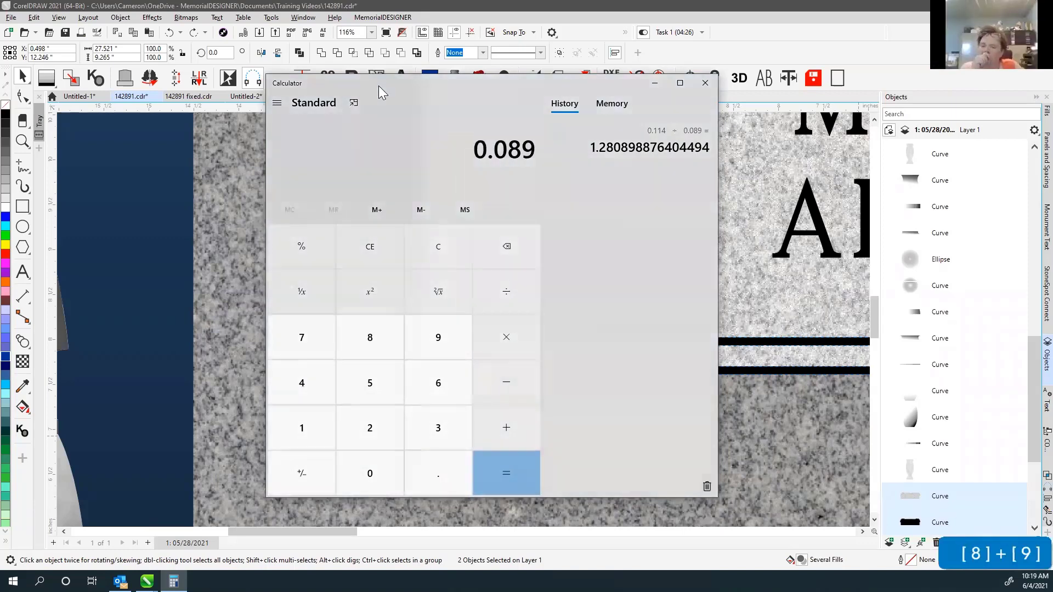
key(slash)
text(0.114)
key(Return)
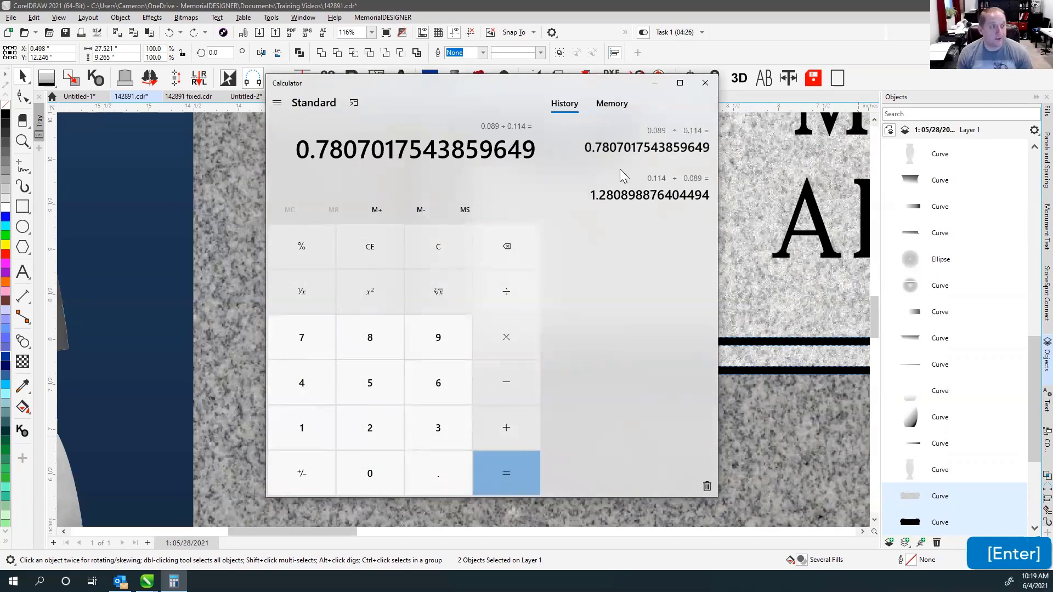
drag(337, 149, 316, 152)
click(344, 150)
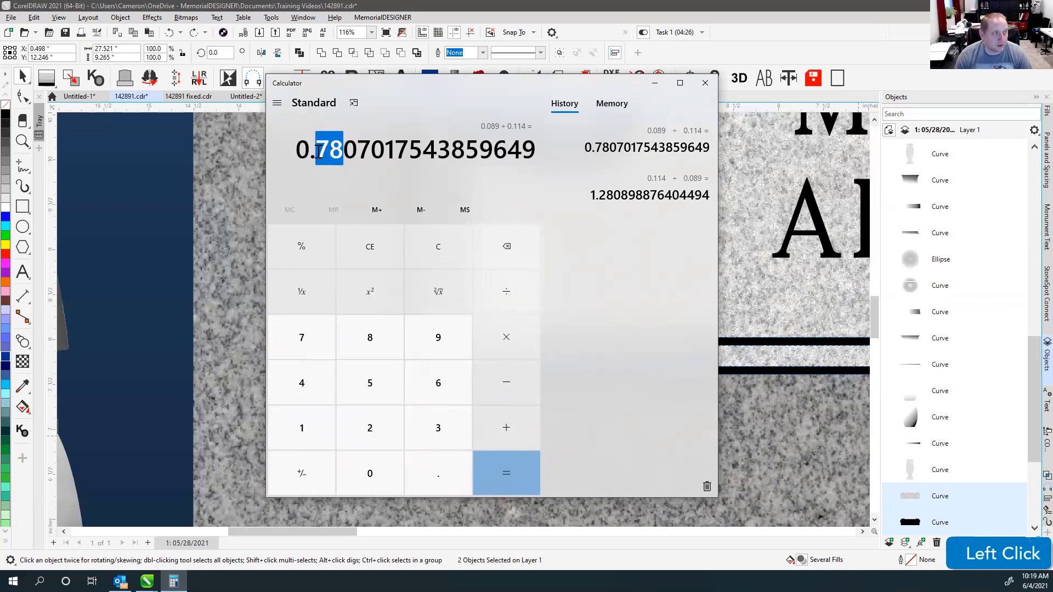
click(377, 86)
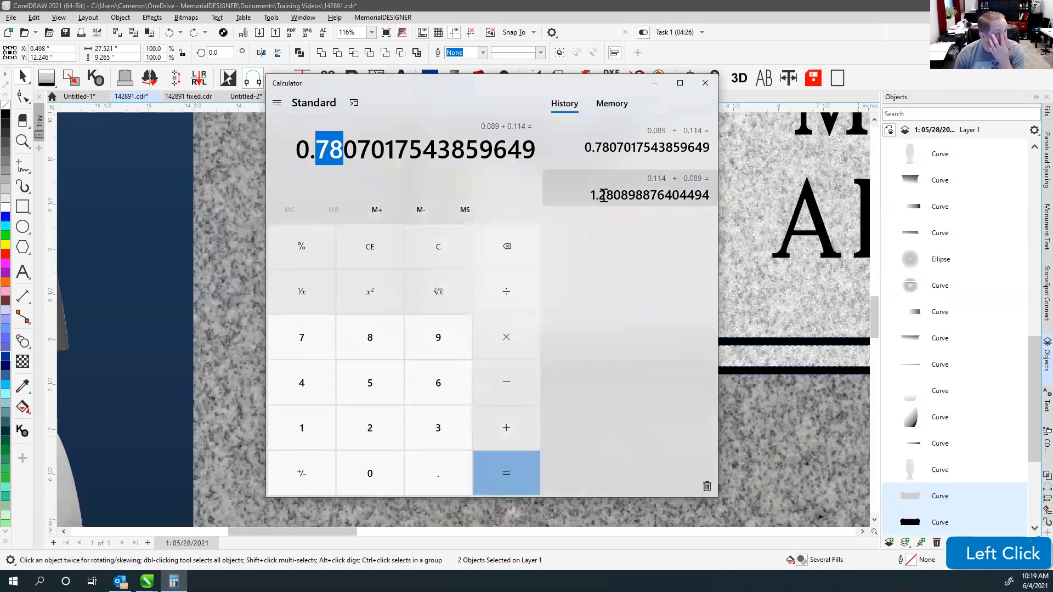
Compute 1 − 0.78 = 0.22, then minimize the calculator.
click(579, 85)
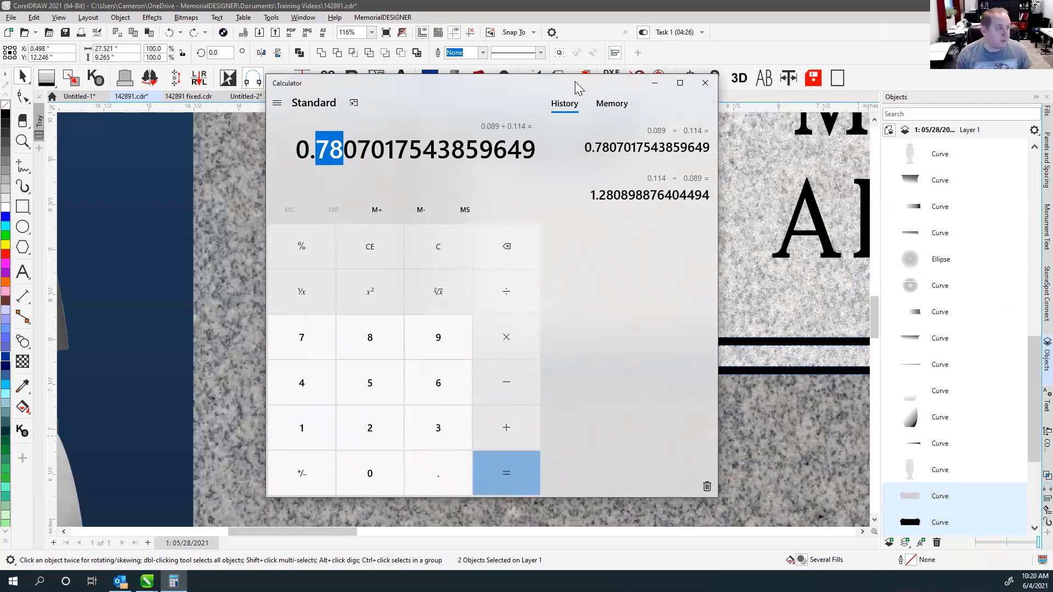
click(539, 81)
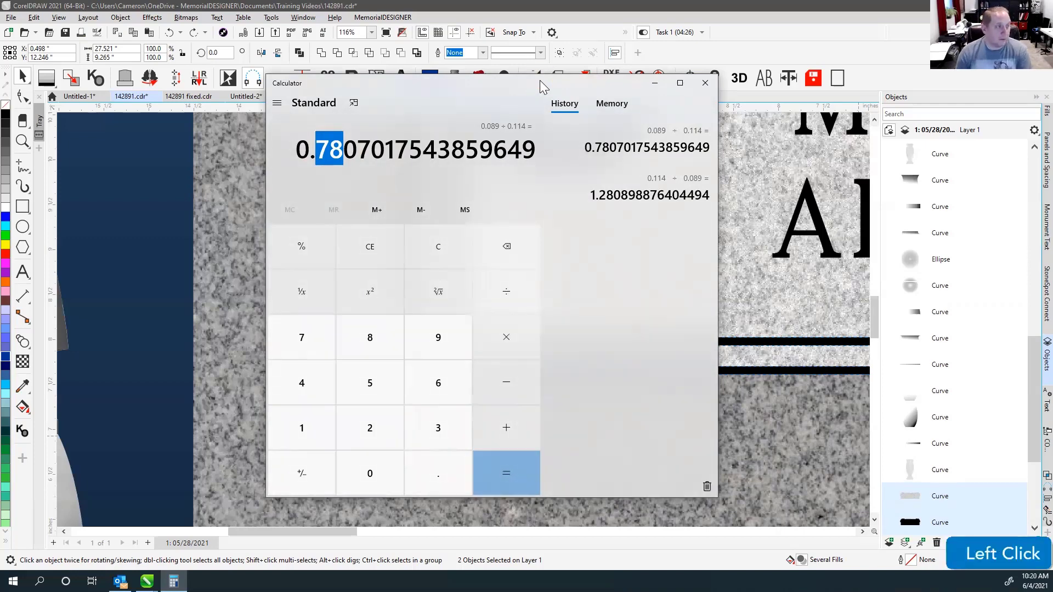
click(582, 88)
key(XF86Calculator)
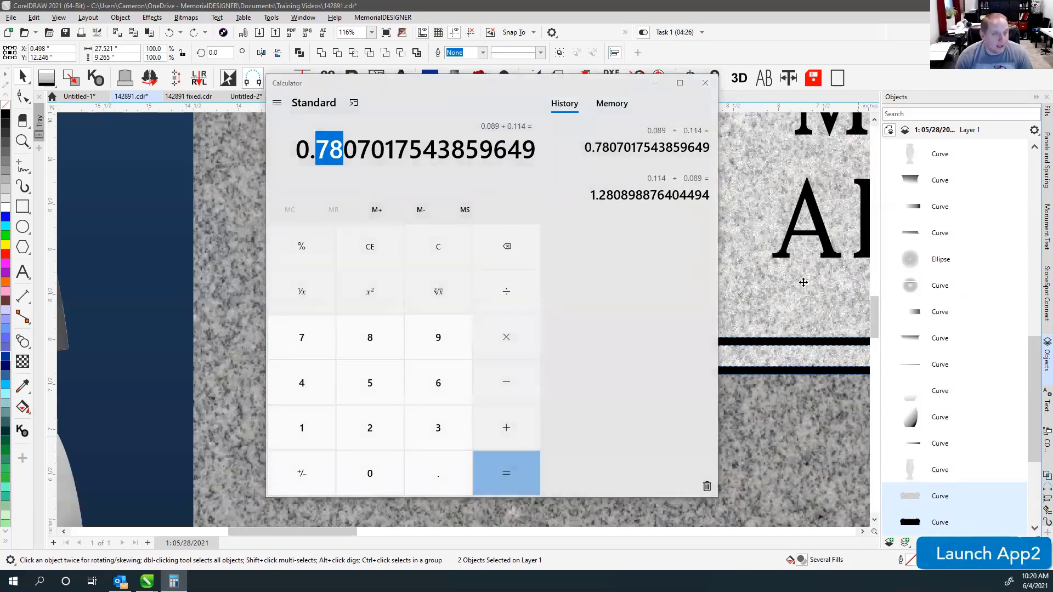
click(1046, 329)
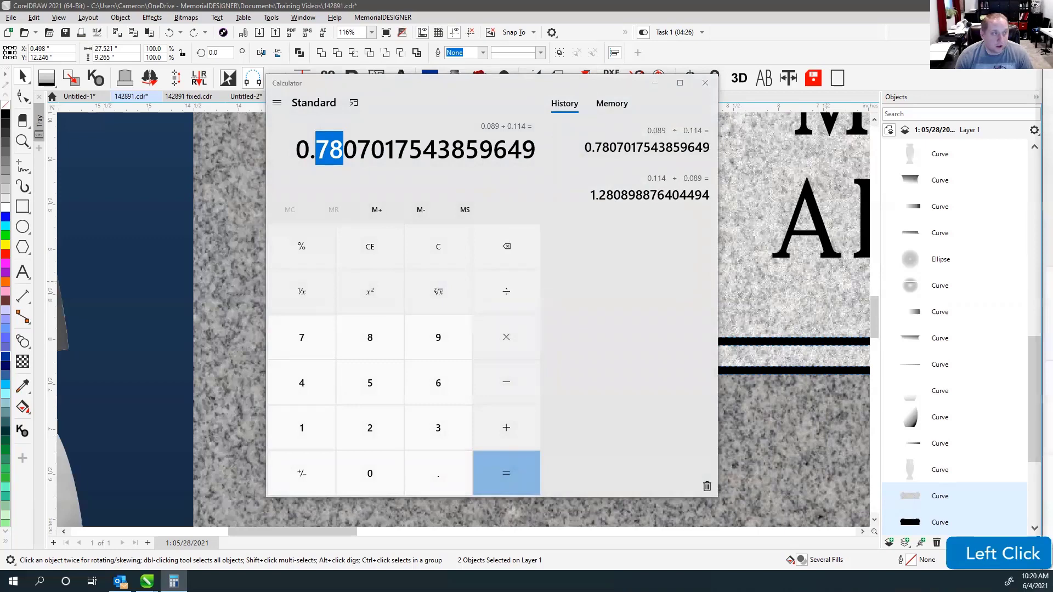
click(481, 89)
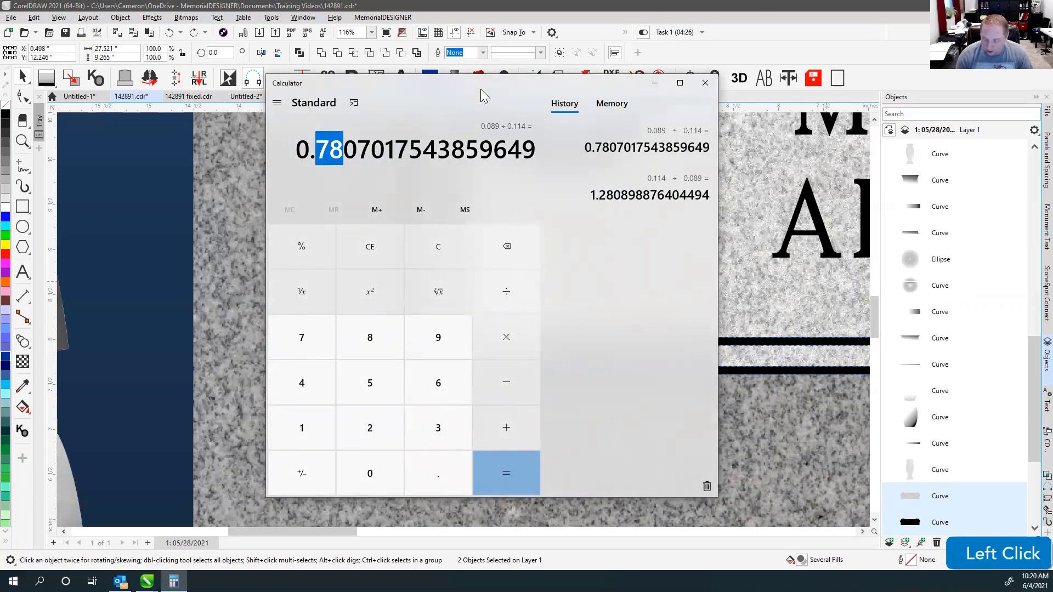
text(1-0.78)
key(Return)
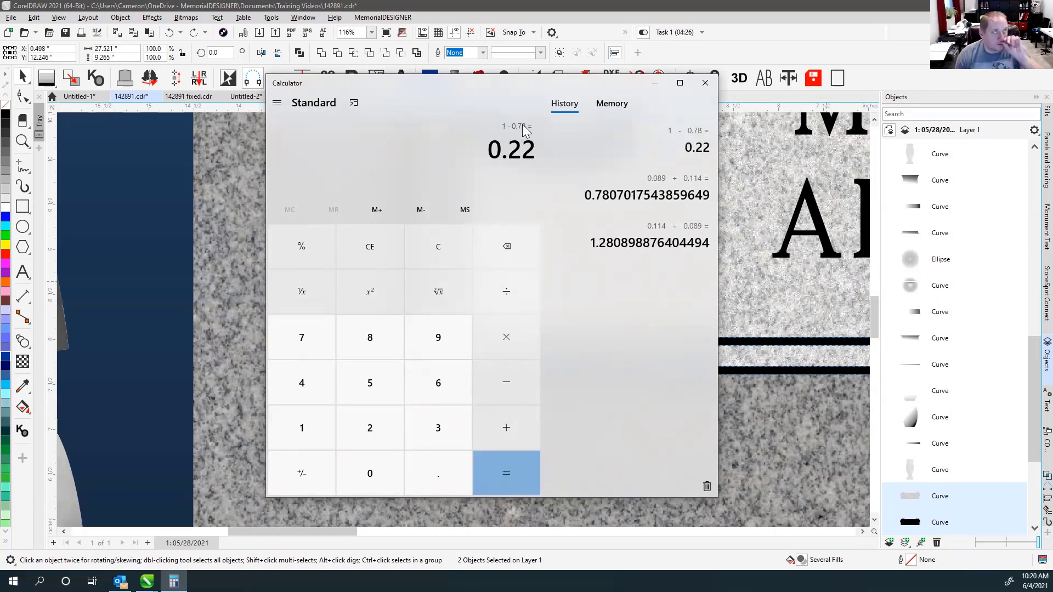
click(656, 87)
Select both border lines and try a 78% width scale, then undo it.
click(400, 234)
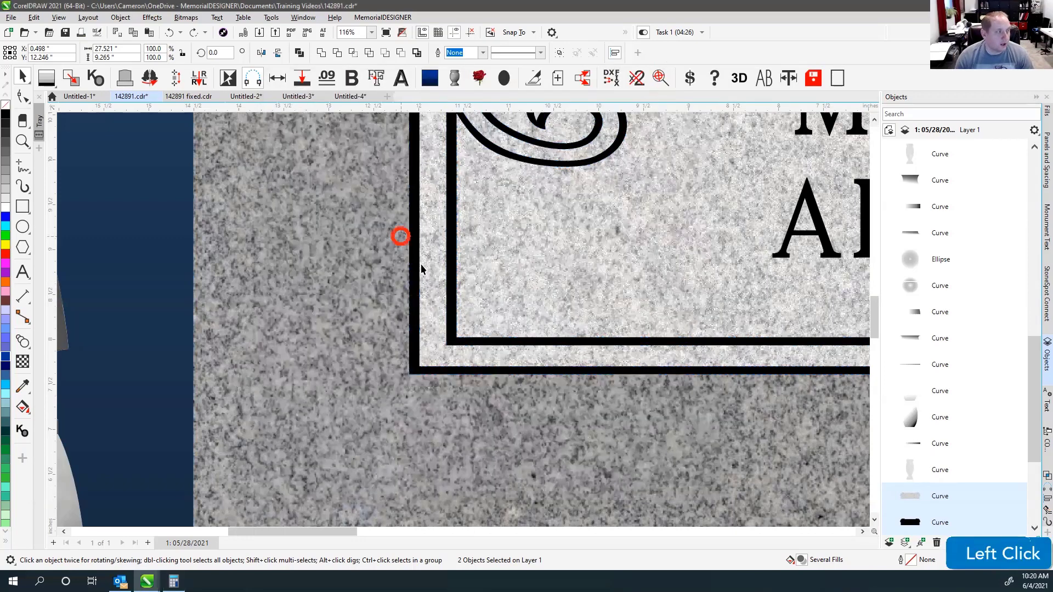
shift+click(433, 247)
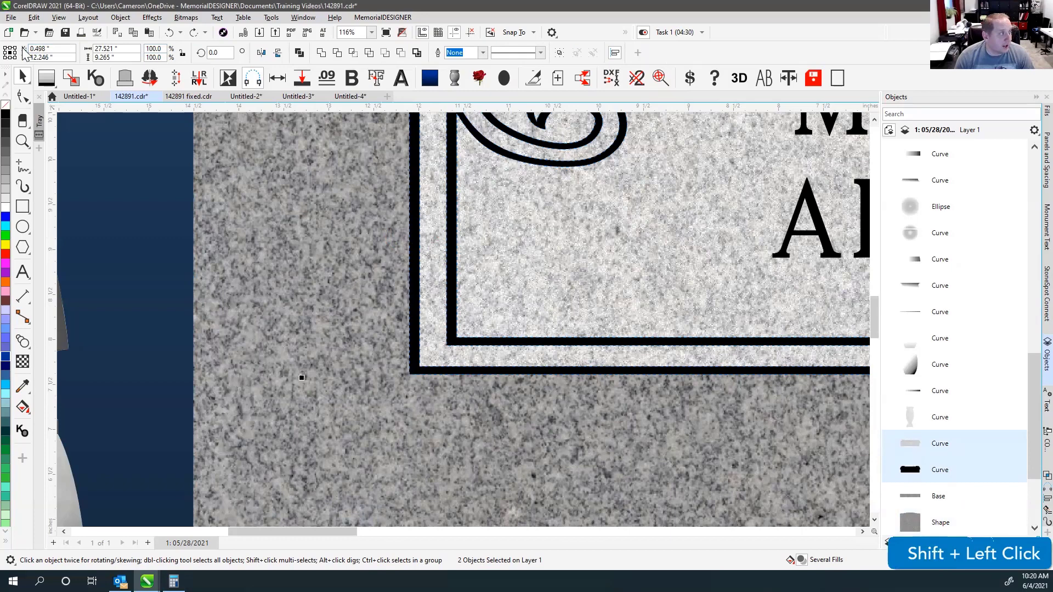
click(153, 48)
text(78)
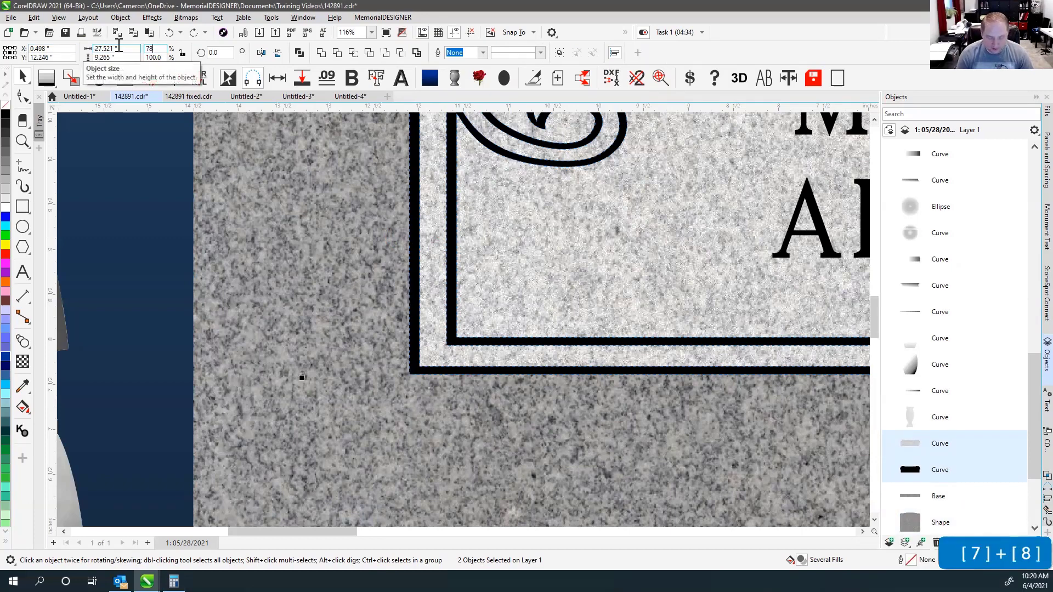
key(Return)
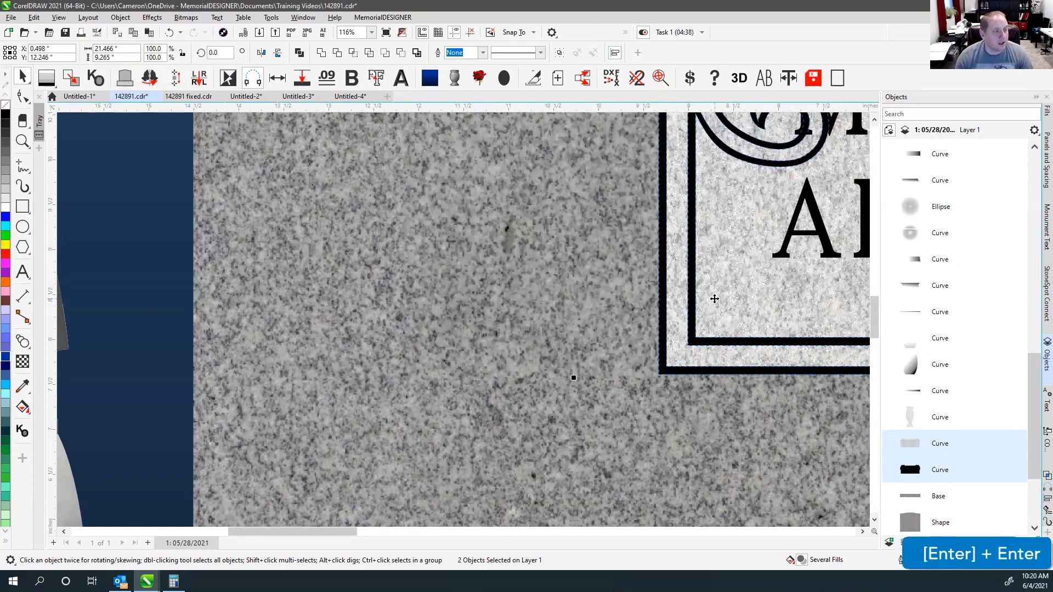
key(ctrl+z)
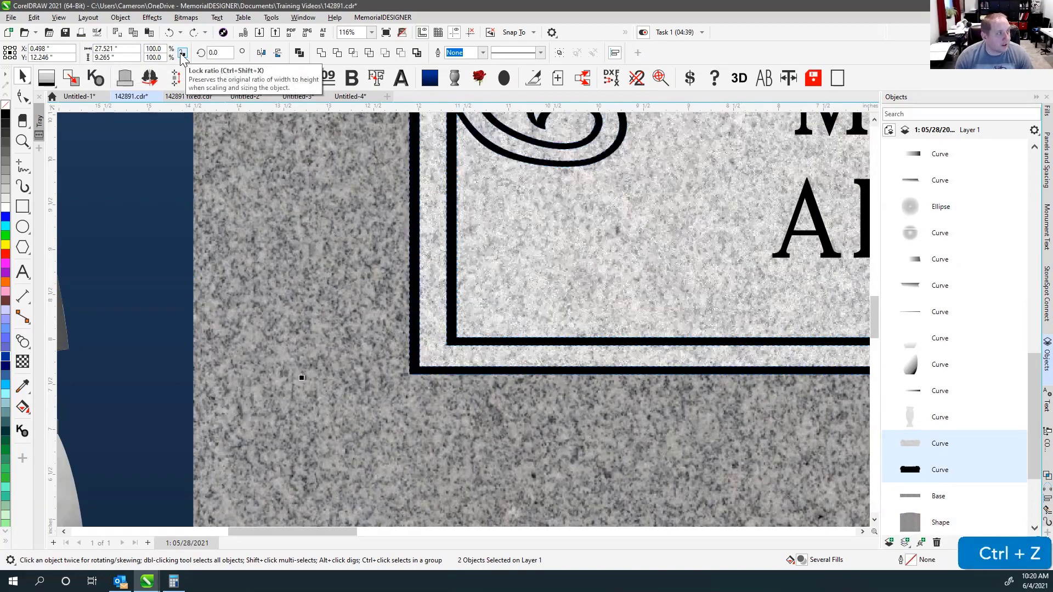
Try the 78% scale with proportions locked, then undo it.
click(182, 54)
click(159, 50)
text(78)
key(Return)
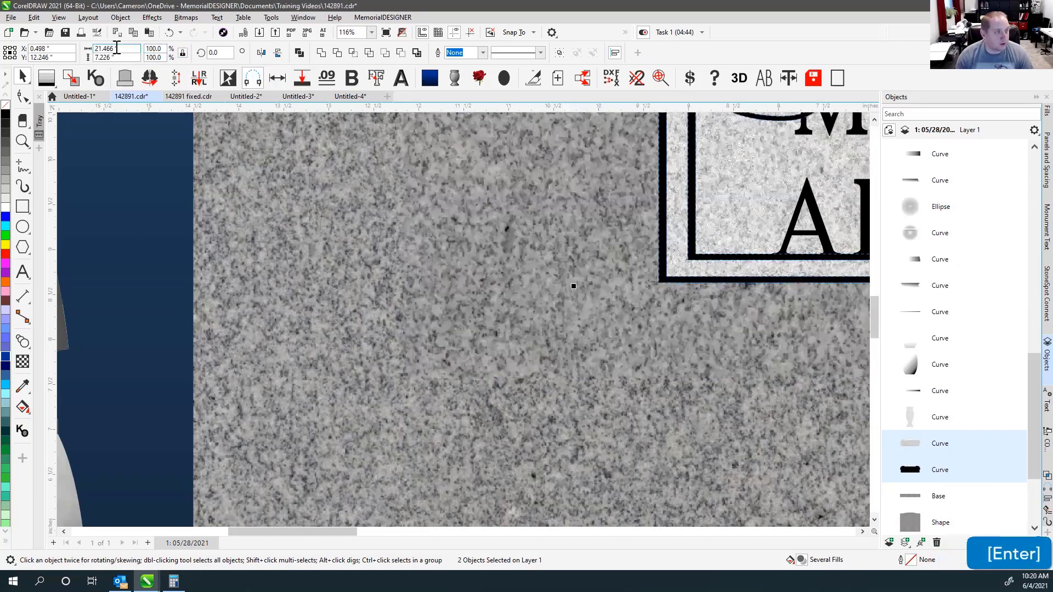
key(ctrl+z)
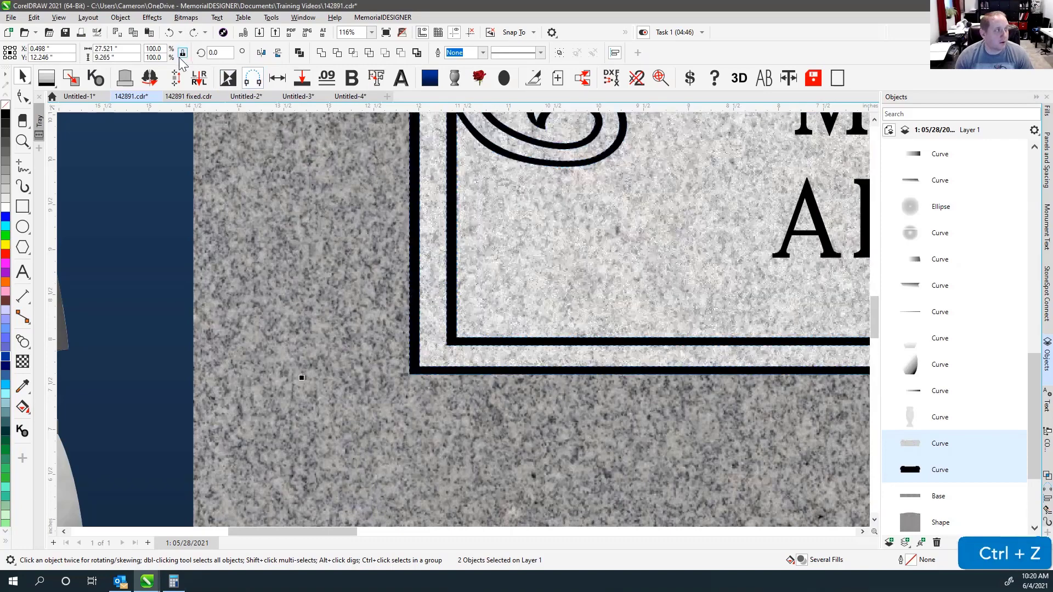
Unlock proportions and set the border width to 21.466", keeping height 9.265".
click(183, 54)
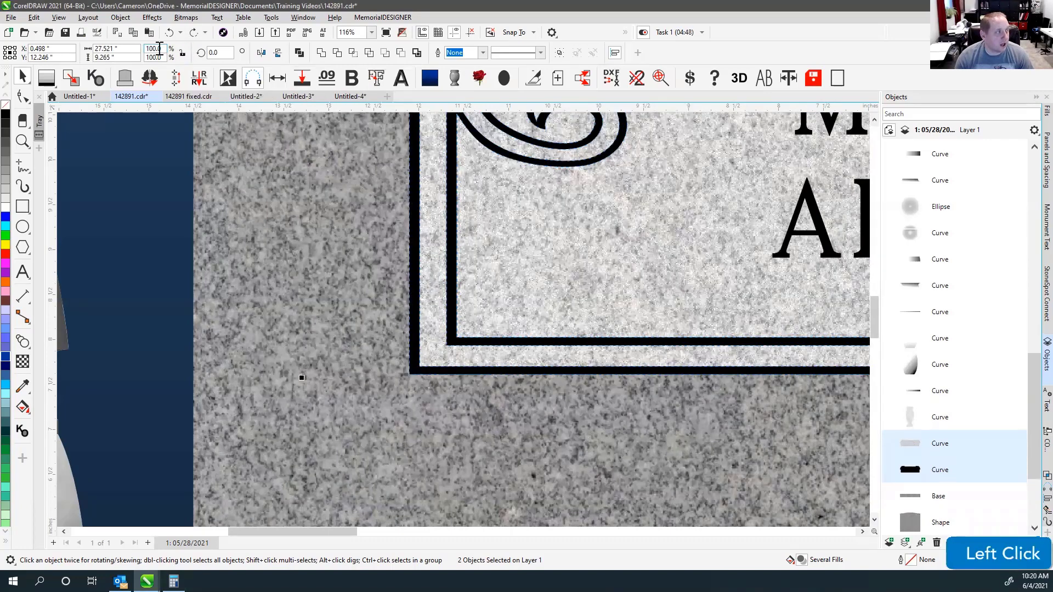
click(155, 49)
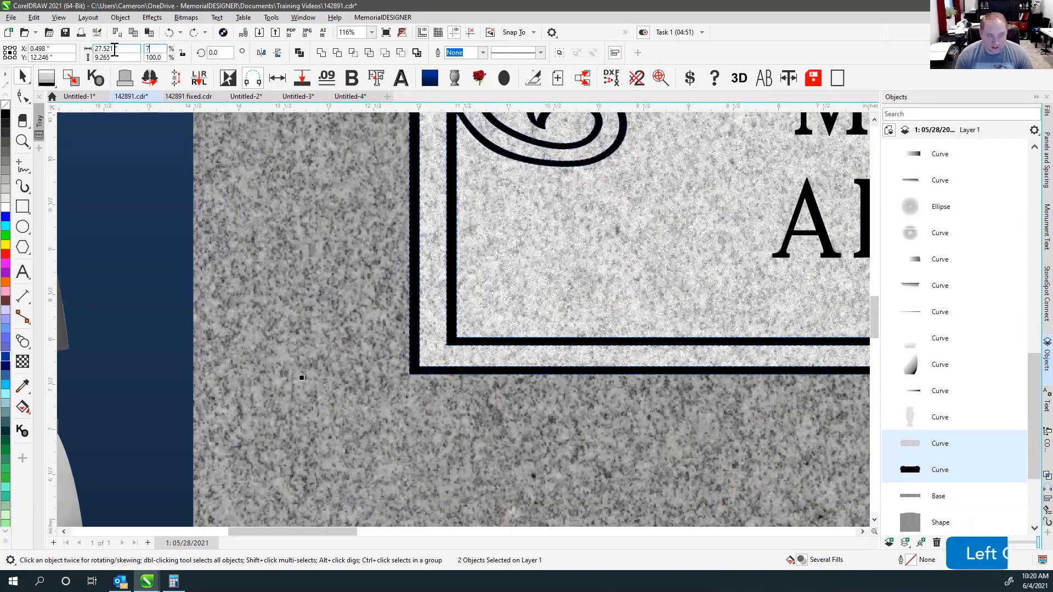
click(115, 48)
text(21.466)
key(Return)
click(747, 332)
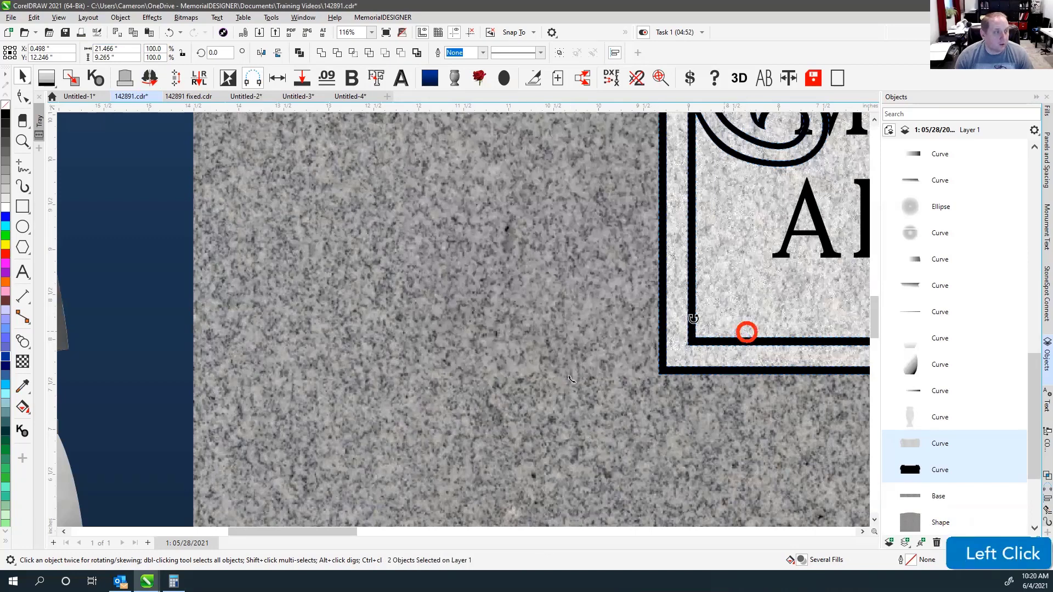
In wireframe, draw a short measuring line across the gap between the plaque border lines.
key(v)
scroll(463, 324, up, 2)
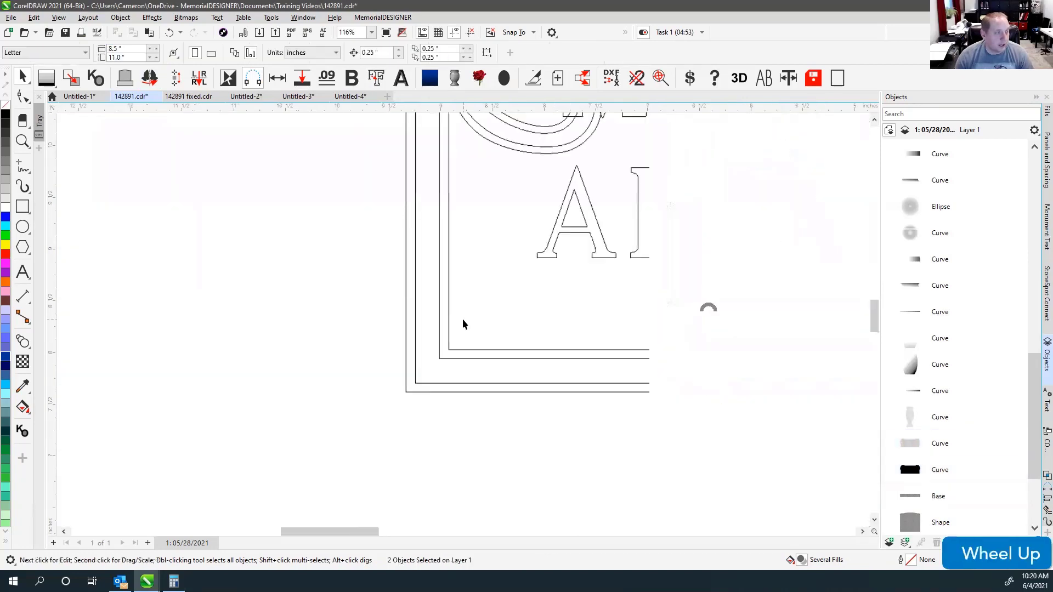
click(23, 168)
click(434, 225)
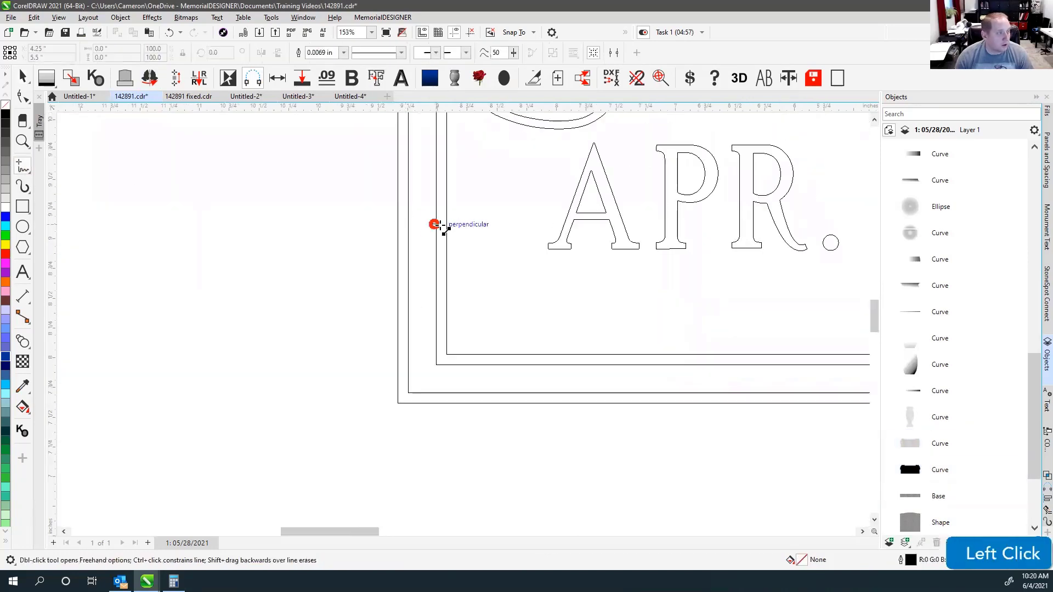
ctrl+click(446, 225)
key(ctrl+z)
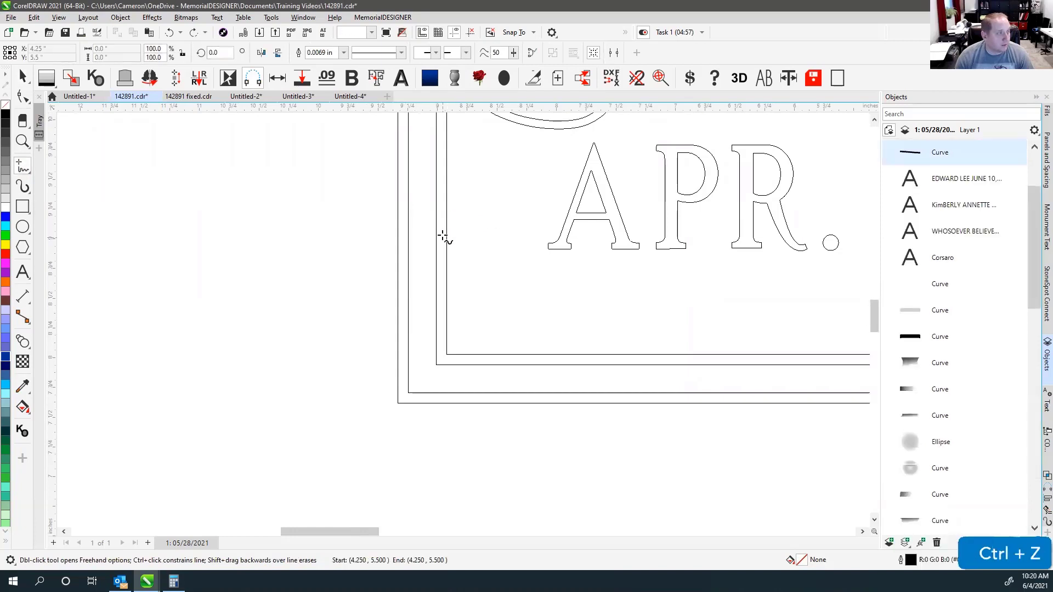
scroll(463, 320, up, 2)
click(454, 301)
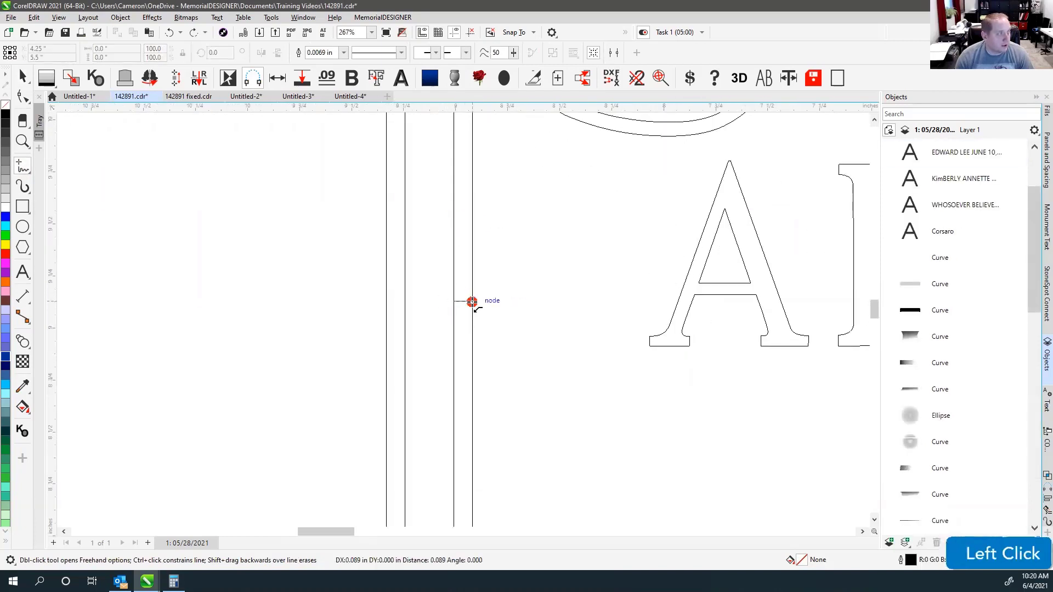
click(472, 301)
Delete the leftover measuring line and show the whole headstone rendered in granite.
click(22, 76)
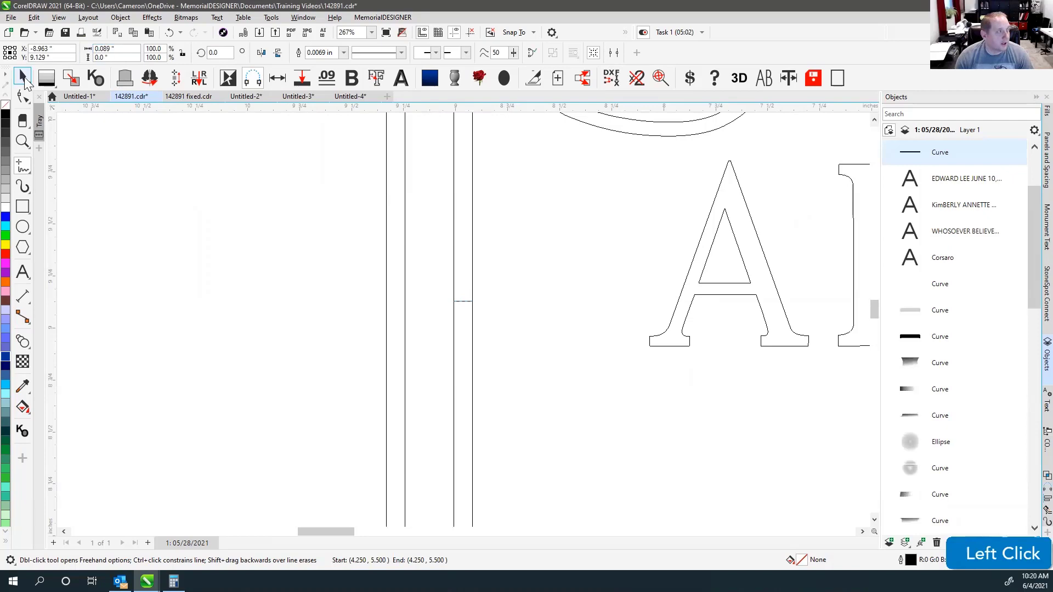
click(535, 268)
key(F4)
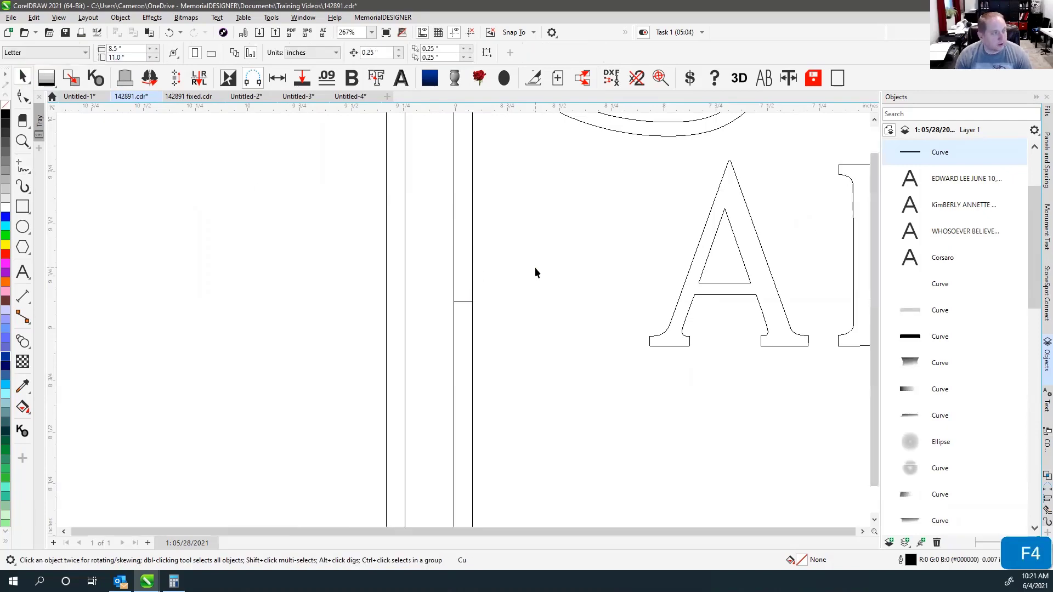
key(v)
key(v)
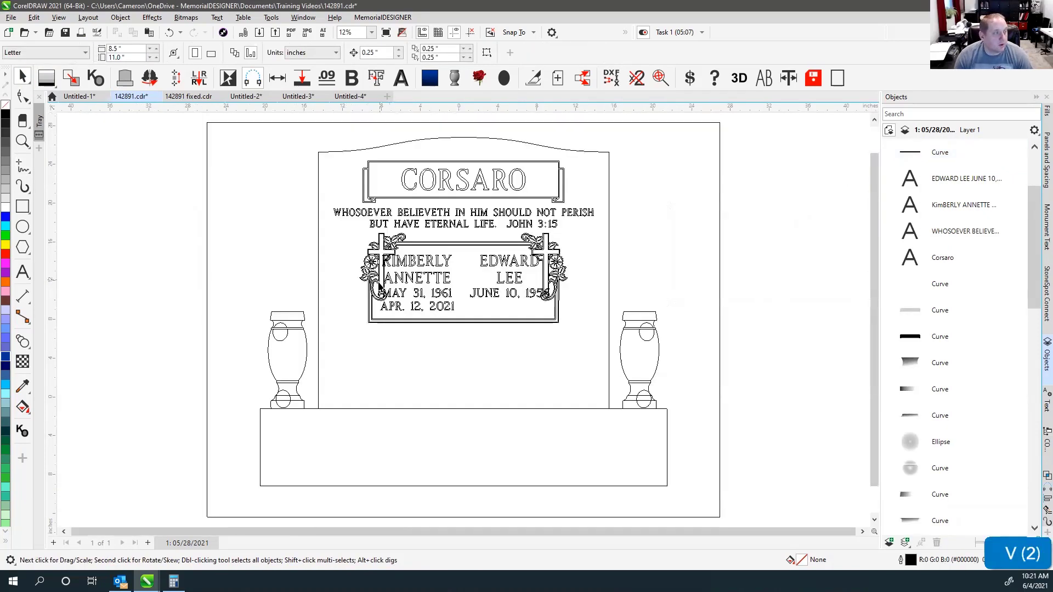
scroll(463, 325, up, 5)
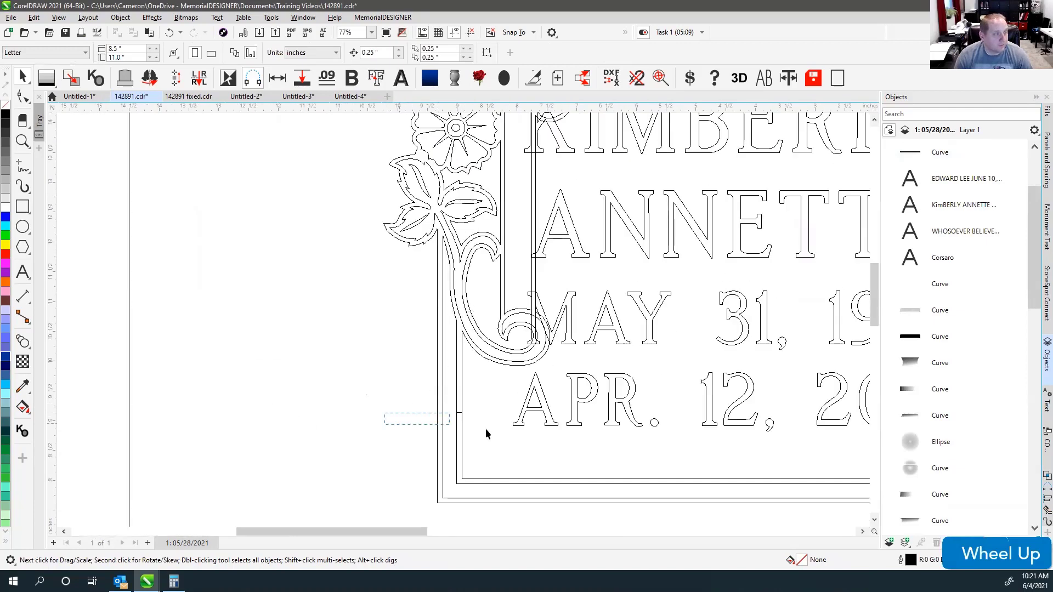
click(497, 433)
click(457, 412)
key(Delete)
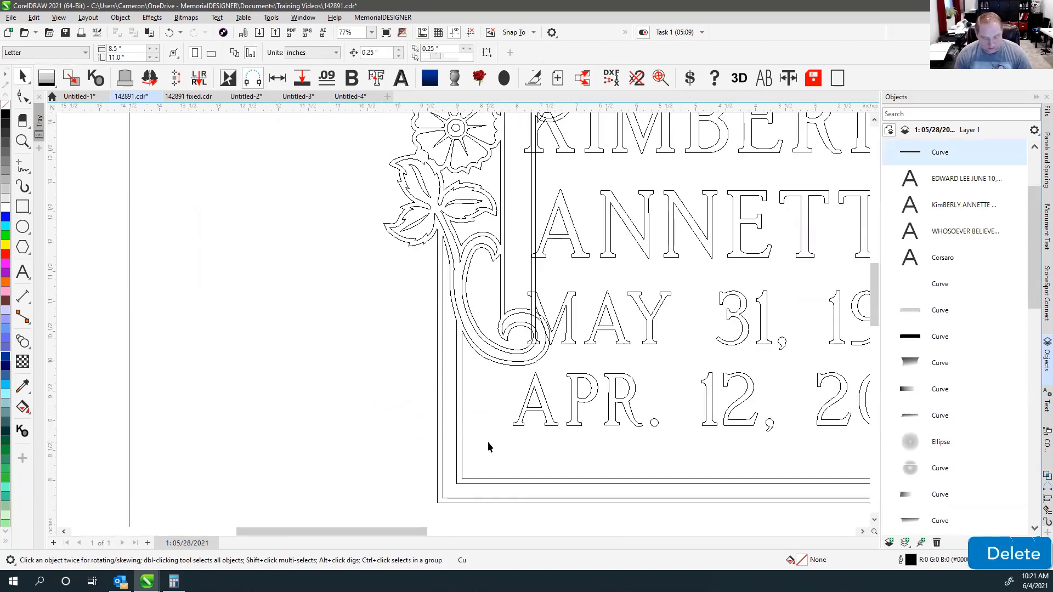
key(F4)
key(v)
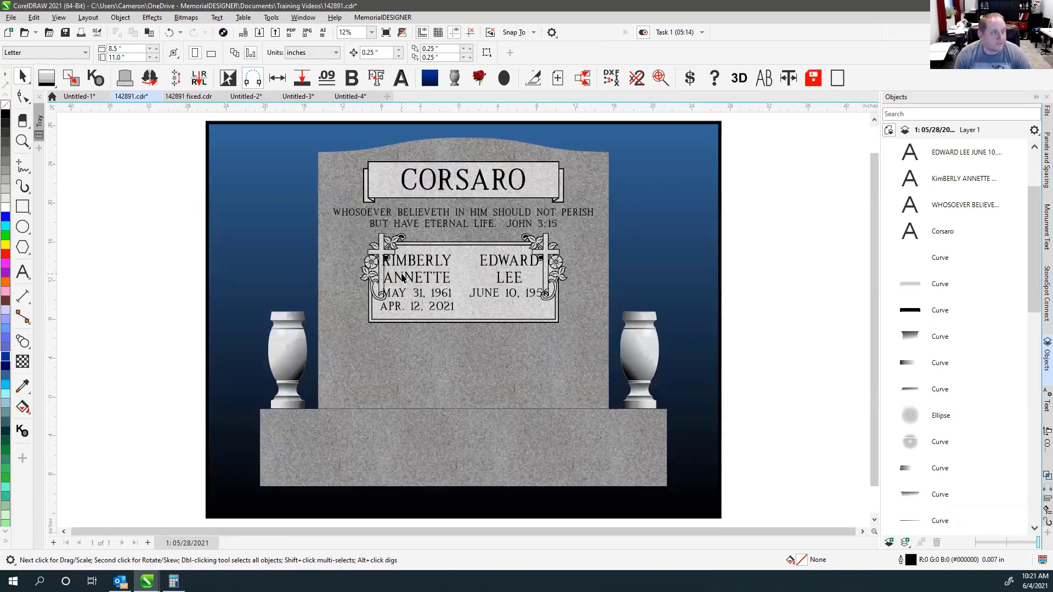
scroll(402, 278, up, 2)
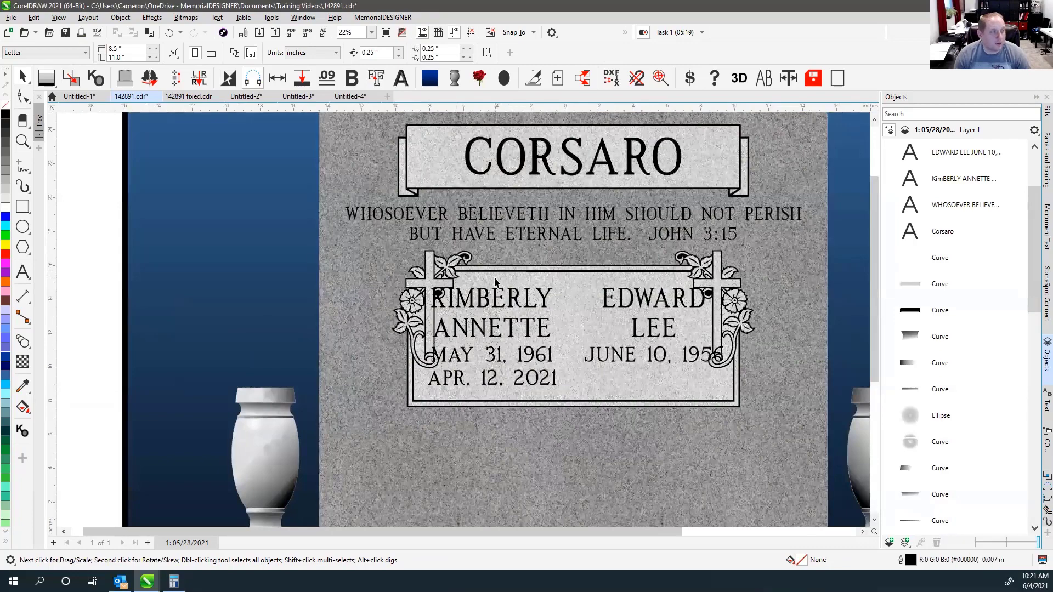
key(v)
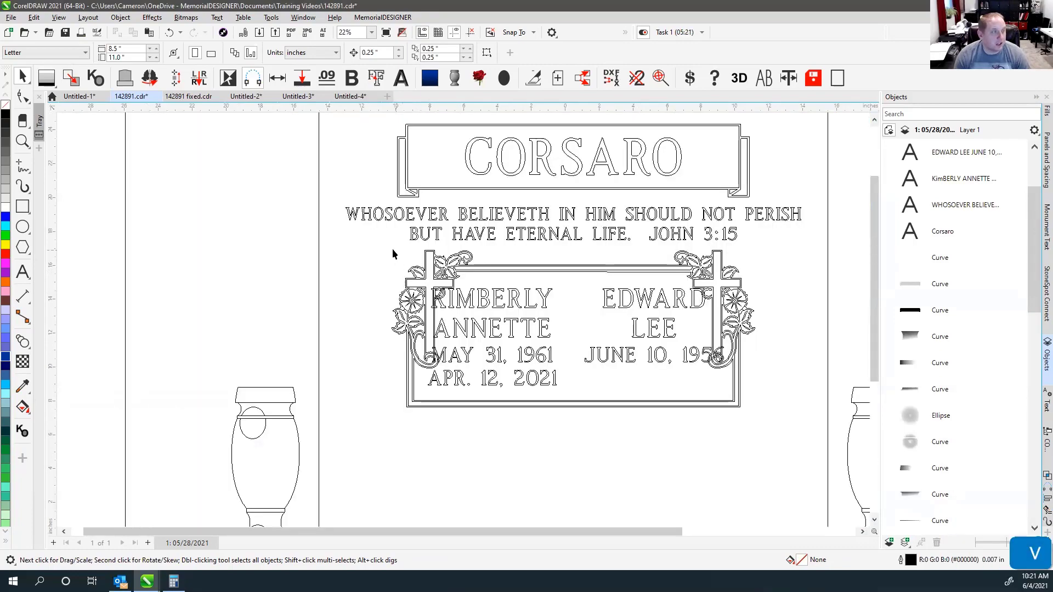
key(v)
key(v)
drag(370, 241, 794, 446)
key(v)
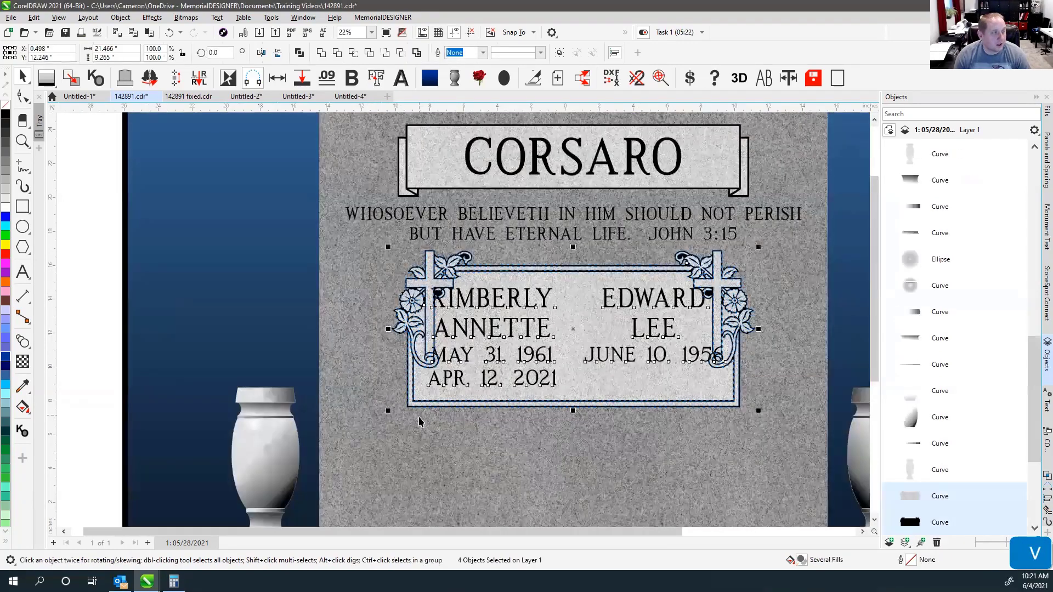
key(v)
shift+click(723, 280)
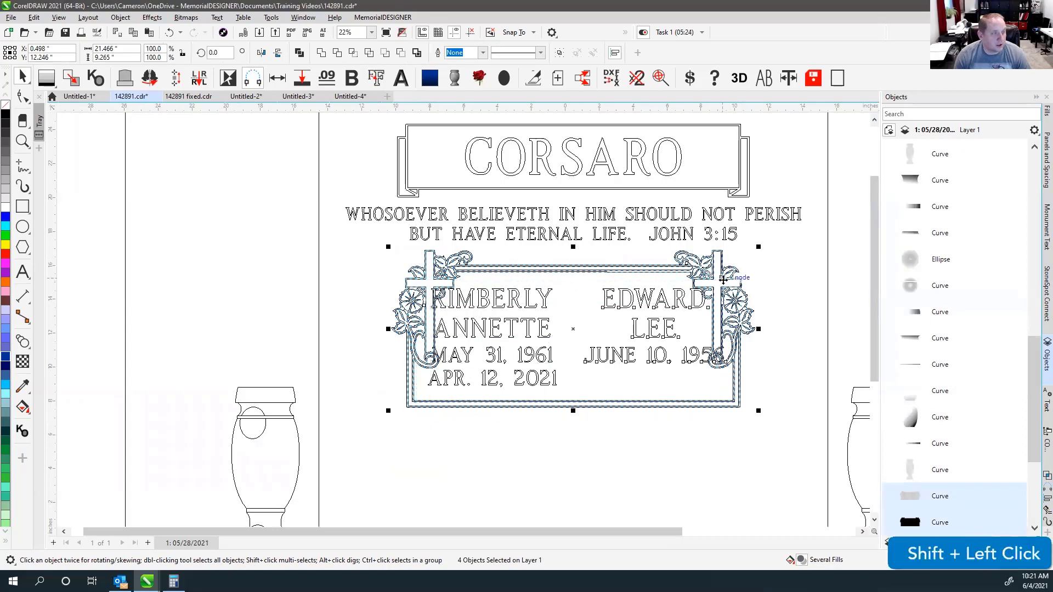
key(v)
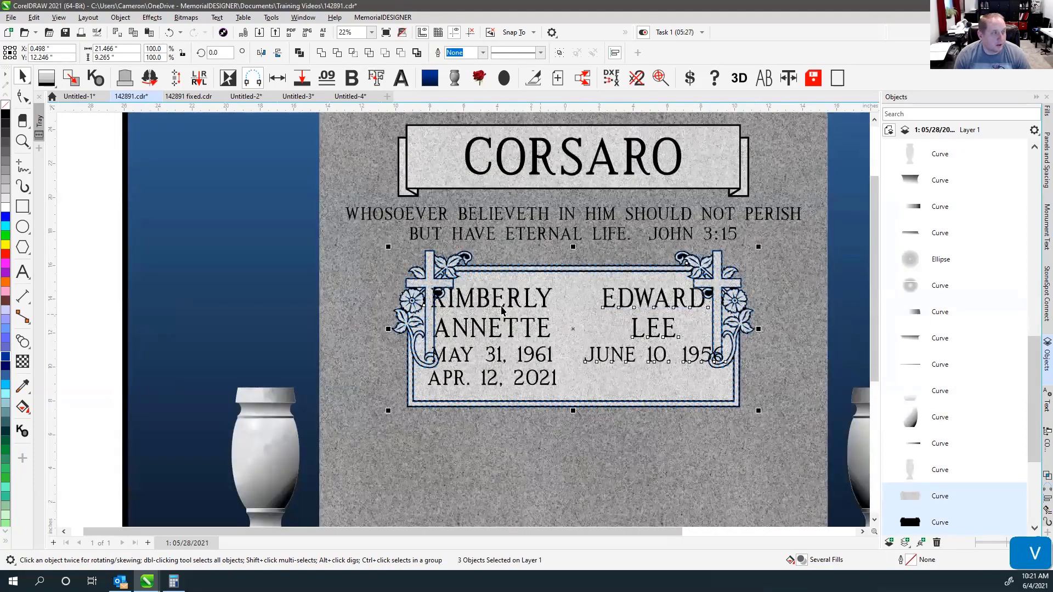
shift+click(610, 300)
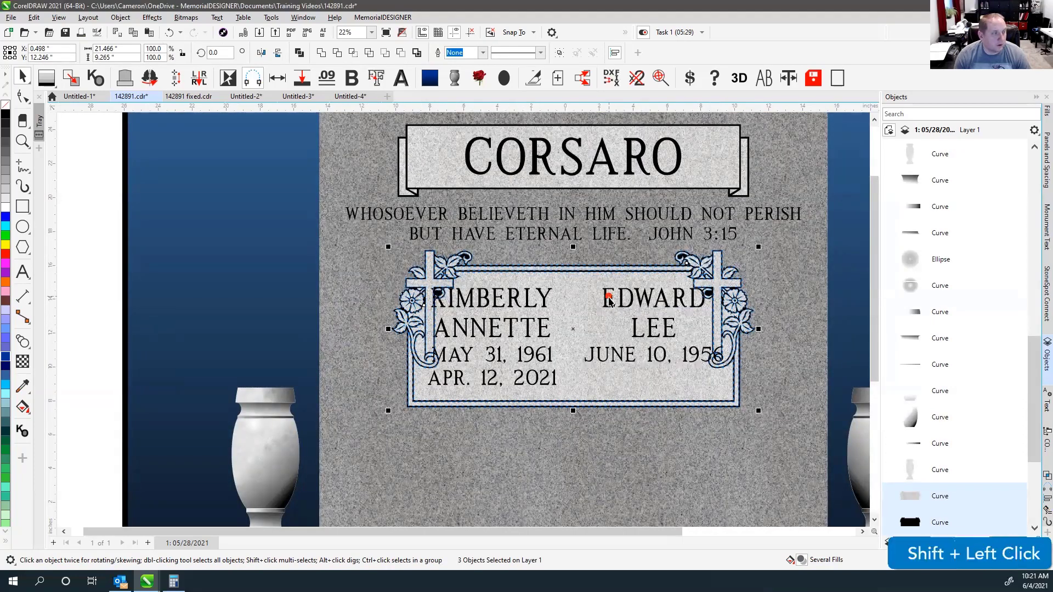
Stretch the plaque frame horizontally from its centre to 26.041" by 9.265".
drag(759, 329, 797, 329)
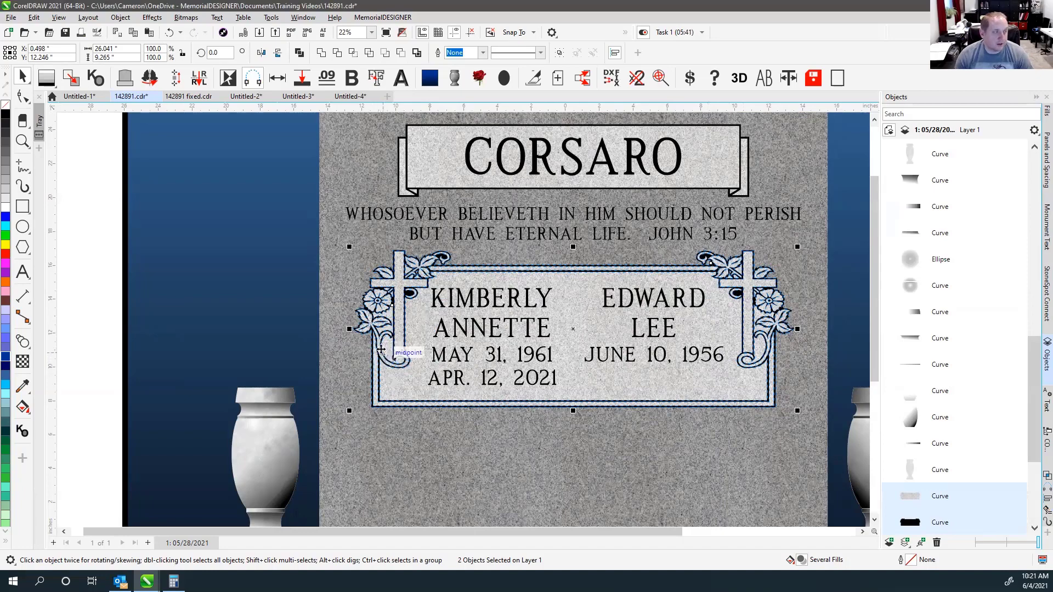
scroll(394, 323, down, 1)
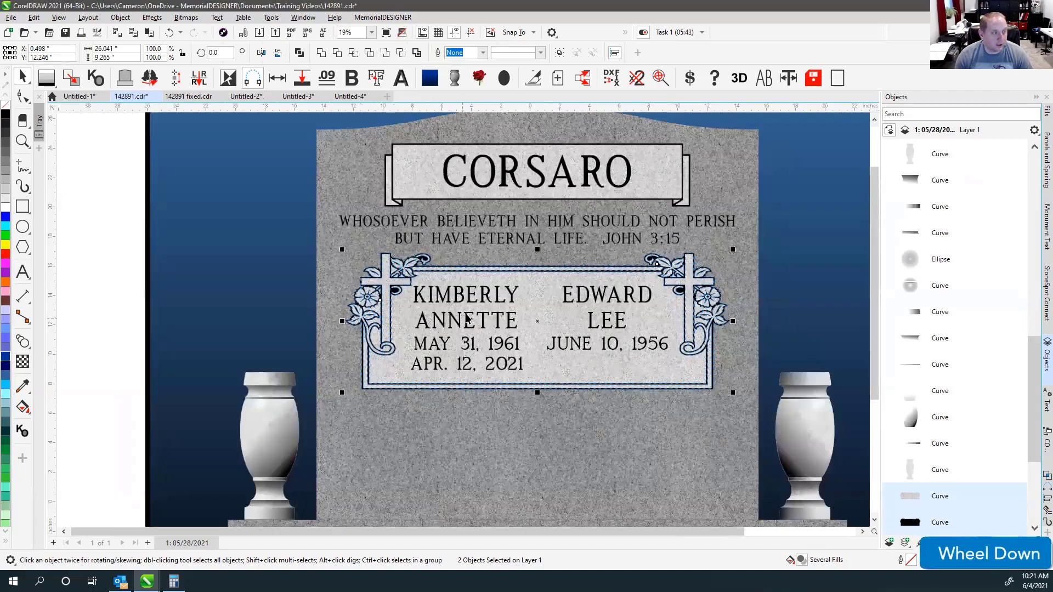
scroll(457, 325, down, 4)
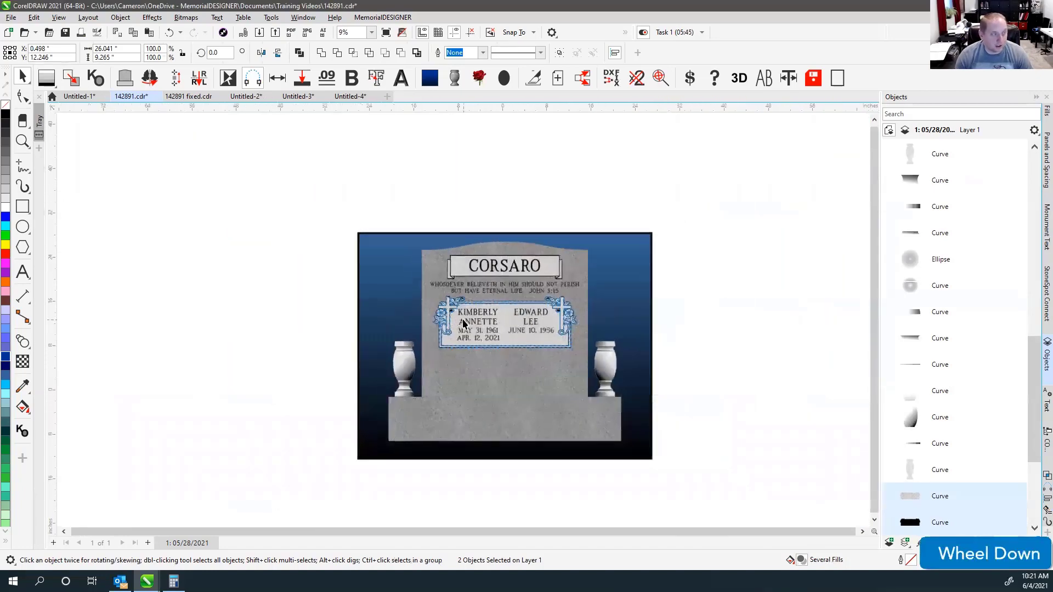
drag(431, 322, 181, 323)
click(241, 270)
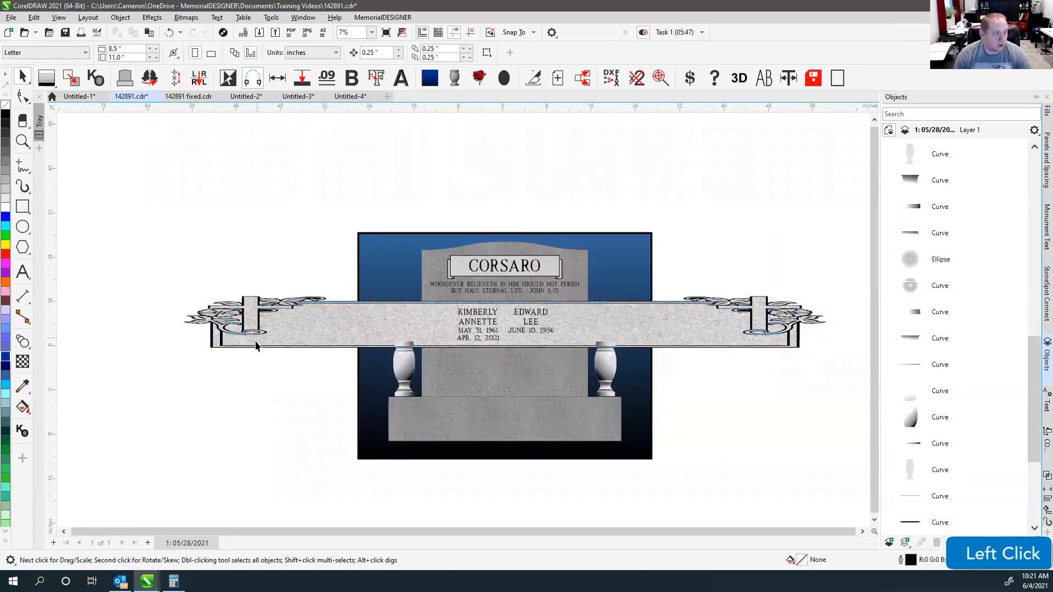
scroll(256, 344, up, 5)
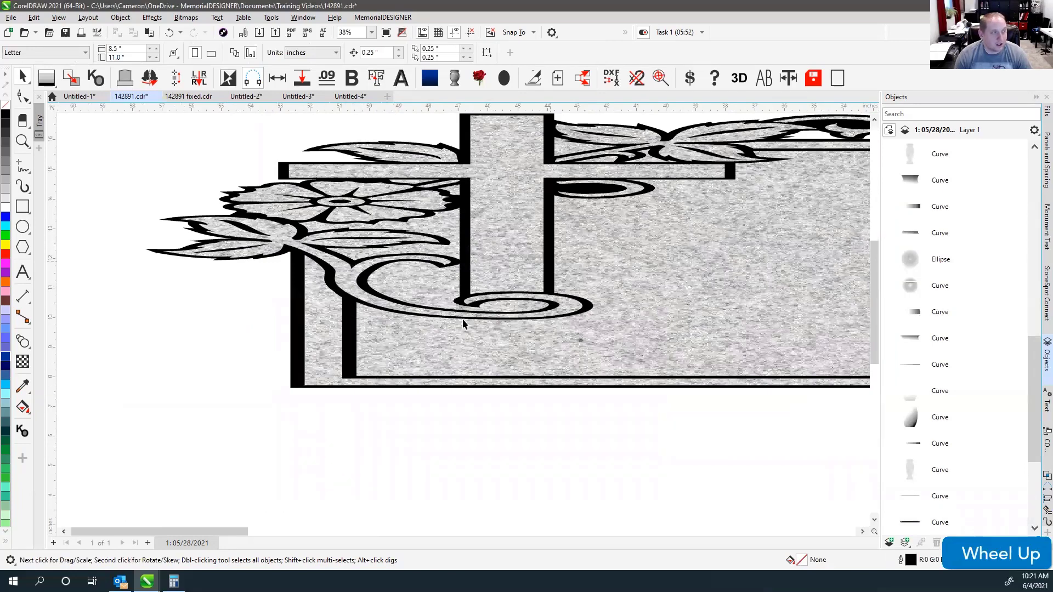
scroll(550, 266, down, 2)
scroll(463, 324, down, 3)
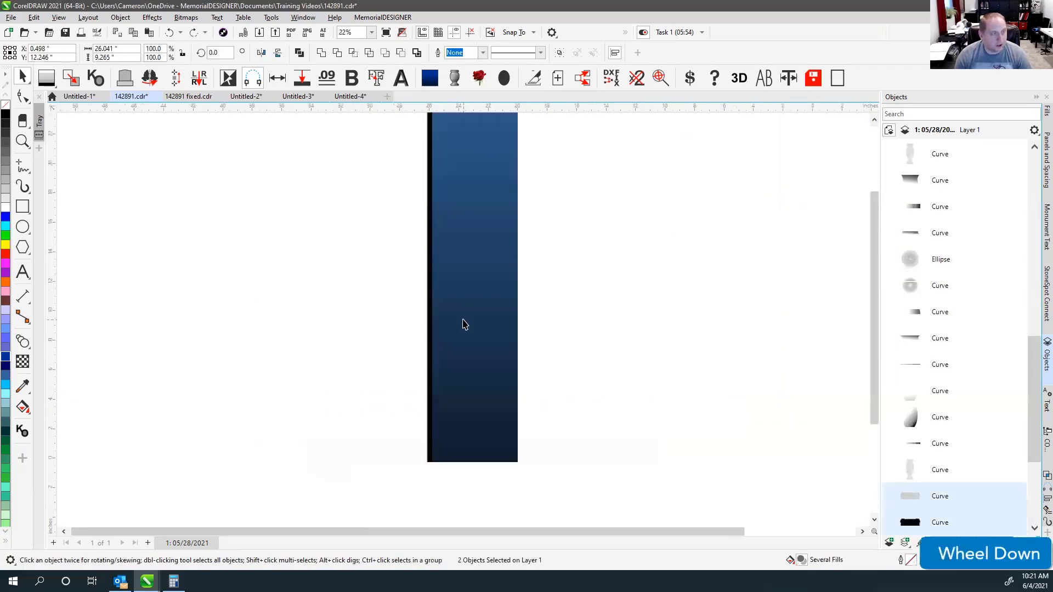
click(463, 324)
scroll(463, 324, up, 1)
scroll(462, 324, up, 3)
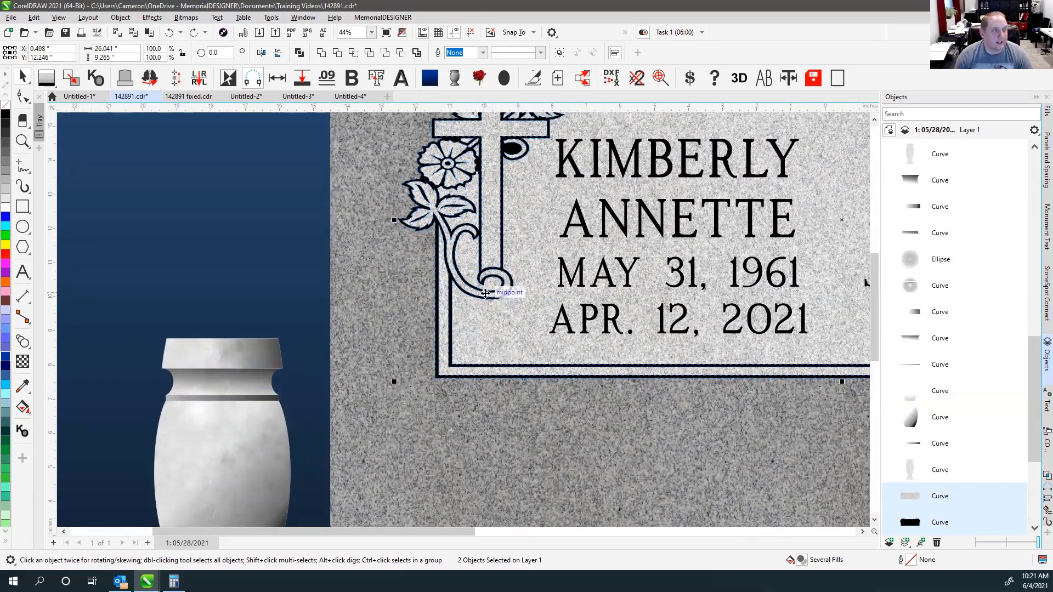
Zoom out and deselect to review the widened frame on the full headstone.
key(F4)
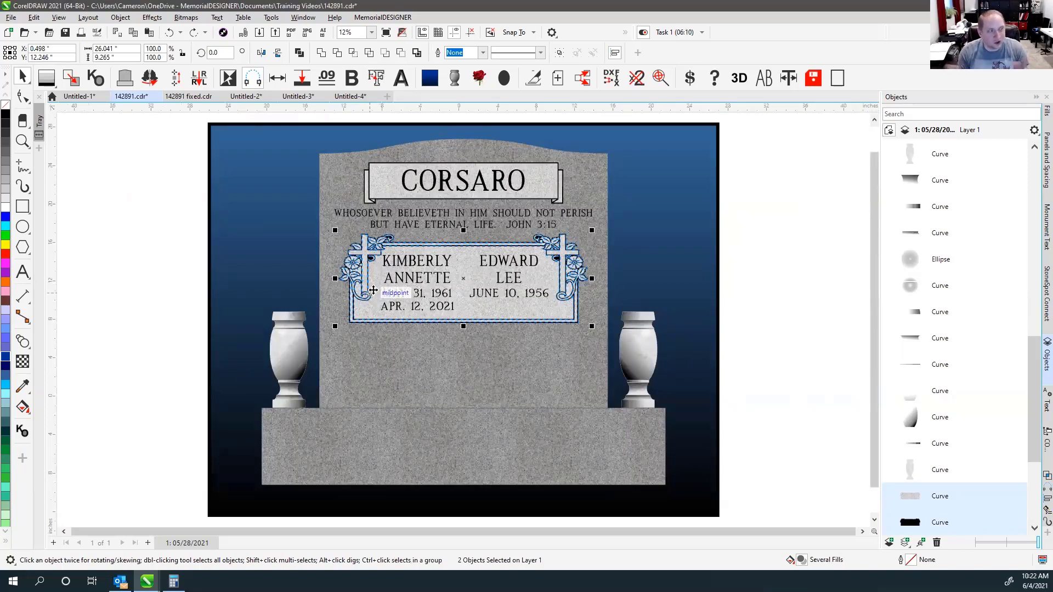
click(749, 254)
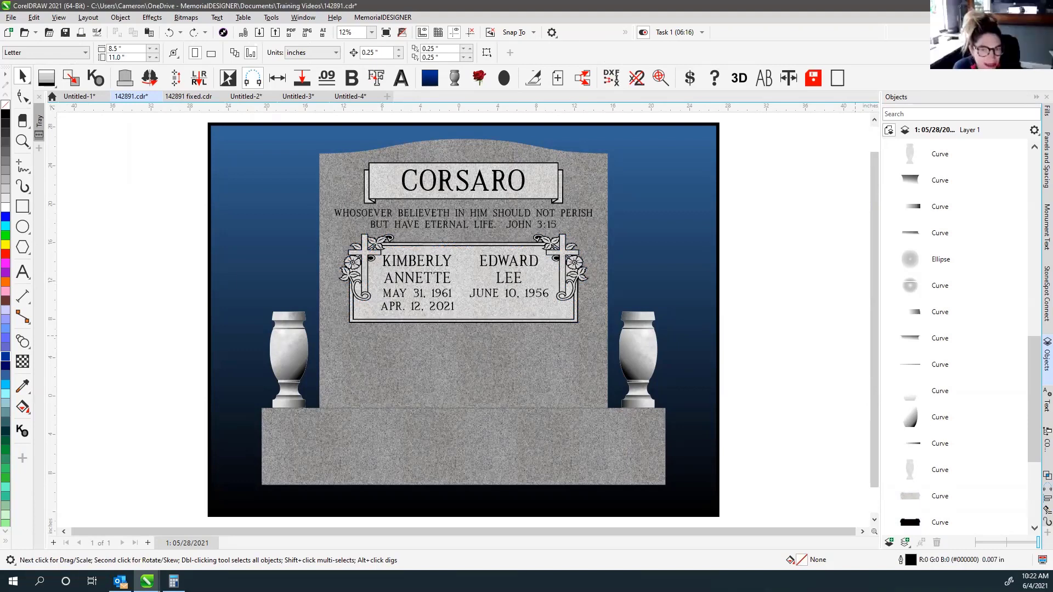
click(875, 63)
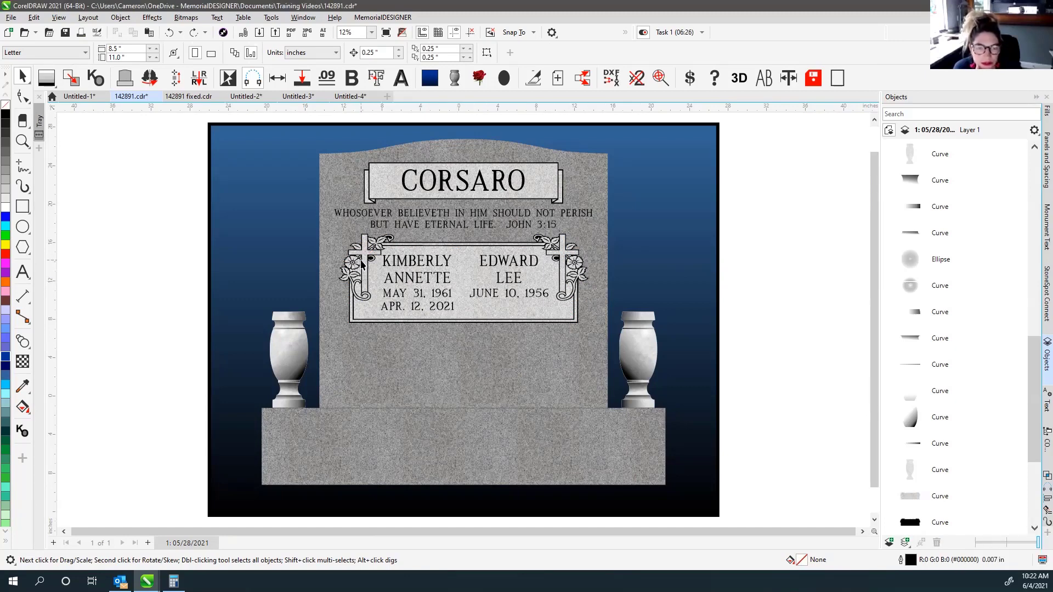
scroll(361, 264, up, 10)
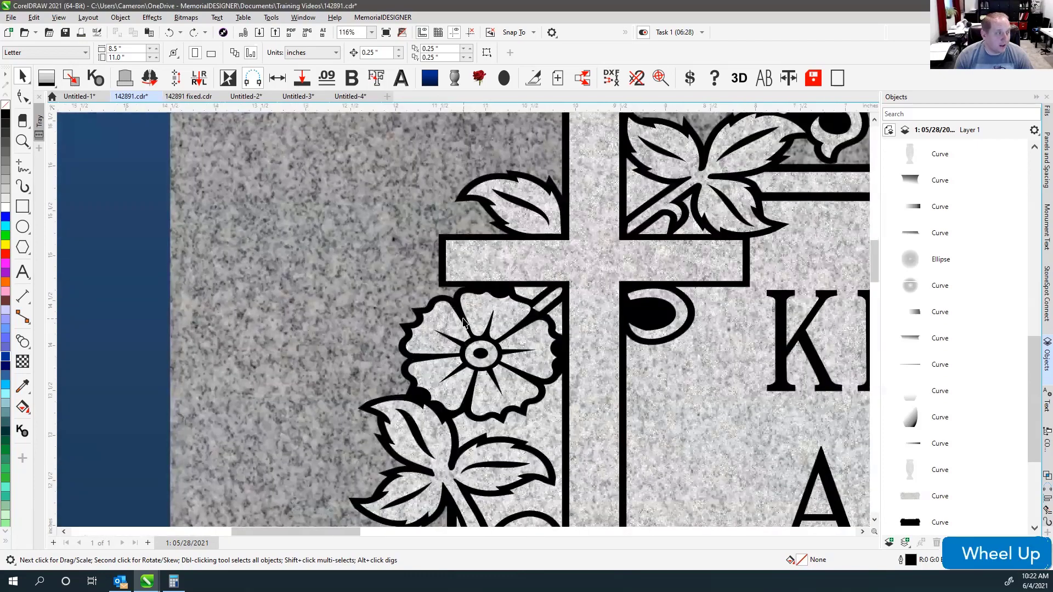
click(448, 299)
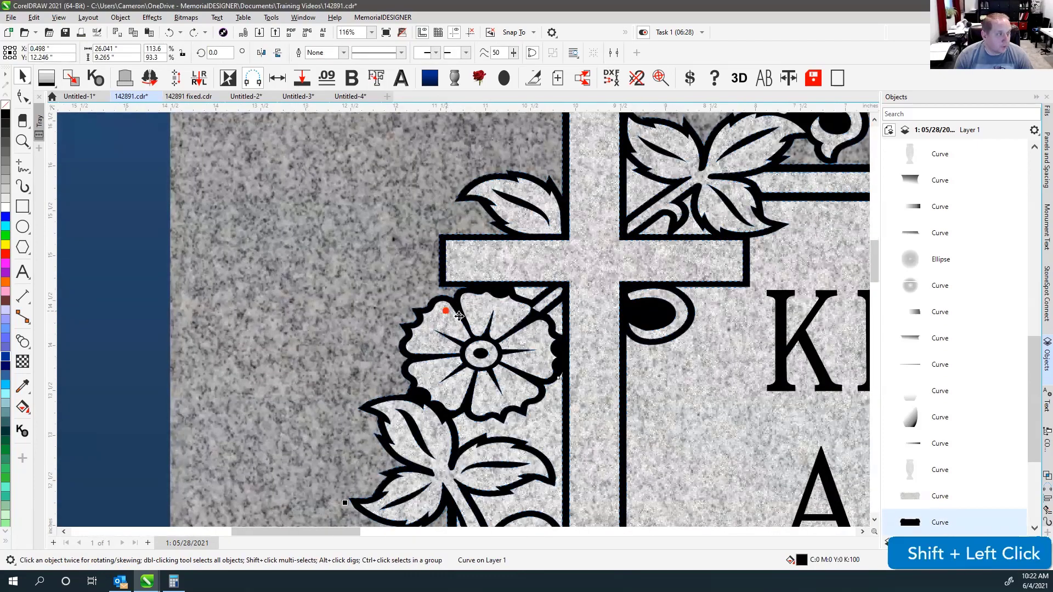
scroll(490, 339, down, 3)
shift+click(491, 338)
scroll(491, 338, down, 5)
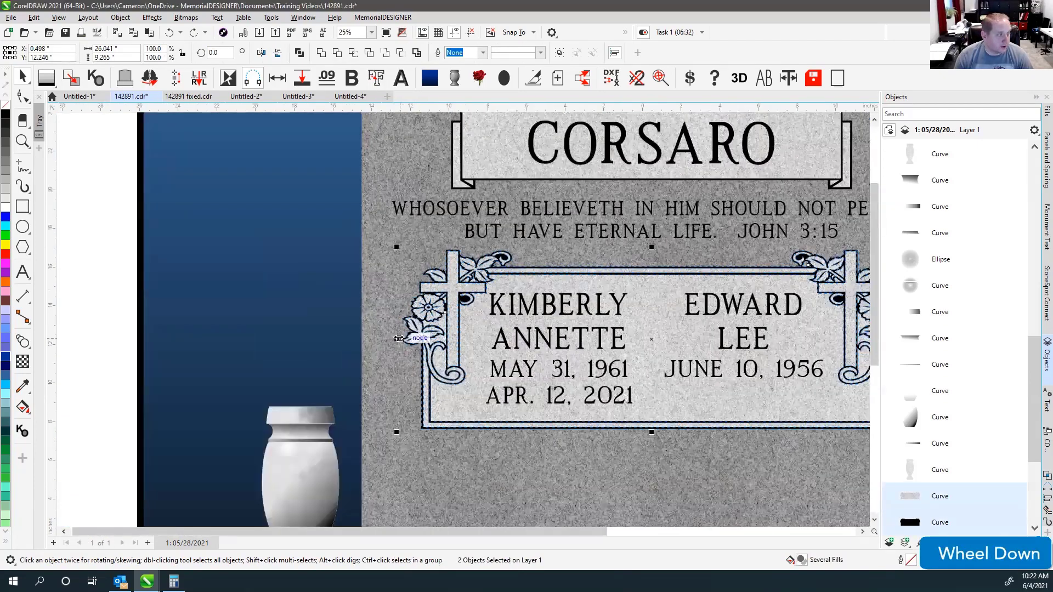
drag(333, 341, 55, 334)
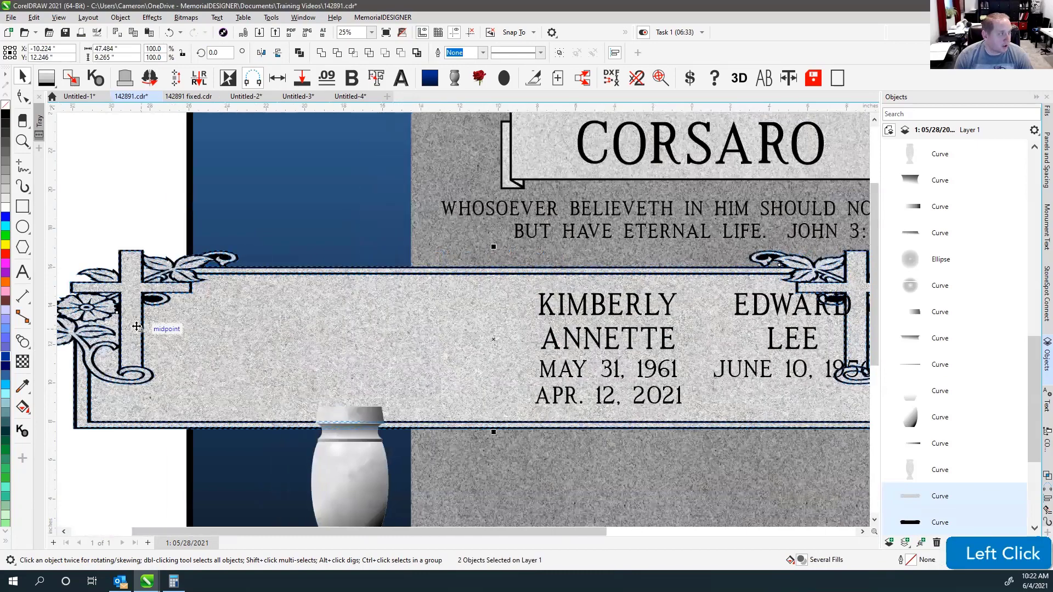
scroll(143, 327, up, 3)
scroll(474, 317, up, 3)
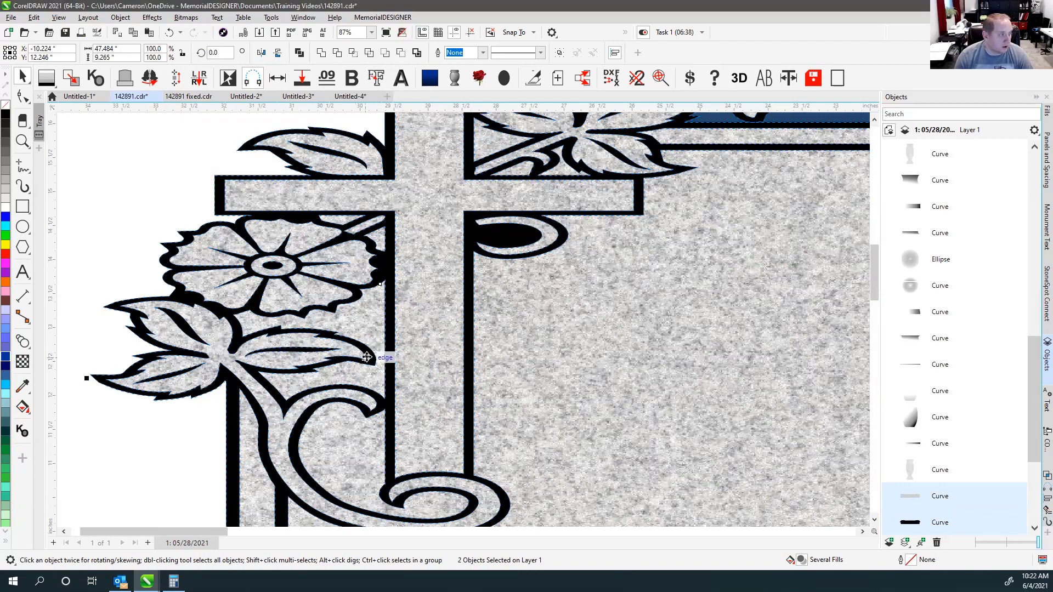
scroll(384, 357, up, 1)
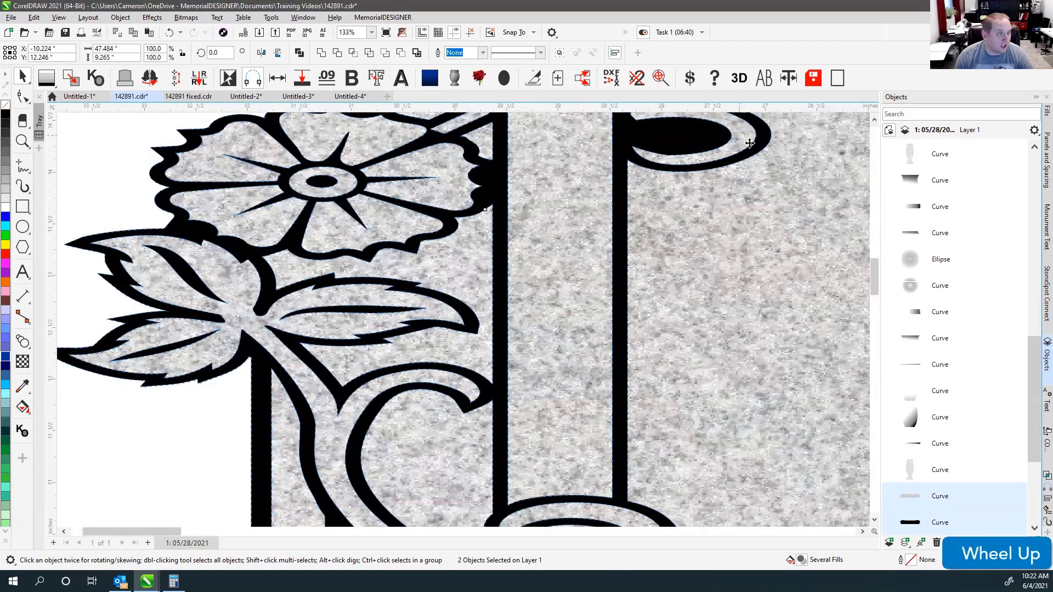
scroll(760, 136, down, 2)
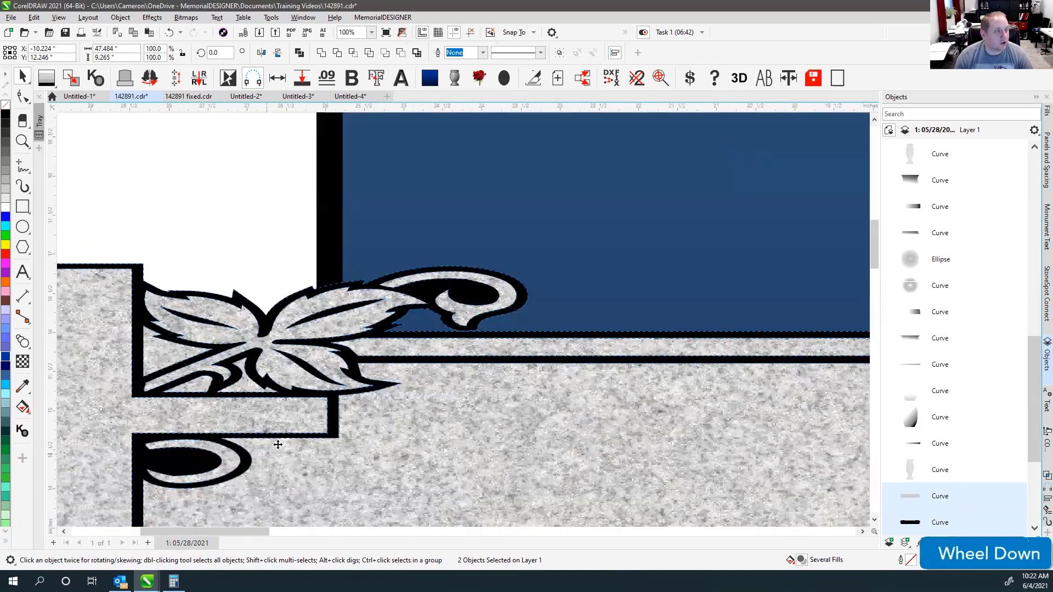
scroll(307, 416, down, 1)
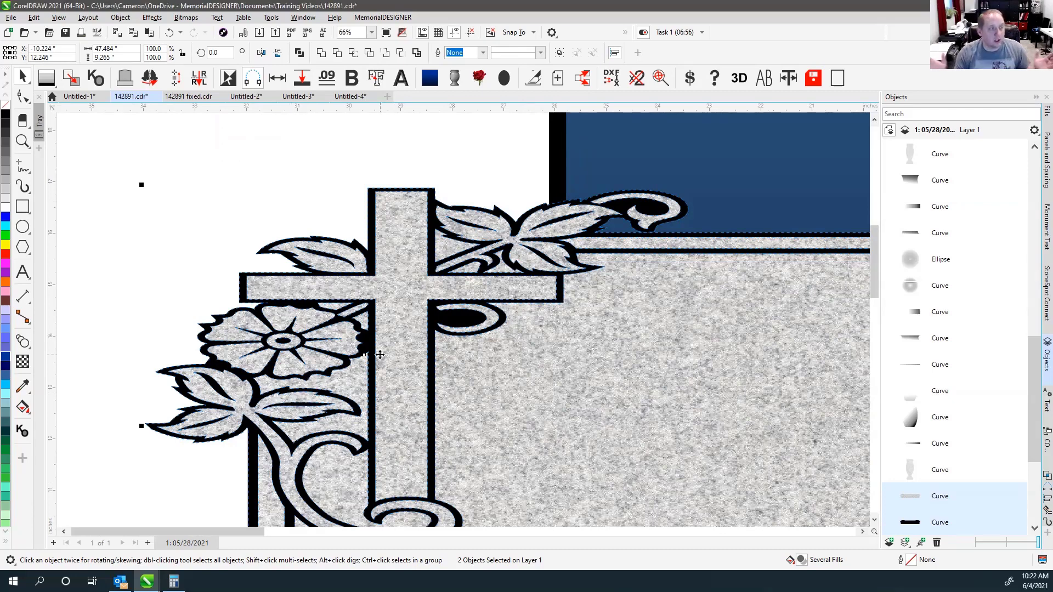
click(438, 136)
scroll(462, 318, down, 3)
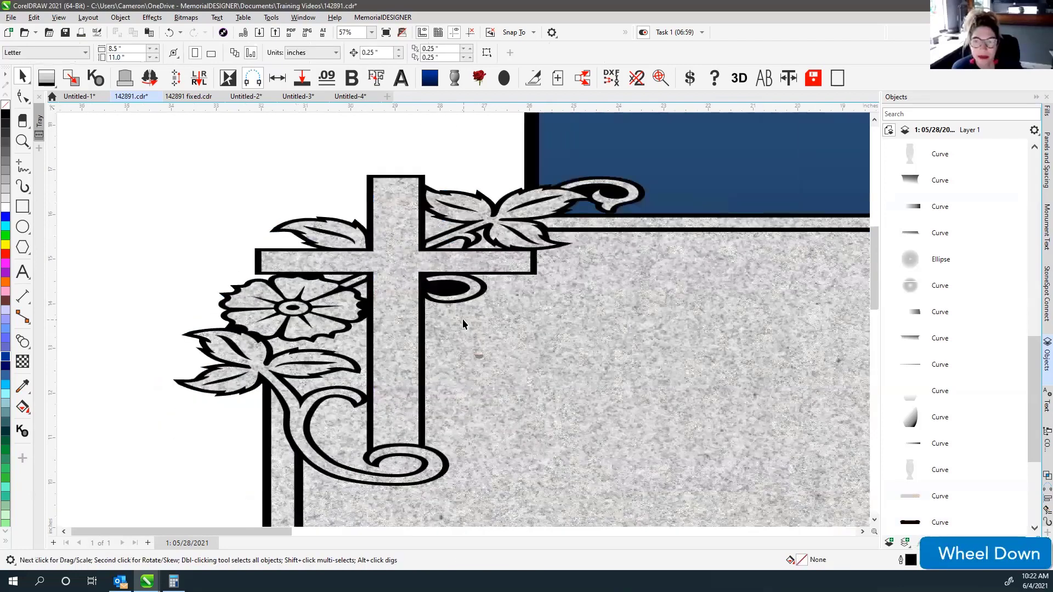
key(ctrl+z)
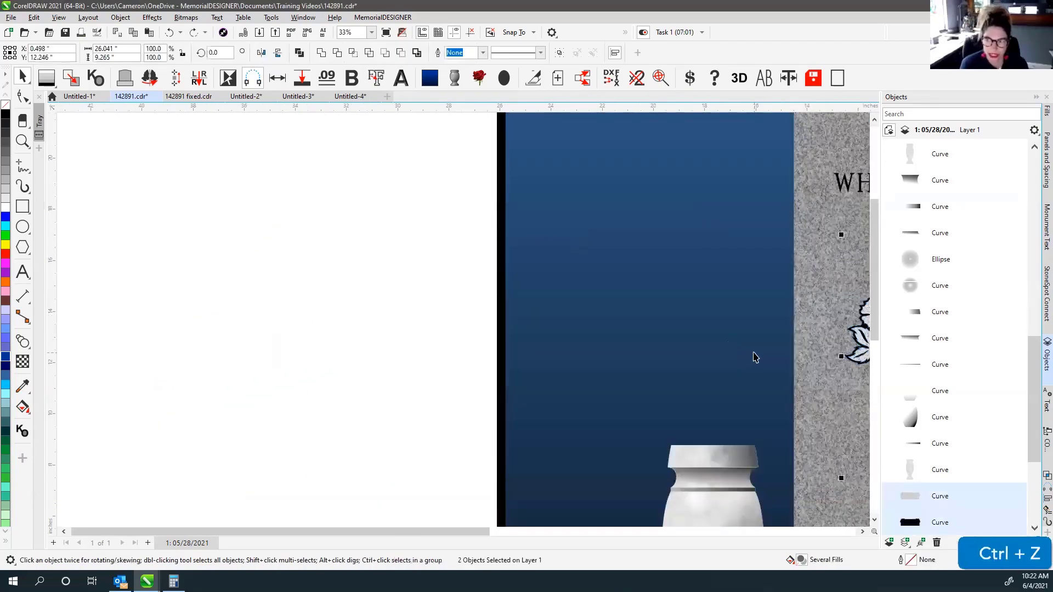
scroll(754, 357, down, 2)
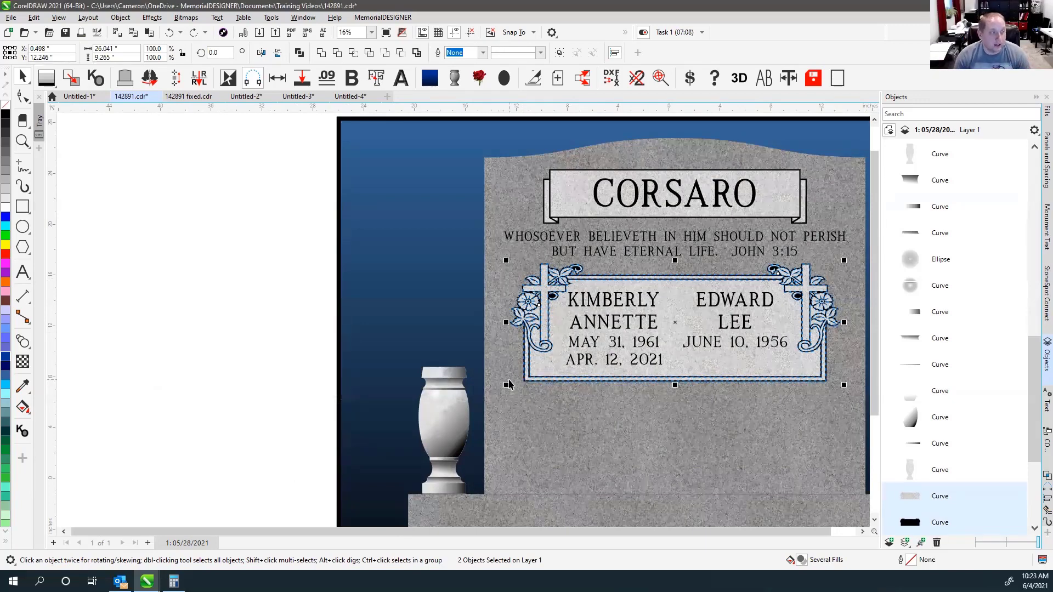
Scale the border and cross emblems proportionally to 127.1%, giving 27.286" by 11.776".
drag(504, 386, 418, 475)
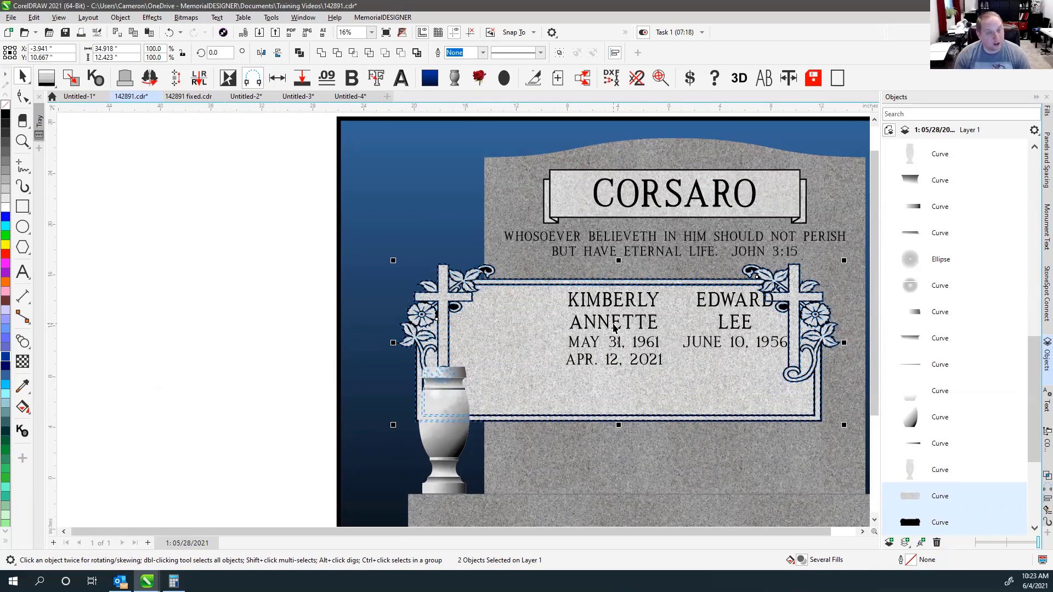
key(ctrl+z)
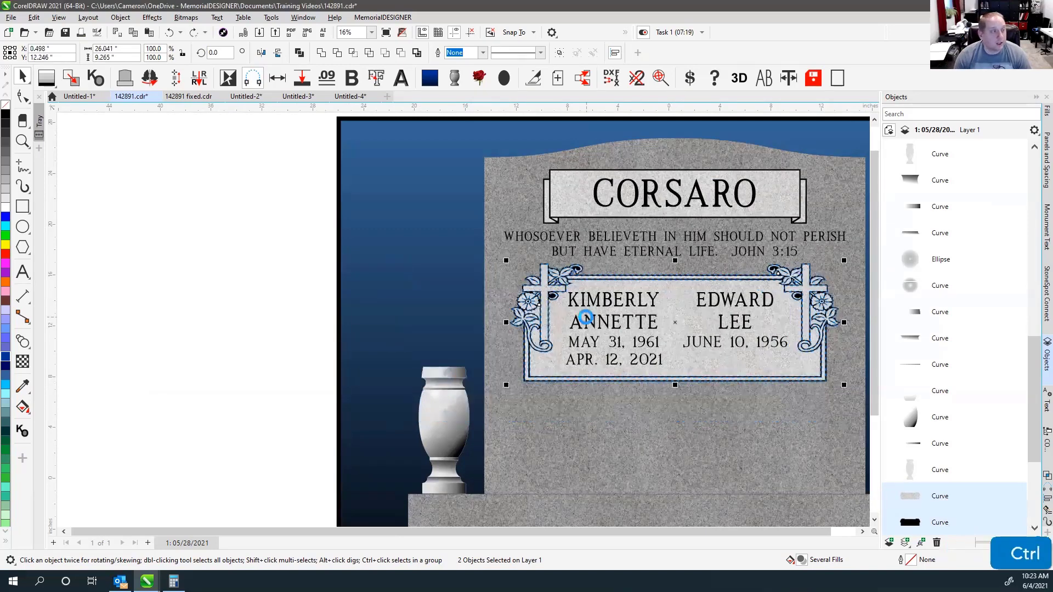
key(ctrl+z)
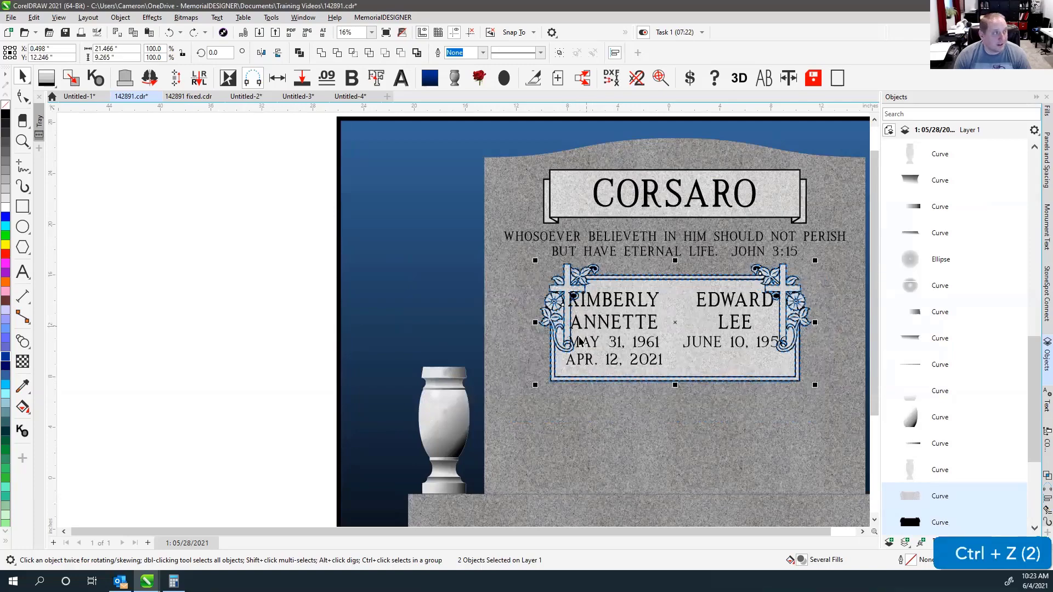
scroll(585, 329, up, 2)
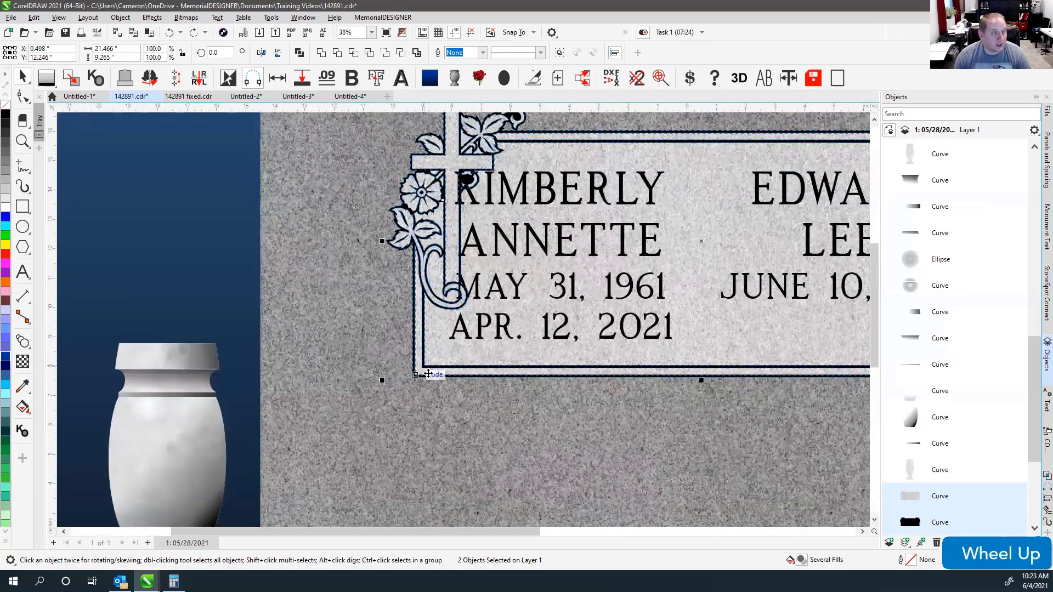
scroll(423, 374, down, 2)
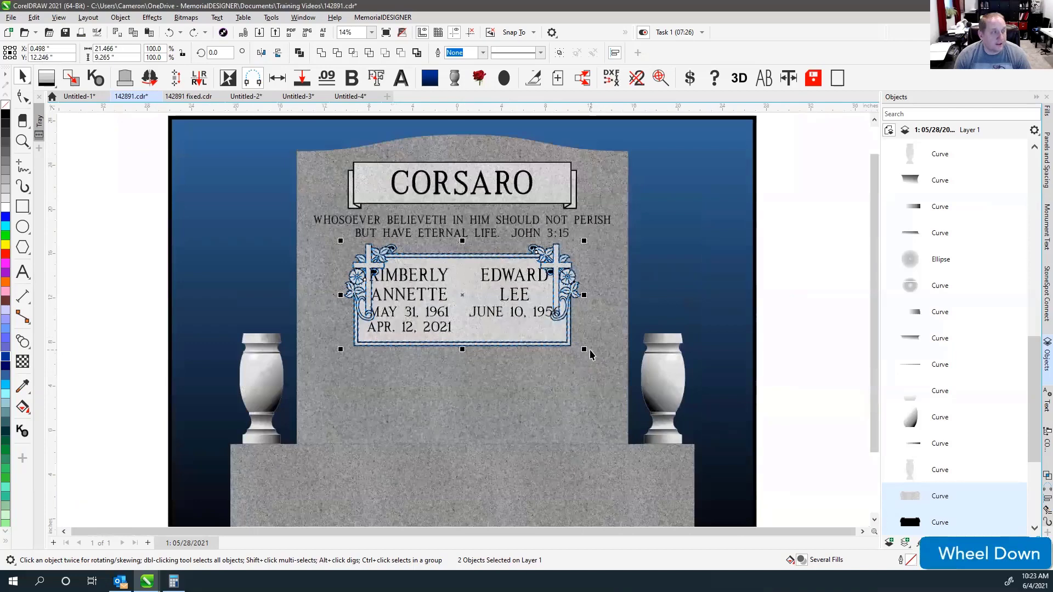
drag(584, 349, 615, 388)
ctrl+click(430, 251)
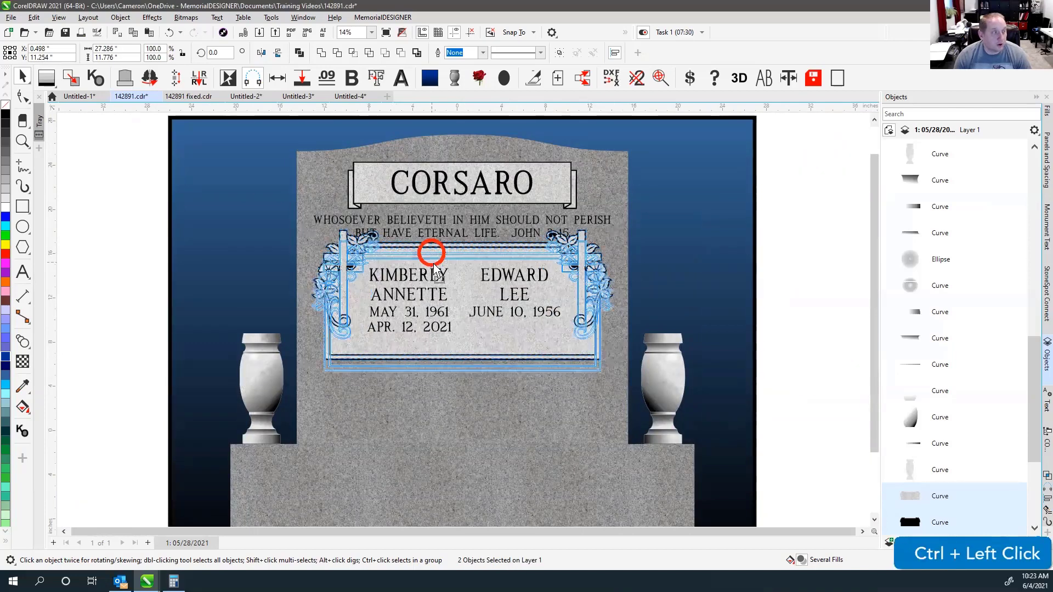
scroll(464, 320, up, 5)
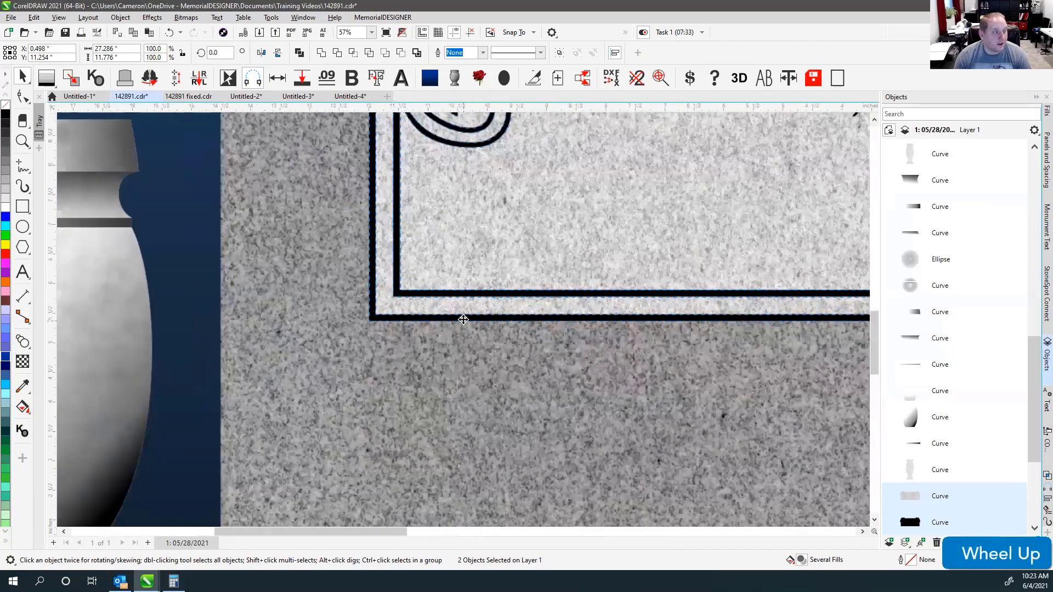
click(437, 334)
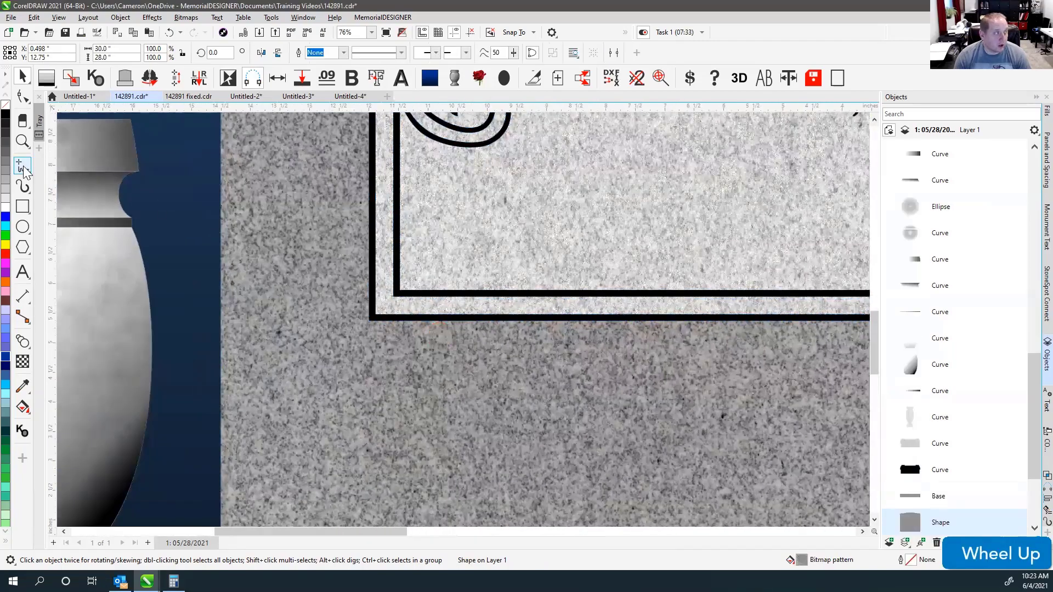
scroll(463, 320, up, 1)
scroll(463, 320, up, 4)
click(432, 309)
ctrl+click(432, 331)
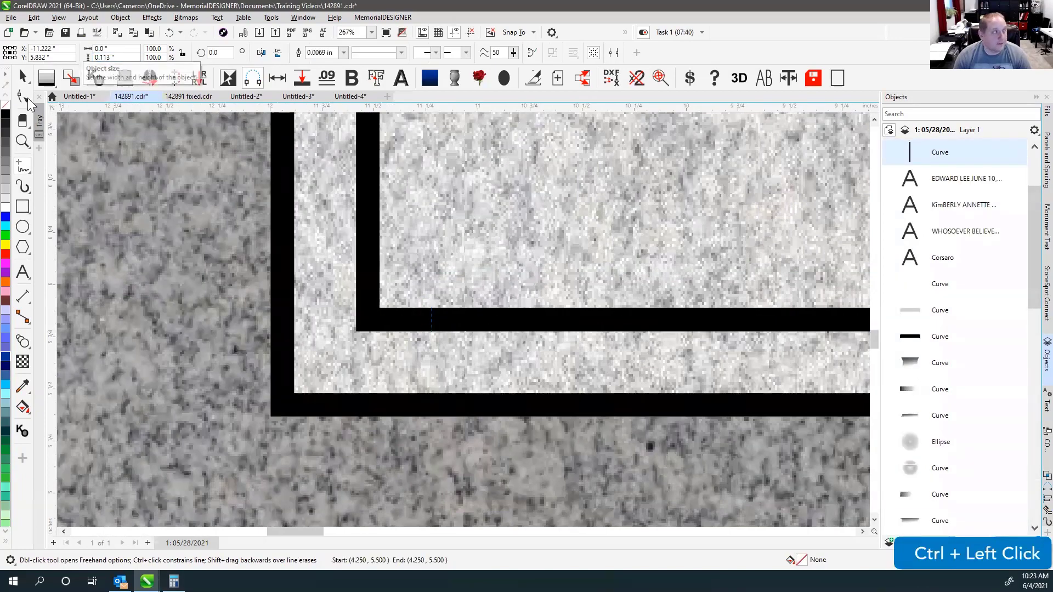
click(22, 78)
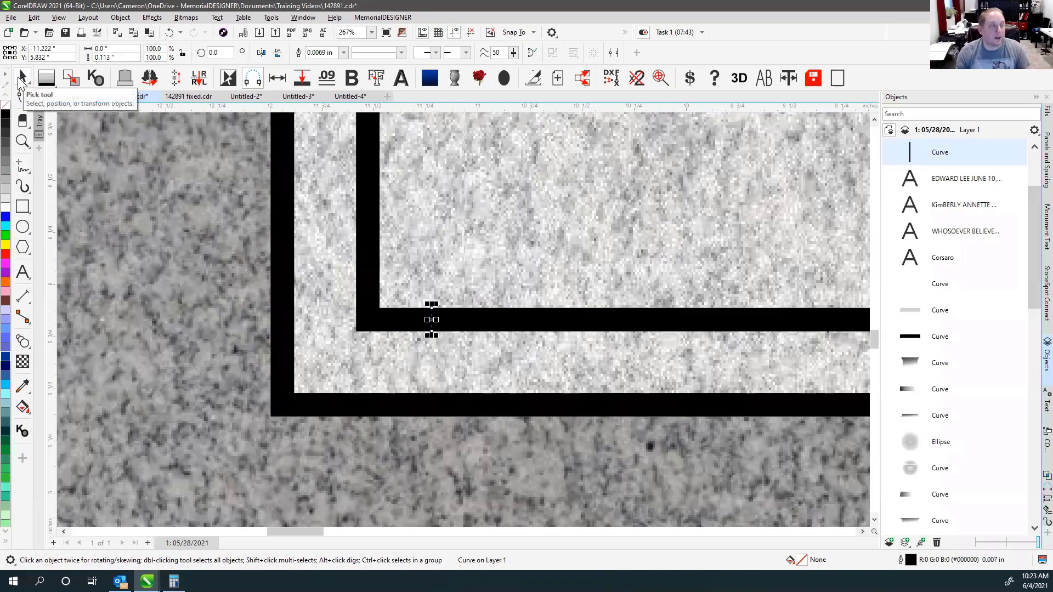
key(Delete)
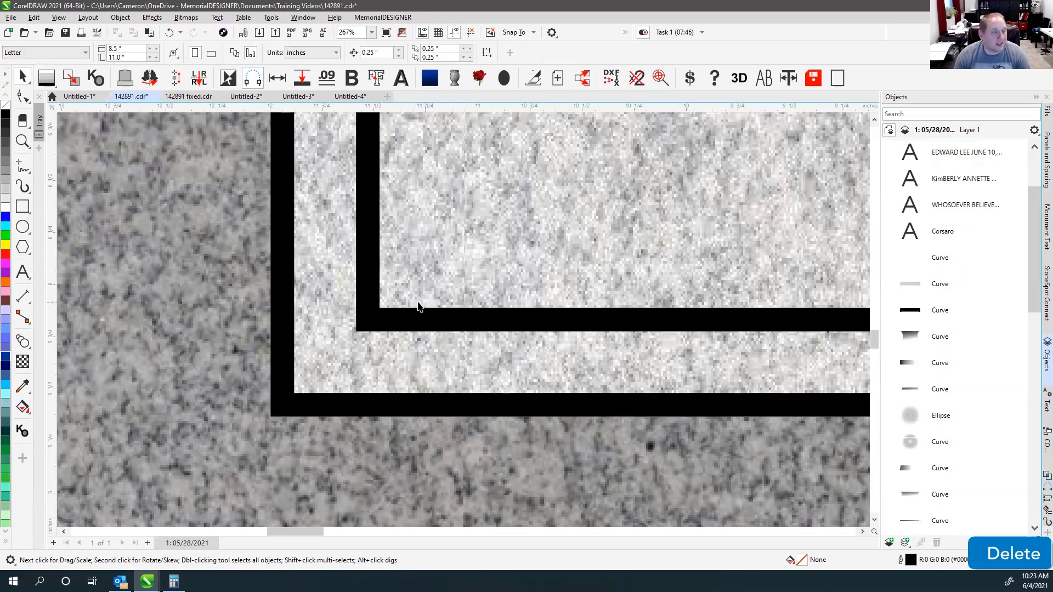
key(F4)
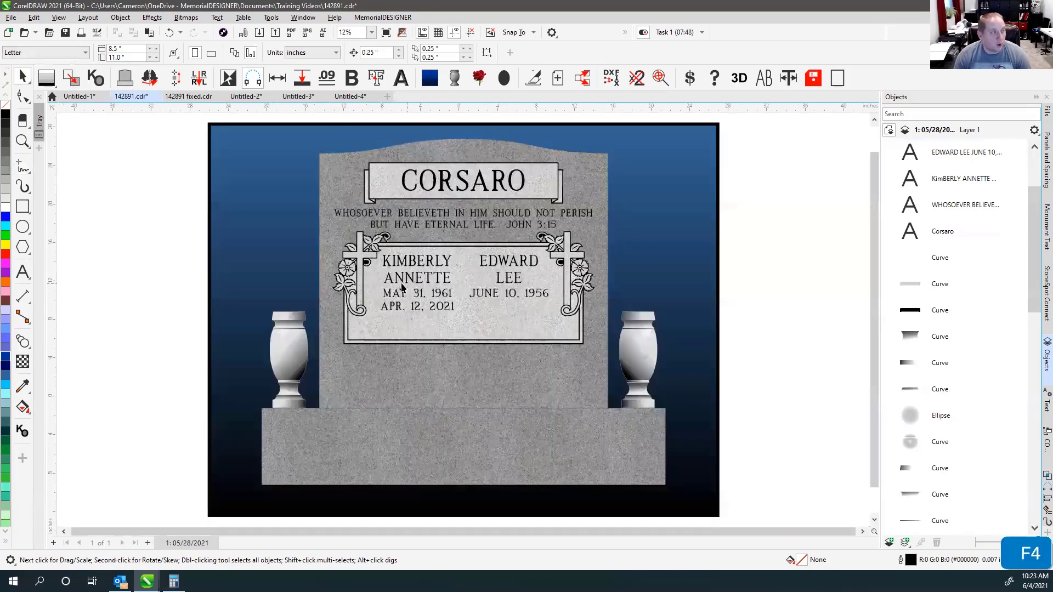
scroll(463, 324, up, 2)
scroll(464, 324, up, 2)
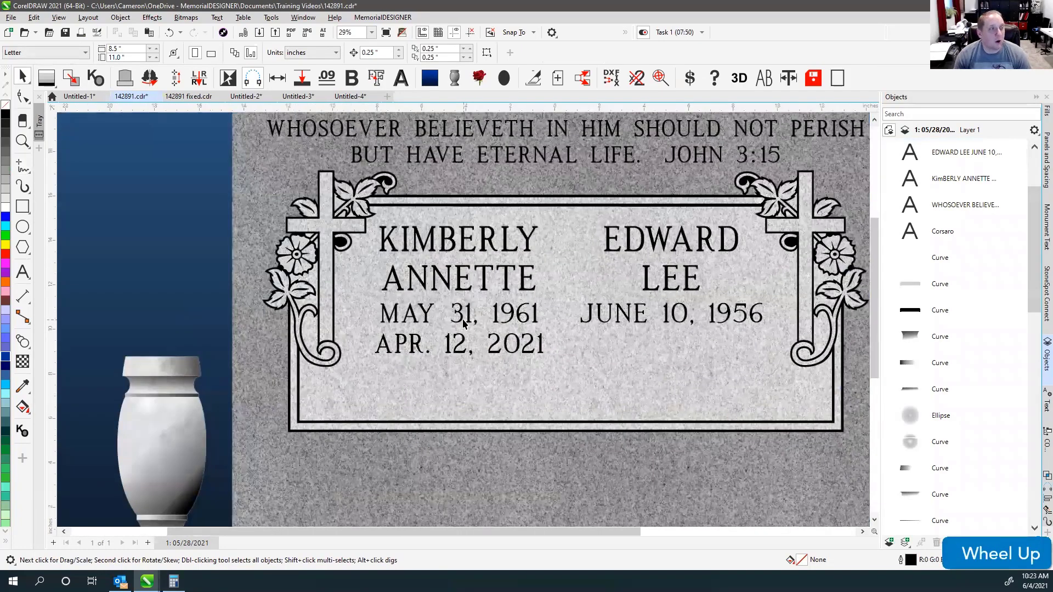
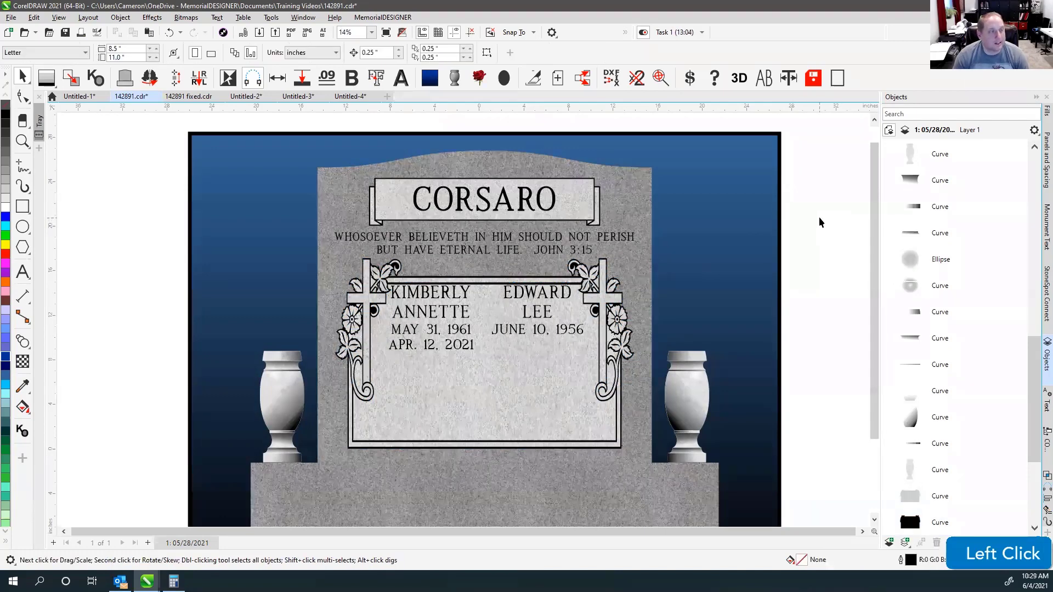
Undo the earlier panel change, and undo a trial stretch of the inscription panel downward.
key(ctrl+z)
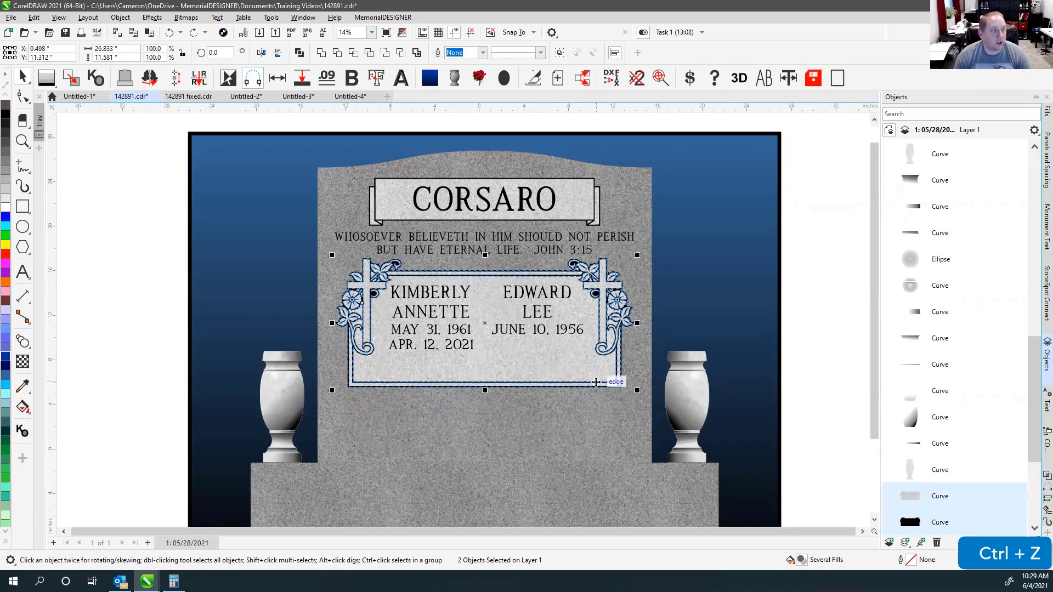
drag(482, 401, 484, 461)
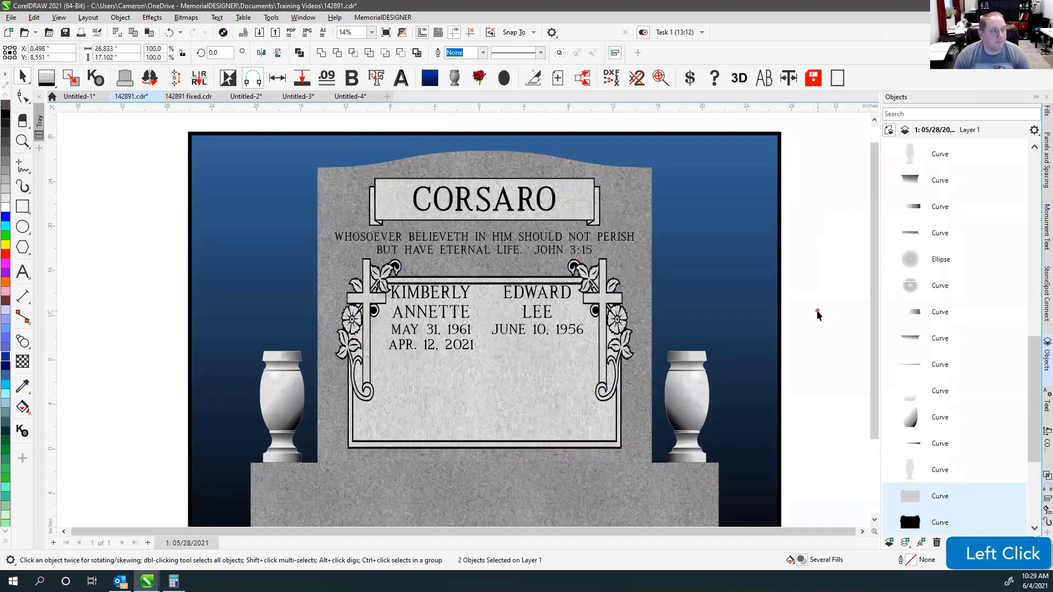
key(ctrl+z)
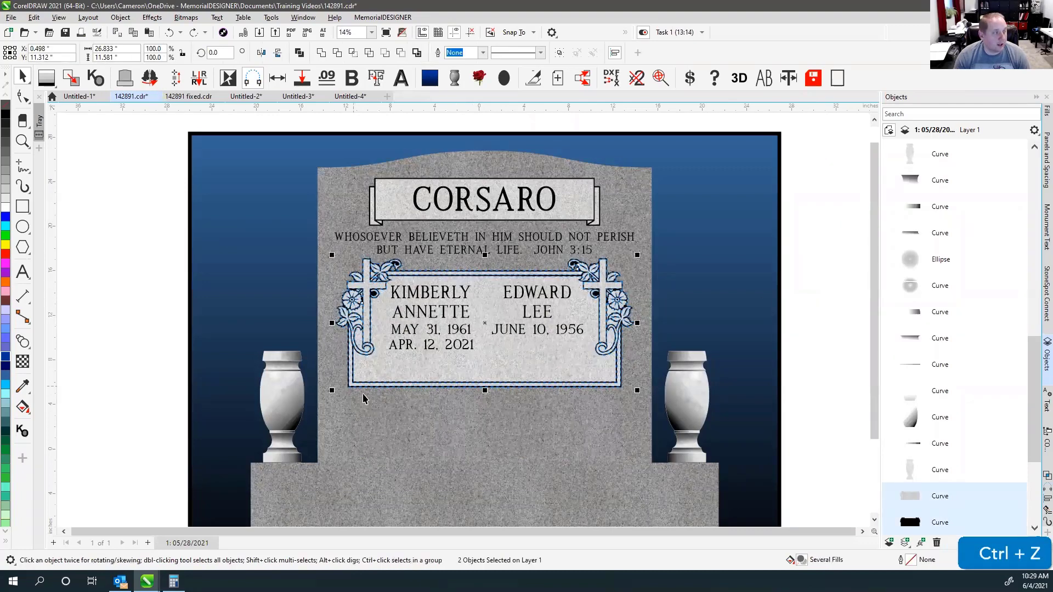
With the Shape tool, select the bottom nodes of the inscription panel and its outer border.
click(64, 140)
click(22, 97)
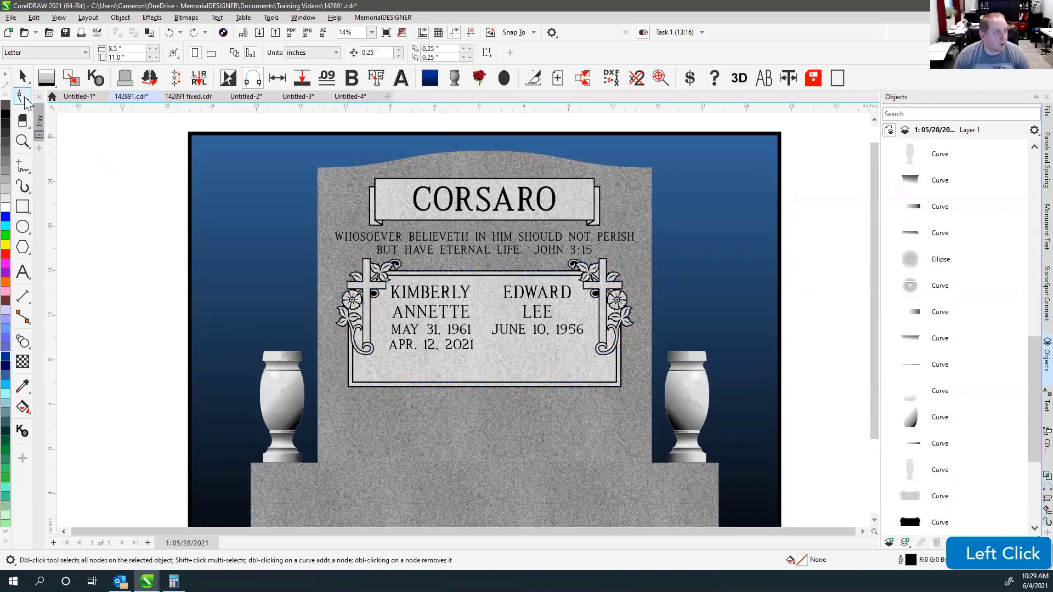
click(365, 371)
scroll(451, 311, up, 2)
drag(351, 267, 603, 315)
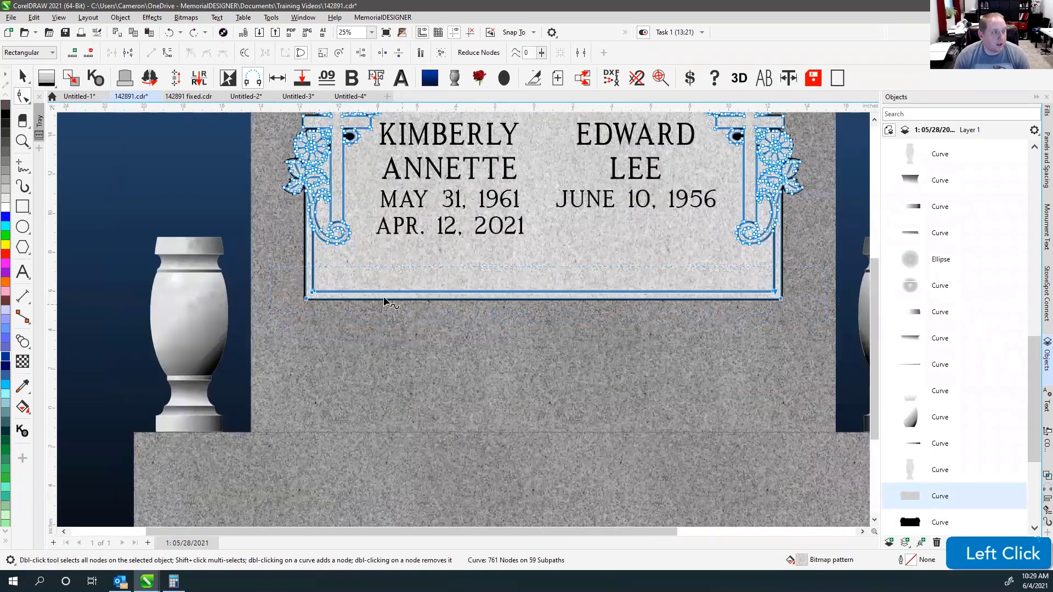
scroll(342, 306, up, 7)
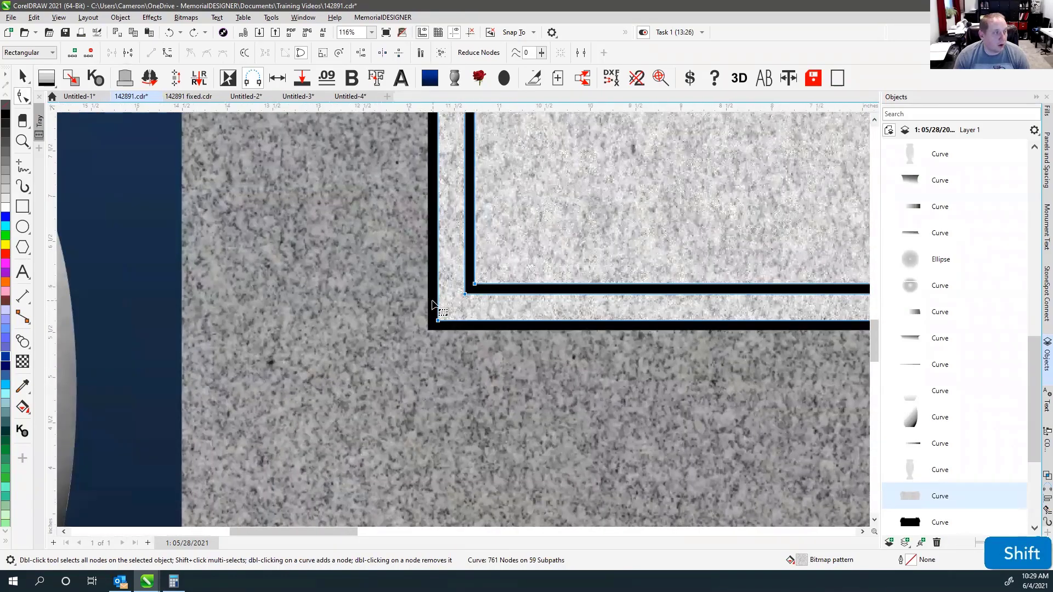
shift+click(670, 327)
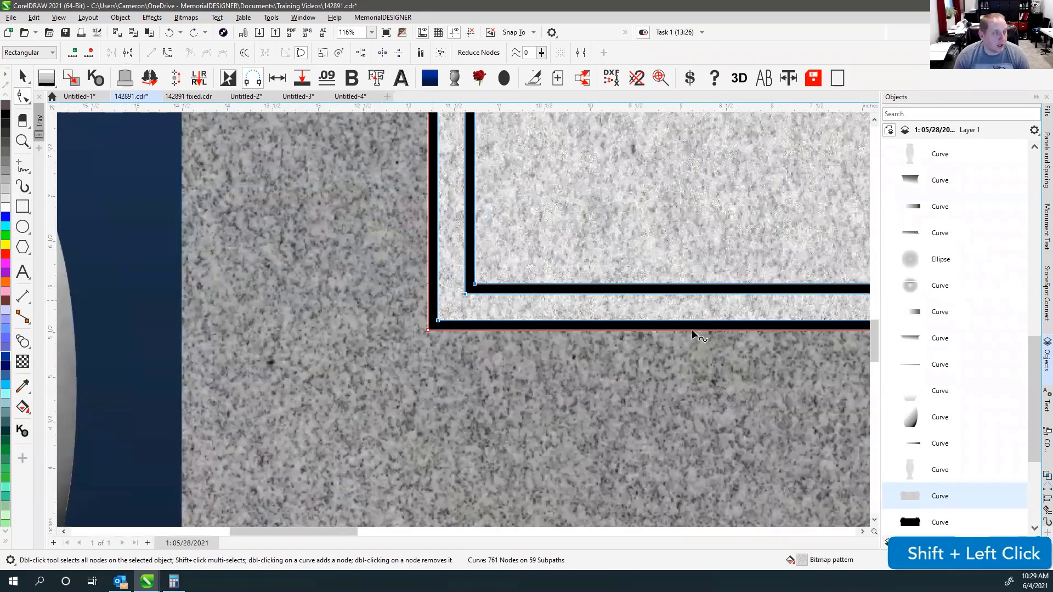
scroll(491, 315, down, 5)
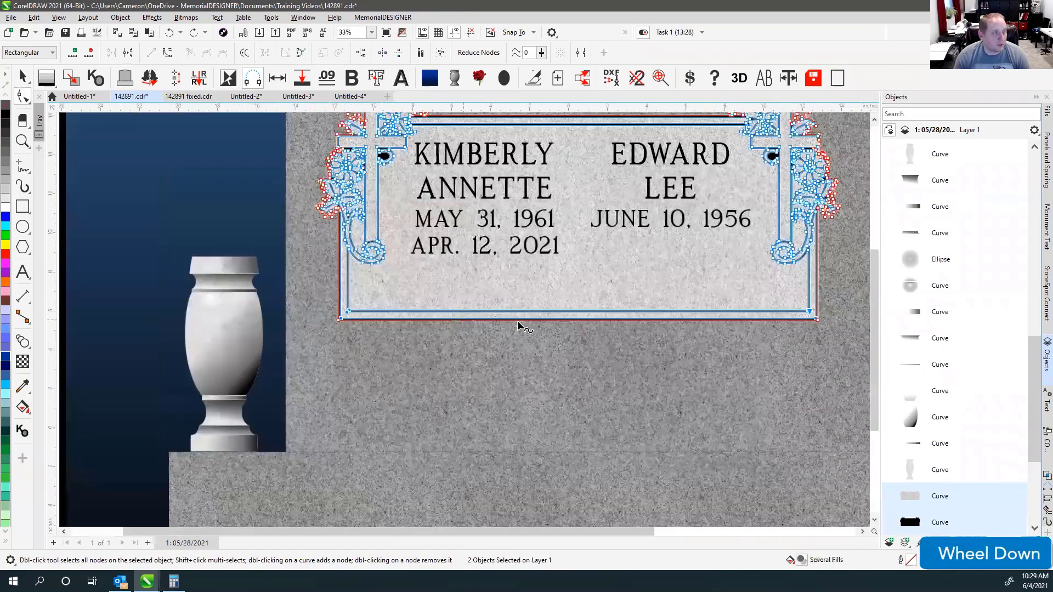
drag(313, 292, 834, 363)
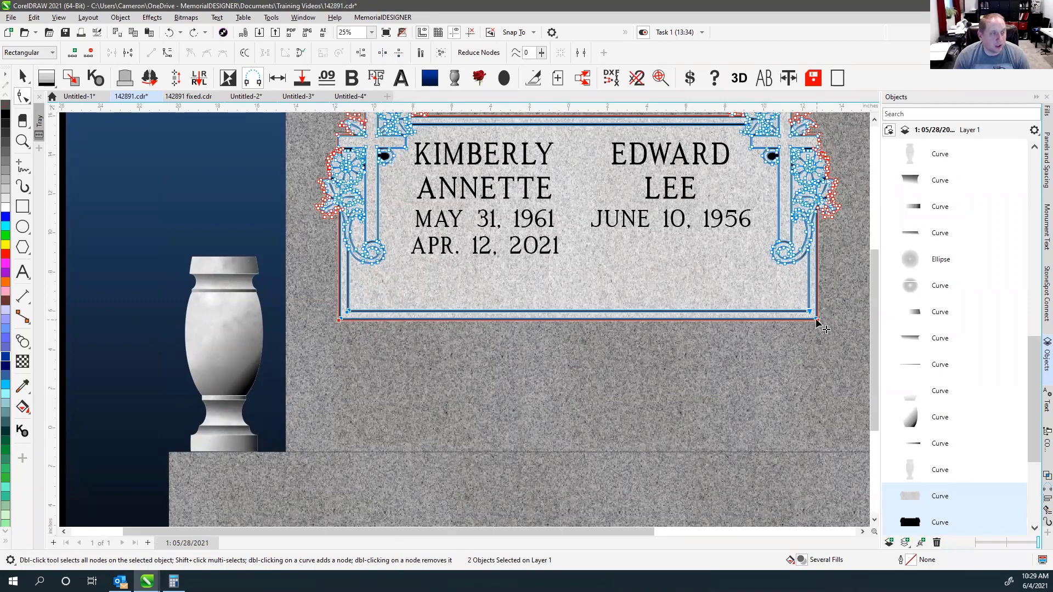
Drag the selected bottom nodes down to lengthen the panel, then deselect everything.
drag(819, 323, 816, 405)
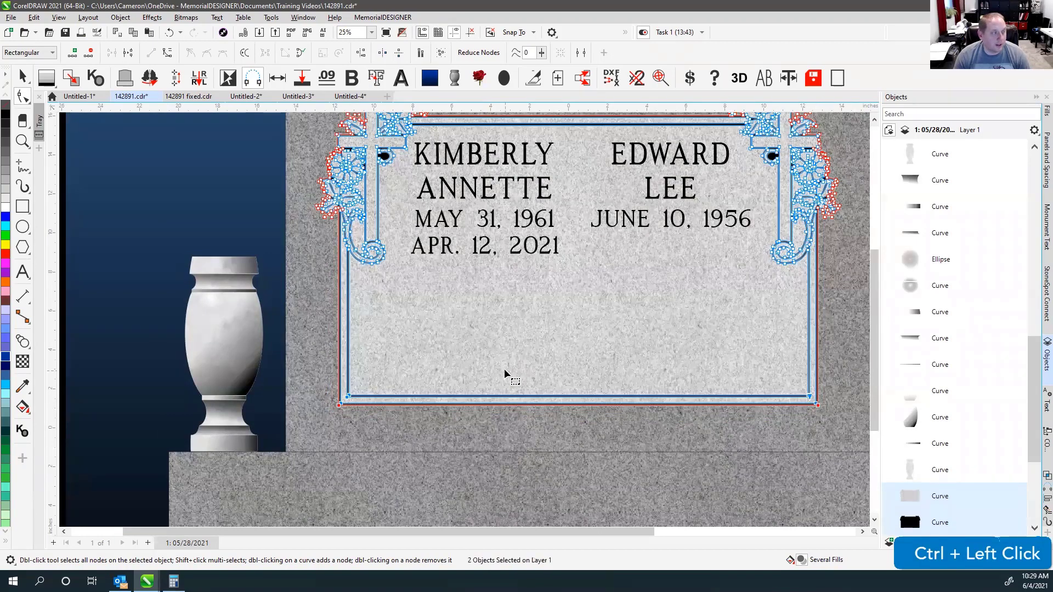
scroll(466, 328, down, 1)
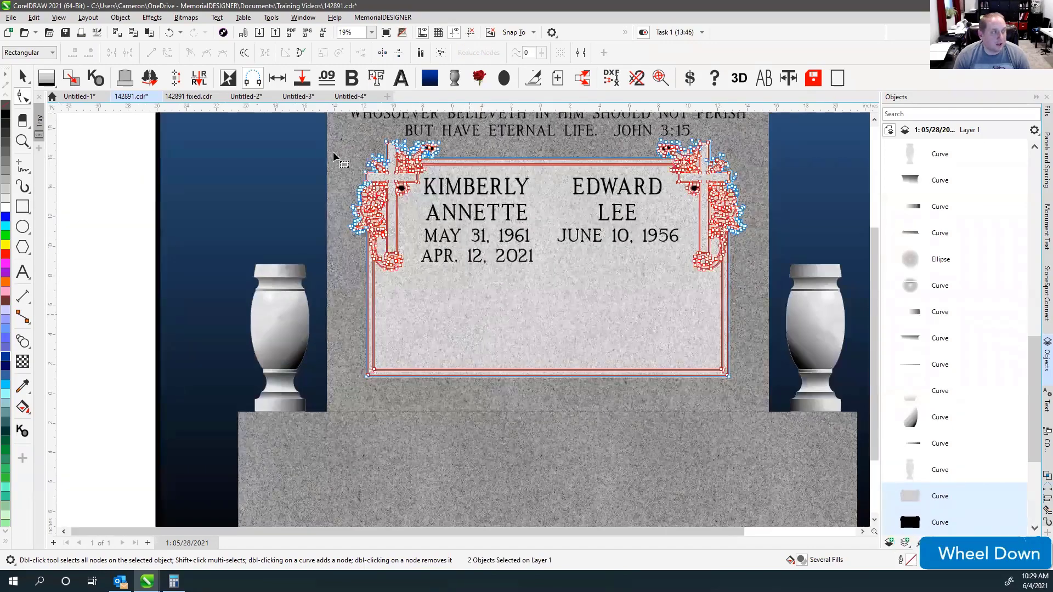
click(22, 77)
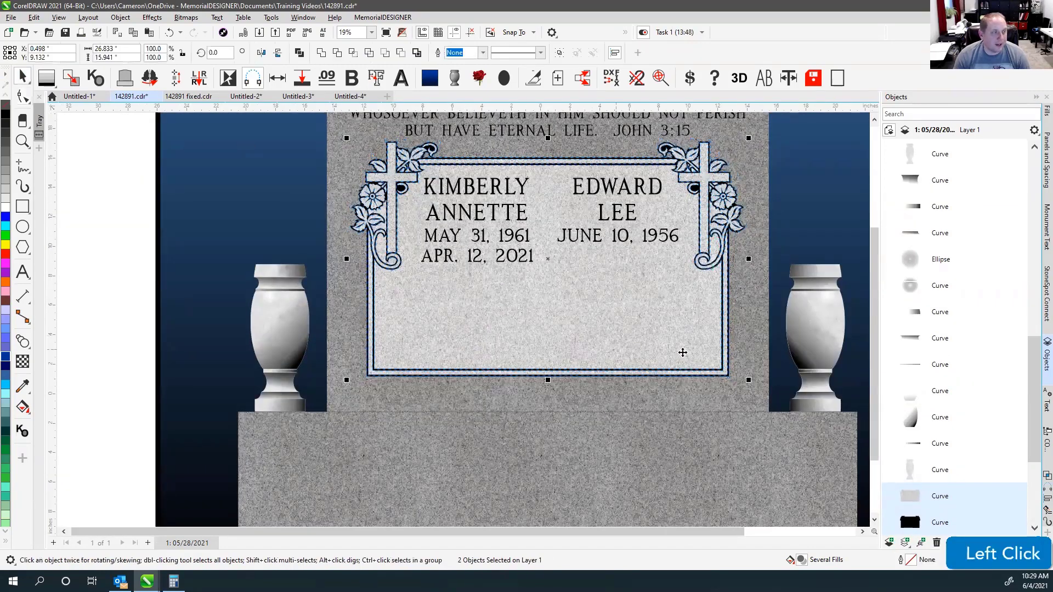
scroll(464, 320, down, 1)
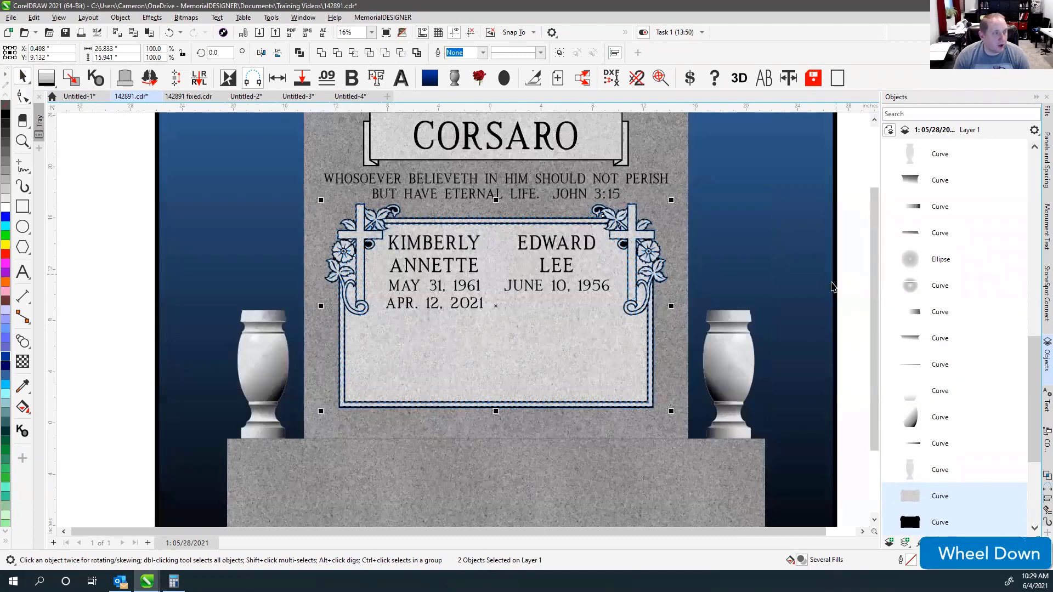
click(847, 282)
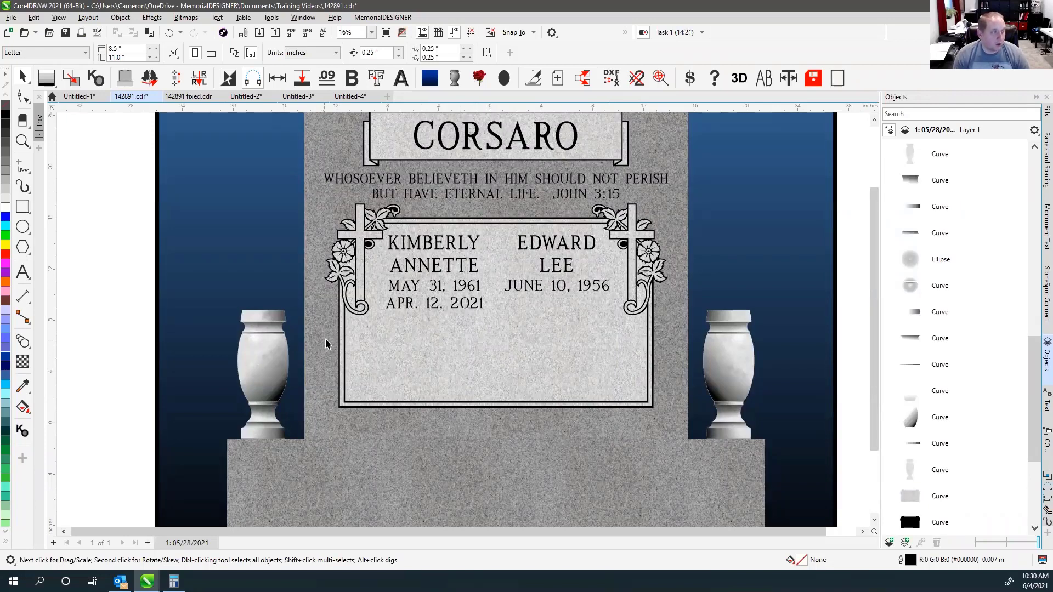
Undo the lengthening, measure the vase-to-border gap with a temporary line, then delete it.
key(ctrl+z)
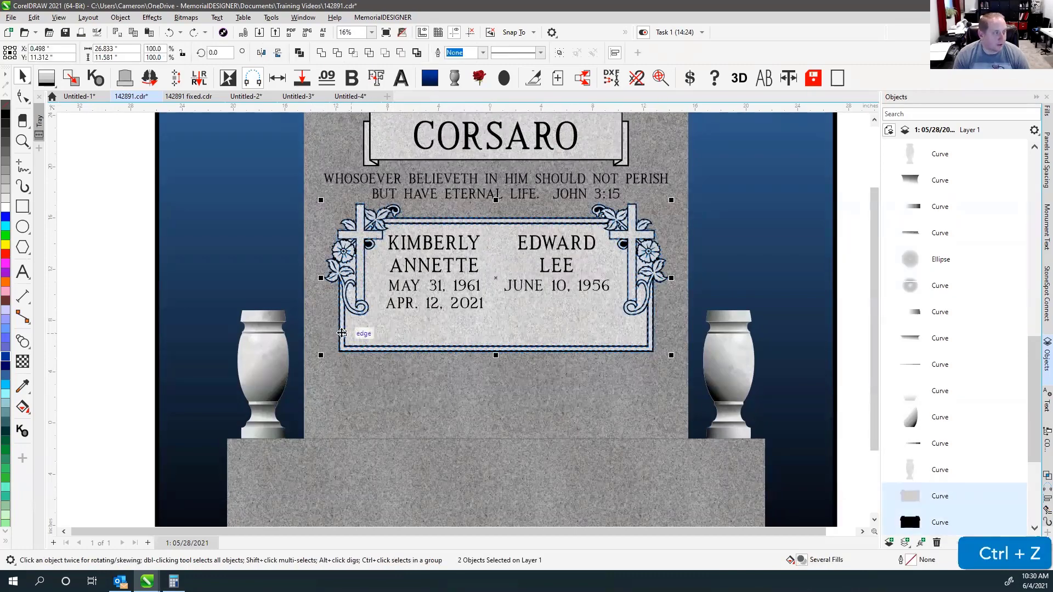
scroll(331, 332, up, 4)
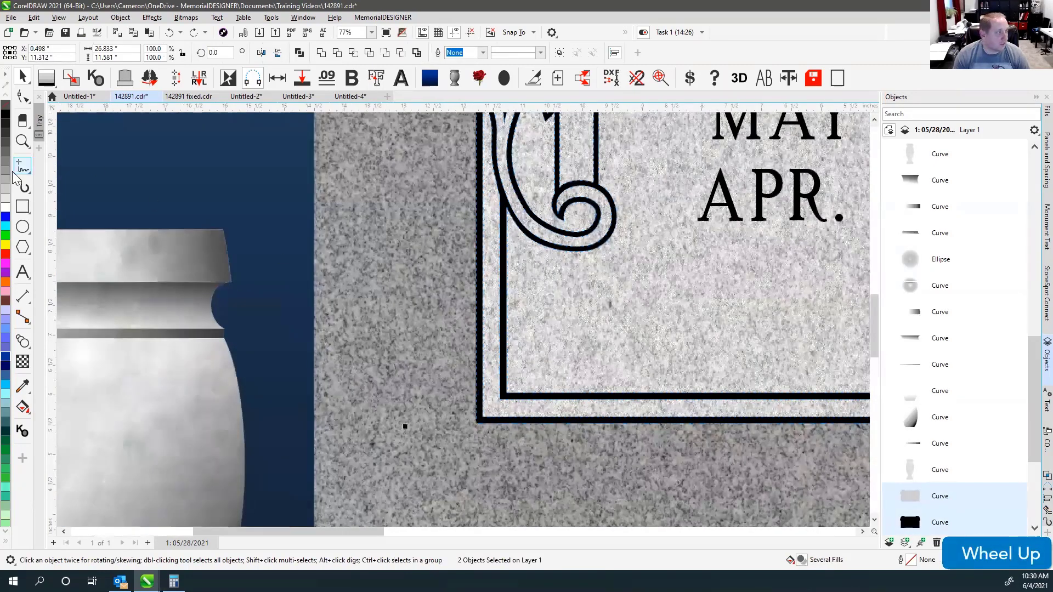
click(32, 175)
click(314, 290)
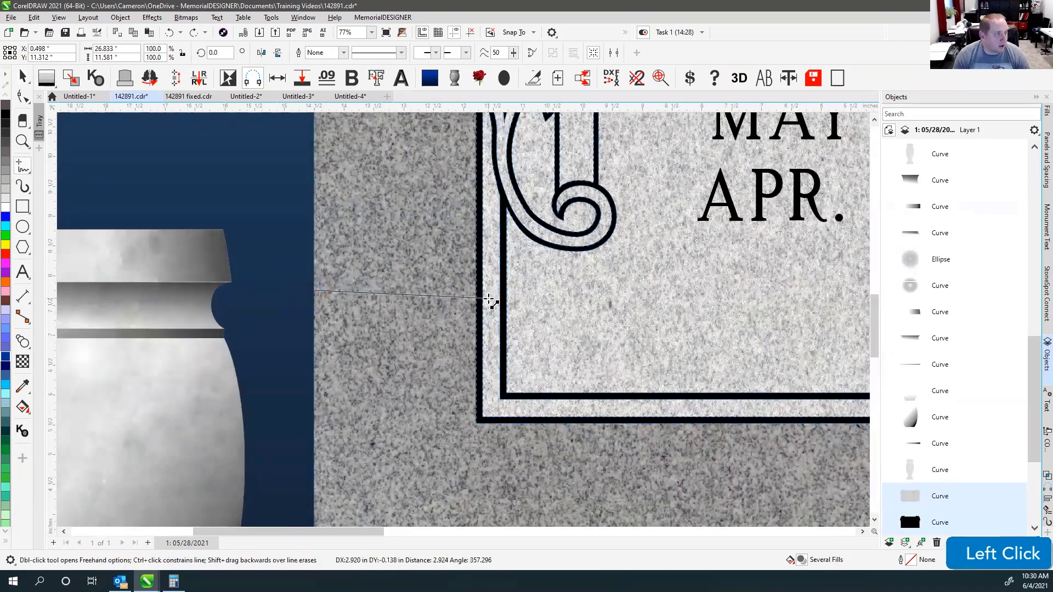
click(474, 290)
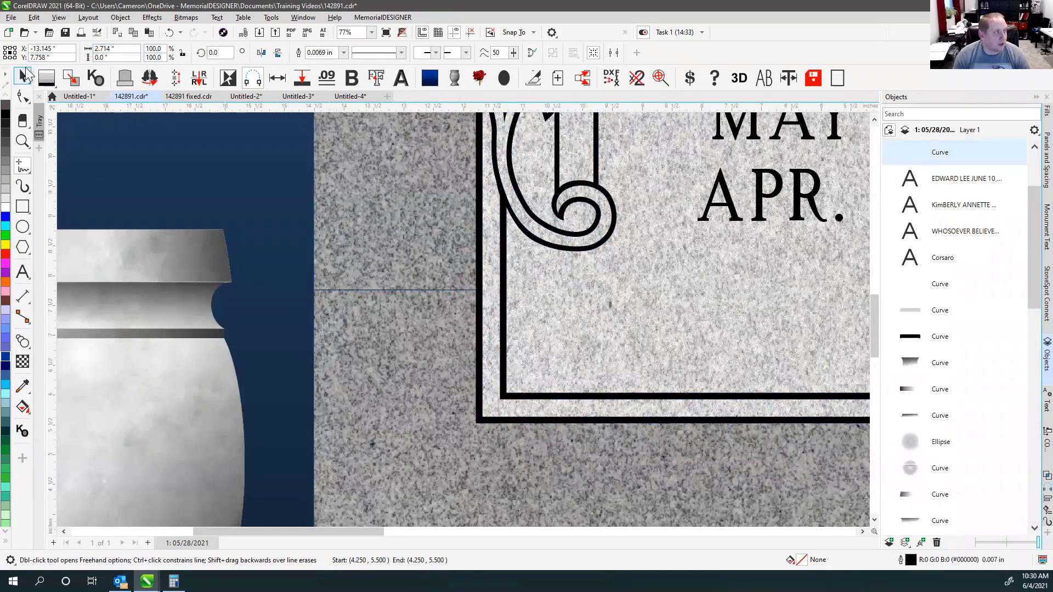
click(22, 77)
scroll(444, 342, down, 6)
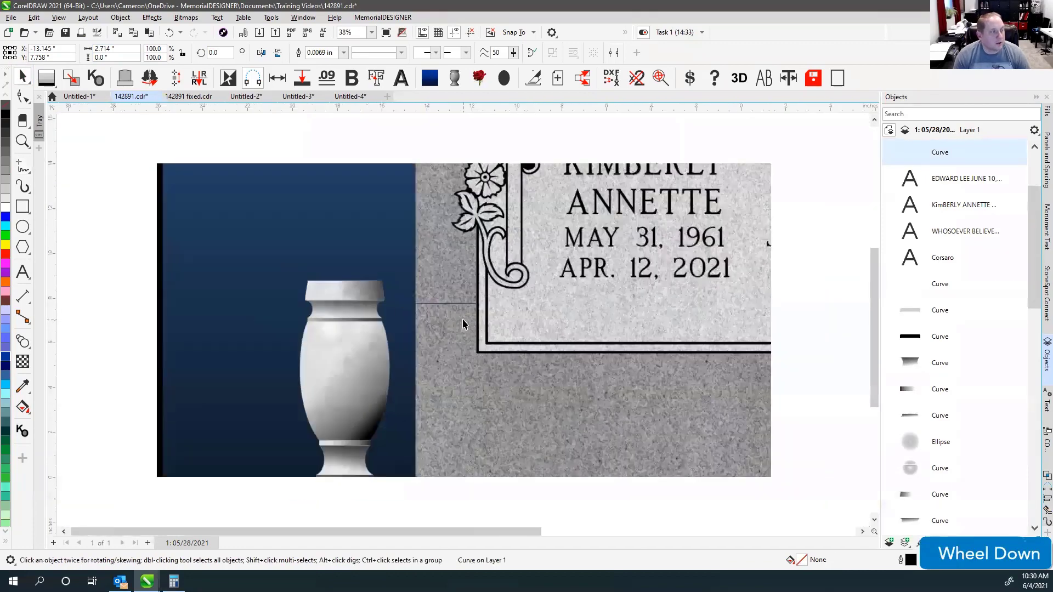
key(Delete)
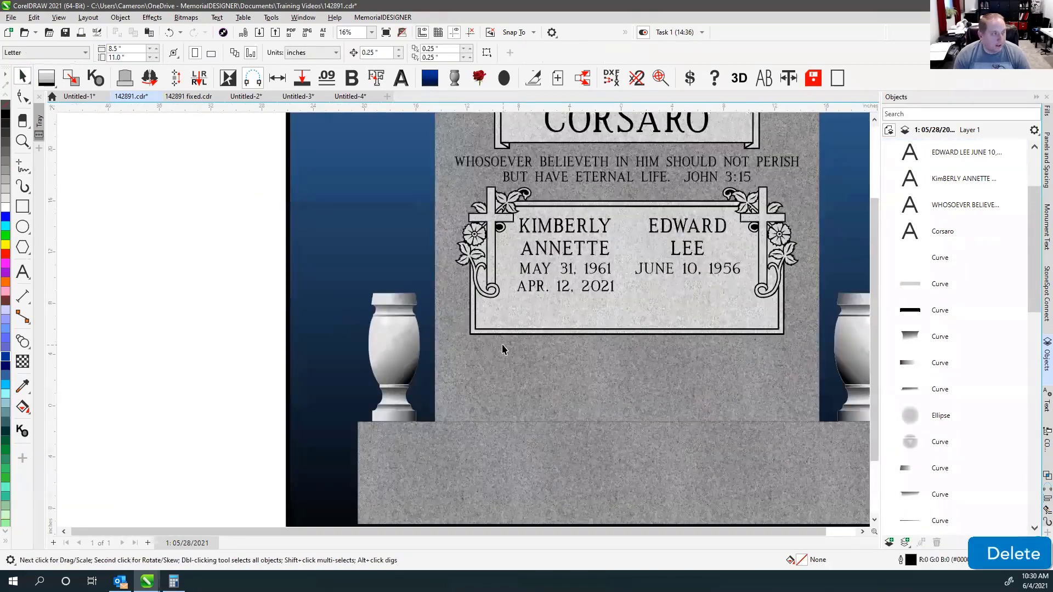
Marquee-select the bottom nodes of the panel and border outlines with the Shape tool.
click(19, 97)
click(479, 332)
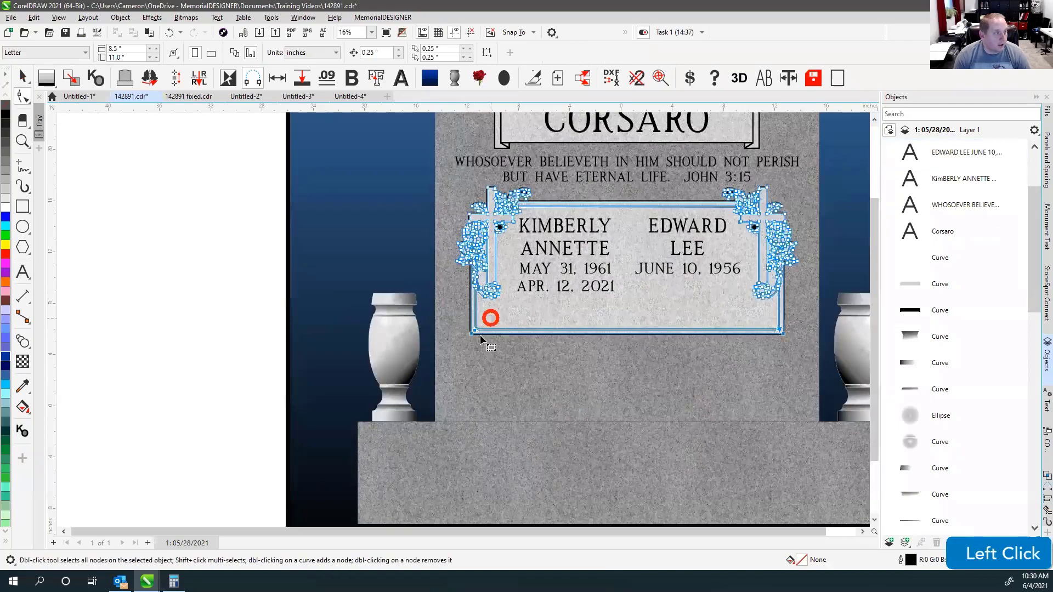
scroll(462, 318, up, 5)
scroll(462, 318, right, 2)
scroll(462, 318, down, 1)
scroll(462, 318, down, 6)
drag(296, 293, 782, 363)
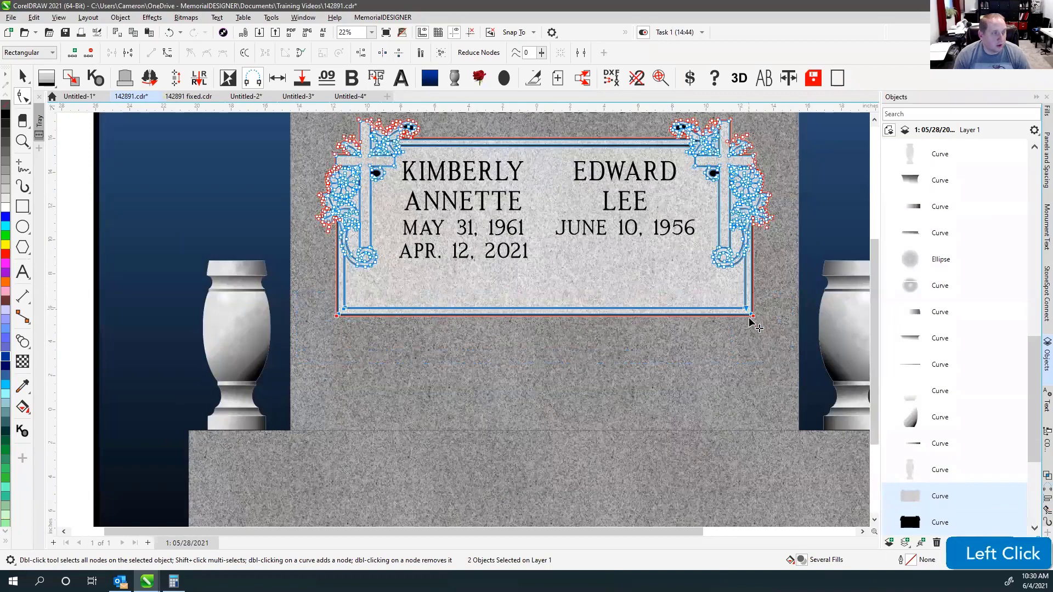
Drag the bottom nodes straight down so the panel nearly reaches the base.
scroll(751, 320, up, 4)
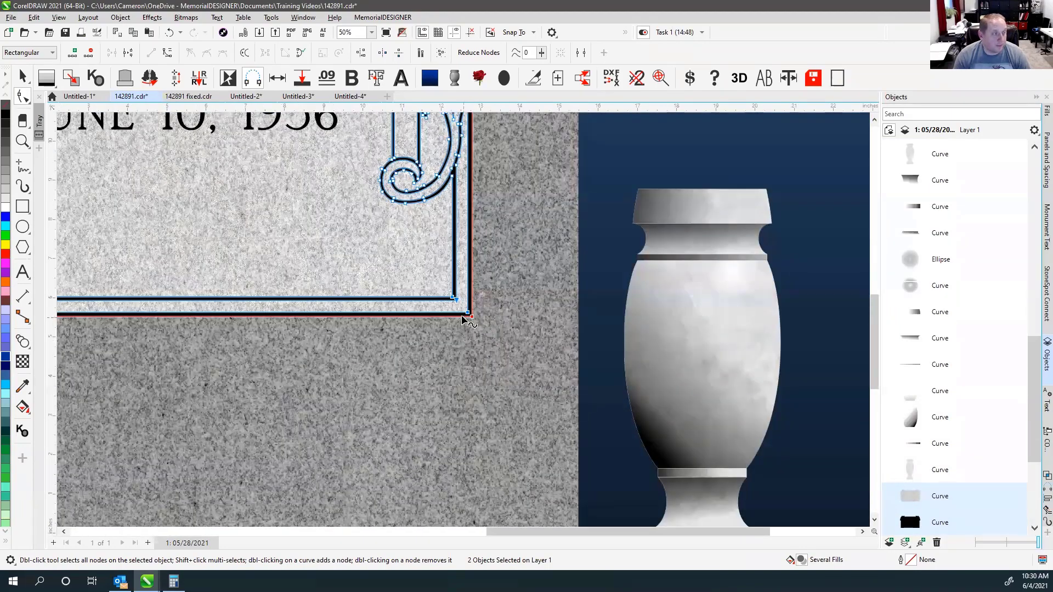
scroll(464, 323, down, 2)
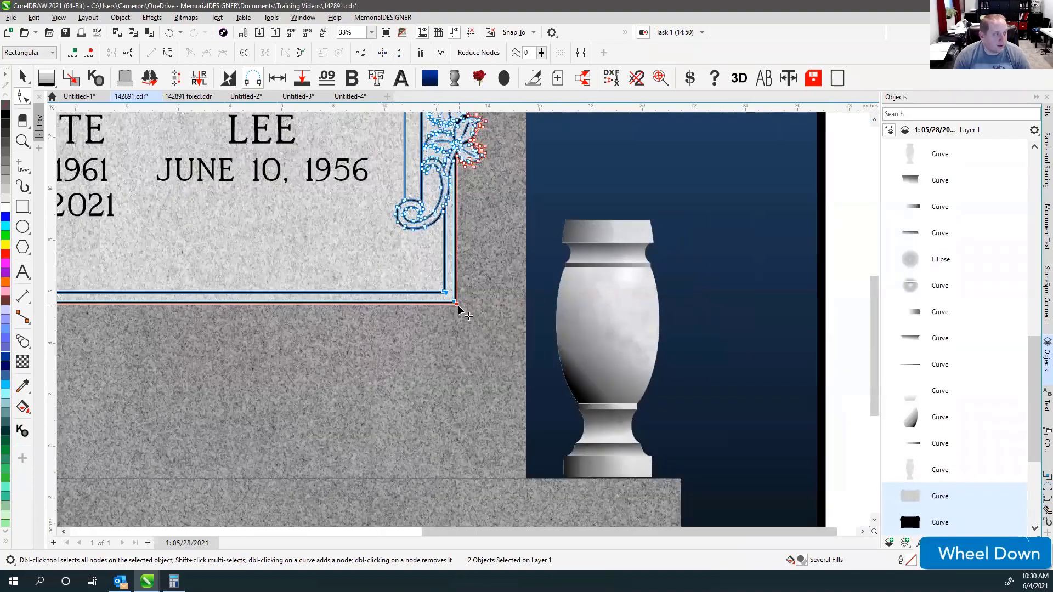
drag(456, 306, 454, 478)
scroll(453, 478, up, 4)
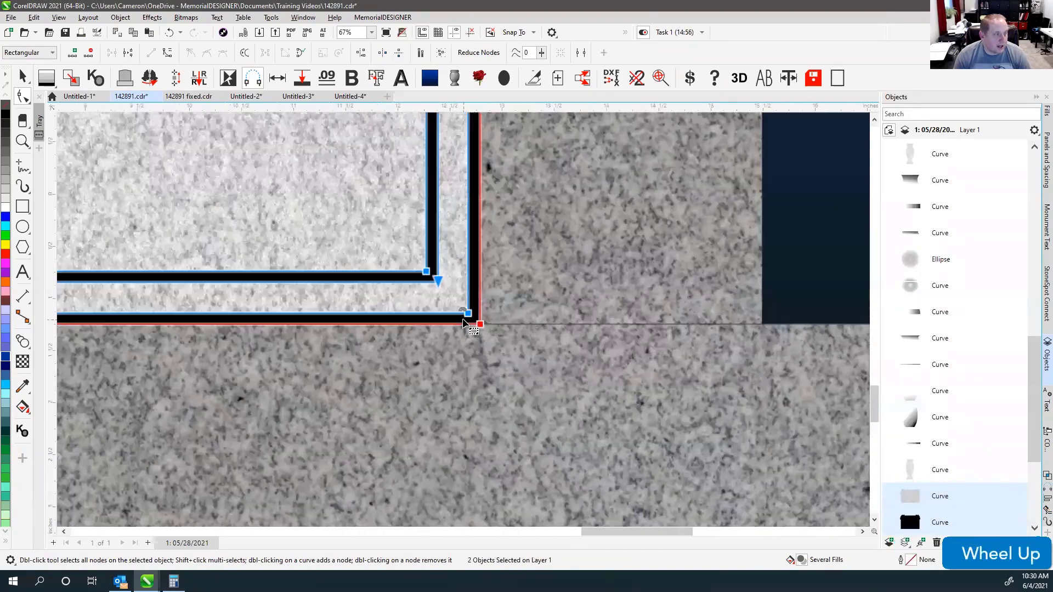
scroll(517, 333, up, 2)
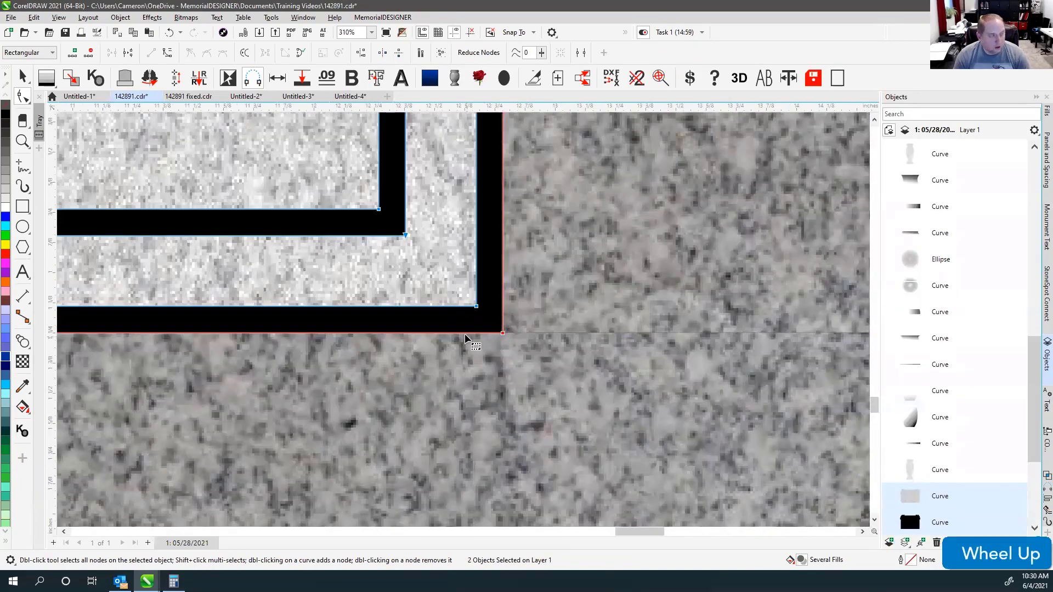
scroll(465, 333, down, 7)
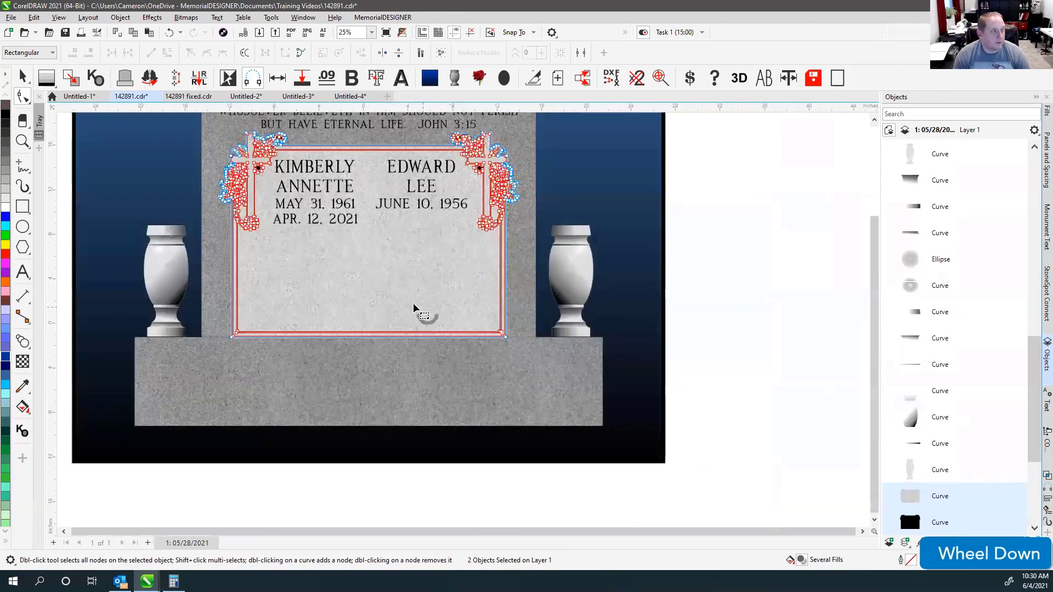
scroll(413, 303, down, 1)
Change the nudge distance from 0.25" to 2.714 inches.
click(625, 33)
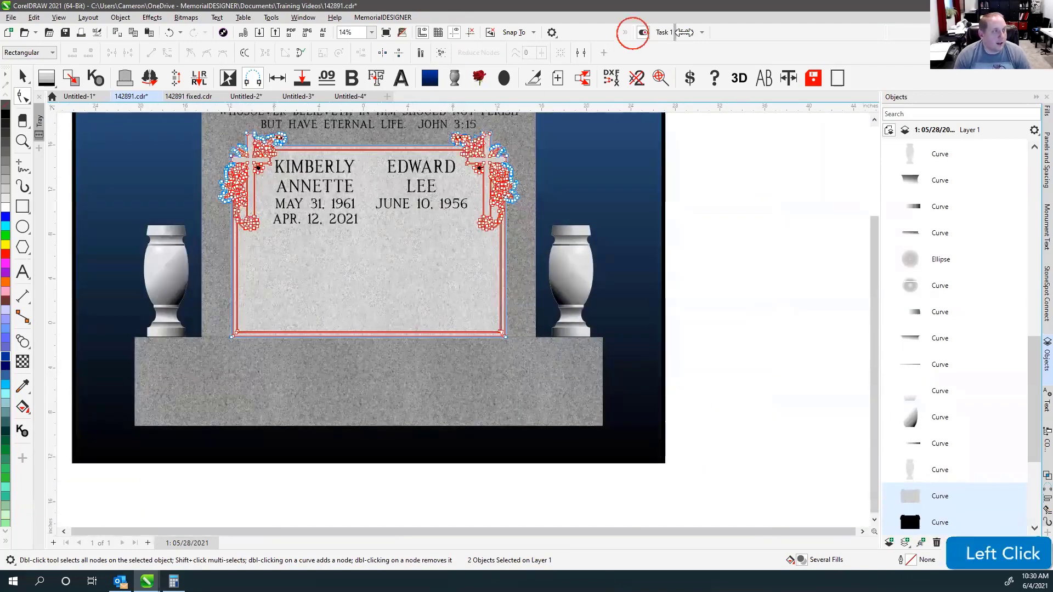
click(657, 30)
click(657, 32)
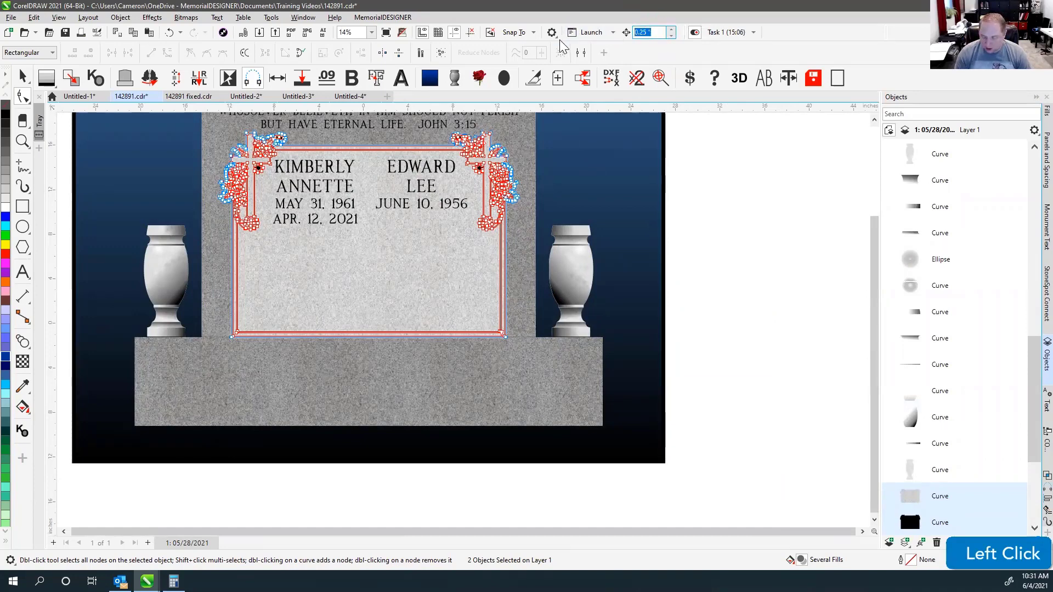
text(2.714)
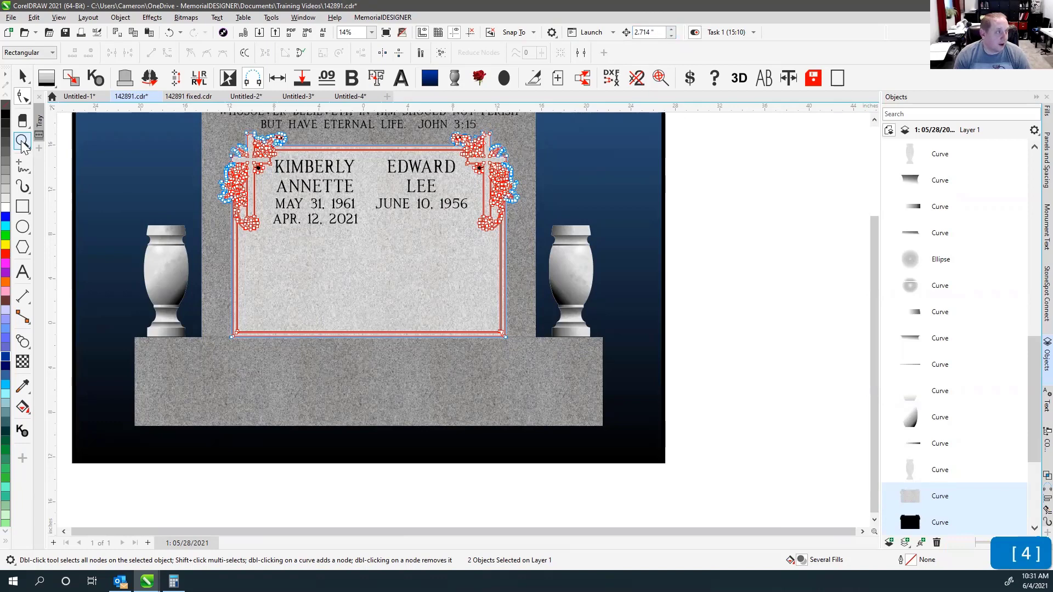
Draw a horizontal line from the die's left edge to the panel frame, then view the whole monument.
click(22, 141)
drag(196, 233, 245, 259)
click(22, 166)
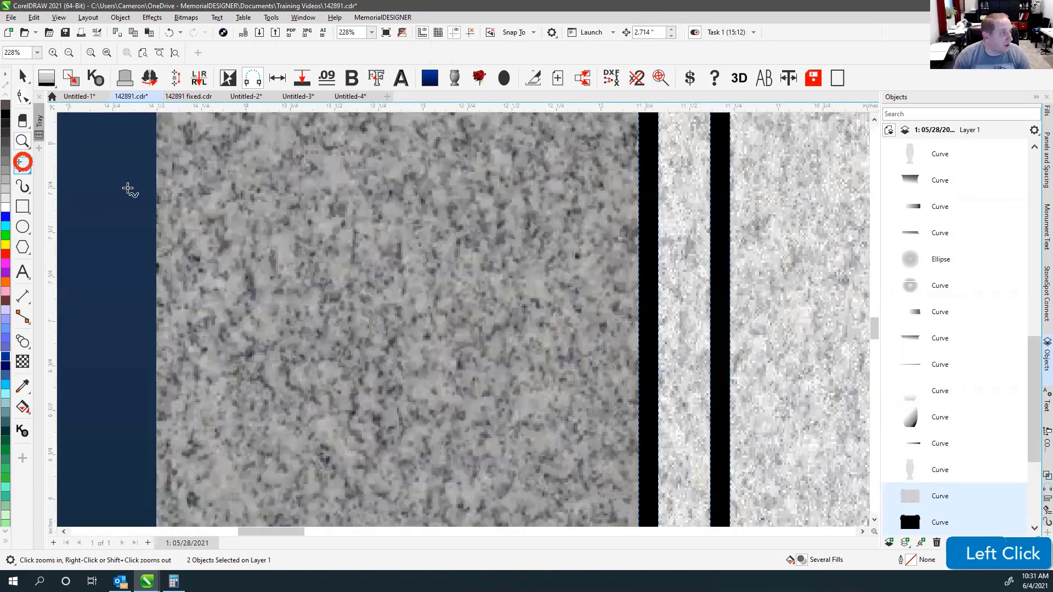
click(156, 191)
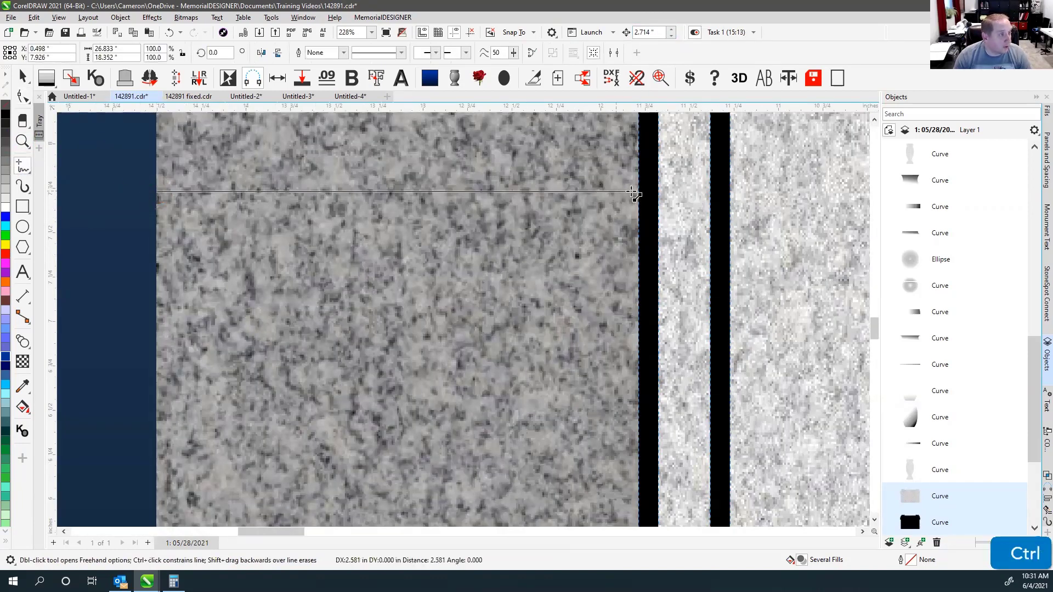
ctrl+click(638, 191)
click(22, 77)
key(F4)
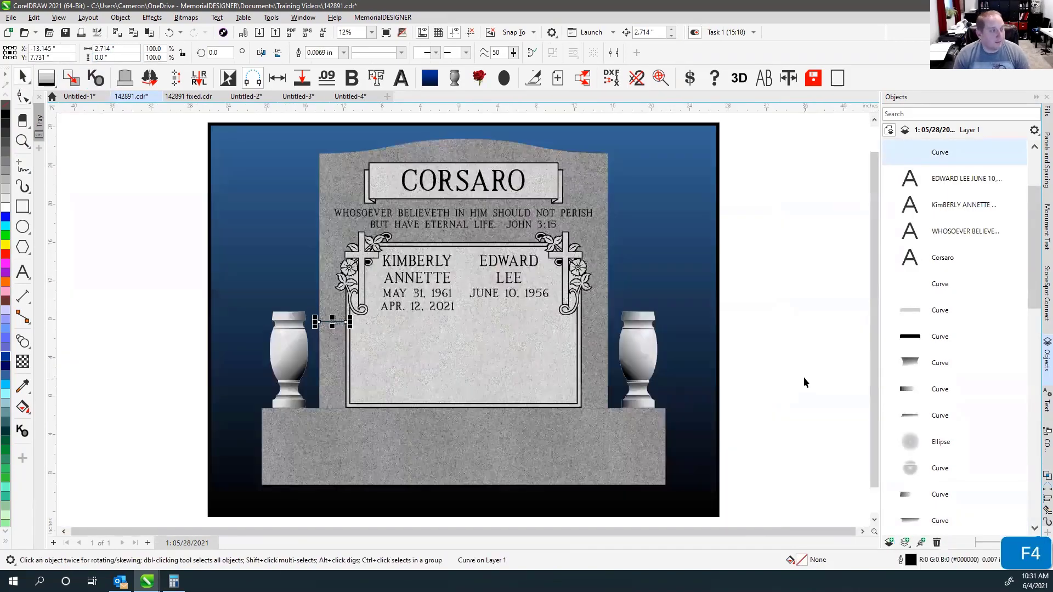
click(802, 378)
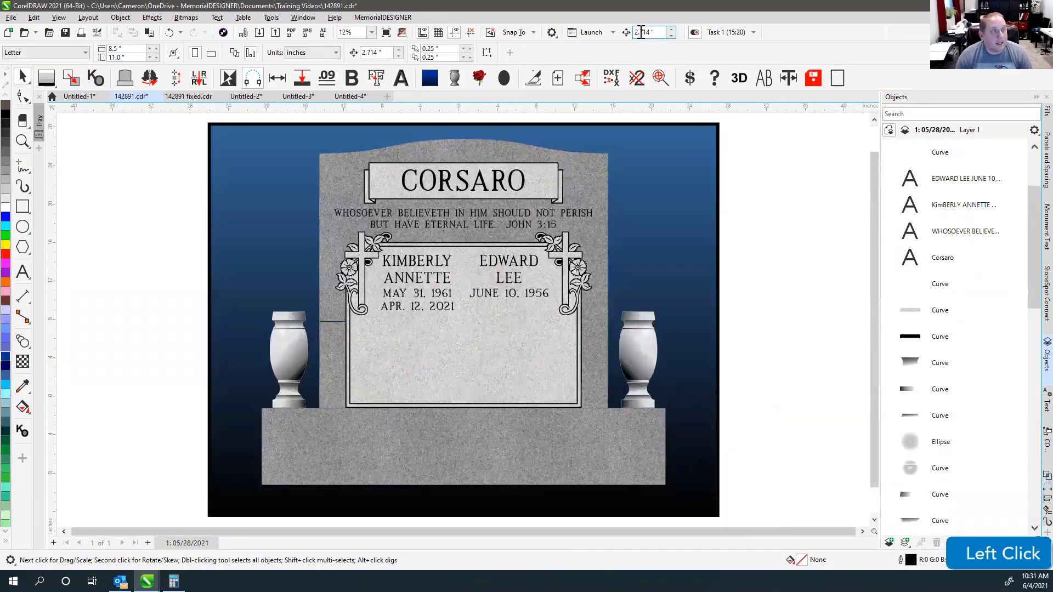
Put the panel border and frame into node editing and nudge their bottom nodes down.
click(22, 97)
click(592, 398)
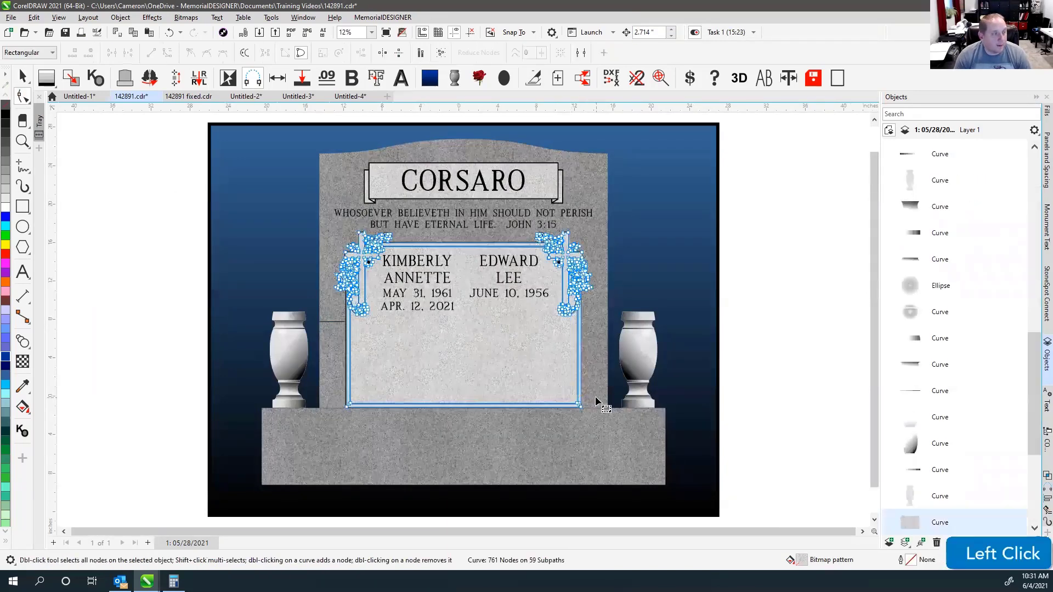
scroll(463, 321, up, 2)
scroll(463, 321, up, 1)
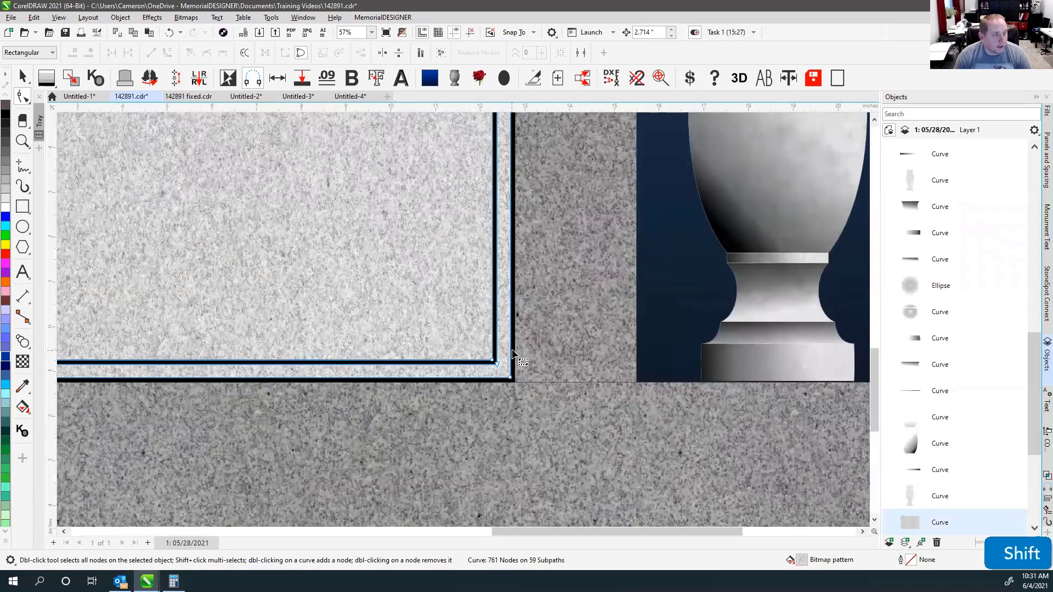
shift+click(511, 354)
scroll(463, 324, down, 3)
click(143, 329)
drag(143, 329, 93, 302)
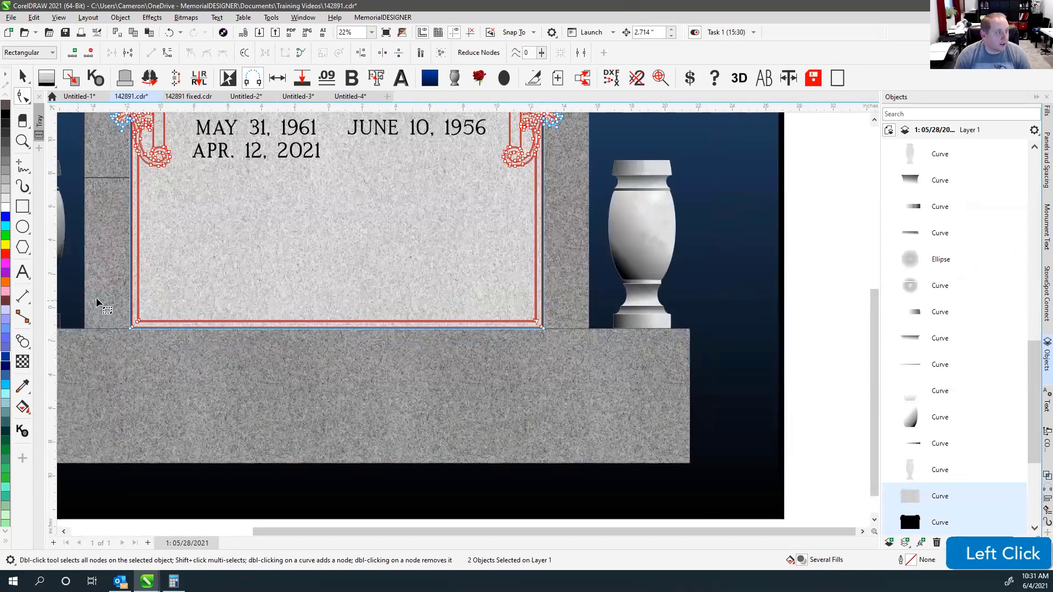
drag(593, 380, 581, 380)
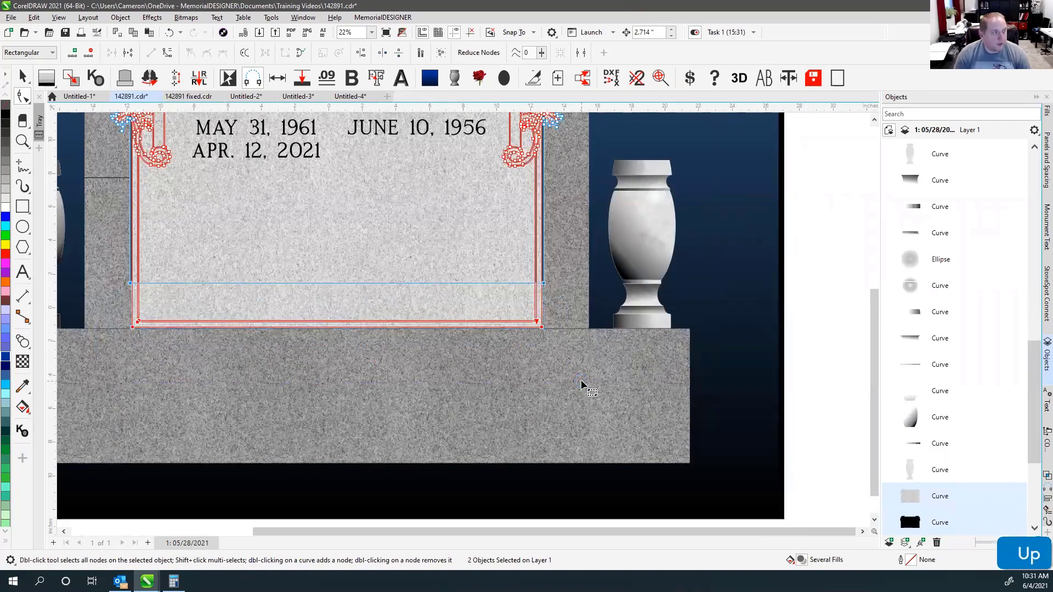
key(Down)
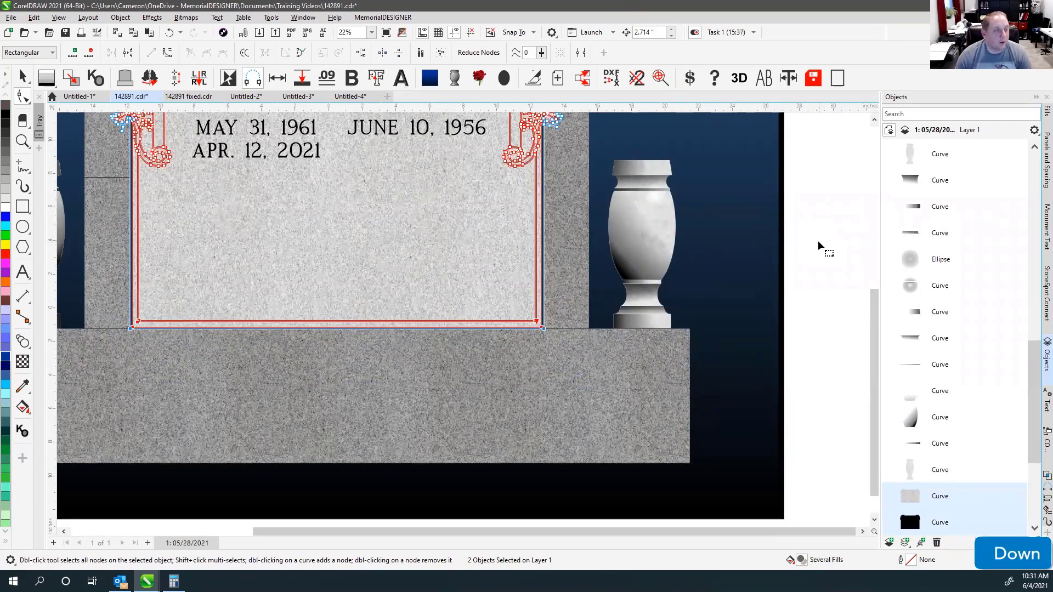
Nudge the bottom nodes back up, then raise the granite panel's bottom edge.
click(818, 240)
drag(831, 282, 114, 379)
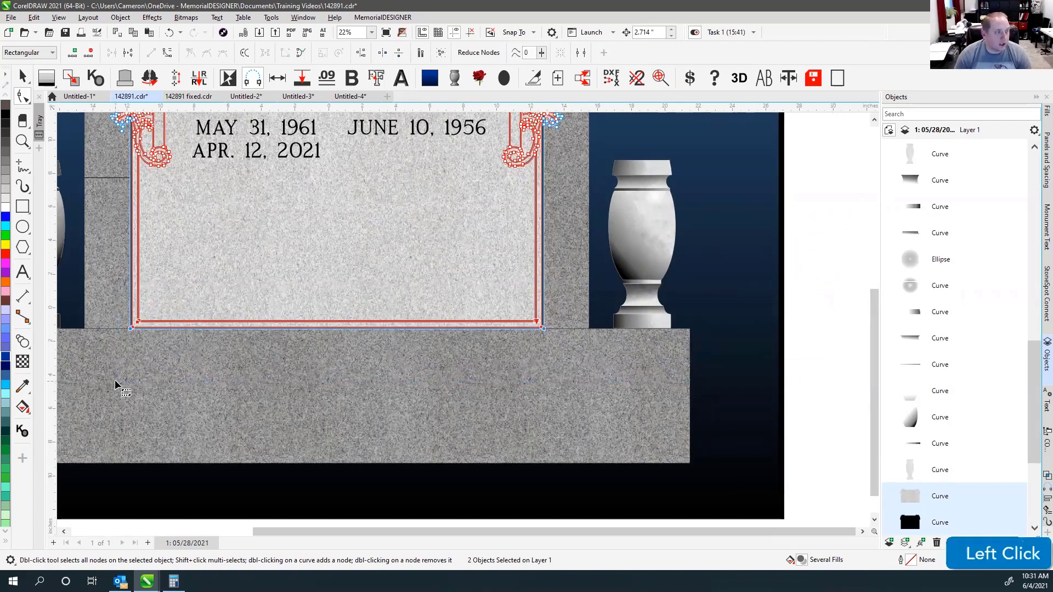
key(Up)
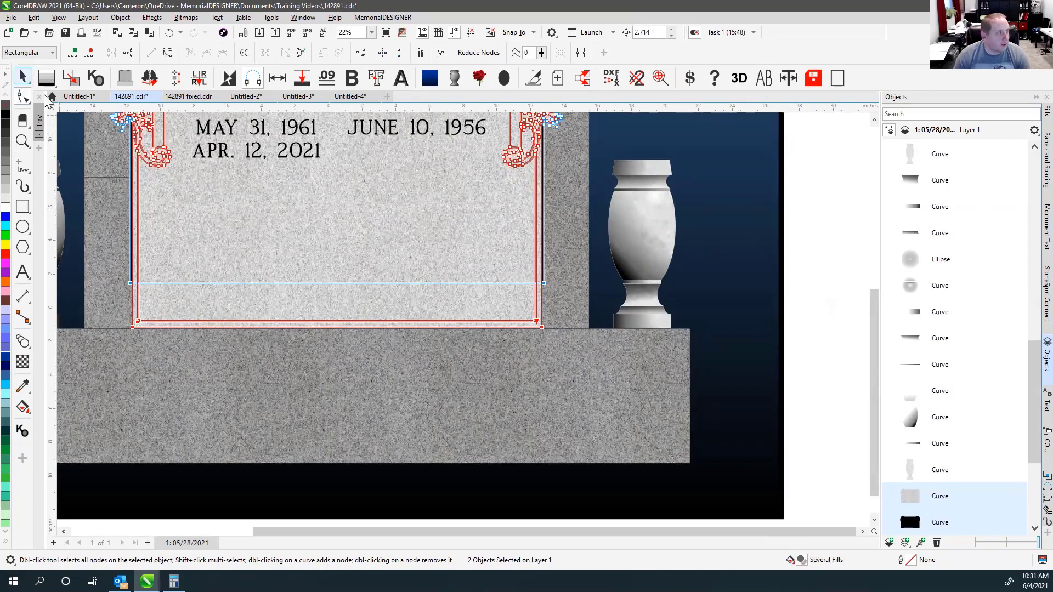
click(170, 173)
click(22, 79)
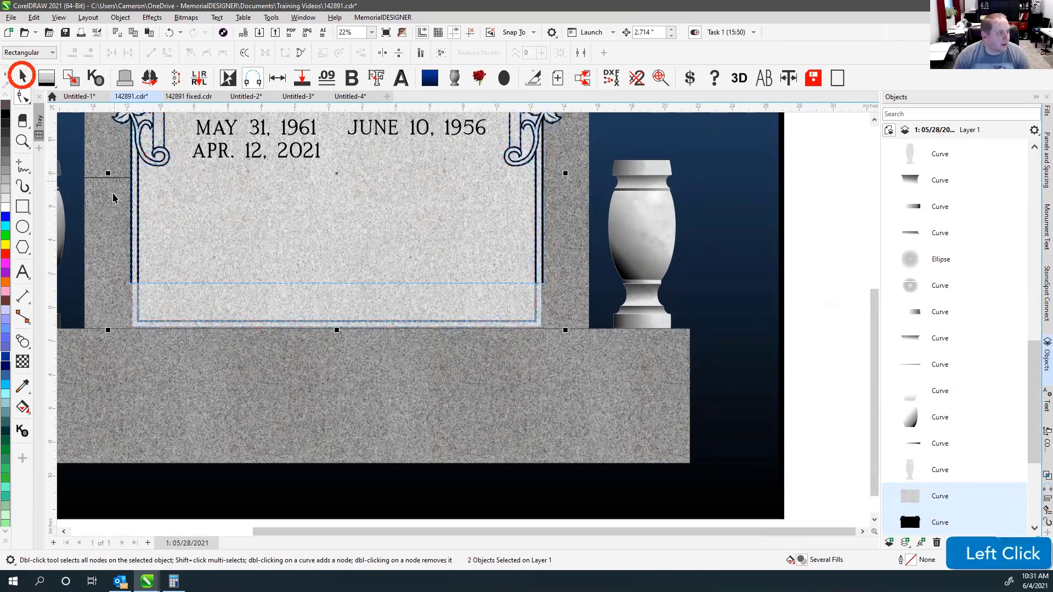
click(150, 312)
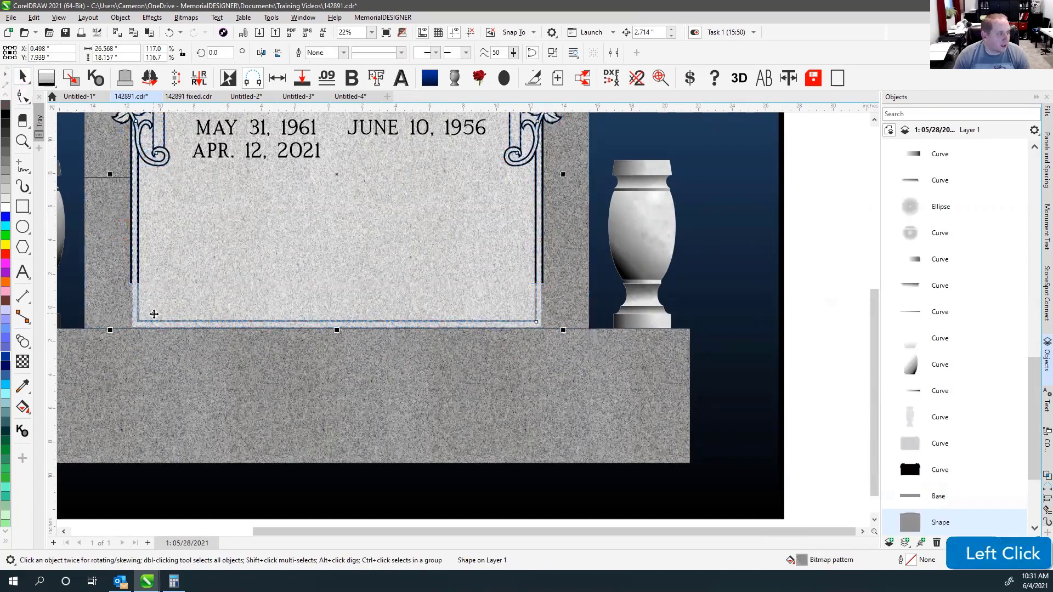
click(22, 97)
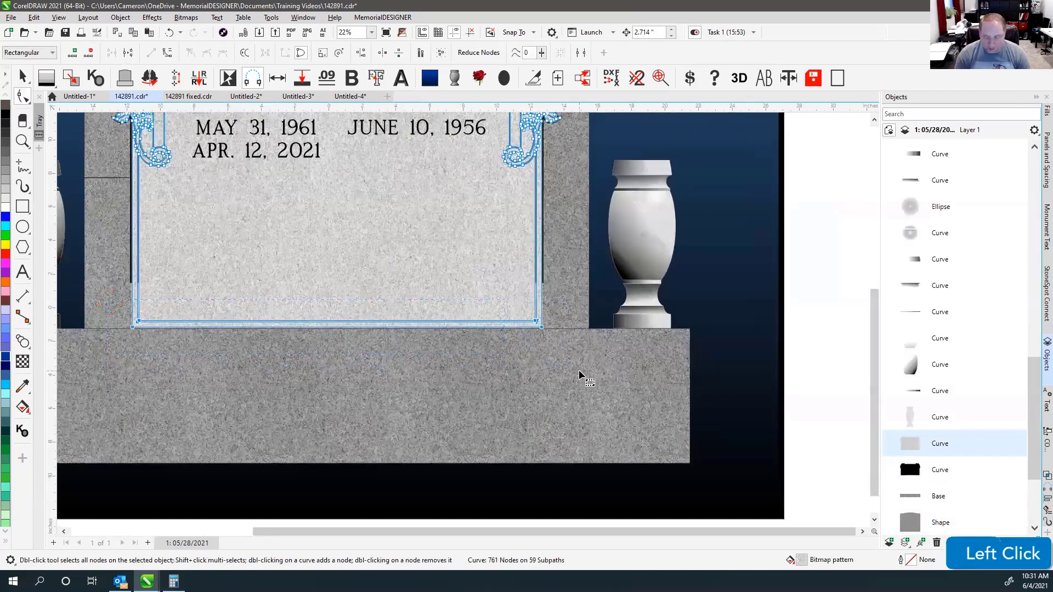
key(Up)
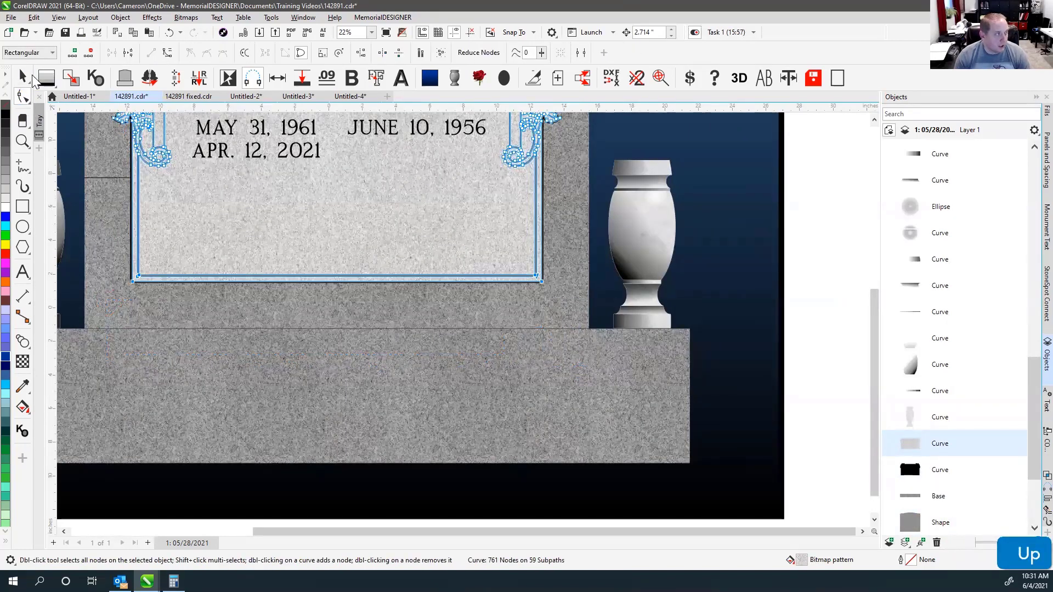
Delete the short horizontal helper line.
click(22, 77)
click(106, 177)
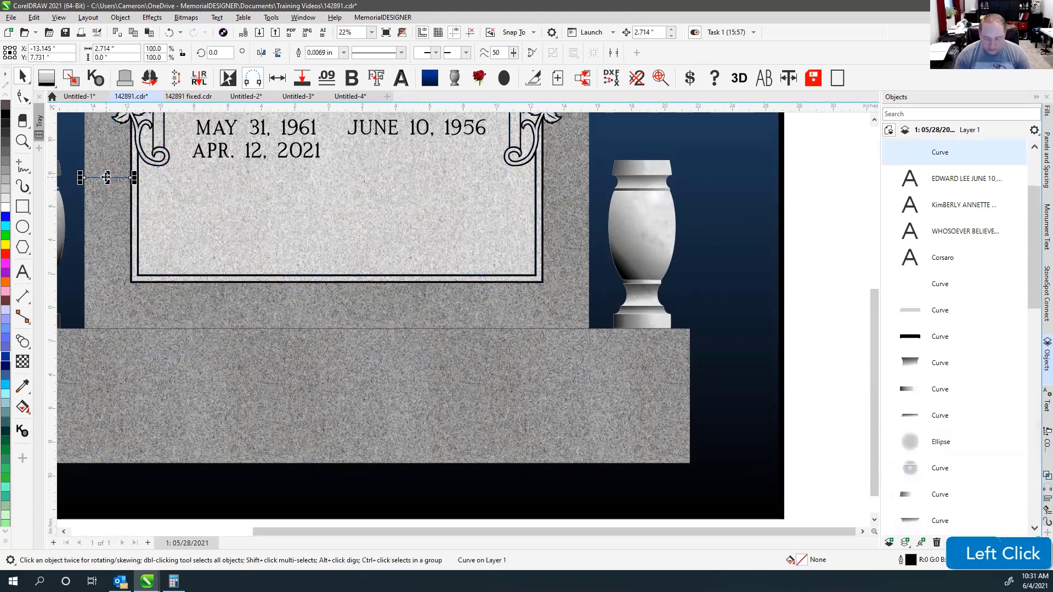
key(Delete)
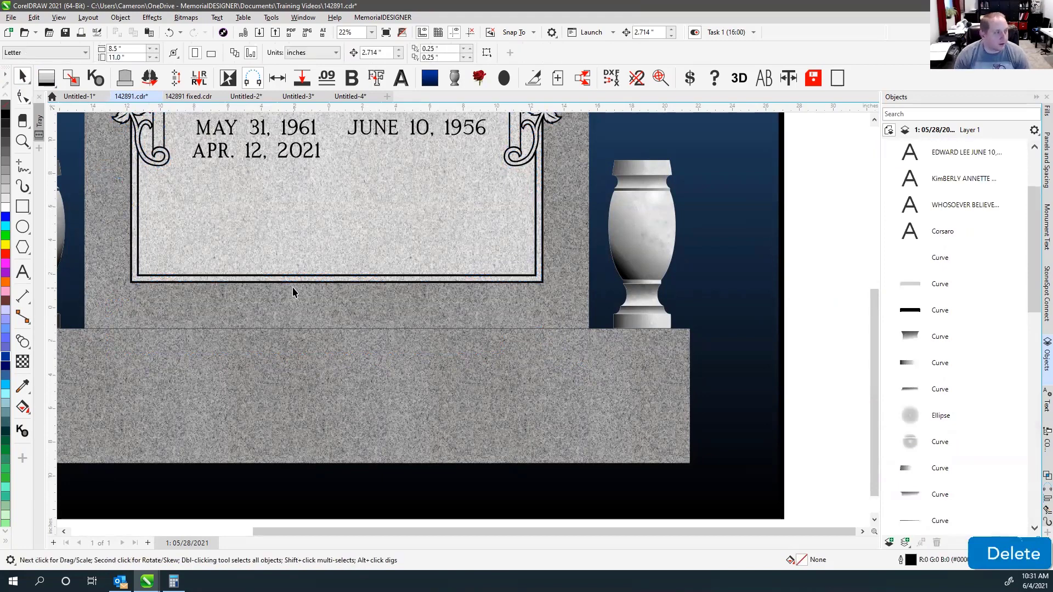
Check the granite panel's nodes and select the black frame's bottom nodes.
click(297, 246)
click(22, 97)
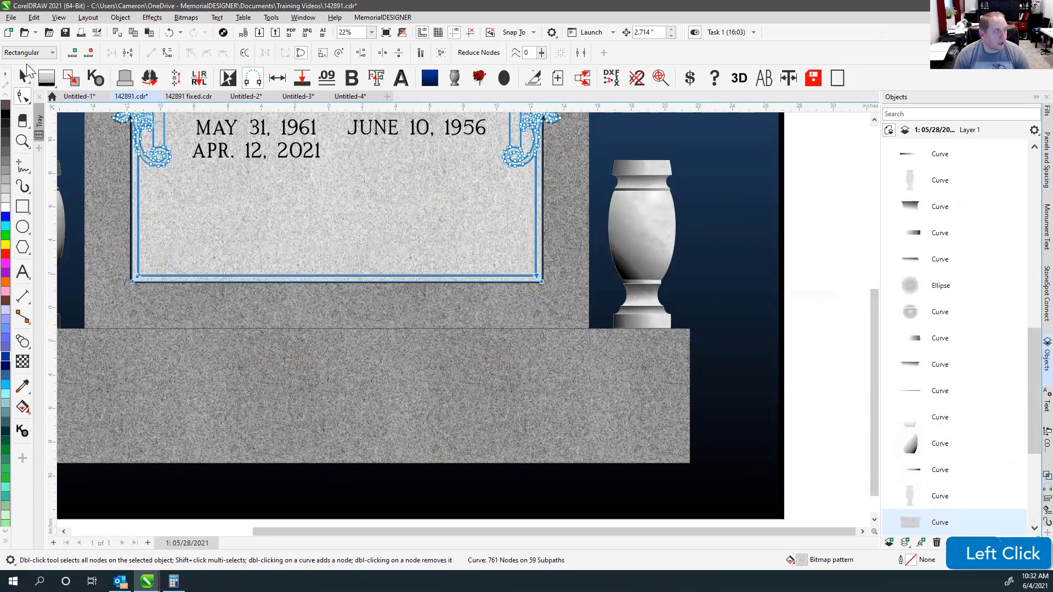
key(space)
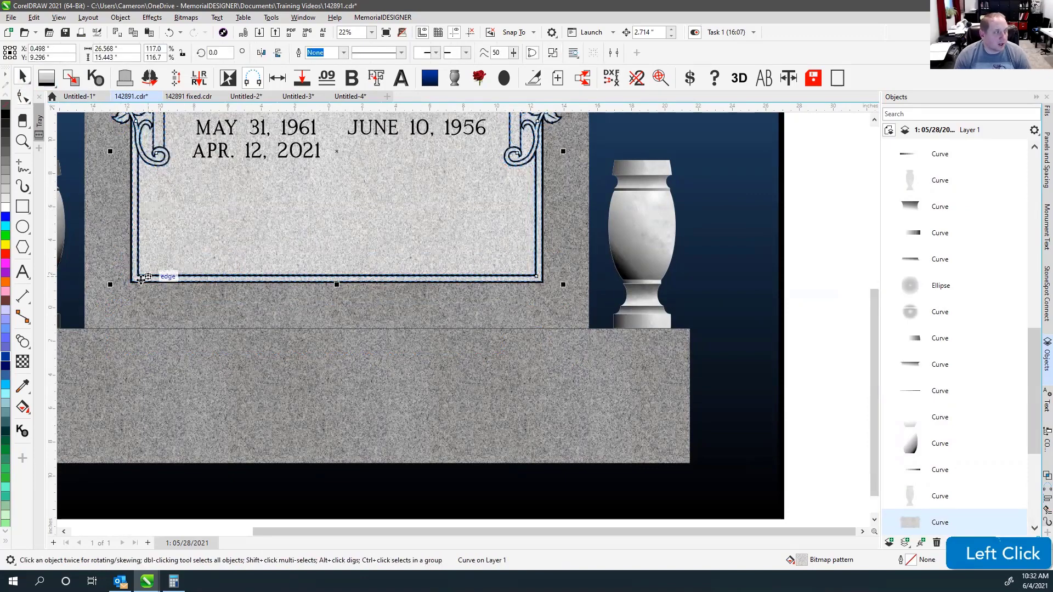
scroll(465, 318, up, 8)
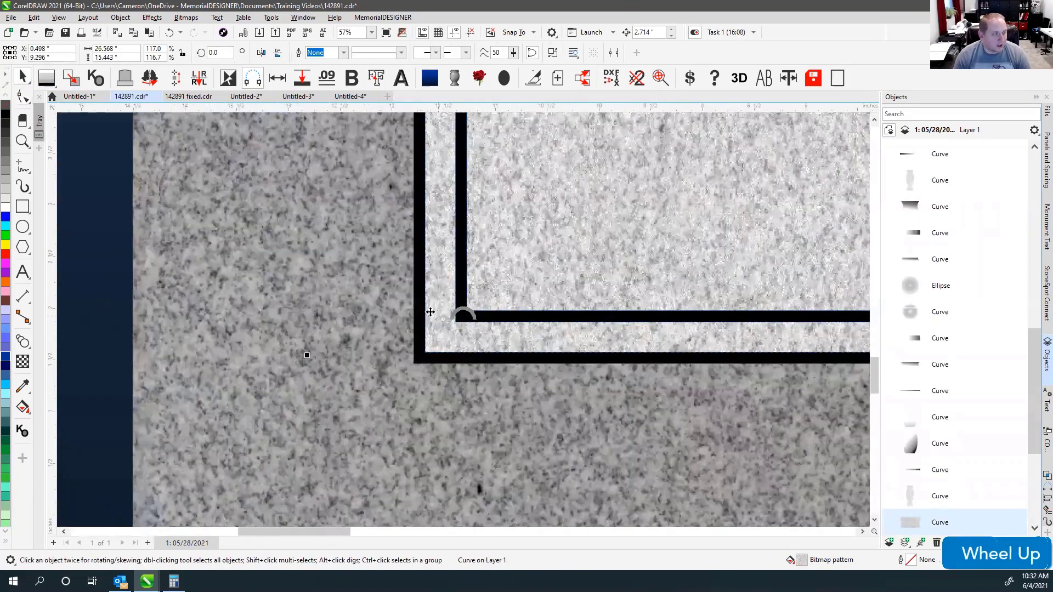
shift+click(421, 313)
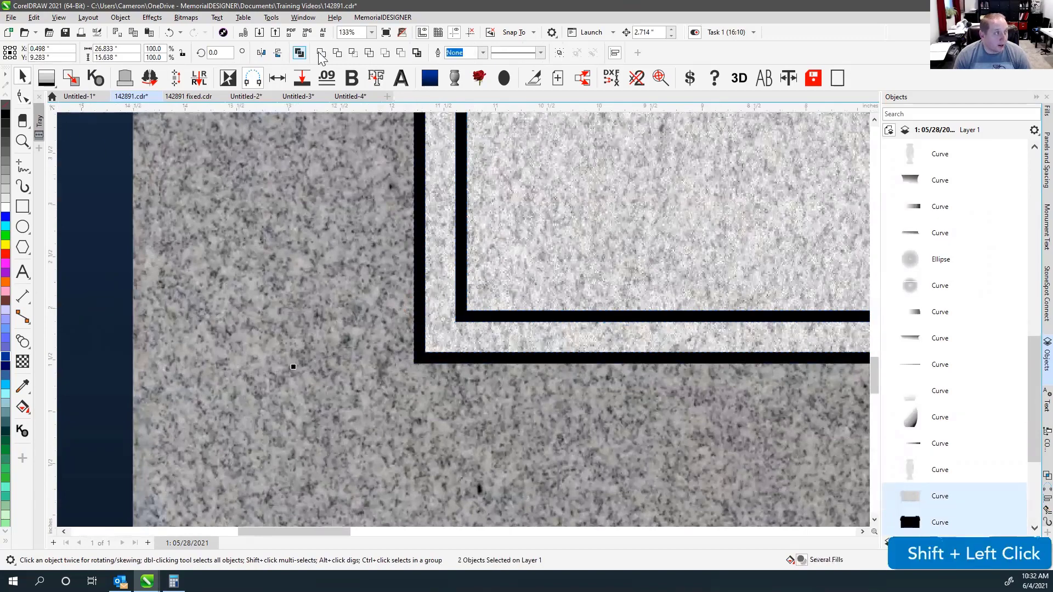
click(648, 291)
scroll(463, 323, down, 8)
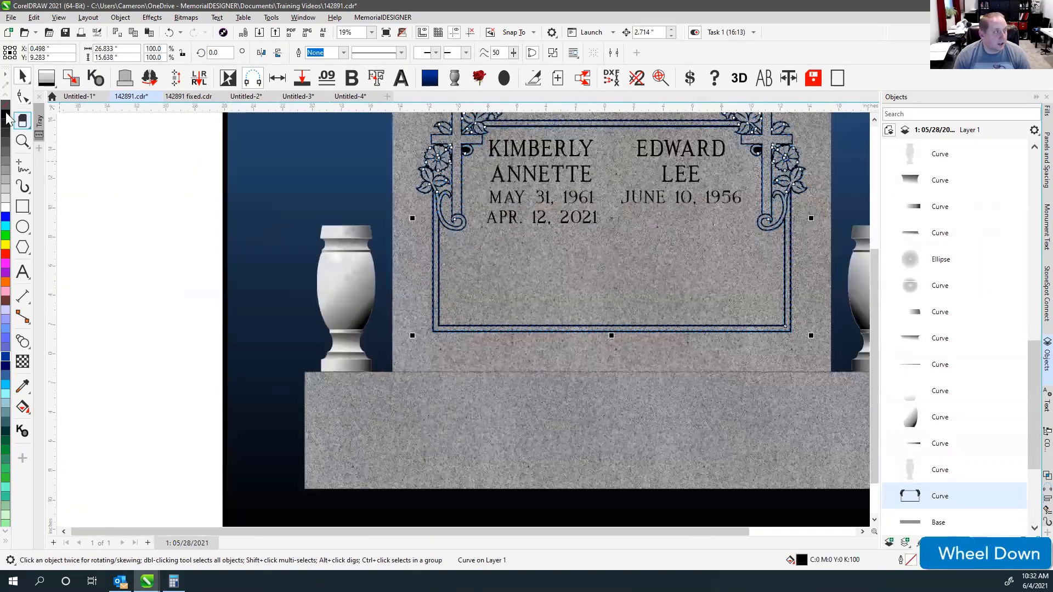
click(23, 97)
drag(414, 313, 829, 374)
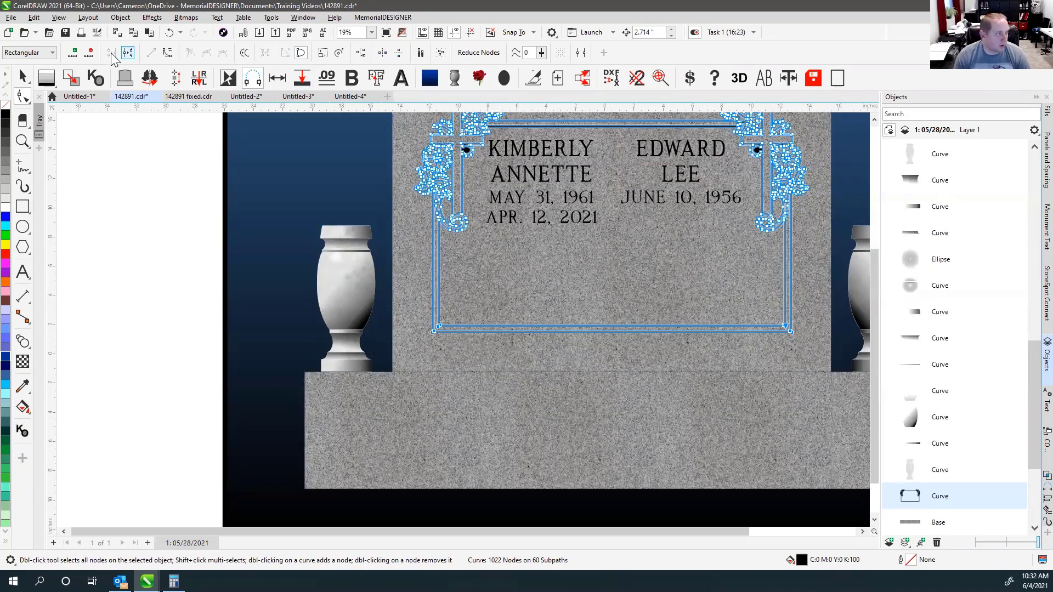
click(23, 77)
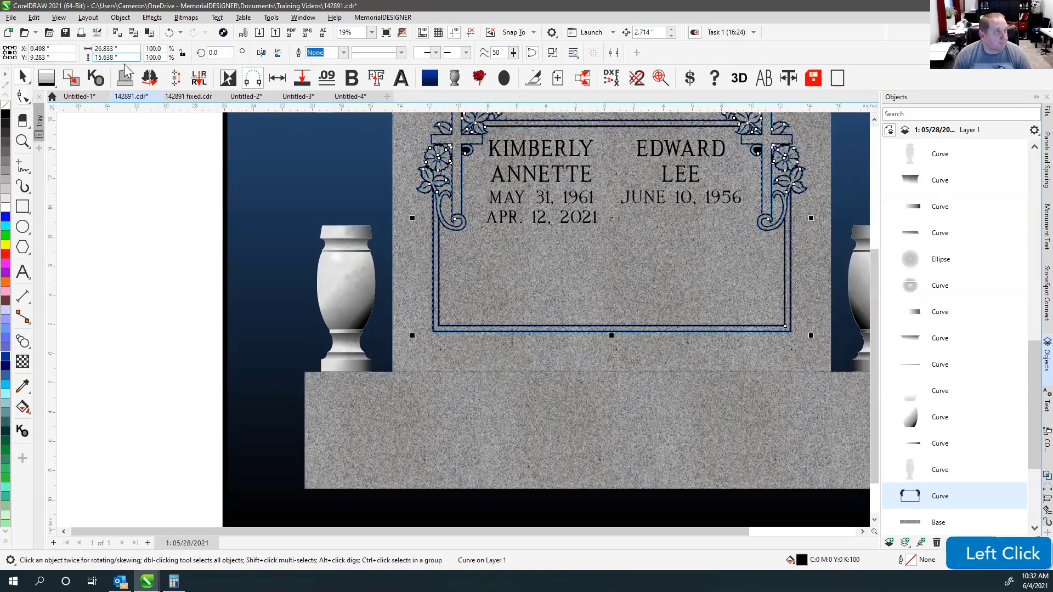
Fill the inner panel plain light grey and view the whole monument.
click(72, 77)
click(154, 217)
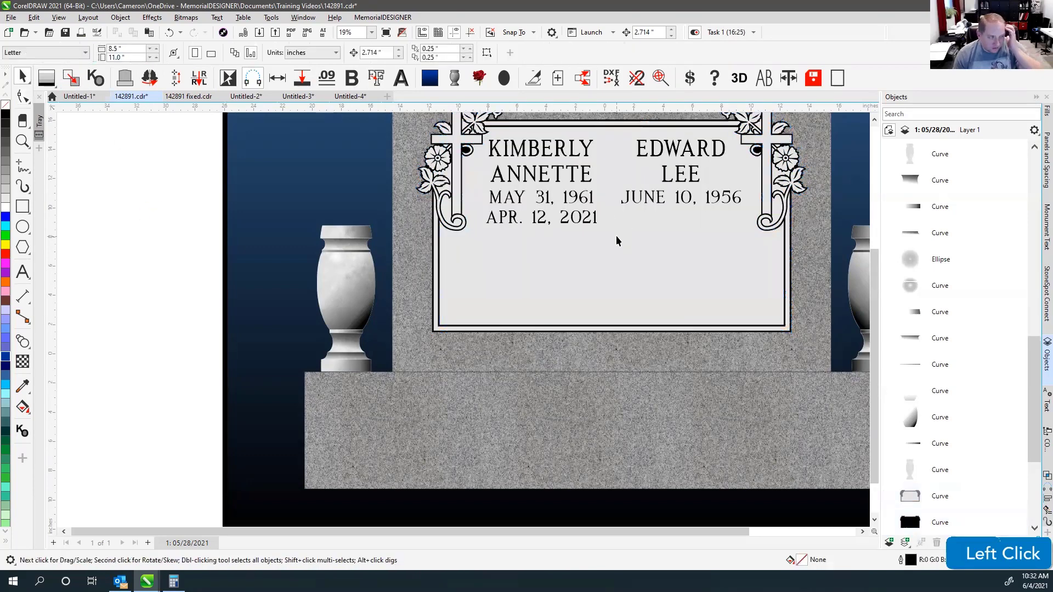
key(F4)
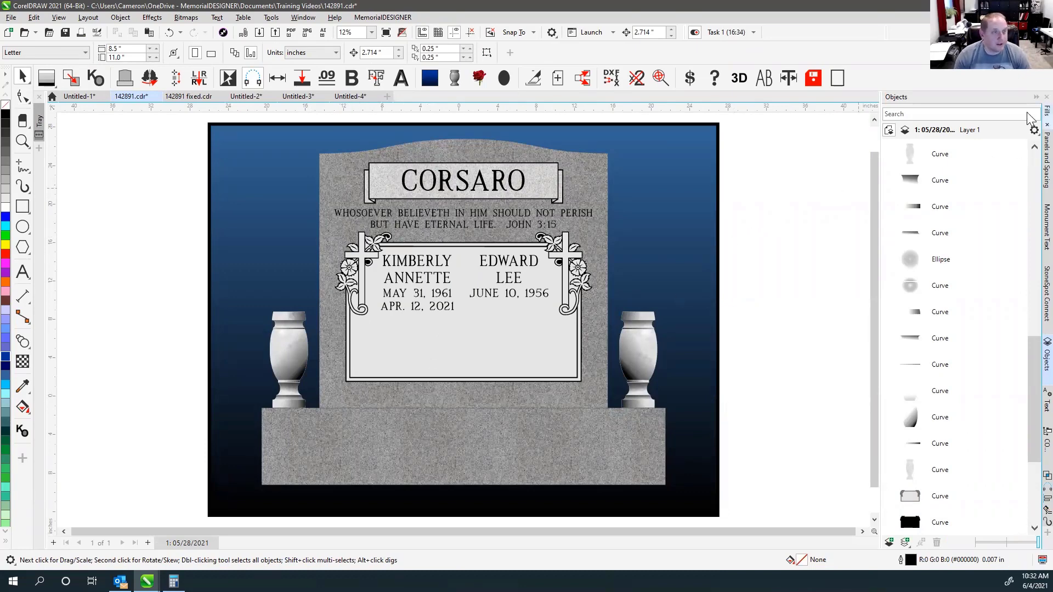
Open the fills library, then zoom in on the panel's lower-left frame corner.
click(1046, 111)
click(766, 262)
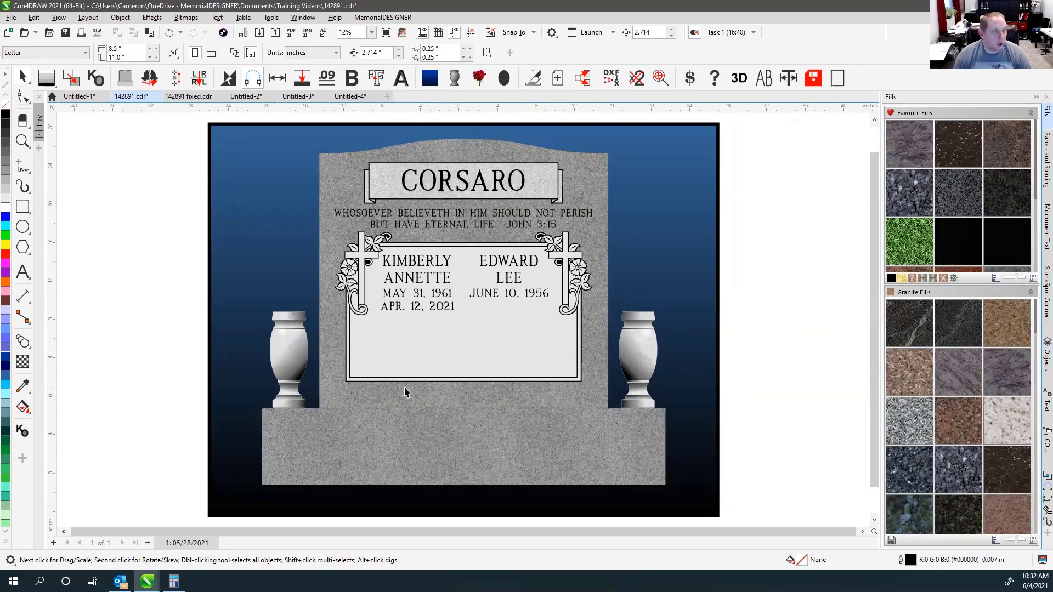
click(22, 141)
drag(339, 368, 380, 391)
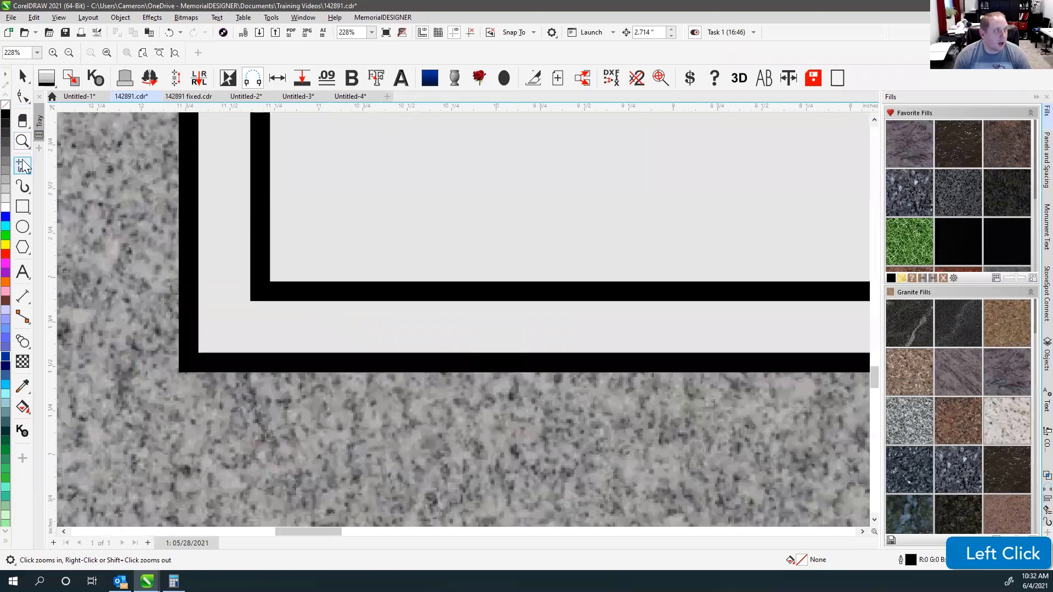
Draw a short vertical line across the black bar to measure the gap between the borders.
click(23, 166)
click(294, 282)
ctrl+click(294, 301)
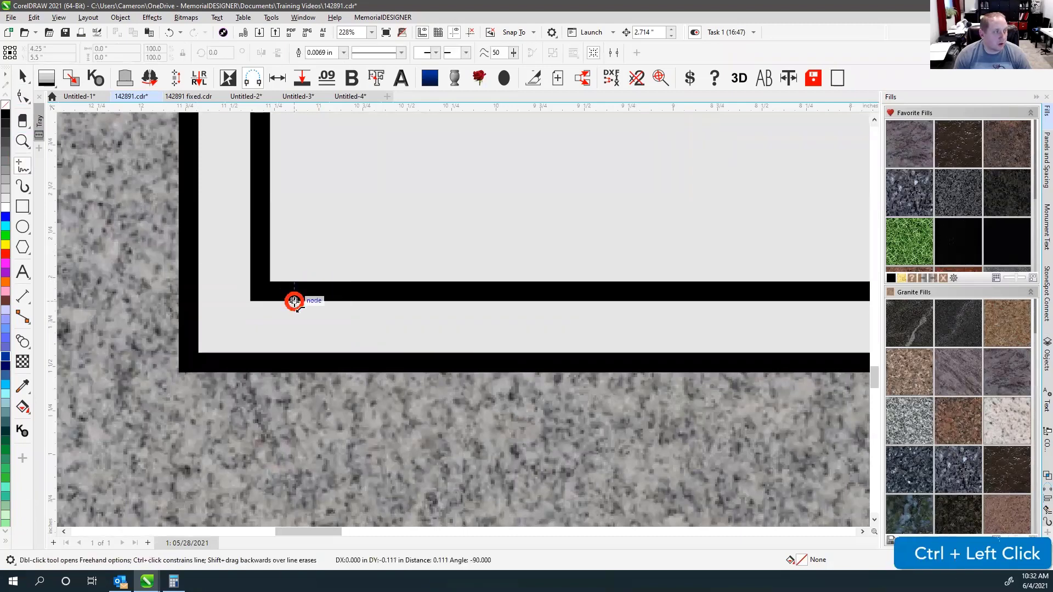
click(250, 201)
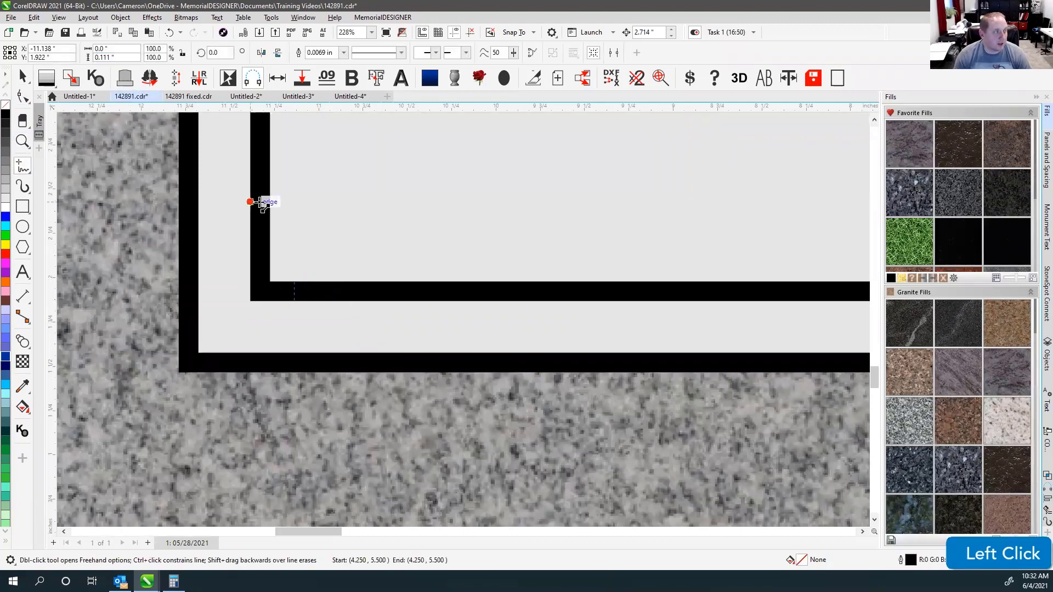
ctrl+click(270, 202)
Delete the stray horizontal and vertical lines using wireframe view, then restore the full colour view.
click(23, 77)
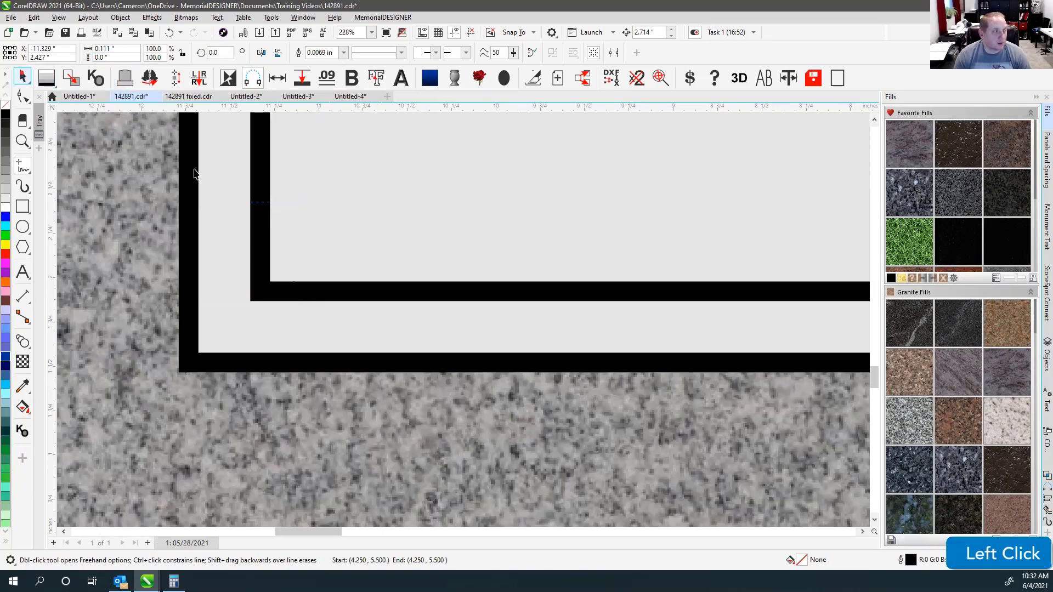
key(Delete)
key(v)
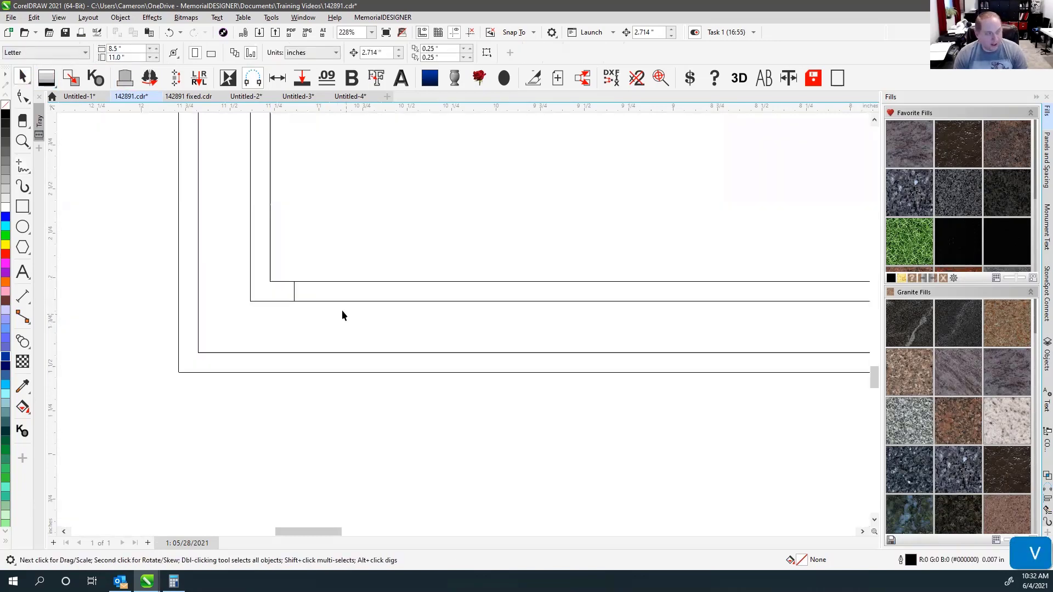
click(293, 287)
key(Delete)
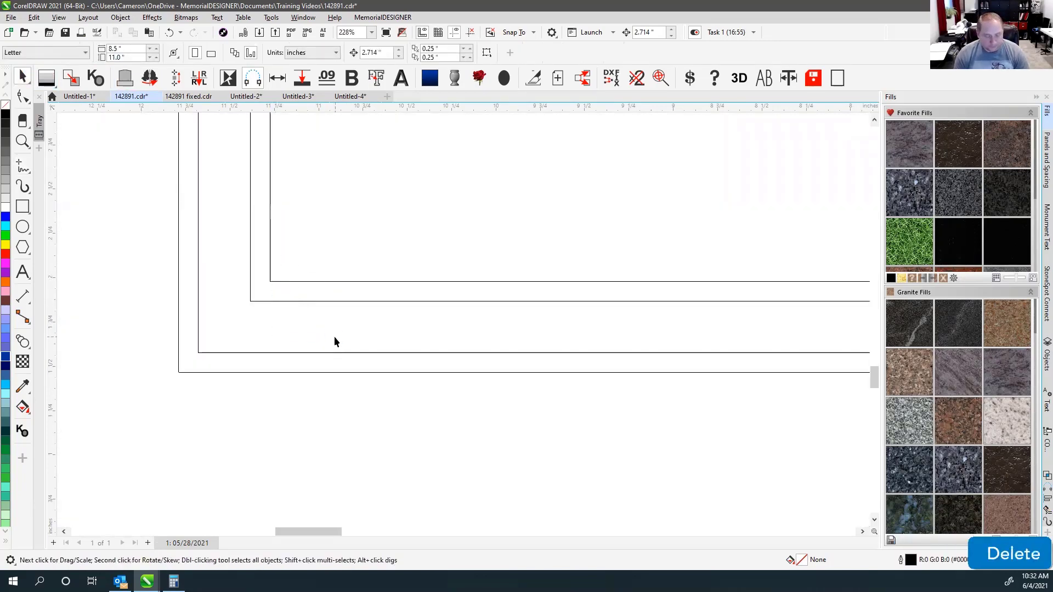
key(F4)
key(v)
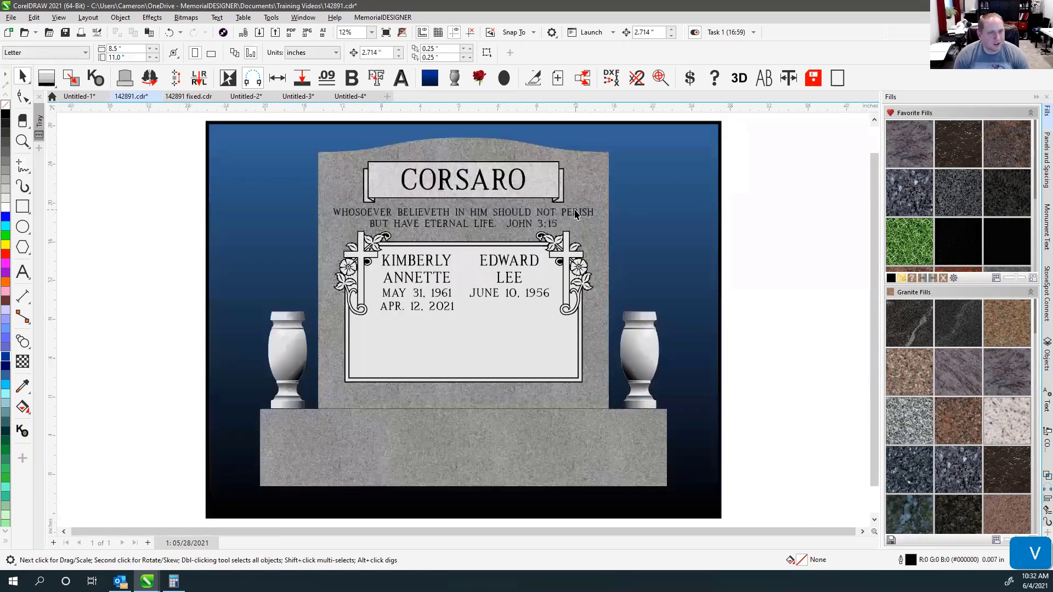
Zoom into the name plaque, the cross stem by the dates, and the left cross, then zoom out.
click(766, 149)
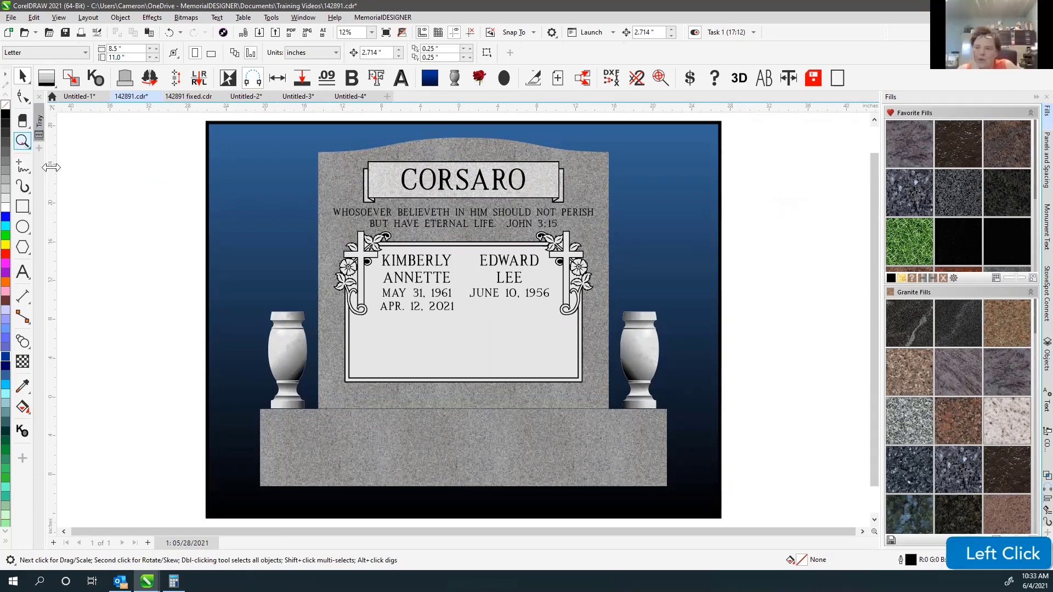
click(22, 141)
drag(308, 213, 618, 417)
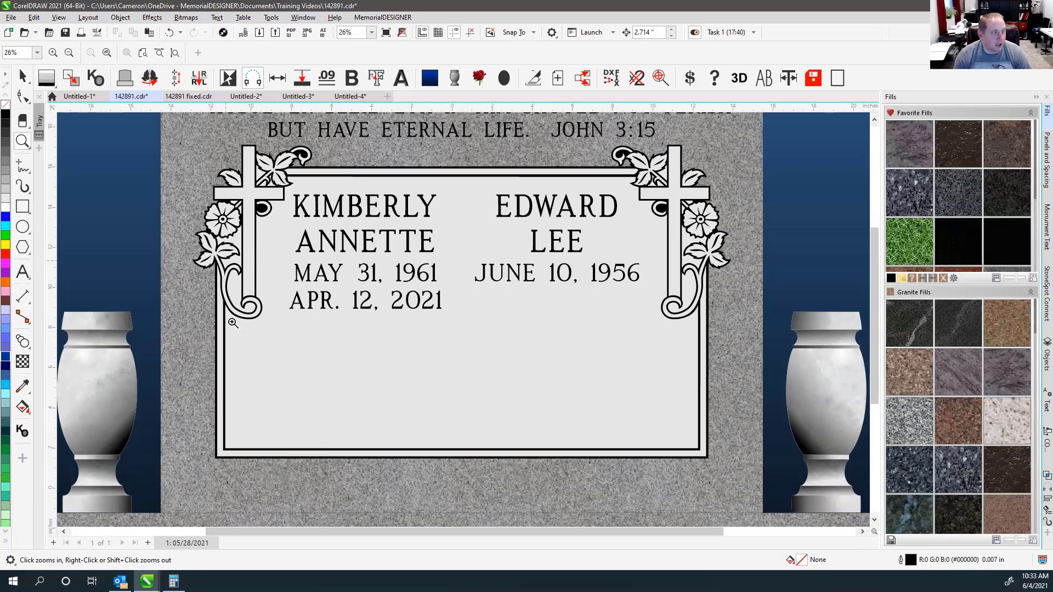
click(255, 305)
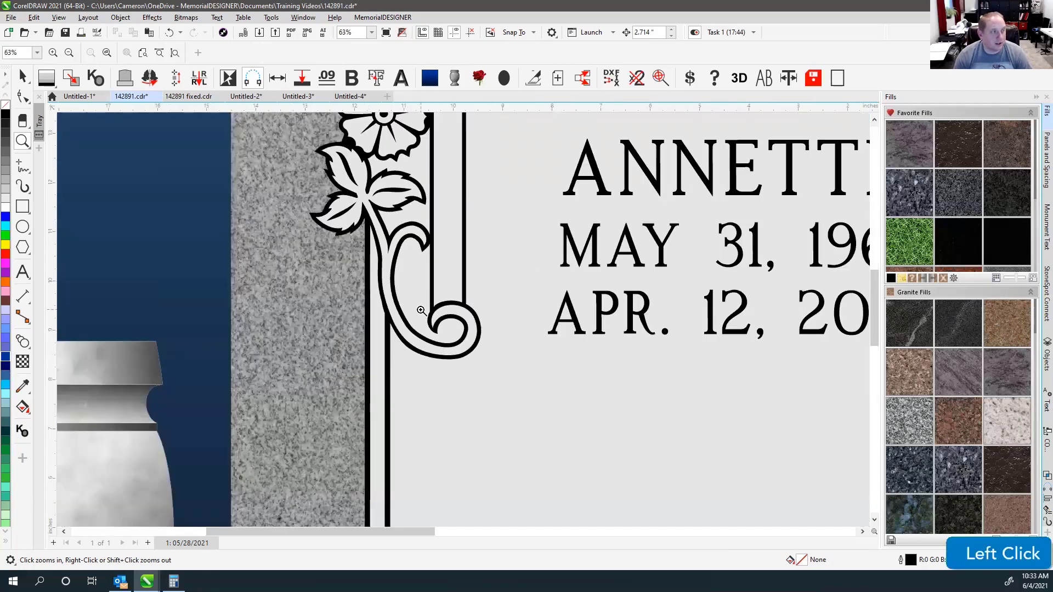
right_click(408, 299)
drag(169, 137, 422, 359)
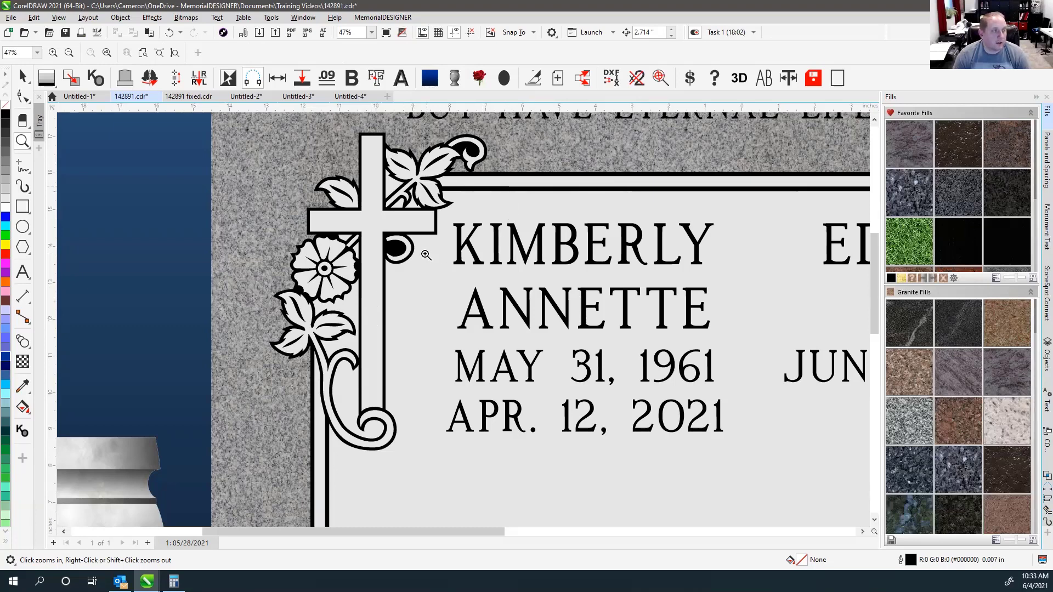
key(F4)
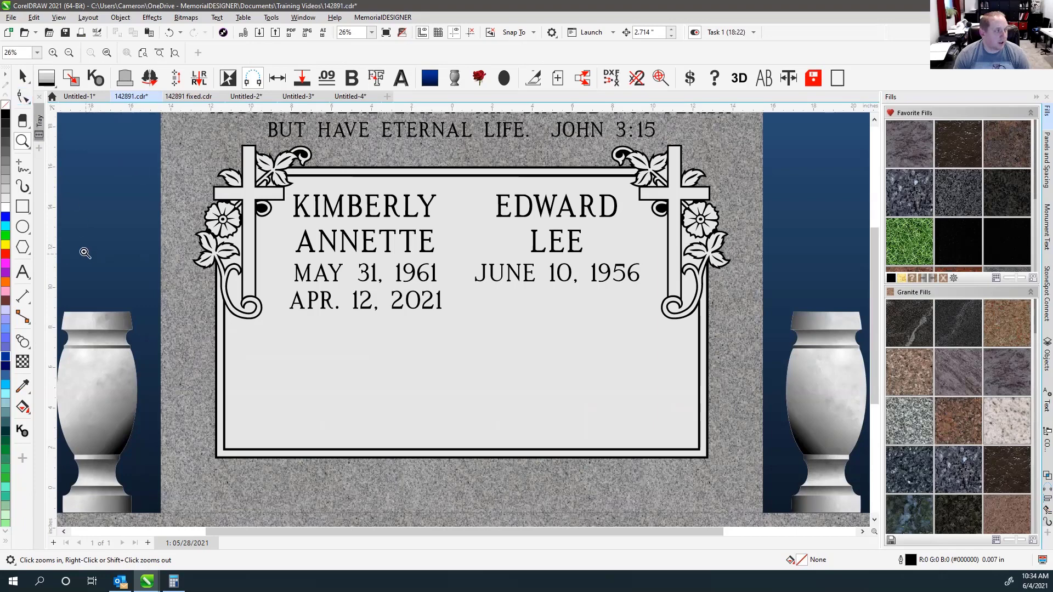
Draw a rectangle over the name panel frame and fit its top edge to the frame.
click(28, 204)
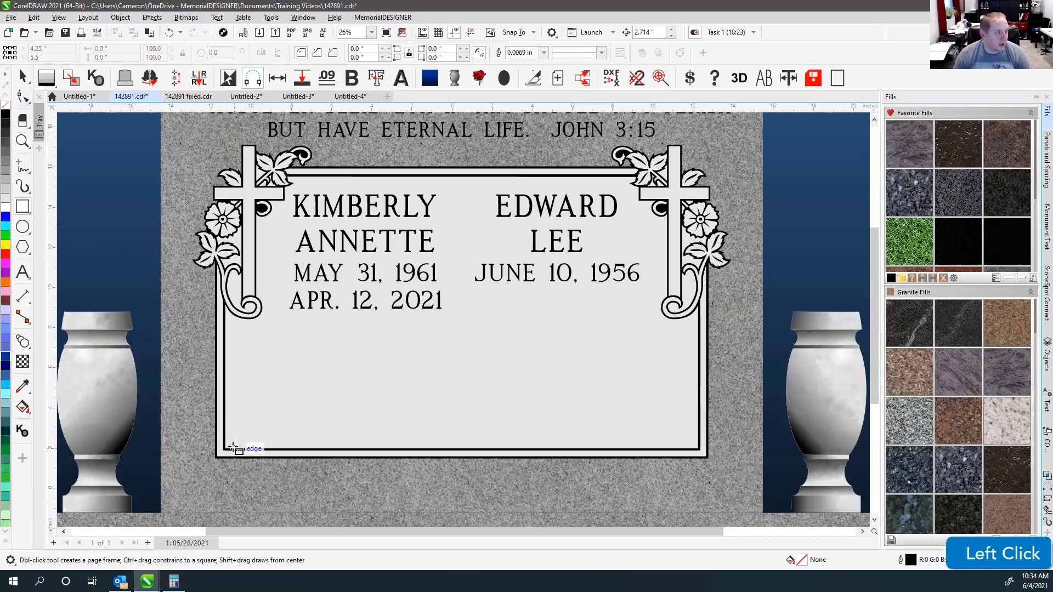
drag(226, 449, 601, 176)
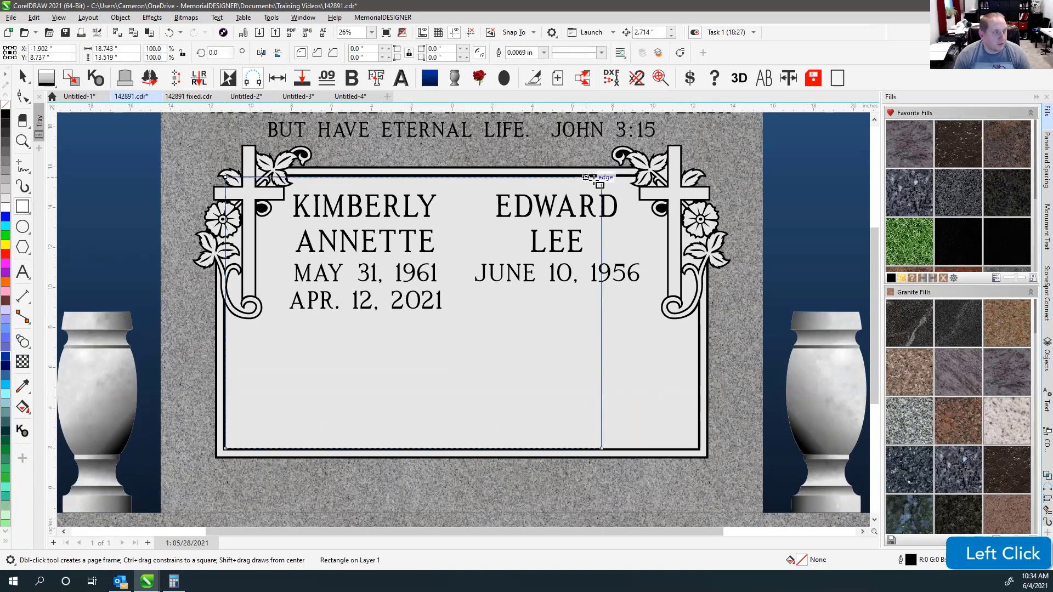
click(24, 77)
drag(602, 307, 688, 345)
key(ctrl+z)
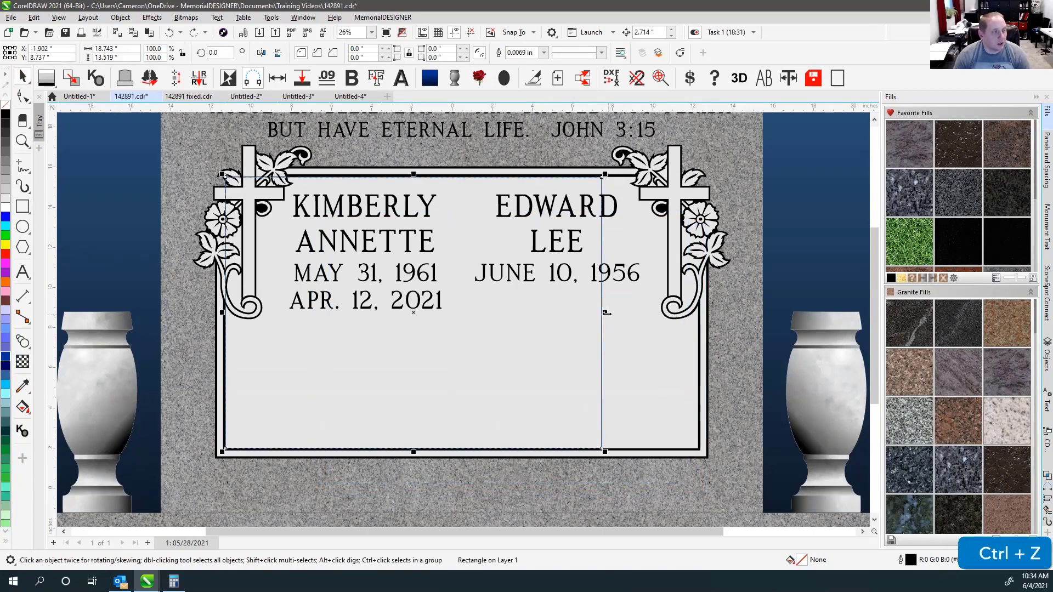
drag(601, 313, 439, 312)
drag(330, 172, 330, 273)
key(ctrl+z)
key(ctrl+z)
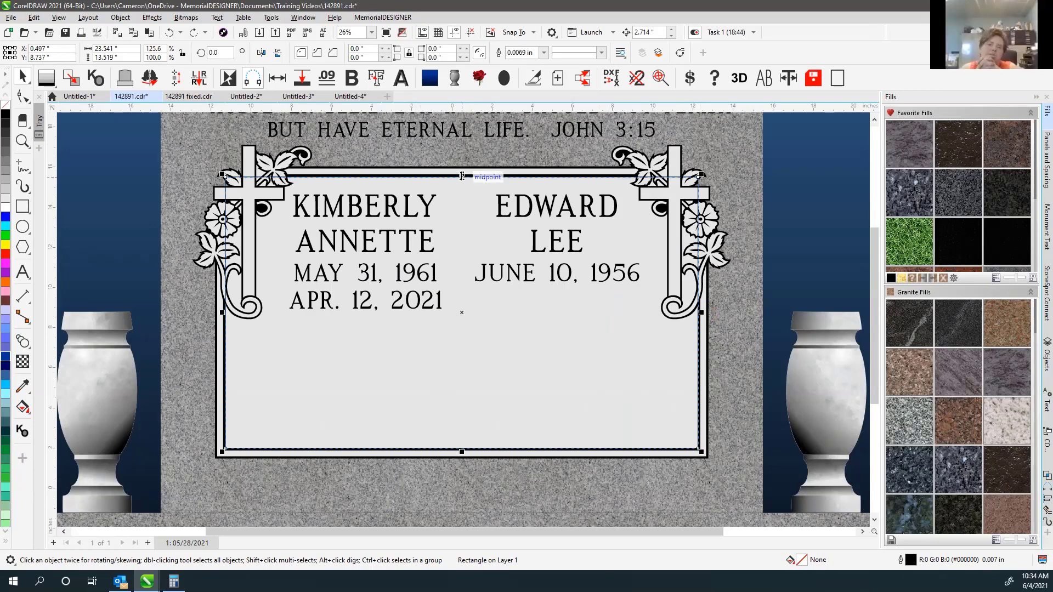
mouse_move(462, 176)
mouse_down()
mouse_move(461, 362)
mouse_move(461, 174)
mouse_up()
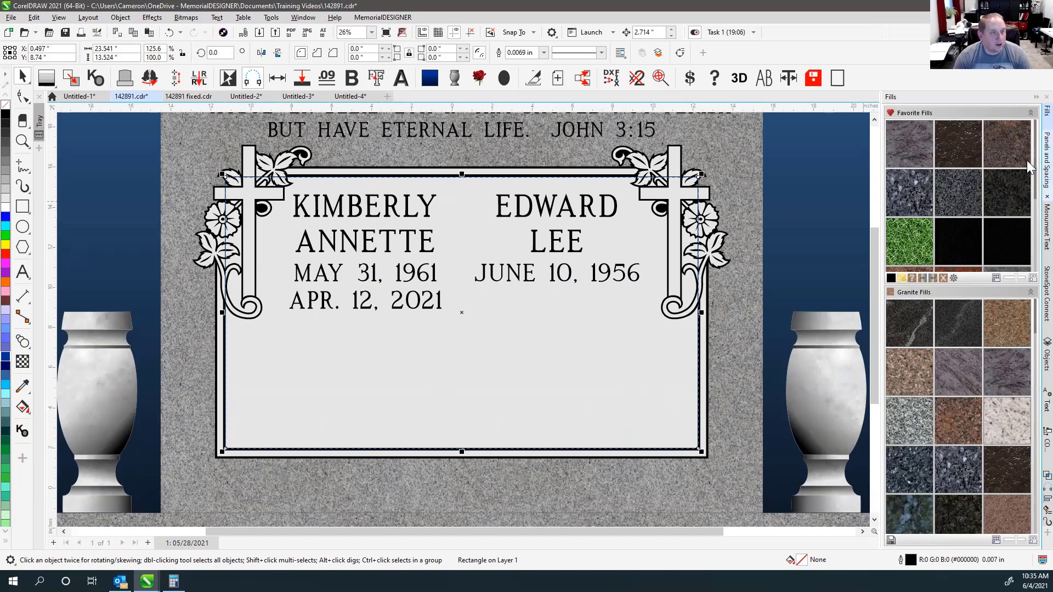
Apply a filled Double Line panel to the rectangle with To Inside and Scallop Corners unchecked.
click(1046, 162)
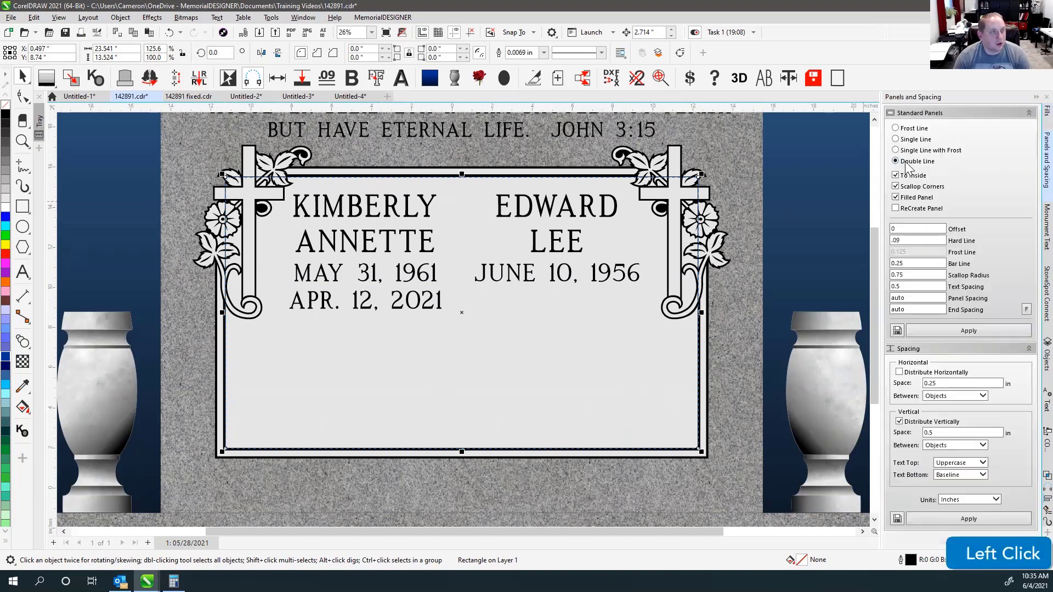
click(896, 175)
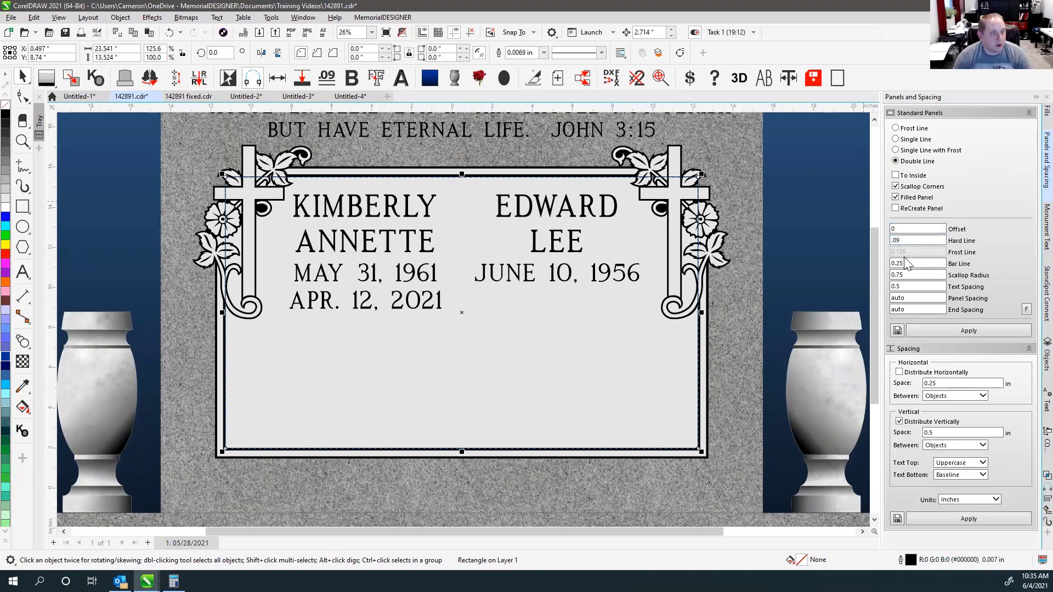
click(896, 187)
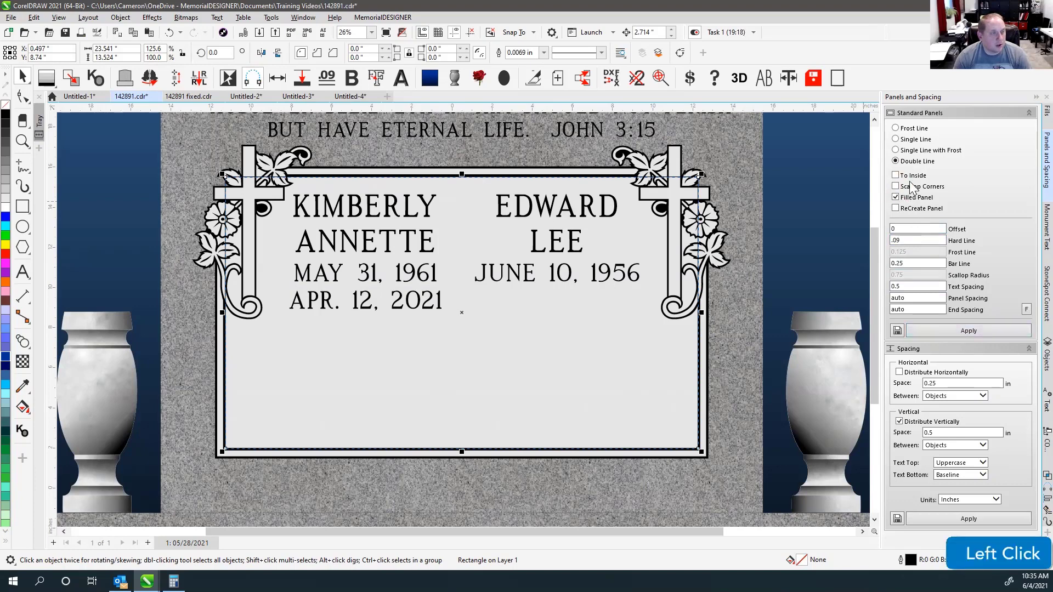
click(954, 331)
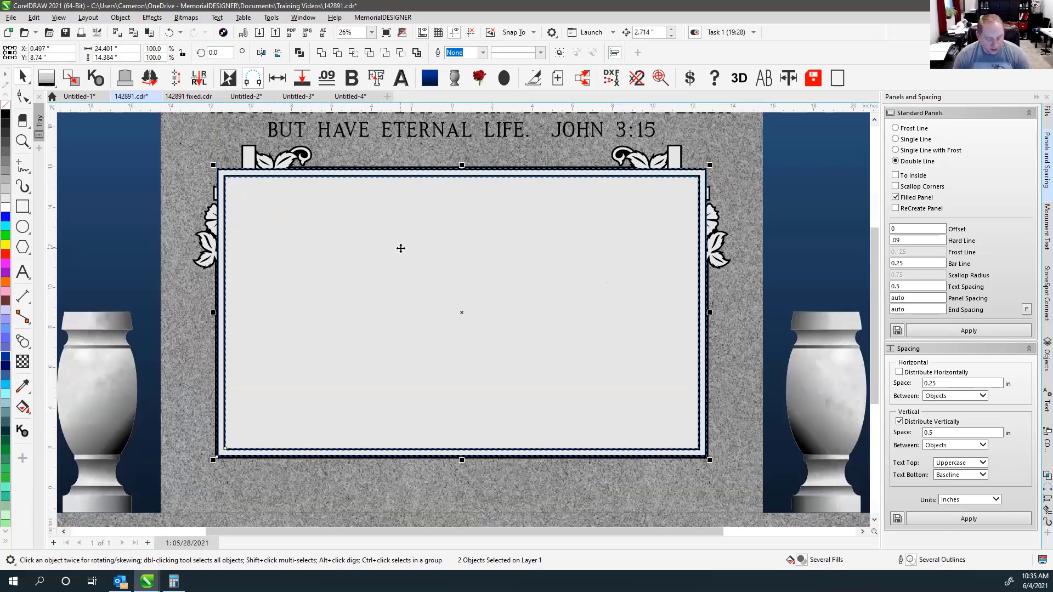
Send the new panel behind the lettering, and undo a trial drag to the left.
key(ctrl)
scroll(453, 271, down, 1)
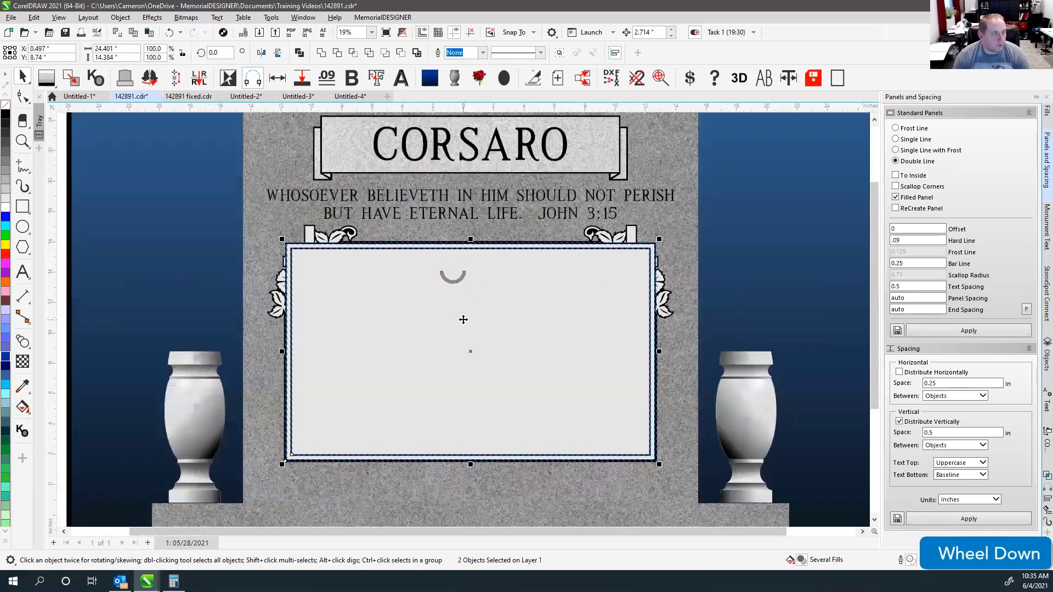
key(shift+Page_Down)
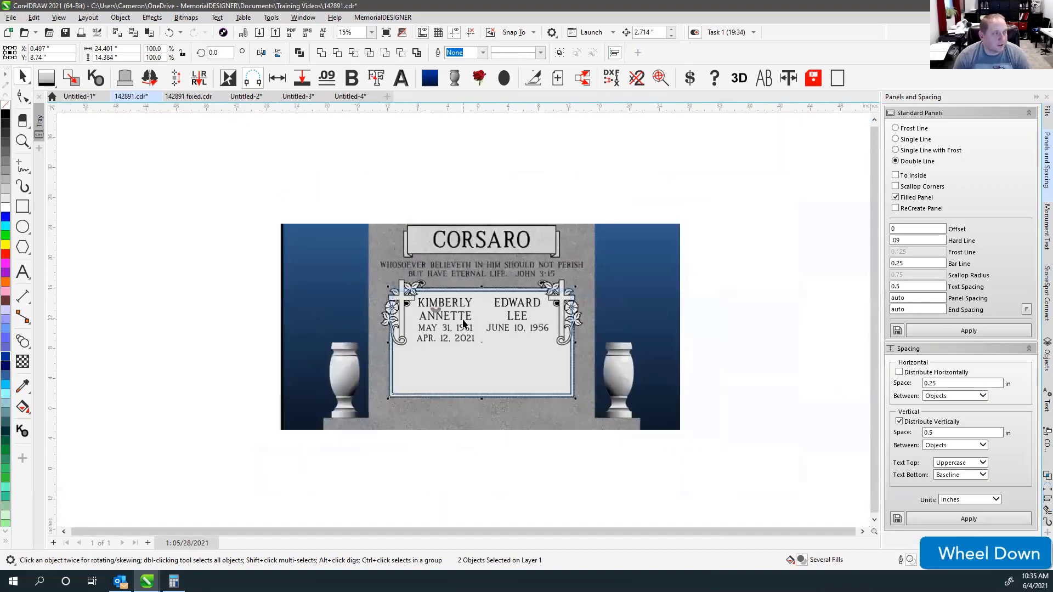
scroll(376, 240, down, 2)
drag(482, 342, 179, 345)
key(ctrl+z)
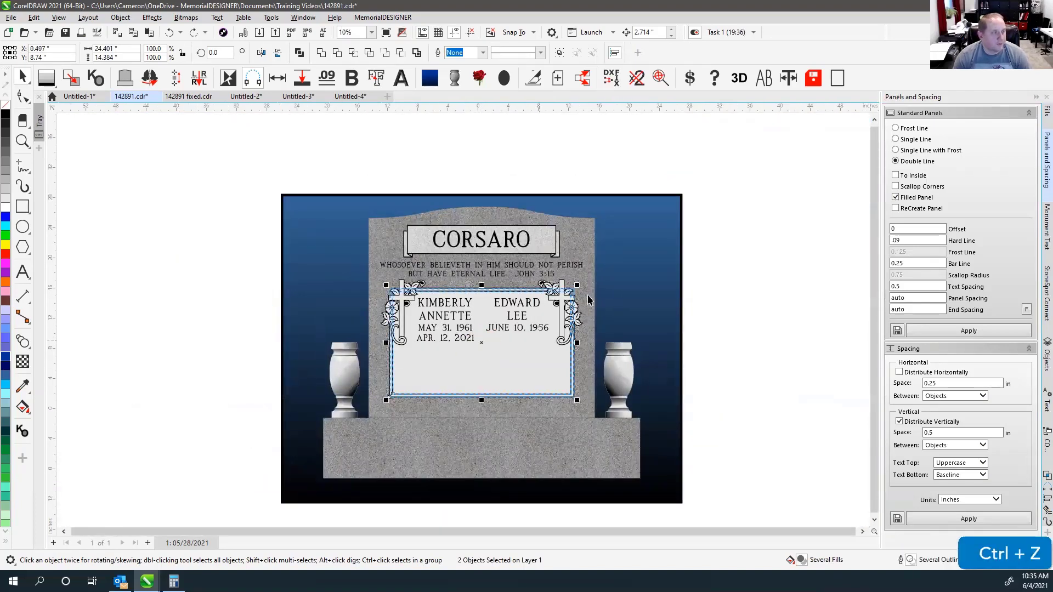
Set the nudge distance to 25 inches and nudge the panel left twice, 50 inches total.
click(650, 32)
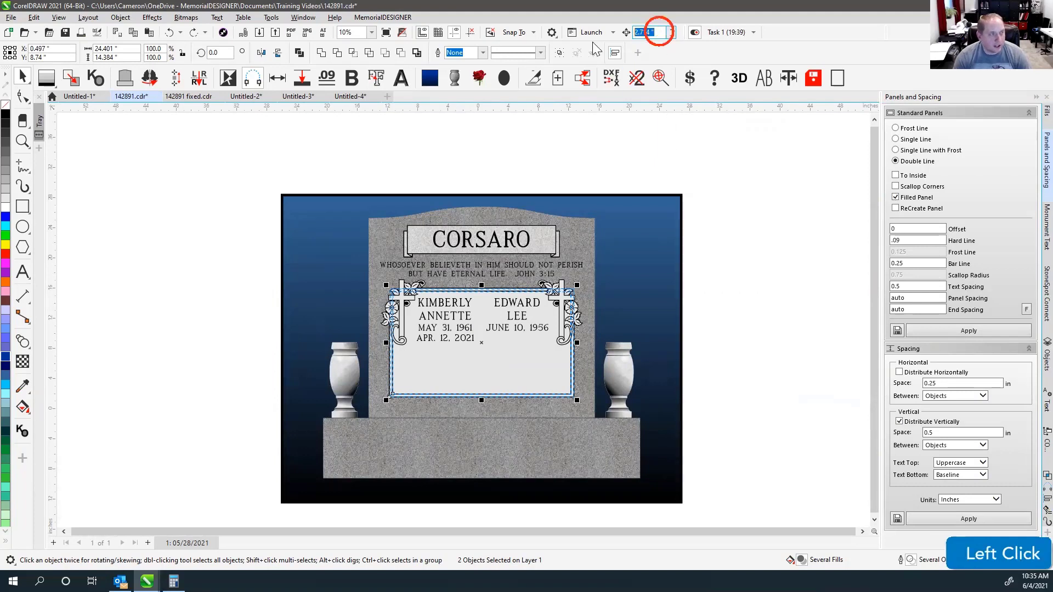
text(25)
key(Return)
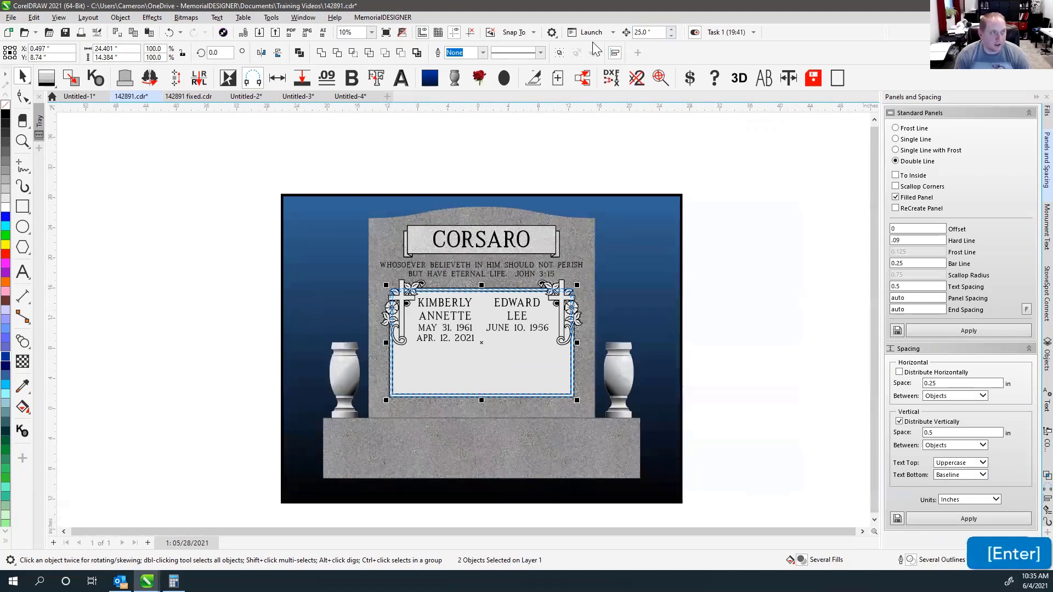
key(Left)
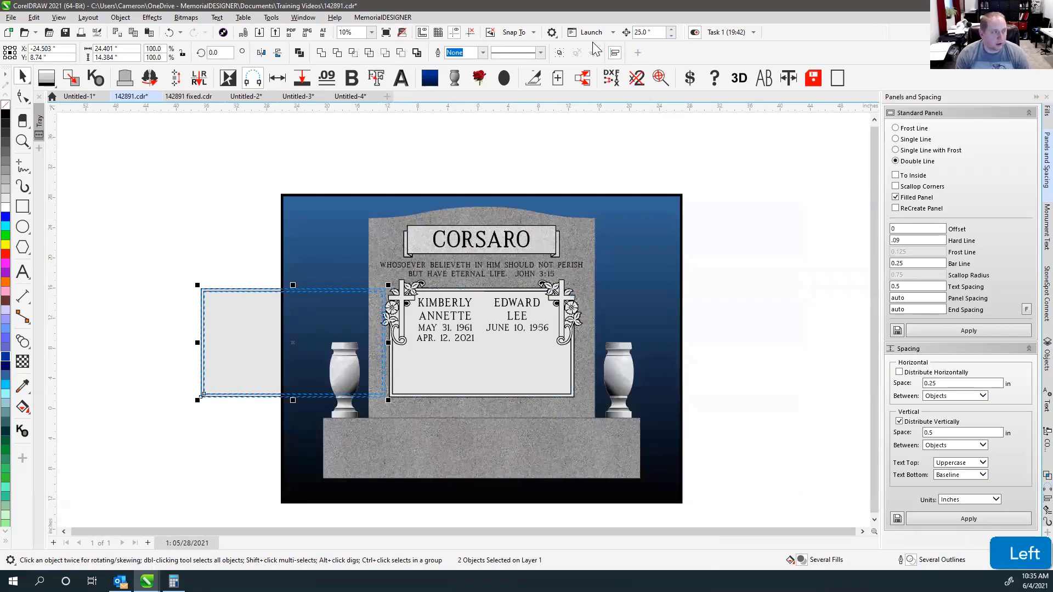
key(Left)
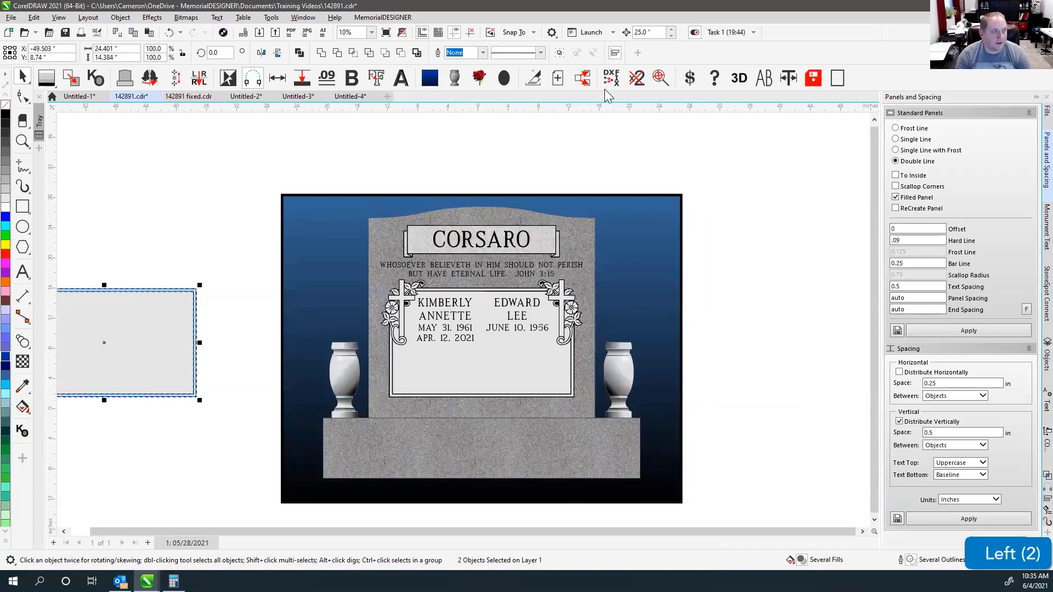
click(224, 327)
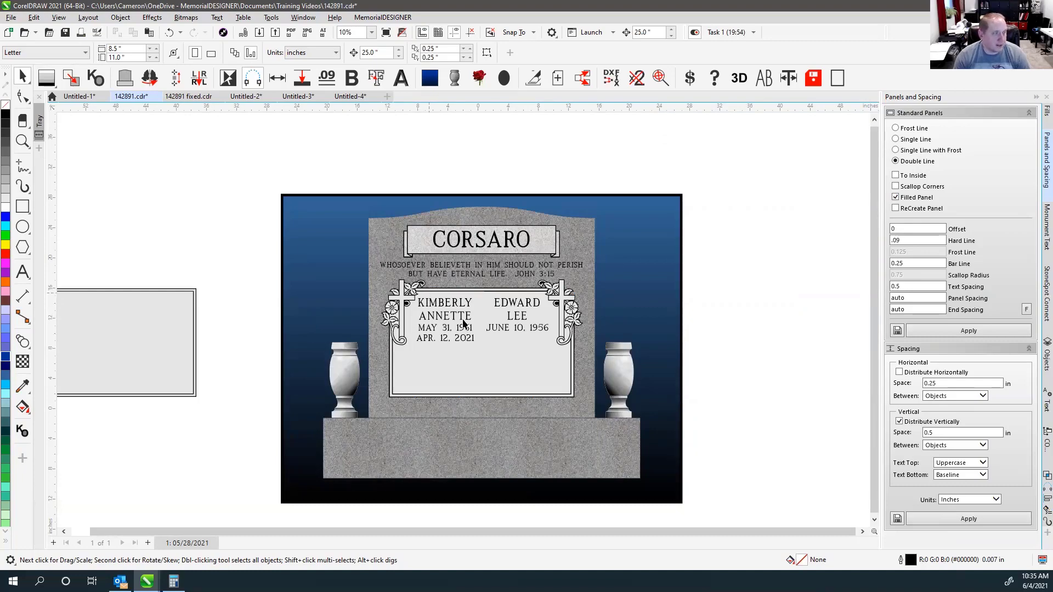
With the Shape tool, delete the selected piece of the cross-and-flower ornament curve.
scroll(429, 296, up, 5)
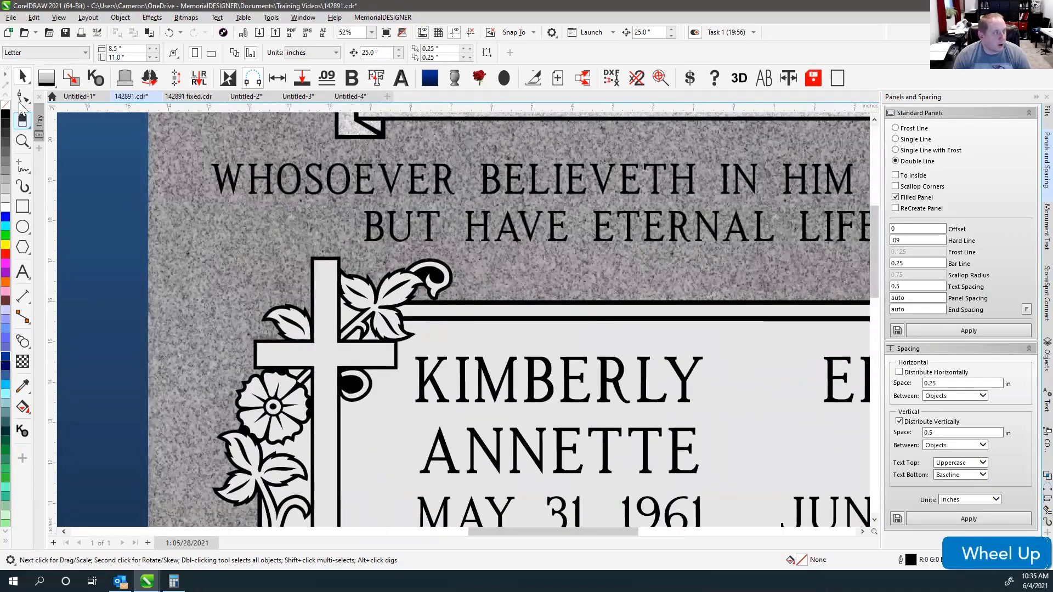
click(23, 97)
click(483, 305)
click(482, 302)
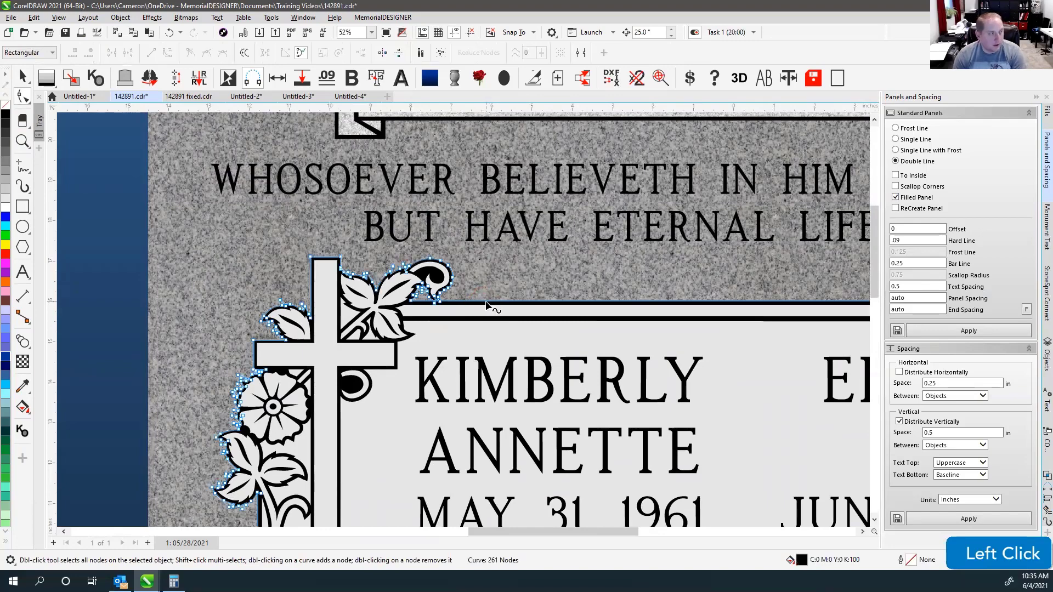
key(Delete)
Delete the double border segments along the name panel's top edge, then switch to wireframe view.
click(484, 307)
key(Delete)
click(487, 318)
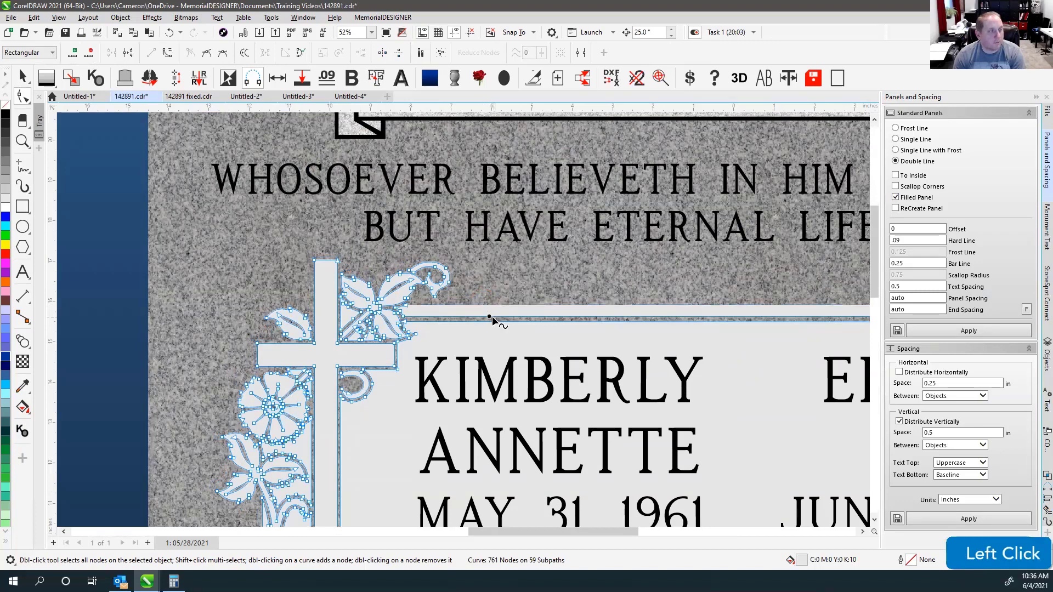
key(Delete)
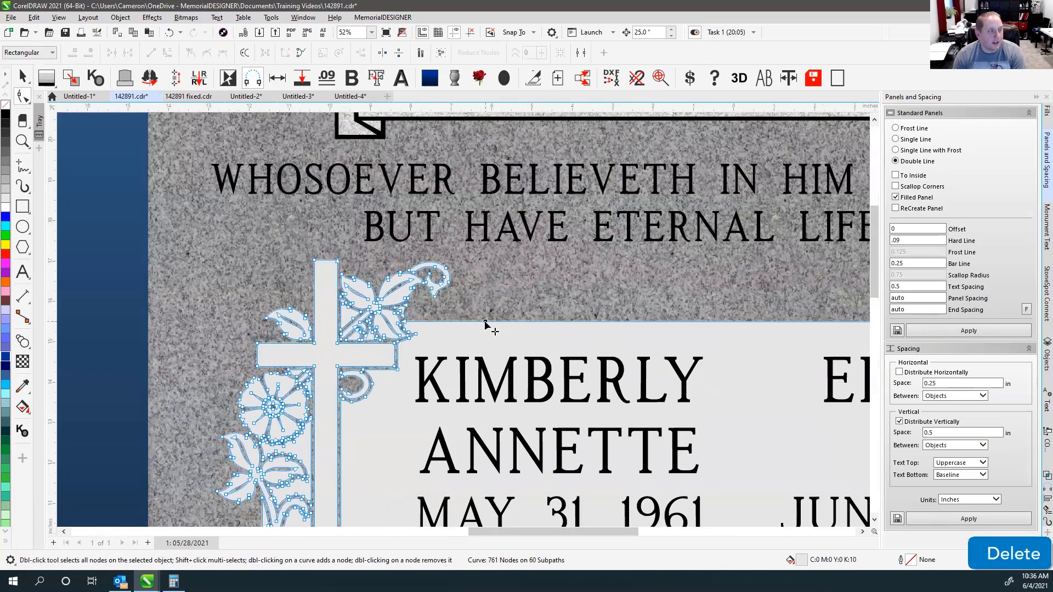
click(485, 323)
key(Delete)
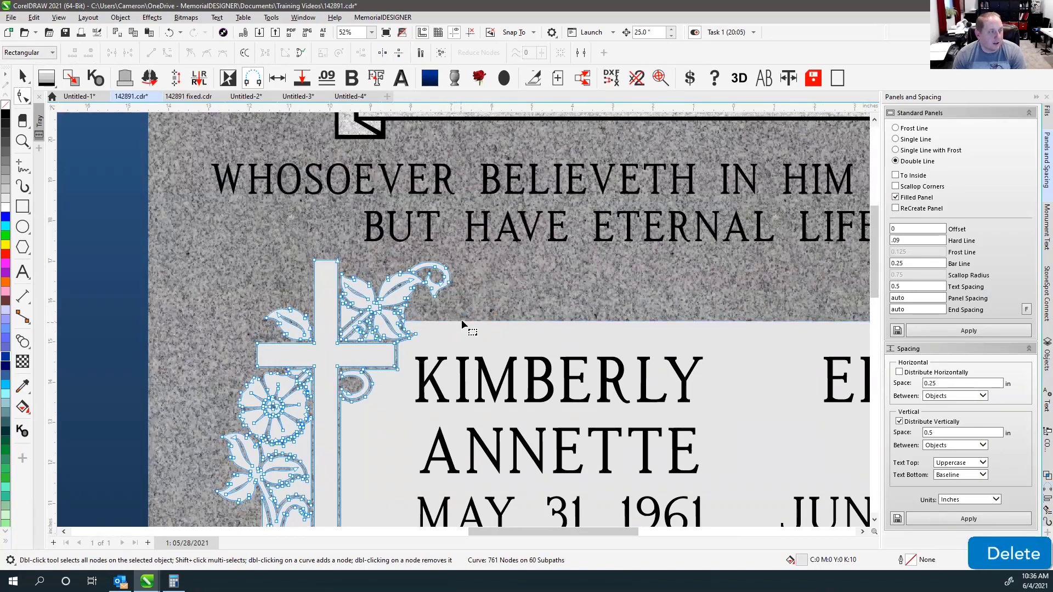
click(465, 322)
key(Delete)
click(466, 320)
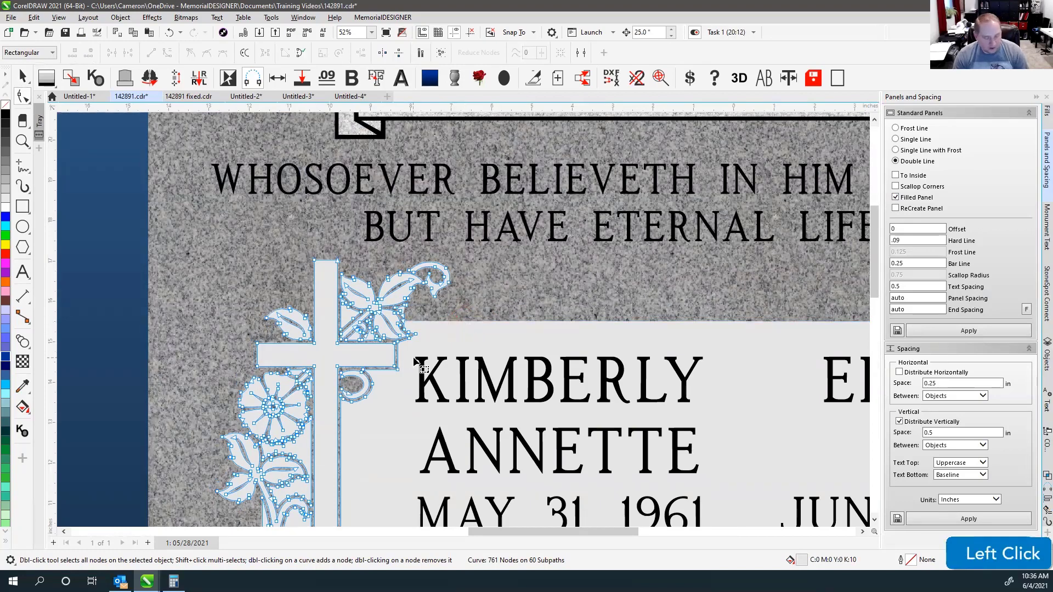
key(v)
scroll(404, 359, up, 2)
scroll(464, 315, up, 1)
scroll(463, 318, down, 2)
scroll(463, 318, down, 1)
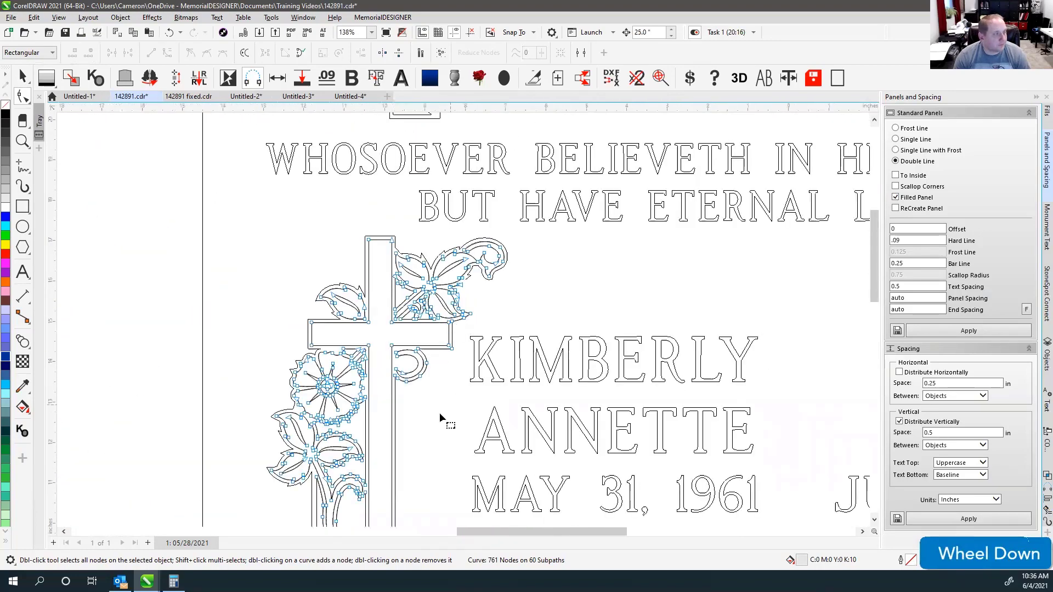
scroll(449, 364, down, 2)
scroll(413, 410, up, 2)
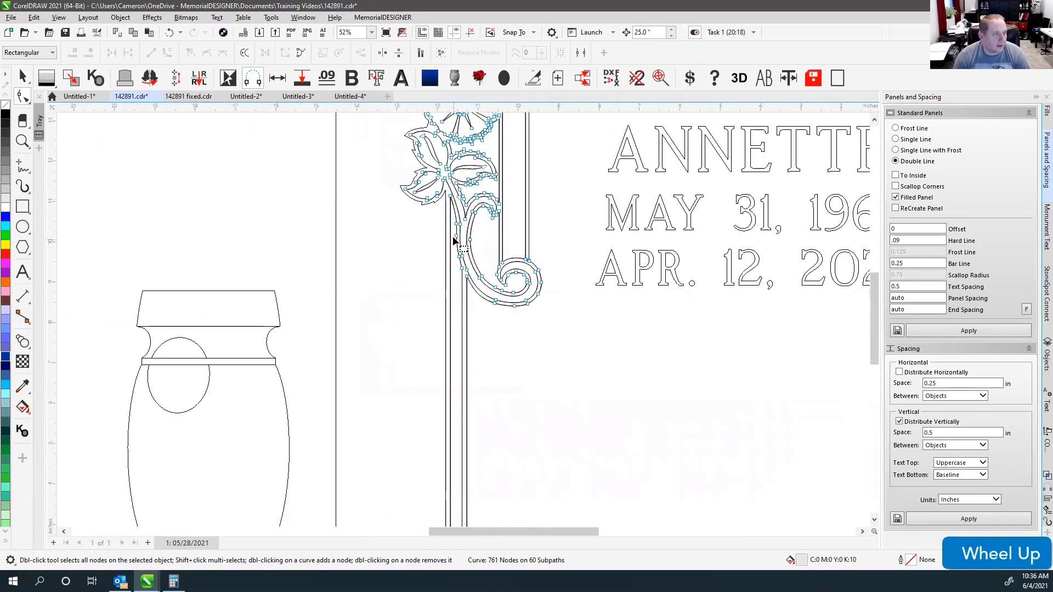
scroll(453, 294, up, 2)
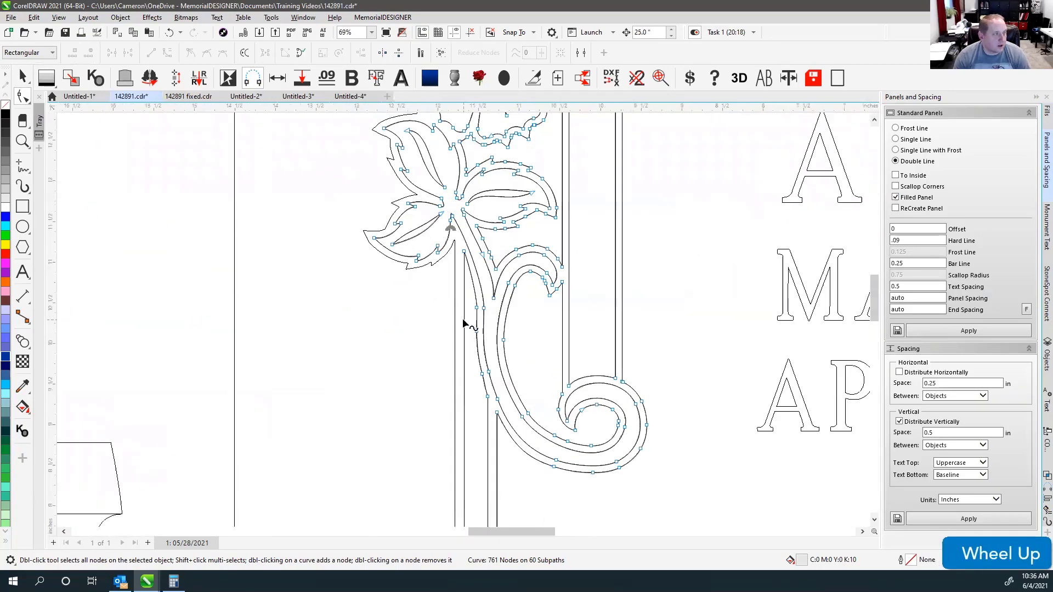
click(24, 99)
click(23, 119)
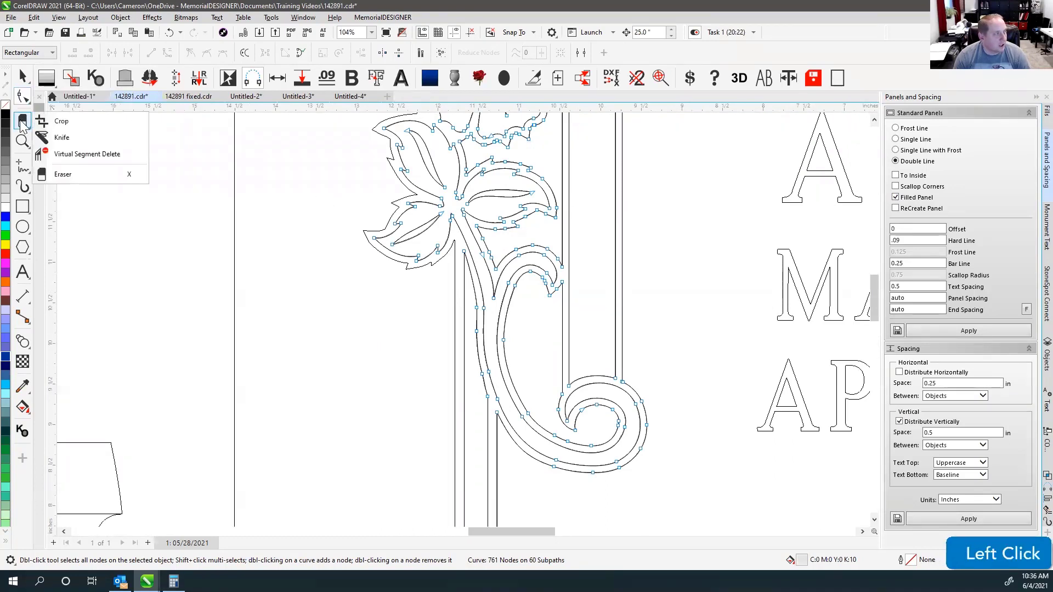
click(65, 153)
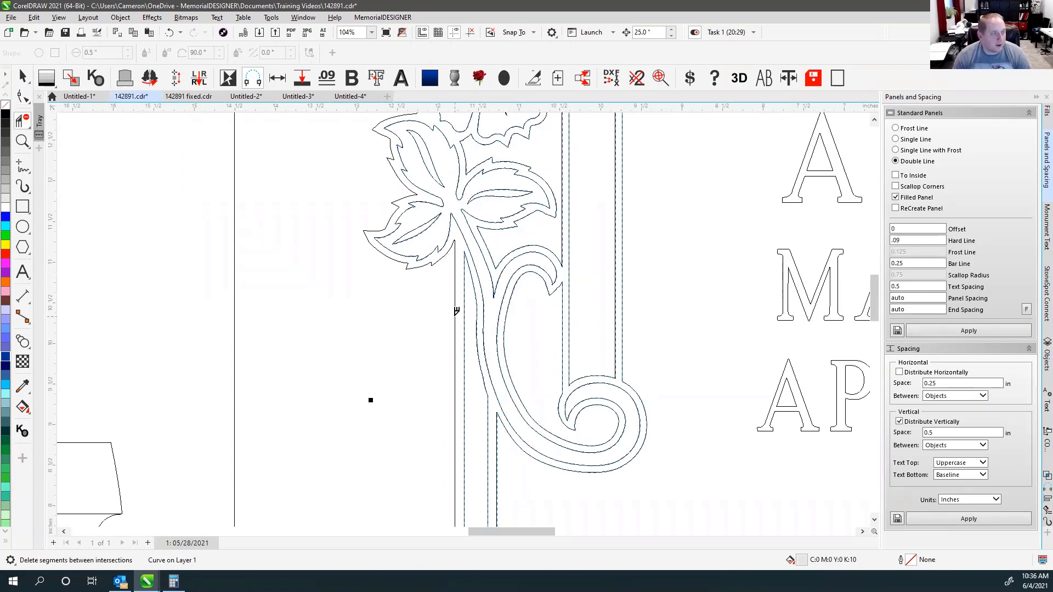
click(455, 311)
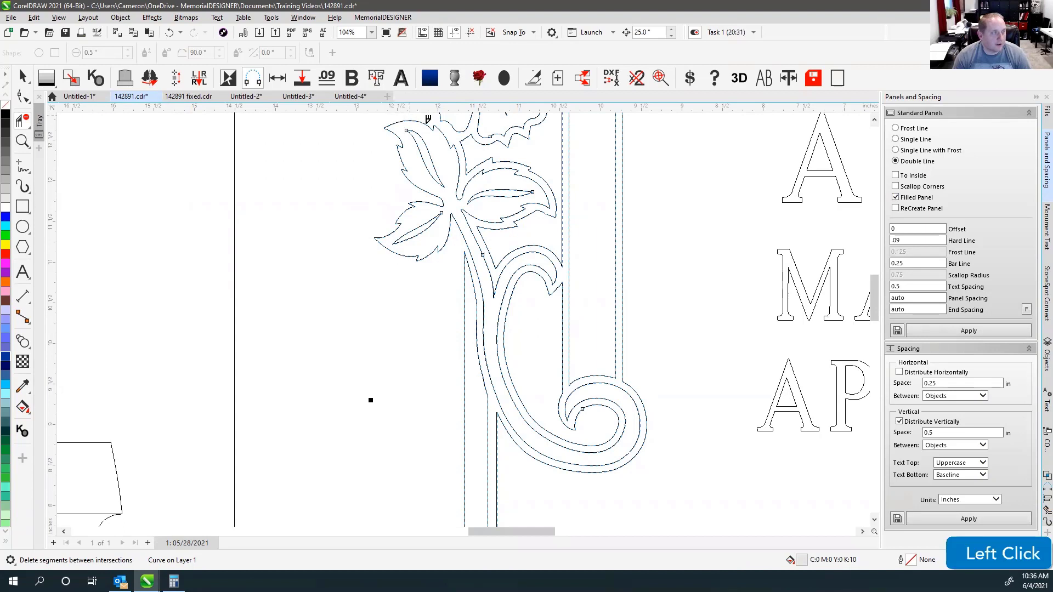
key(ctrl+z)
click(23, 166)
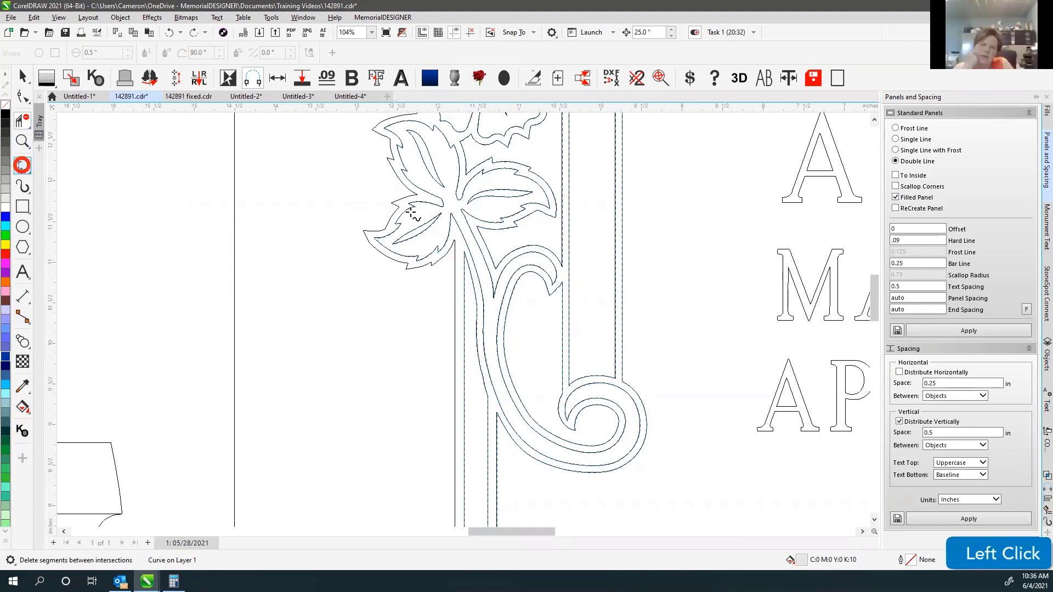
click(451, 257)
click(478, 277)
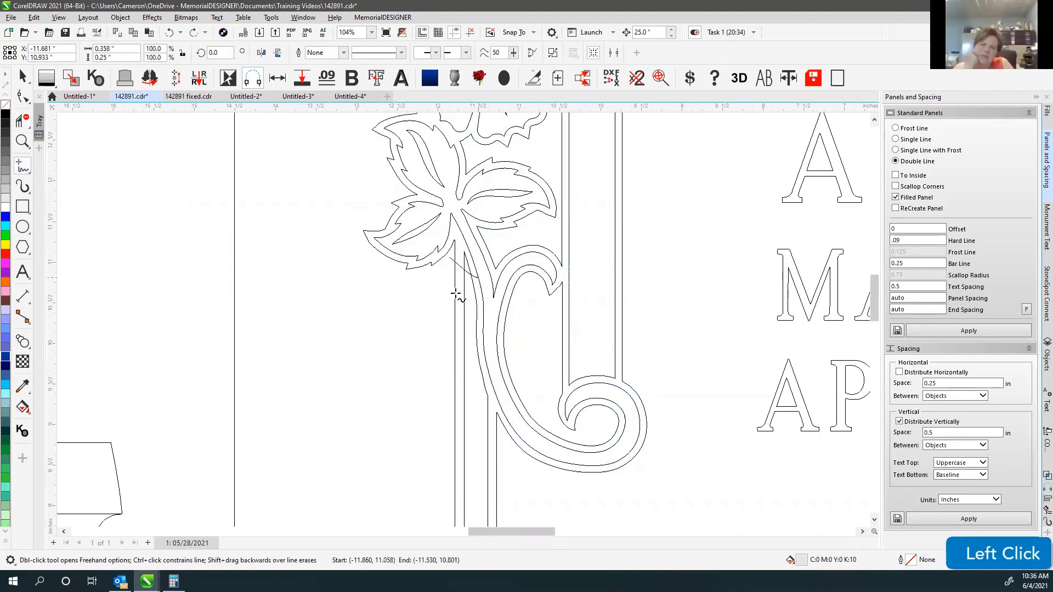
click(21, 121)
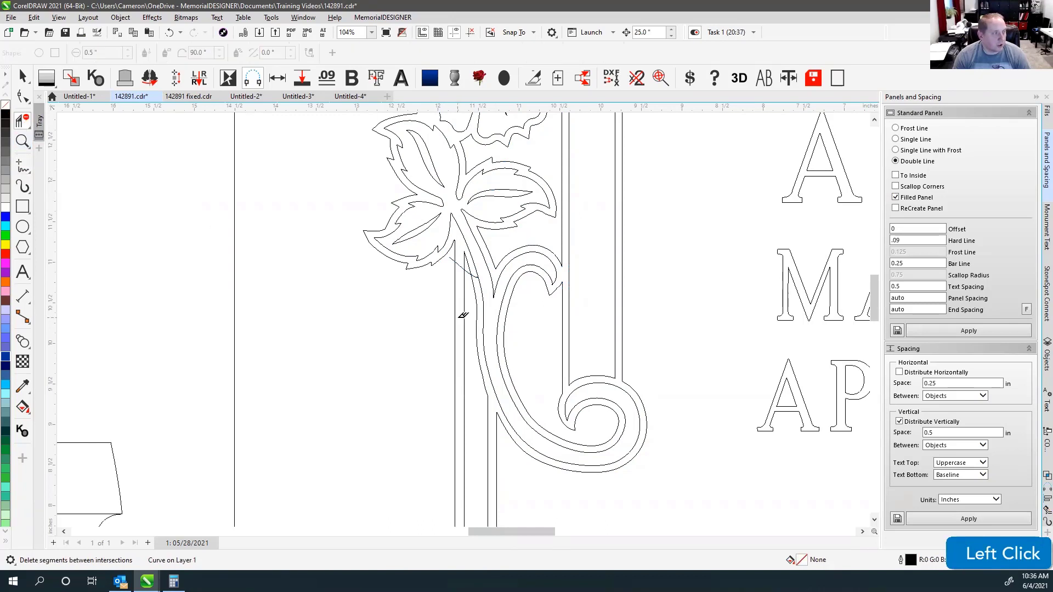
click(455, 316)
click(463, 301)
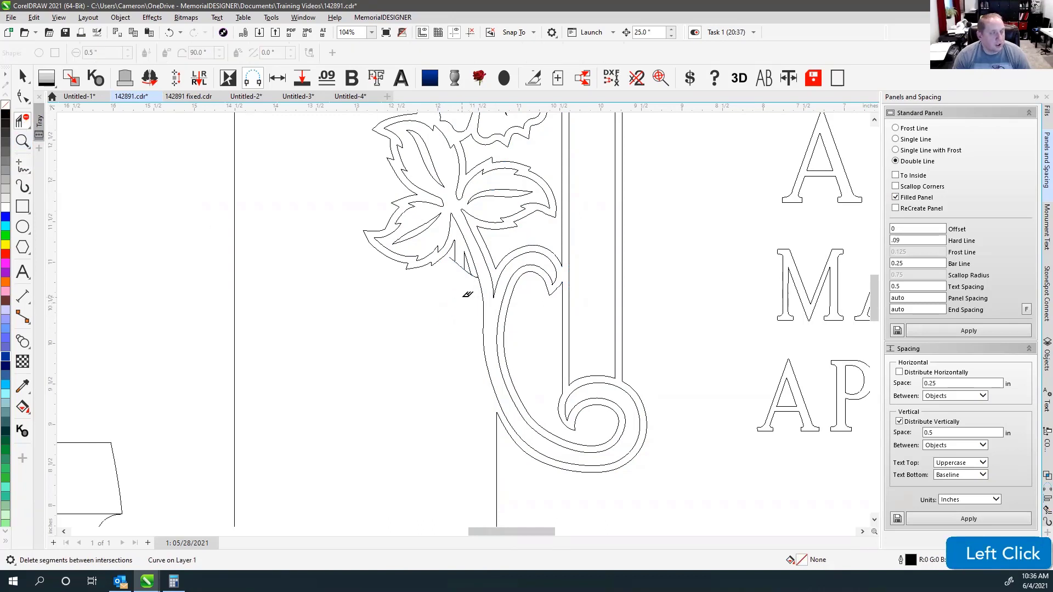
key(ctrl+z)
key(ctrl+z)
key(ctrl+z)
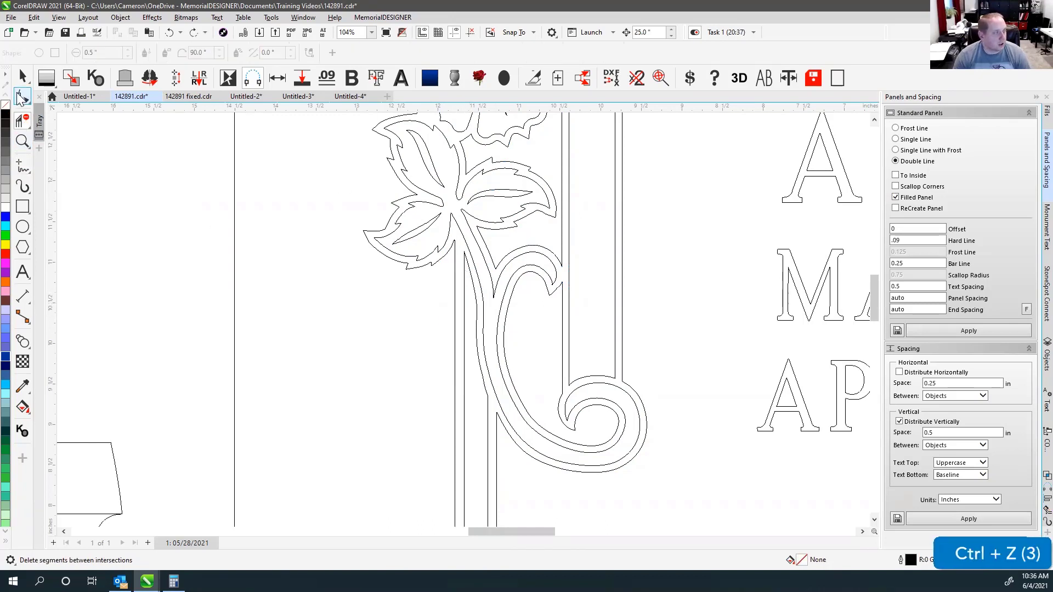
click(21, 98)
click(456, 284)
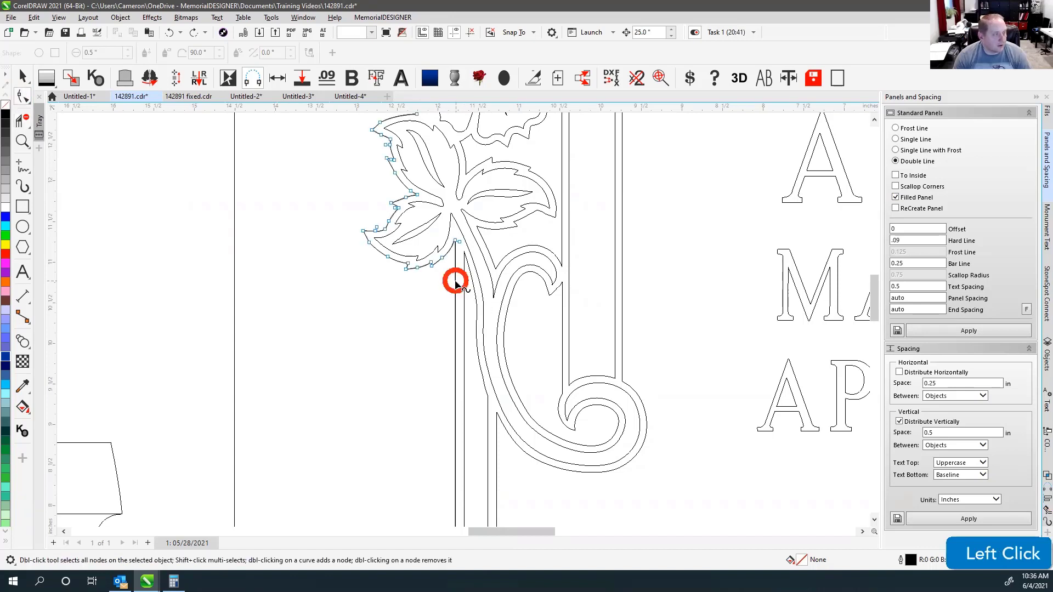
Delete the vertical panel lines running down beside the flourish.
key(Delete)
click(463, 287)
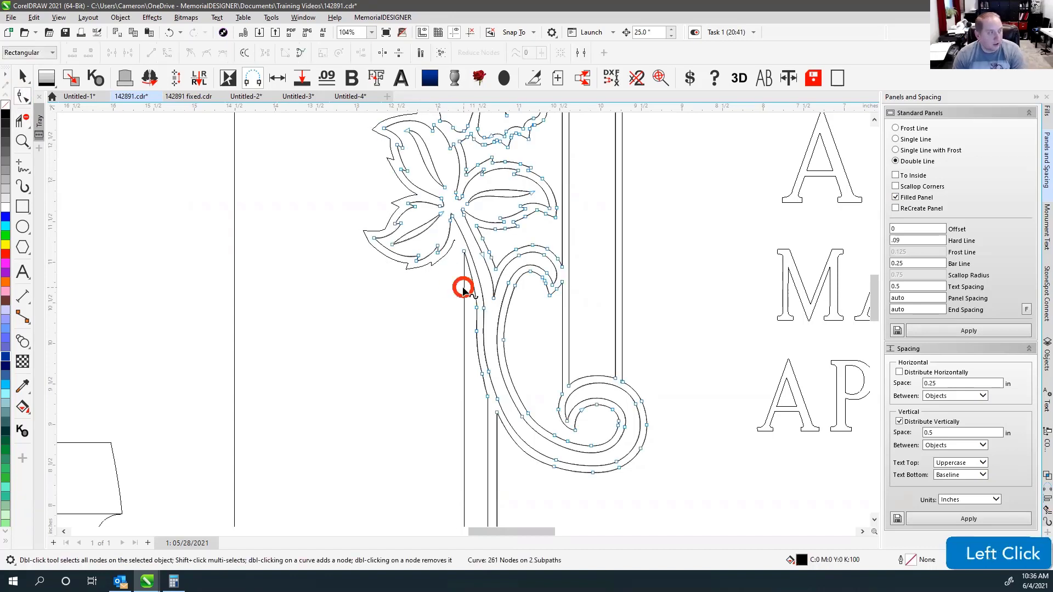
key(Delete)
click(488, 440)
key(Delete)
key(Delete)
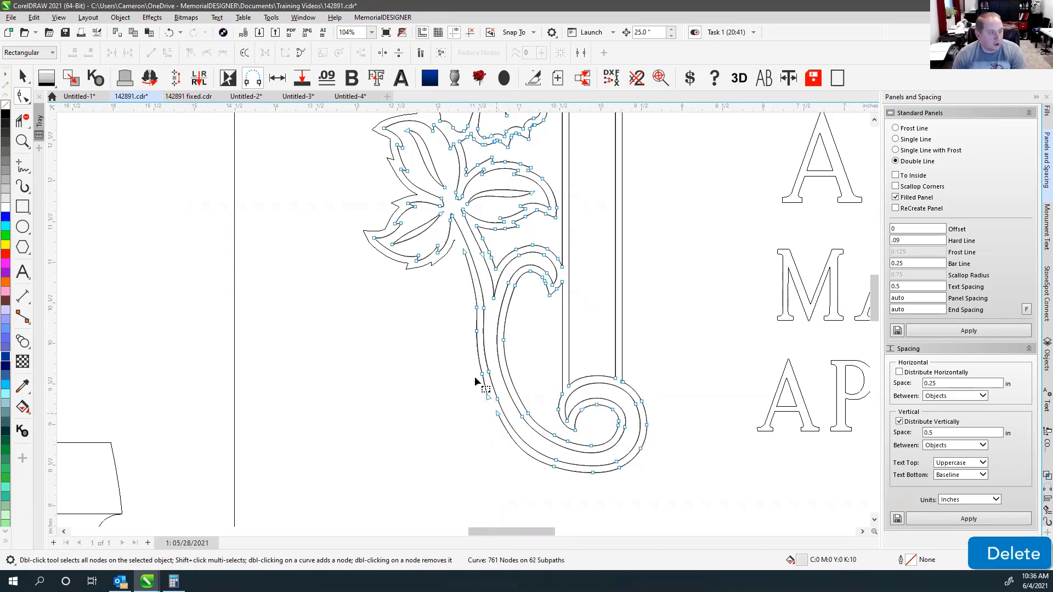
Delete the panel's bottom border line segments and zoom to fit all objects.
scroll(464, 178, down, 5)
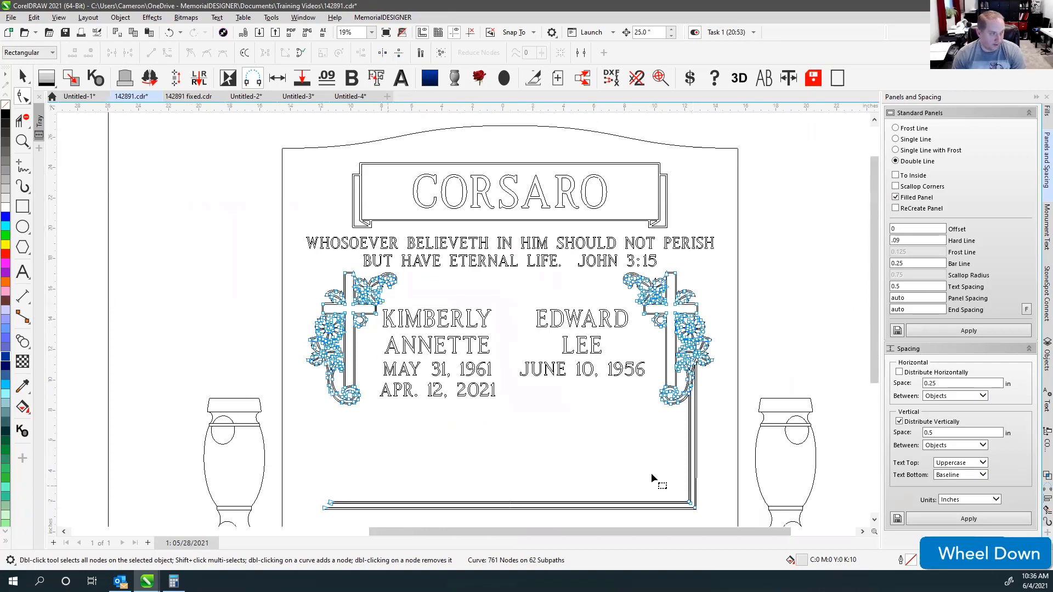
drag(298, 486, 760, 517)
key(Delete)
click(696, 505)
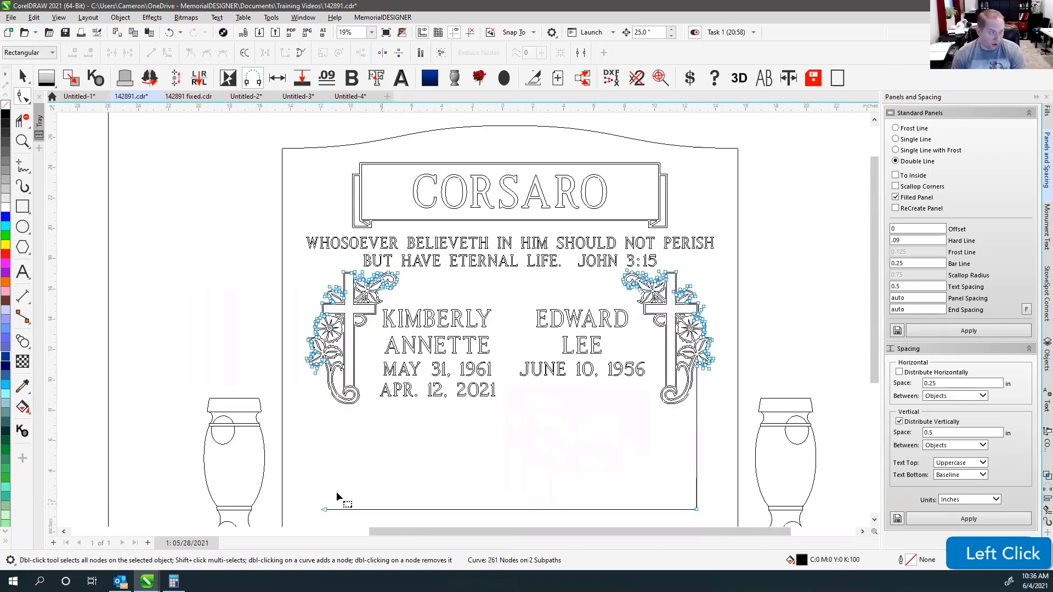
key(Delete)
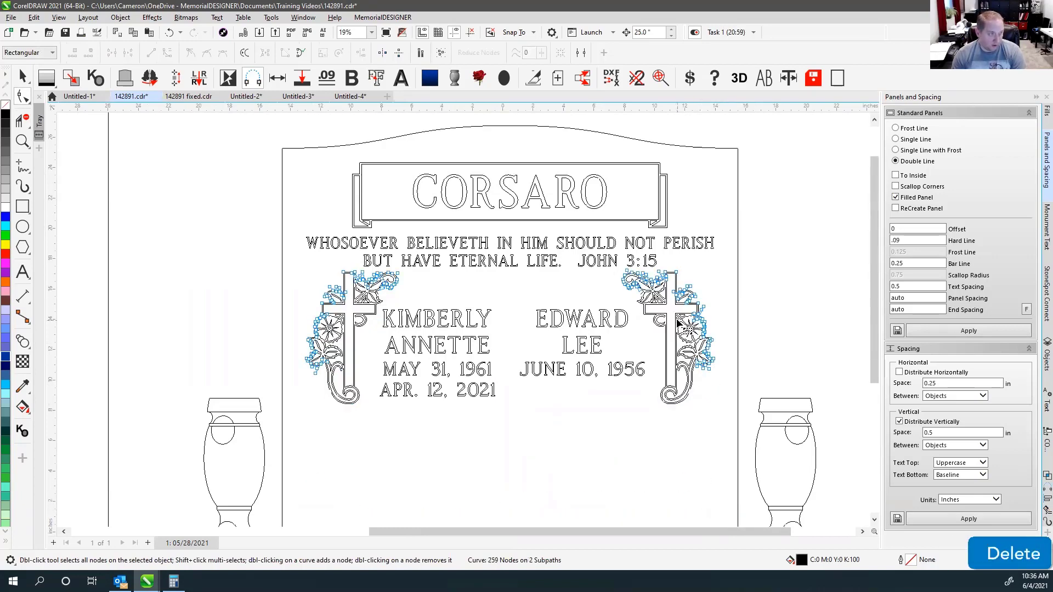
scroll(639, 289, up, 5)
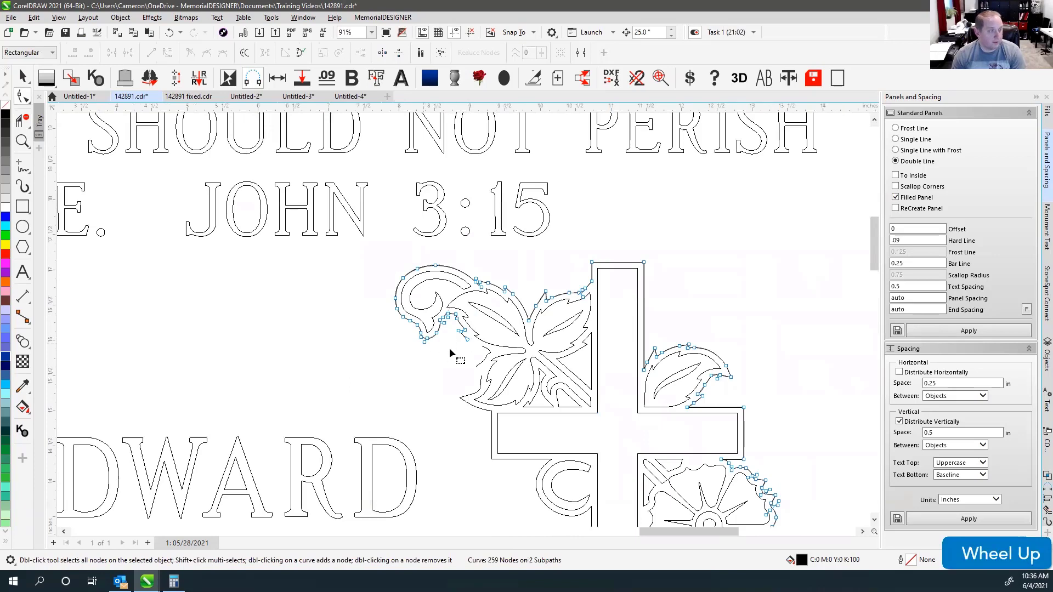
scroll(488, 384, down, 4)
scroll(463, 323, down, 1)
key(F4)
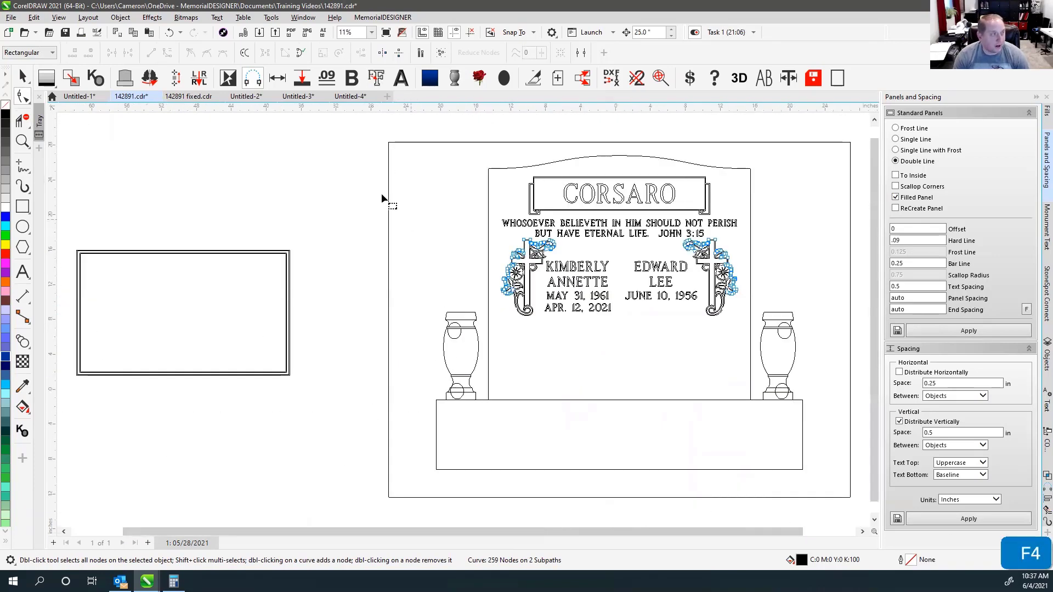
Clear the selection and select the ornament curve with the Shape tool to show its nodes.
click(22, 76)
click(265, 208)
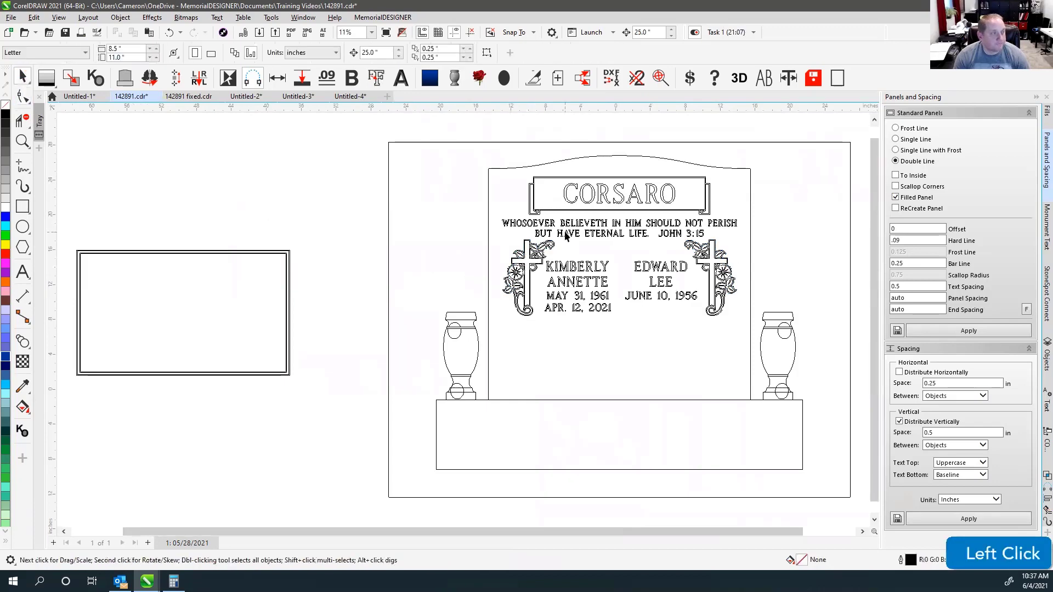
scroll(555, 265, up, 8)
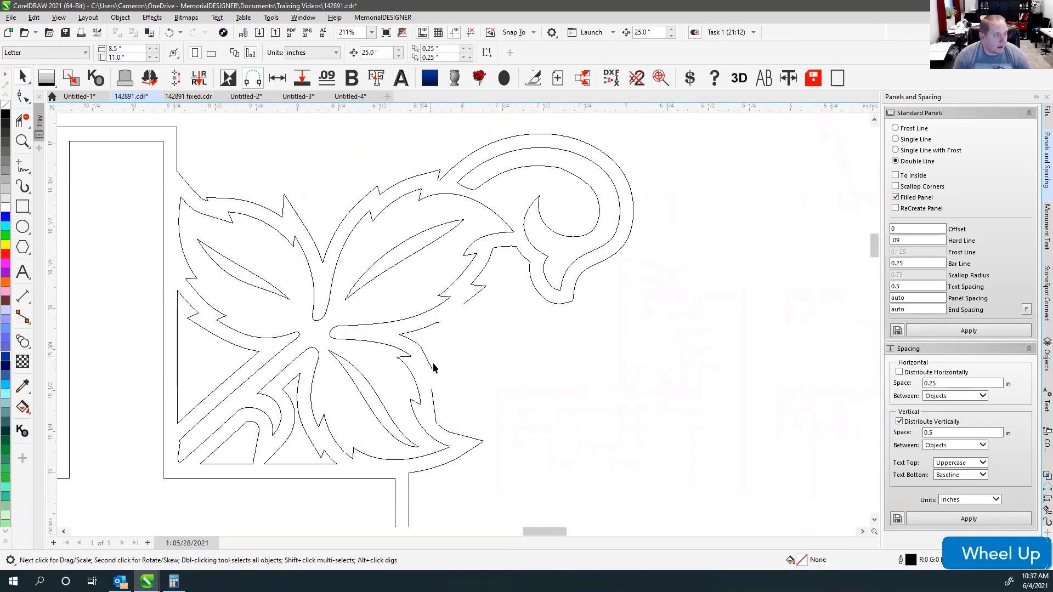
click(23, 97)
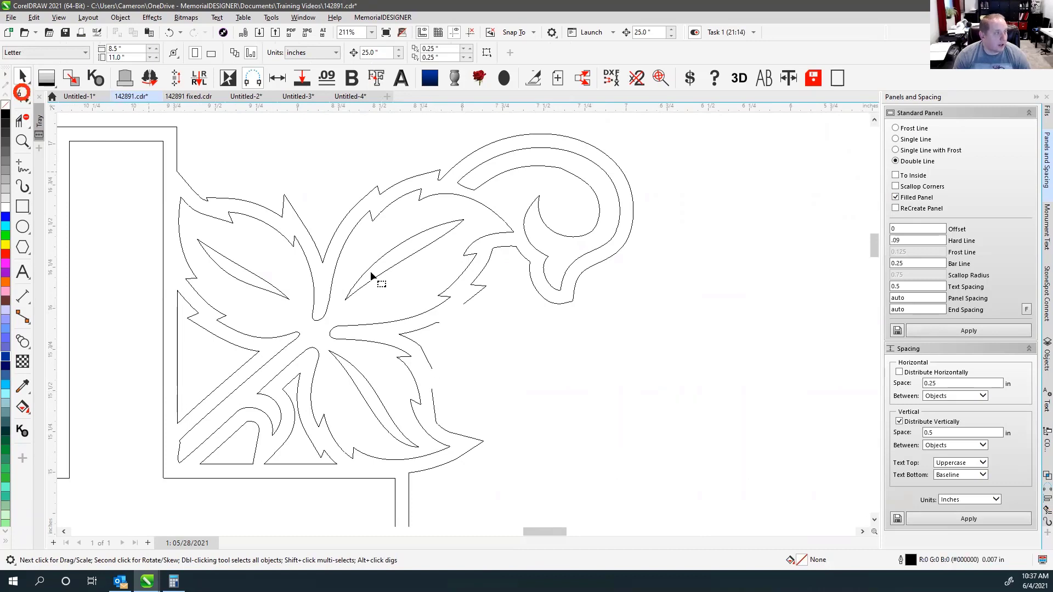
click(436, 322)
Drag the leaf outline's loose end node onto its partner, then marquee the nodes around the gap.
drag(442, 327, 463, 307)
drag(434, 382, 435, 376)
scroll(452, 358, down, 4)
scroll(462, 318, down, 1)
scroll(462, 318, up, 4)
scroll(462, 318, up, 1)
scroll(466, 304, down, 1)
drag(417, 292, 528, 380)
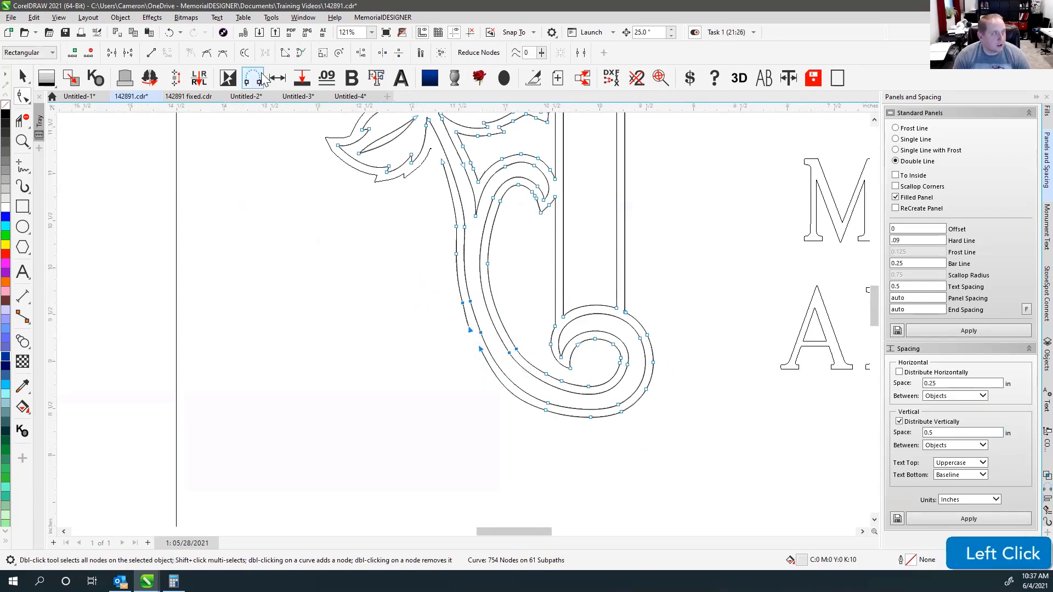
Join the leaf curve onto the scroll curve with Join Curves, undoing the stray connecting lines.
click(1045, 490)
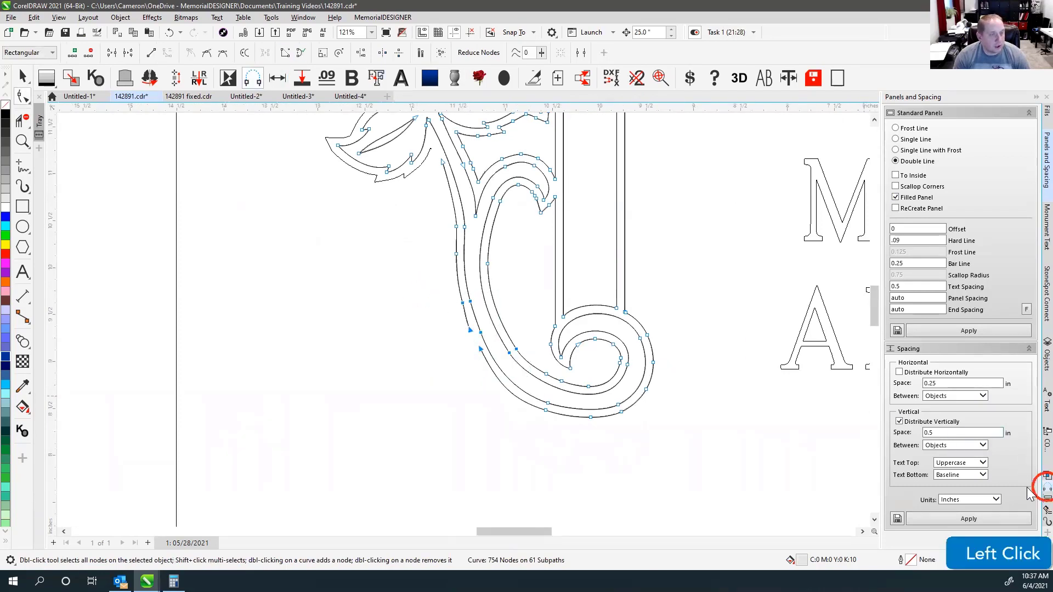
click(956, 201)
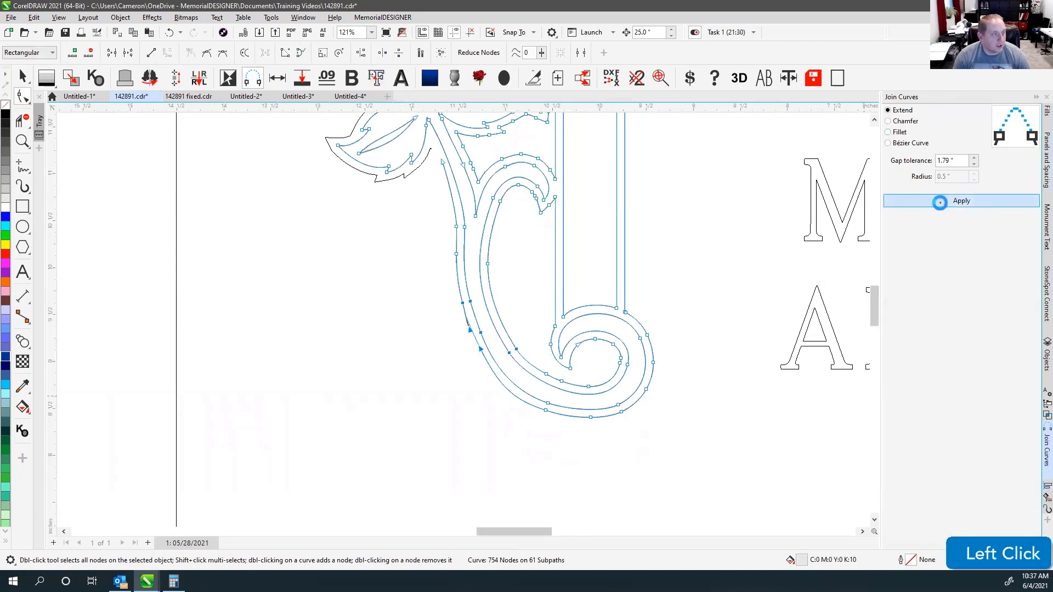
click(406, 140)
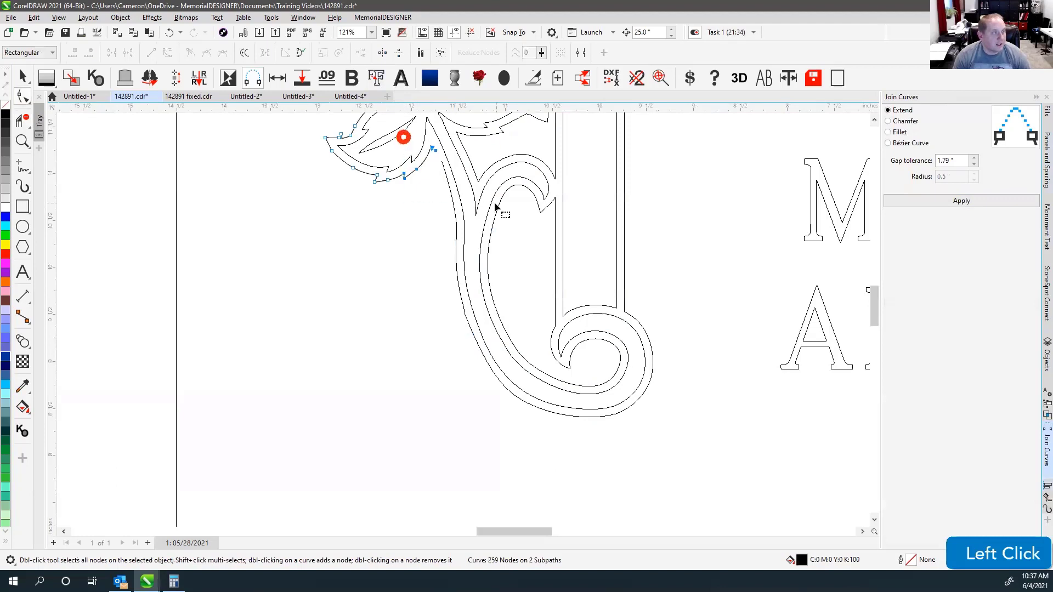
shift+click(445, 172)
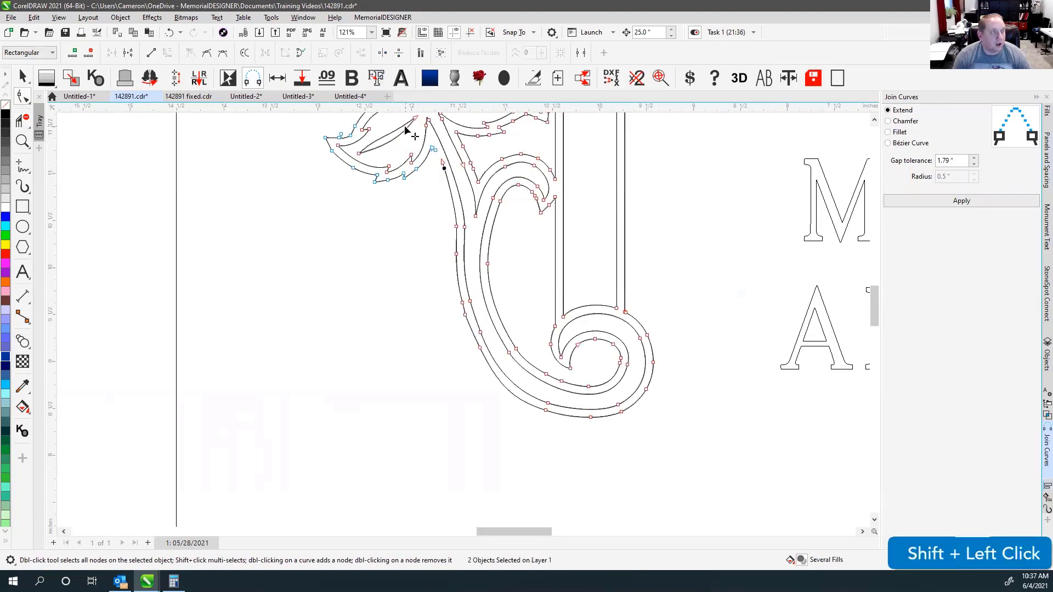
click(404, 127)
key(ctrl+z)
click(454, 174)
key(ctrl+z)
click(404, 134)
click(972, 199)
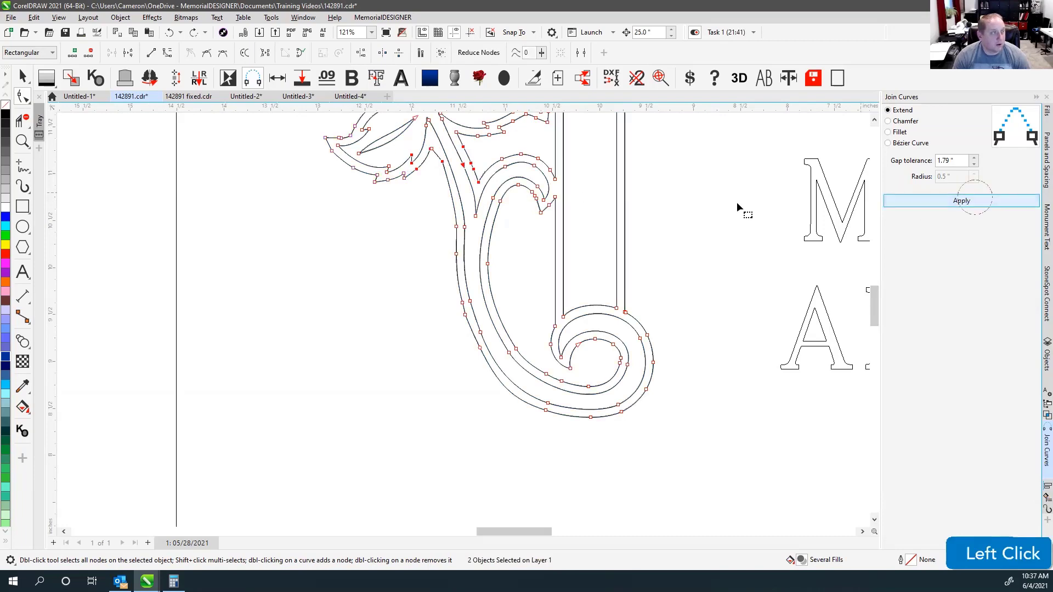
Marquee every node of the flower ornament and apply Join Curves again, then deselect.
click(22, 76)
scroll(463, 322, down, 3)
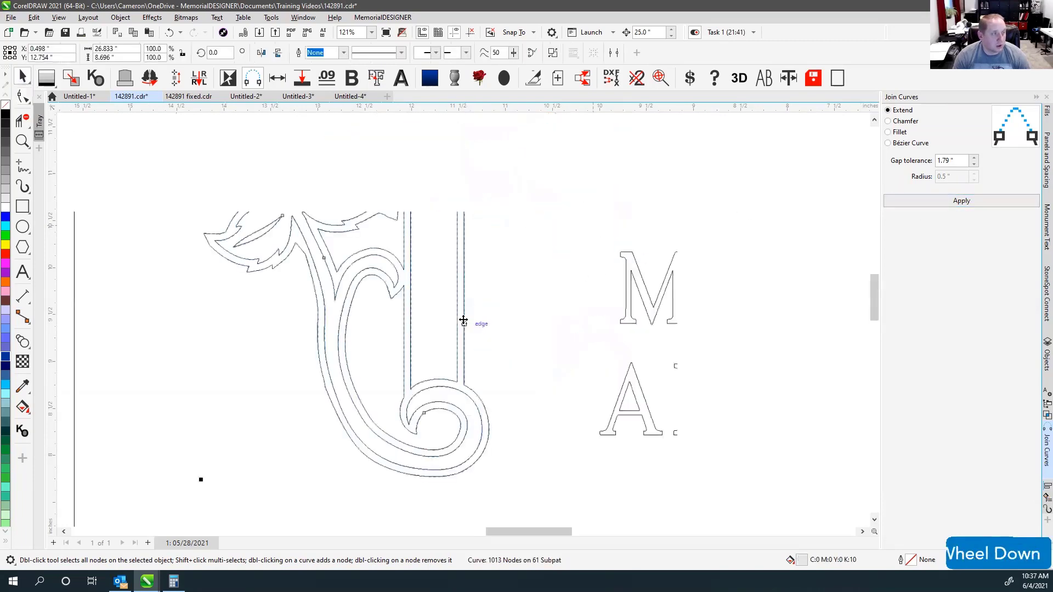
scroll(458, 283, down, 3)
click(22, 97)
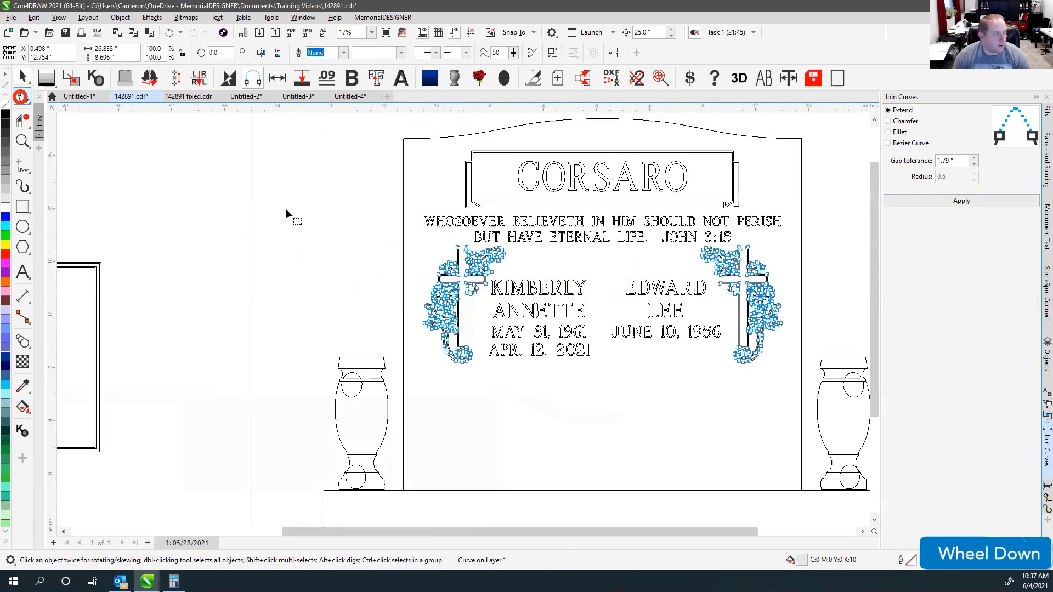
drag(257, 222, 812, 373)
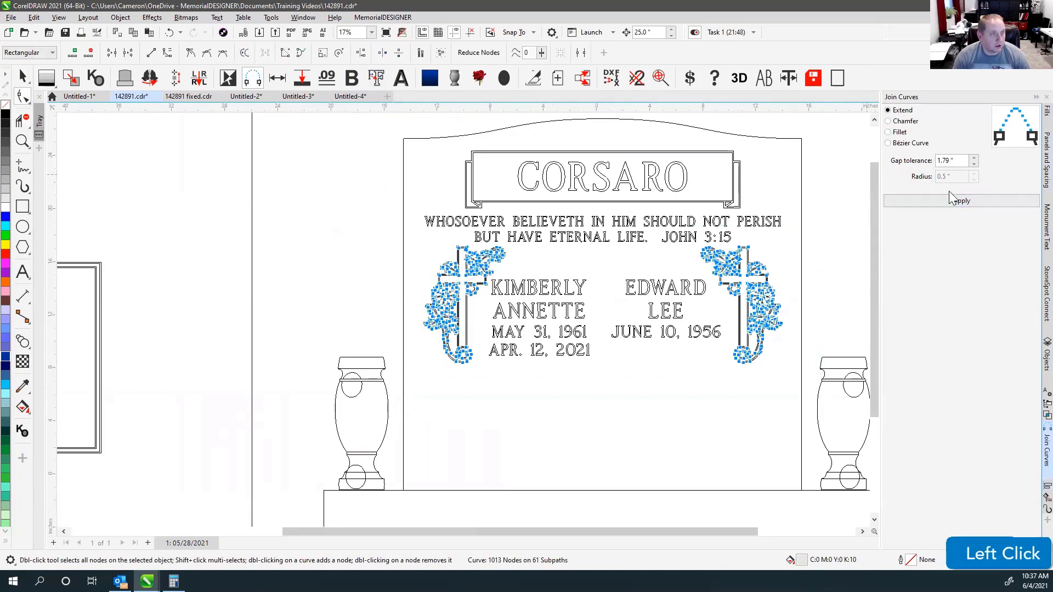
click(959, 201)
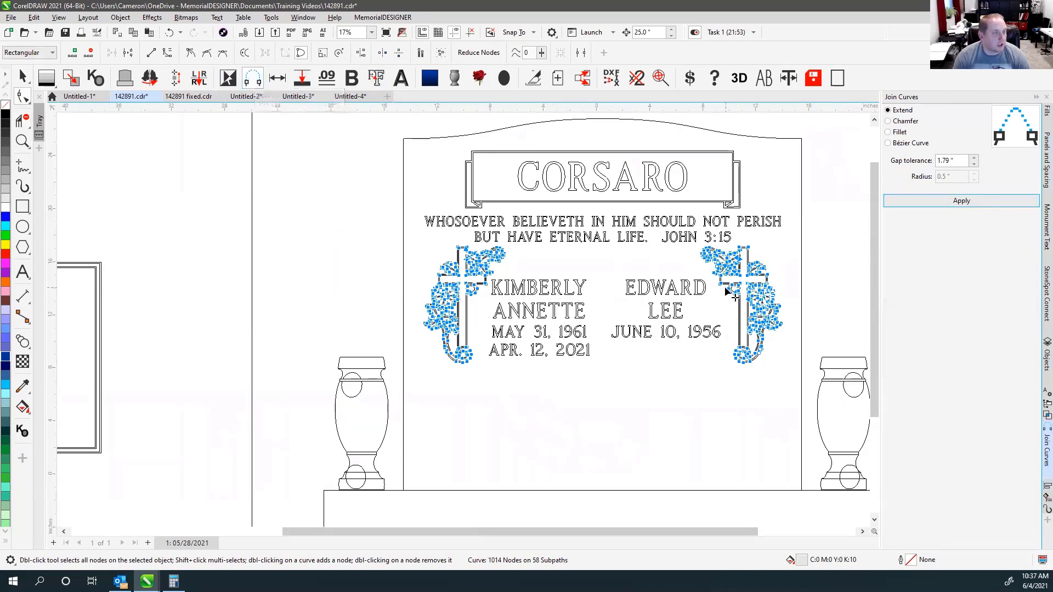
scroll(439, 285, up, 3)
click(430, 269)
Toggle the granite preview and fit the whole design in view.
scroll(433, 274, up, 3)
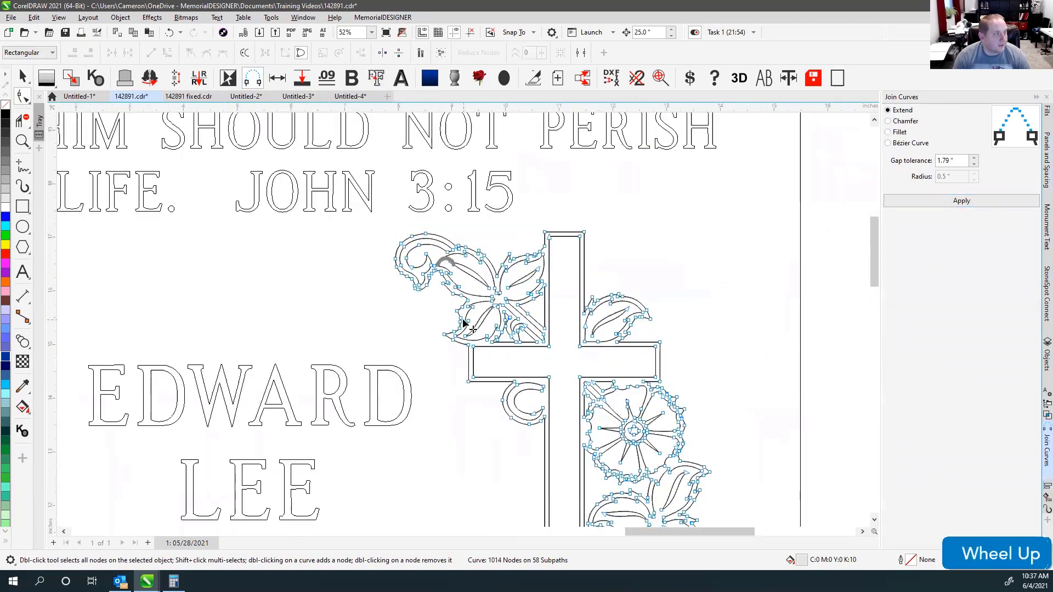
key(v)
key(v)
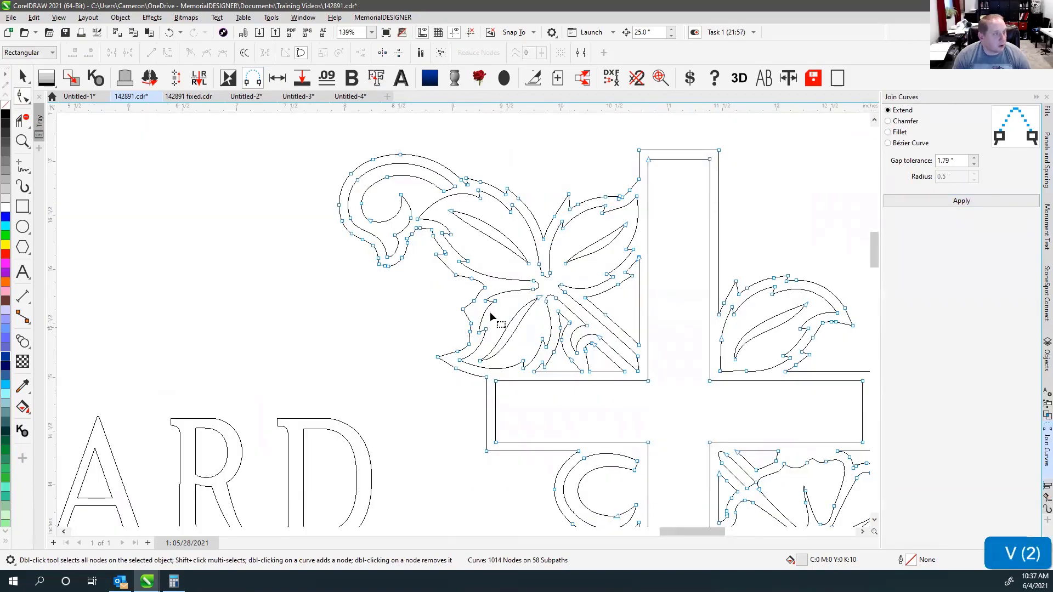
scroll(520, 420, down, 2)
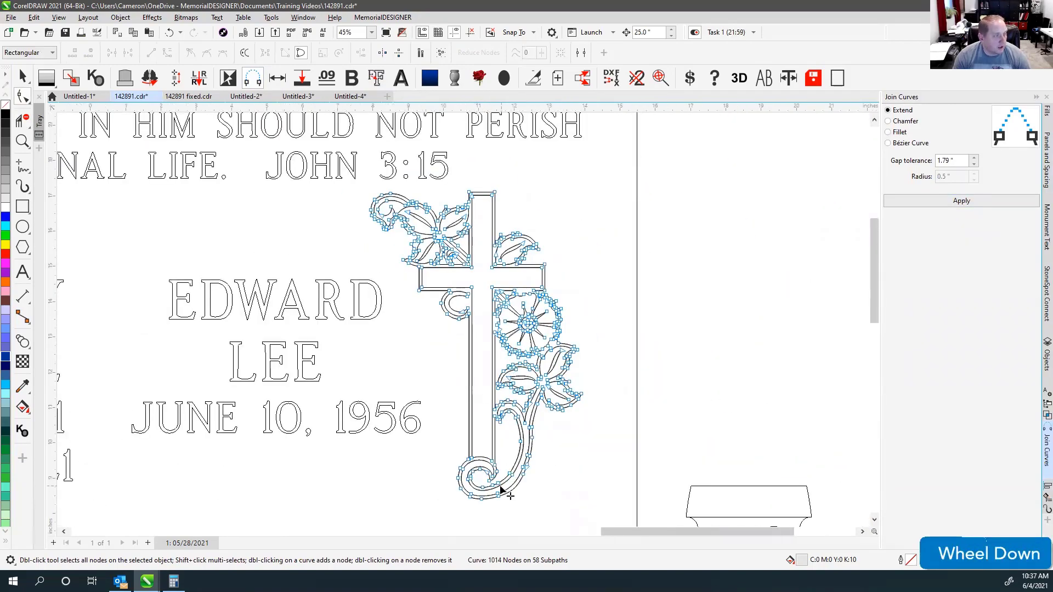
scroll(462, 322, up, 1)
scroll(460, 247, up, 1)
scroll(393, 272, down, 1)
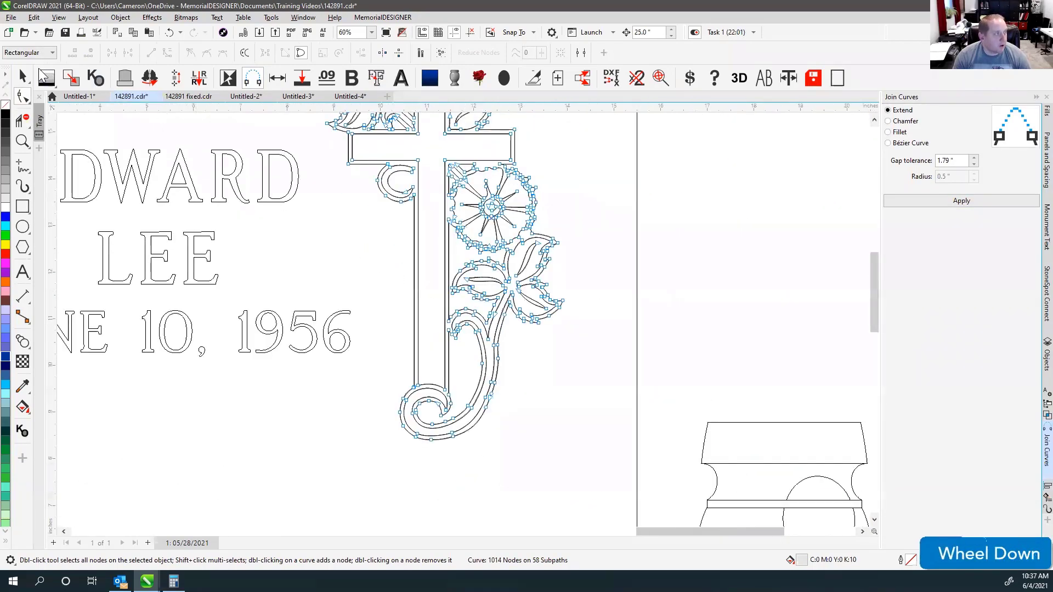
click(22, 76)
key(F4)
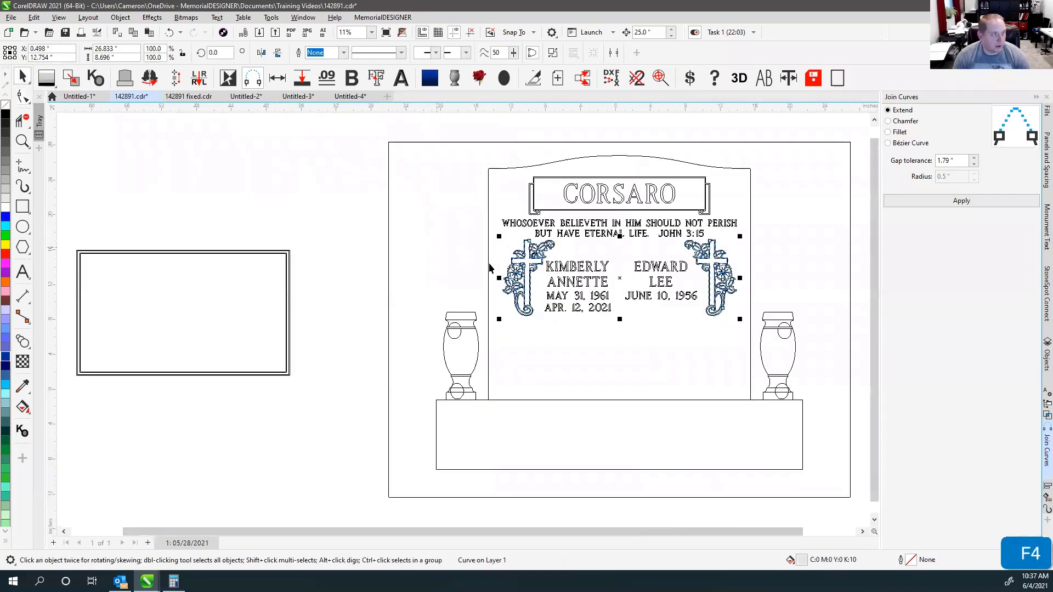
scroll(462, 318, up, 2)
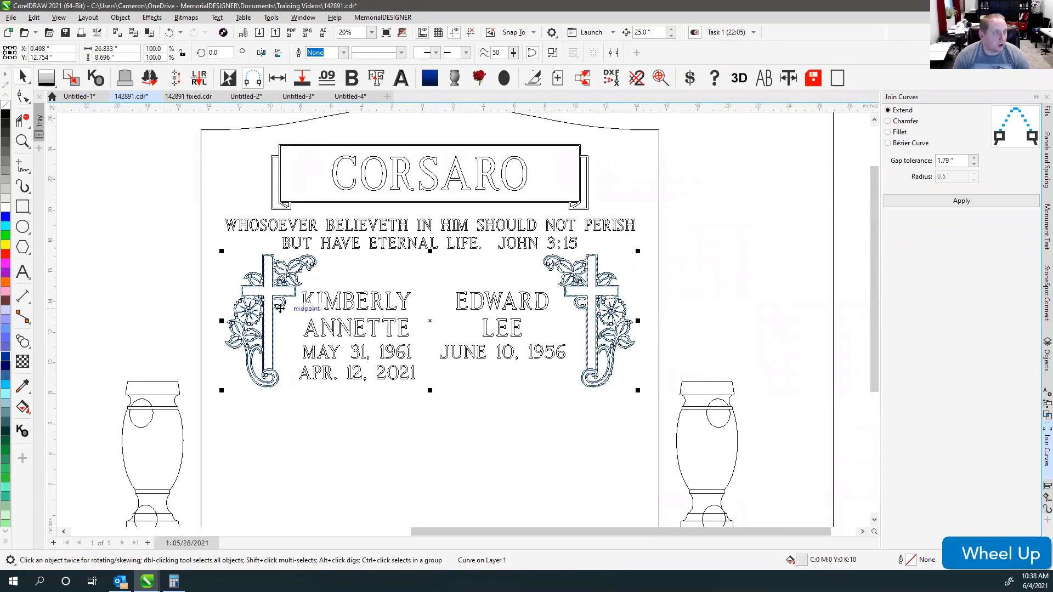
click(661, 77)
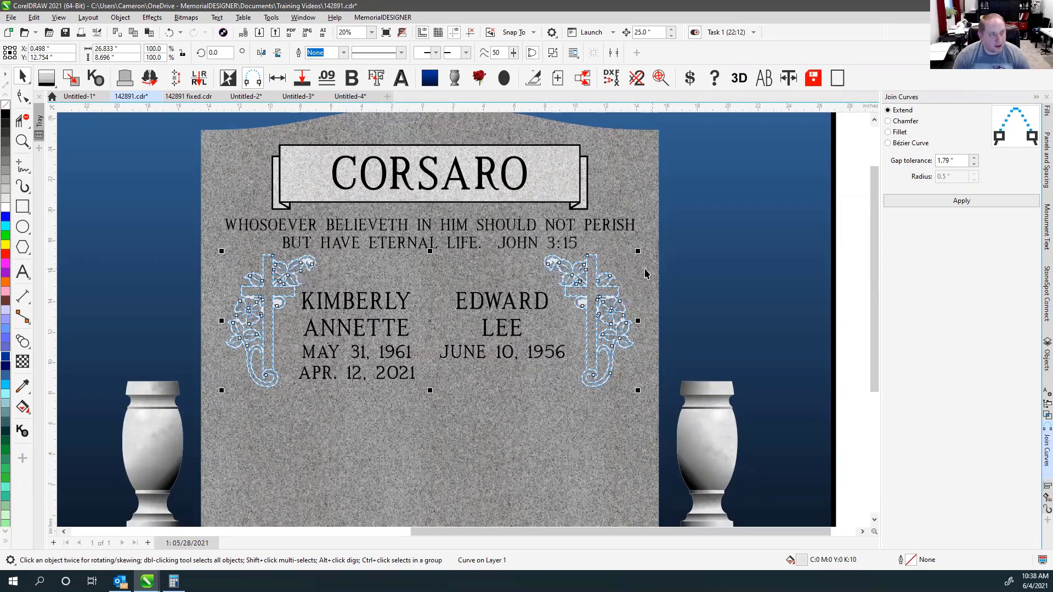
Delete the stray node on the right ornament's scroll curve, then fit the whole monument in view.
click(659, 82)
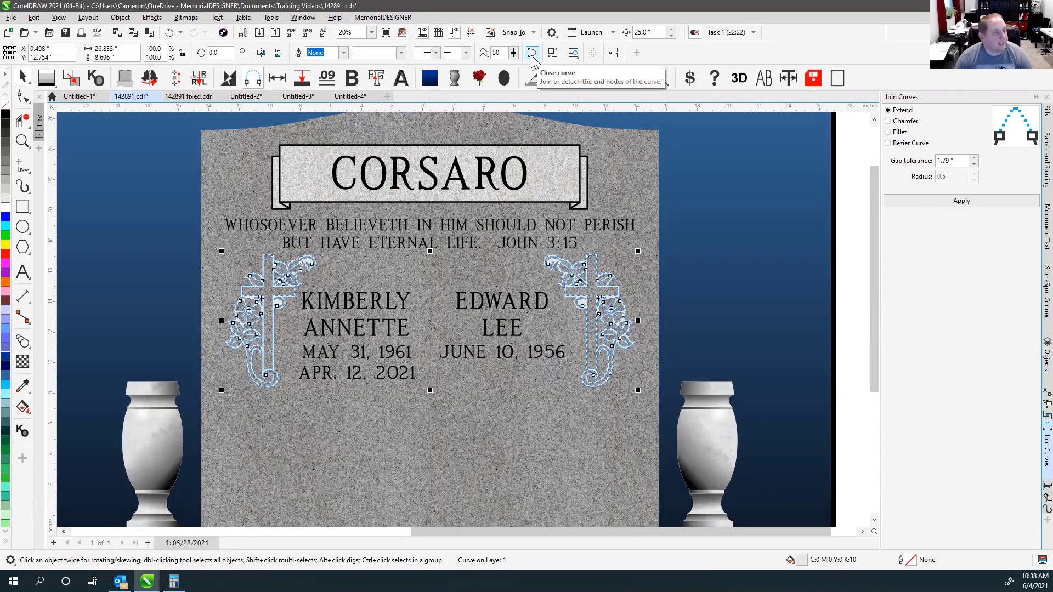
click(22, 97)
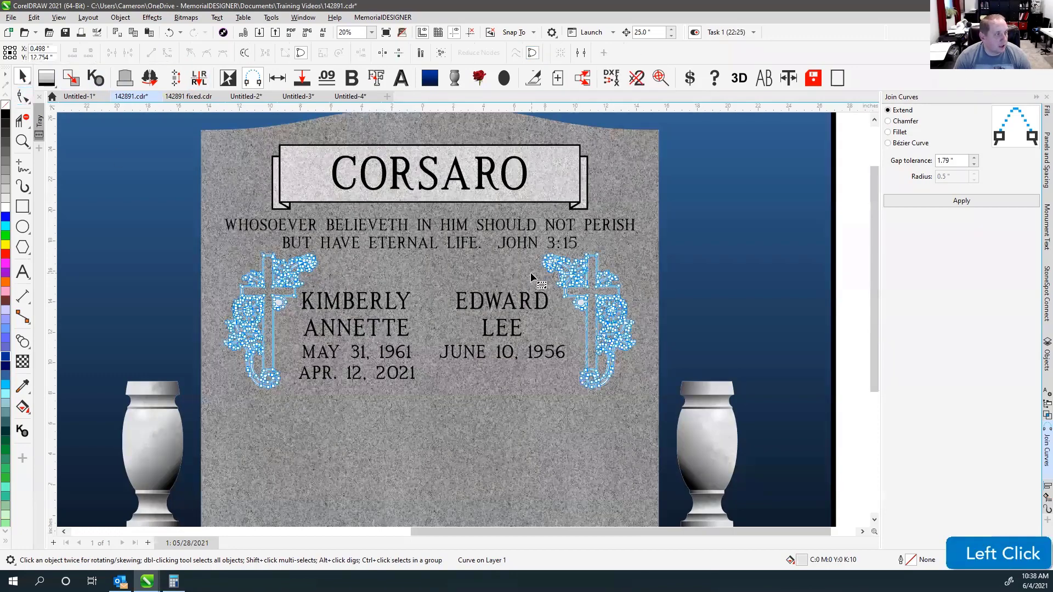
scroll(462, 318, up, 2)
scroll(462, 318, up, 3)
scroll(462, 321, up, 2)
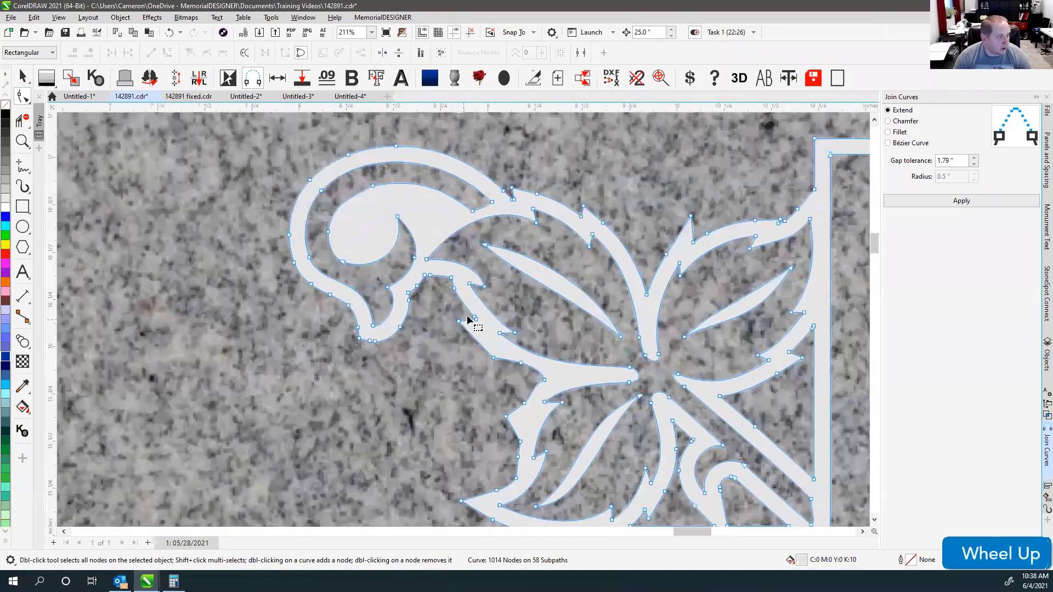
click(440, 277)
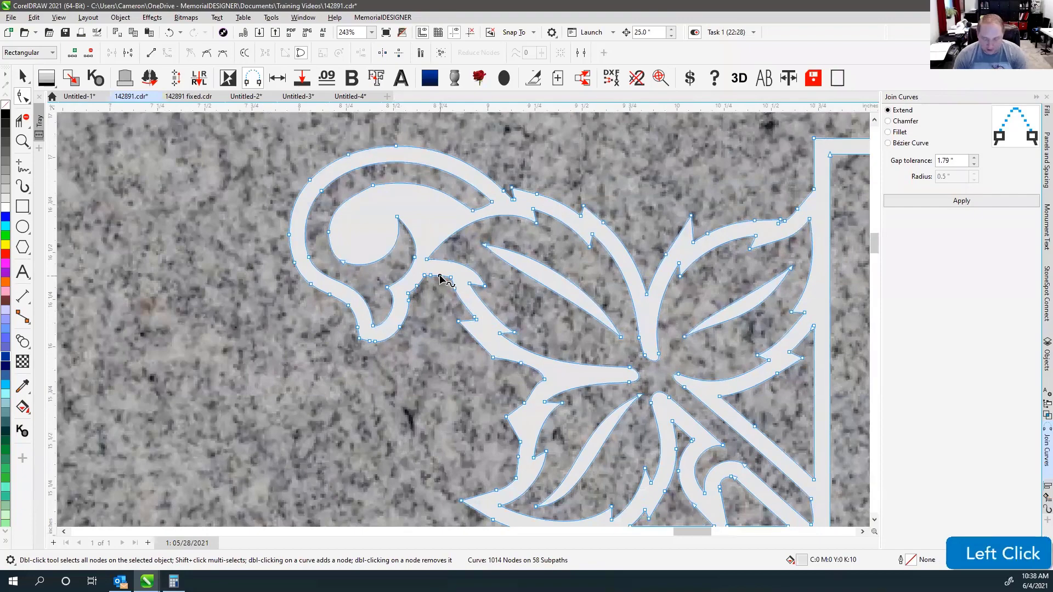
key(Delete)
scroll(444, 282, down, 2)
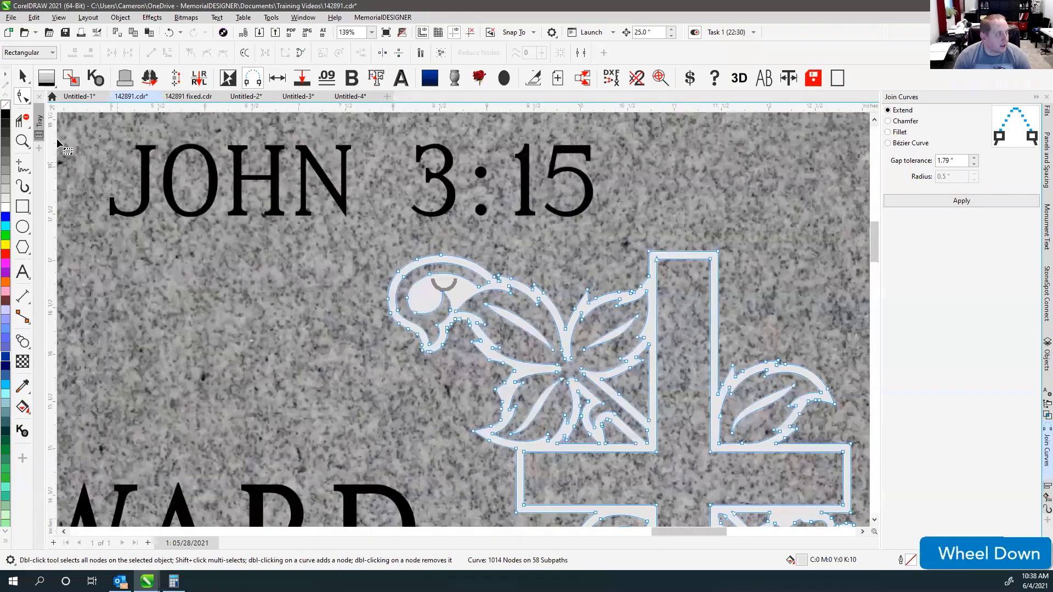
click(23, 76)
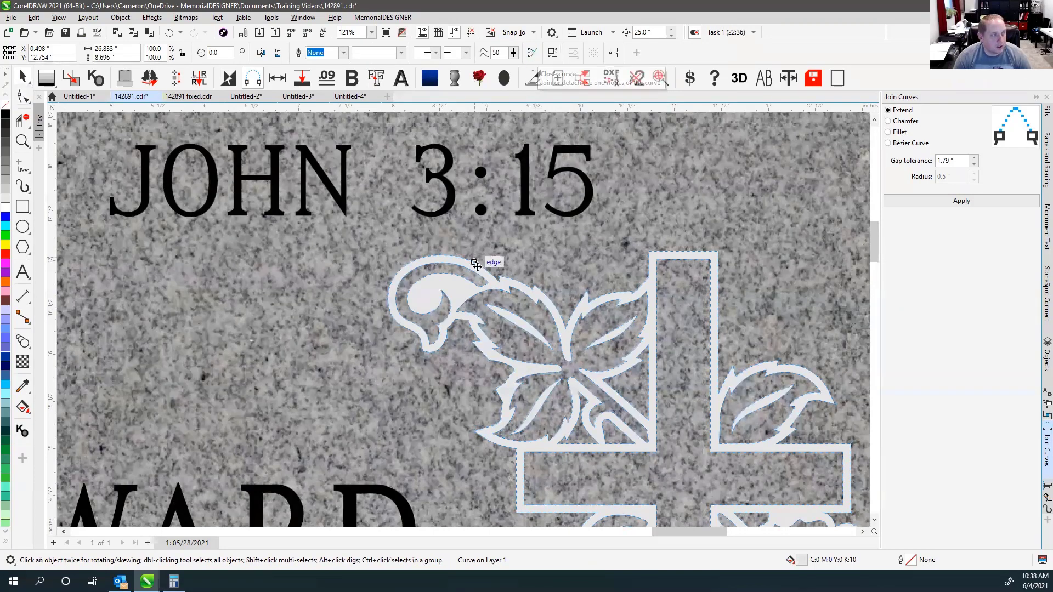
scroll(494, 189, down, 2)
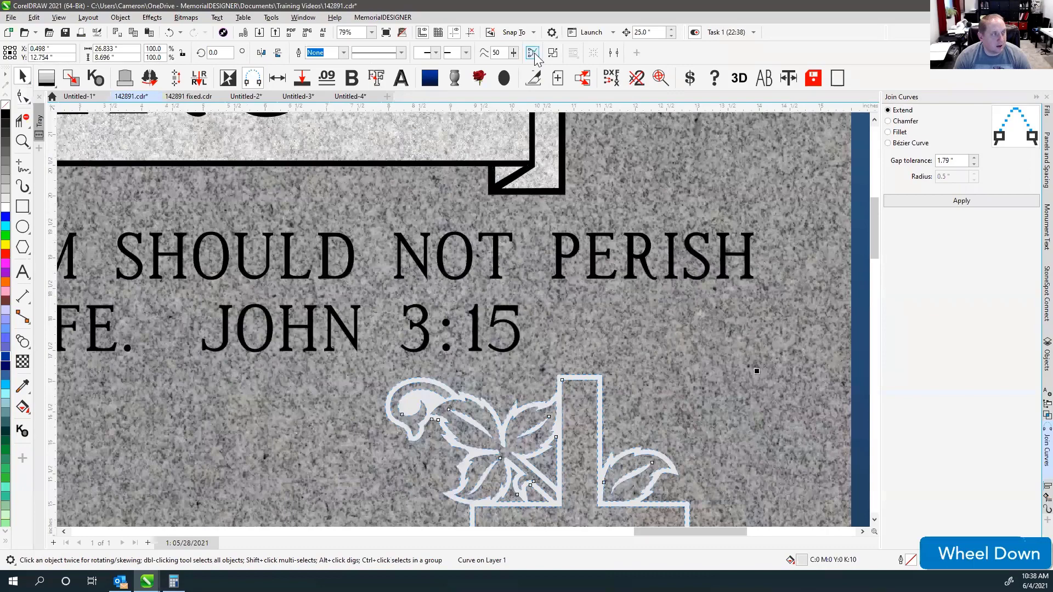
key(F4)
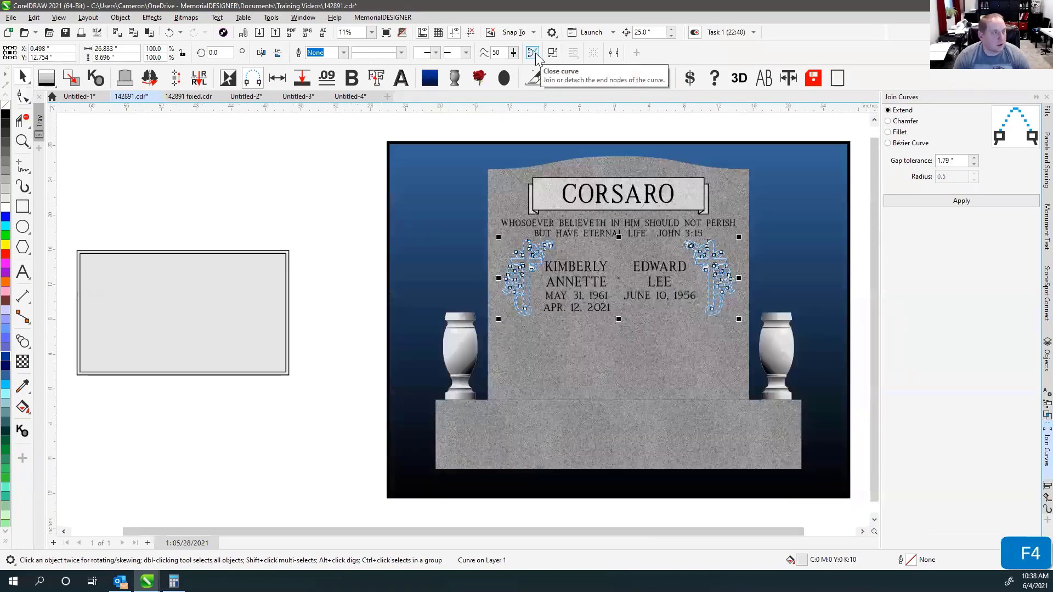
scroll(642, 268, up, 3)
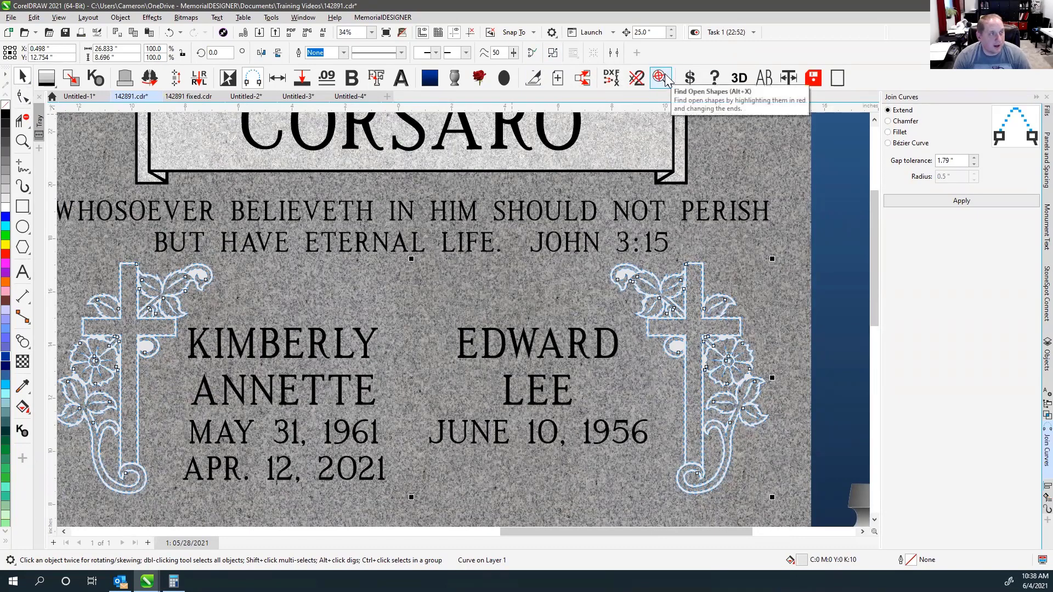
Highlight open shapes, close the ornament curve's gap, and remove its red outline.
click(663, 79)
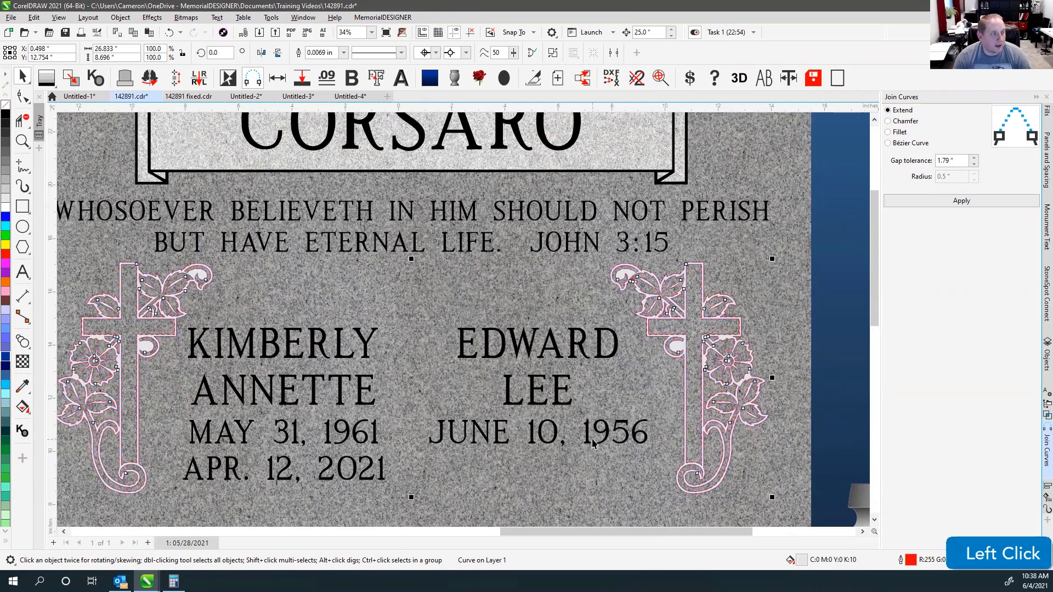
scroll(640, 296, up, 6)
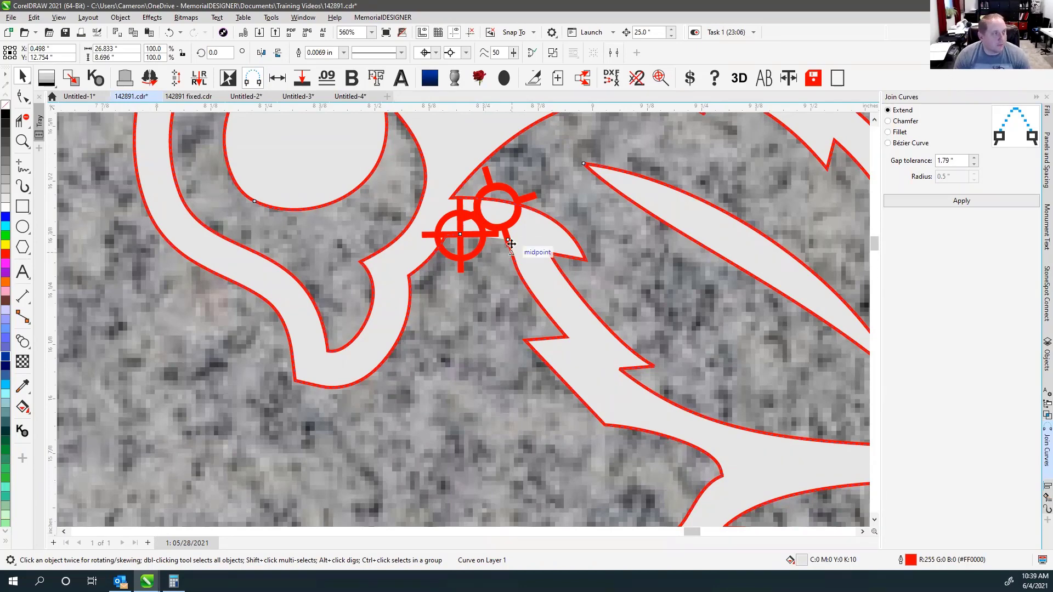
click(532, 53)
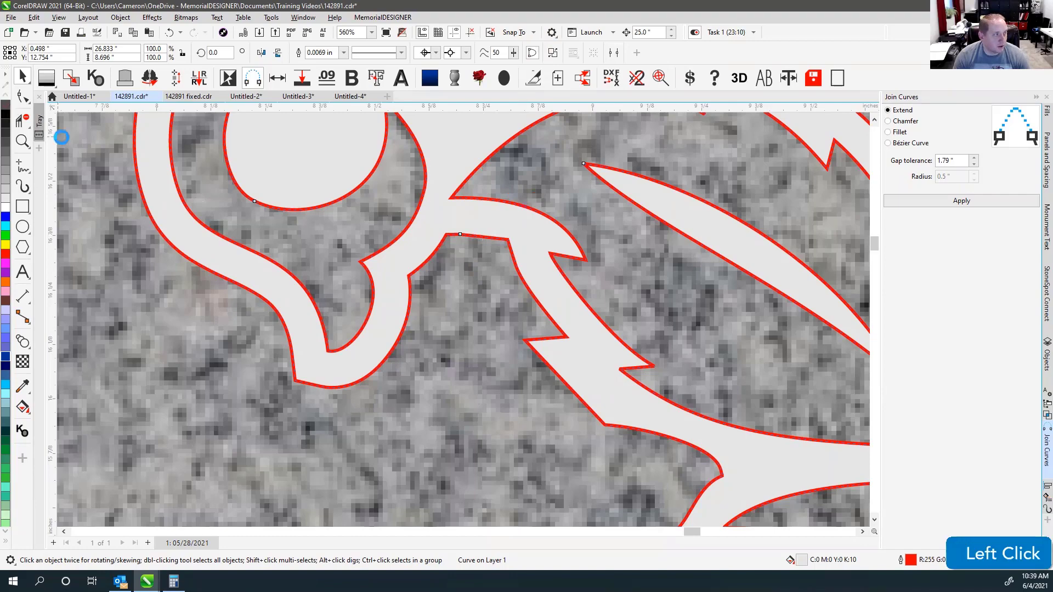
right_click(7, 105)
key(F4)
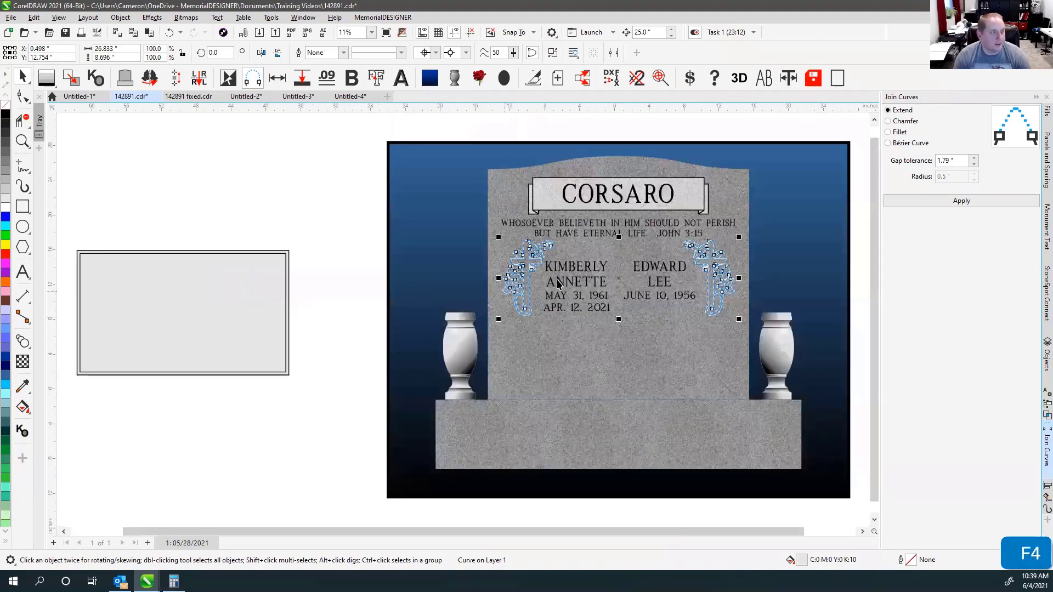
scroll(555, 286, up, 1)
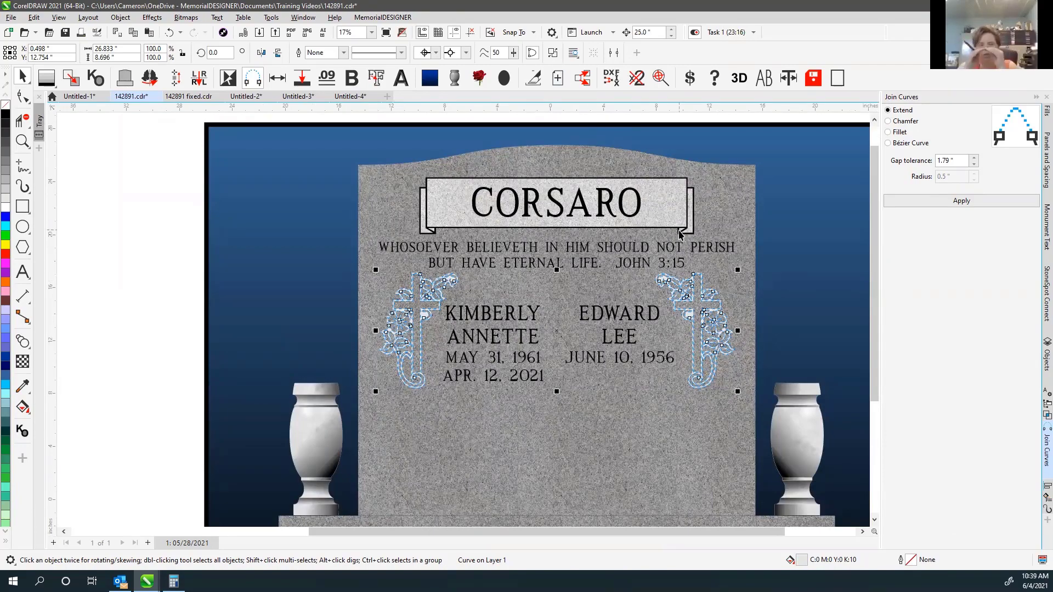
scroll(462, 324, up, 4)
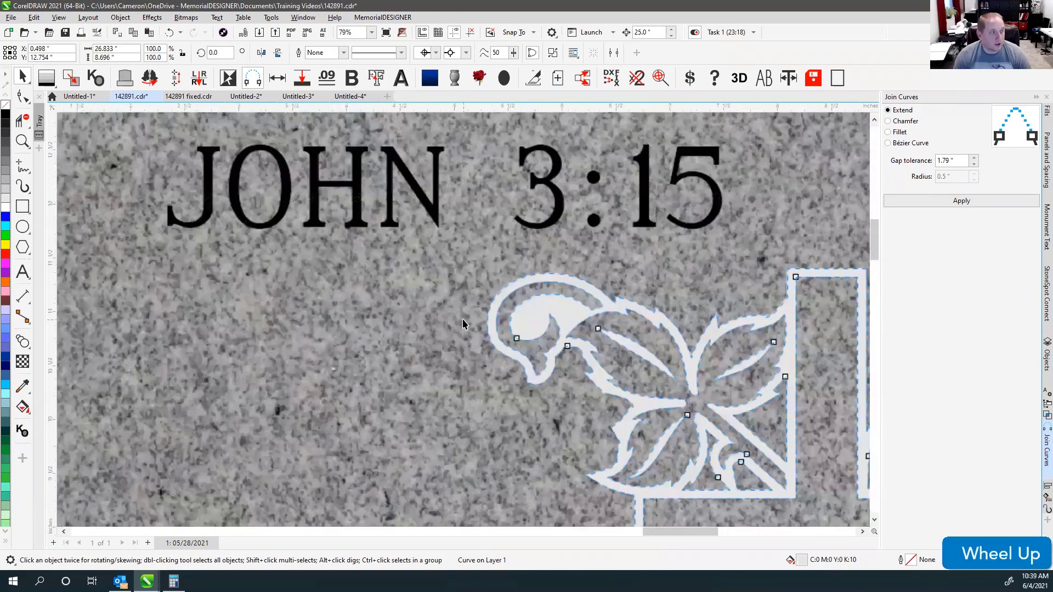
Retry closing the leaf hook by moving its end node, then undo the closing and recent ornament changes.
key(ctrl+z)
scroll(576, 354, up, 1)
drag(466, 318, 420, 317)
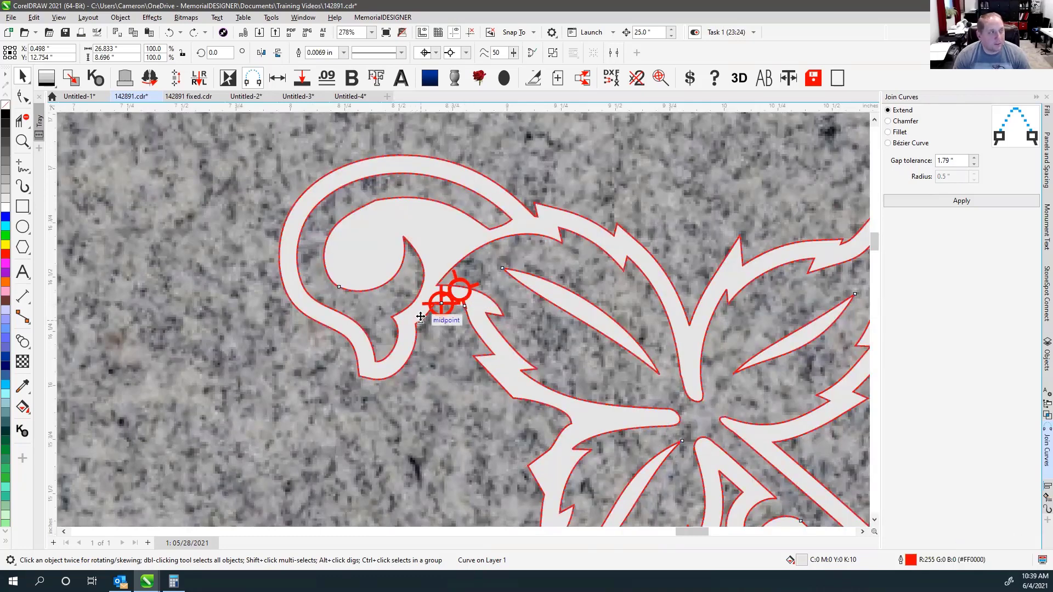
click(531, 53)
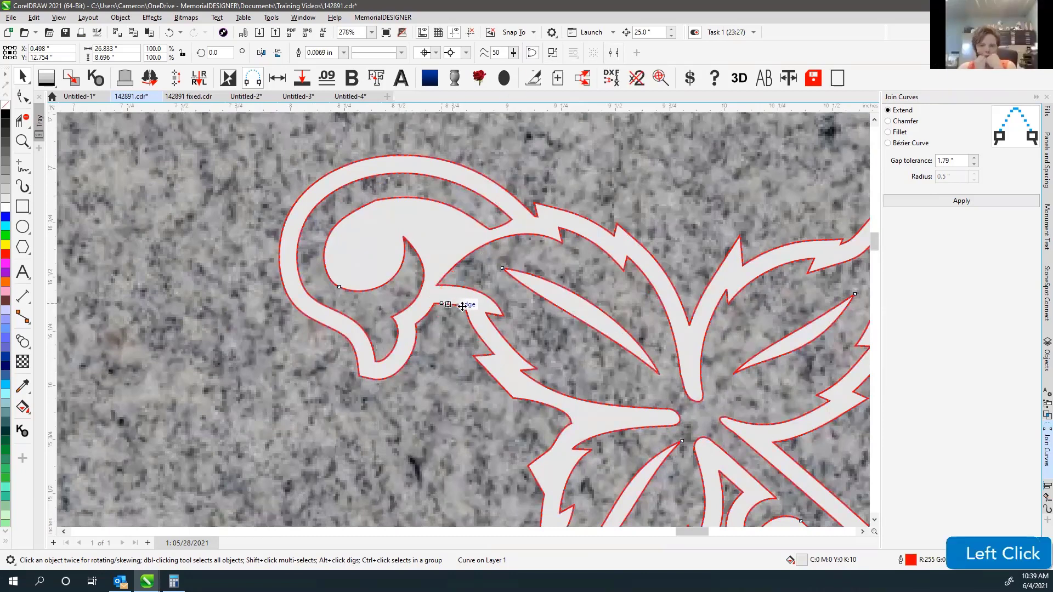
key(ctrl+z)
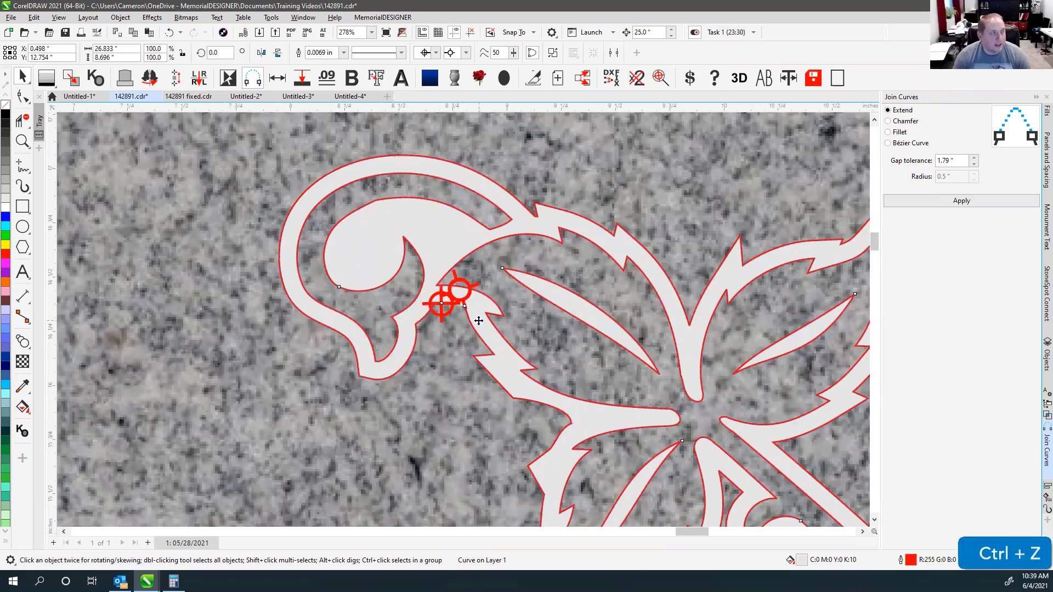
scroll(456, 310, down, 3)
scroll(463, 323, down, 4)
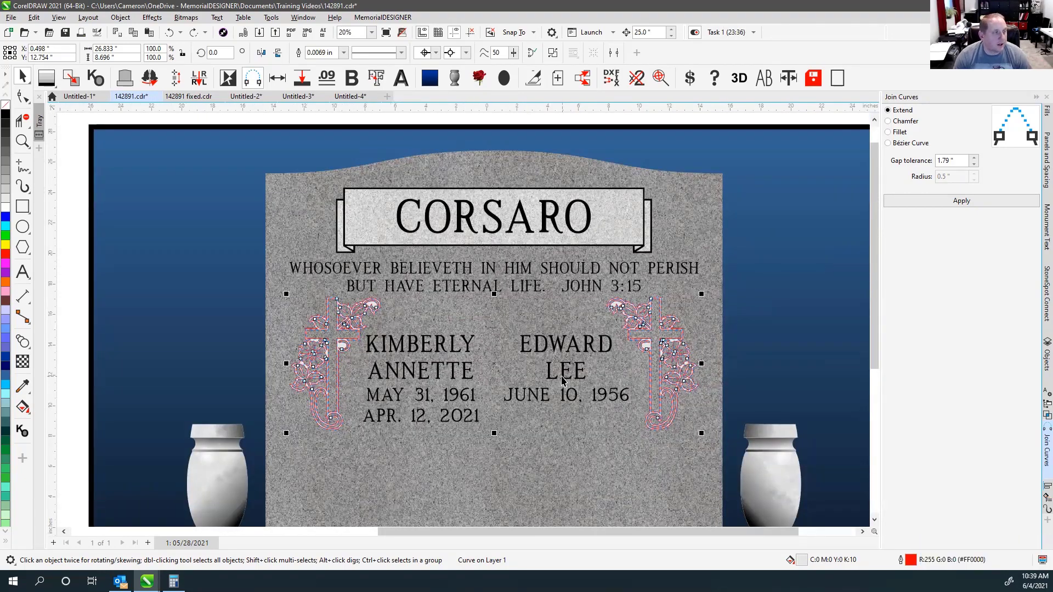
key(ctrl+z)
key(ctrl+z)
key(ctrl+z)
key(ctrl+z)
key(ctrl+z)
key(ctrl+z)
key(ctrl+z)
key(ctrl+z)
key(ctrl+z)
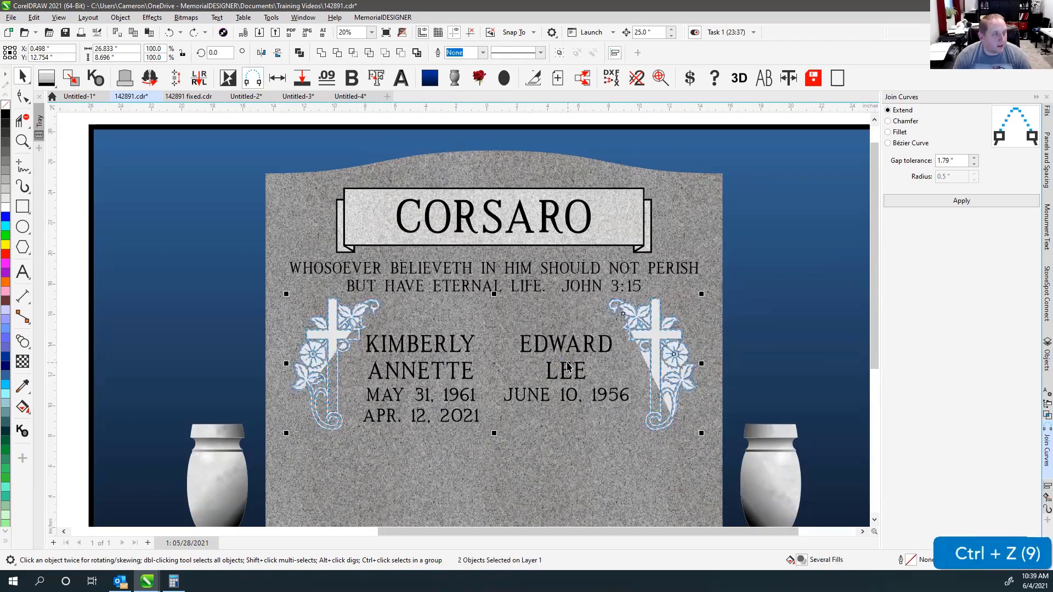
key(ctrl+shift+z)
key(ctrl+shift+z)
key(ctrl+shift+z)
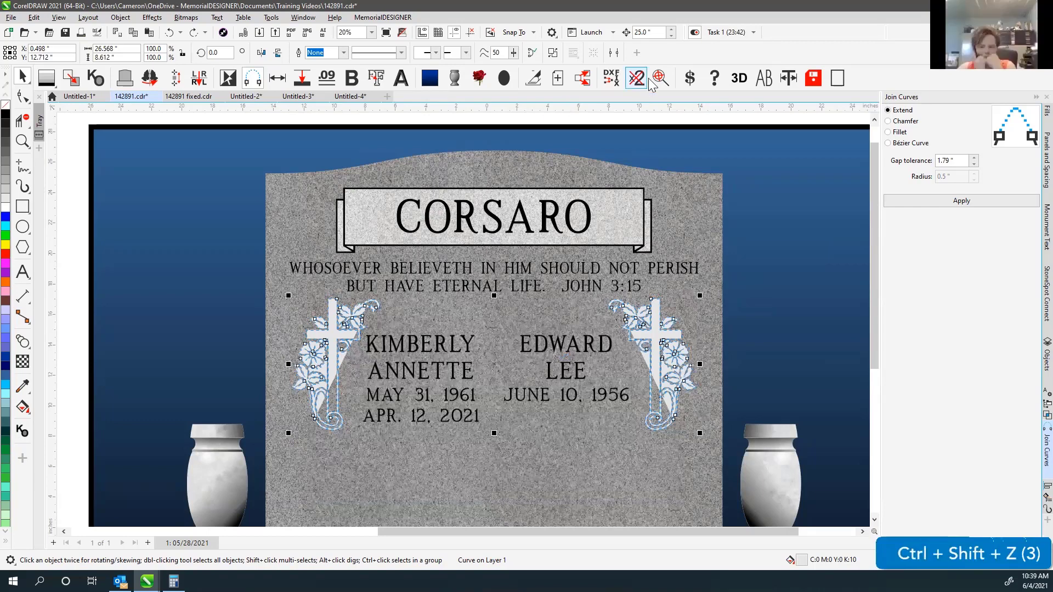
click(532, 53)
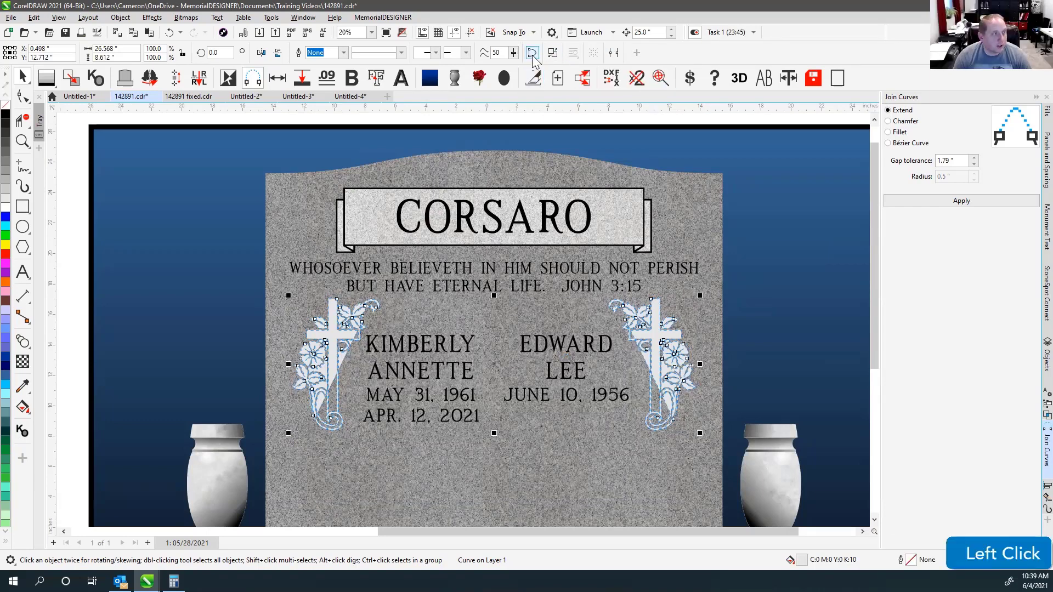
scroll(322, 404, up, 6)
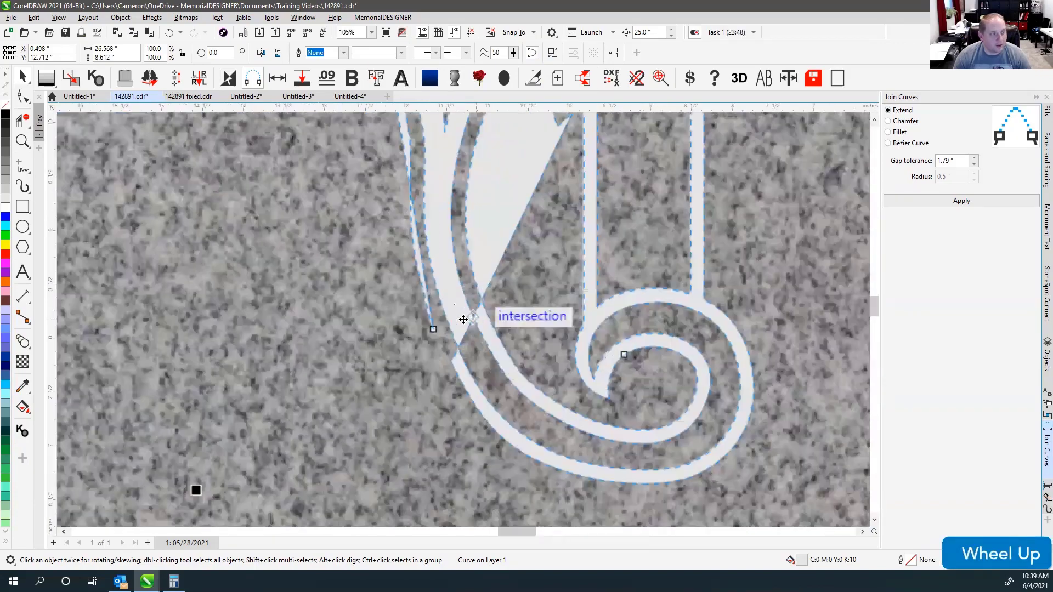
key(v)
key(v)
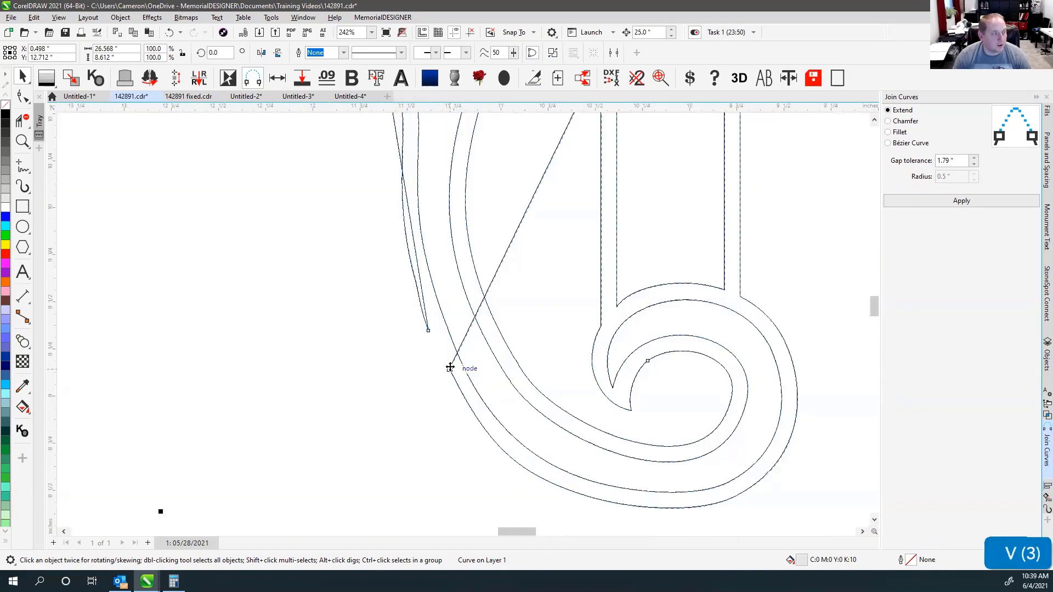
scroll(450, 368, down, 4)
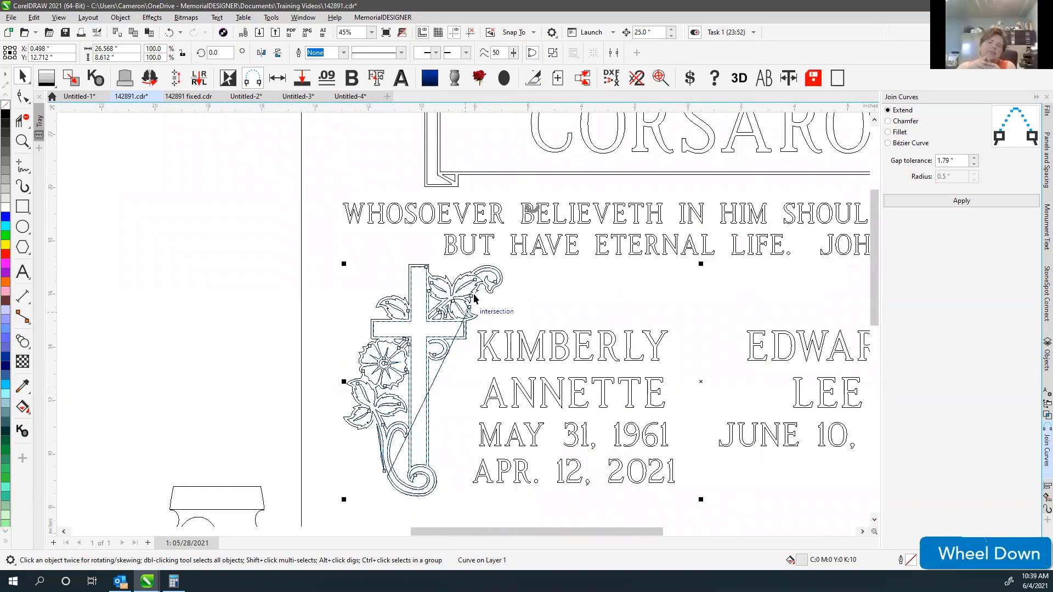
scroll(462, 319, up, 1)
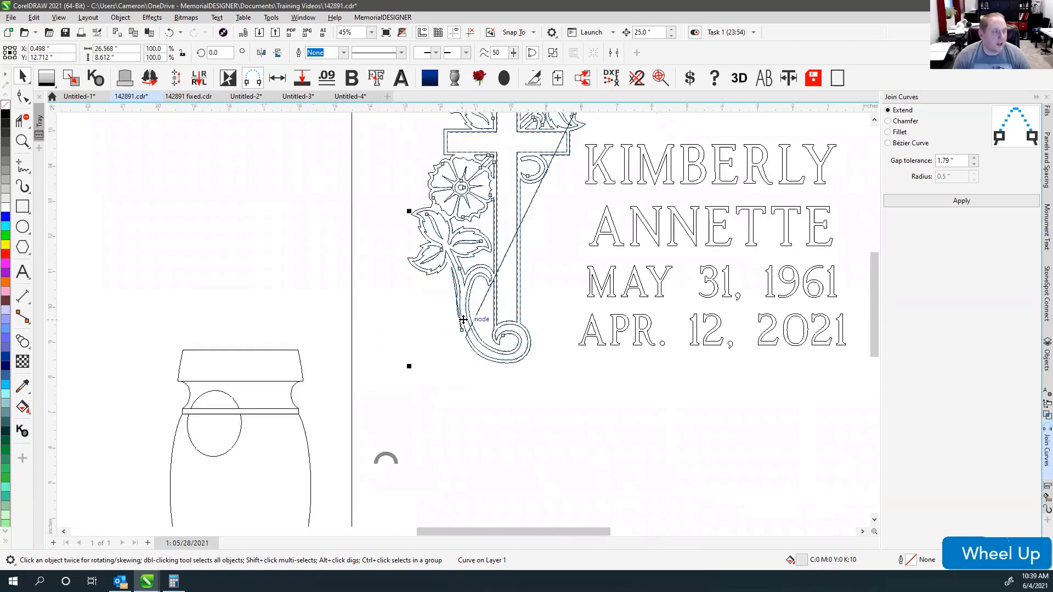
scroll(463, 313, up, 1)
scroll(462, 274, up, 2)
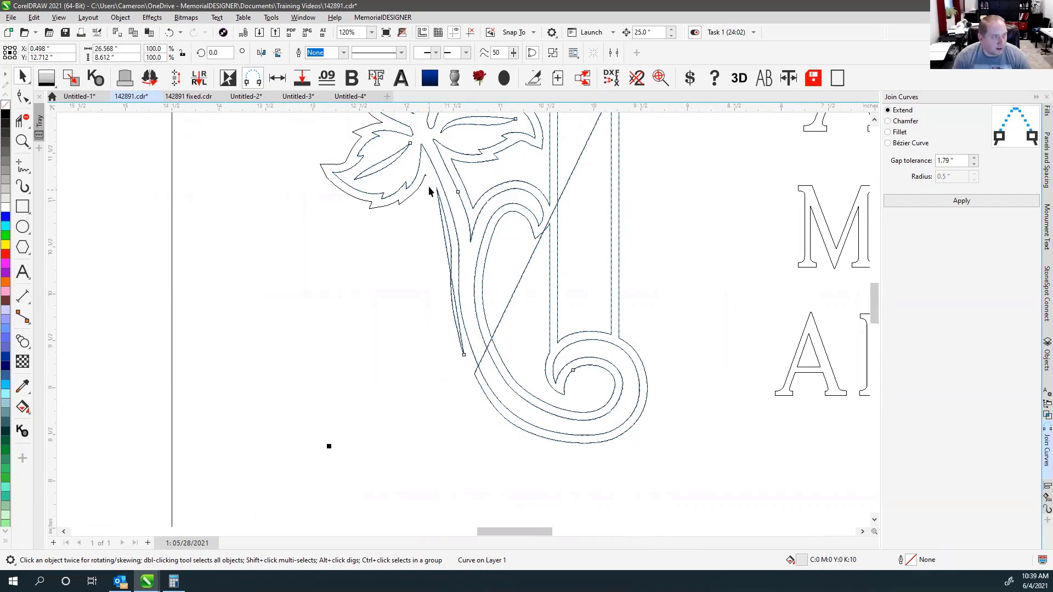
key(ctrl+z)
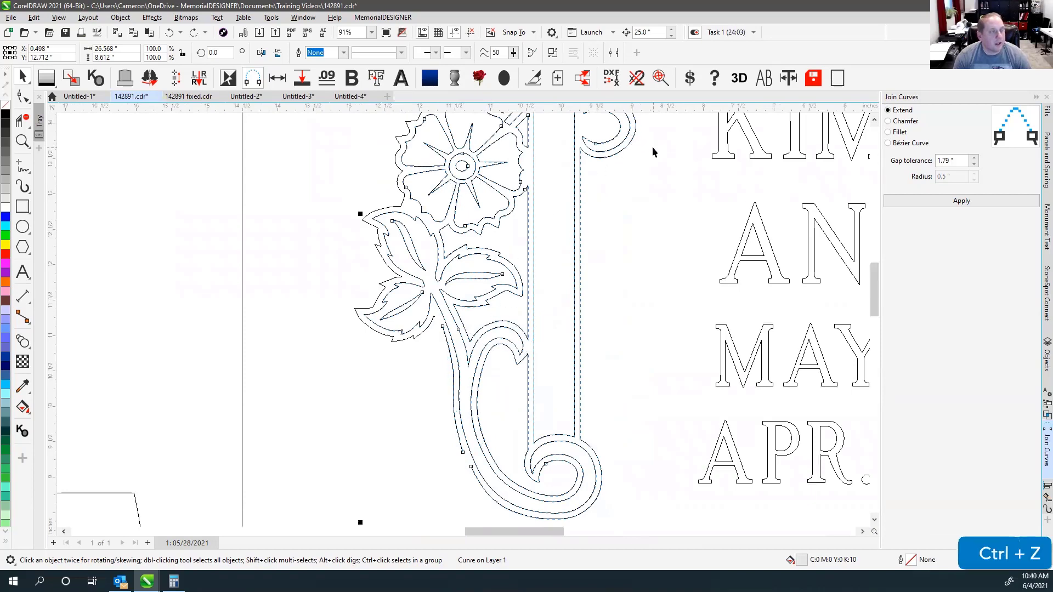
scroll(647, 149, down, 2)
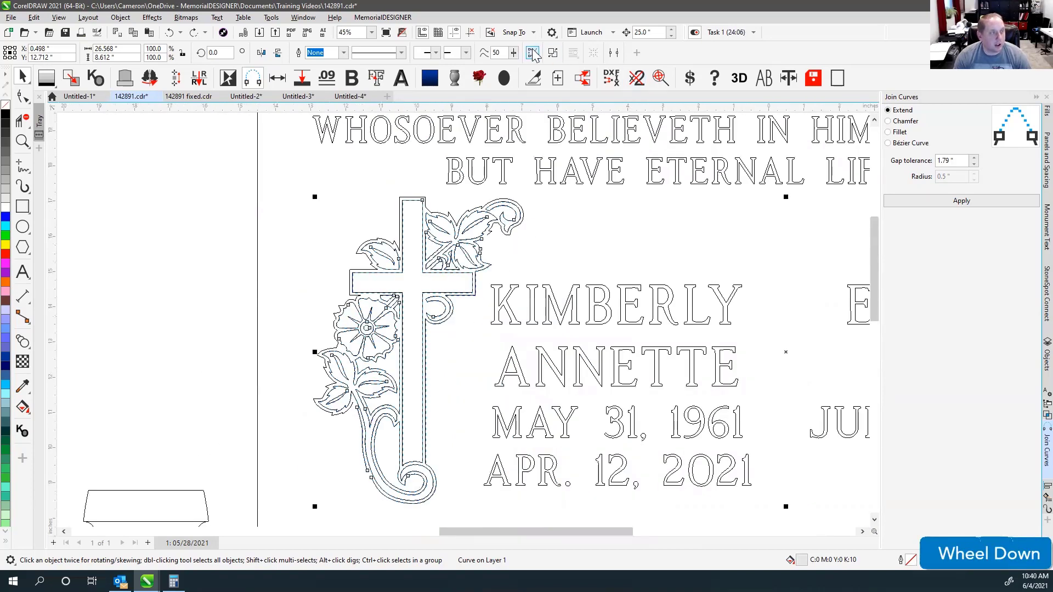
scroll(462, 319, down, 1)
scroll(462, 324, down, 1)
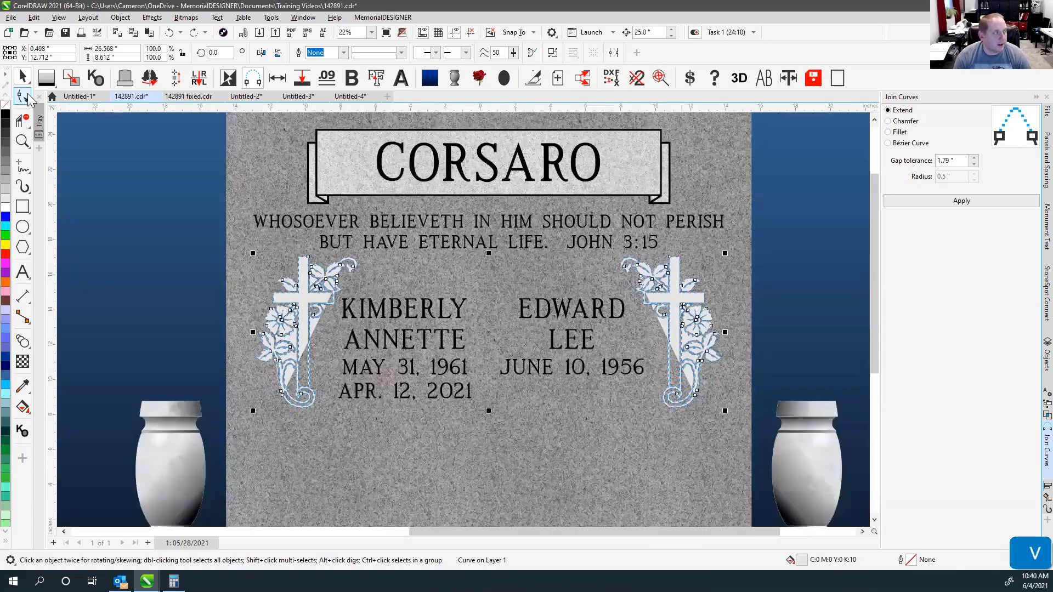
Marquee all nodes of both cross ornaments and apply Join Curves.
click(29, 98)
drag(203, 219, 831, 391)
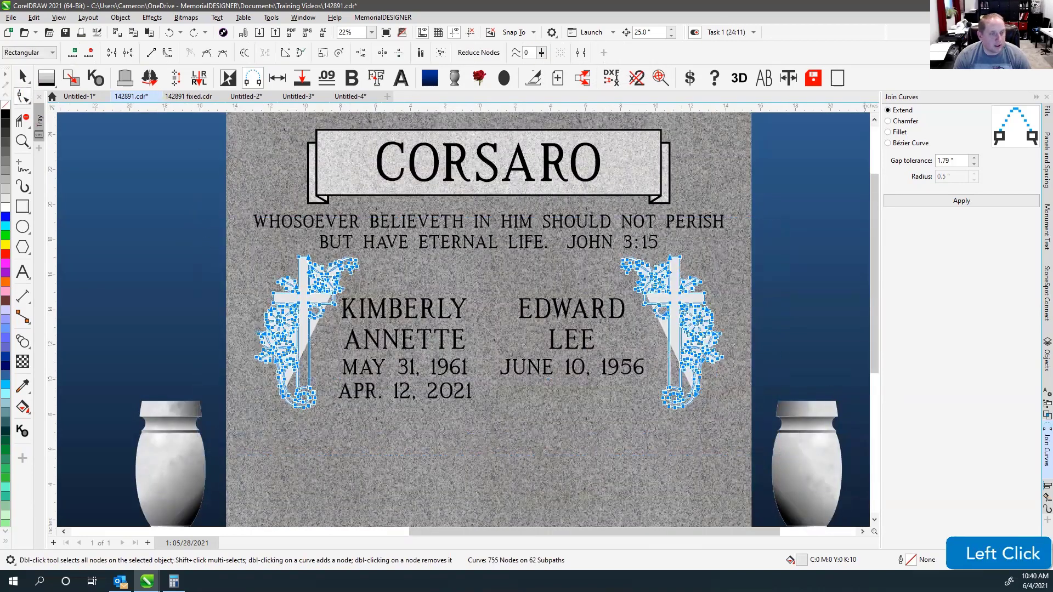
click(945, 199)
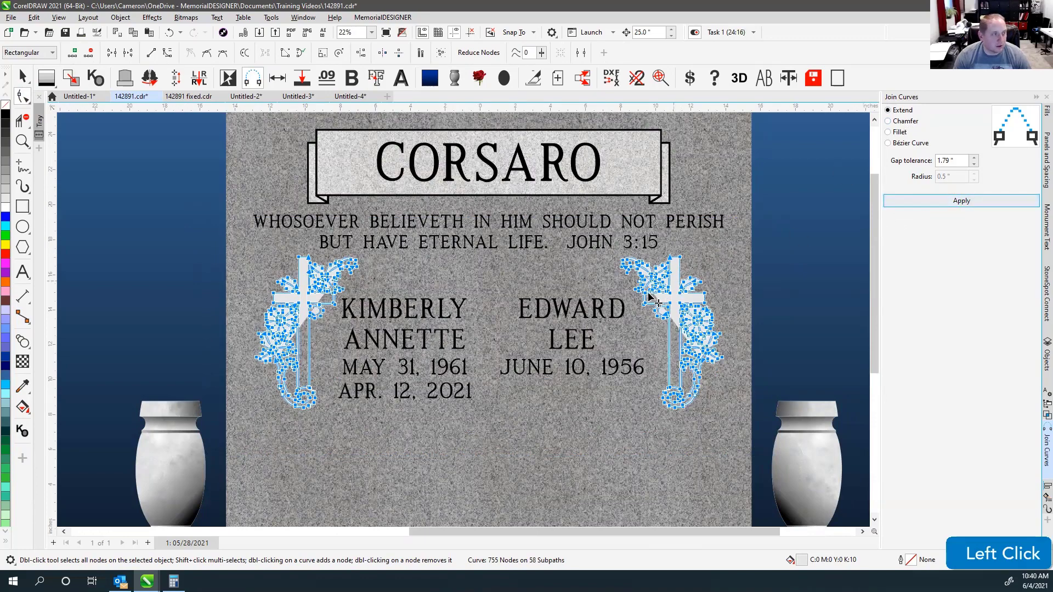
scroll(648, 296, up, 4)
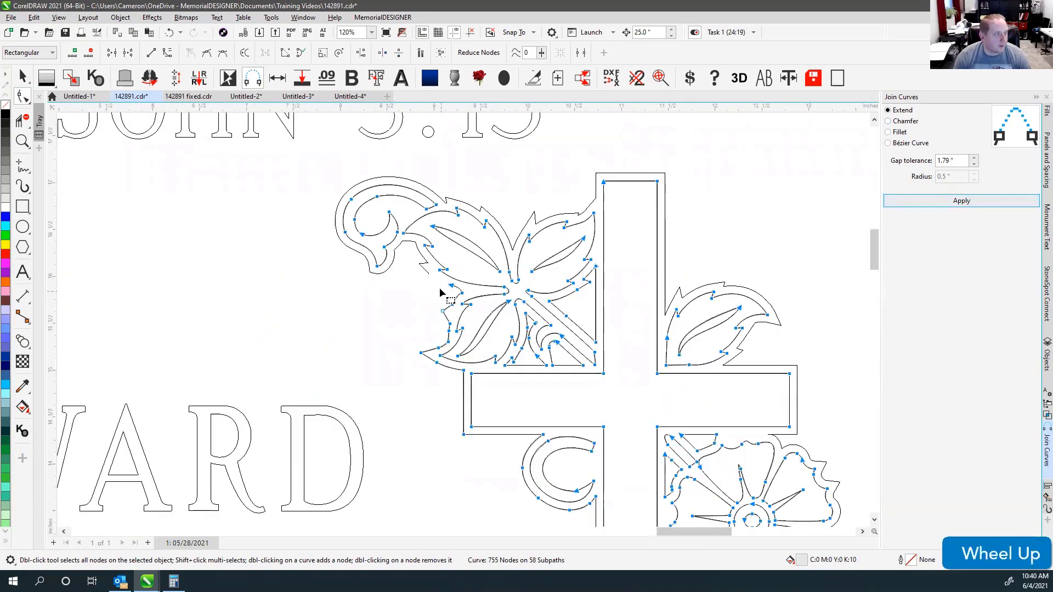
shift+click(432, 281)
scroll(376, 326, down, 3)
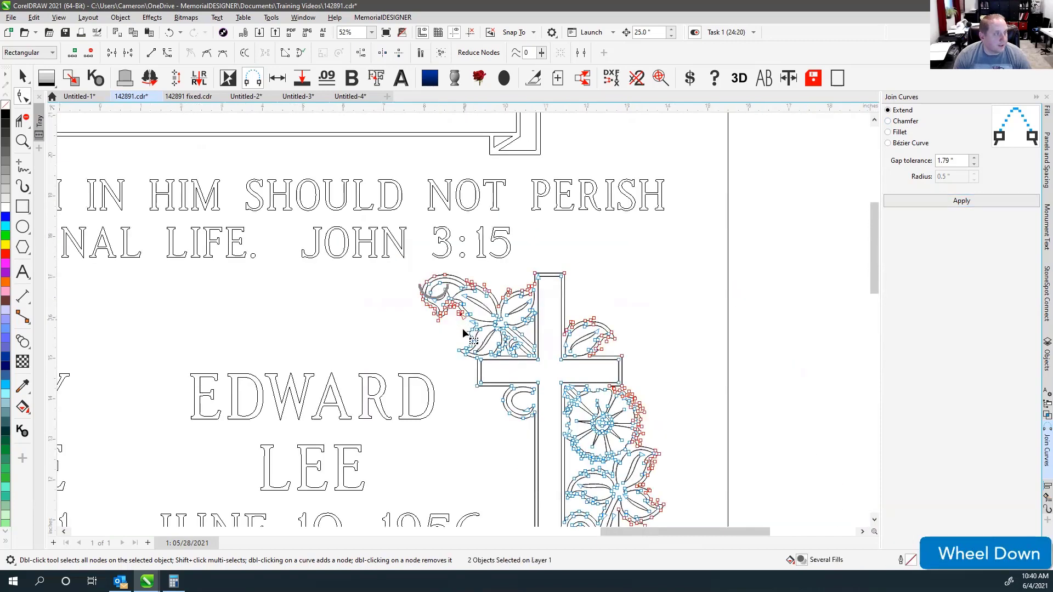
Select the left cross's outer curve together with its inner leaf curve for node editing.
click(22, 75)
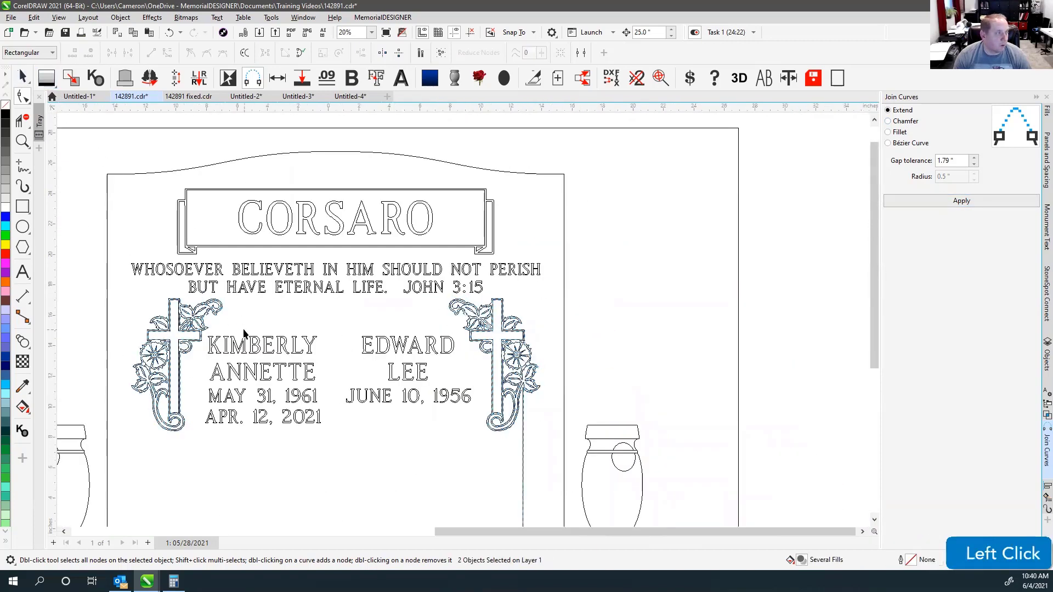
click(209, 320)
scroll(208, 320, up, 5)
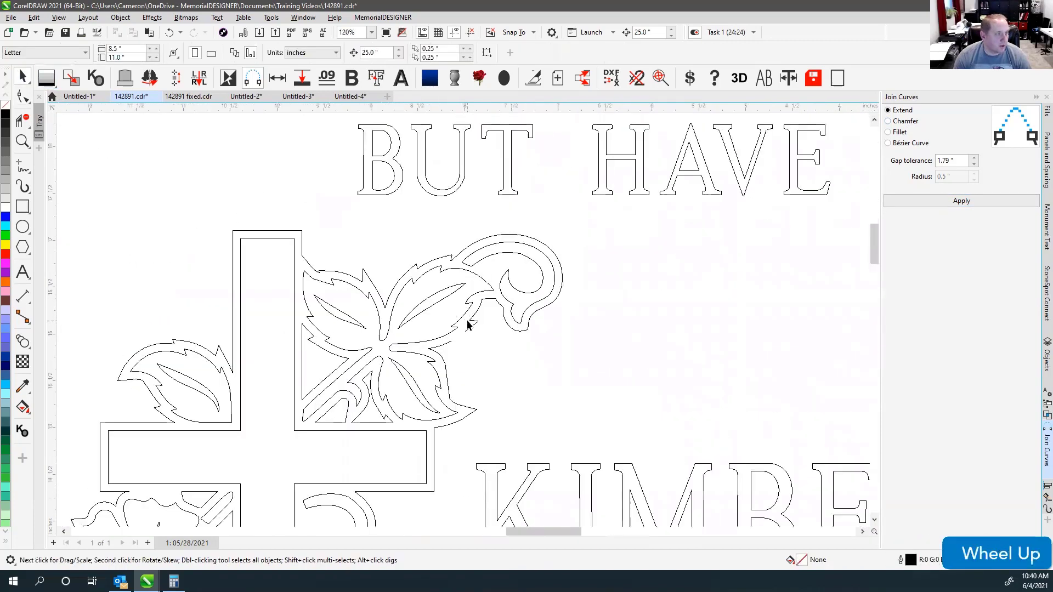
click(470, 319)
click(450, 335)
click(469, 323)
click(472, 328)
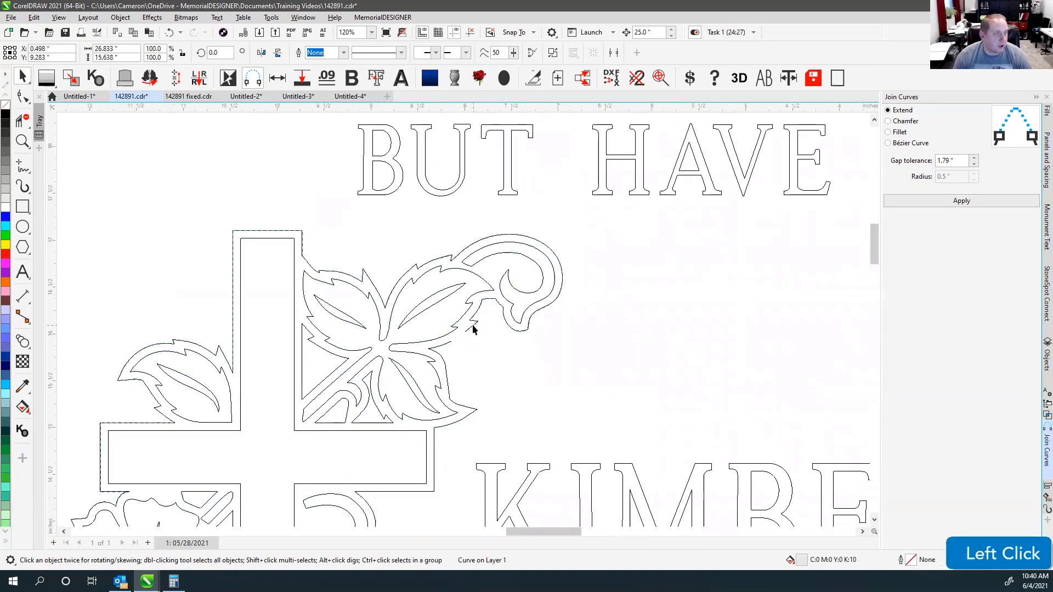
shift+click(448, 342)
click(24, 97)
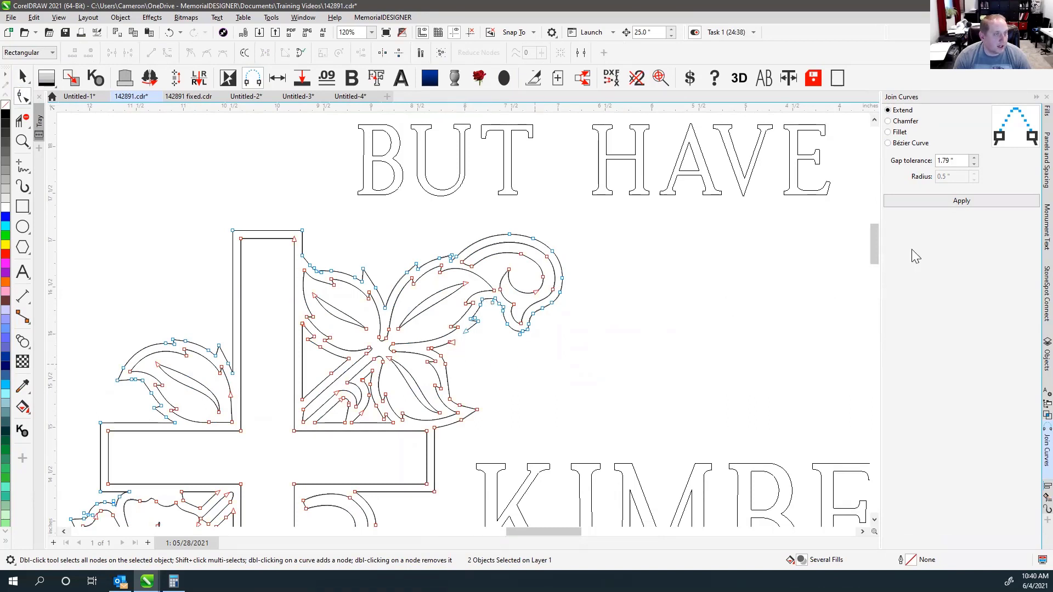
Join both ornaments' curves using the Chamfer method with 1.79" gap tolerance.
click(961, 201)
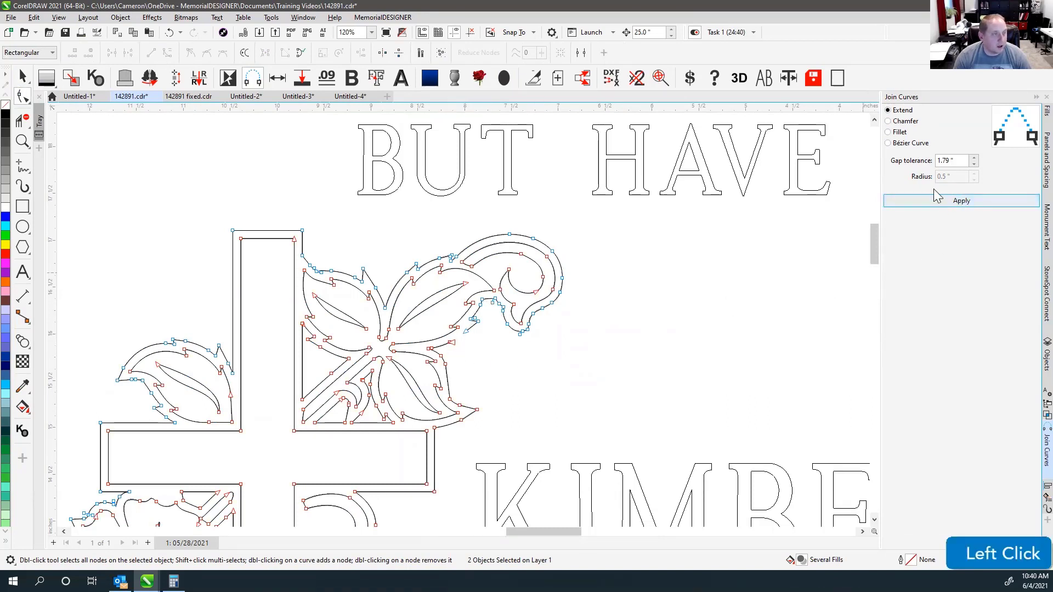
click(890, 121)
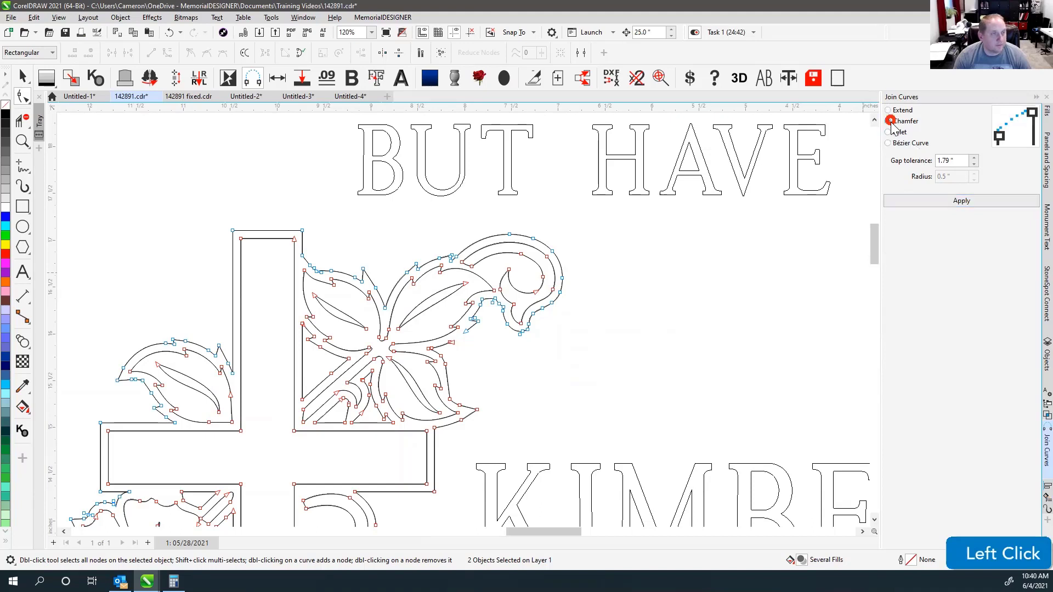
click(961, 161)
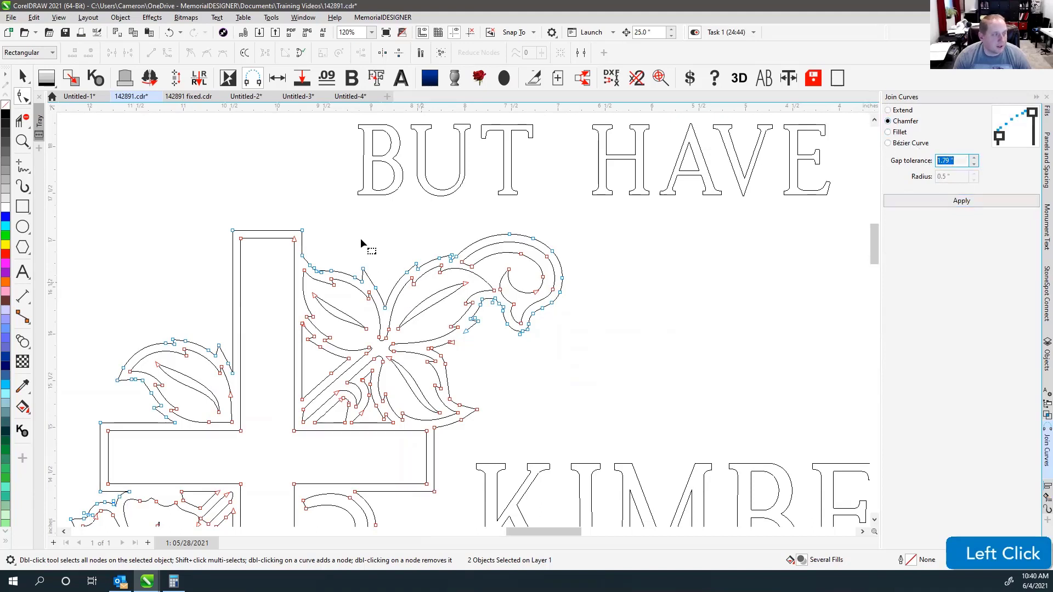
click(954, 201)
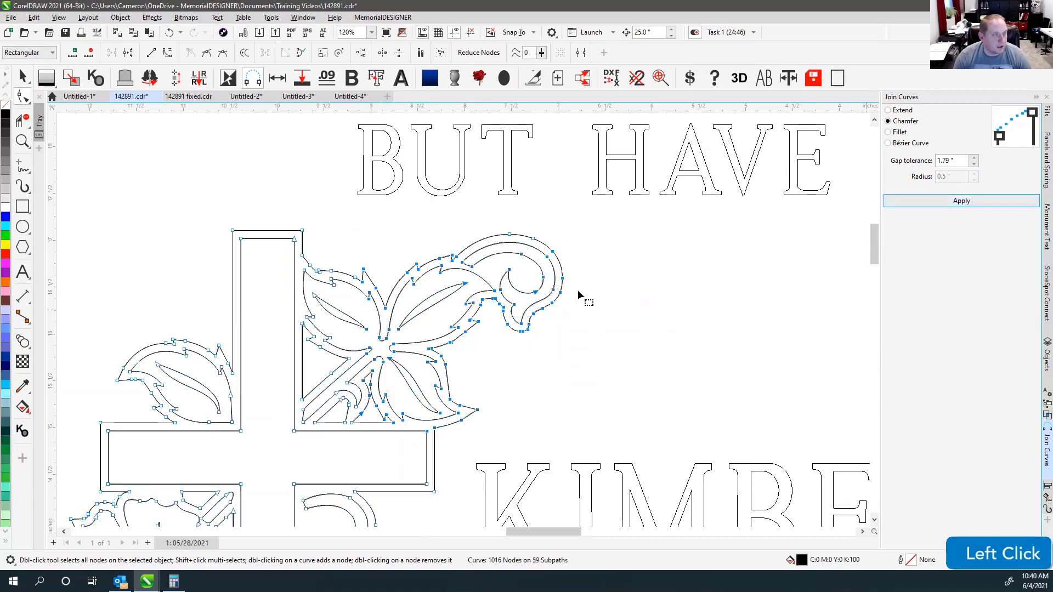
scroll(462, 318, down, 8)
drag(316, 269, 808, 467)
click(963, 200)
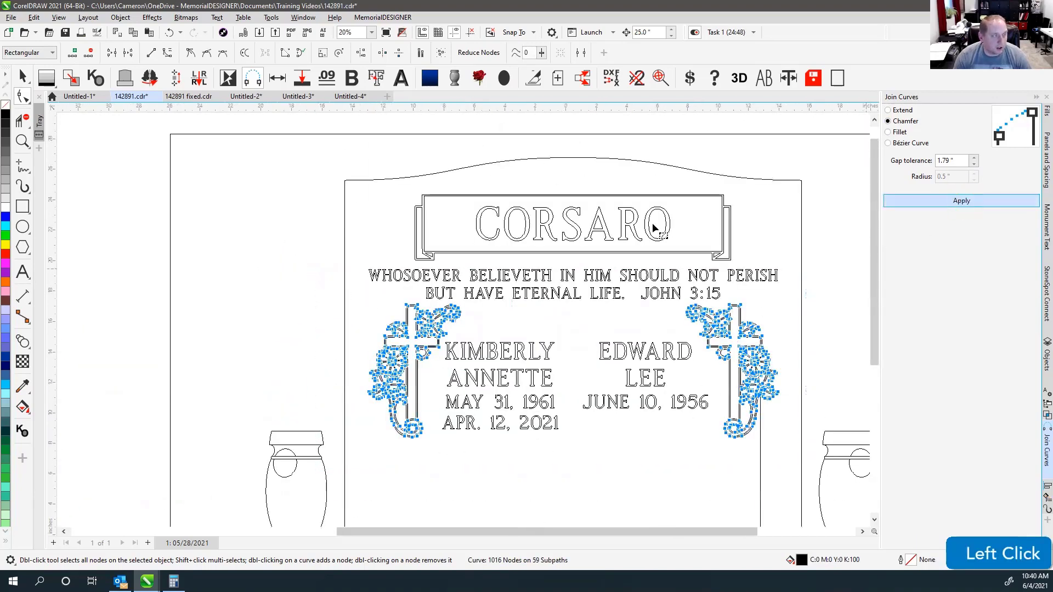
Return to the rendered view and delete the black triangle from the die.
key(space)
key(v)
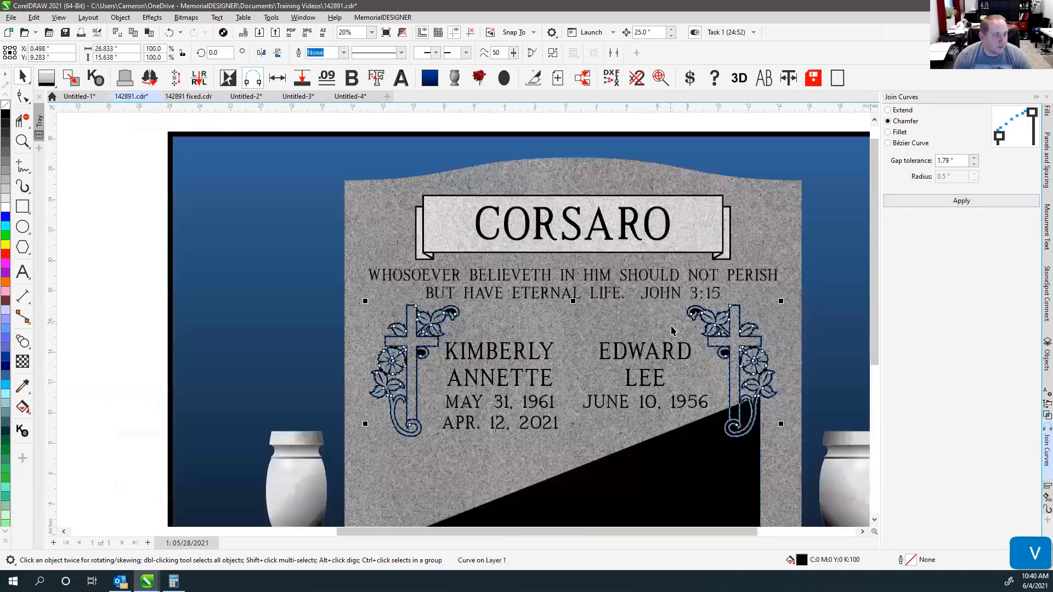
scroll(710, 390, down, 1)
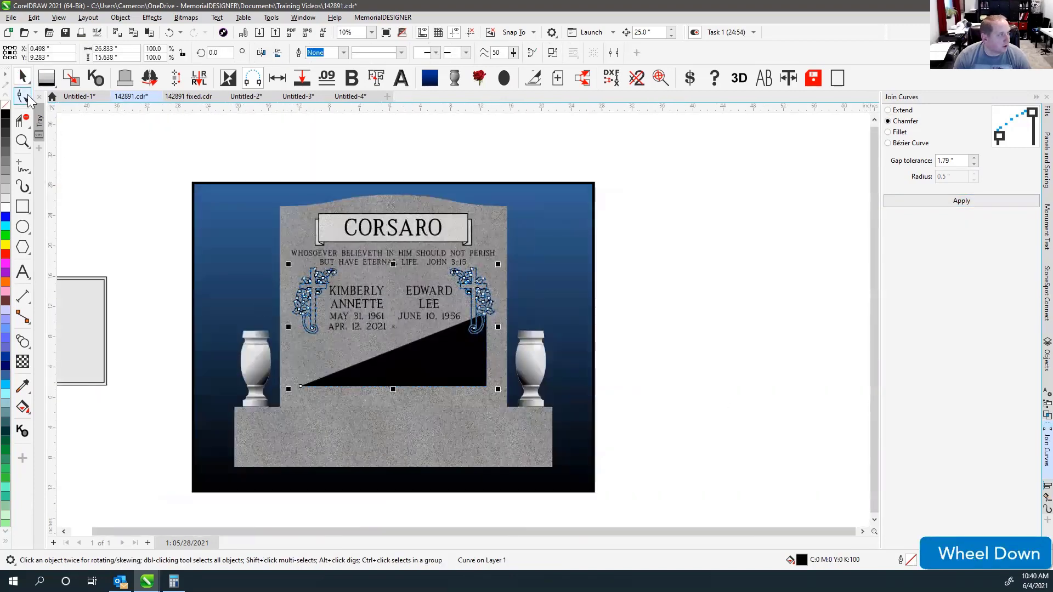
click(22, 96)
drag(281, 371, 504, 399)
key(Delete)
Join the open curves of both cross ornaments and fit the headstone in view.
scroll(504, 404, up, 5)
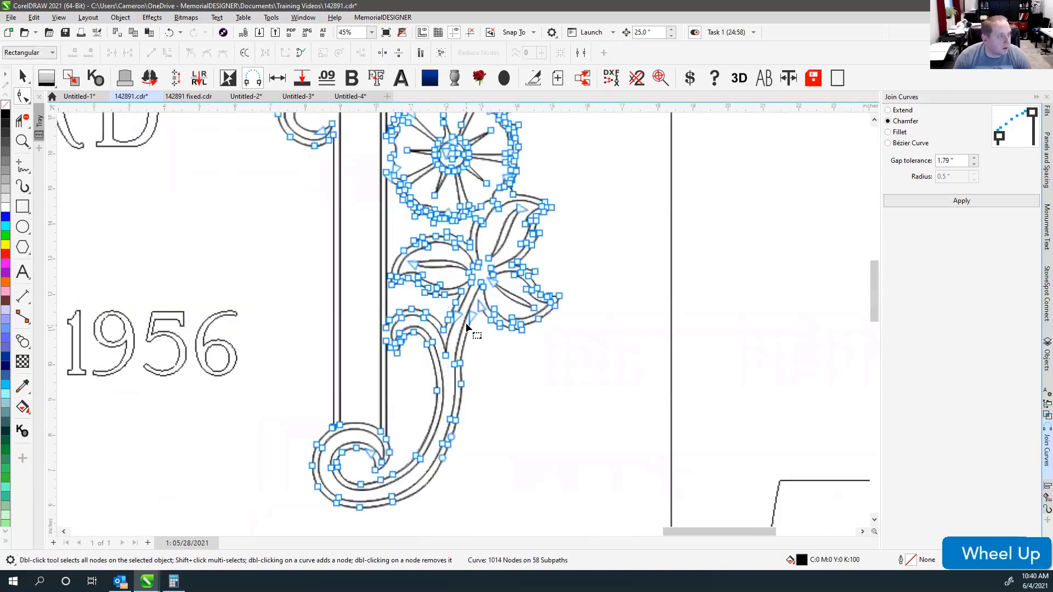
scroll(463, 324, up, 2)
click(482, 277)
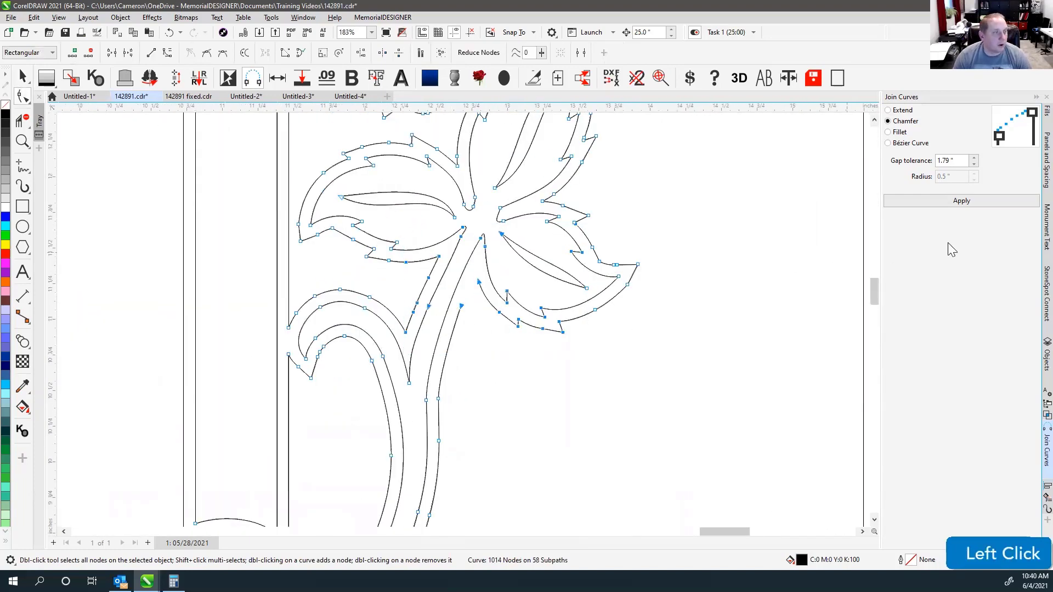
key(F4)
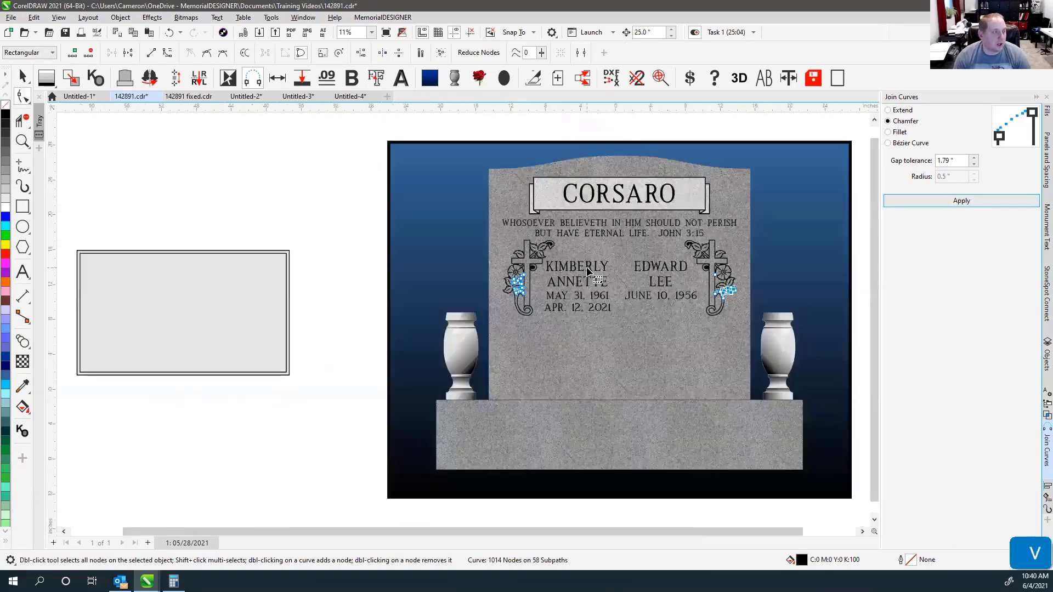
scroll(463, 318, up, 1)
Select both cross ornaments, try moving them left, then undo the move.
key(space)
click(98, 181)
drag(303, 289, 237, 296)
key(ctrl+z)
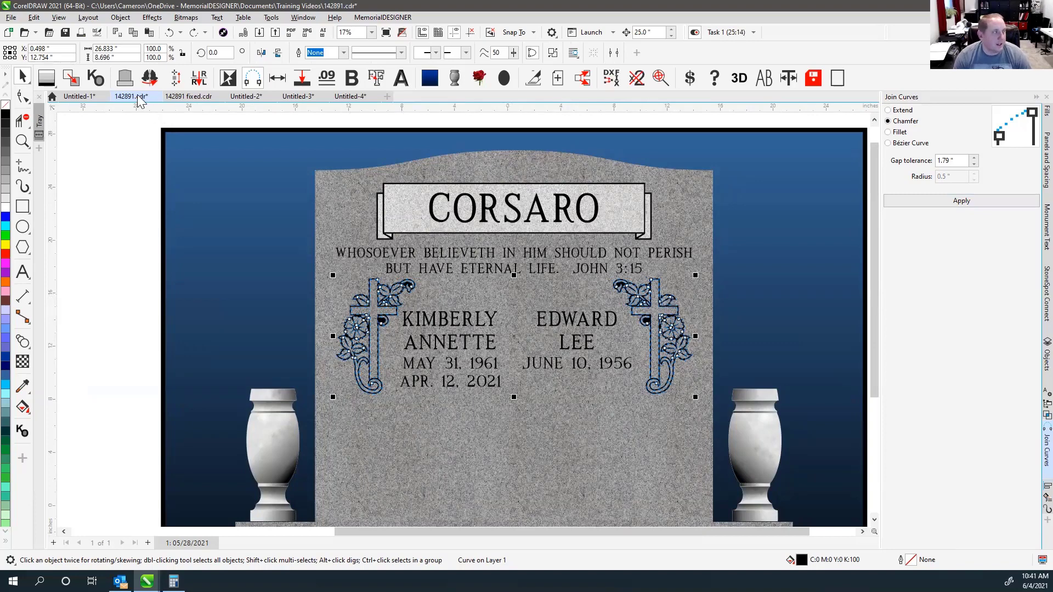
Give both crosses the white Greyscale fill, then test-move the left cross in wireframe and undo it.
click(76, 80)
click(125, 258)
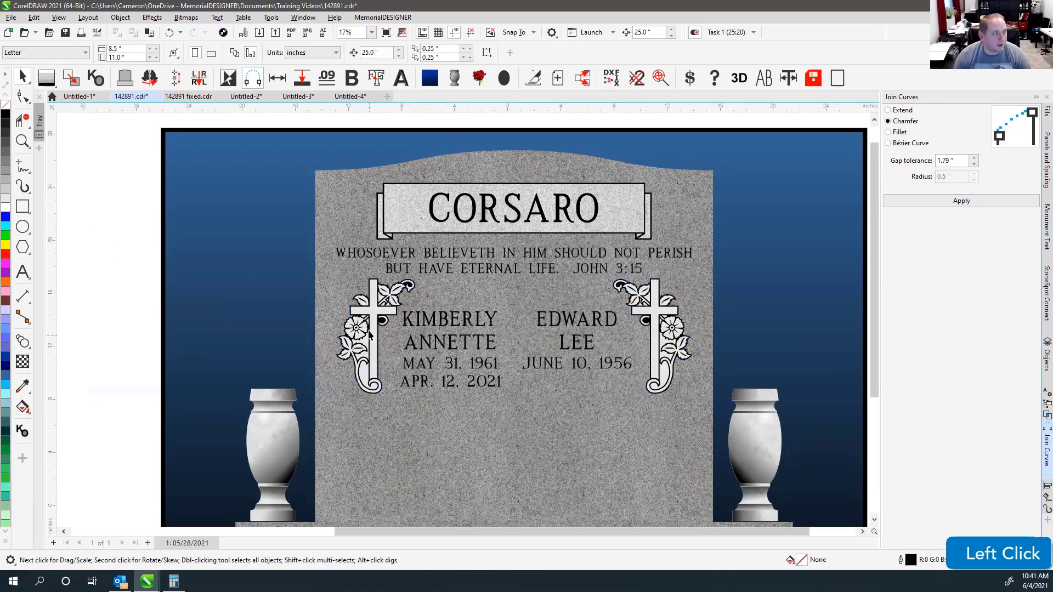
key(v)
drag(297, 267, 435, 416)
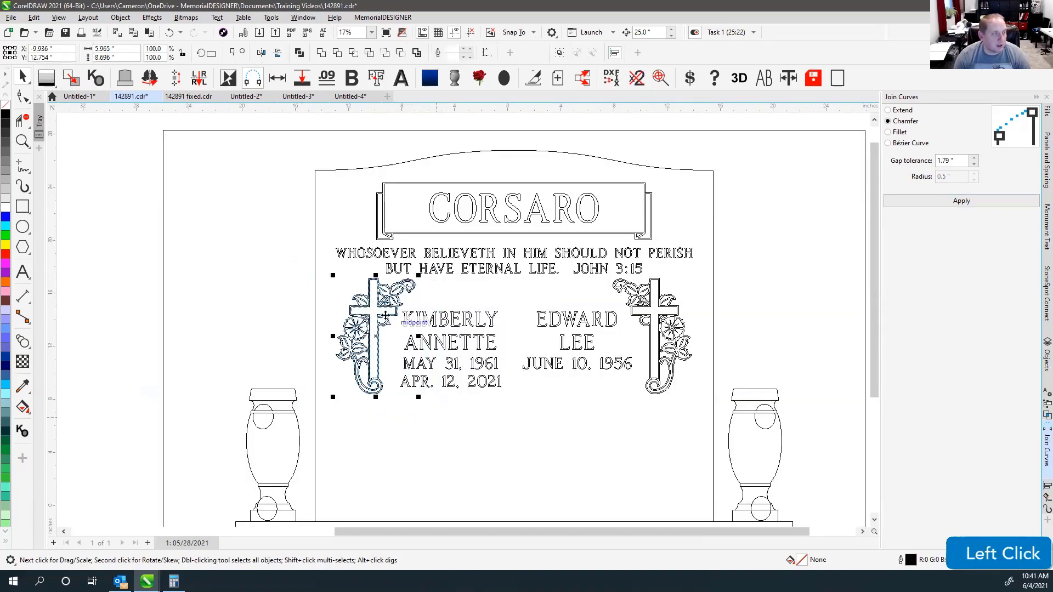
drag(380, 309, 287, 317)
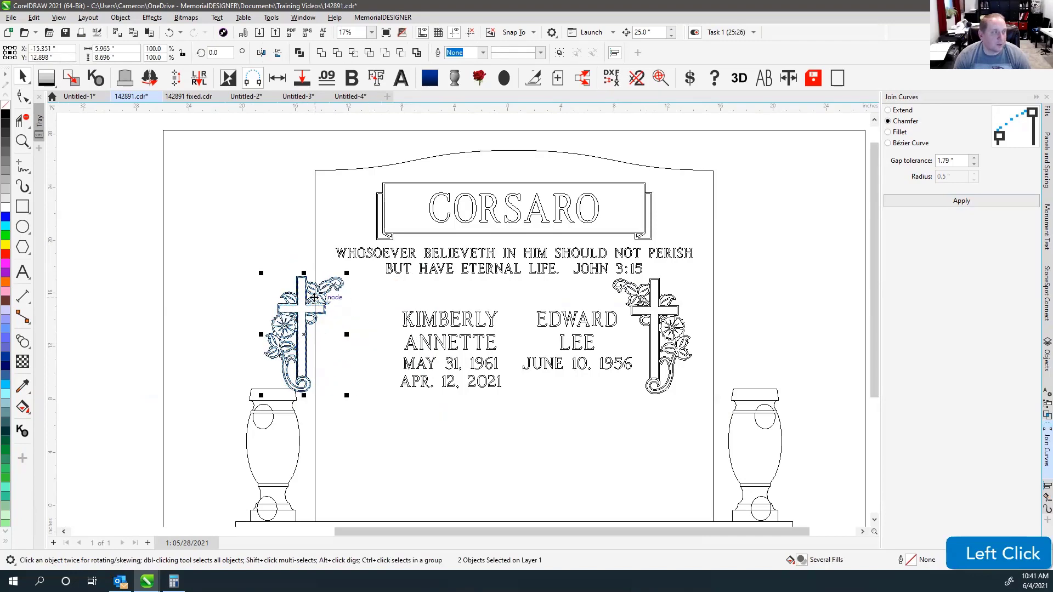
key(ctrl+z)
key(v)
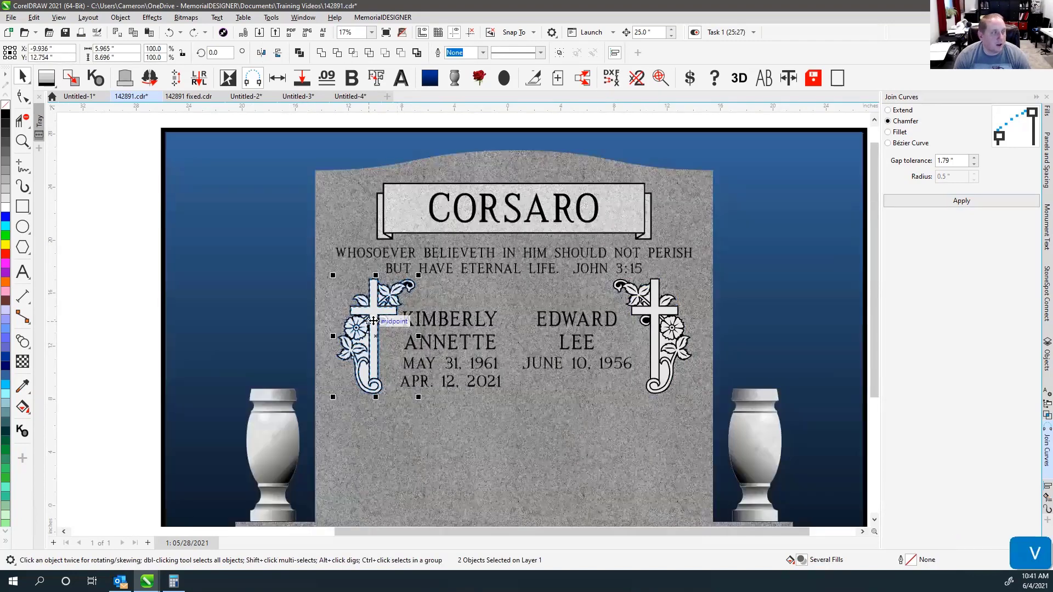
click(108, 267)
Pull the white cross layers off their black backings to check them, then undo them back into place.
drag(376, 314, 233, 305)
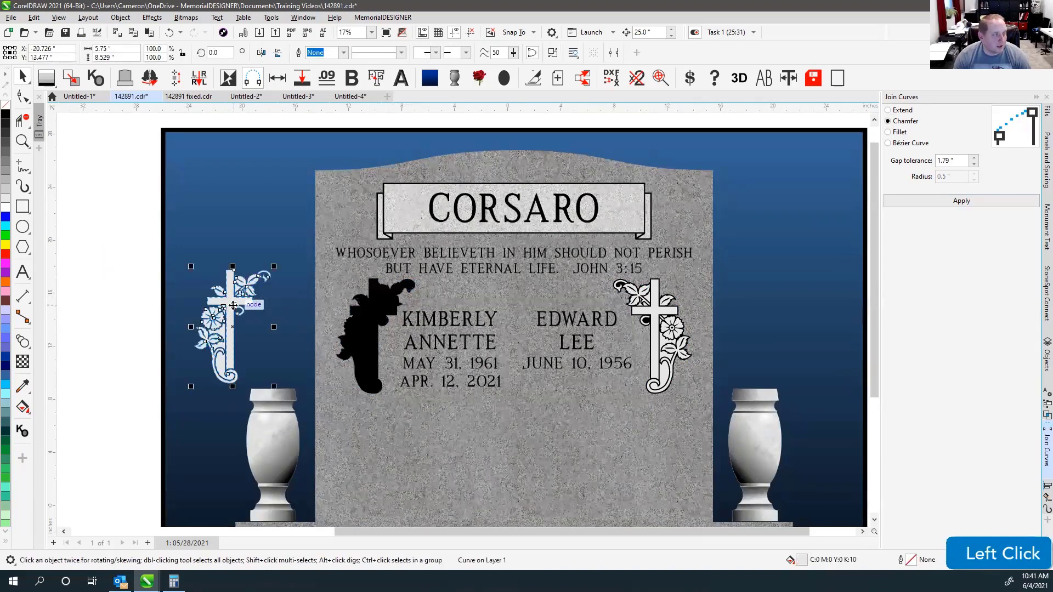
drag(668, 310, 733, 306)
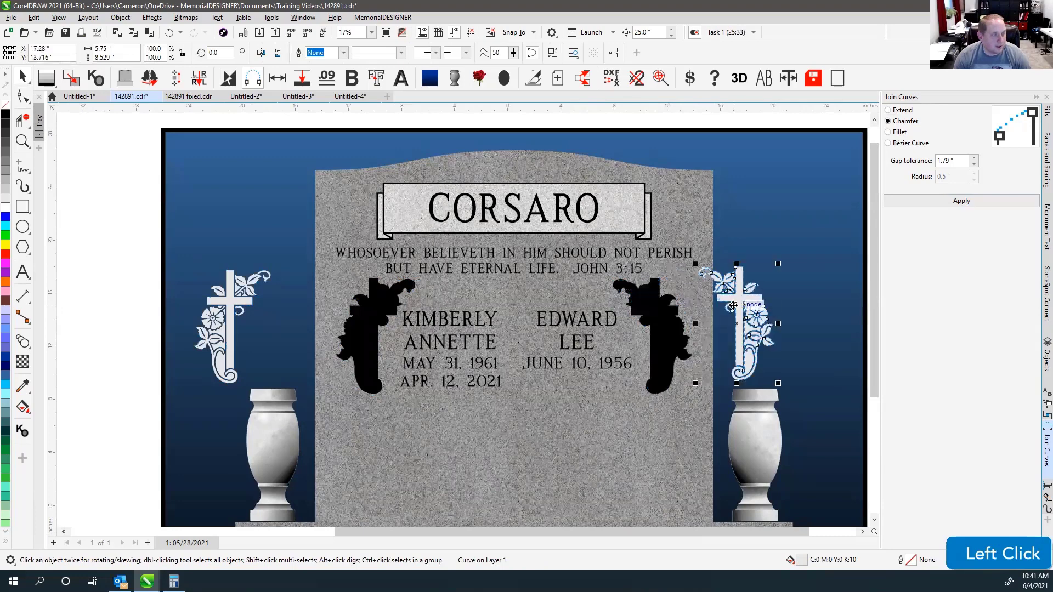
click(378, 302)
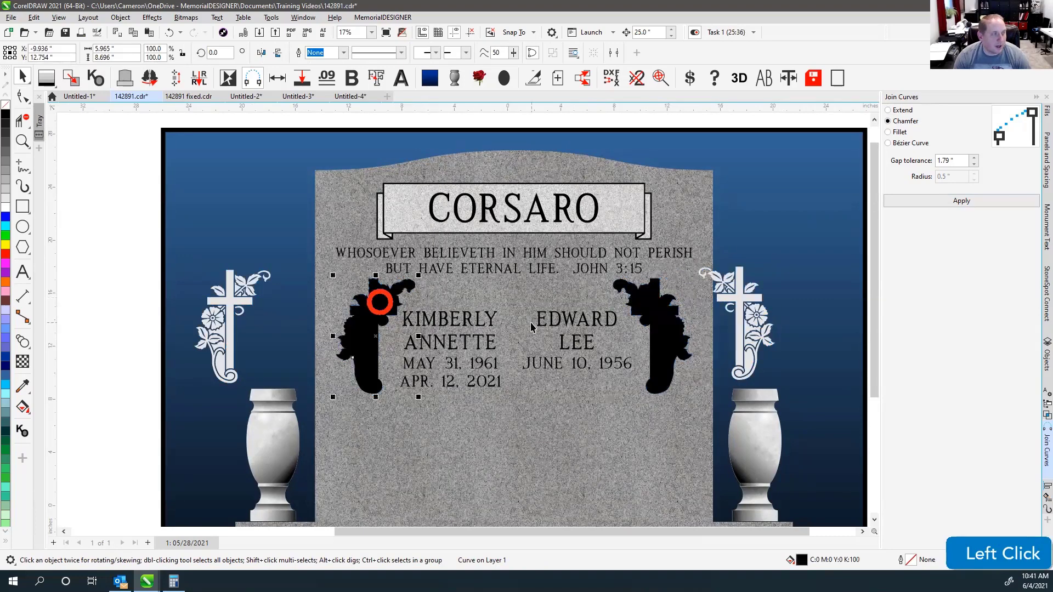
key(ctrl+z)
key(ctrl+z)
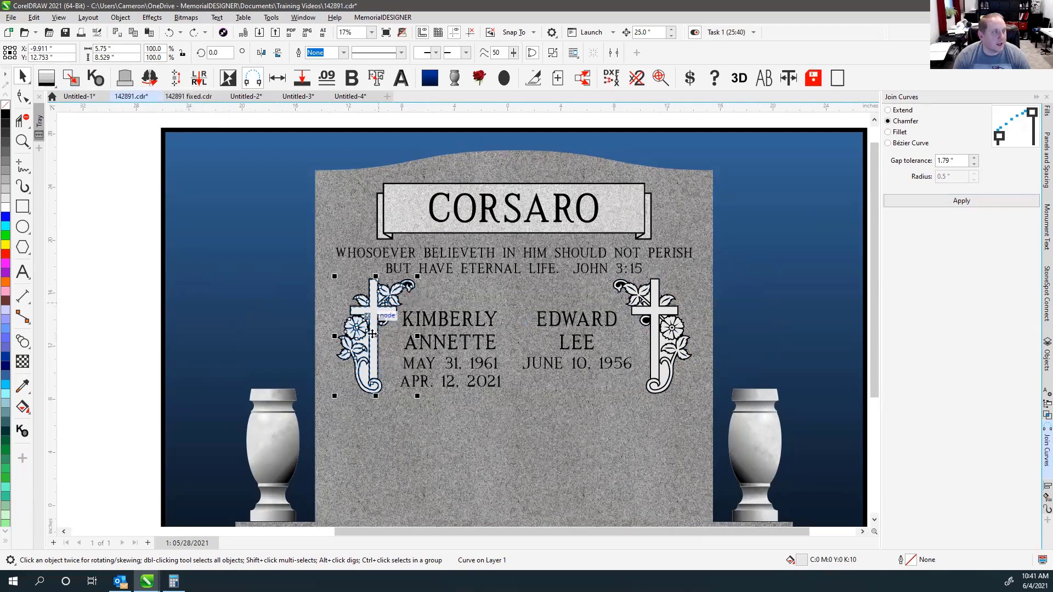
click(567, 370)
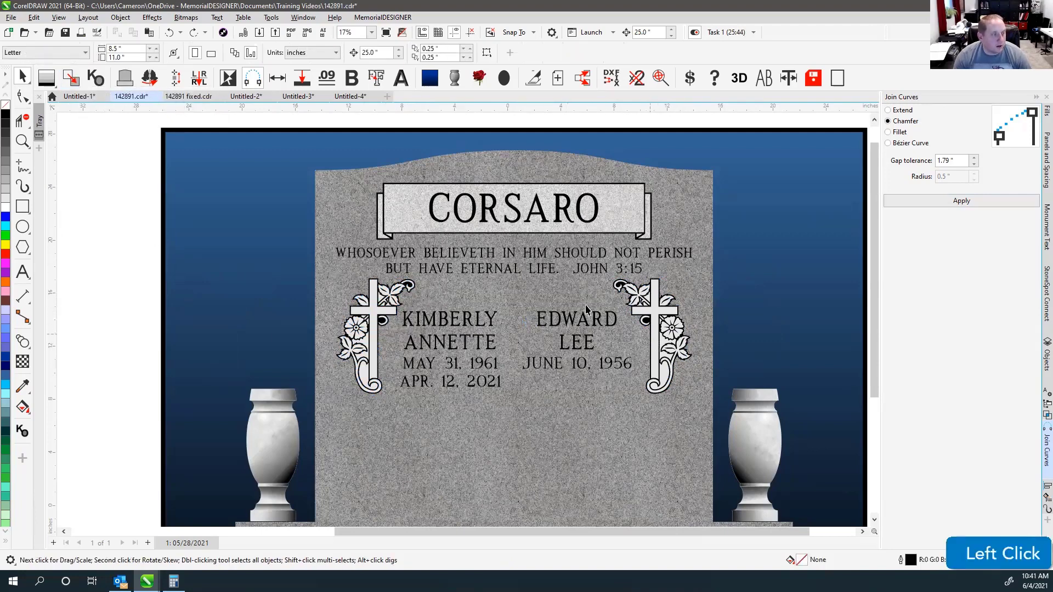
scroll(462, 361, down, 2)
Select the grey bordered panel and nudge it right onto the monument die.
drag(75, 284, 255, 409)
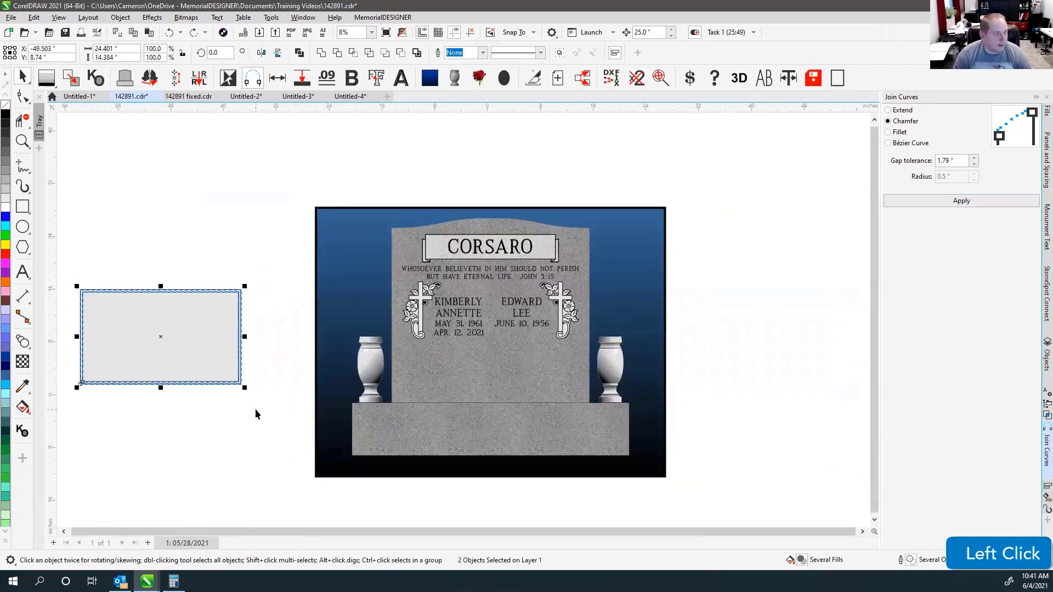
key(Right)
key(Right)
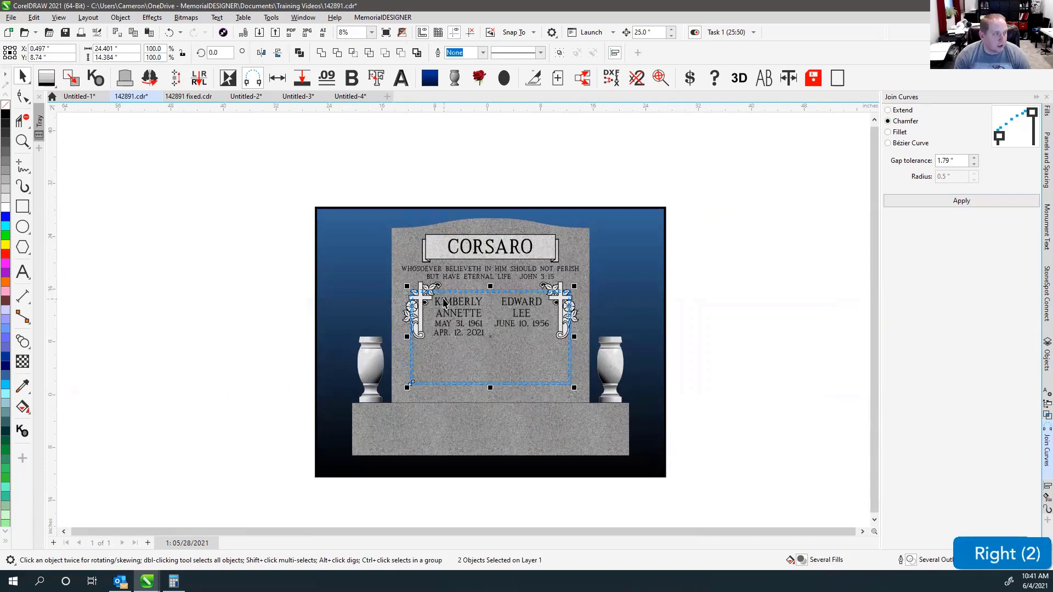
scroll(460, 292, up, 2)
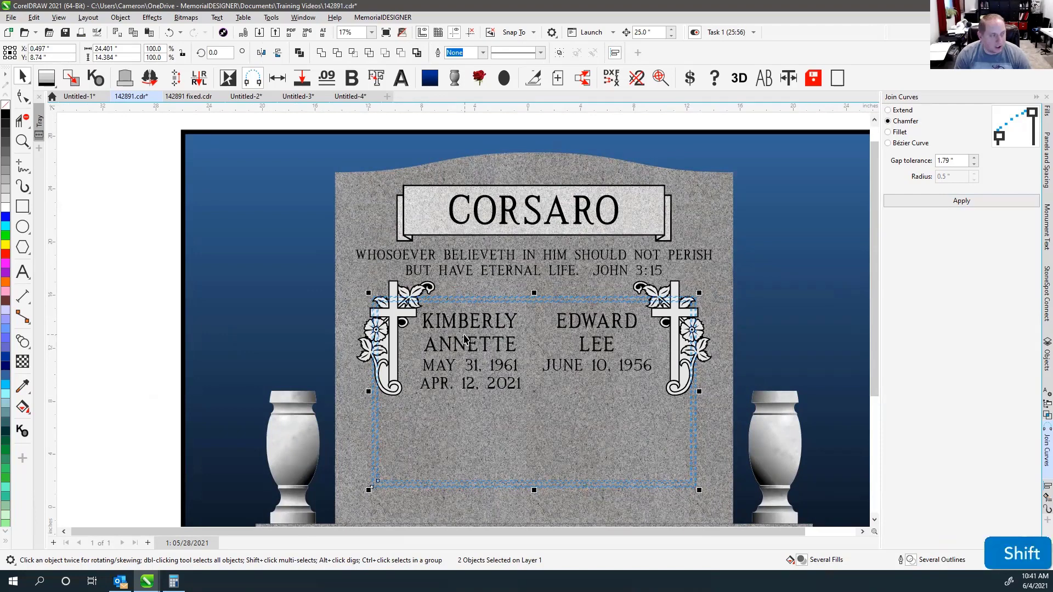
Bring the panel to front, then order it behind the cross design.
key(shift+Page_Up)
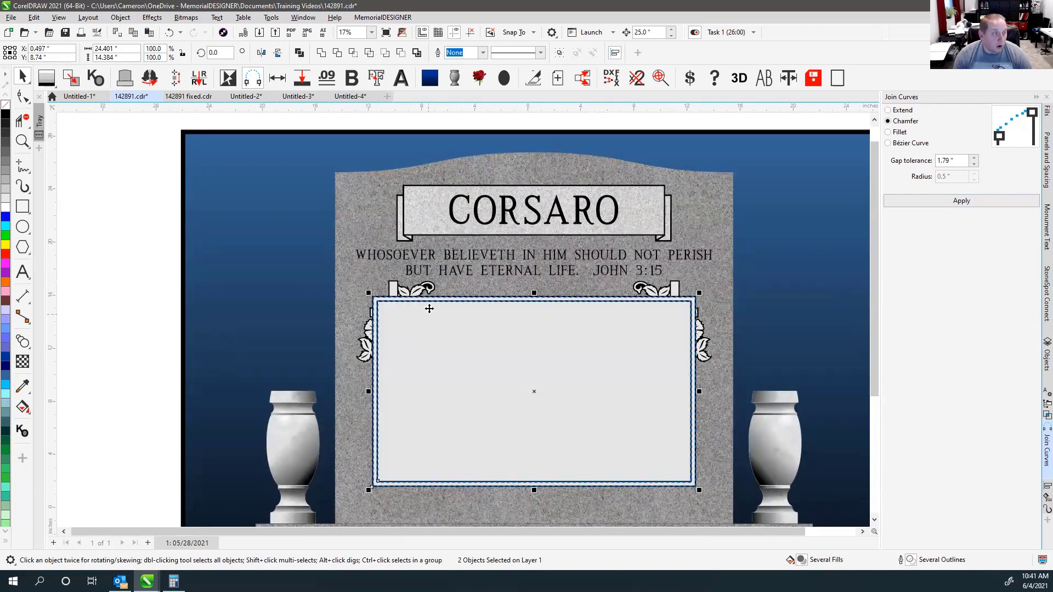
scroll(430, 305, up, 3)
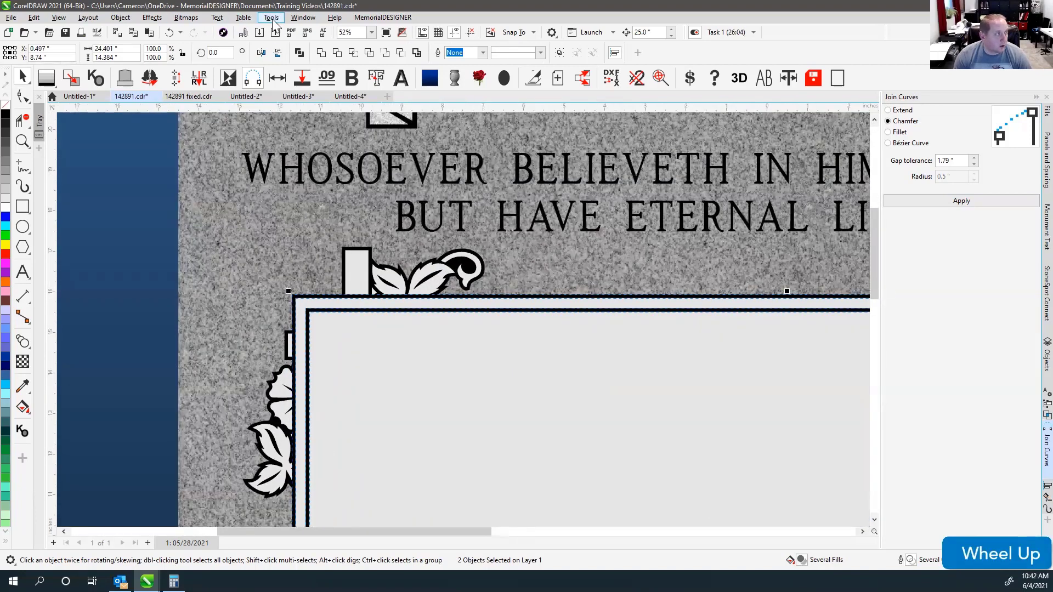
click(120, 17)
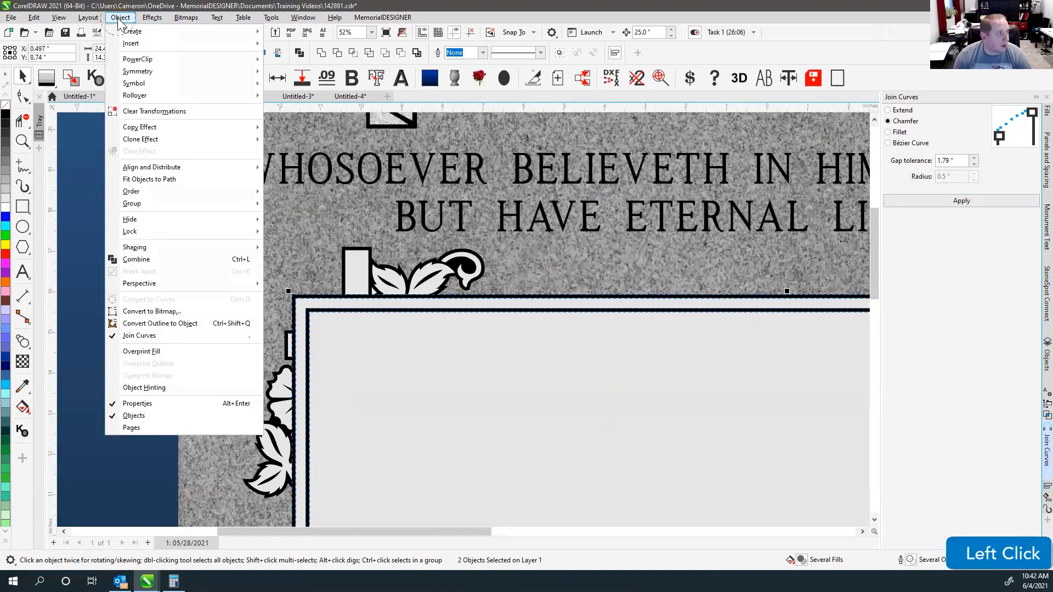
click(177, 192)
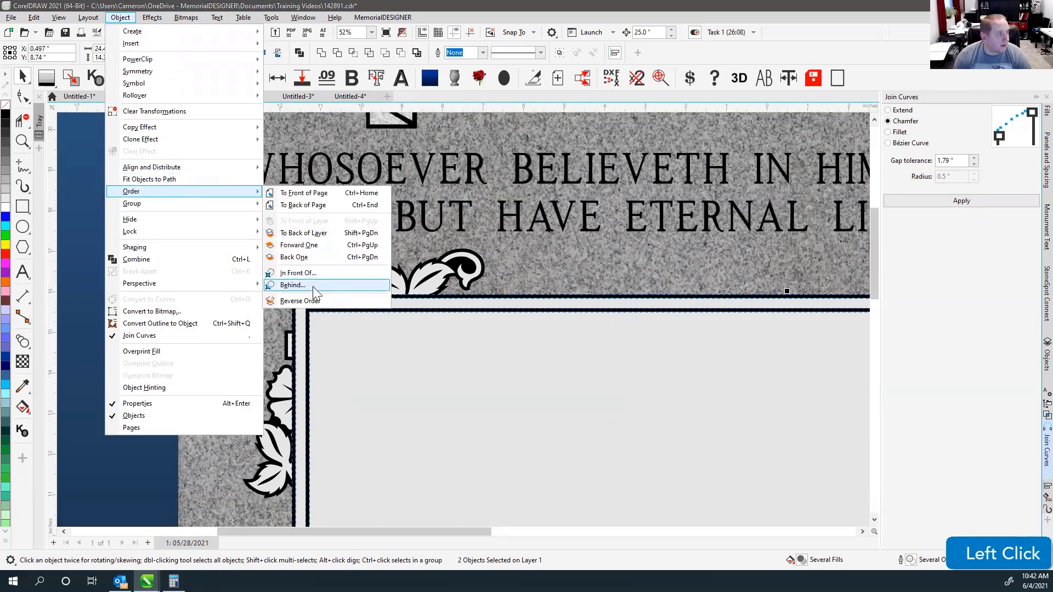
click(292, 286)
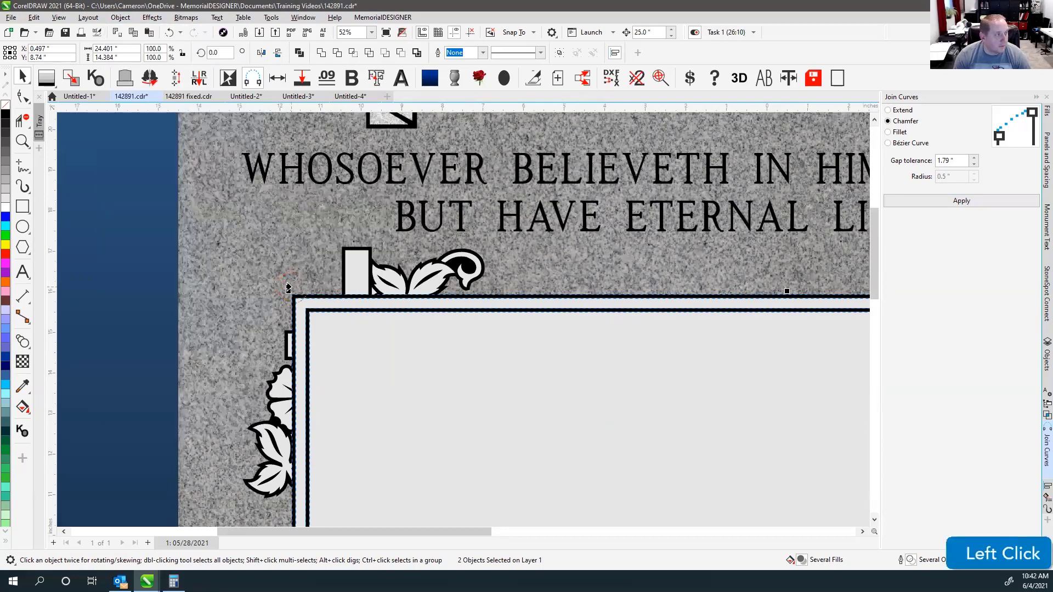
click(471, 268)
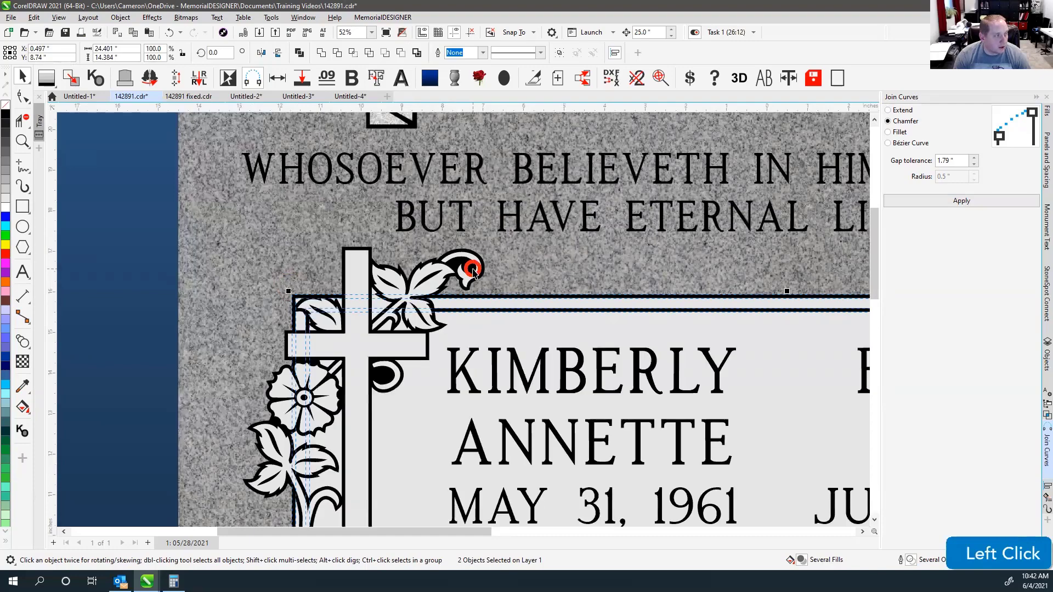
scroll(570, 356, down, 3)
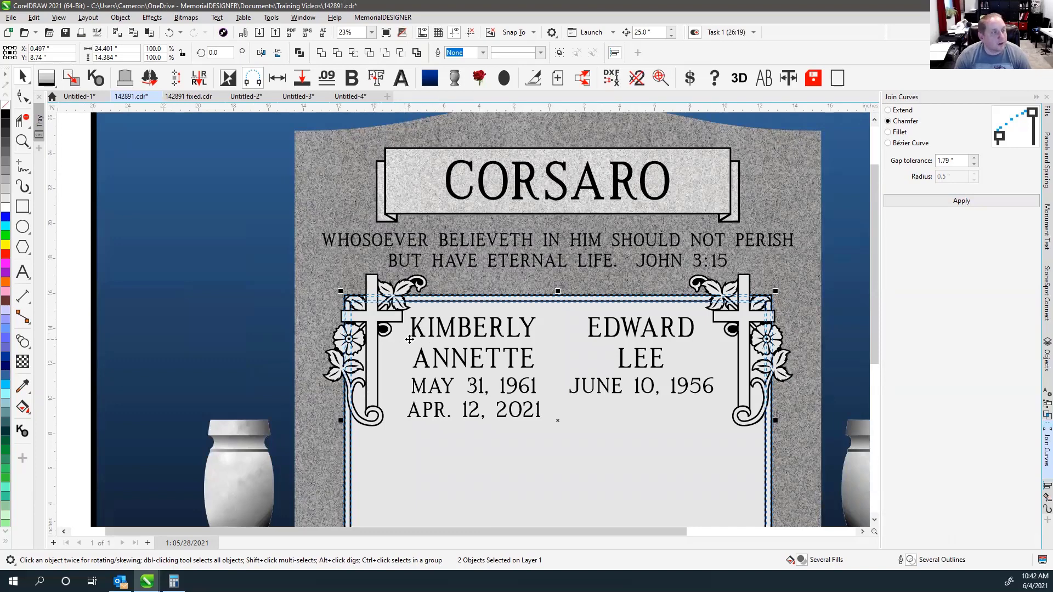
Zoom to the left cross, select the panel border curve beside it, and switch to the Shape tool (F10).
scroll(405, 339, down, 1)
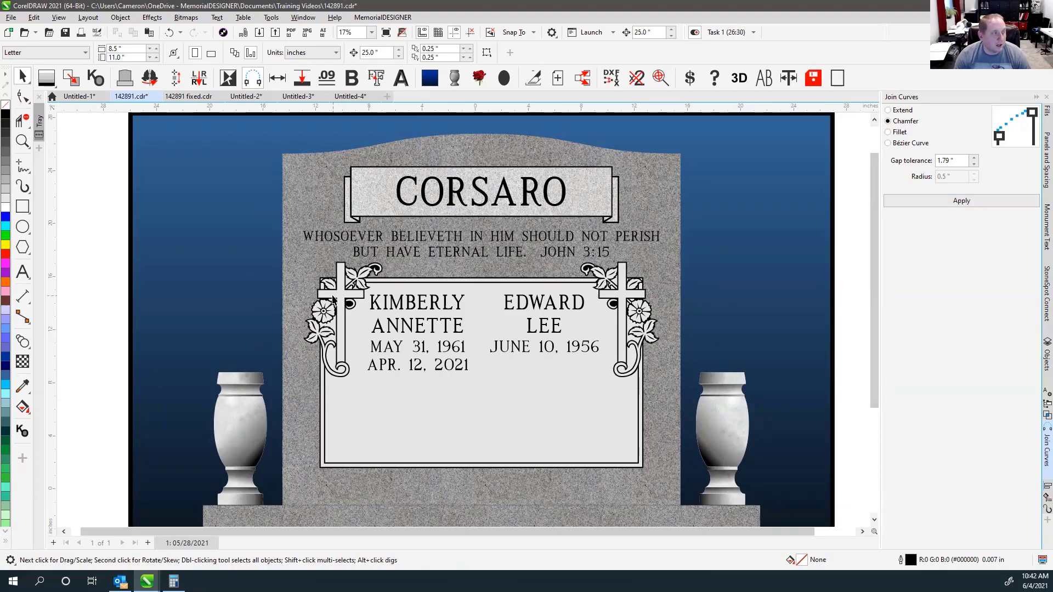
scroll(333, 301, up, 3)
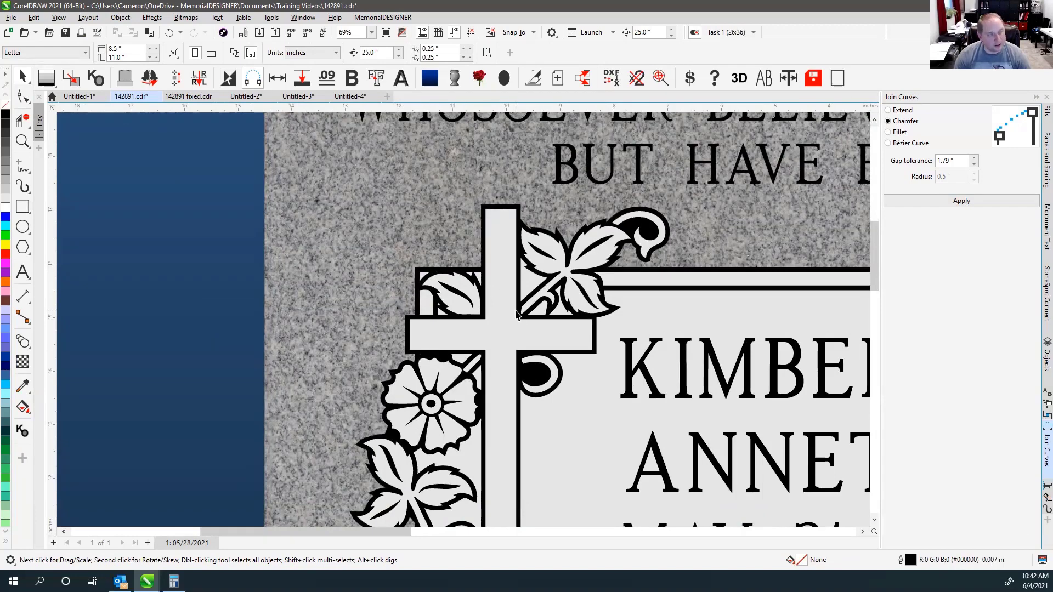
scroll(575, 304, down, 3)
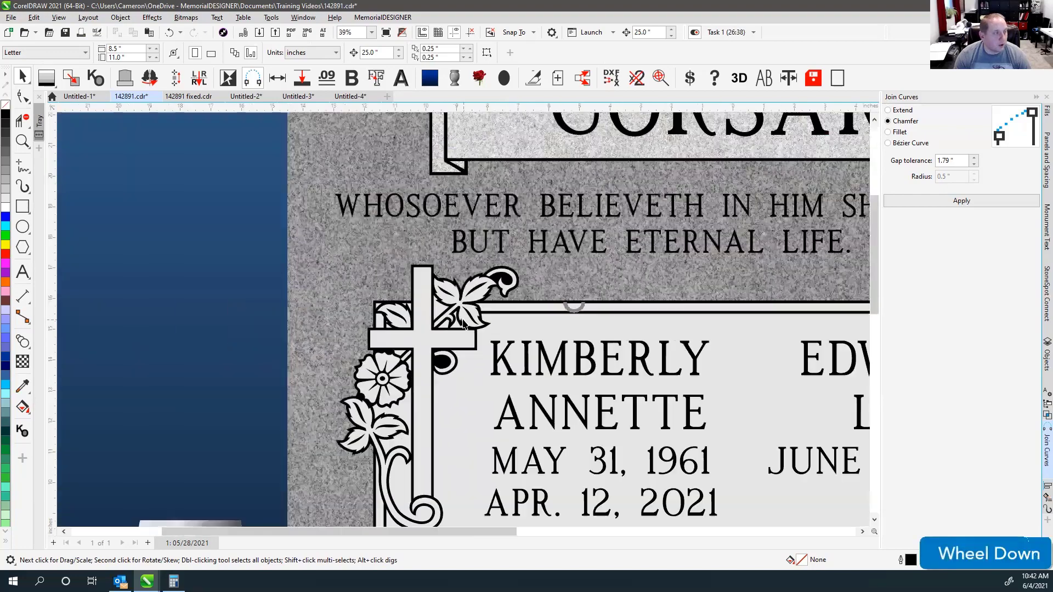
click(486, 319)
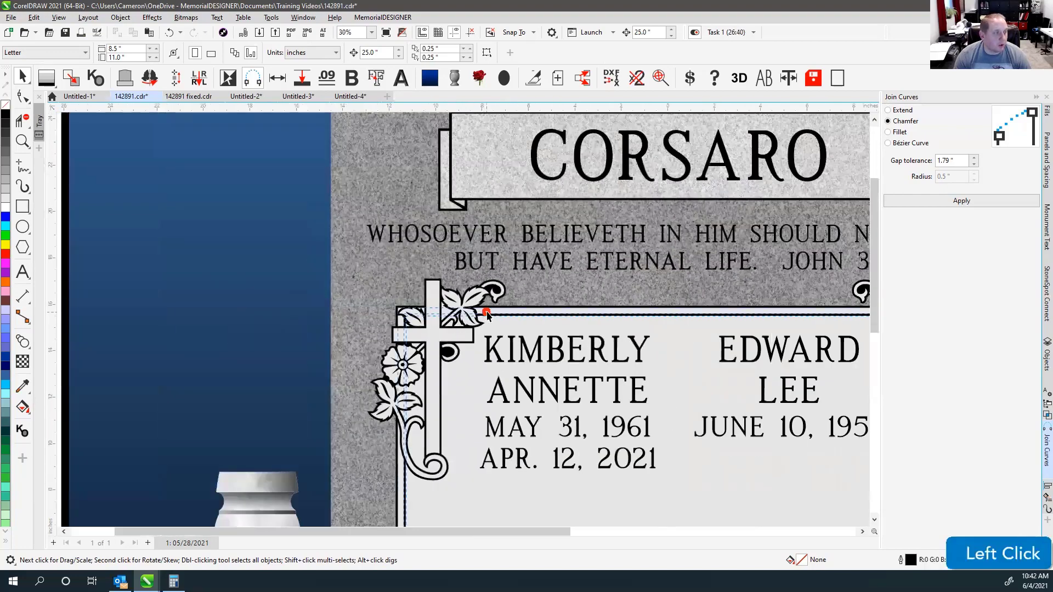
key(F10)
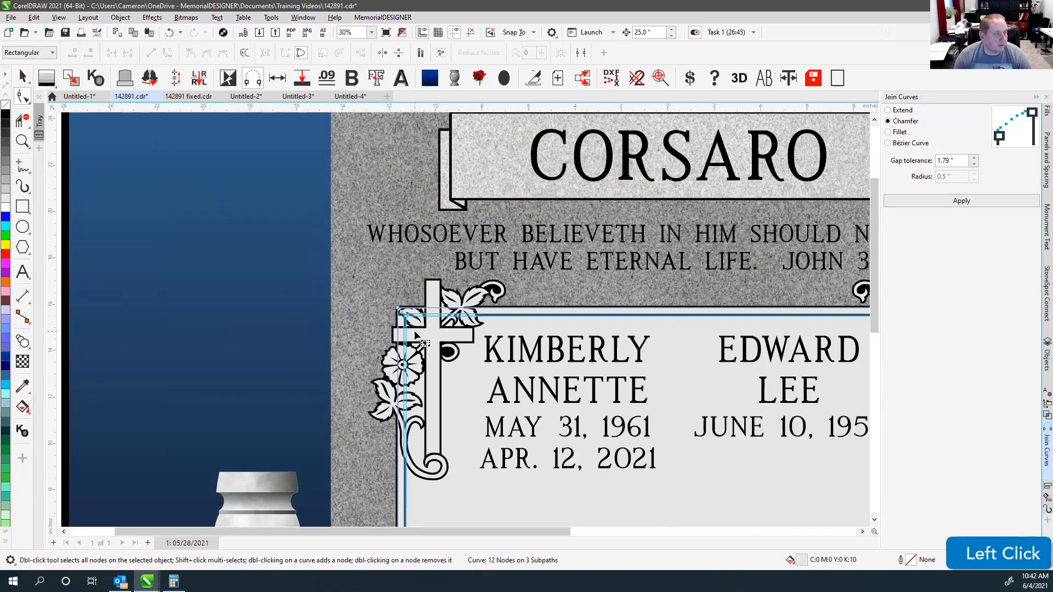
Add two nodes on the band curve at the cross and drag the band's corner down to the flower centre.
scroll(415, 336, up, 2)
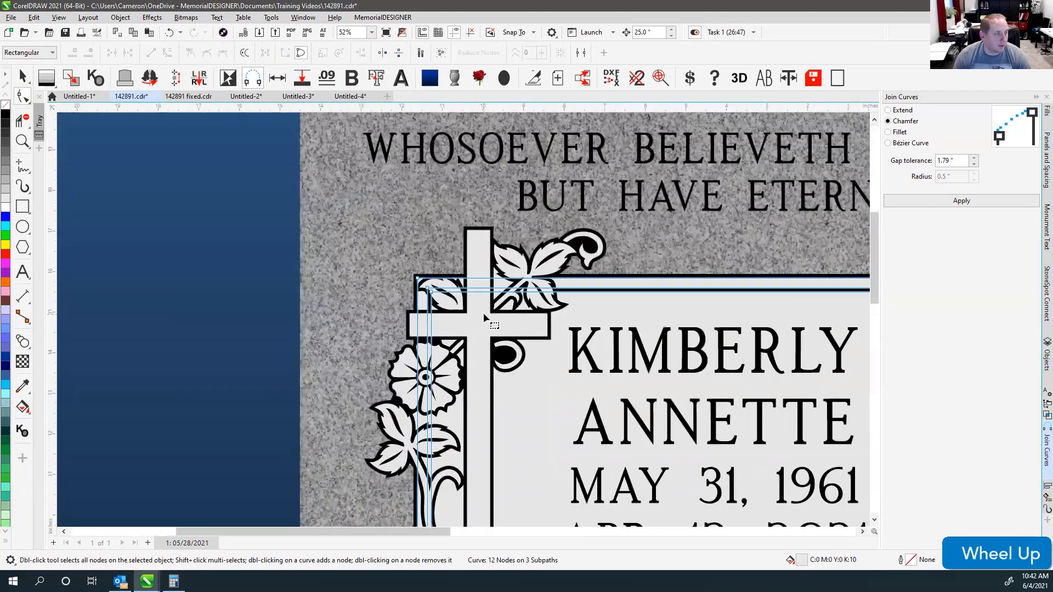
scroll(481, 299, up, 2)
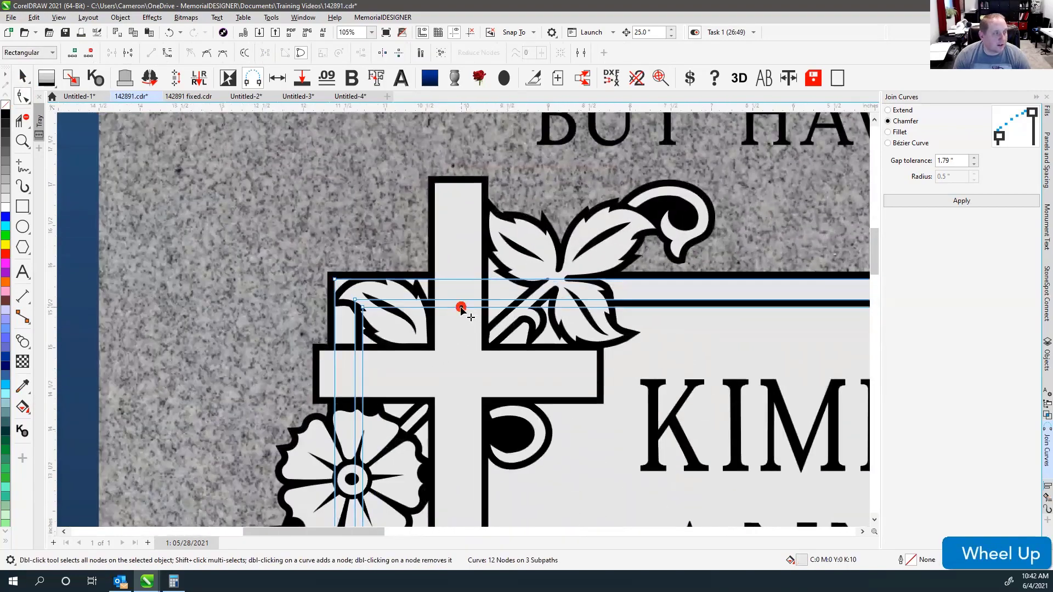
double_click(461, 299)
double_click(461, 279)
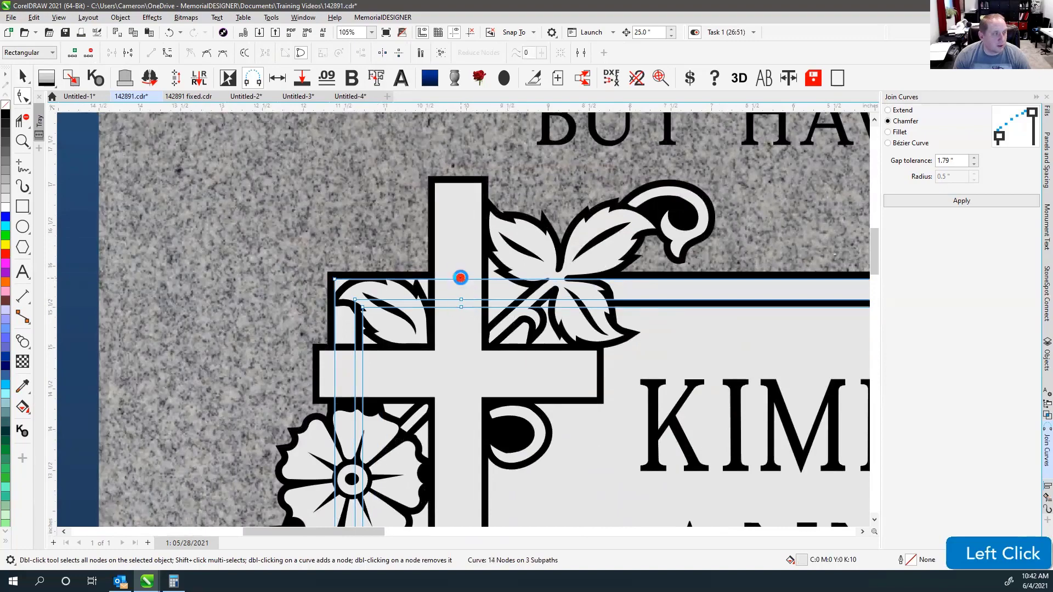
scroll(463, 322, down, 2)
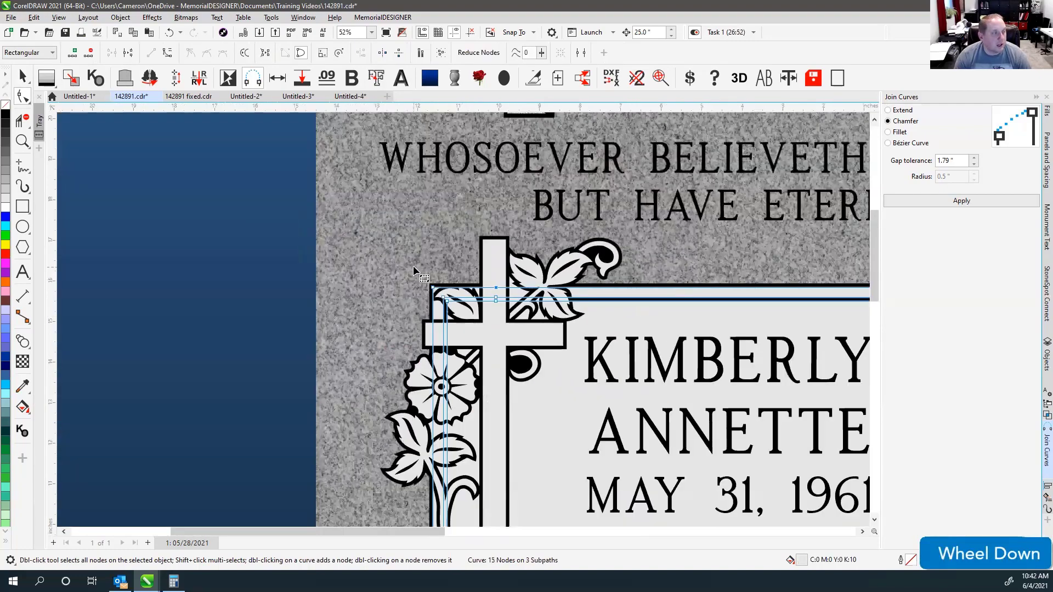
click(412, 267)
drag(448, 306, 449, 387)
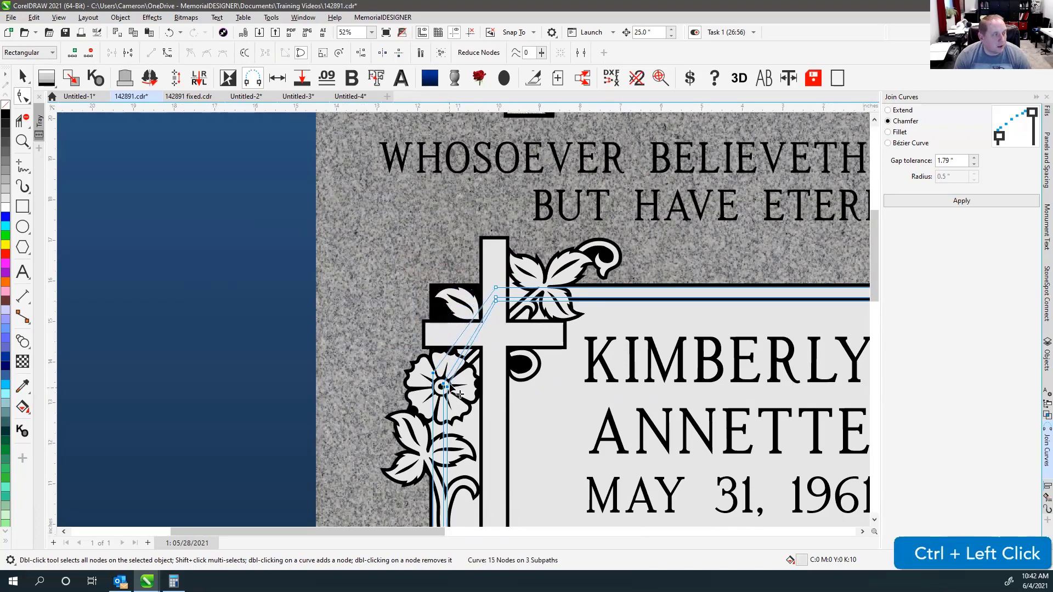
Lower the top-left corner node of the panel's inner outline down to the flower.
click(471, 285)
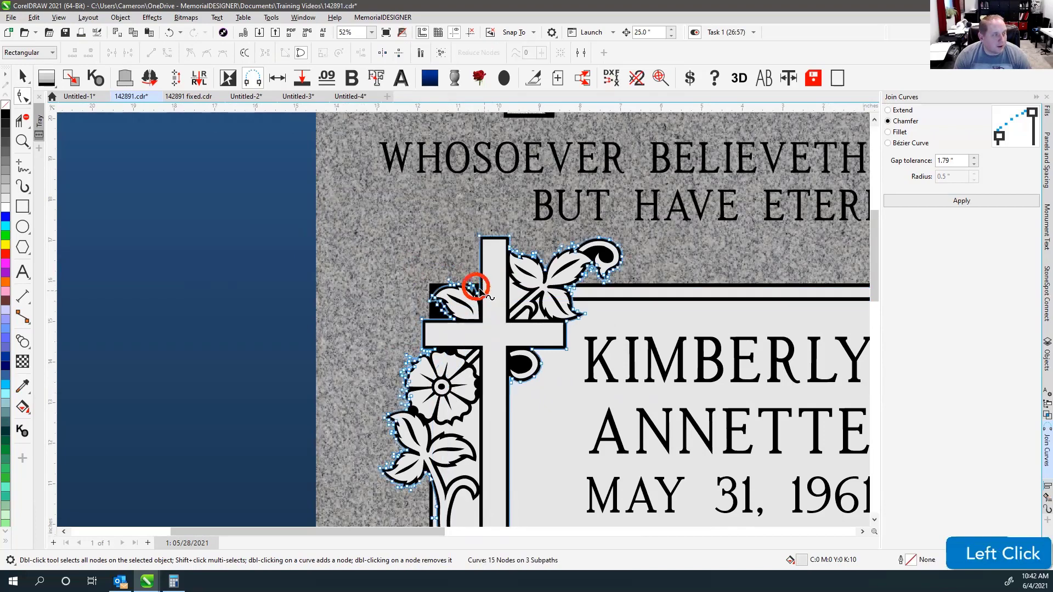
click(433, 289)
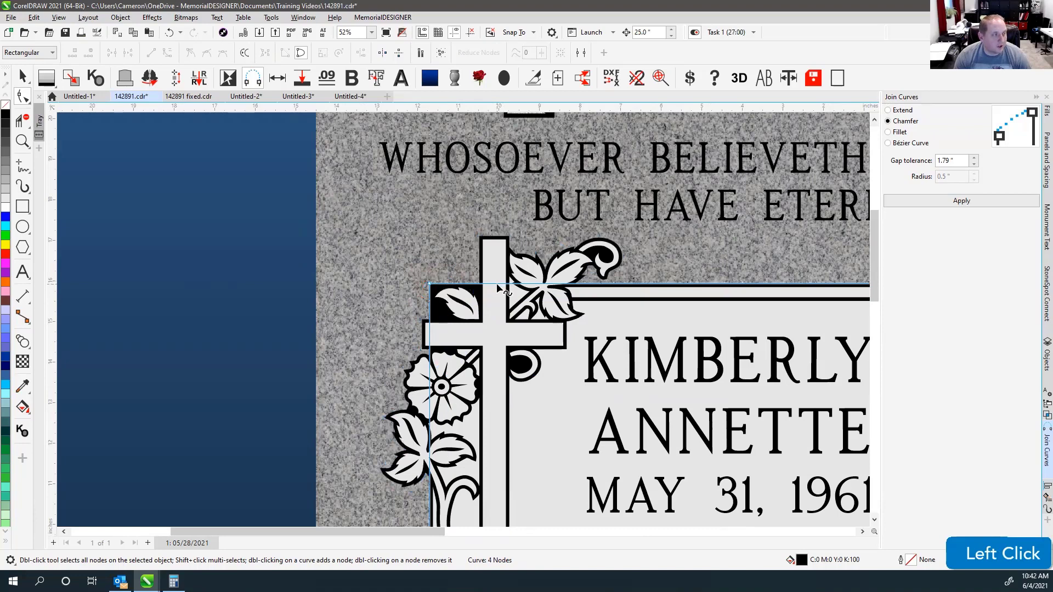
click(494, 286)
drag(430, 284, 441, 387)
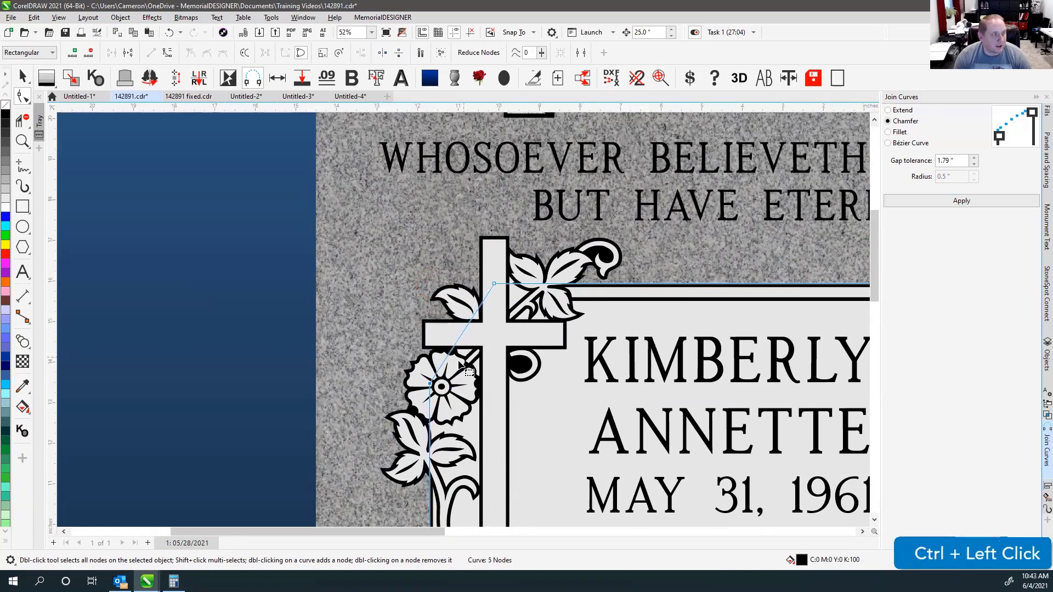
scroll(459, 319, down, 3)
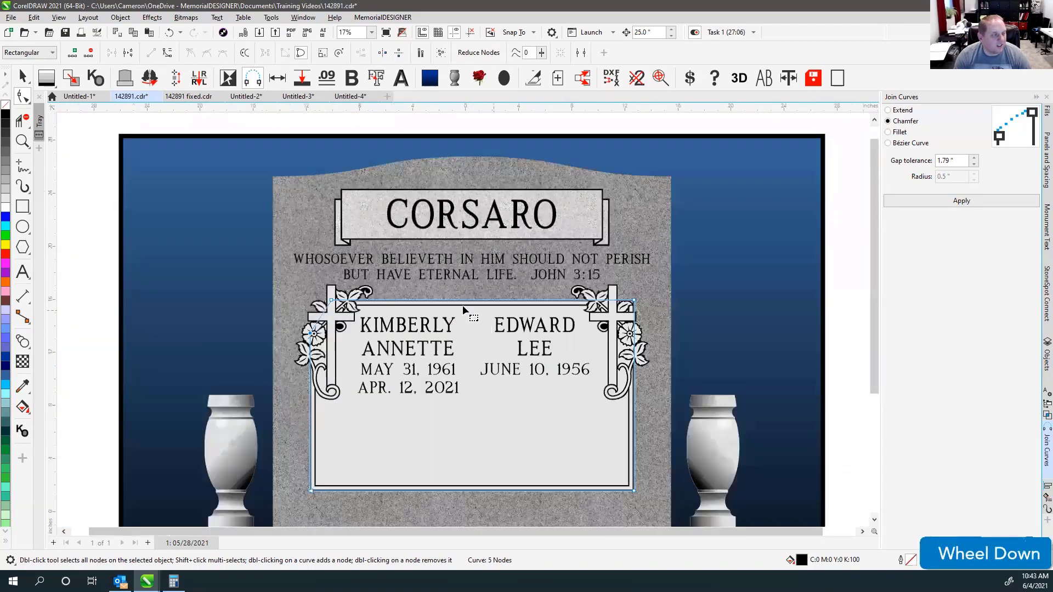
scroll(625, 301, up, 3)
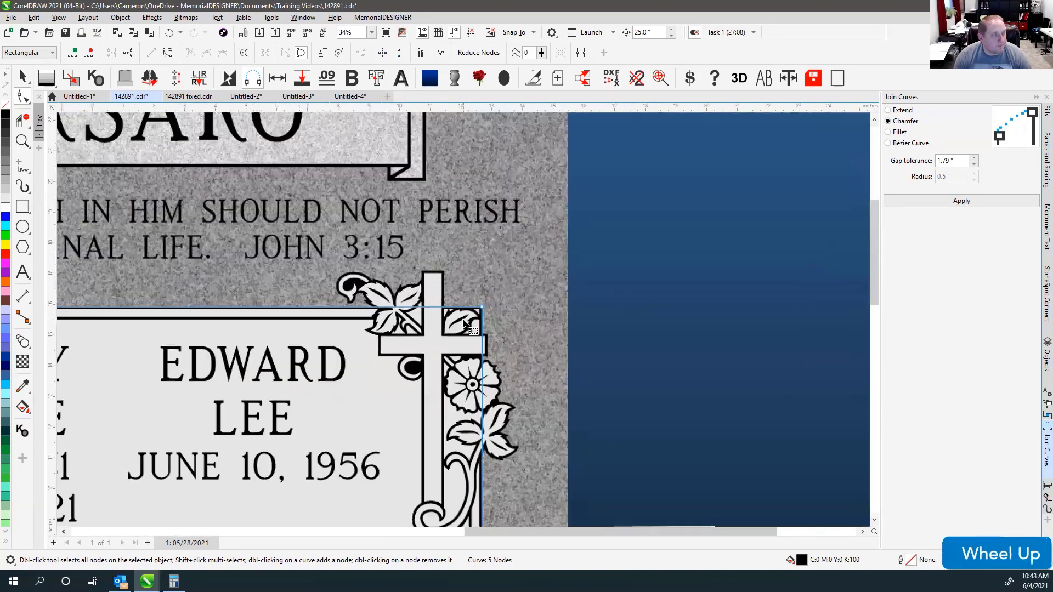
Add a node on the panel's top edge at the cross and slant its top-right corner down to the flower.
click(418, 303)
key(ctrl+z)
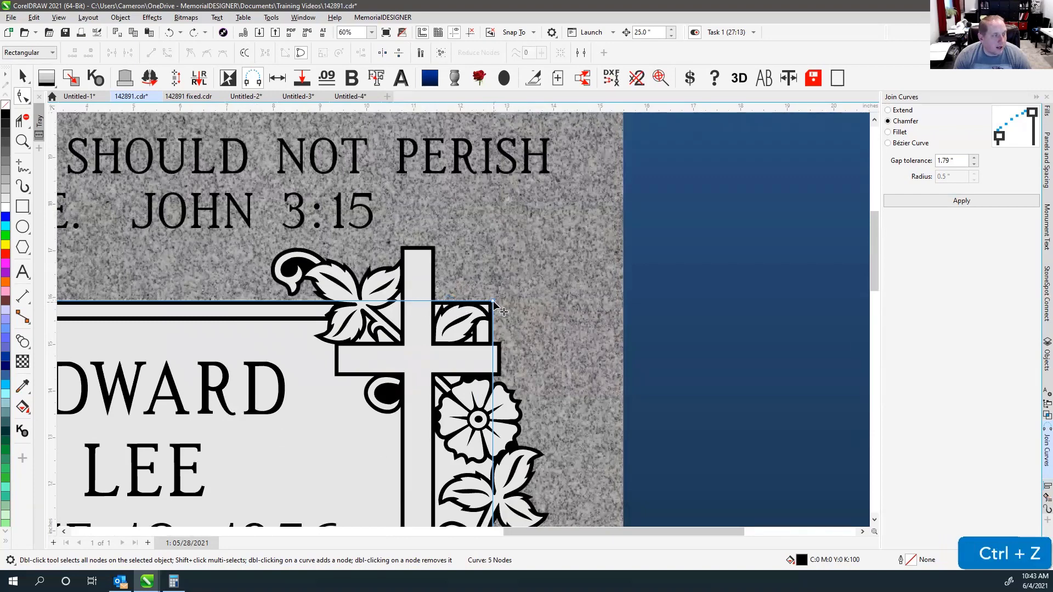
ctrl+click(495, 303)
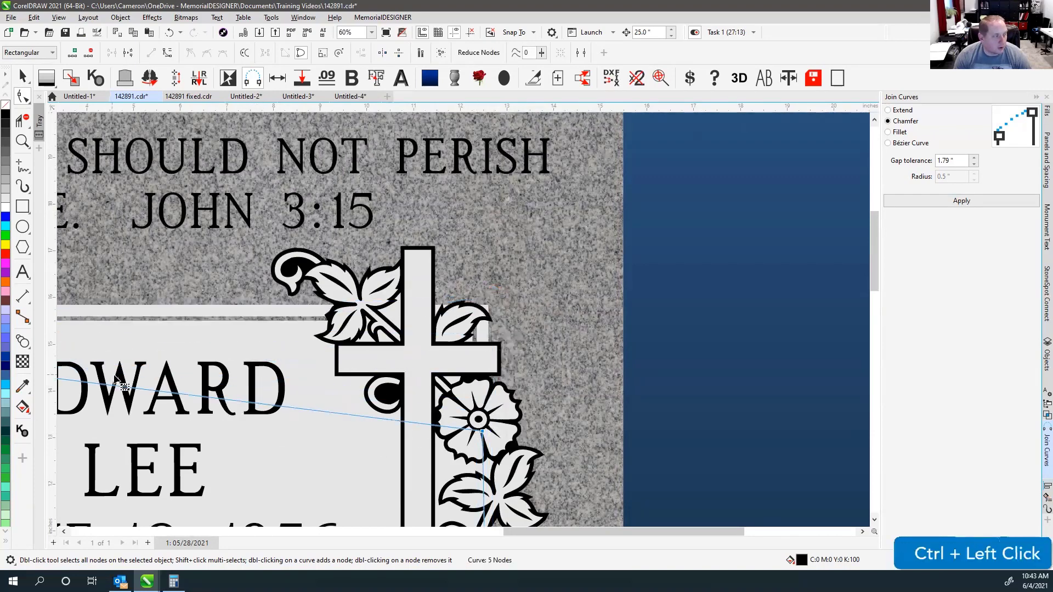
key(ctrl+z)
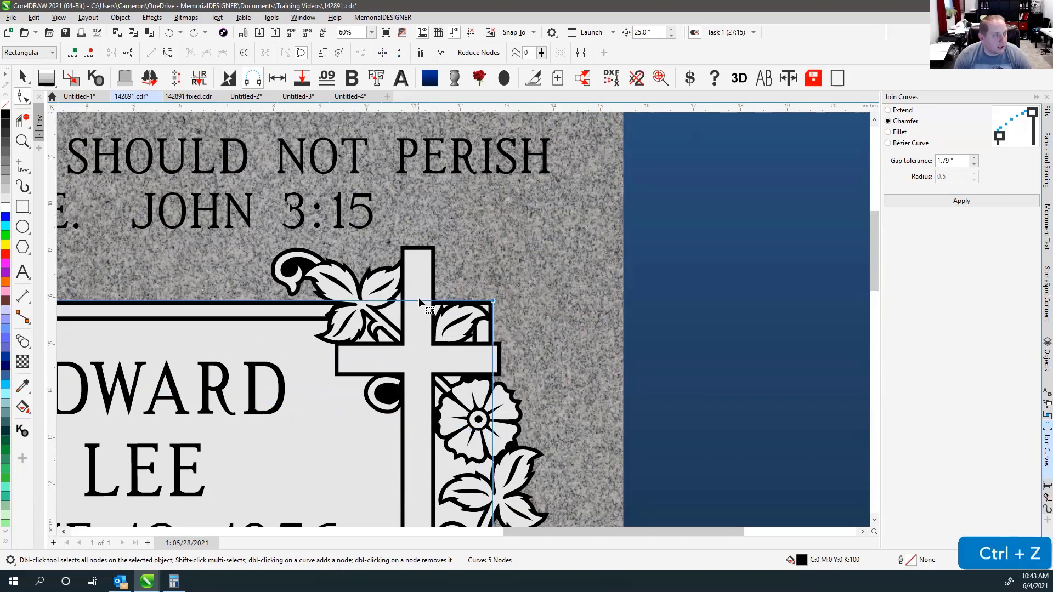
click(417, 300)
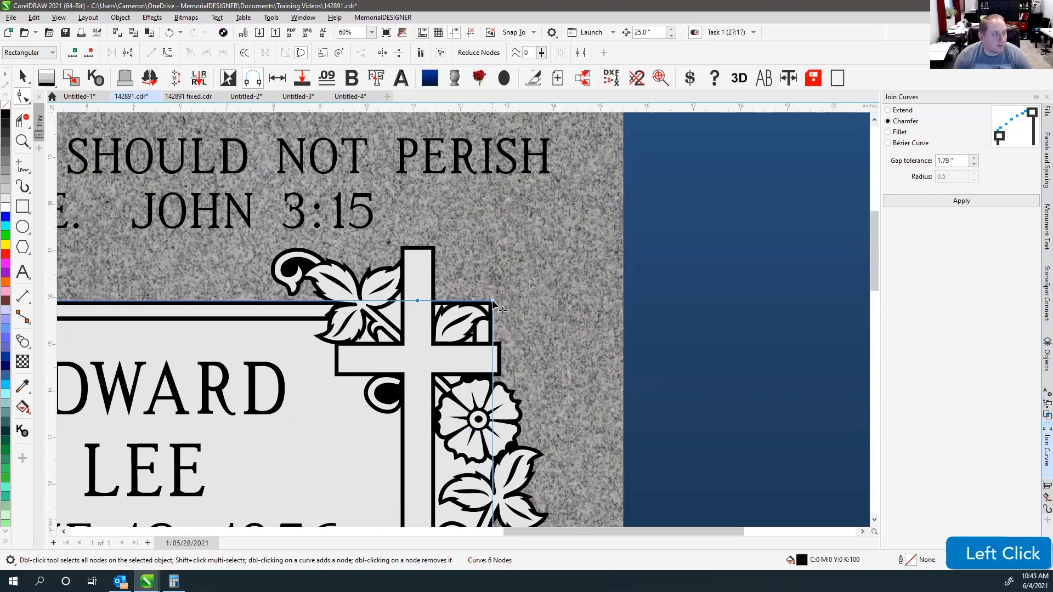
ctrl+click(492, 301)
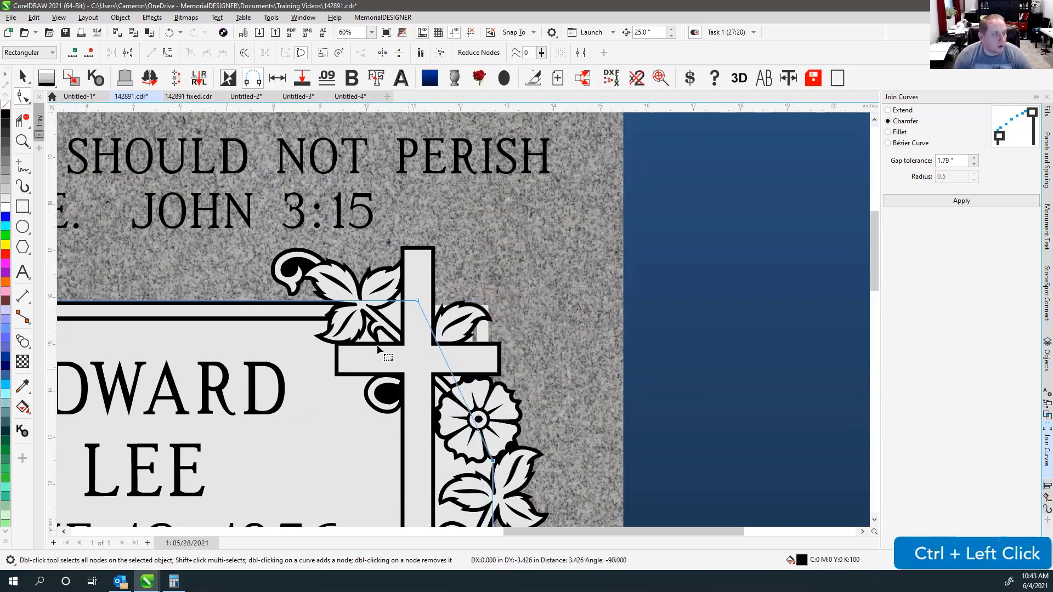
Add nodes on the top border band's edges at the cross and pull its corner straight down along the cross.
click(296, 312)
double_click(418, 306)
double_click(419, 316)
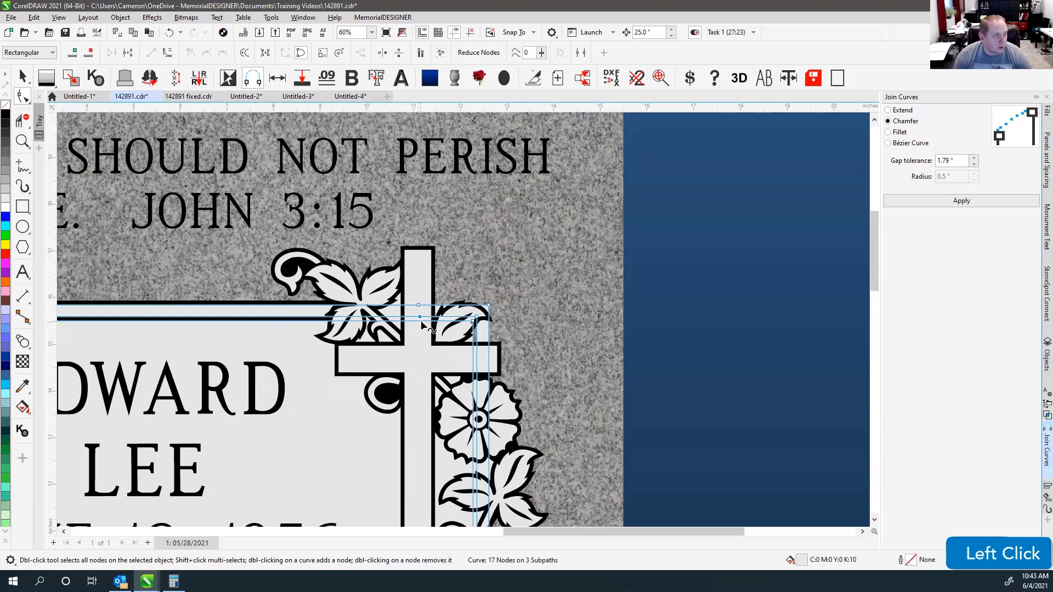
double_click(419, 321)
ctrl+drag(488, 305, 489, 395)
click(22, 77)
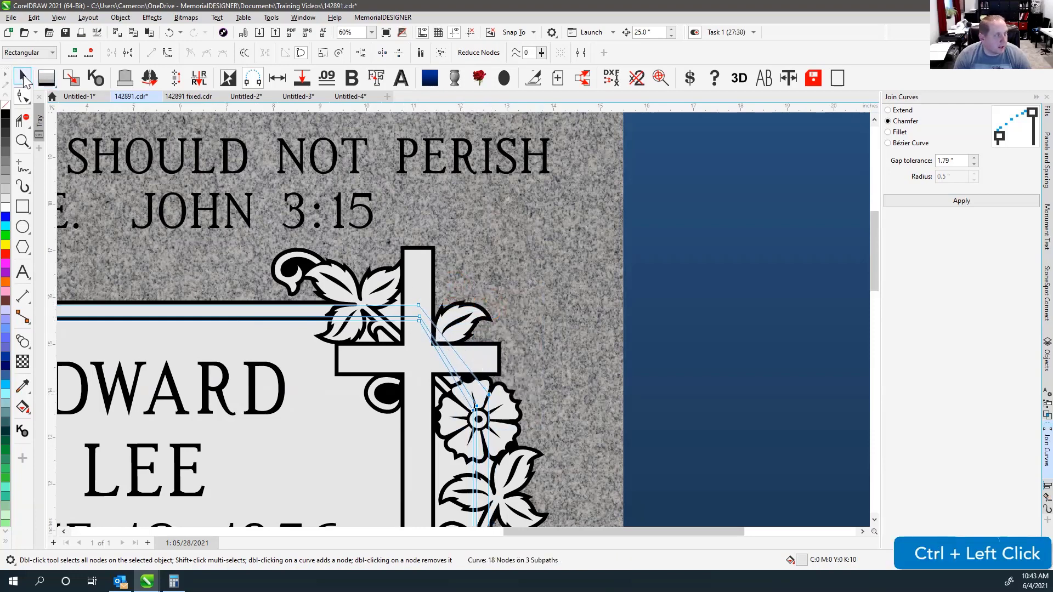
click(437, 333)
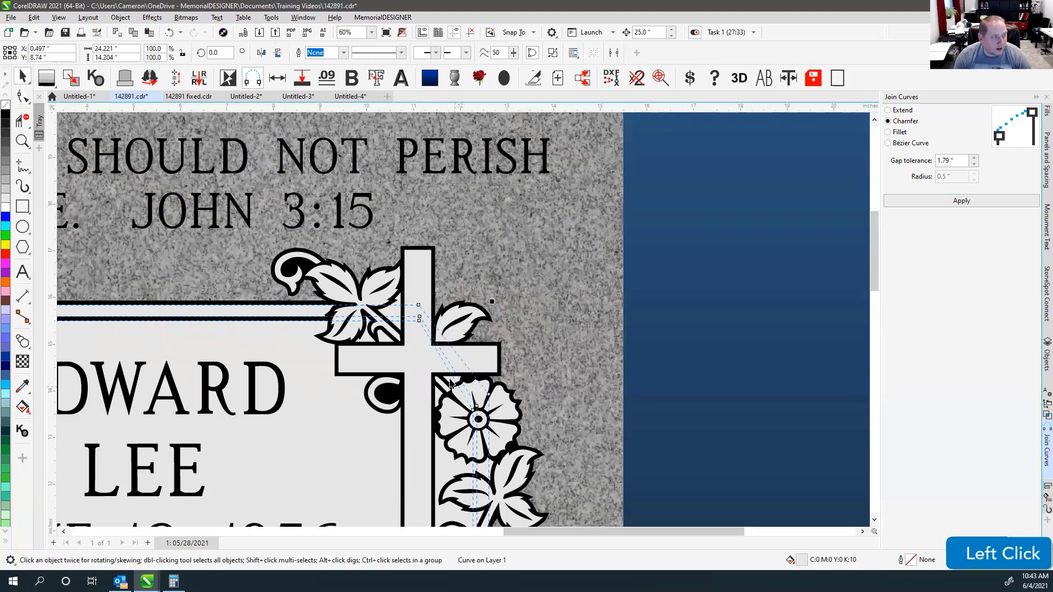
Check the reshaped corner in wireframe, return to enhanced view, and marquee-select the monument's right-side objects.
scroll(438, 335, up, 1)
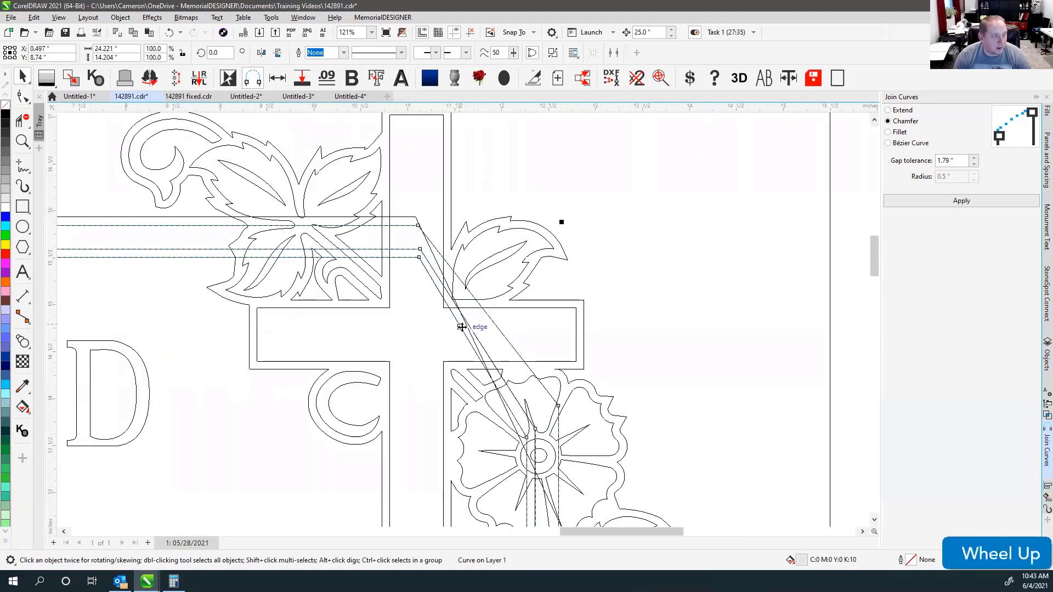
scroll(494, 359, down, 3)
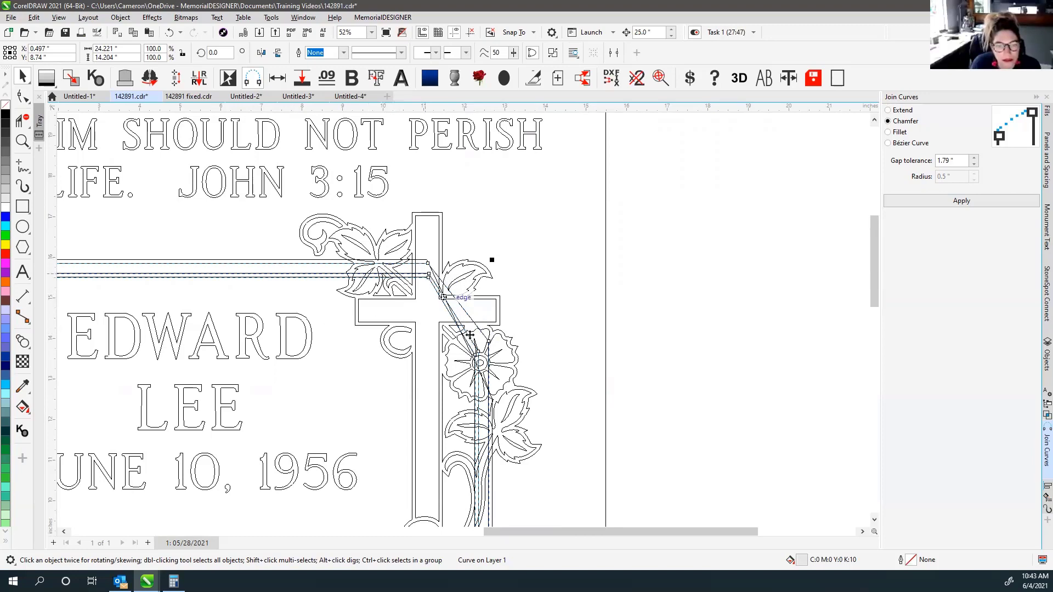
key(v)
scroll(421, 302, down, 2)
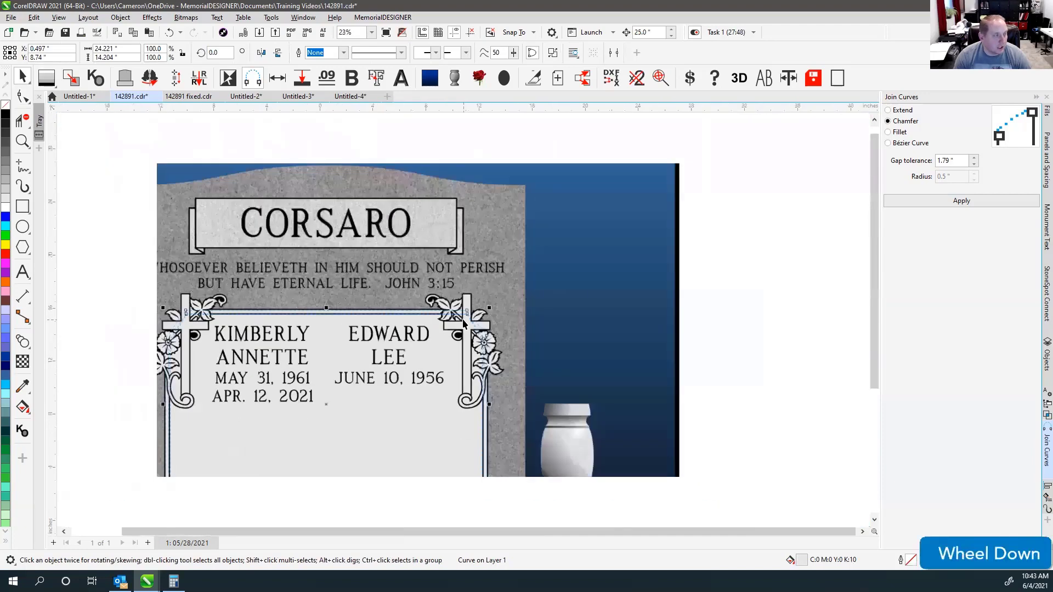
scroll(463, 323, down, 2)
click(688, 288)
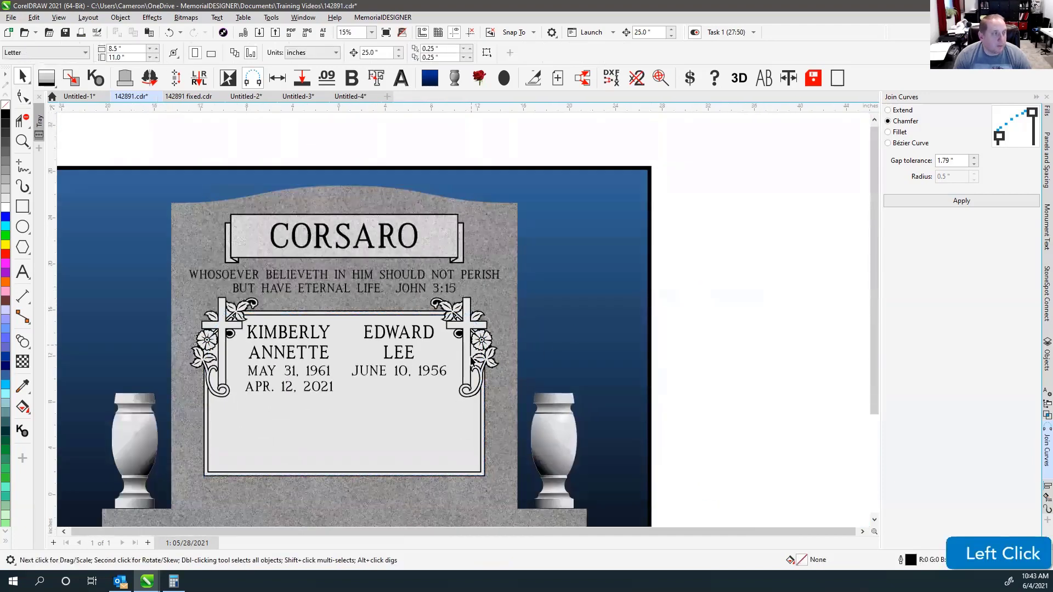
drag(684, 262, 420, 432)
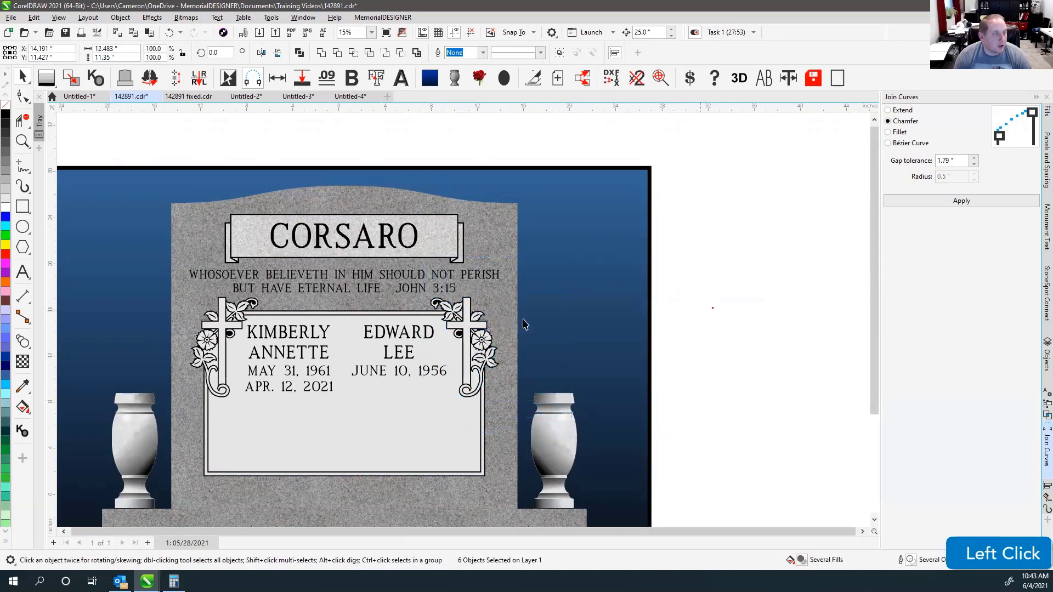
Select the right cross with its small oval and drag them up into place.
click(459, 336)
scroll(463, 309, up, 4)
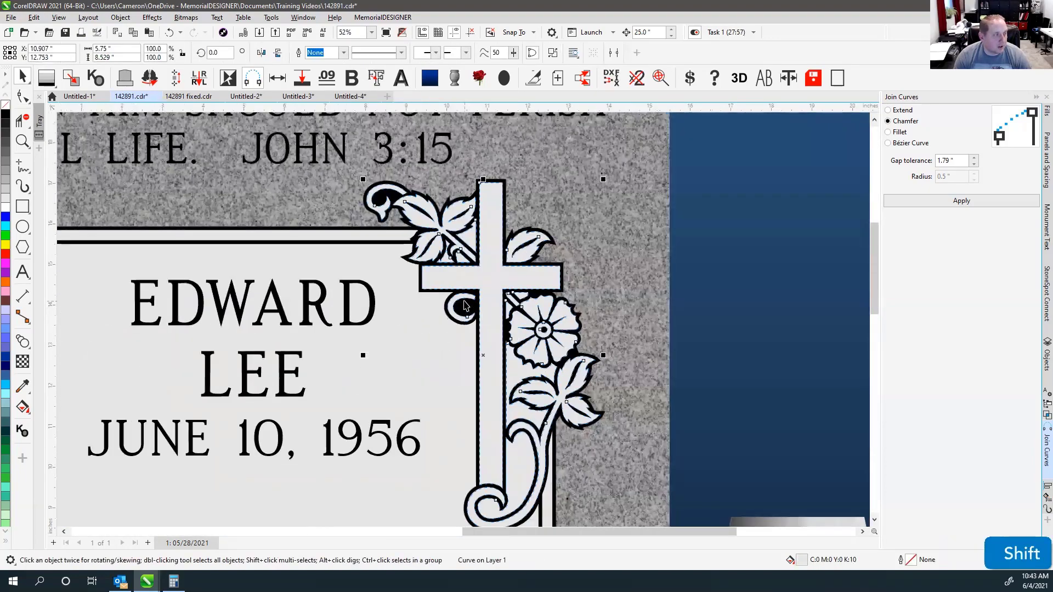
shift+click(465, 307)
scroll(460, 351, down, 2)
drag(460, 362, 479, 338)
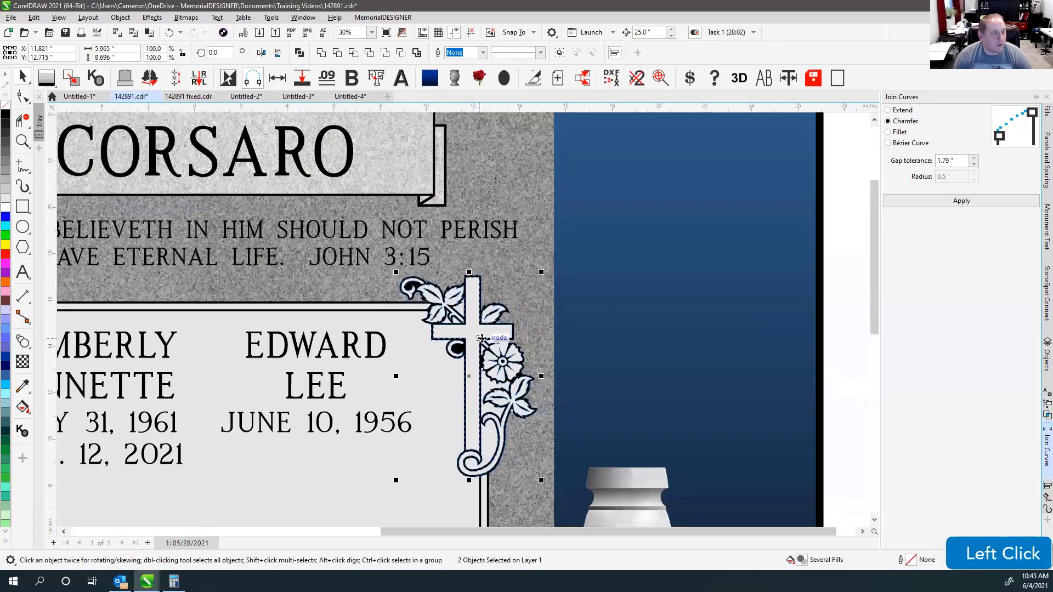
scroll(468, 347, down, 2)
drag(468, 345, 452, 322)
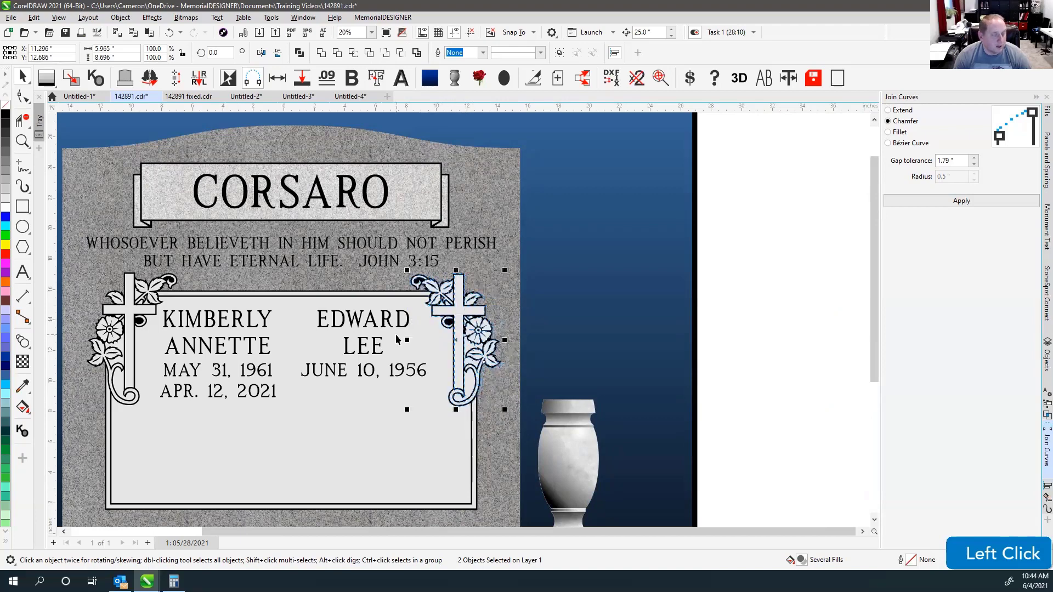
Zoom to the whole monument, undo the cross moves, and select the upright tablet.
key(F4)
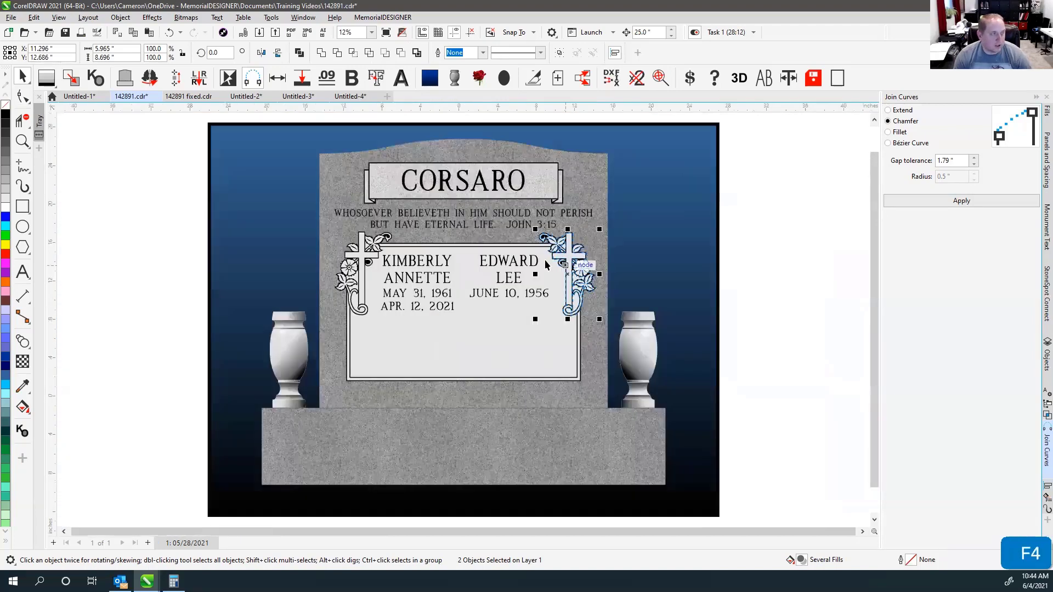
click(772, 243)
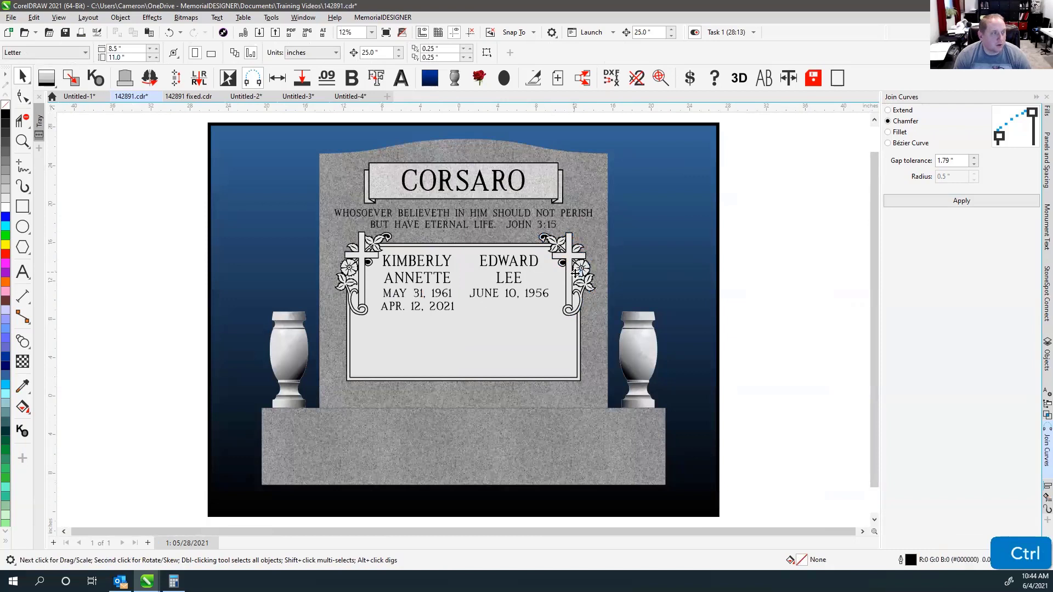
key(ctrl+z)
key(ctrl+z)
key(ctrl+z)
key(ctrl+z)
key(ctrl+z)
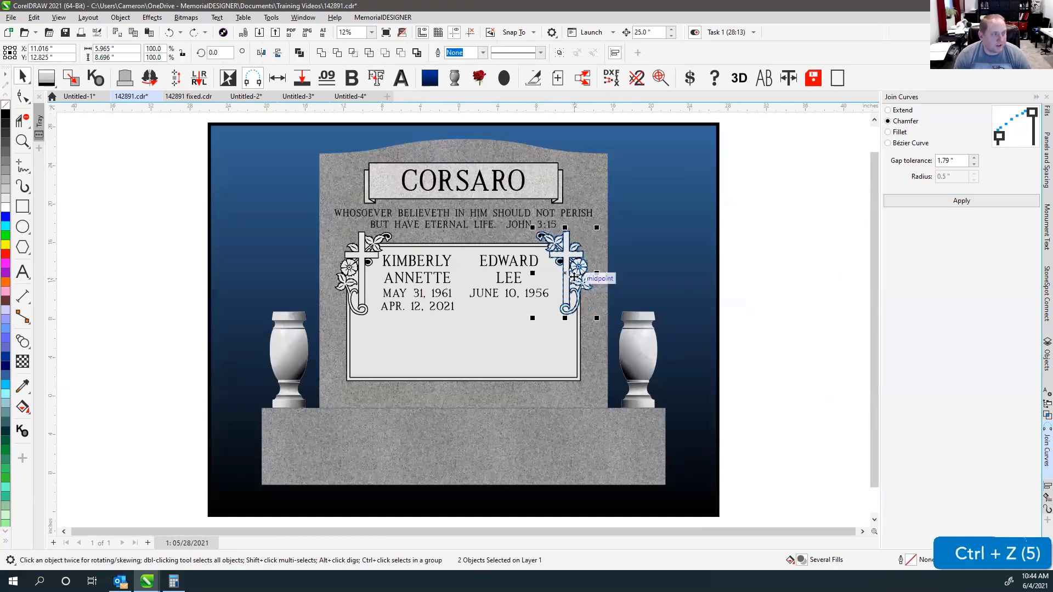
key(ctrl)
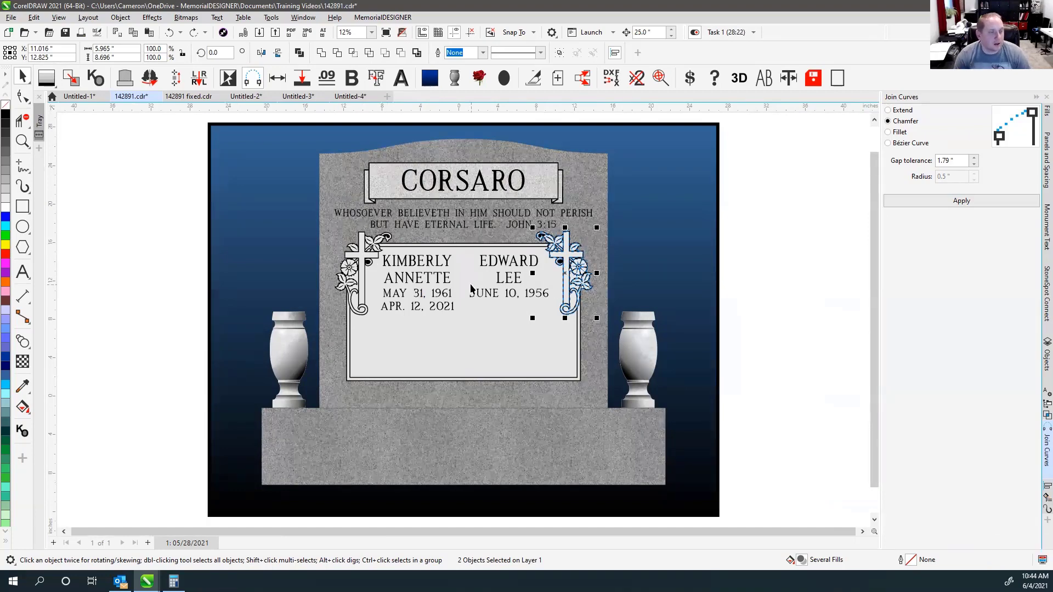
click(755, 253)
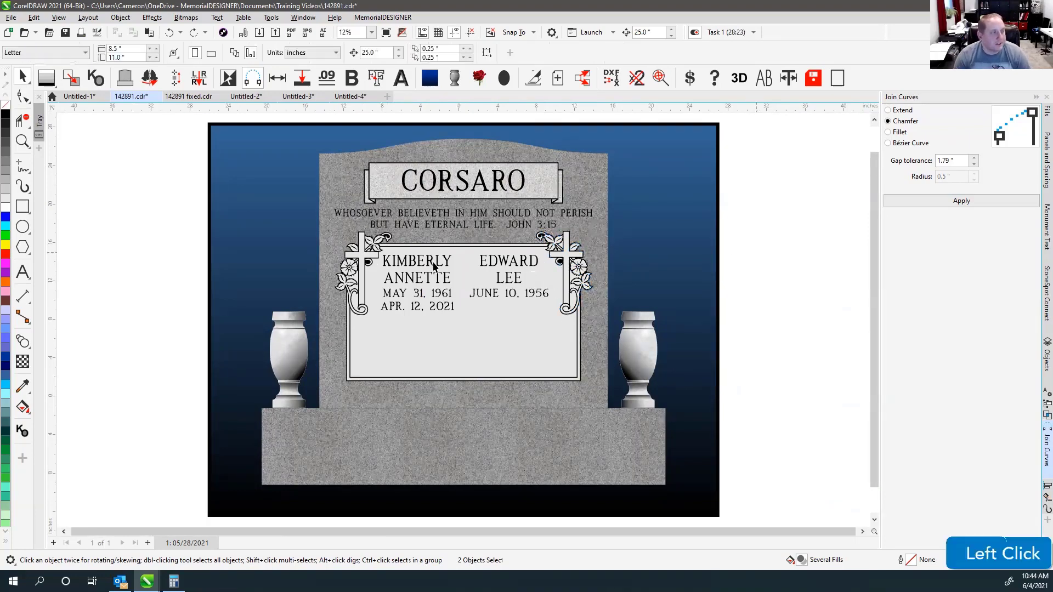
key(F4)
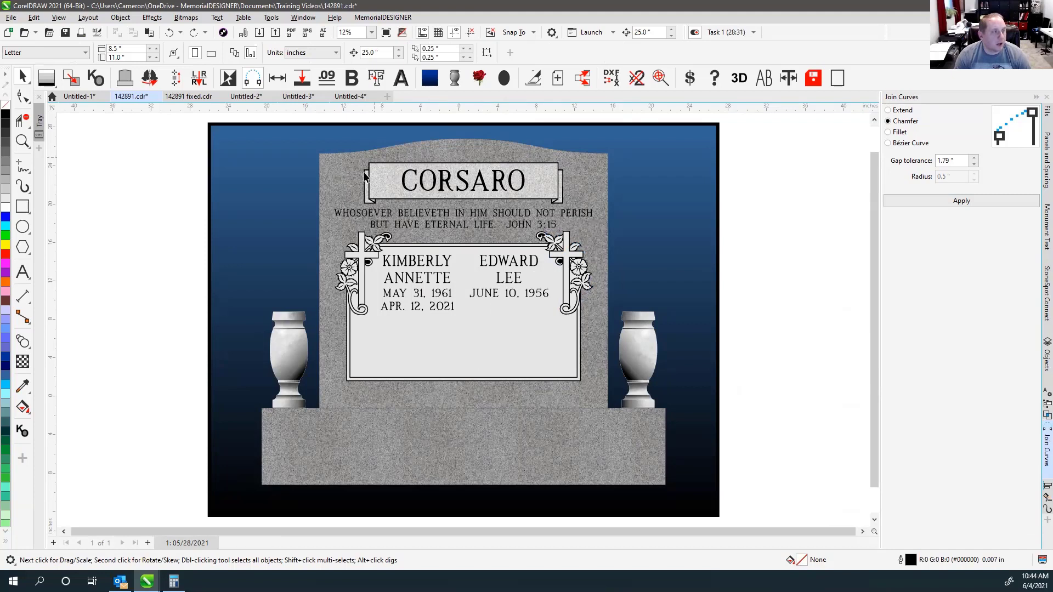
click(466, 392)
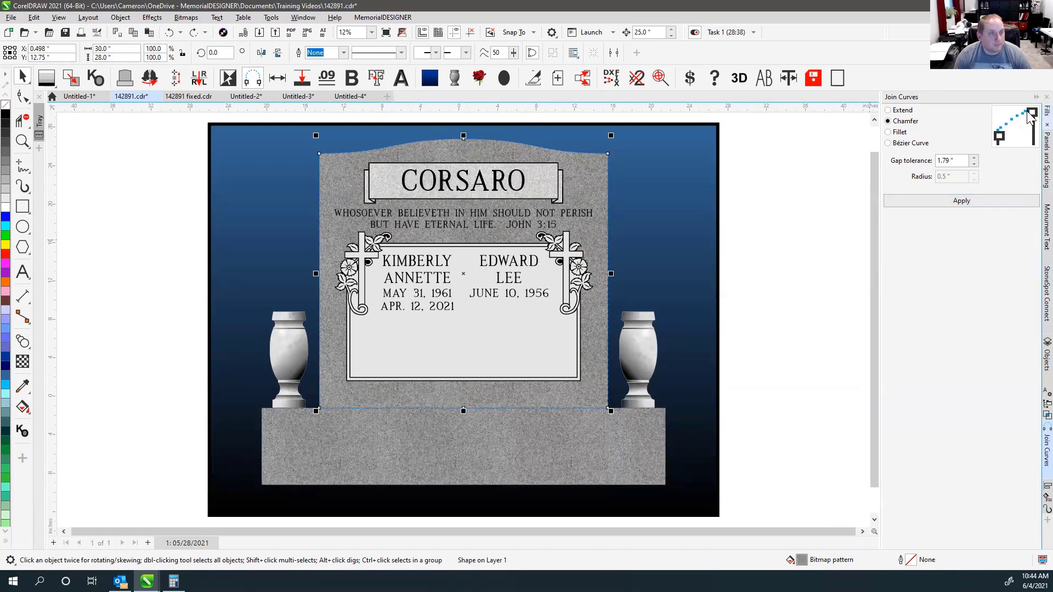
Open the Fills docker and check which granite fill the tablet currently uses.
click(1046, 113)
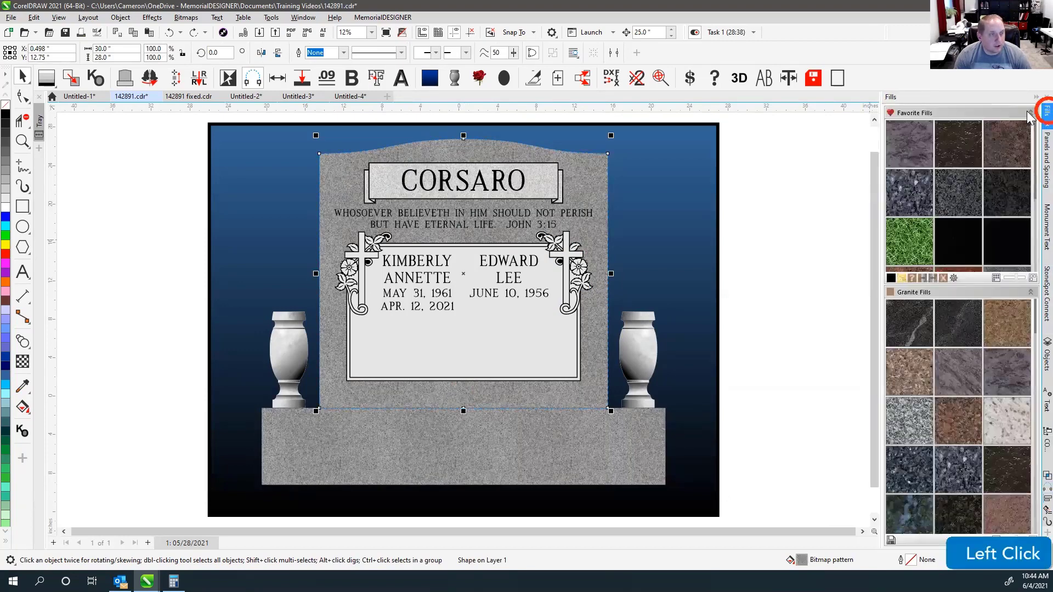
click(911, 277)
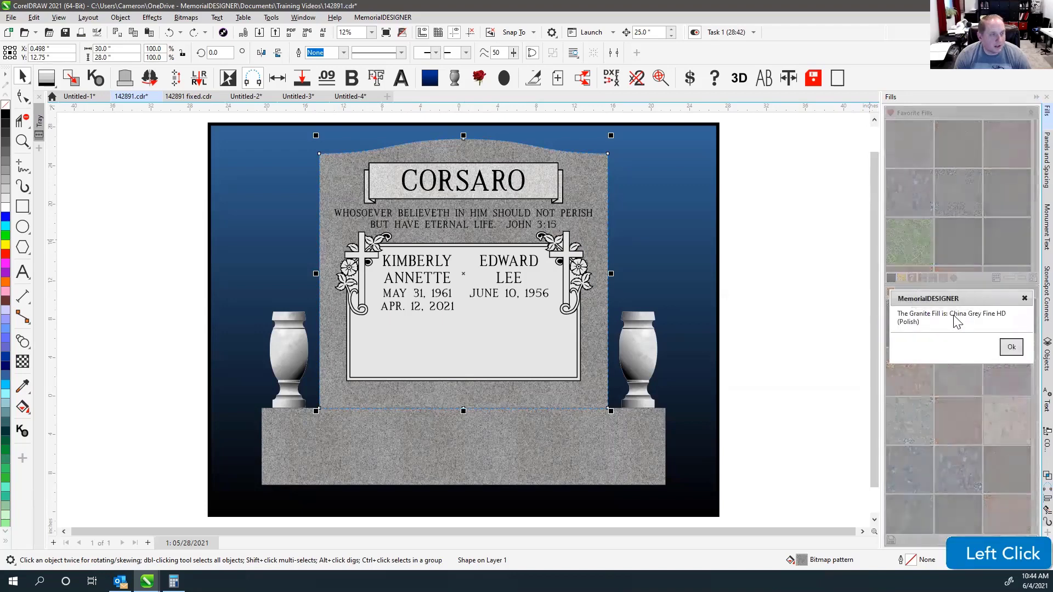
click(1014, 347)
scroll(994, 214, down, 2)
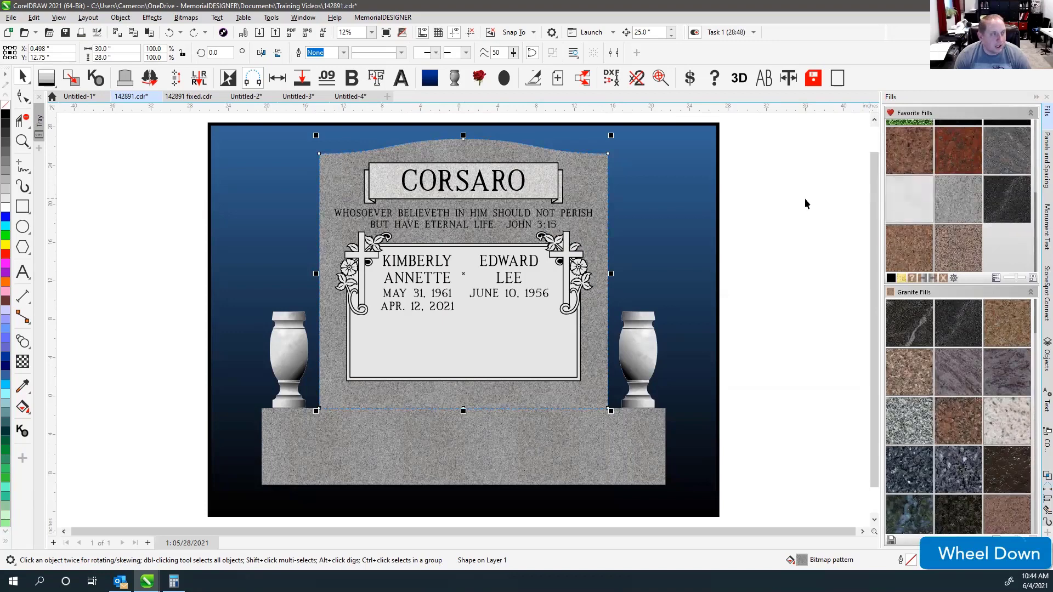
Marquee-select the tablet and panel parts and apply the light-grey granite favourite fill.
click(756, 214)
drag(740, 126, 331, 412)
drag(334, 119, 598, 424)
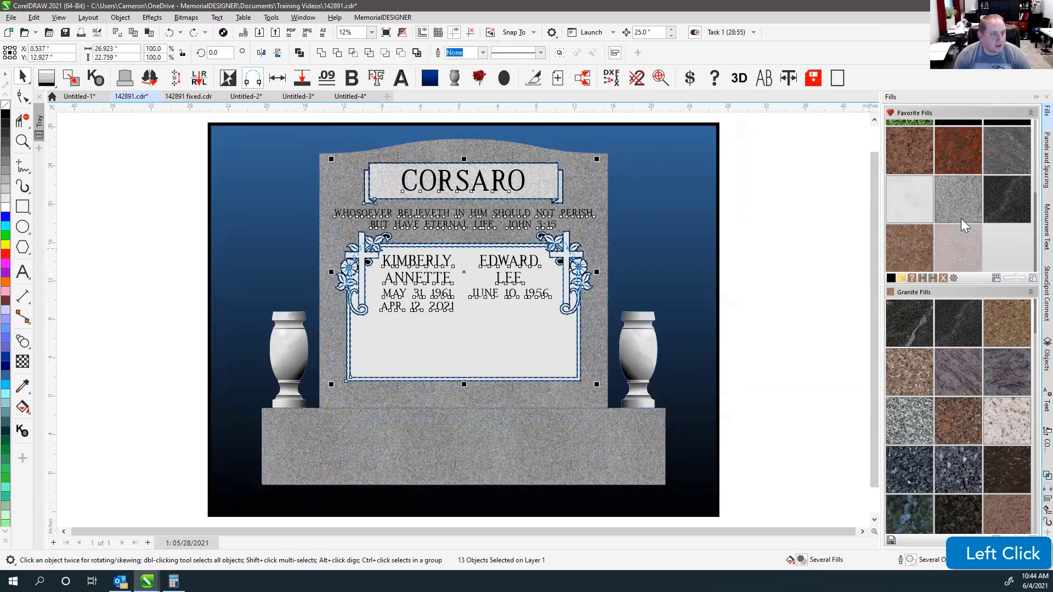
click(968, 200)
click(784, 225)
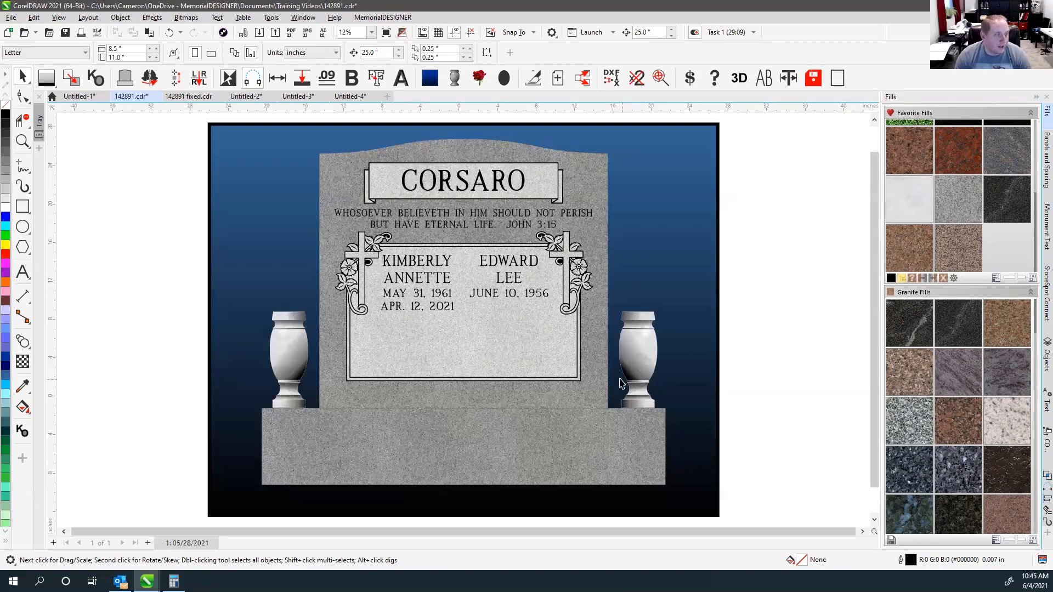
Insert a new vase from the toolbar and place it on the base beside the tablet.
click(639, 357)
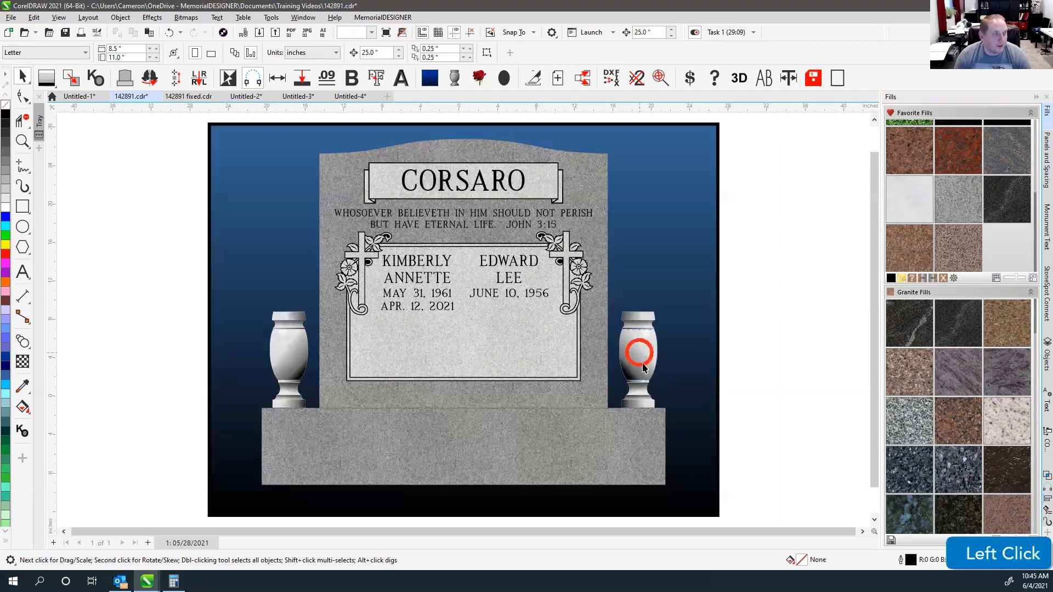
click(765, 304)
click(454, 78)
drag(494, 343, 164, 358)
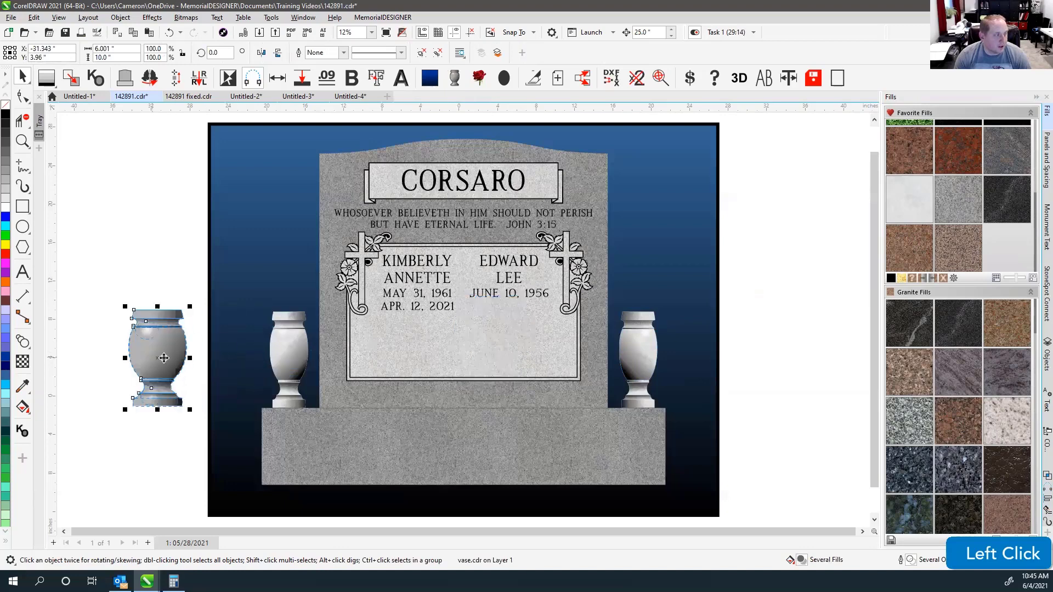
click(177, 283)
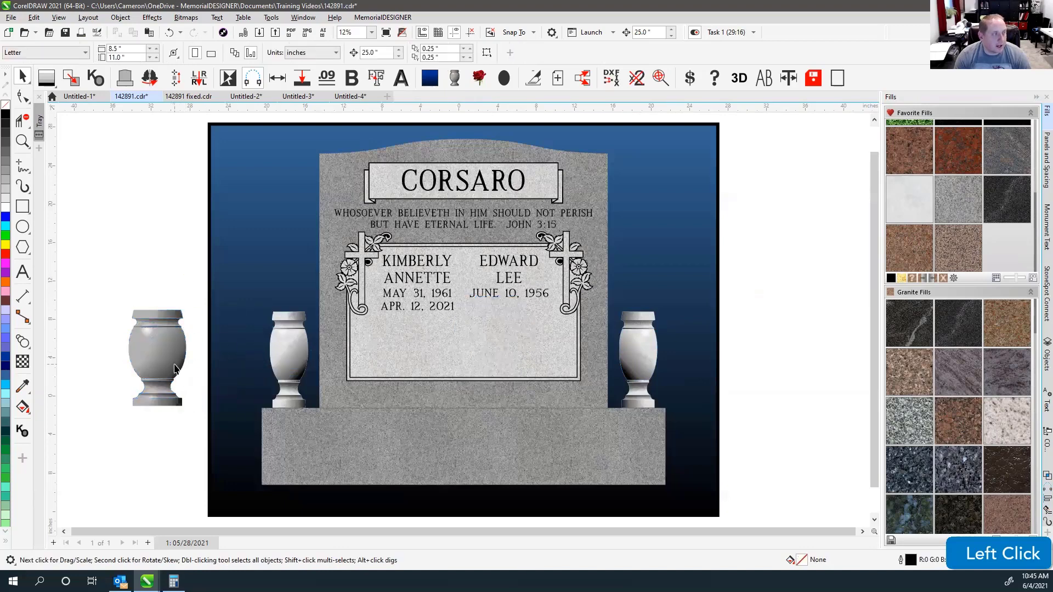
drag(161, 368, 707, 359)
Delete the extra vase copy and the bulbous left vase.
right_click(565, 357)
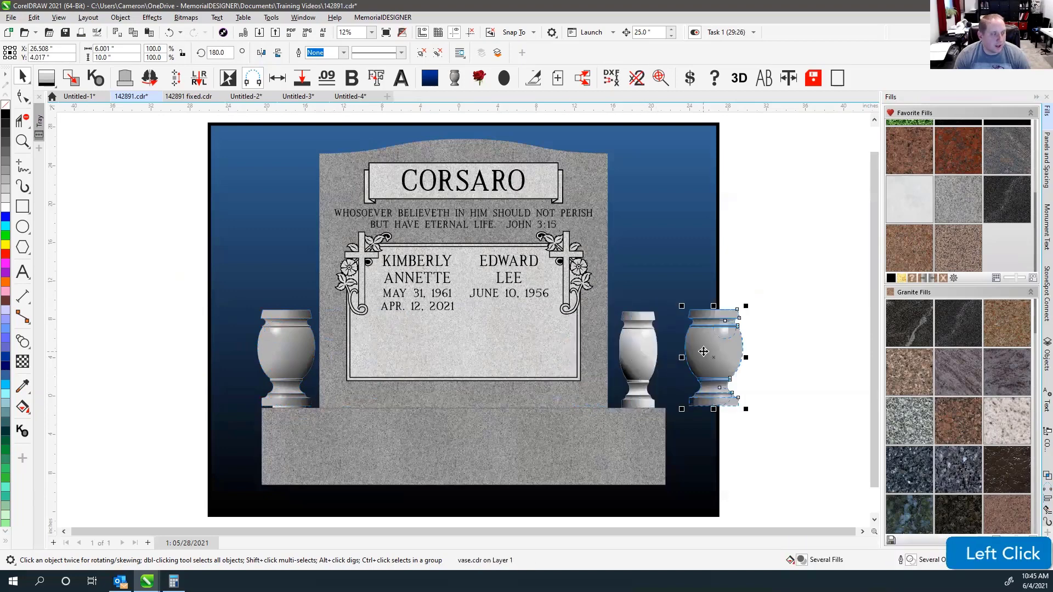
key(Delete)
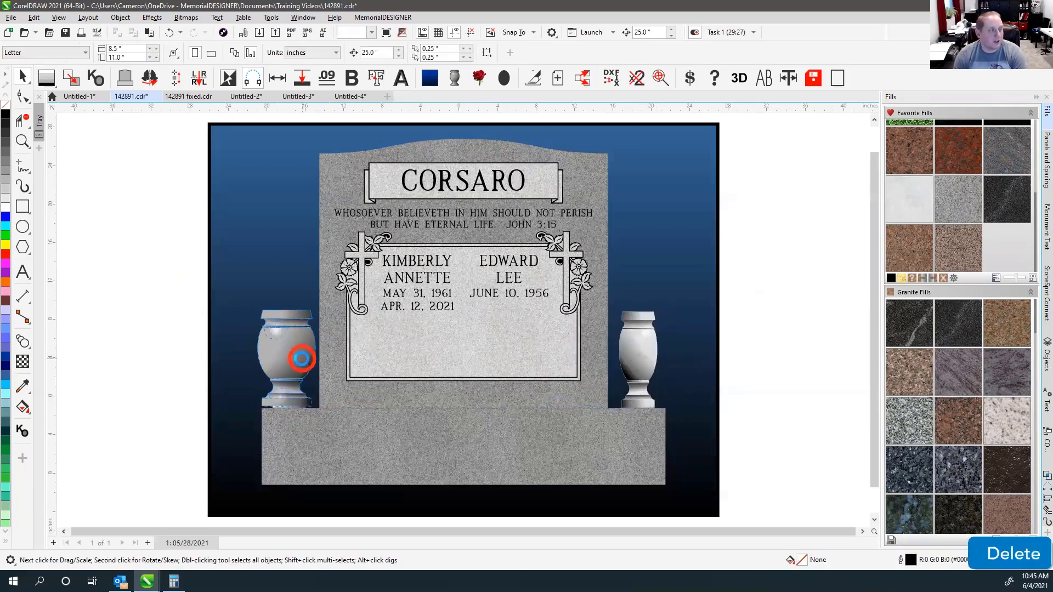
click(302, 362)
key(Delete)
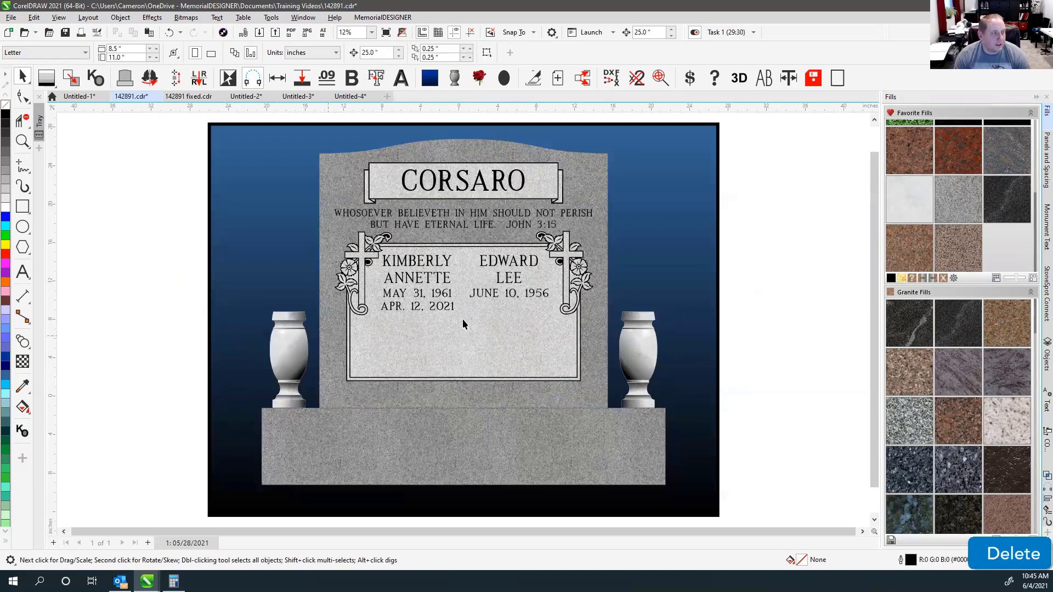
scroll(327, 341, down, 2)
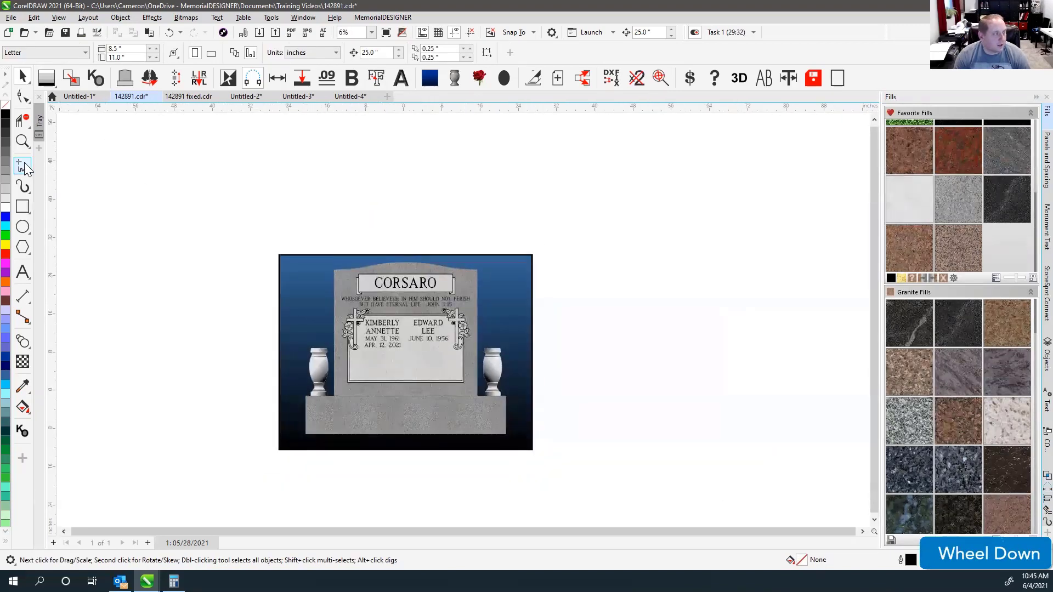
Draw two freehand curves down to the vases, then delete both curves.
click(28, 162)
drag(98, 142, 316, 362)
drag(730, 151, 501, 369)
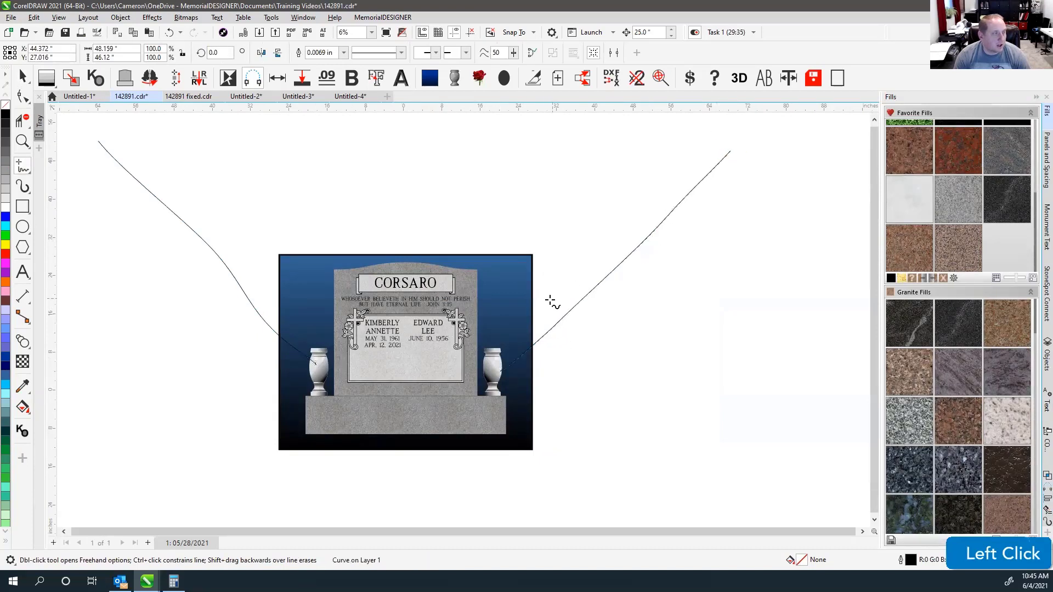
click(22, 77)
click(144, 189)
key(Delete)
click(670, 211)
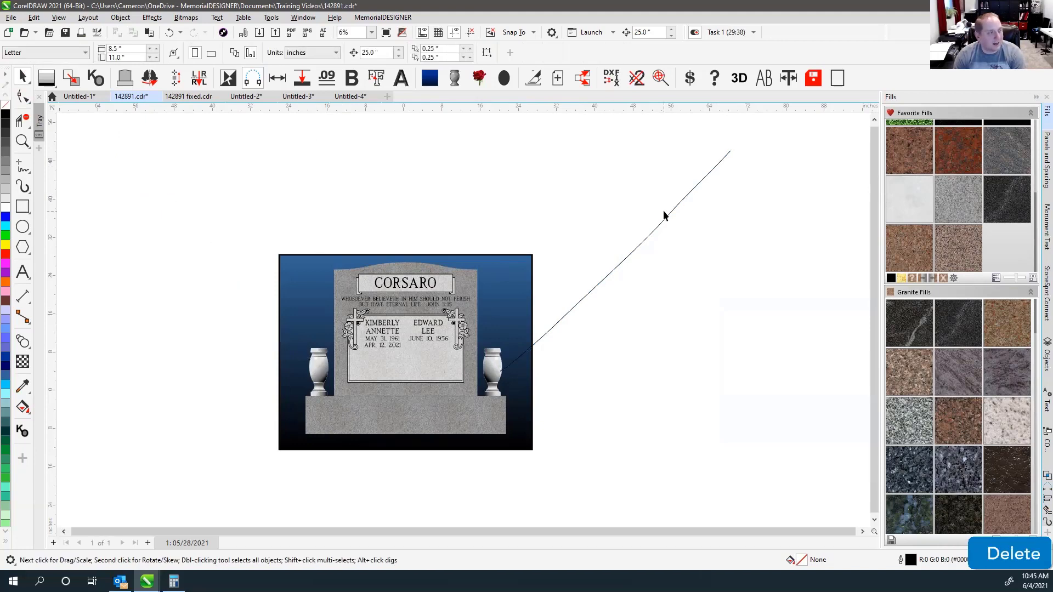
key(Delete)
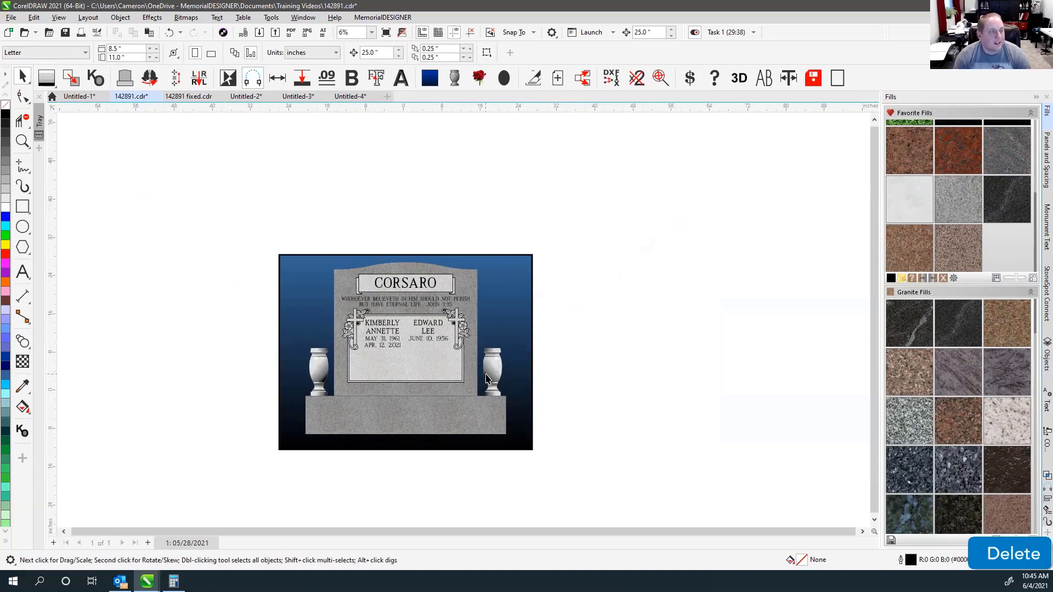
Select the whole right vase and mirror it horizontally, undoing a vertical flip.
click(491, 377)
drag(566, 333, 470, 420)
click(277, 52)
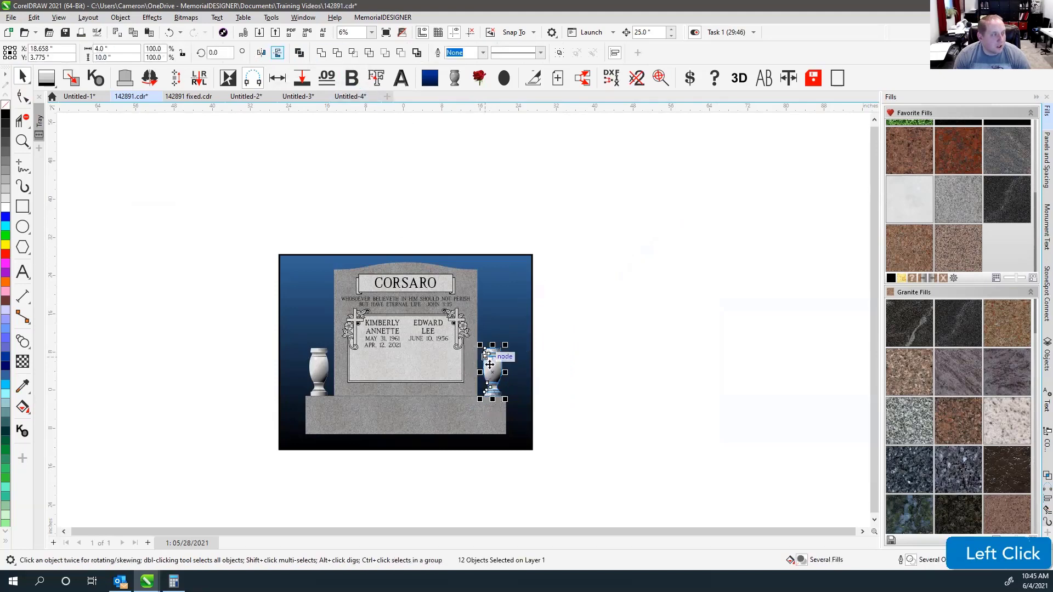
click(585, 363)
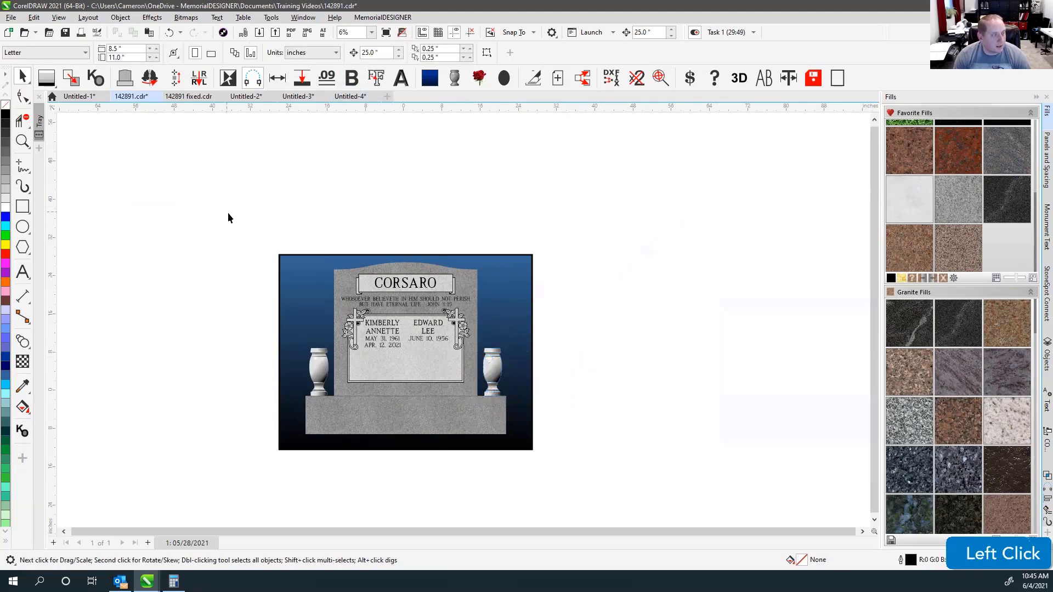
key(ctrl+z)
click(594, 332)
drag(574, 319, 477, 418)
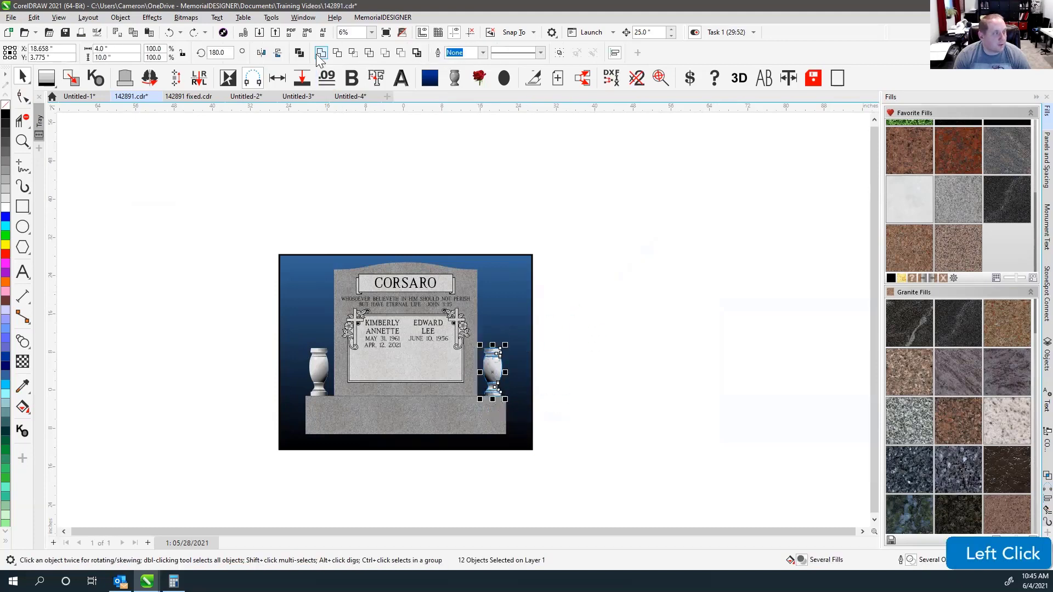
click(262, 52)
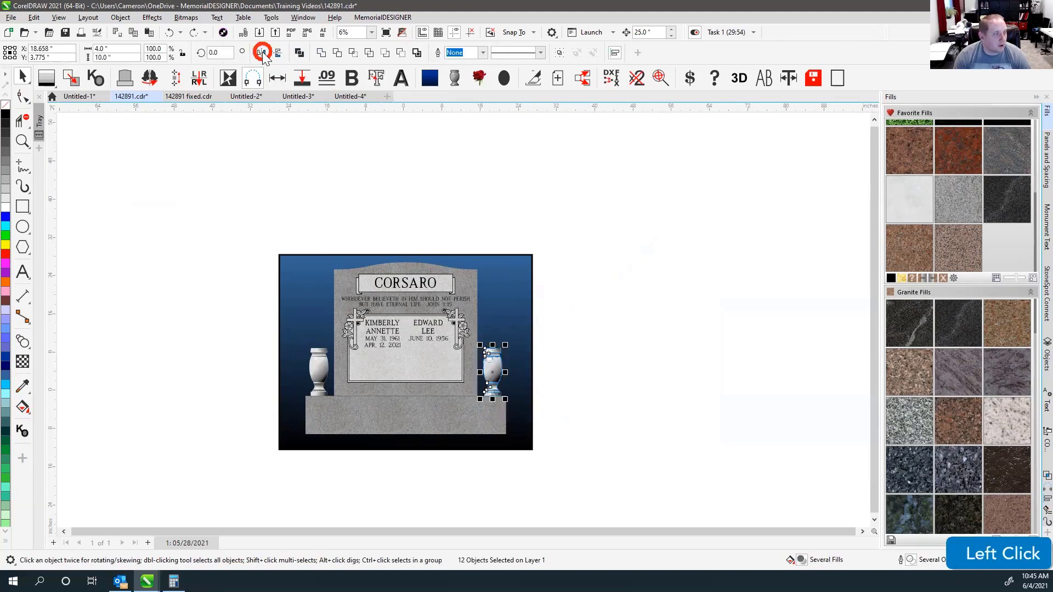
click(251, 347)
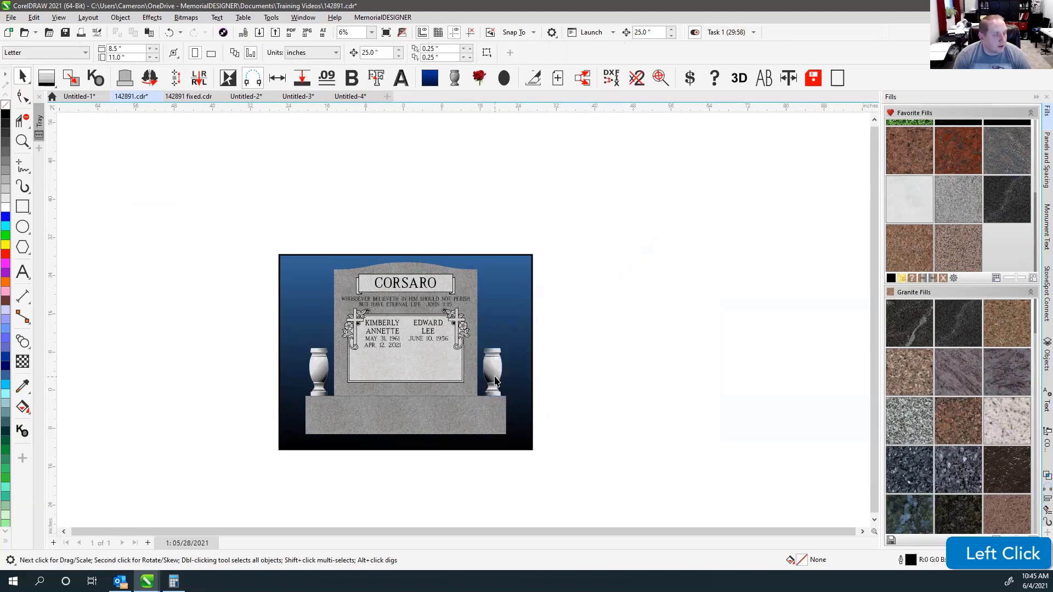
Mirror the left vase horizontally and flip the right vase vertically so the pair matches.
drag(240, 316, 340, 423)
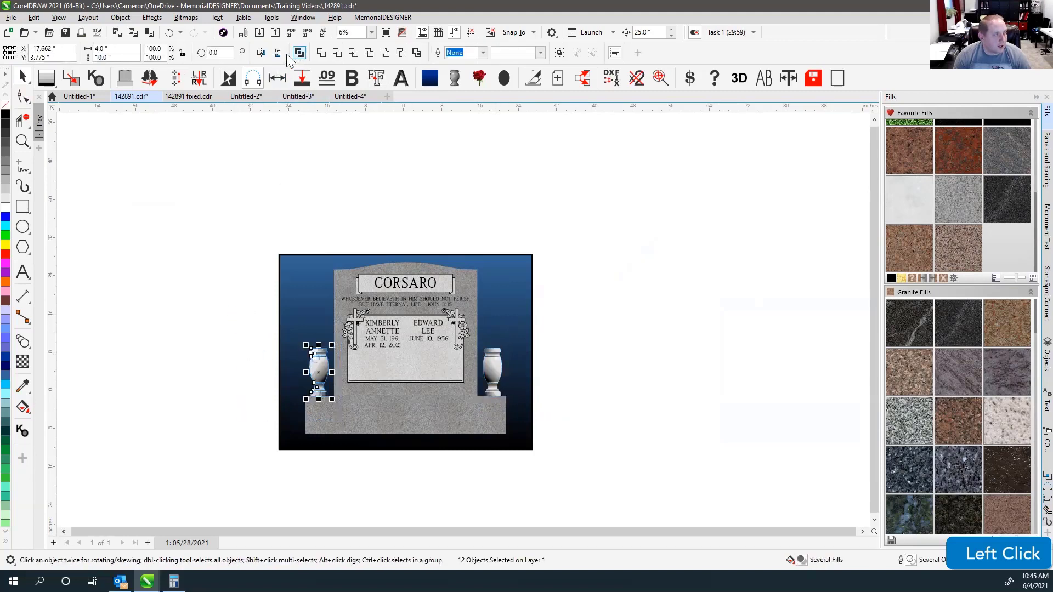
click(262, 52)
drag(585, 322, 479, 409)
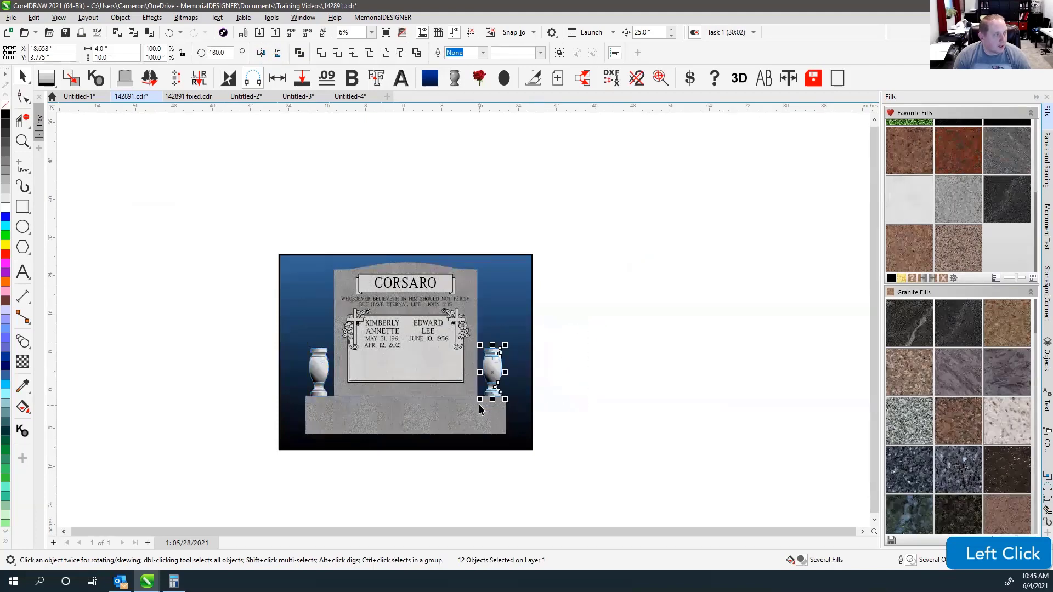
click(277, 53)
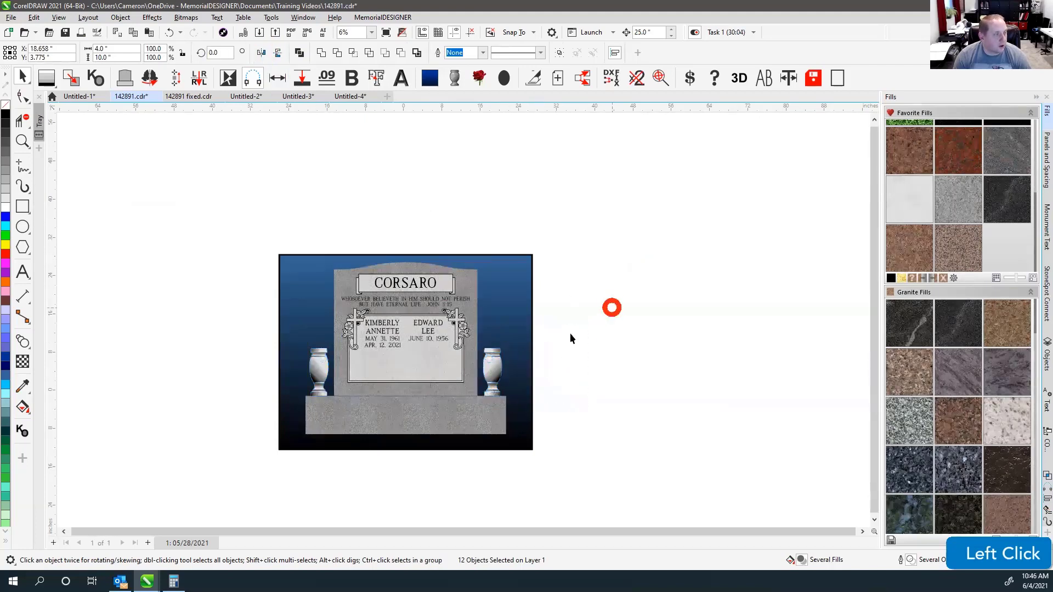
click(397, 179)
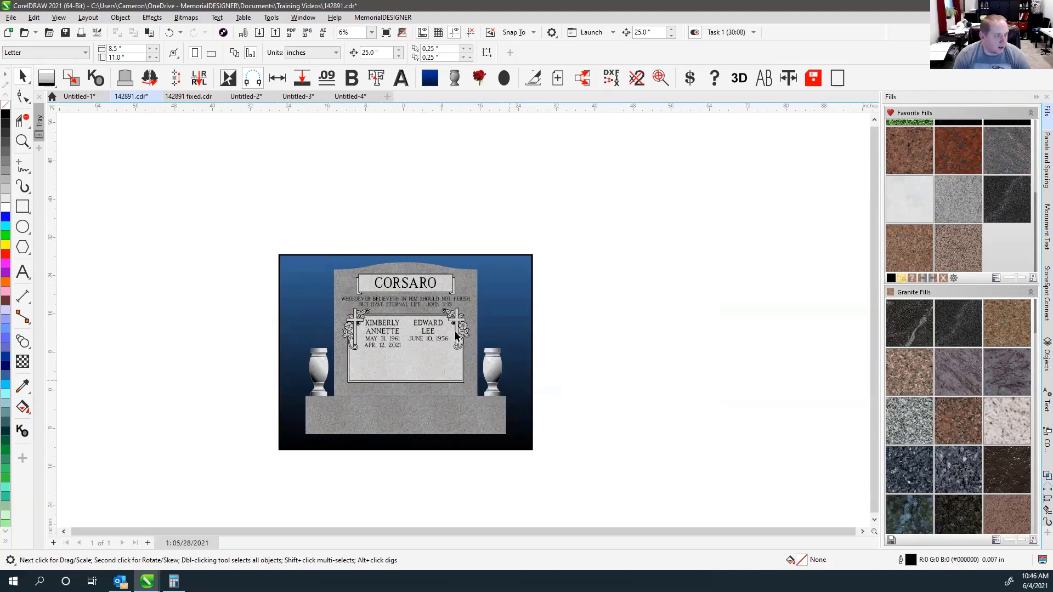
click(407, 196)
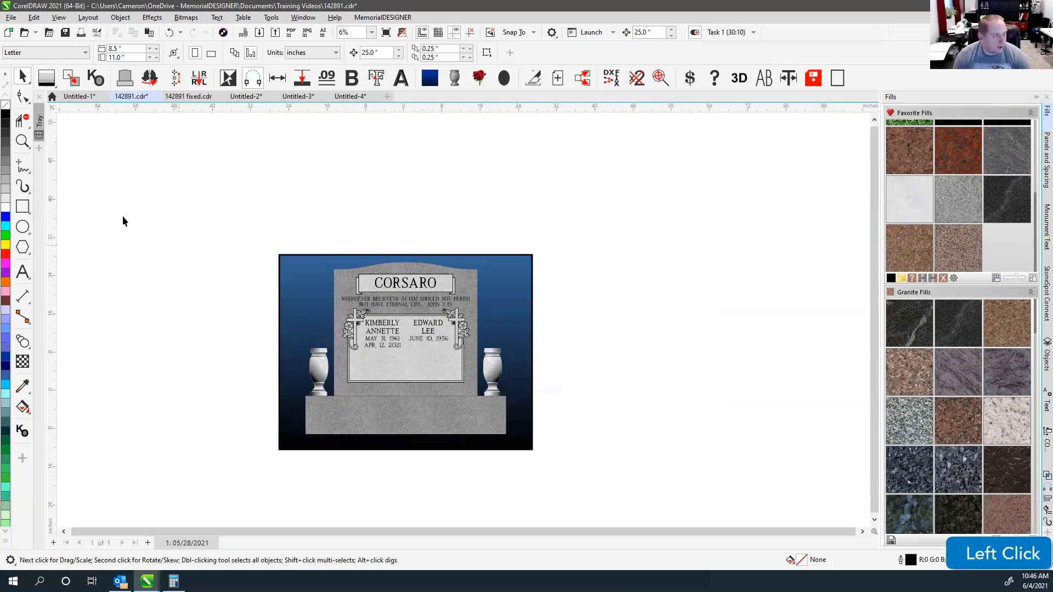
scroll(383, 394, up, 1)
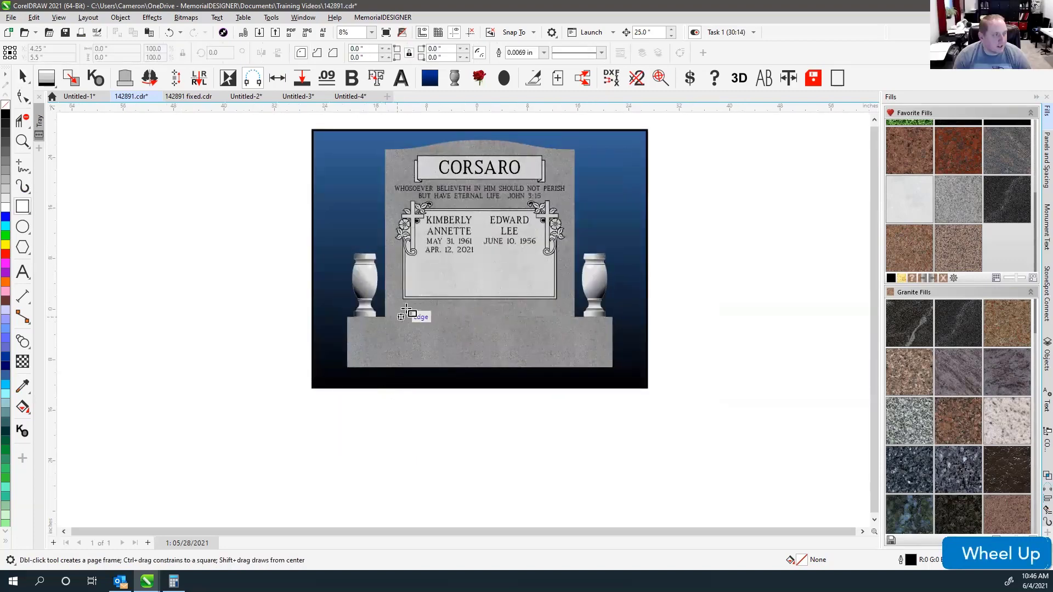
scroll(463, 317, up, 4)
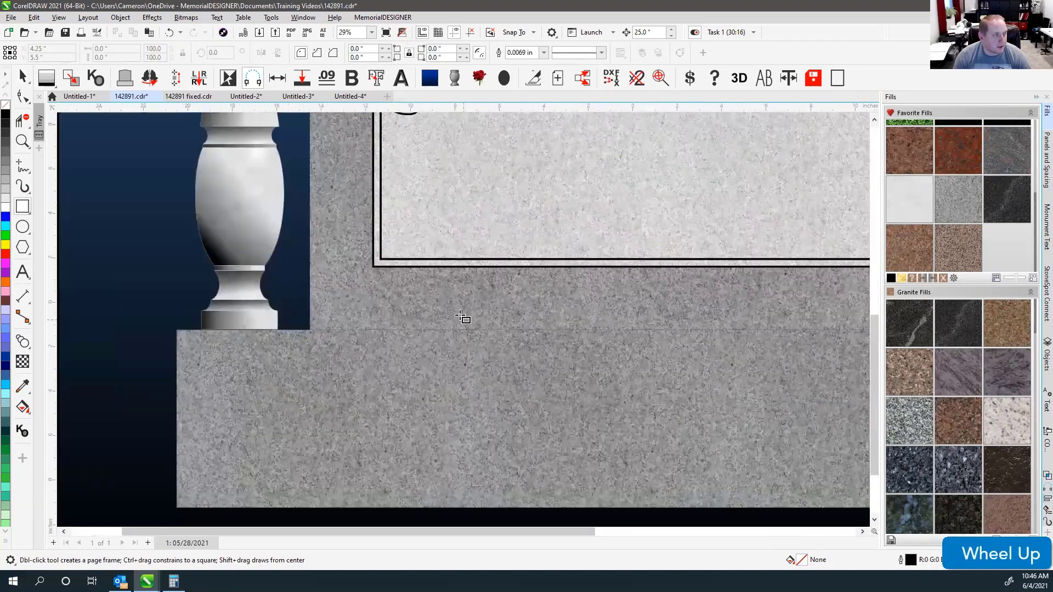
scroll(471, 306, down, 2)
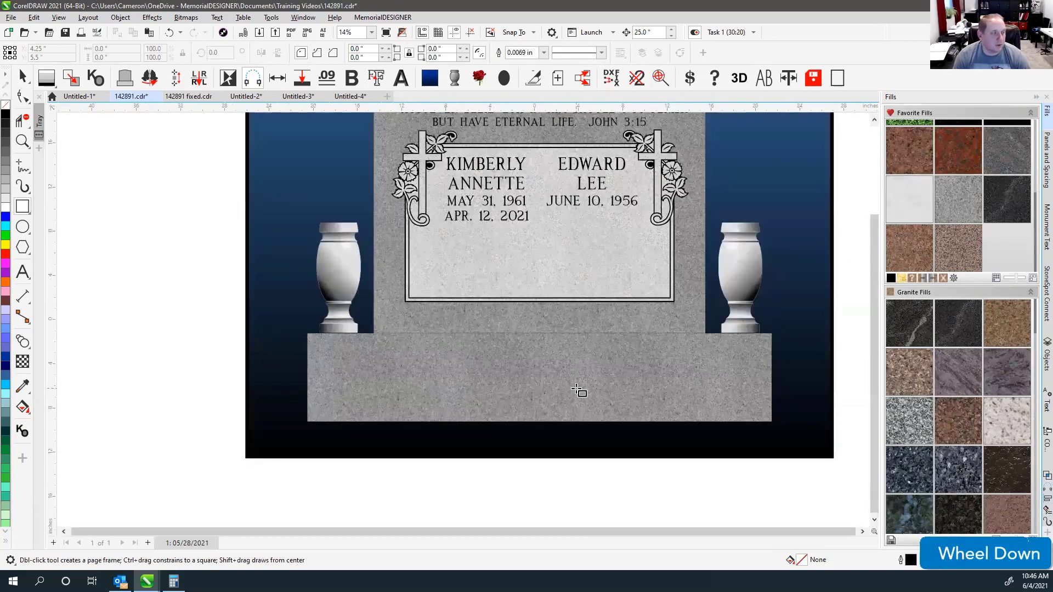
drag(372, 334, 708, 254)
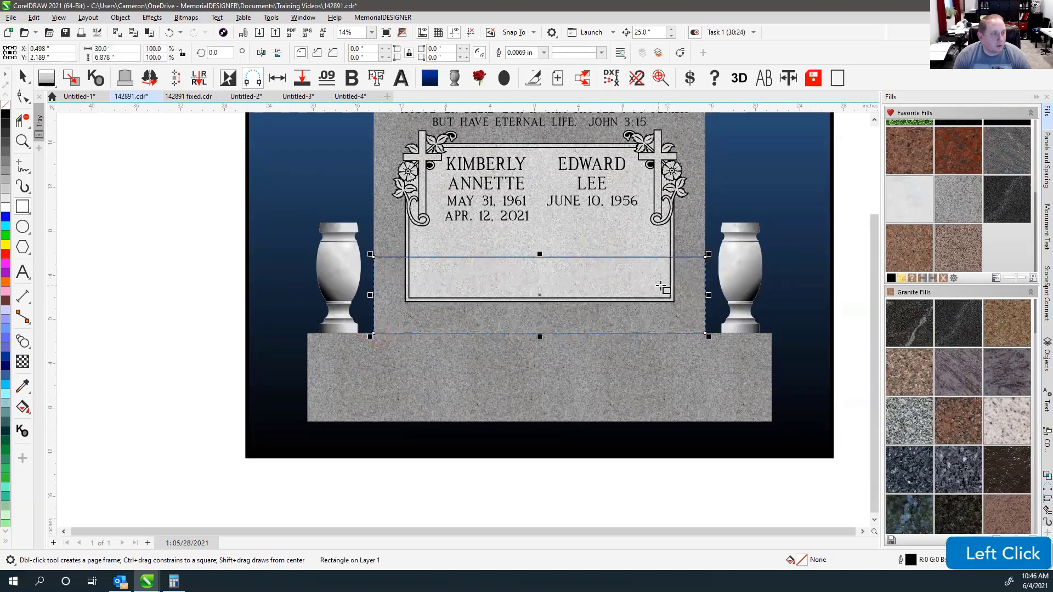
click(5, 114)
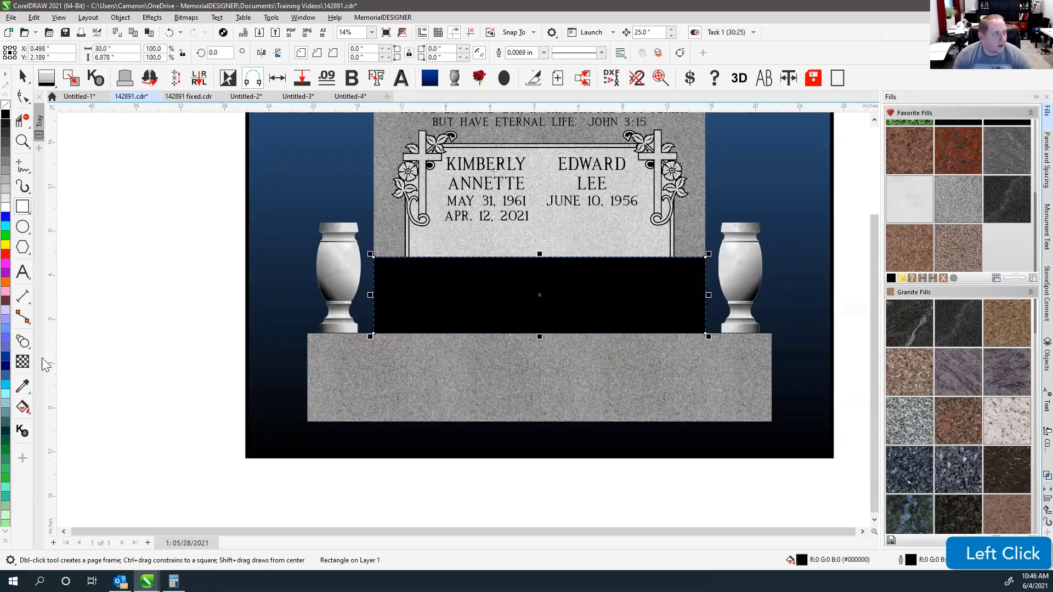
click(22, 362)
drag(515, 443, 516, 288)
click(20, 77)
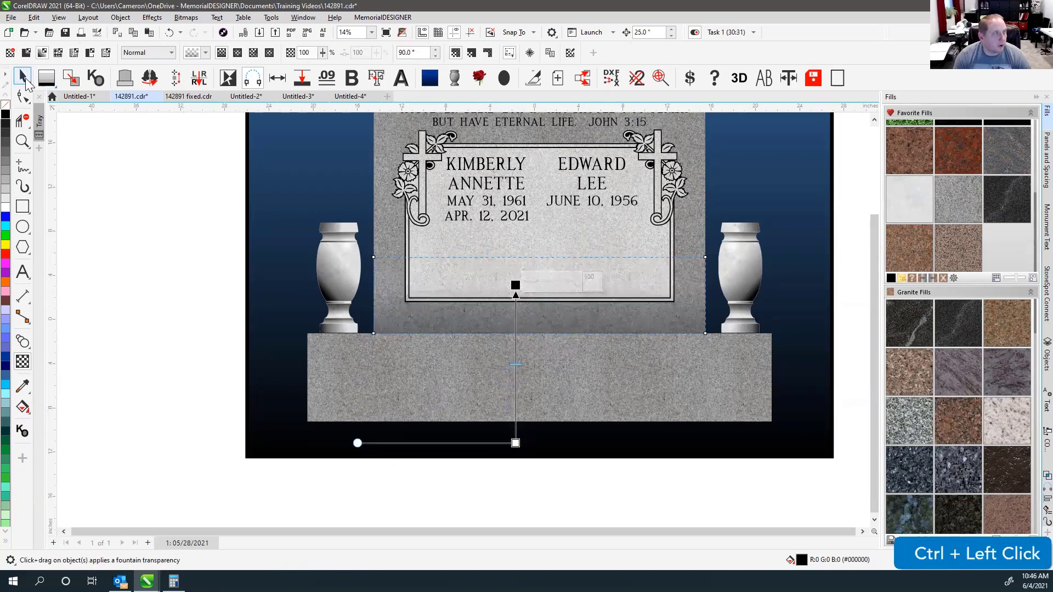
click(137, 255)
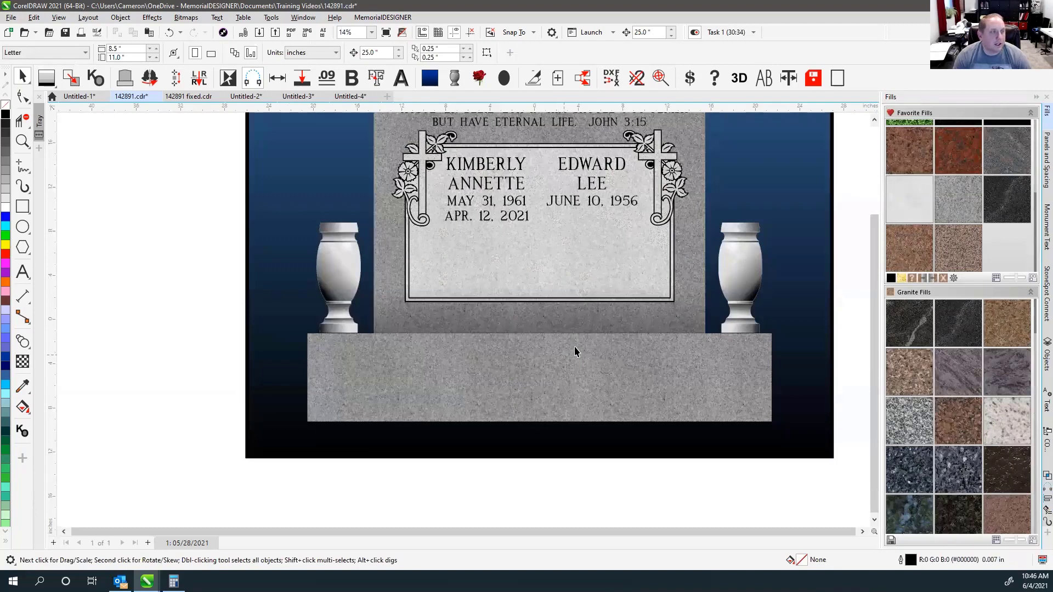
key(F4)
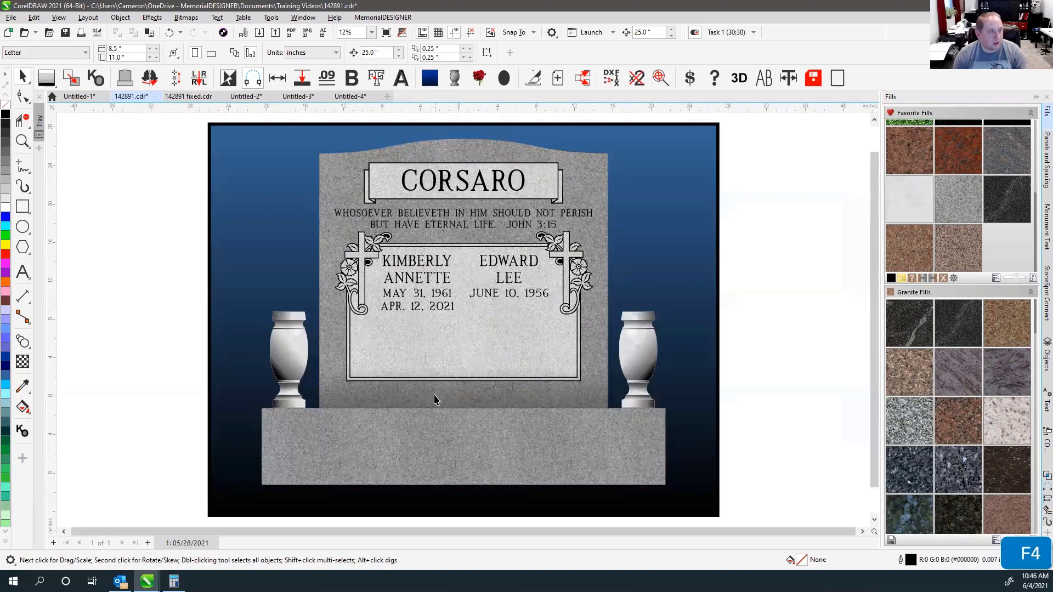
click(418, 398)
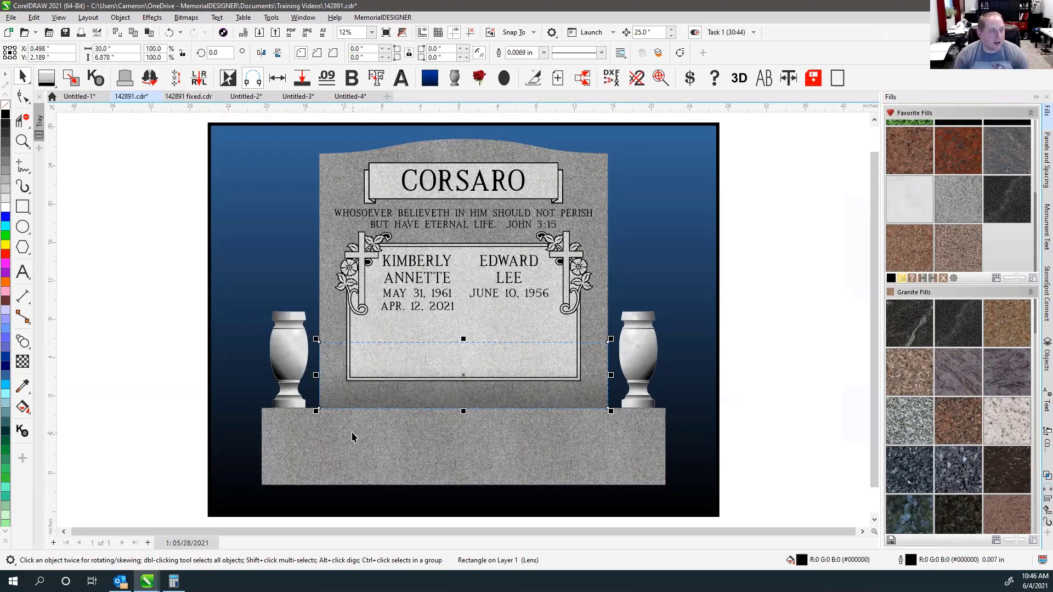
click(765, 242)
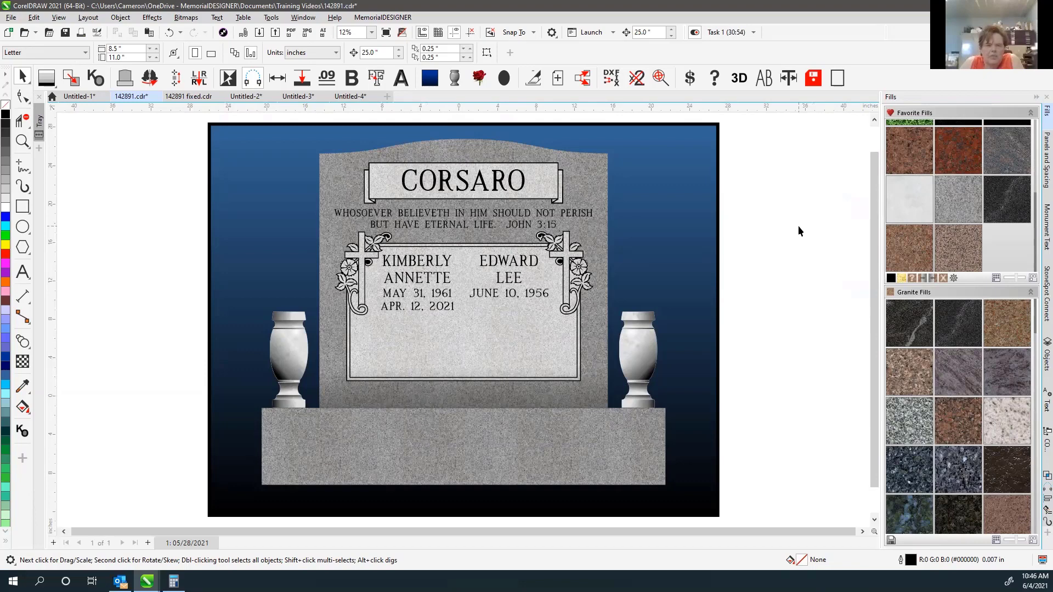
click(548, 381)
key(Delete)
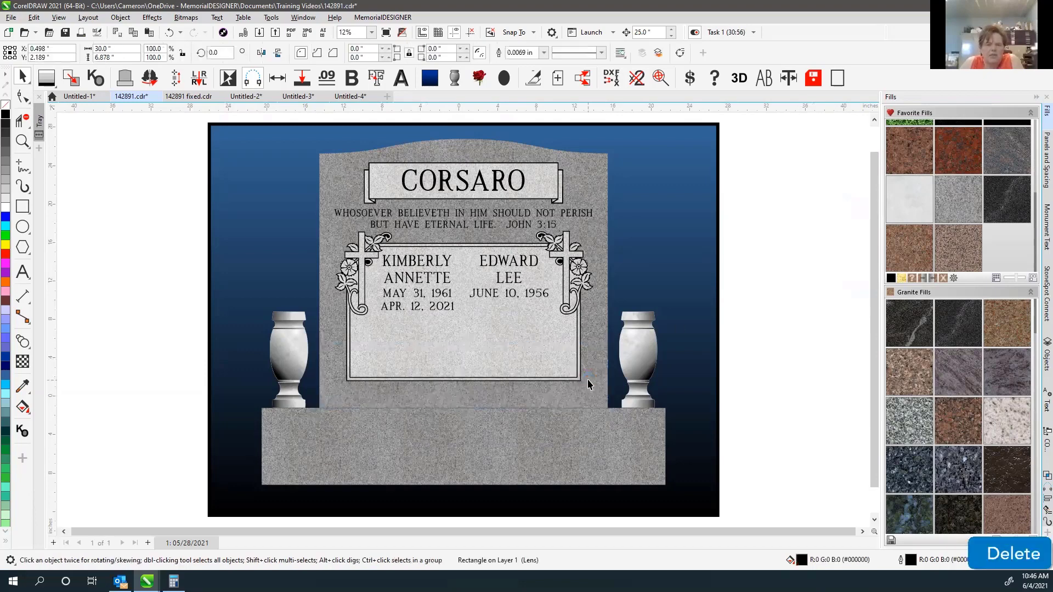
Draw a rectangle over the die's lower part between the vases and fill it black.
click(22, 207)
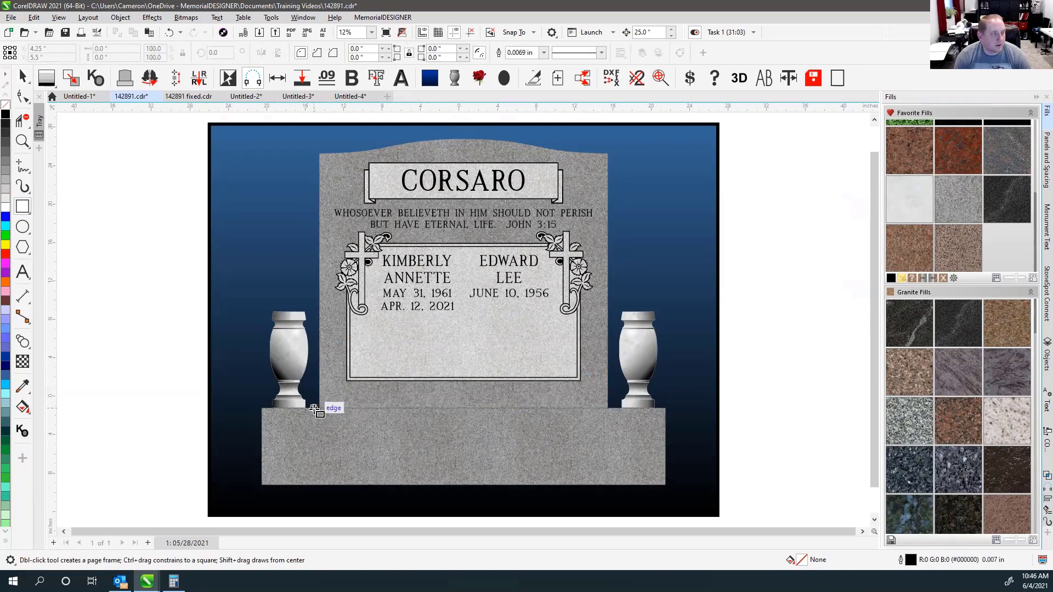
drag(321, 409, 610, 329)
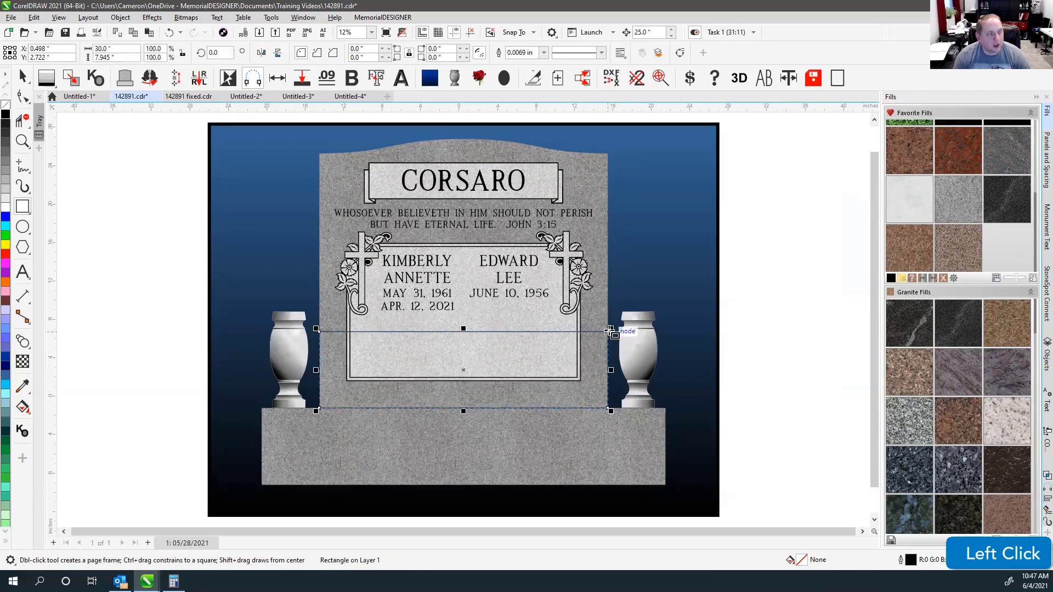
click(6, 116)
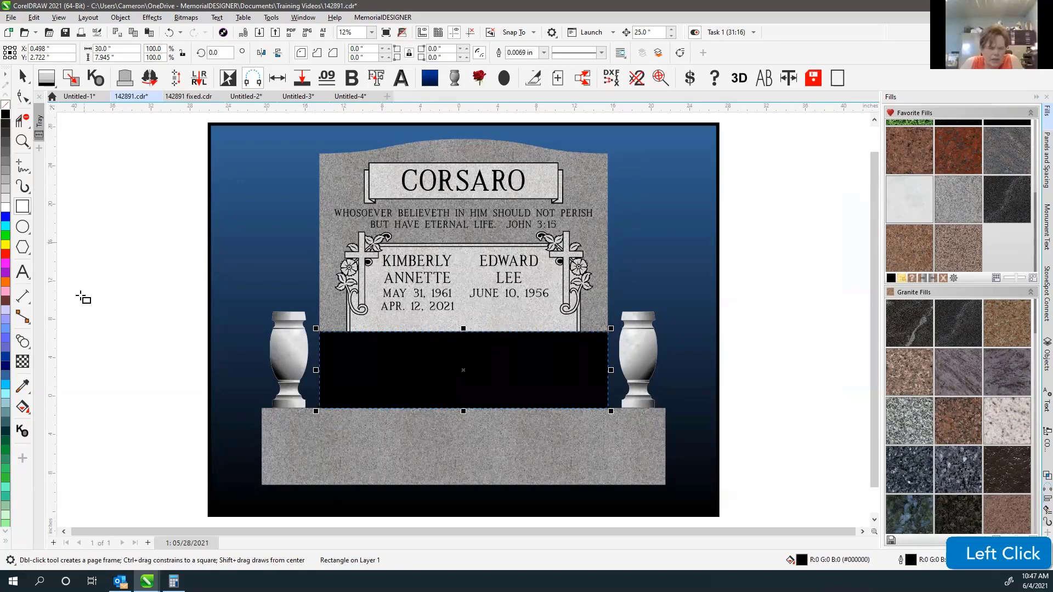
click(25, 361)
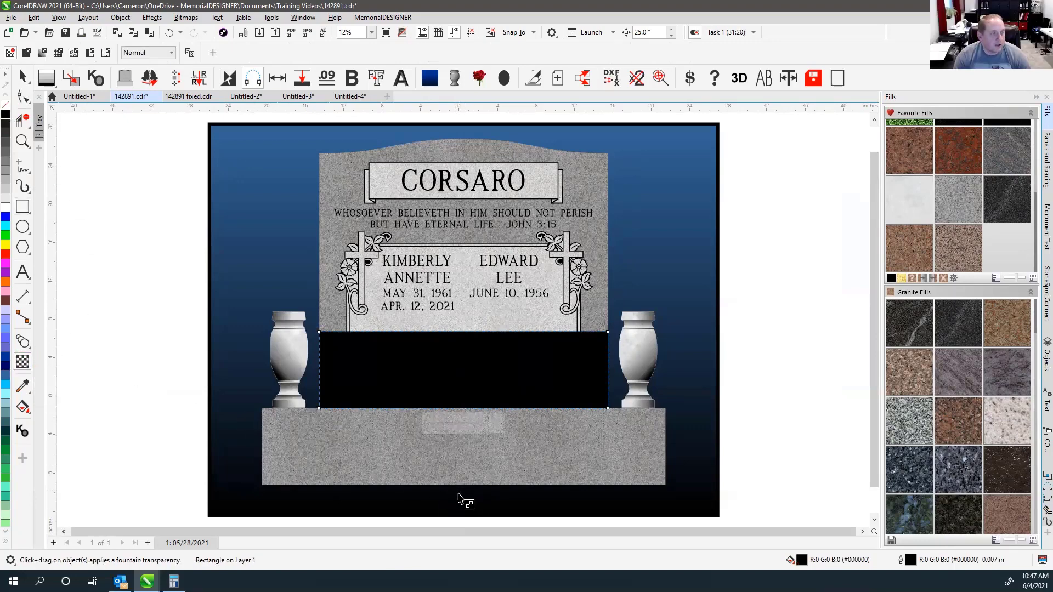
click(464, 405)
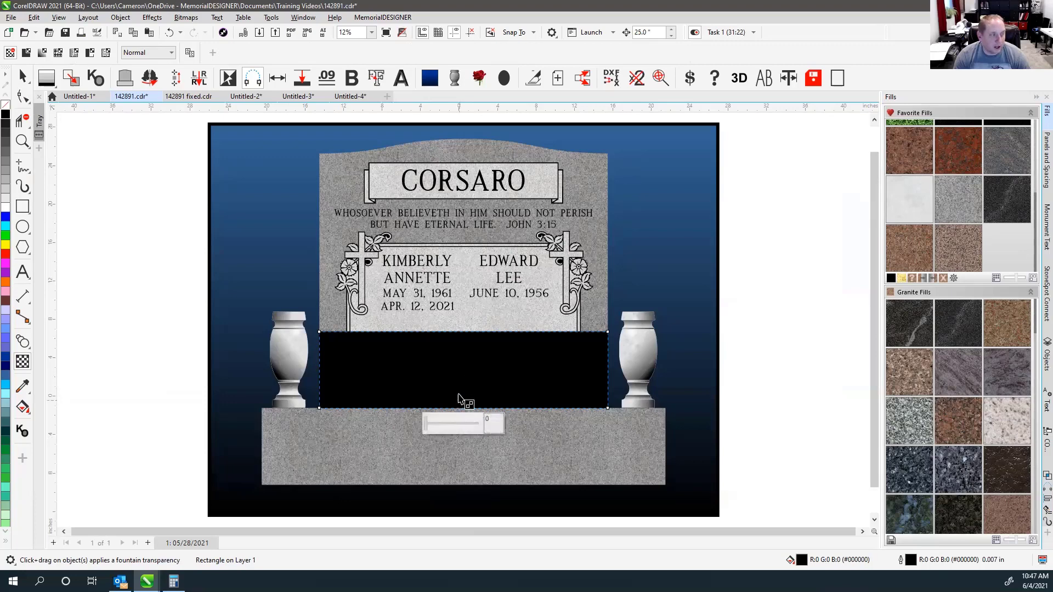
Apply a transparency fade to the black rectangle from the base up into the panel, adjusting its handles.
drag(464, 514, 405, 356)
ctrl+click(464, 351)
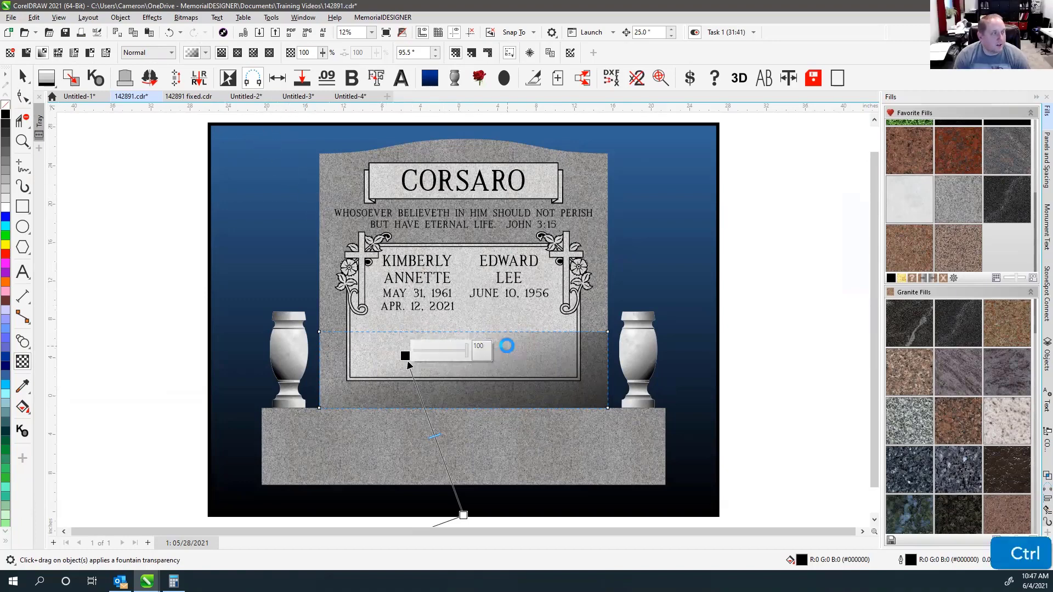
key(ctrl+z)
drag(464, 510, 463, 320)
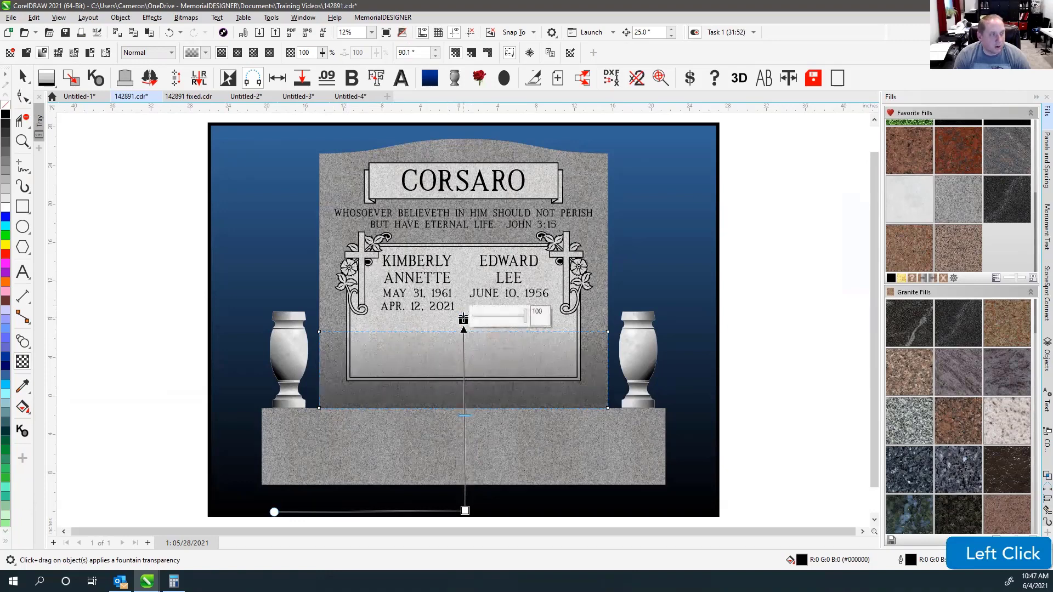
mouse_move(463, 321)
mouse_down()
mouse_move(466, 364)
mouse_move(466, 341)
mouse_move(465, 354)
mouse_up()
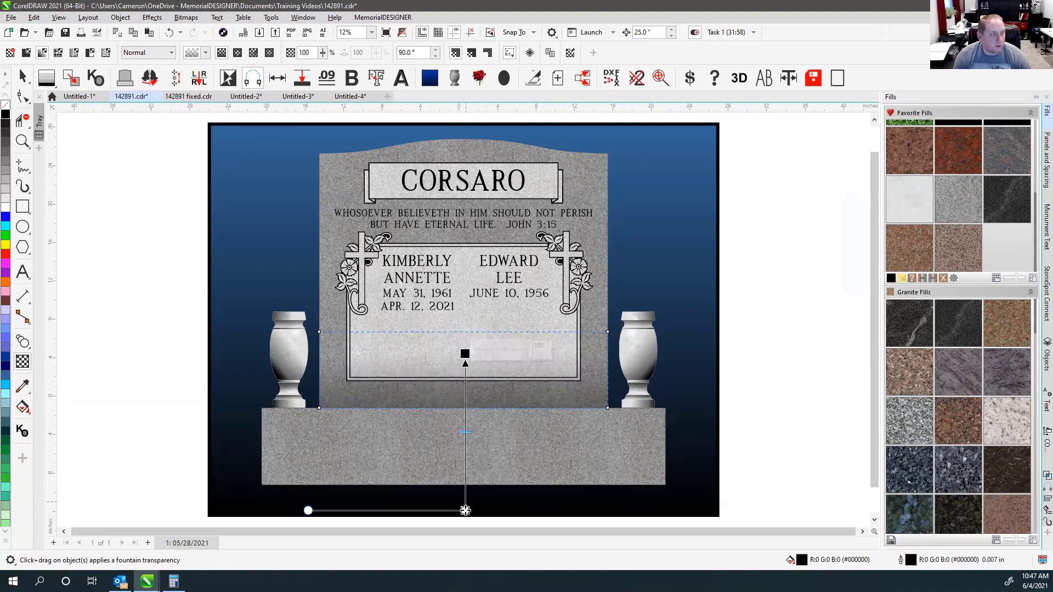
mouse_move(465, 510)
mouse_down()
mouse_move(465, 396)
mouse_move(465, 502)
mouse_up()
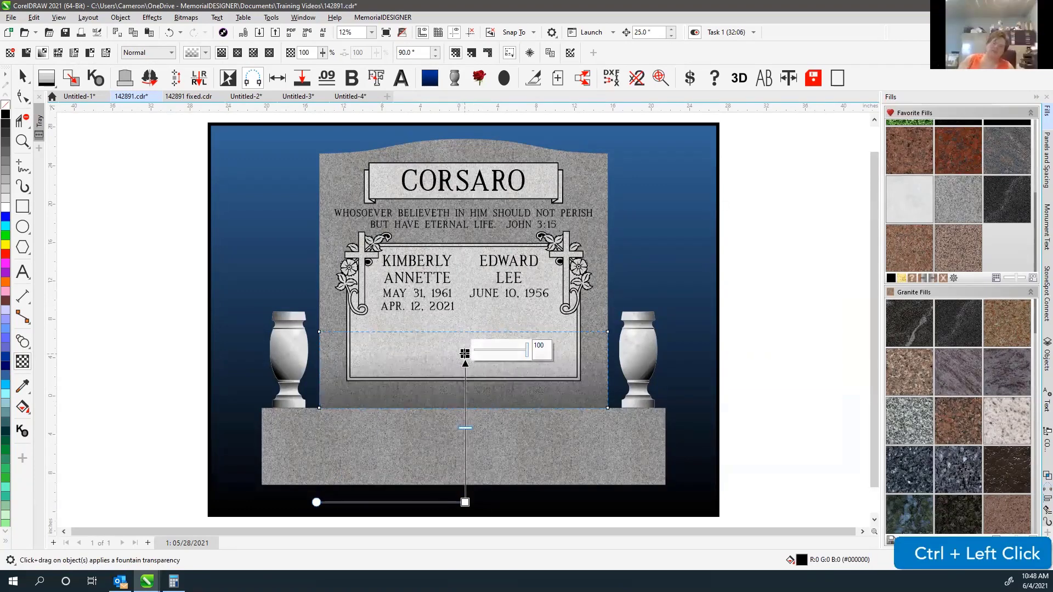
click(22, 77)
click(117, 278)
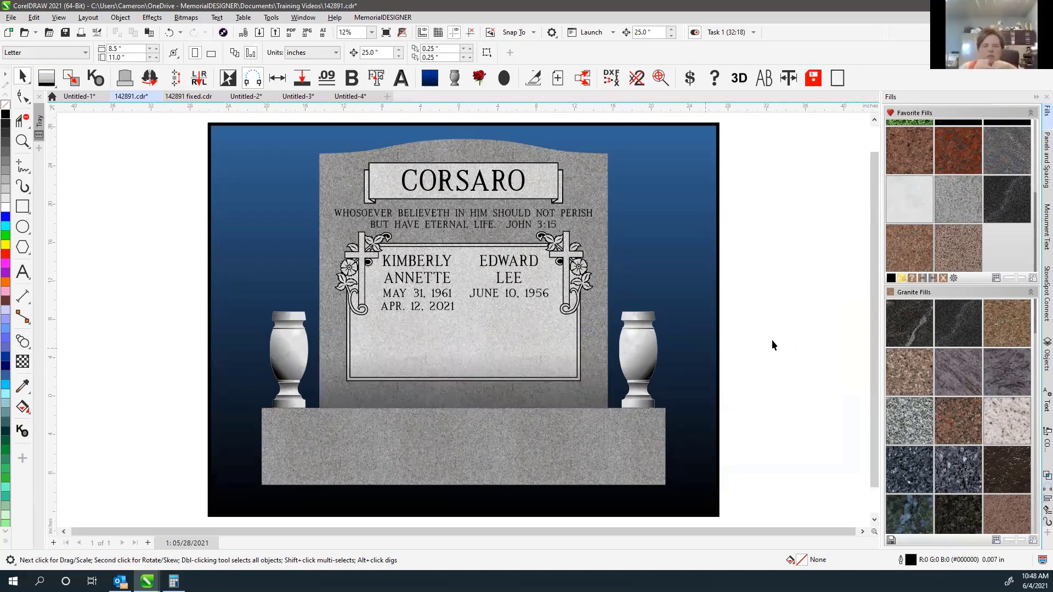
click(22, 362)
click(457, 389)
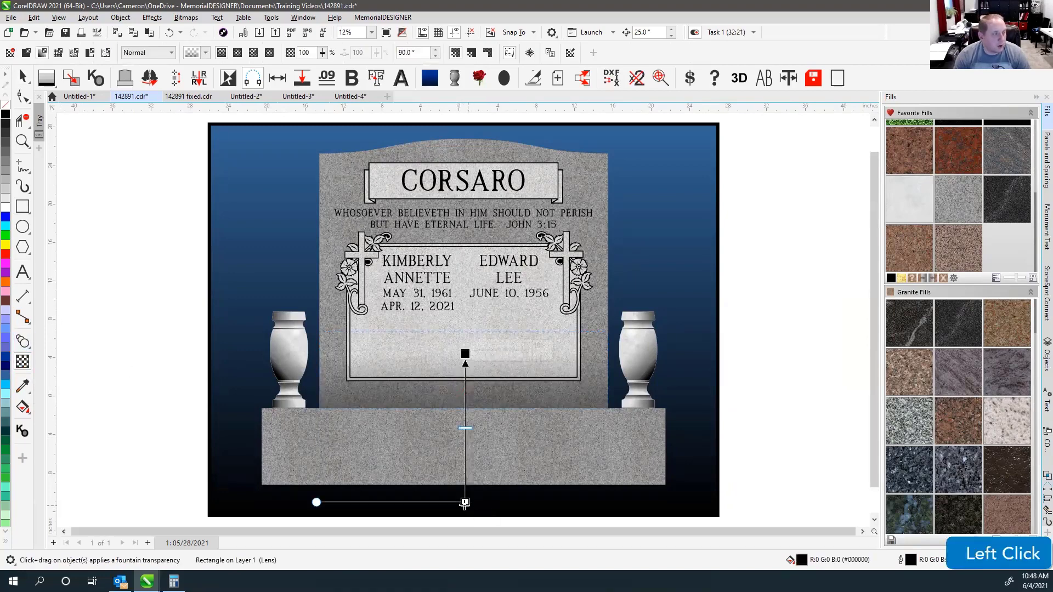
click(465, 354)
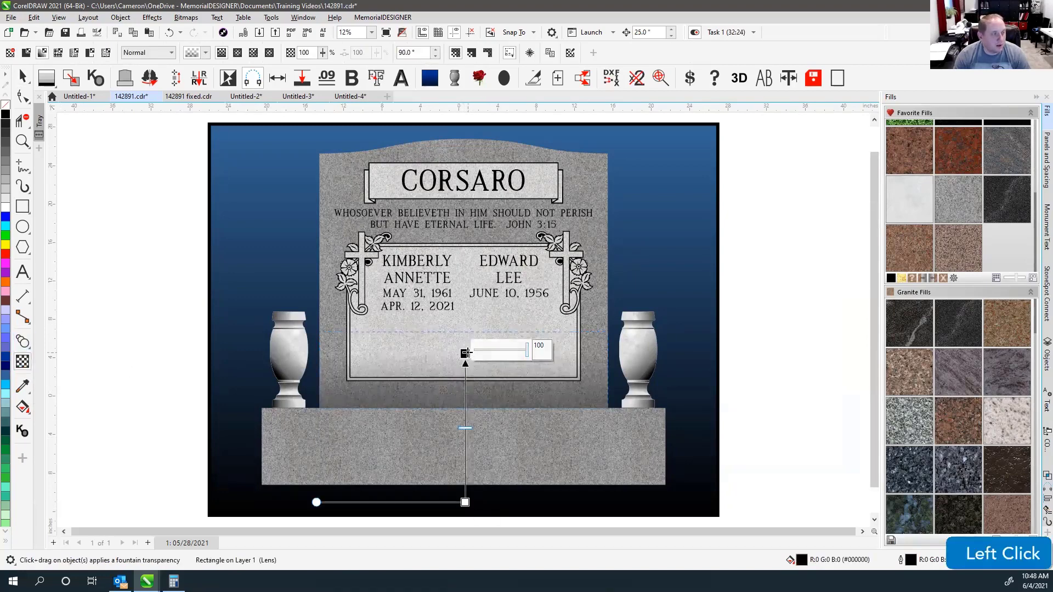
click(537, 351)
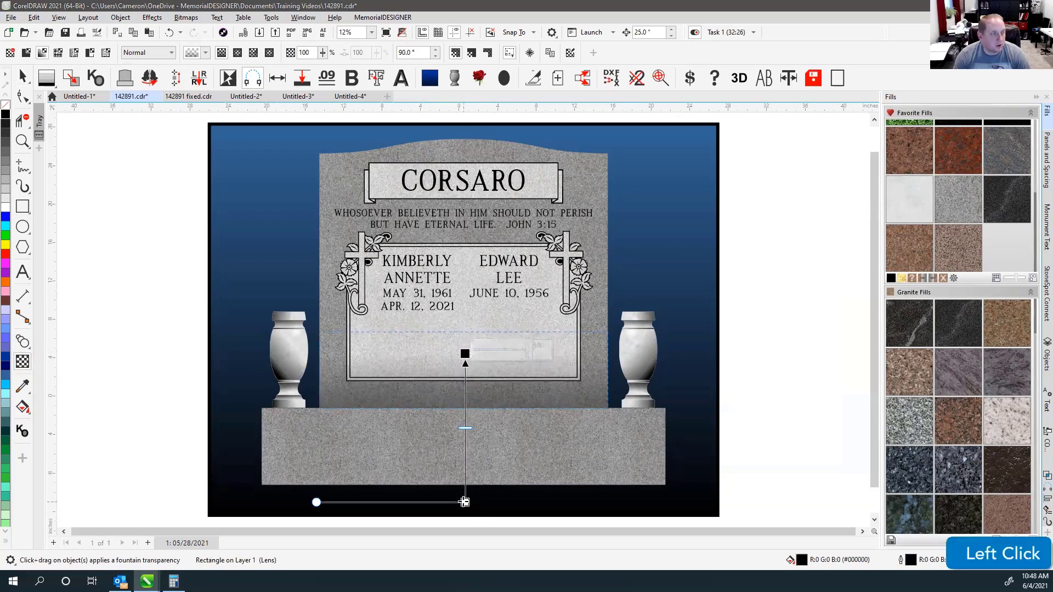
click(465, 502)
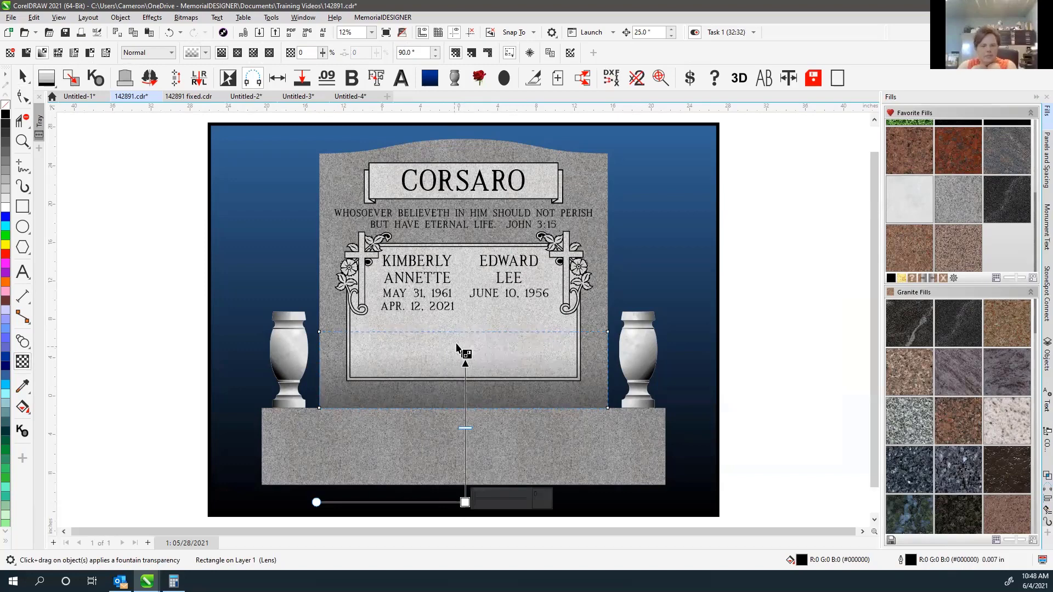
mouse_move(464, 486)
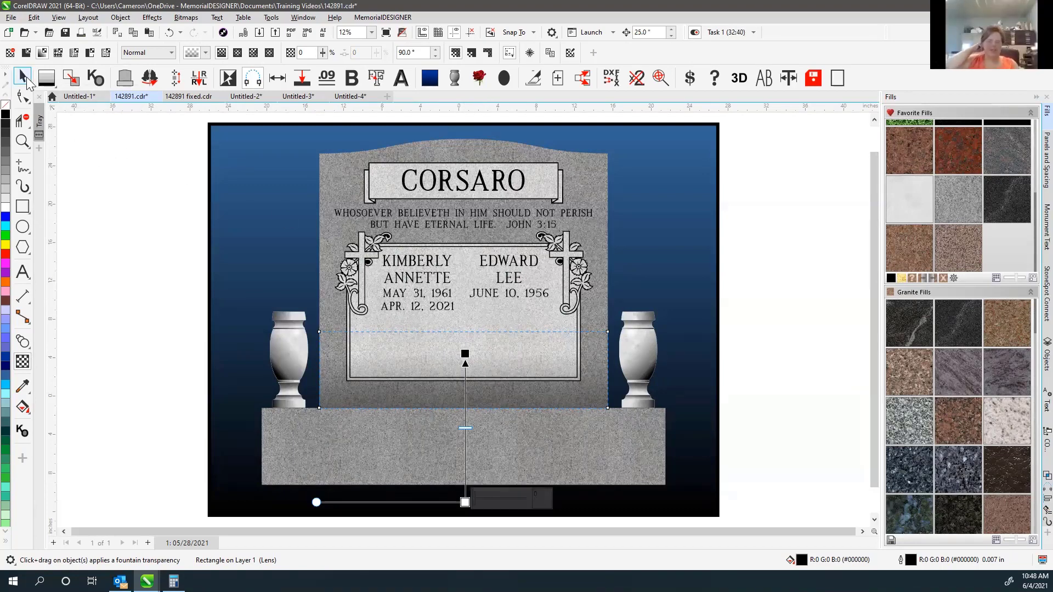
click(23, 76)
click(145, 296)
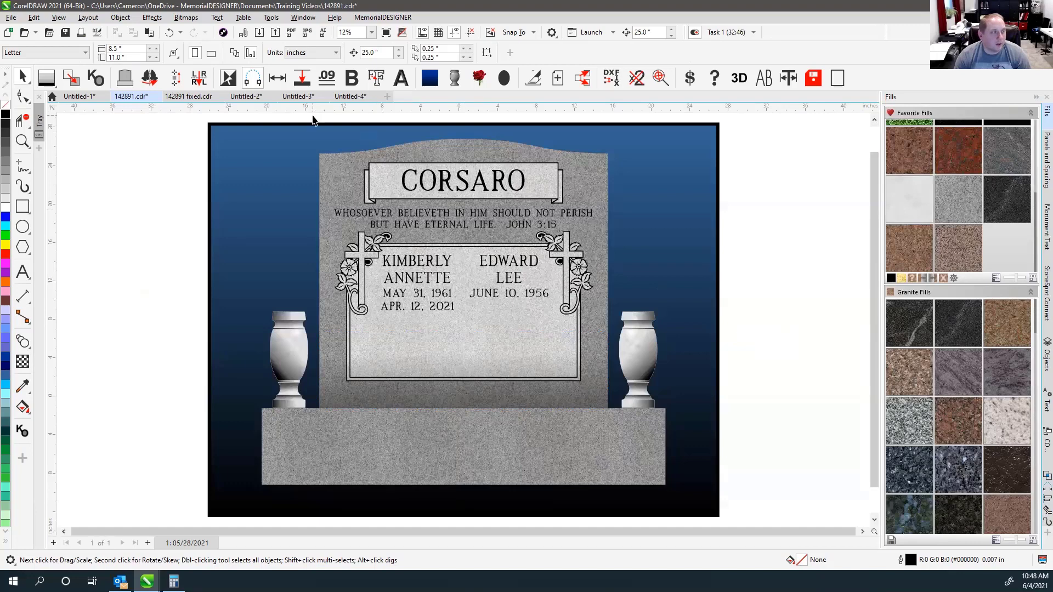
drag(305, 116, 624, 430)
key(Up)
key(Down)
click(774, 305)
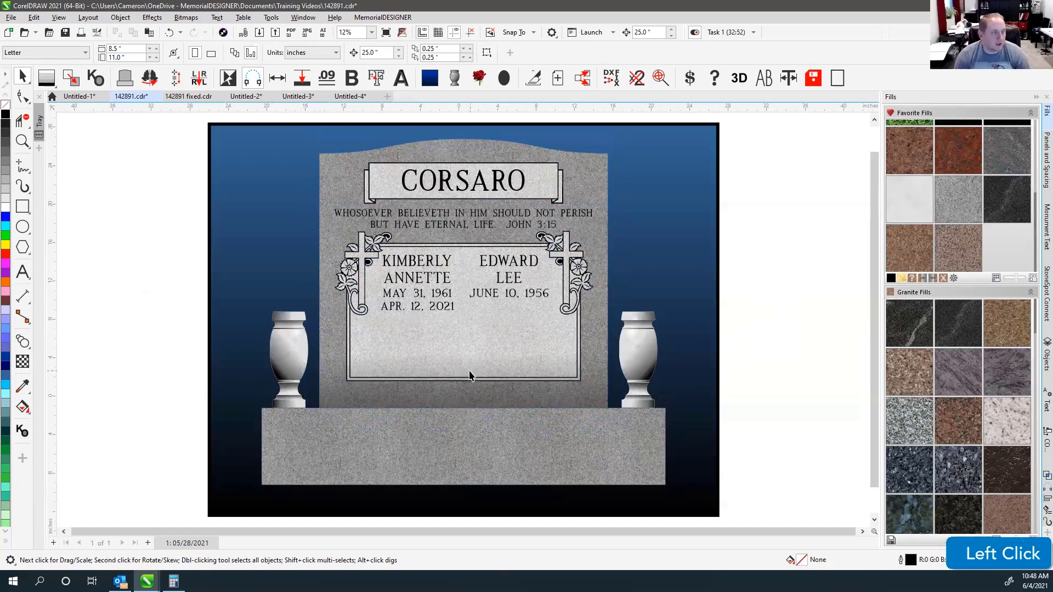
click(767, 301)
click(753, 323)
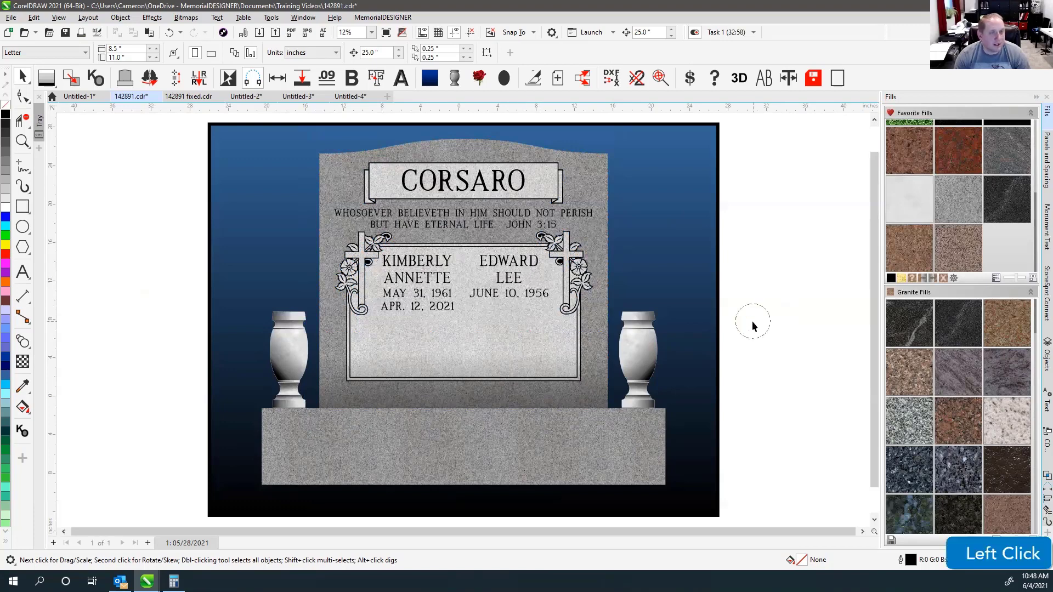
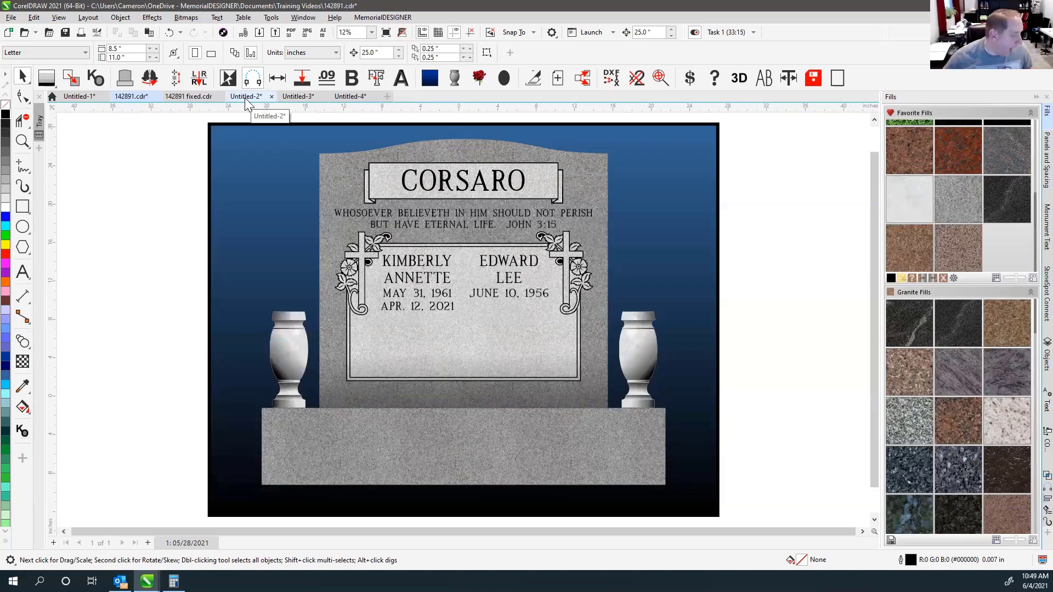
click(191, 164)
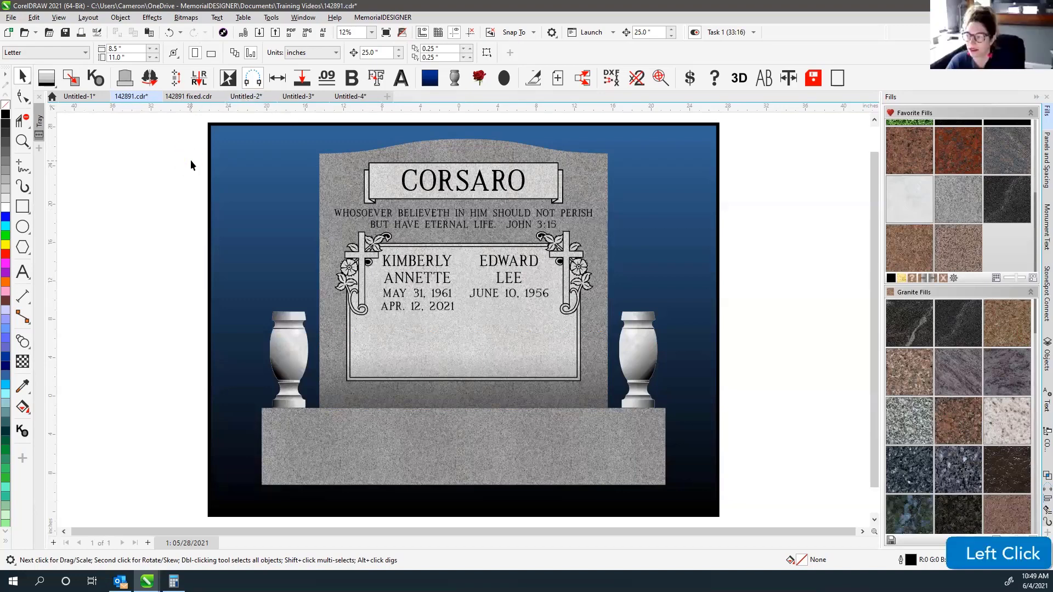
click(253, 96)
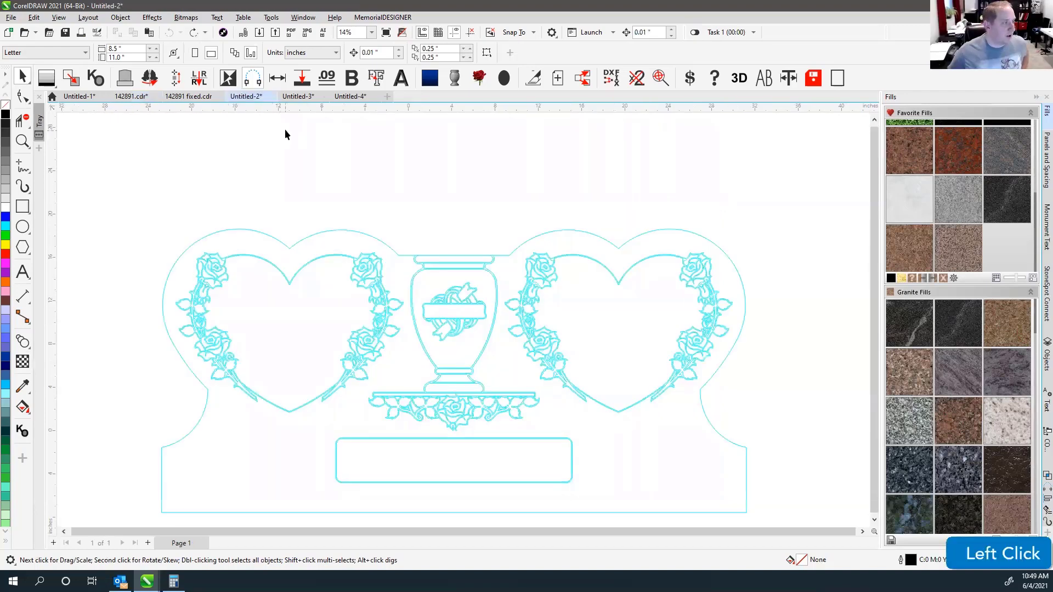
click(350, 97)
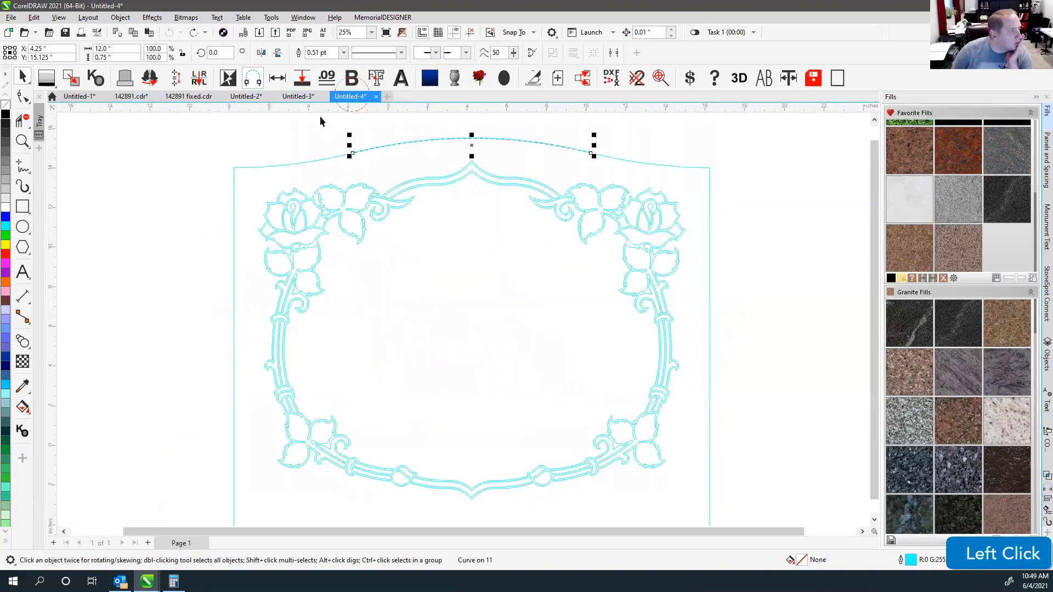
click(193, 97)
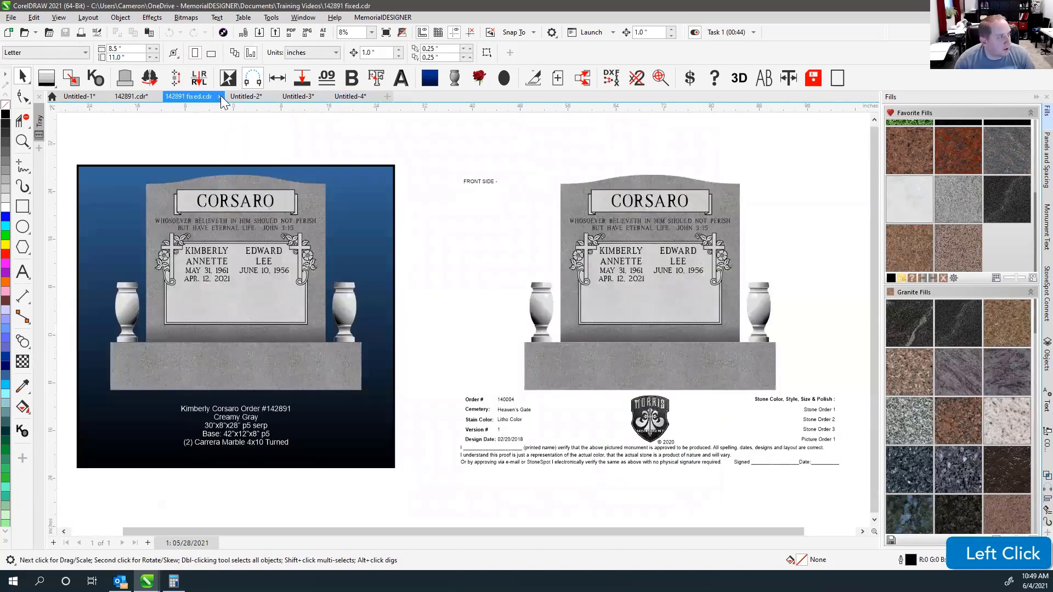
click(219, 96)
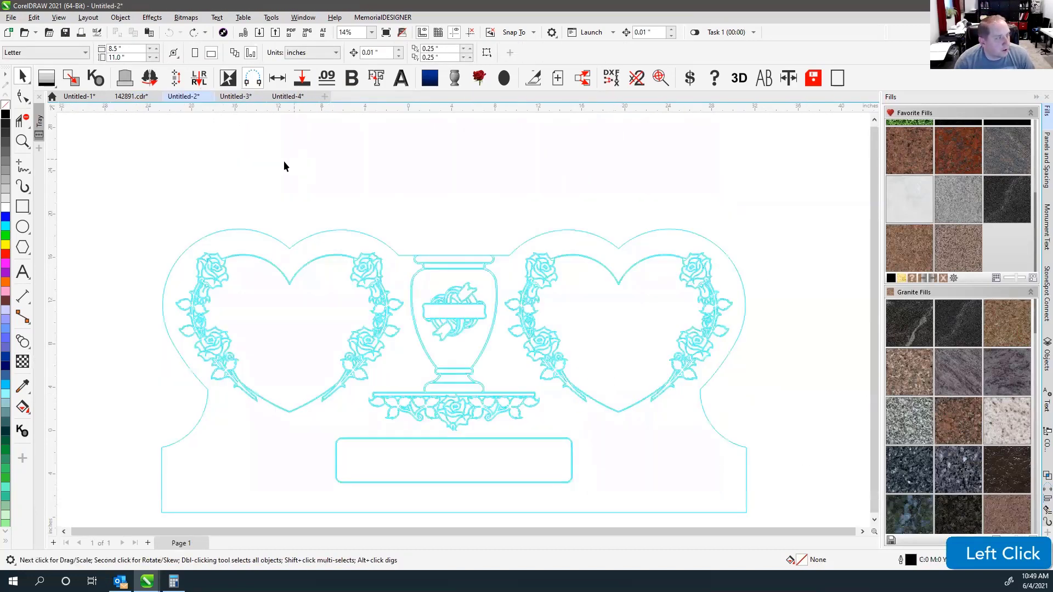
key(F4)
click(225, 127)
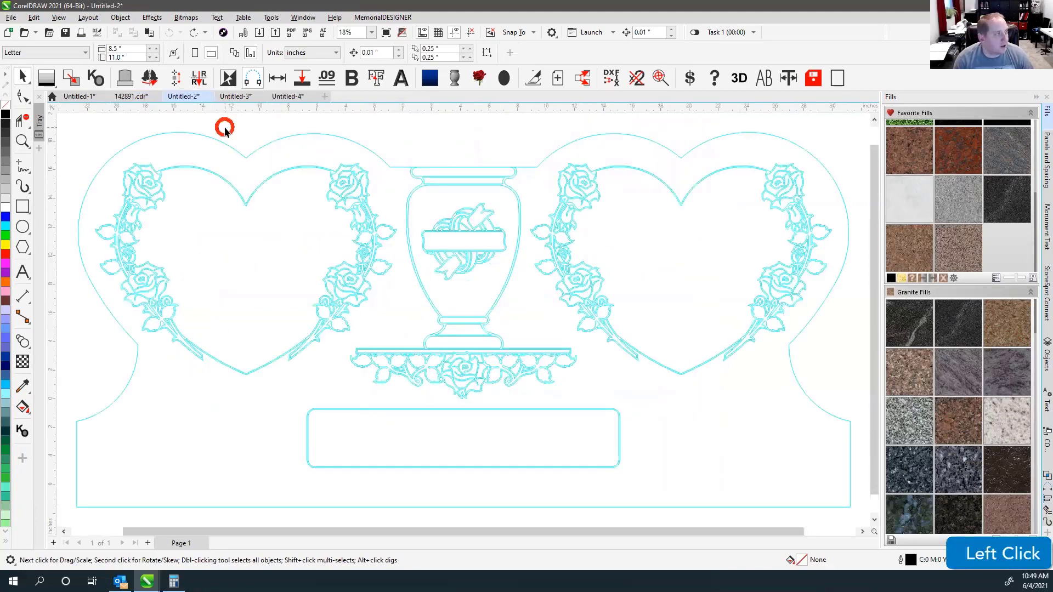
click(131, 96)
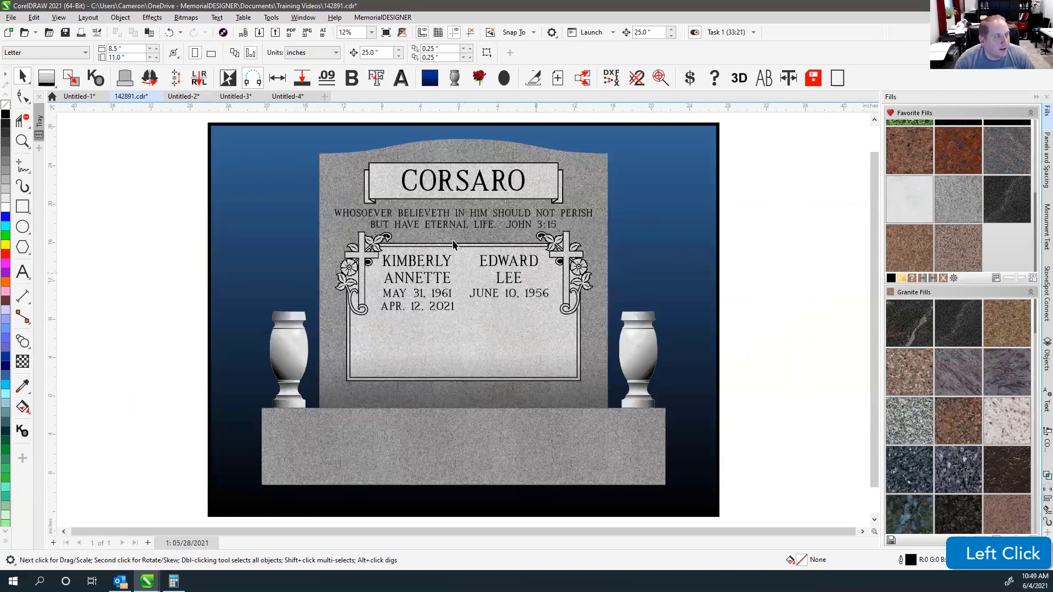
click(151, 158)
Save the Corsaro drawing, answering the greyscale conversion prompt to continue.
click(11, 18)
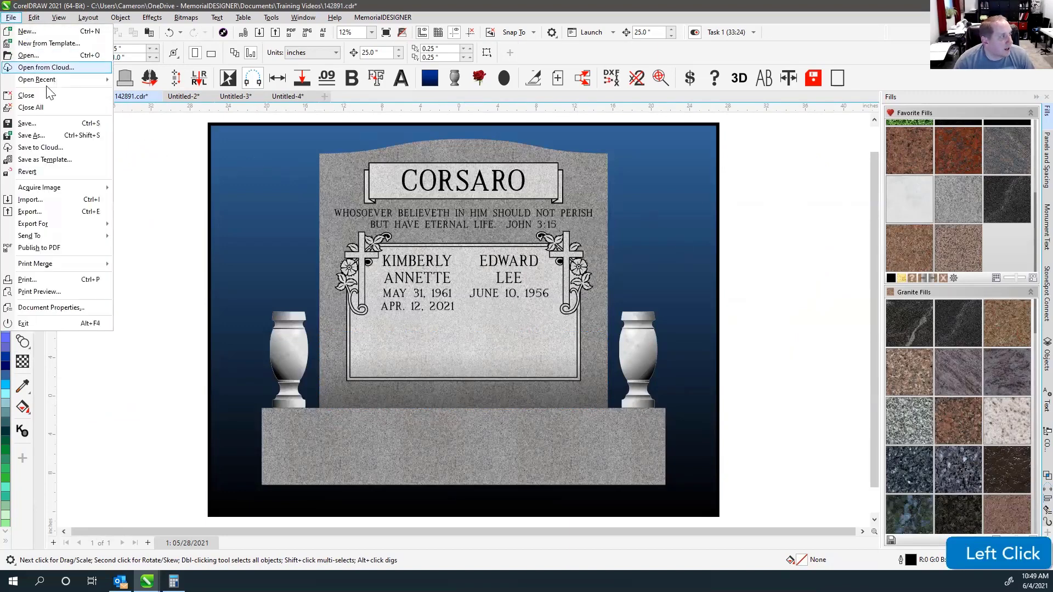
click(47, 137)
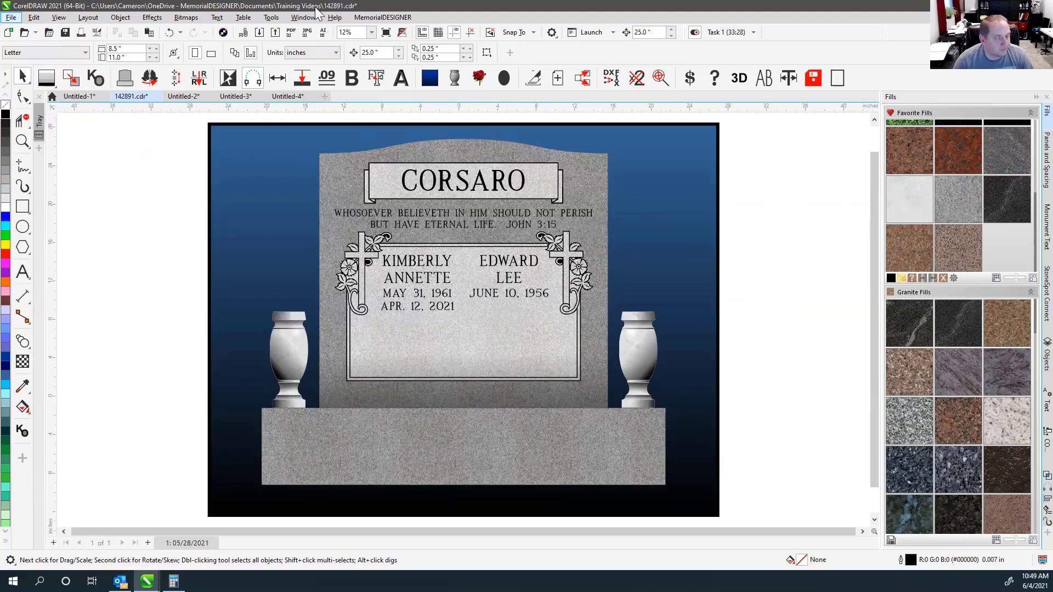
click(270, 18)
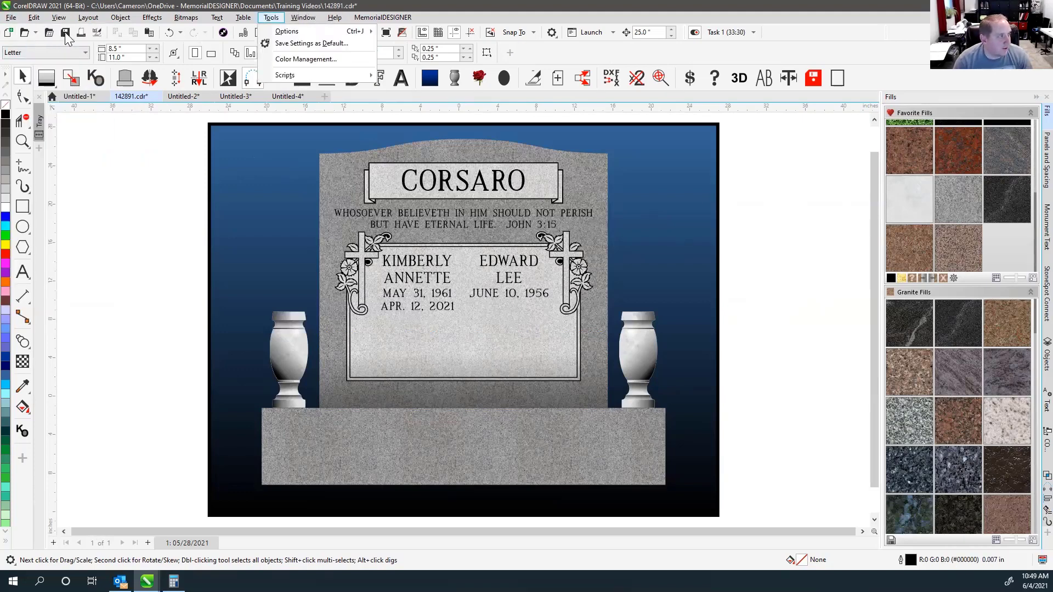
click(65, 34)
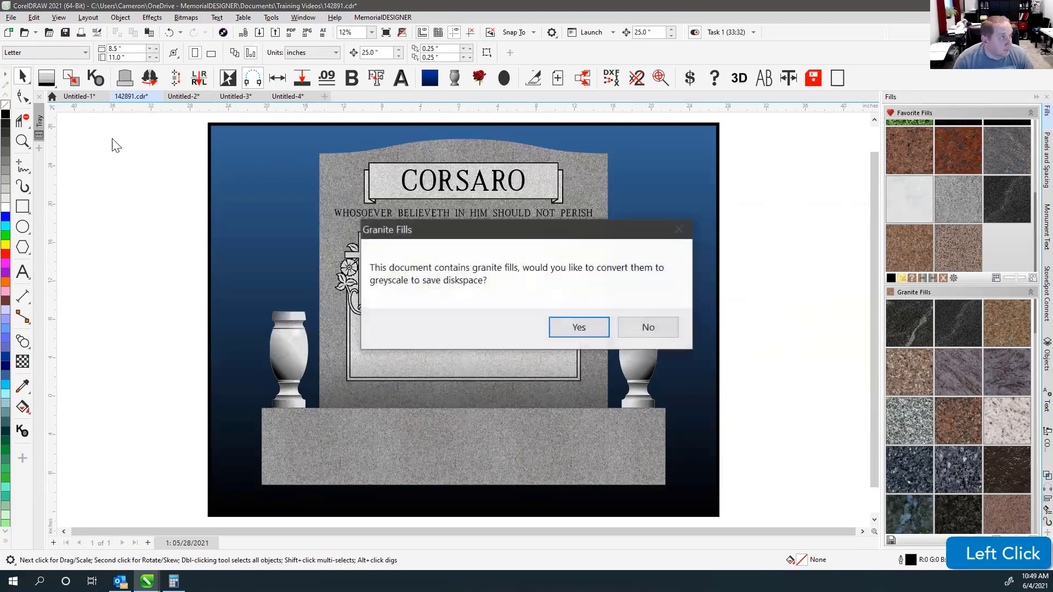
click(571, 329)
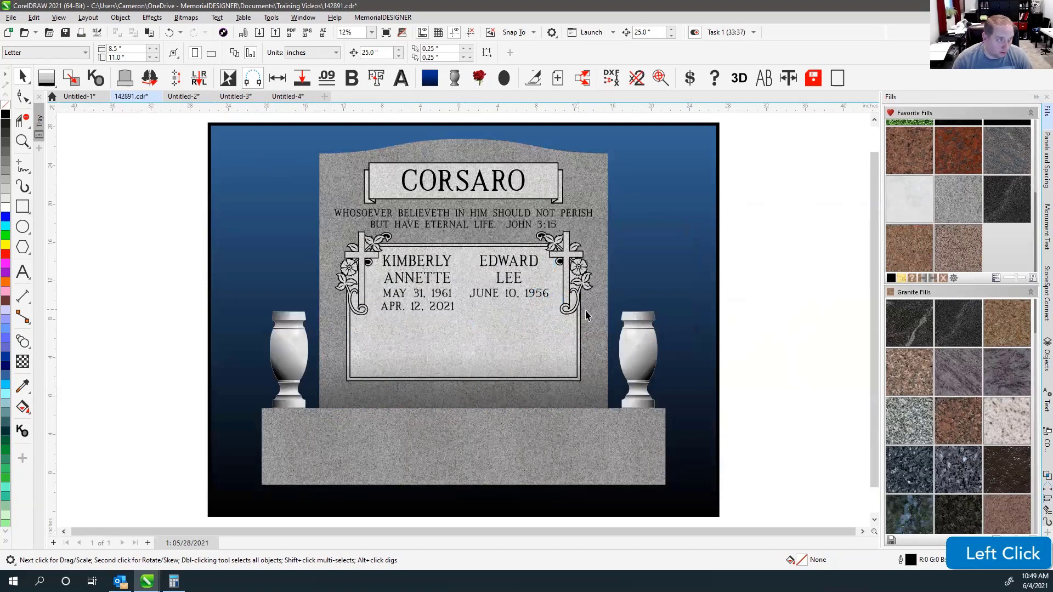
Turn off 'Prompt to remove granite fills on save' in the Favorite Fills settings.
click(775, 251)
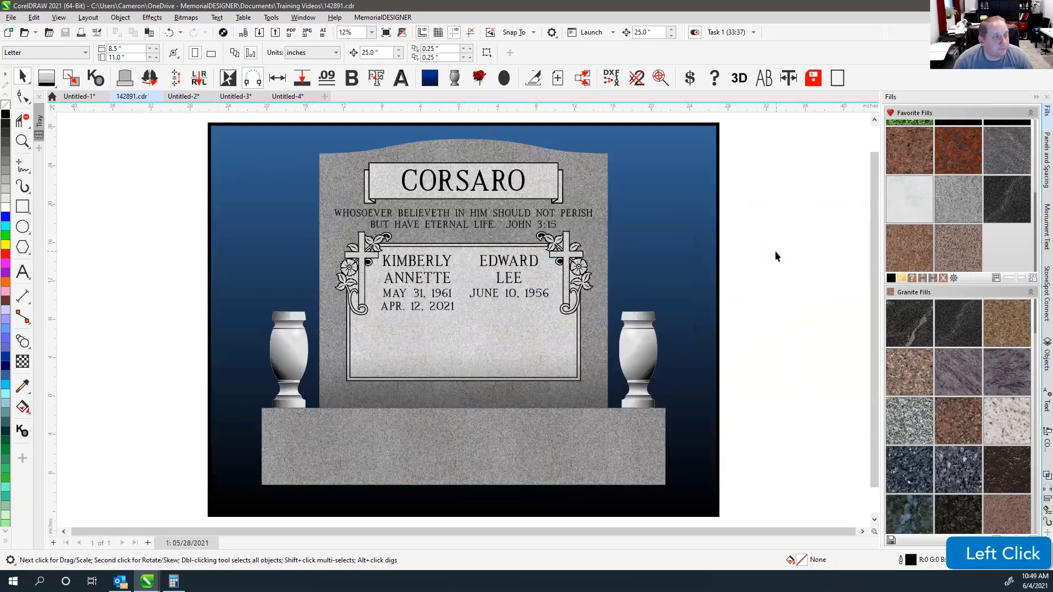
scroll(971, 239, up, 3)
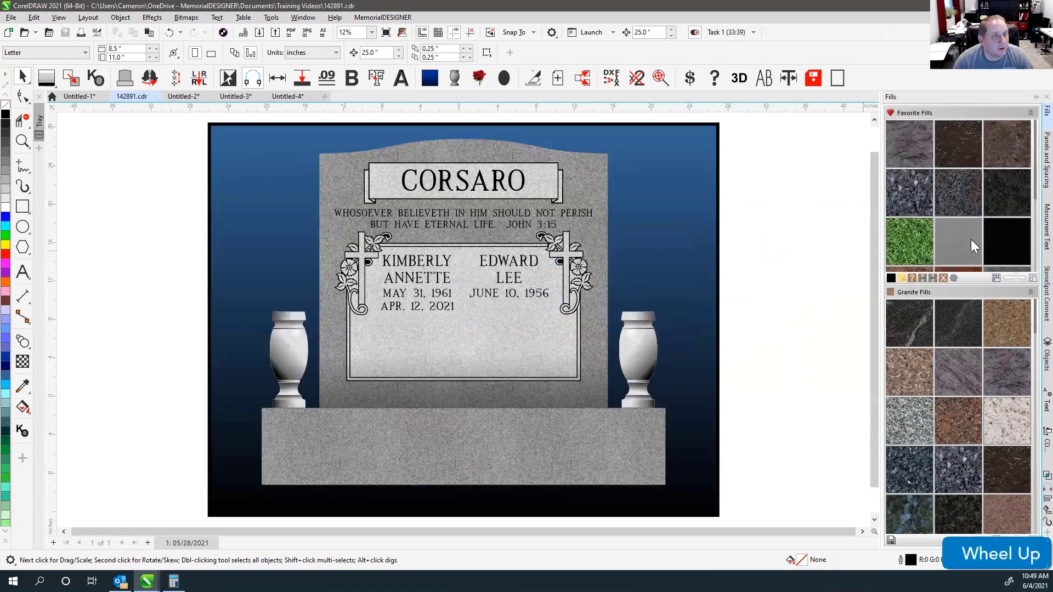
click(953, 278)
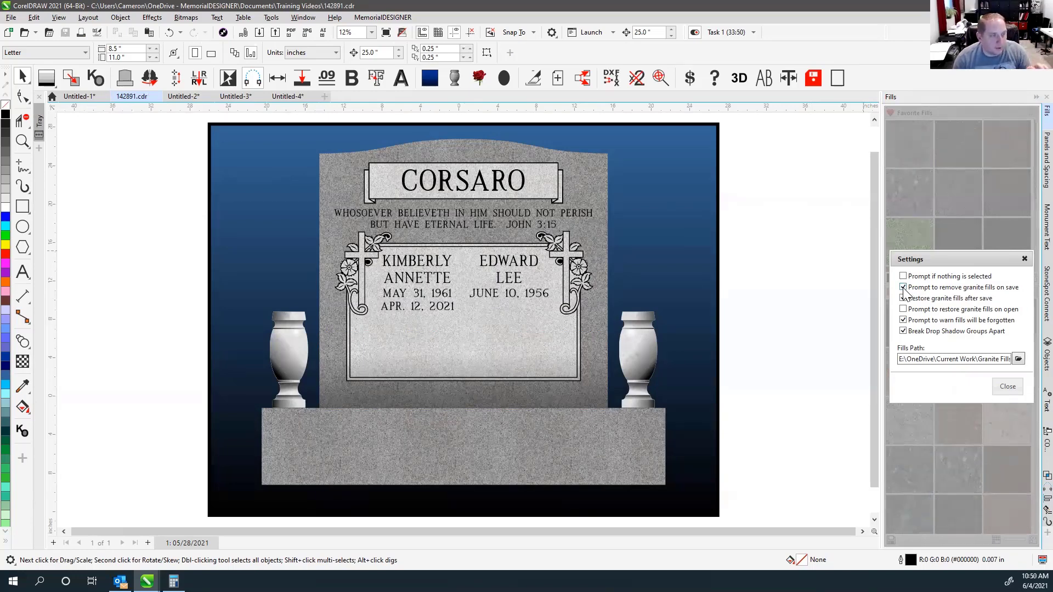
click(902, 288)
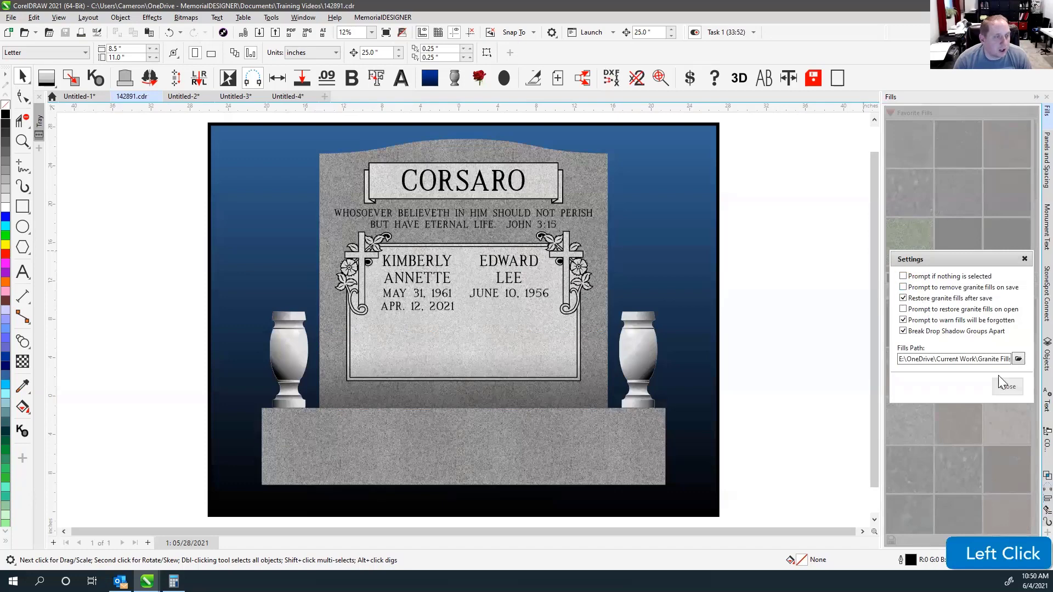
click(1014, 388)
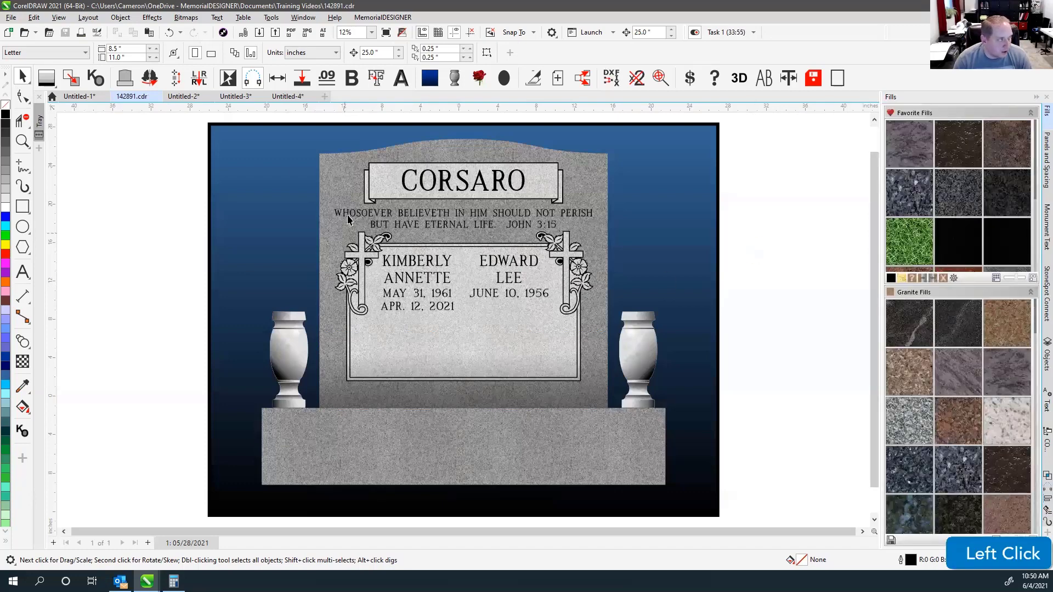
click(157, 97)
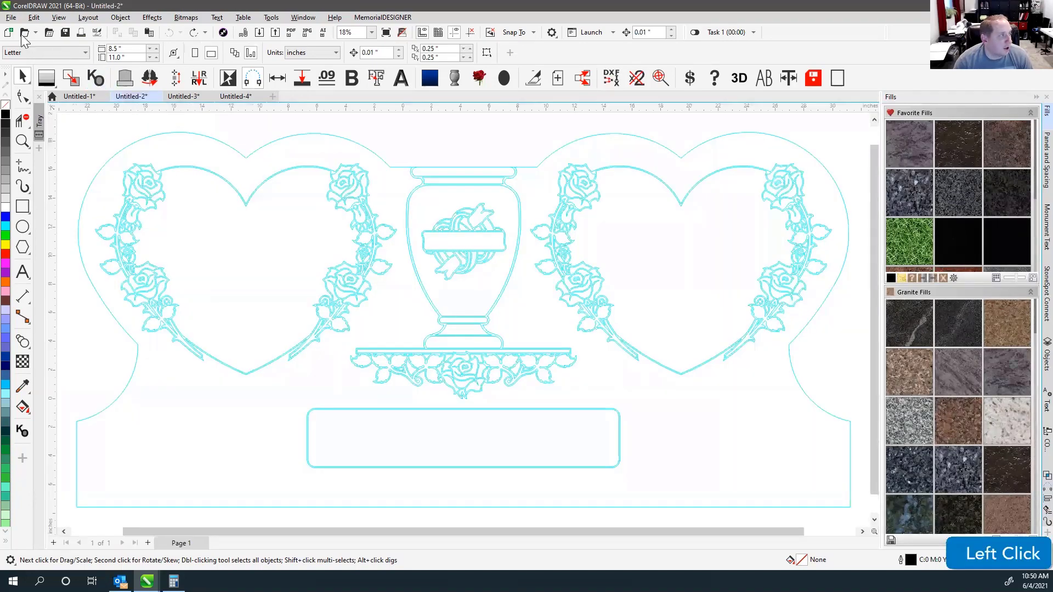
click(25, 33)
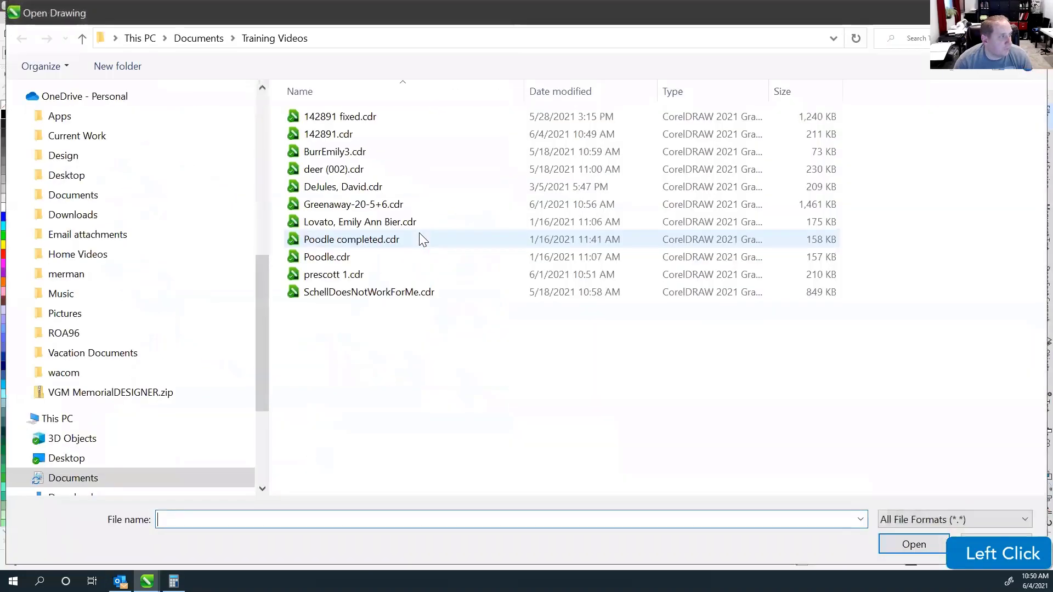
click(329, 134)
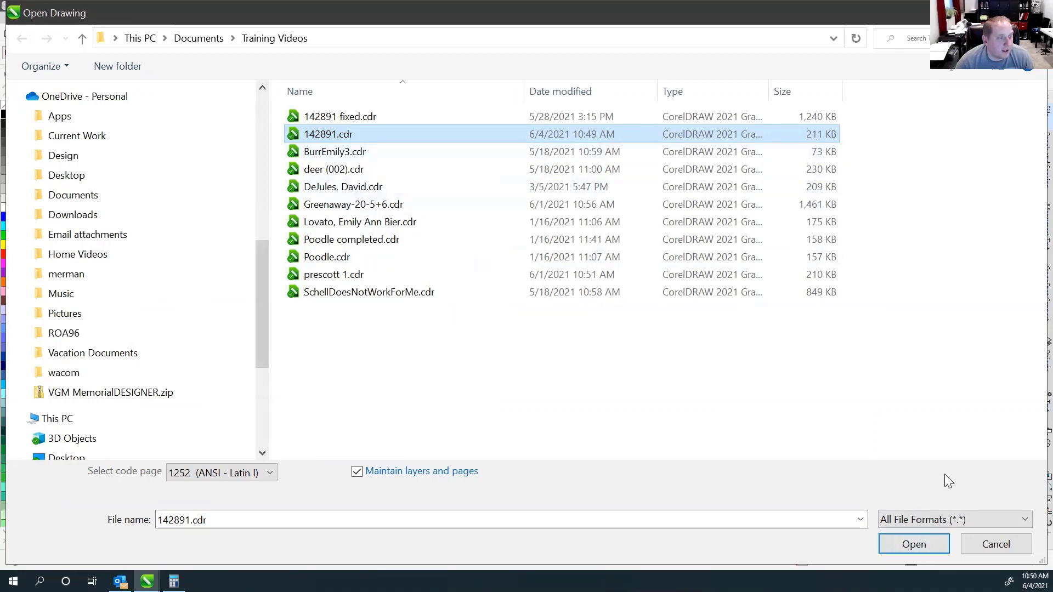
click(912, 545)
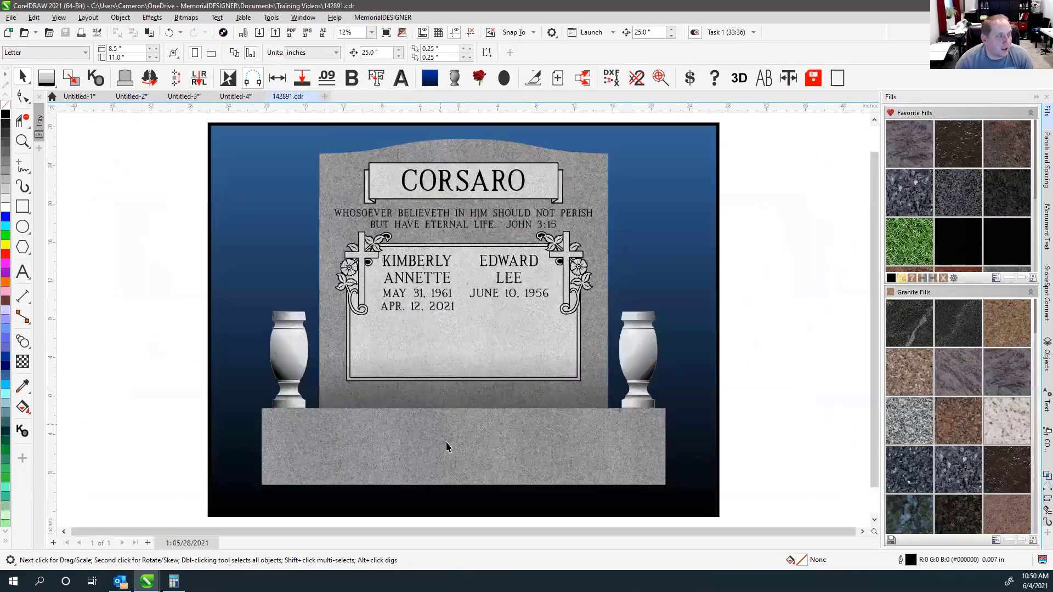
click(446, 446)
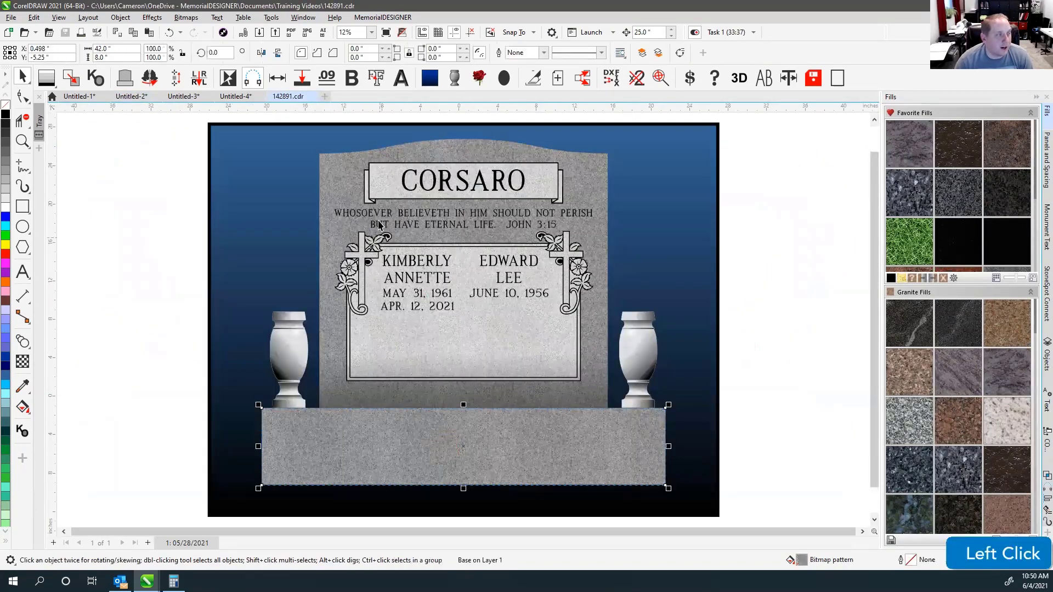
click(771, 186)
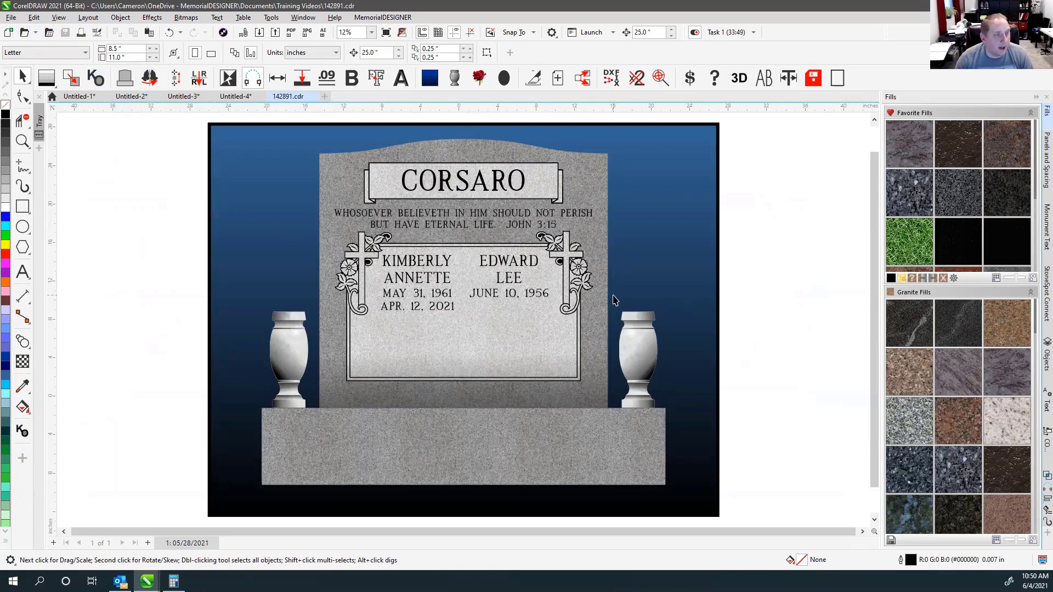
click(953, 277)
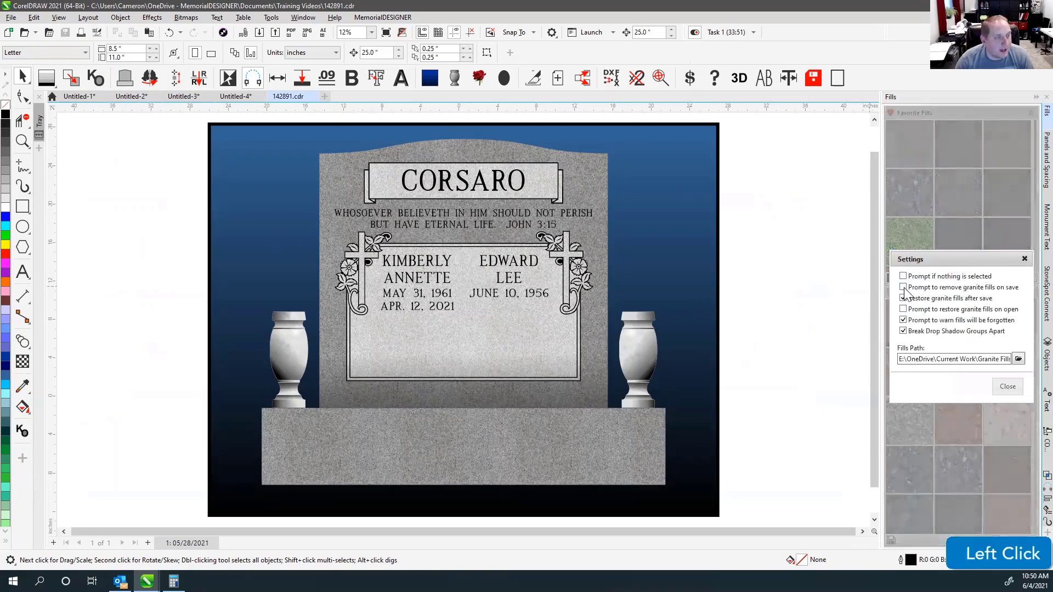
click(1007, 387)
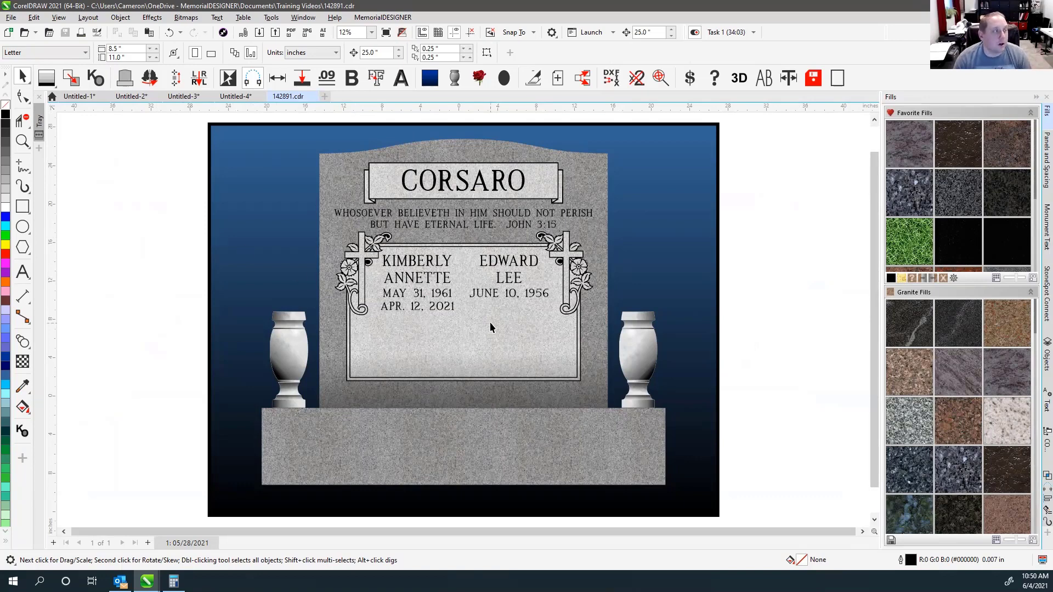
click(745, 210)
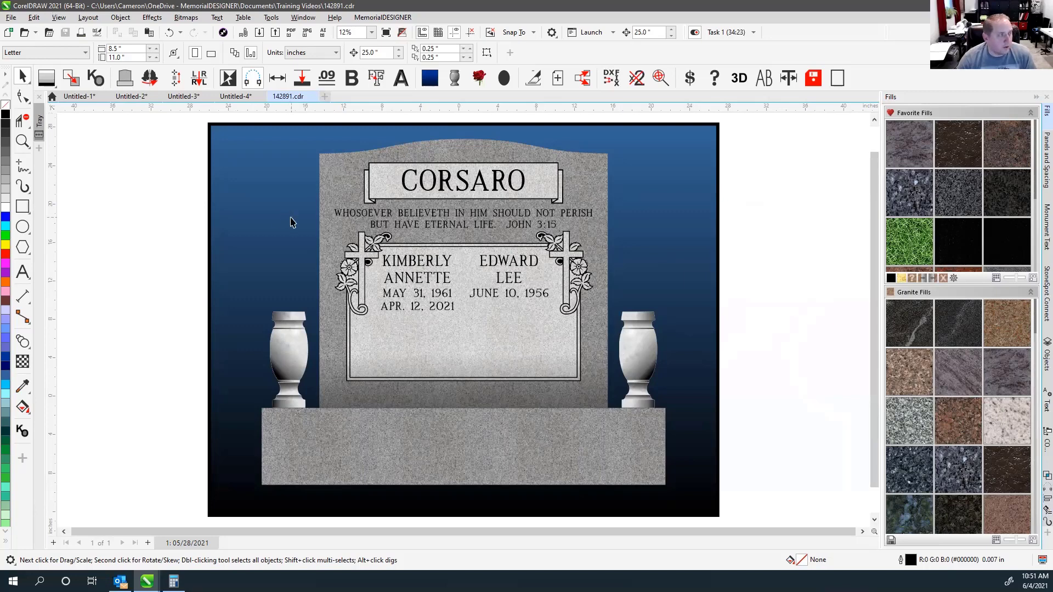
Fill the CORSARO lettering light grey with a granite texture, then save the drawing.
click(402, 186)
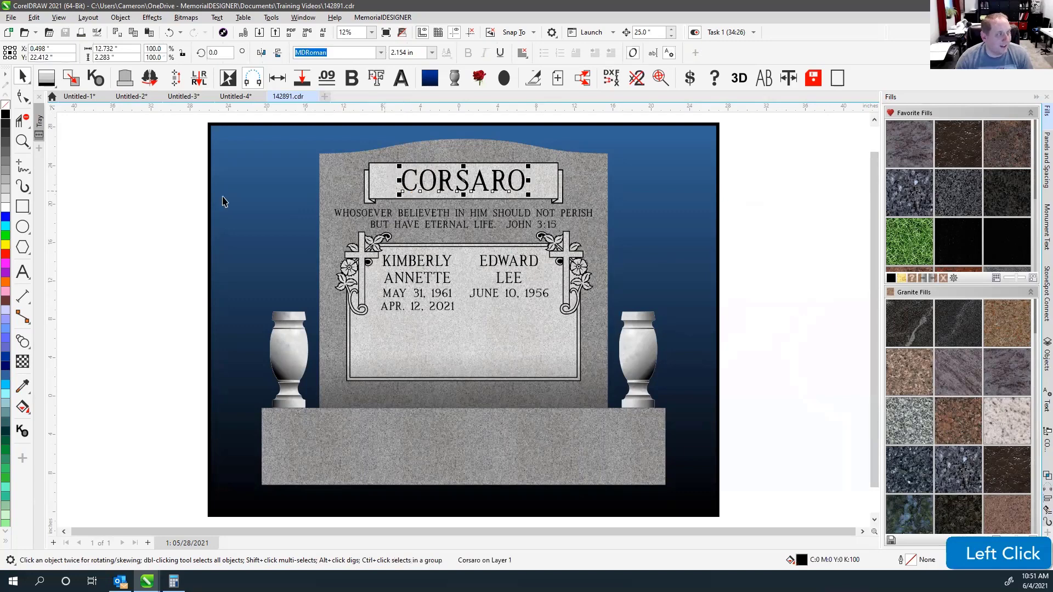
click(6, 196)
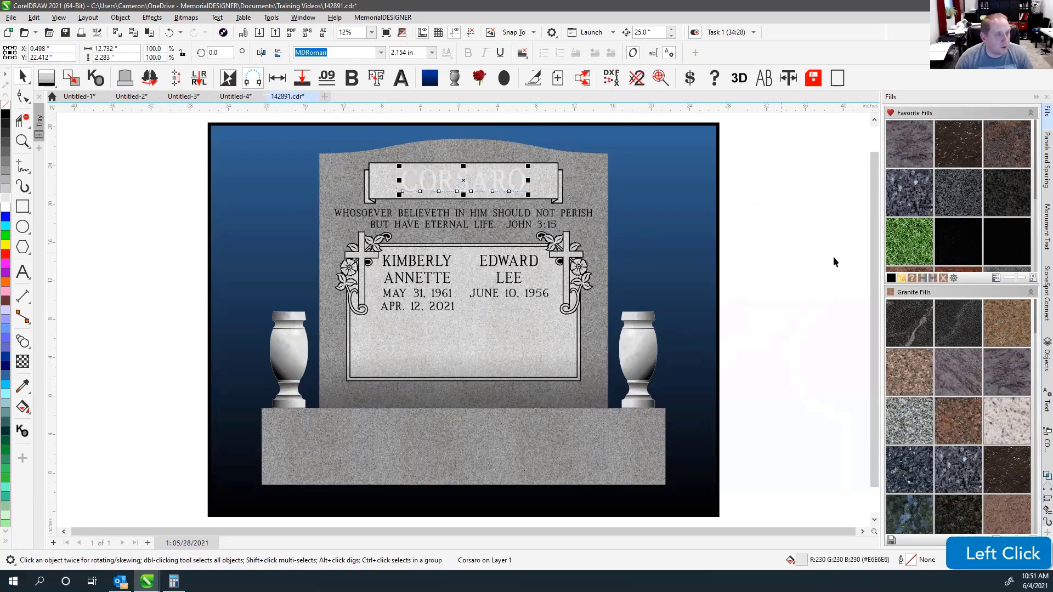
click(905, 190)
click(782, 188)
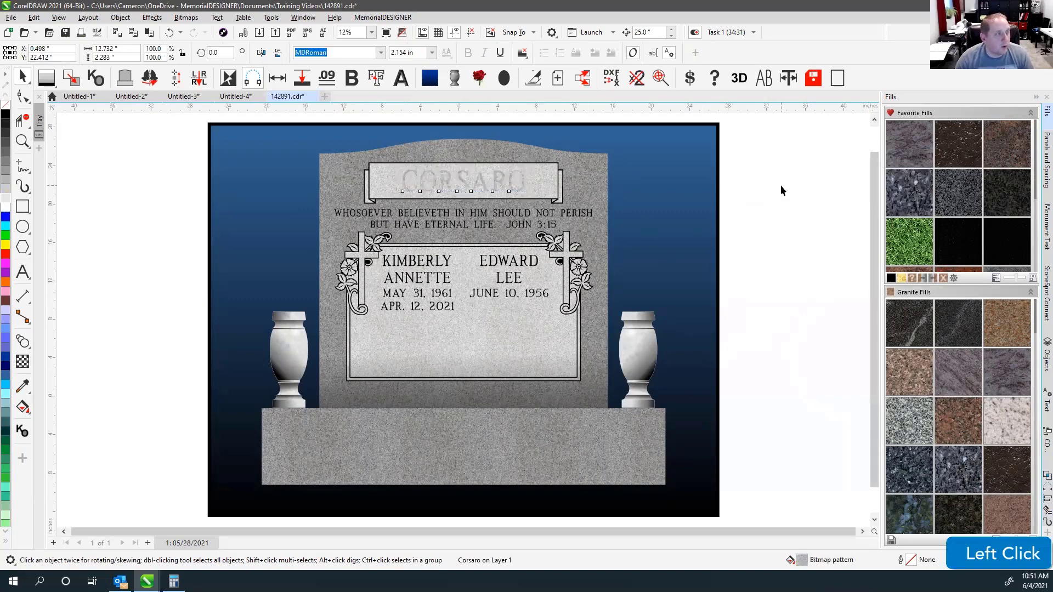
click(65, 32)
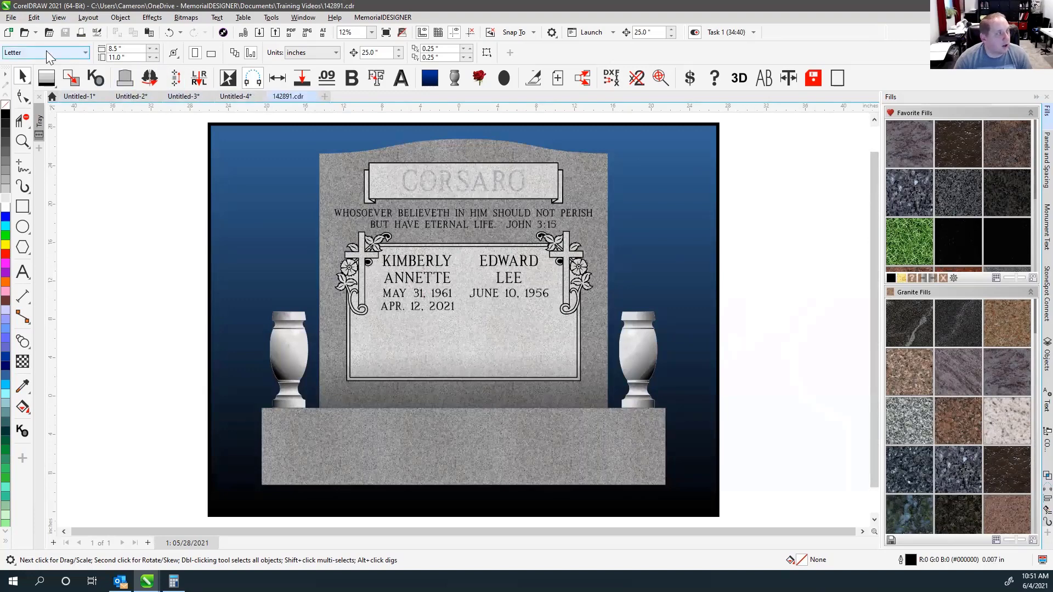
click(25, 33)
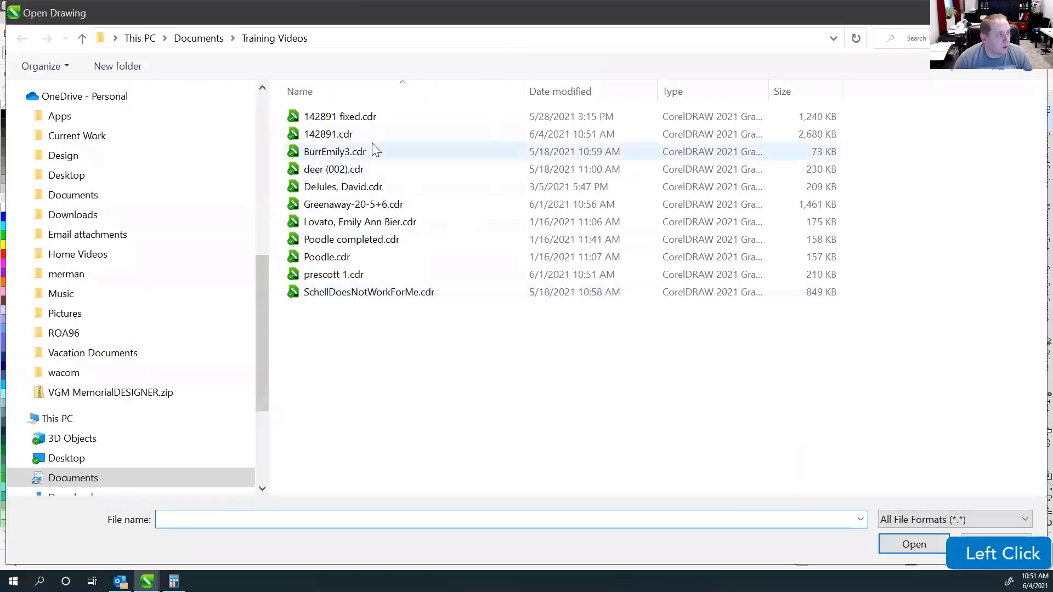
click(812, 138)
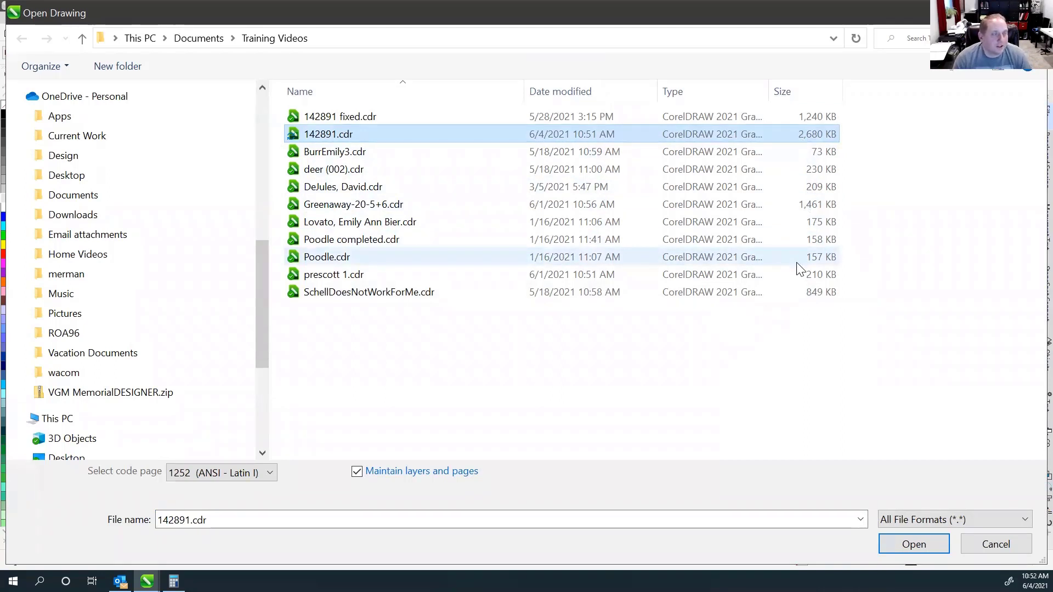
click(880, 140)
click(818, 135)
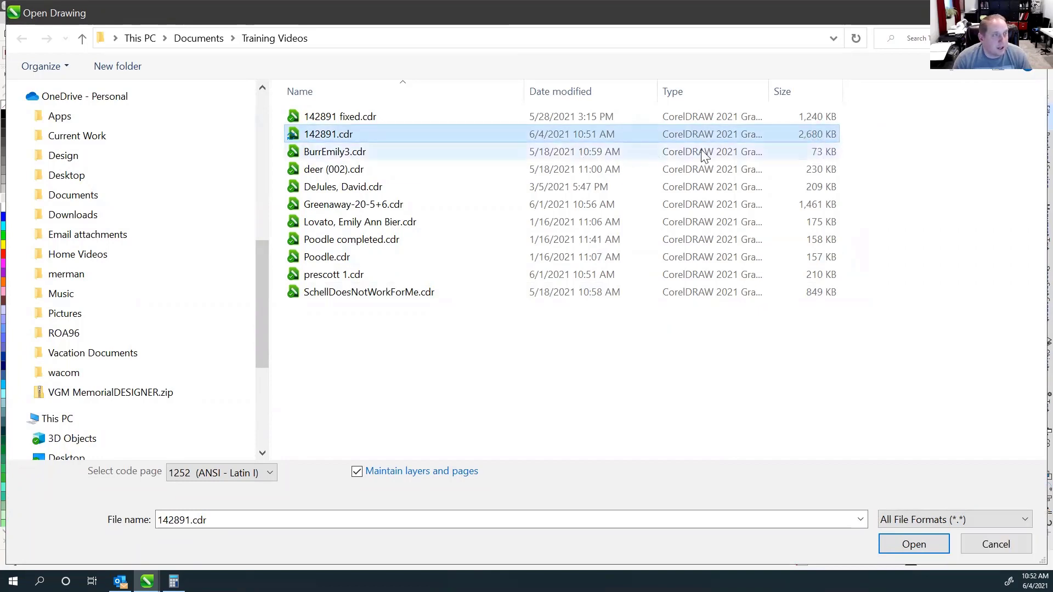
double_click(291, 135)
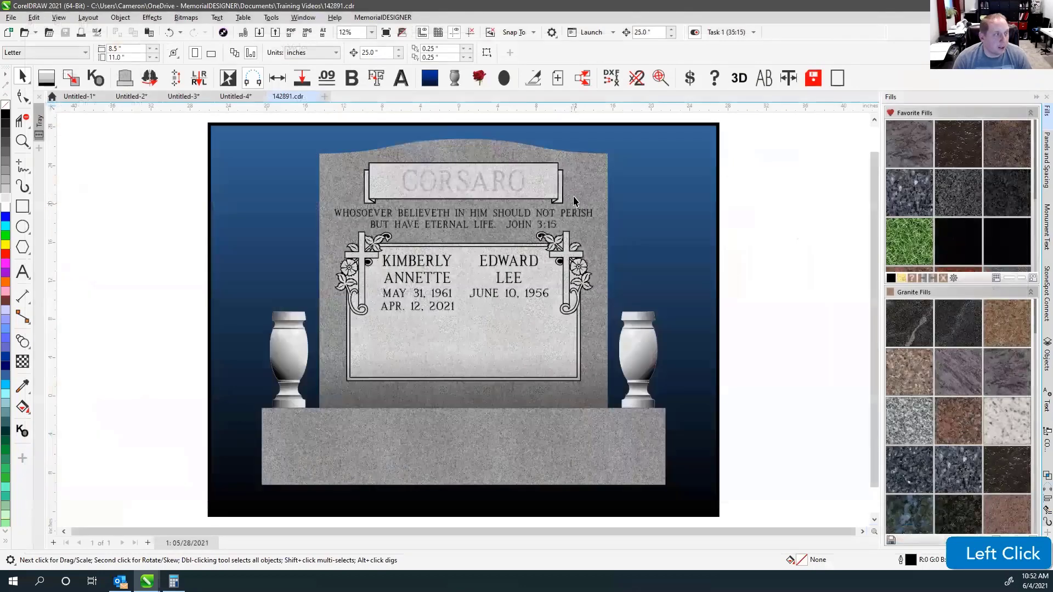
click(462, 182)
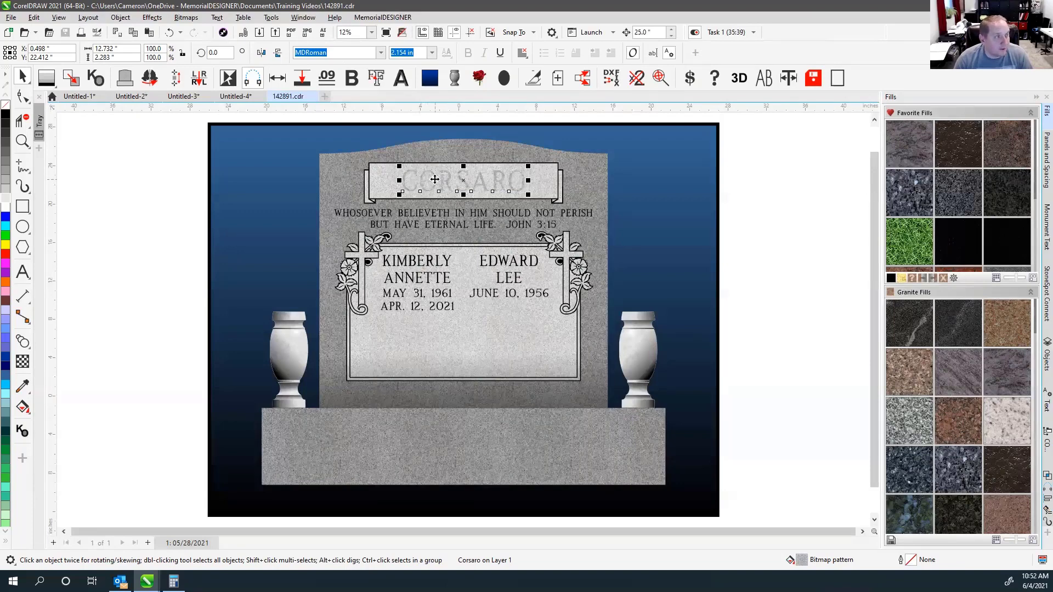
click(730, 176)
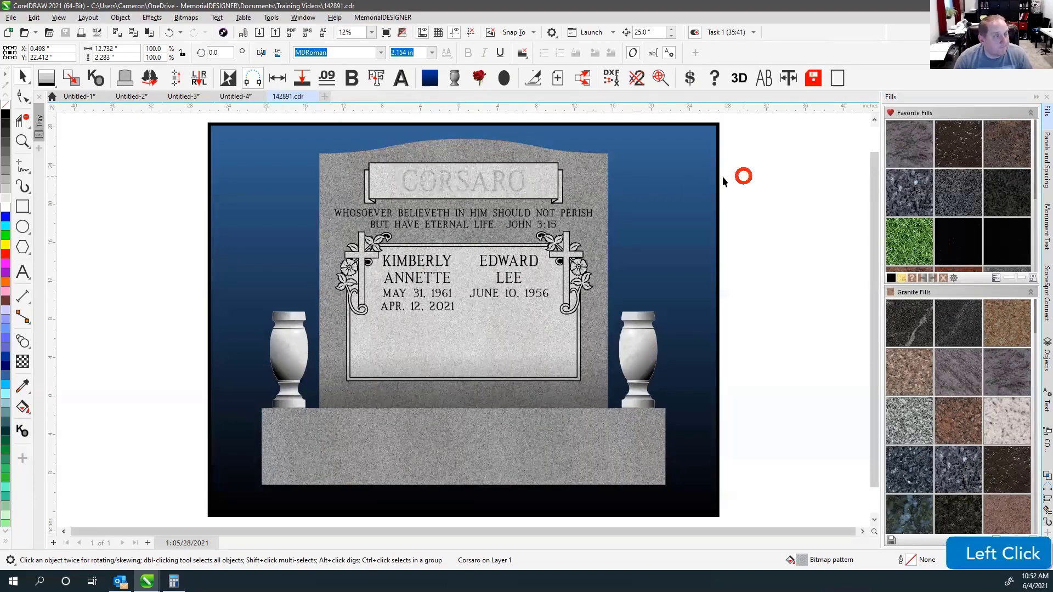
click(449, 183)
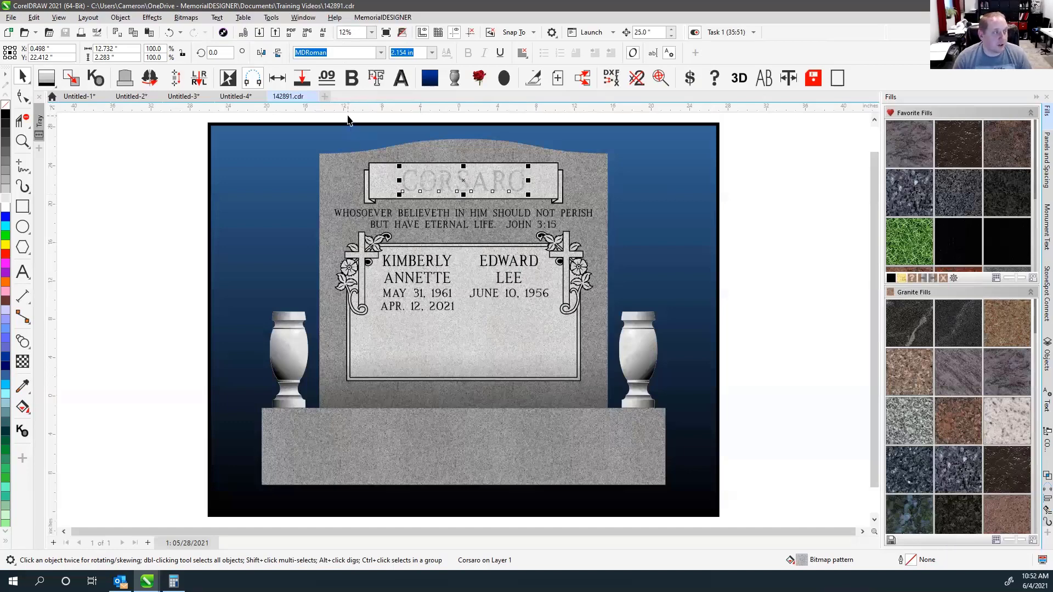
click(348, 120)
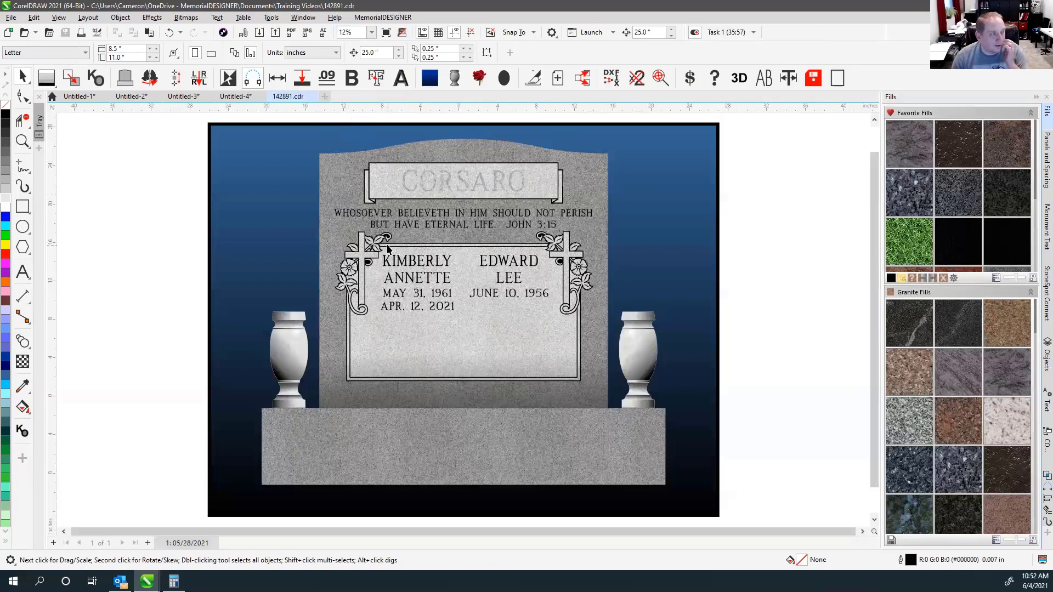
click(370, 117)
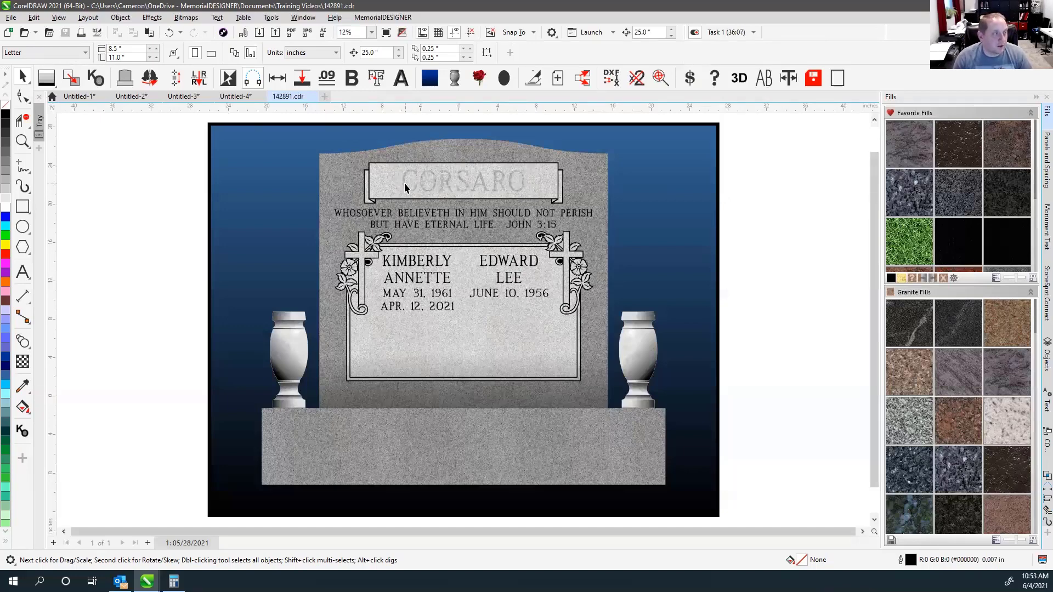
Marquee-select the entire monument and refill it with lavender-grey granite from the Fills docker.
scroll(362, 192, down, 3)
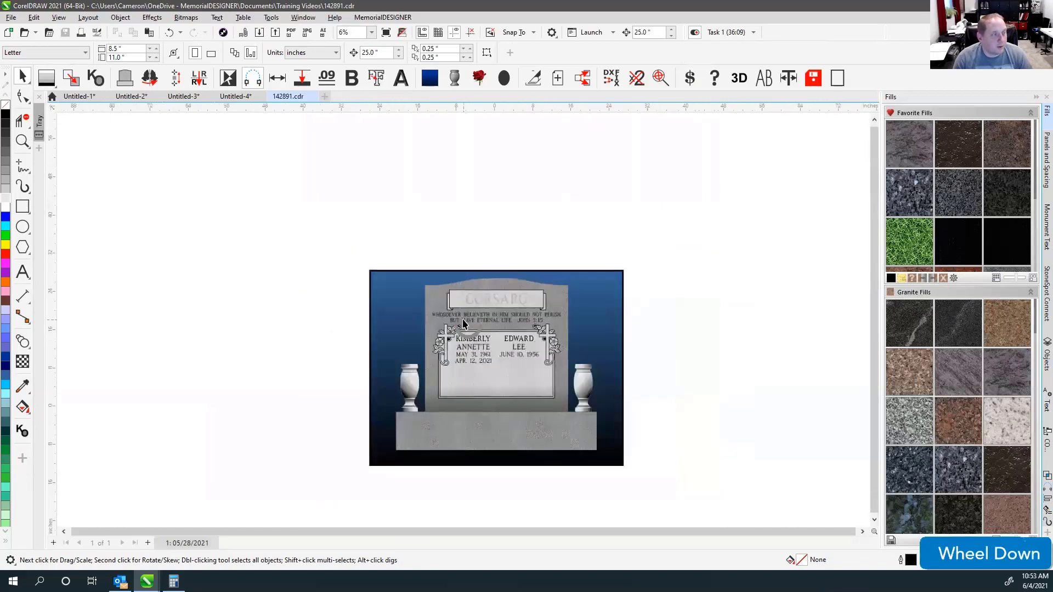
drag(287, 241, 613, 481)
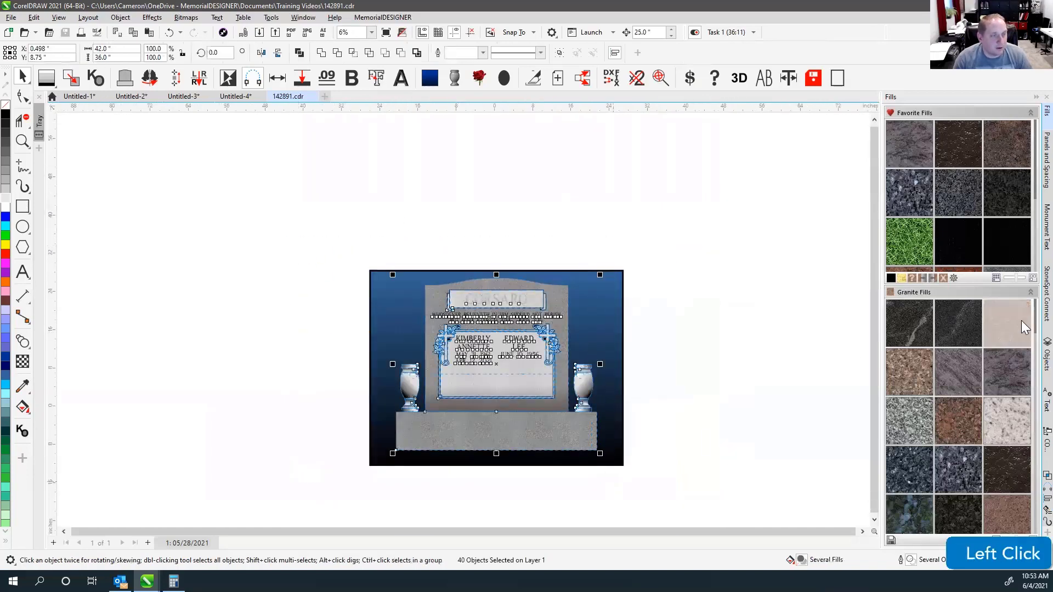
click(521, 239)
drag(310, 245, 617, 493)
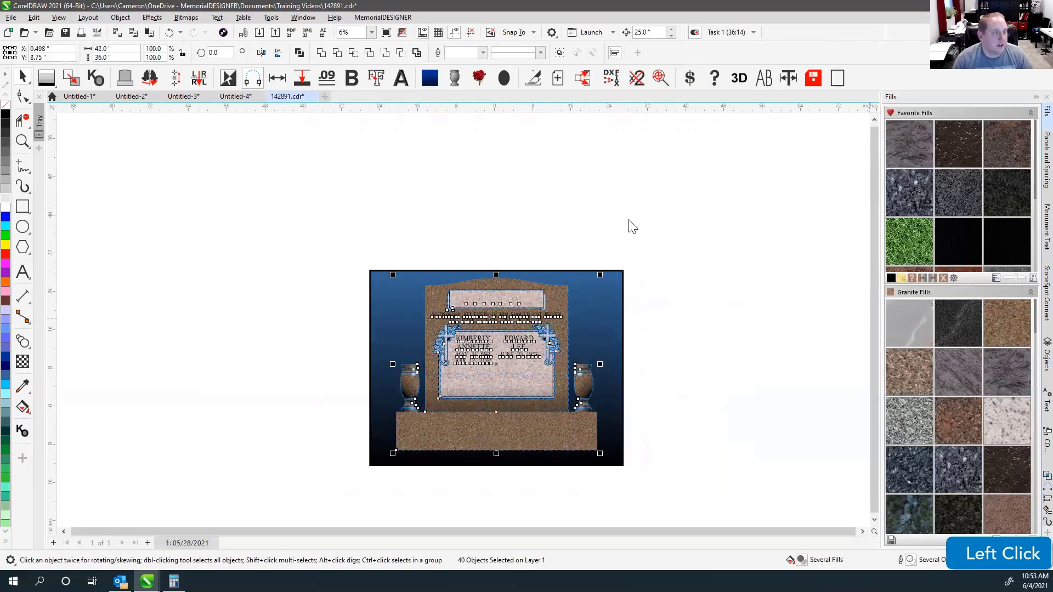
drag(692, 236, 386, 480)
click(957, 376)
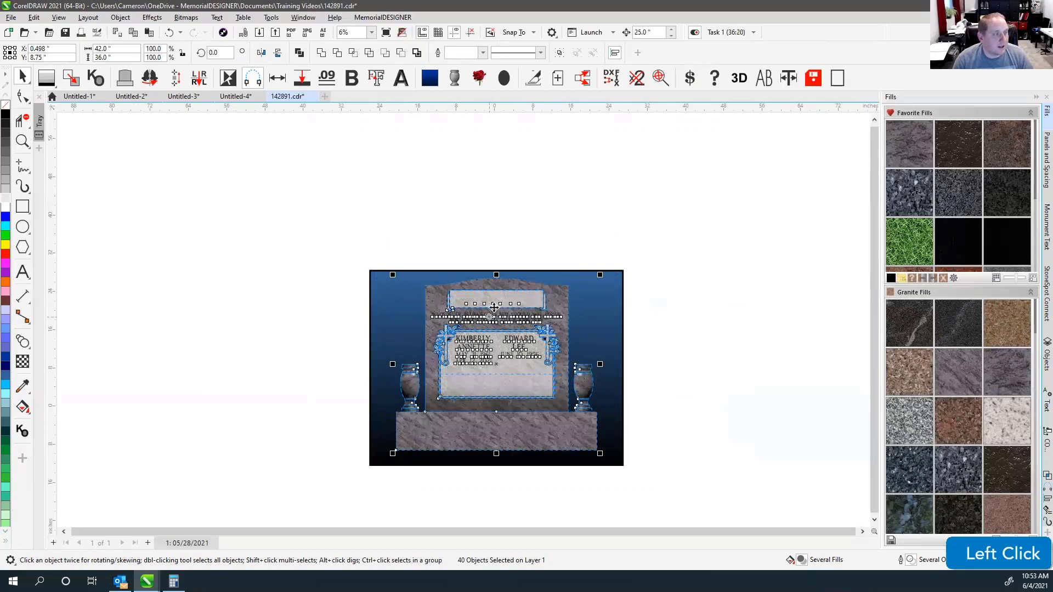
click(512, 252)
click(505, 233)
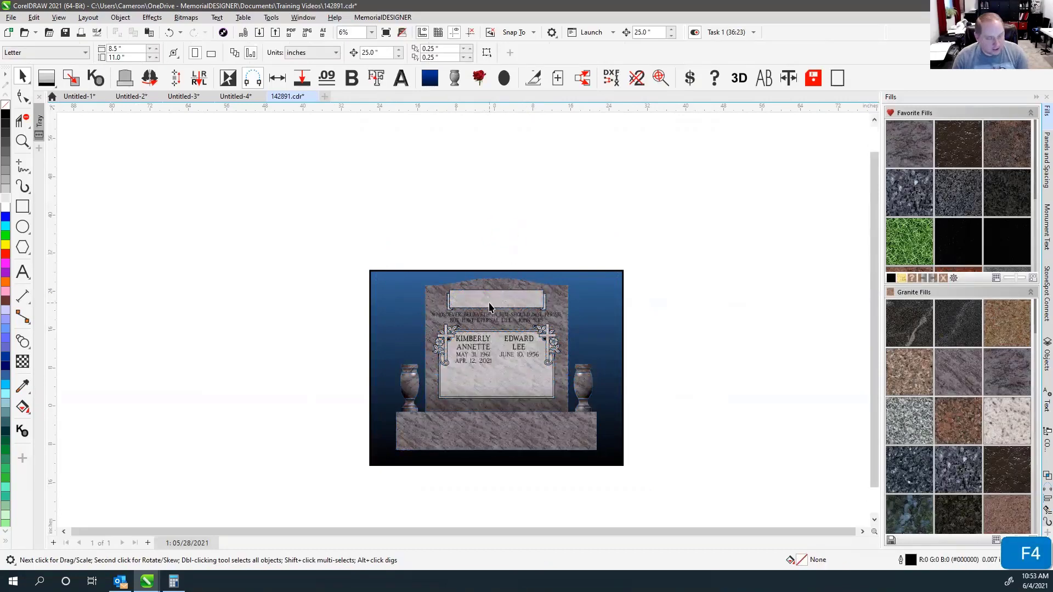
key(F4)
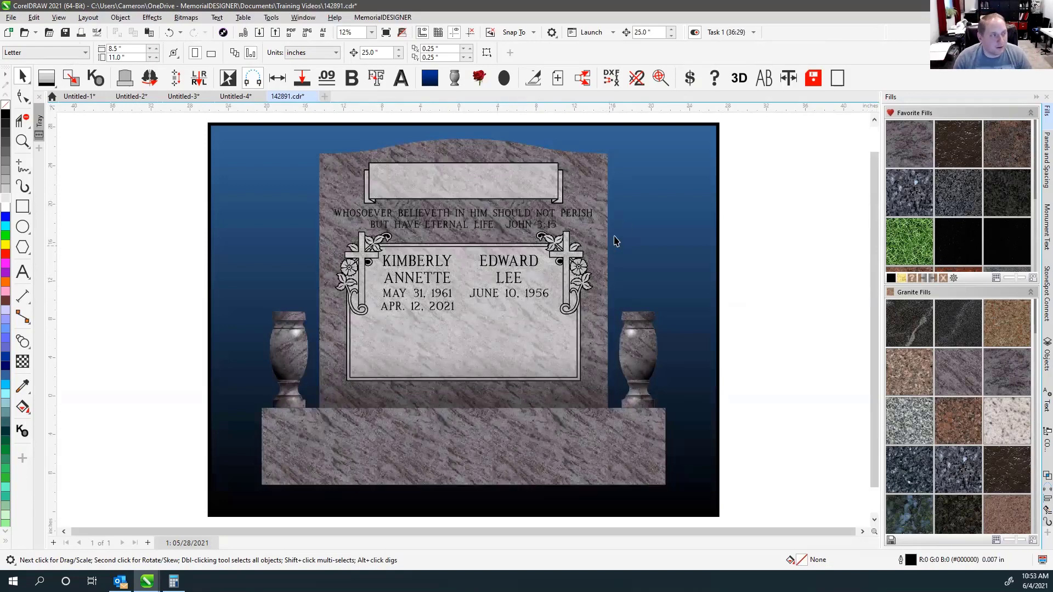
click(774, 187)
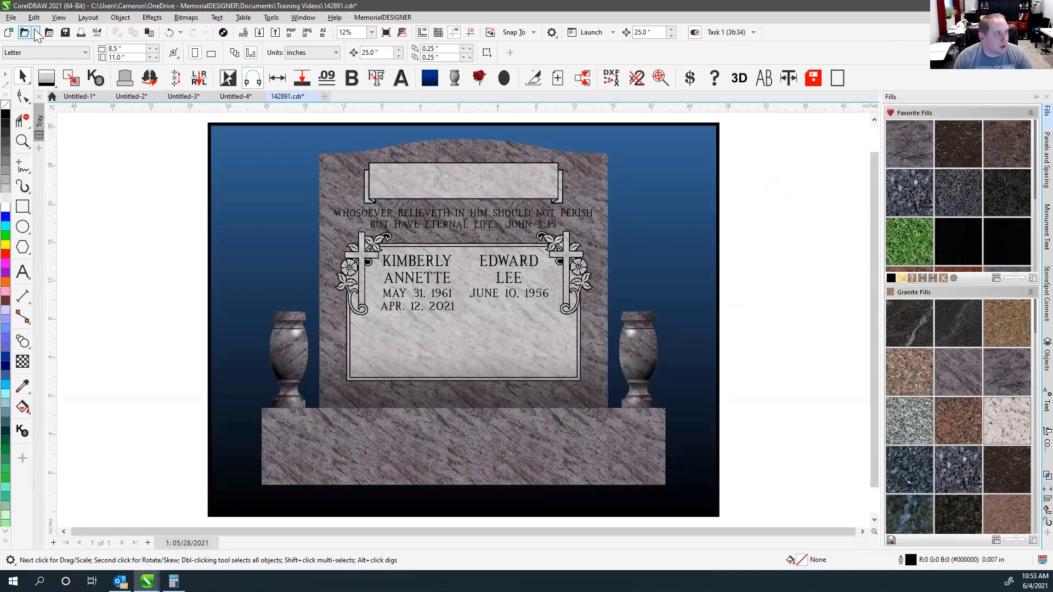
click(582, 193)
key(ctrl+o)
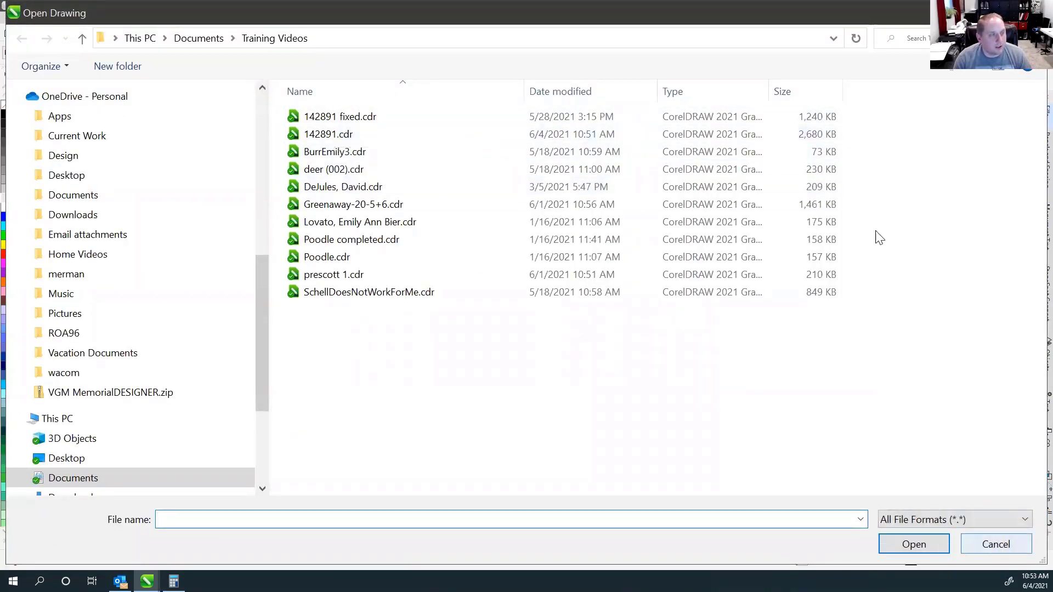
click(994, 546)
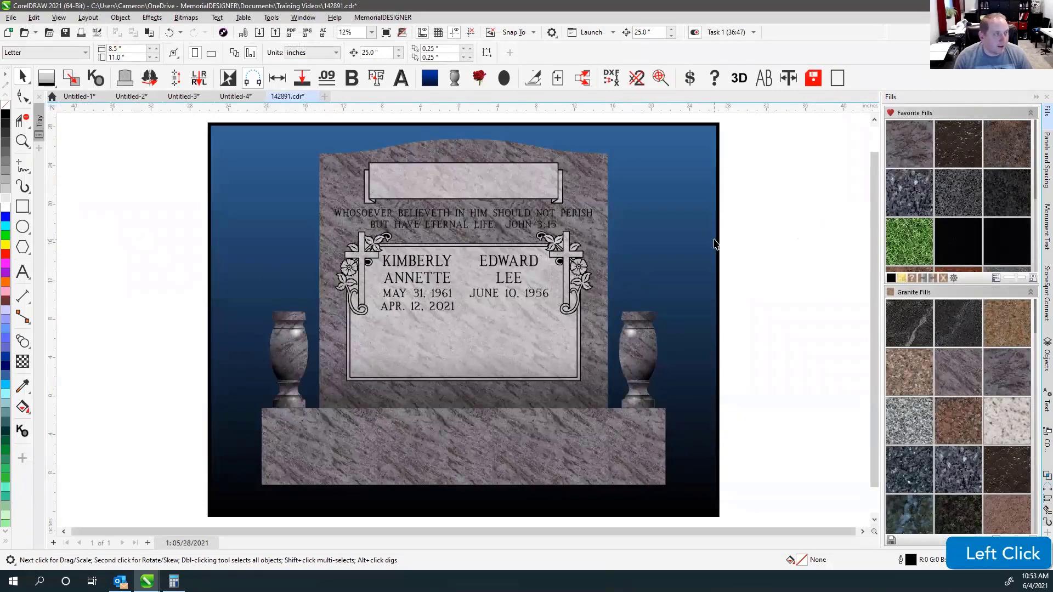
Undo four fill changes to return to the grey granite design.
key(ctrl+z)
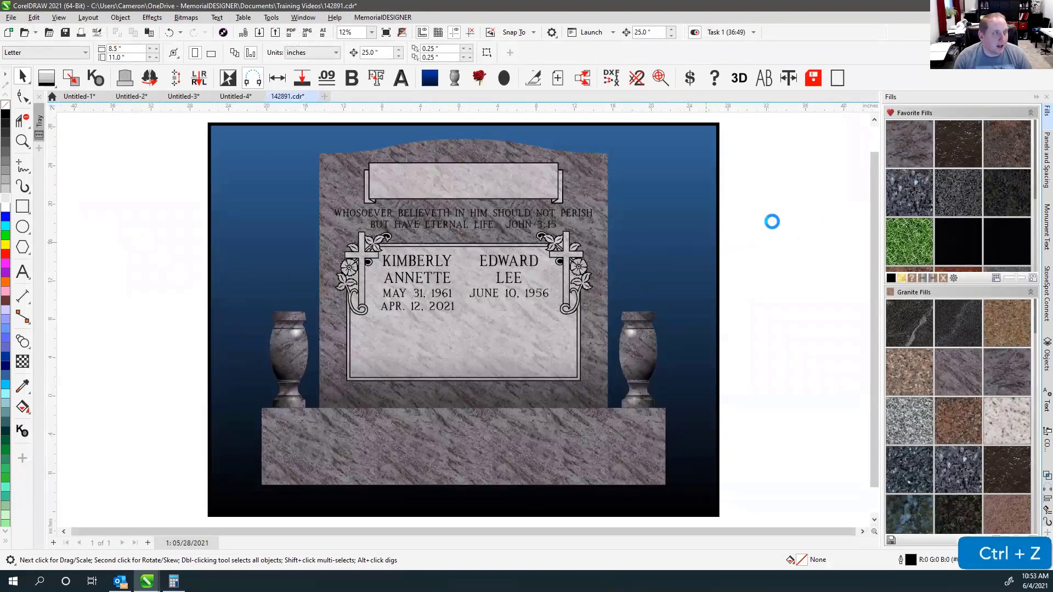
key(ctrl+z)
key(ctrl+z)
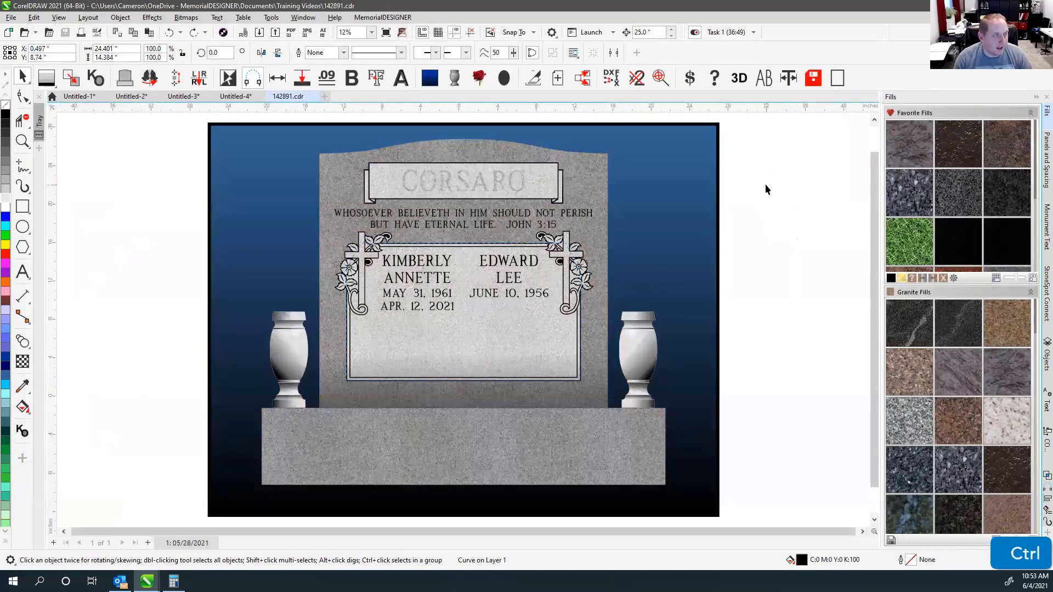
key(ctrl+z)
key(ctrl+z)
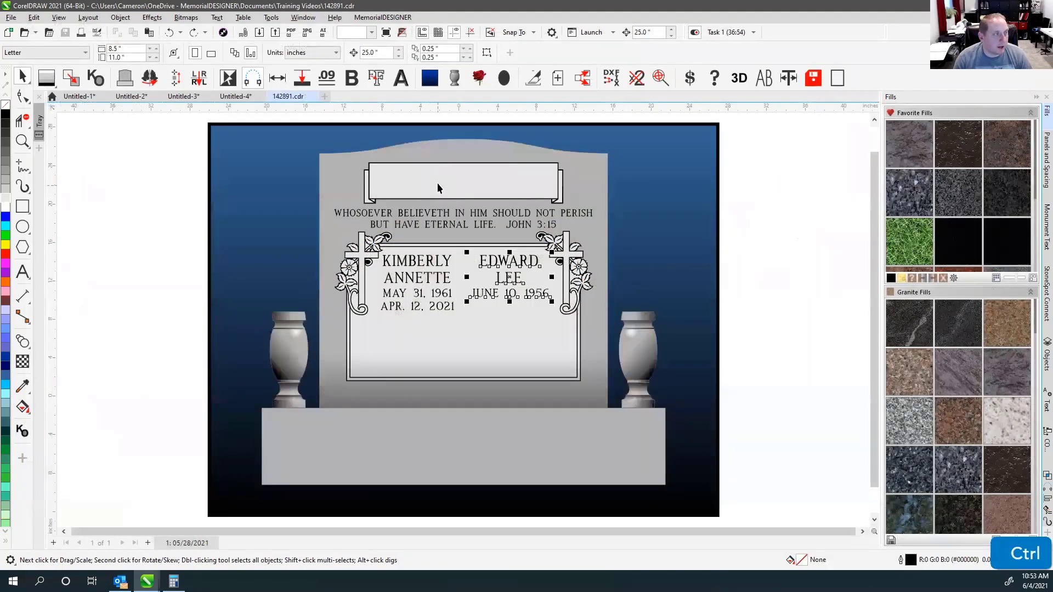
key(ctrl+z)
key(ctrl+z)
key(ctrl+z)
Marquee-select the upright headstone's parts.
click(381, 216)
scroll(463, 323, up, 1)
scroll(464, 323, up, 2)
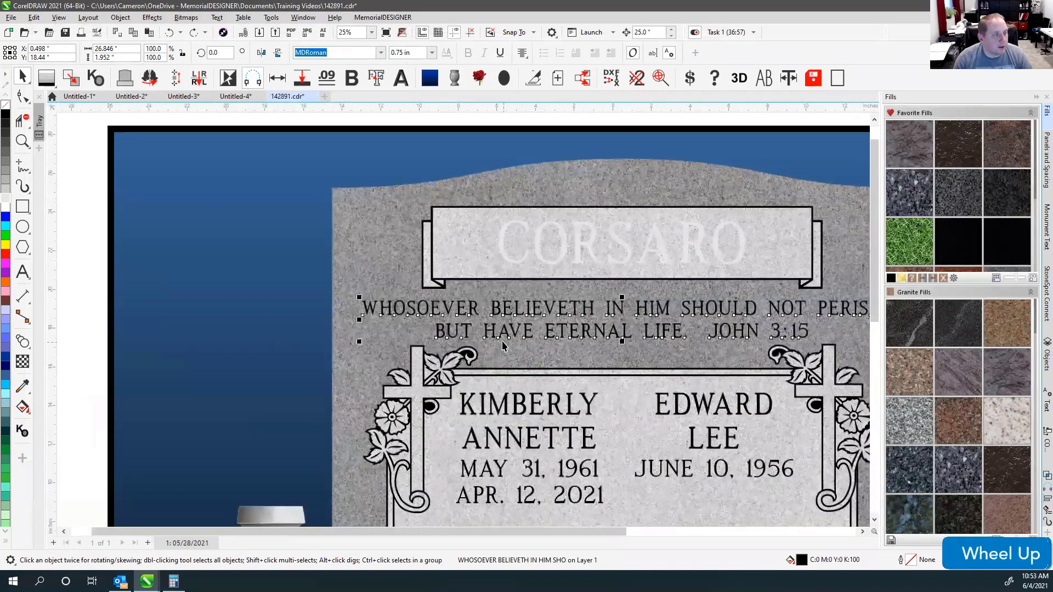
scroll(464, 320, down, 1)
scroll(464, 319, down, 4)
drag(346, 224, 635, 510)
click(729, 381)
drag(386, 230, 596, 456)
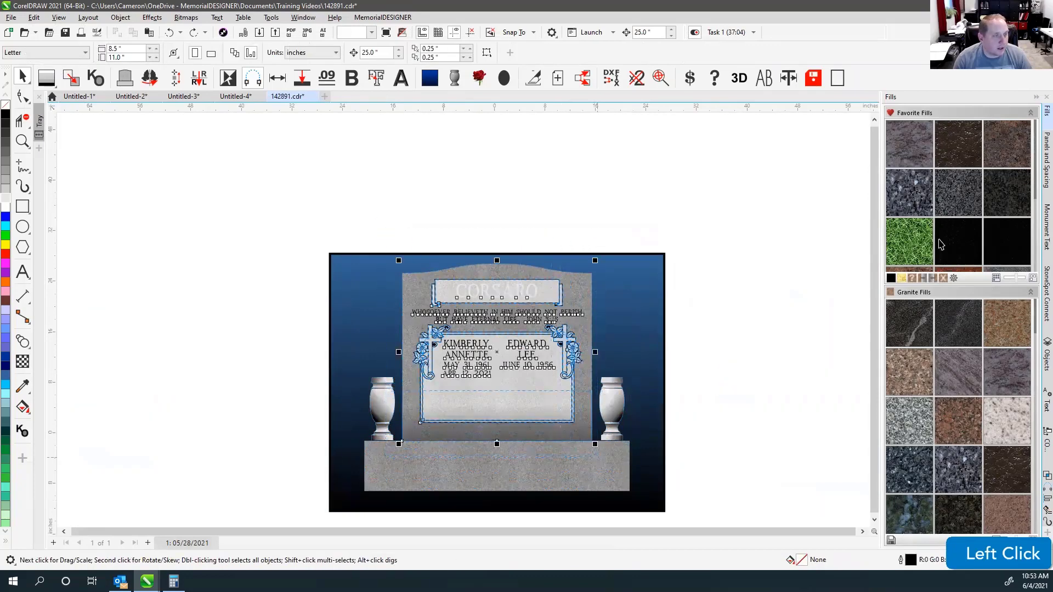
Give the upright a black granite face and make the verse text white.
click(574, 220)
click(447, 314)
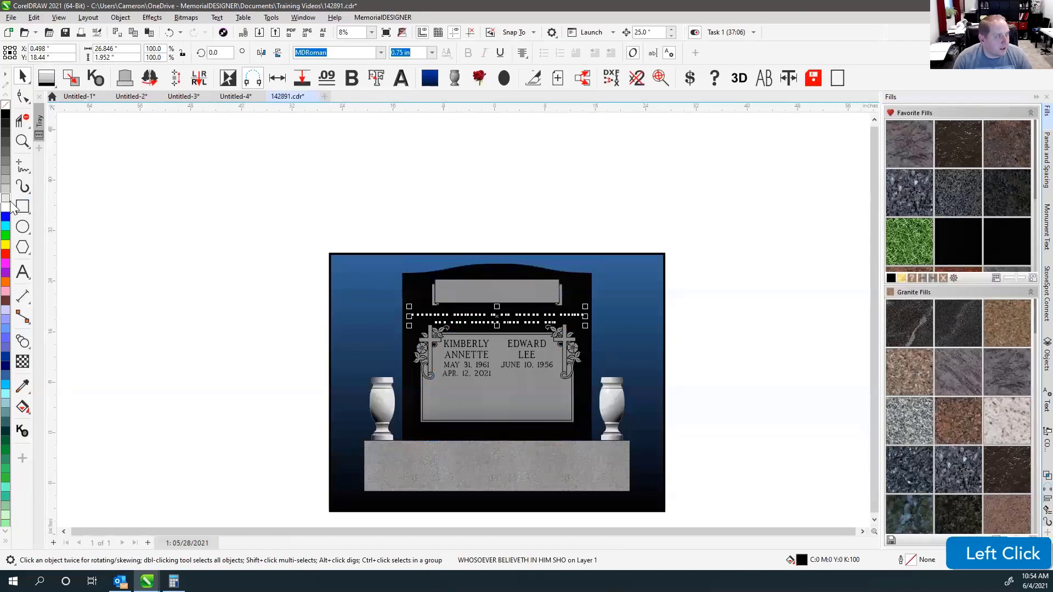
scroll(496, 309, up, 2)
scroll(451, 325, up, 5)
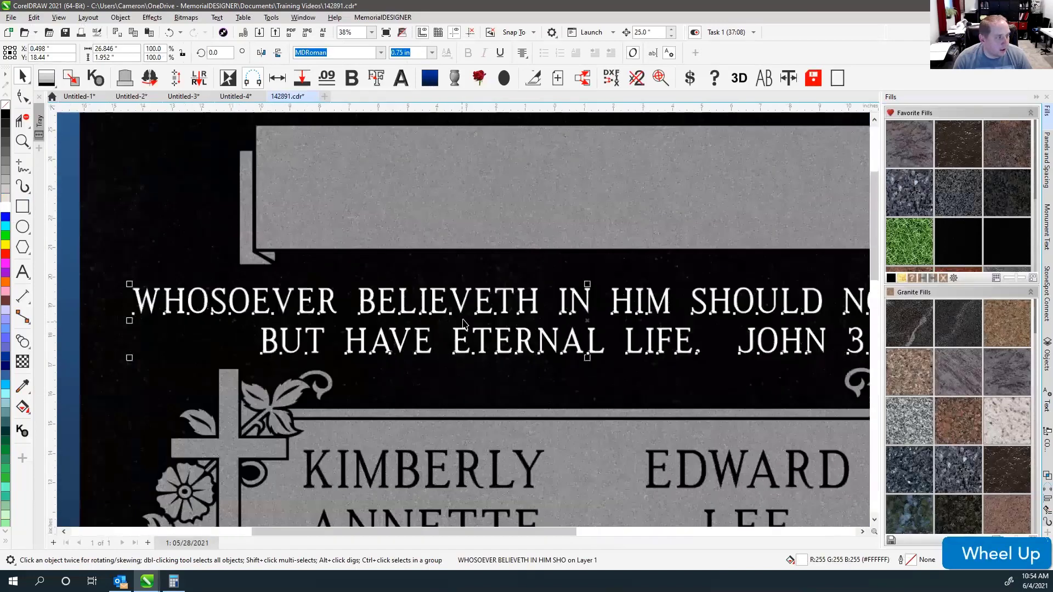
click(7, 199)
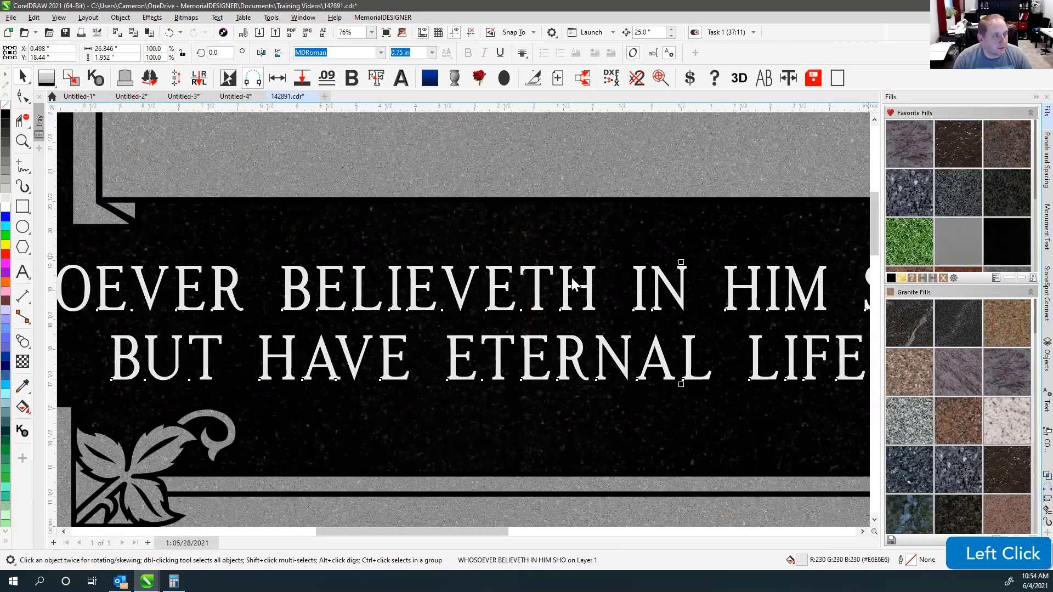
After trying grey granite on the verse, reselect it and recolor it white.
drag(564, 294, 566, 294)
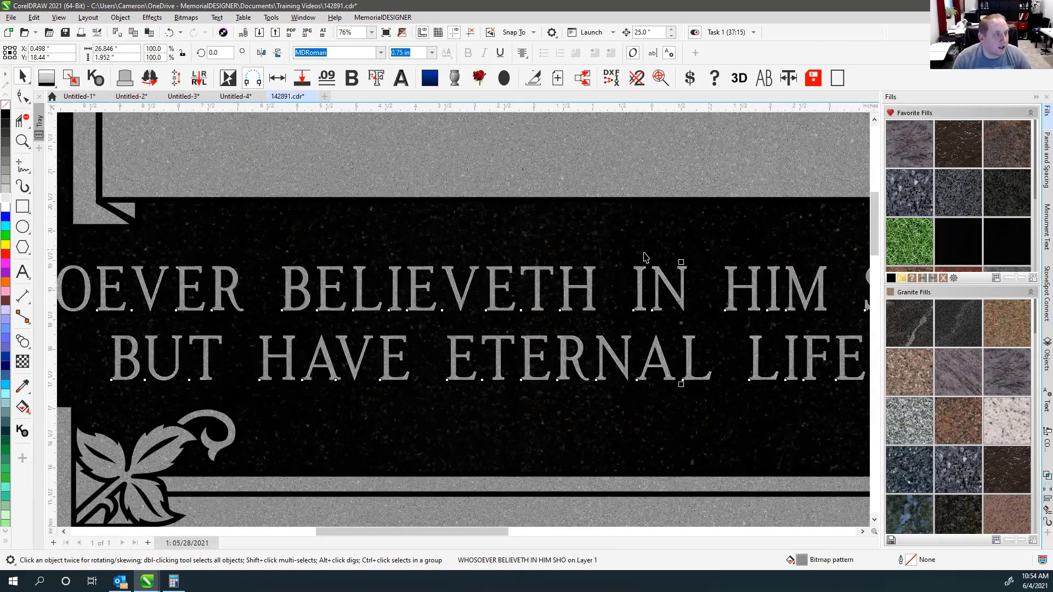
scroll(463, 320, down, 2)
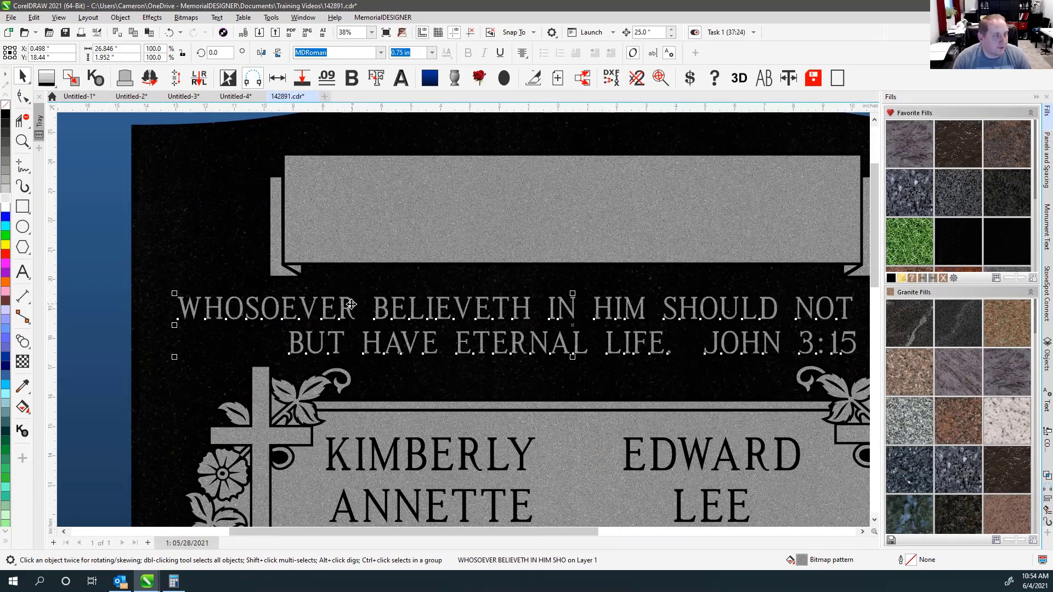
click(404, 278)
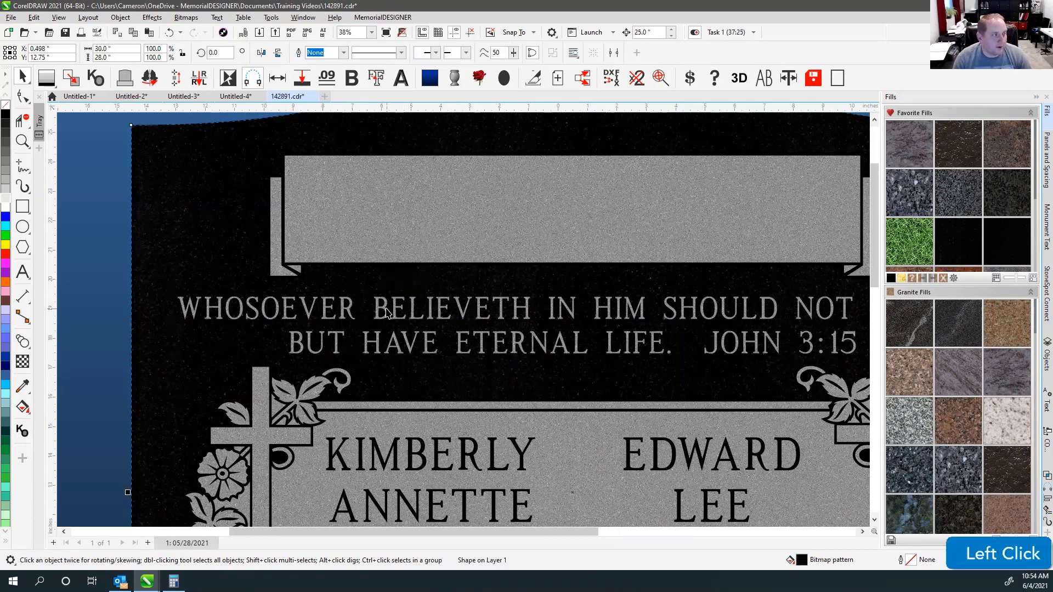
click(386, 312)
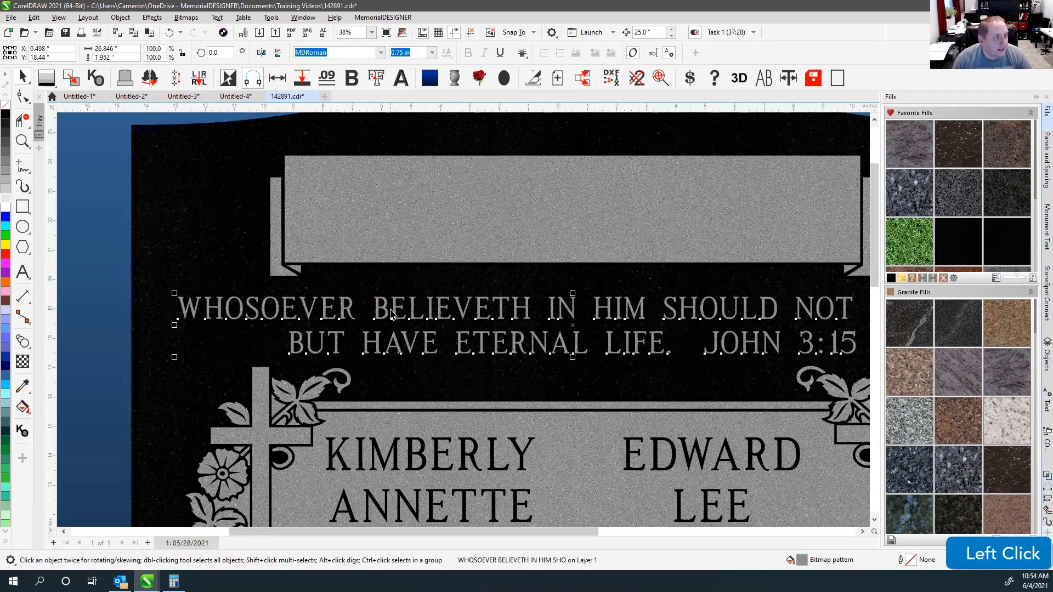
click(6, 207)
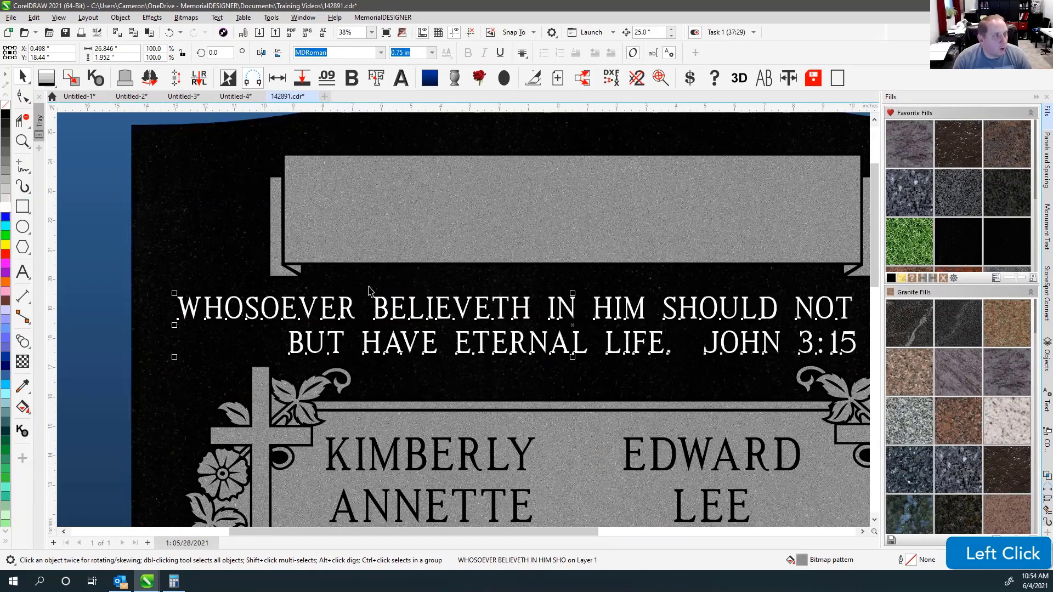
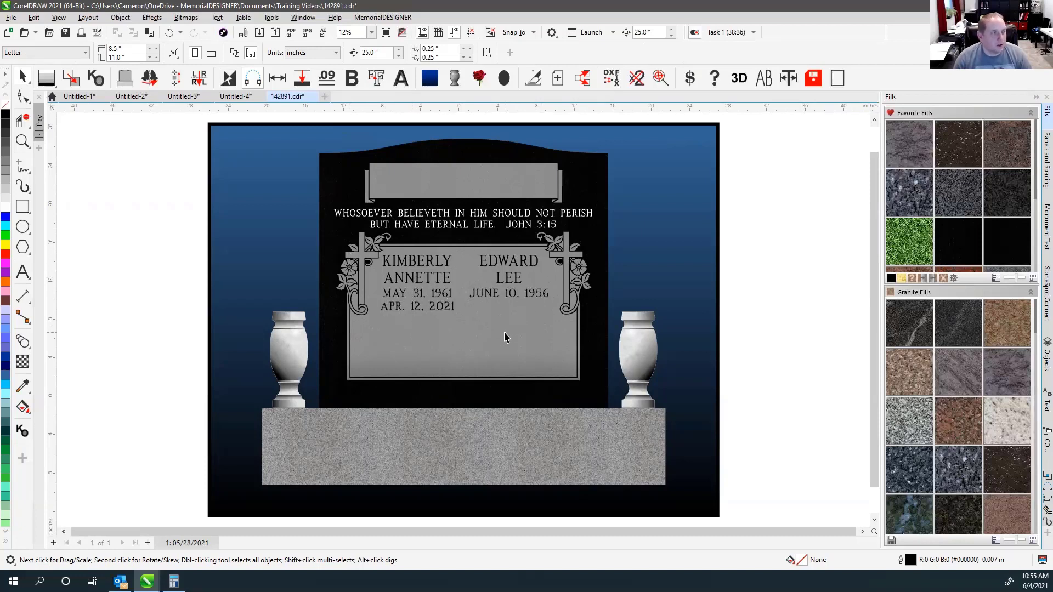
Select the John 3:15 scripture verse text to check it.
click(760, 185)
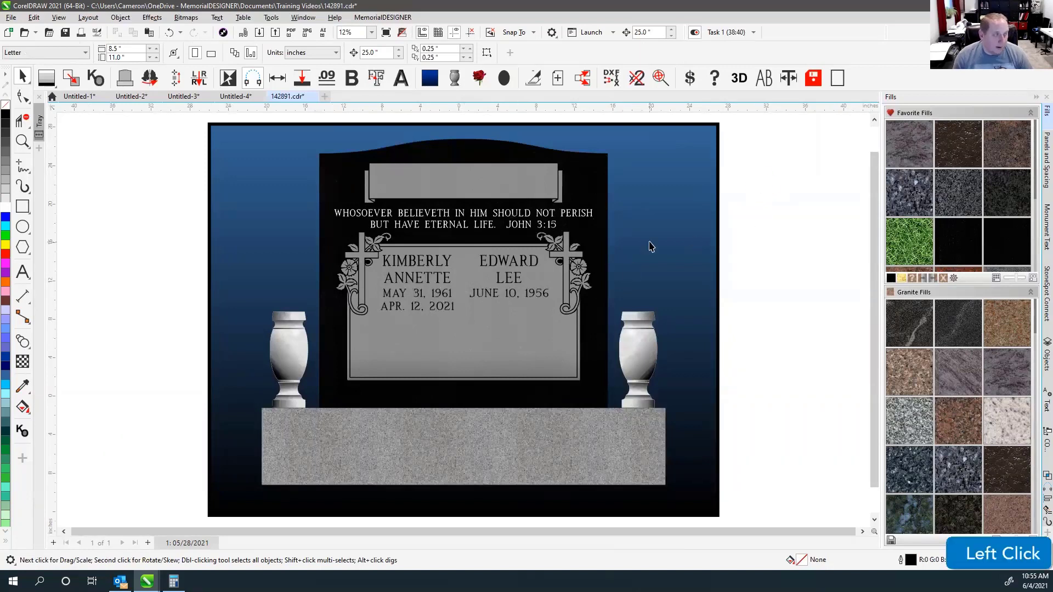
click(378, 214)
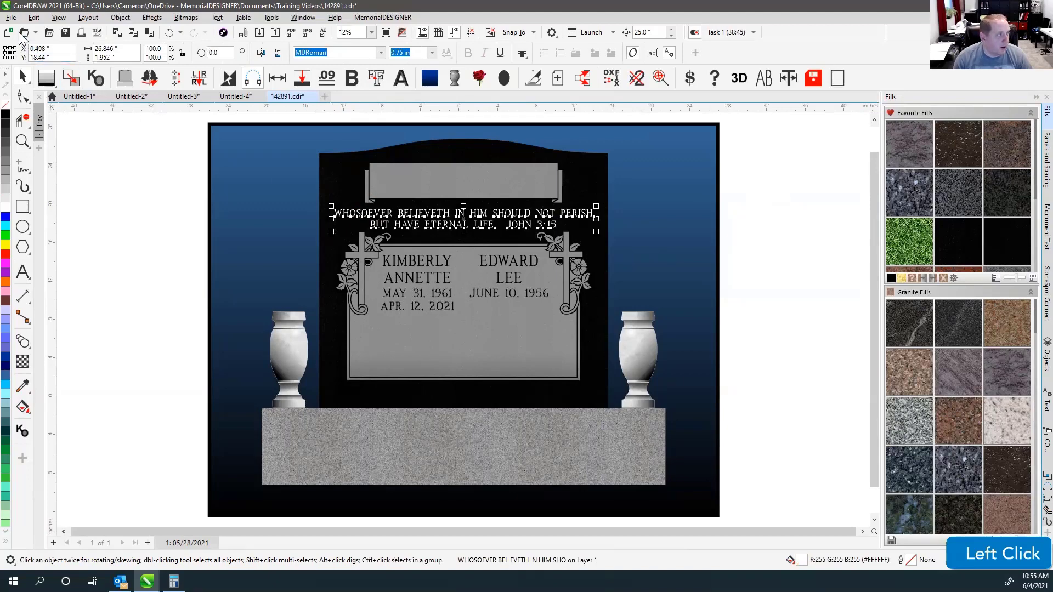
click(133, 226)
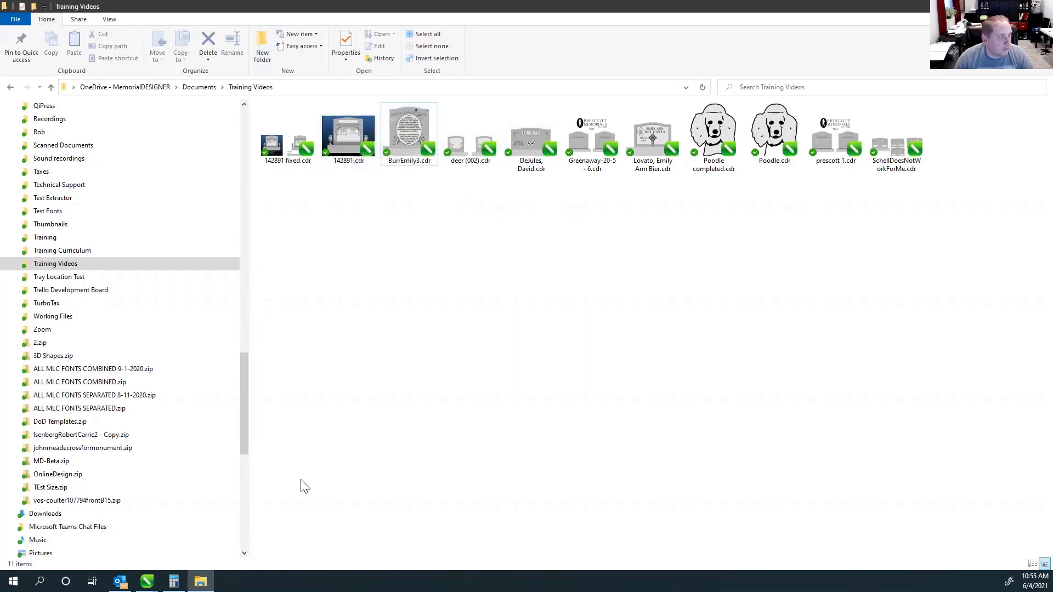
click(147, 582)
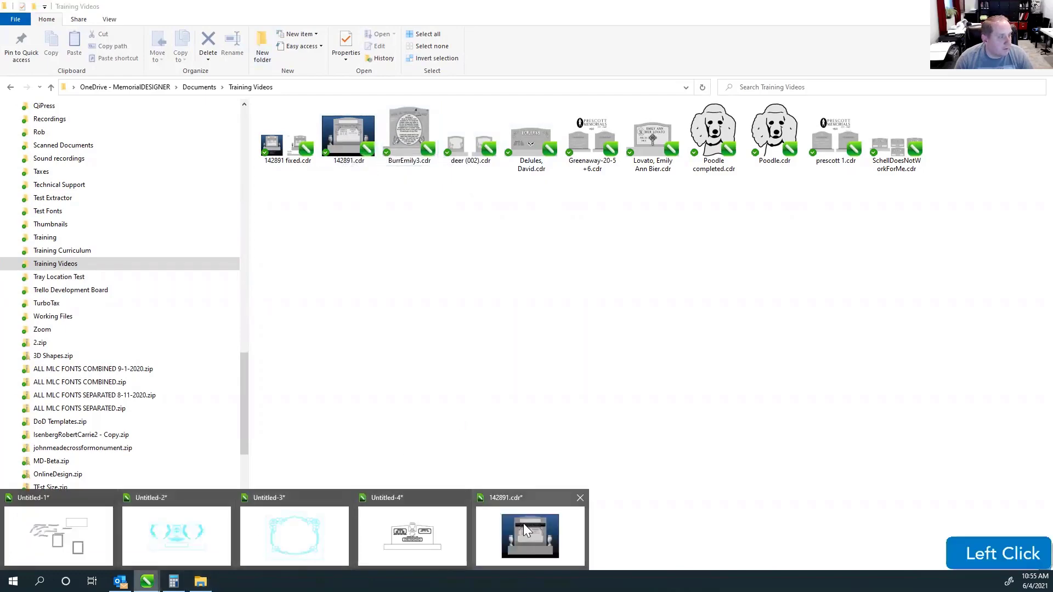
click(529, 534)
click(313, 96)
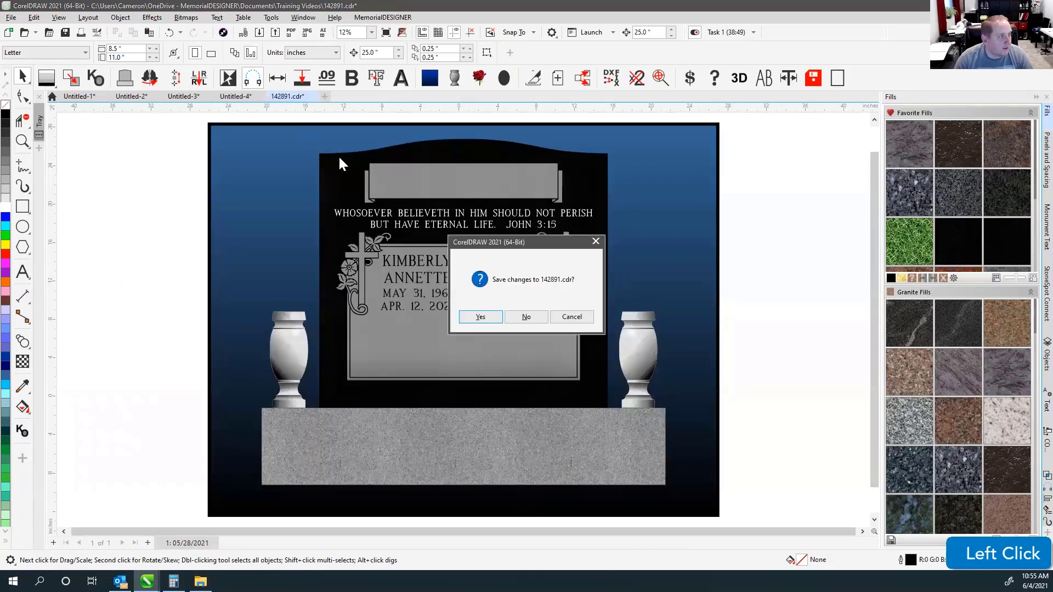
click(526, 317)
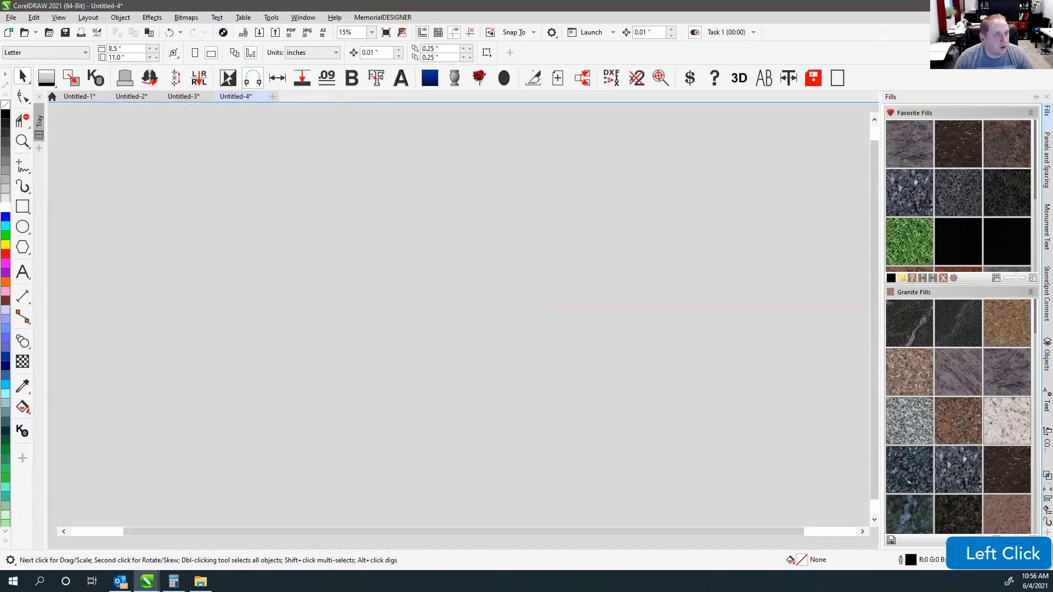
key(alt+Tab)
click(411, 216)
click(359, 144)
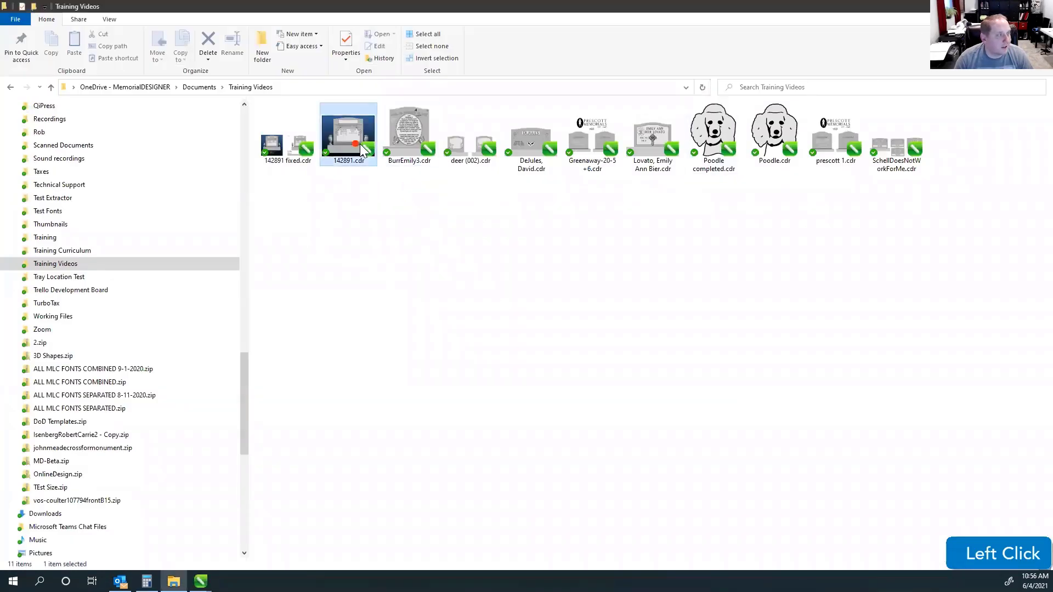
right_click(361, 156)
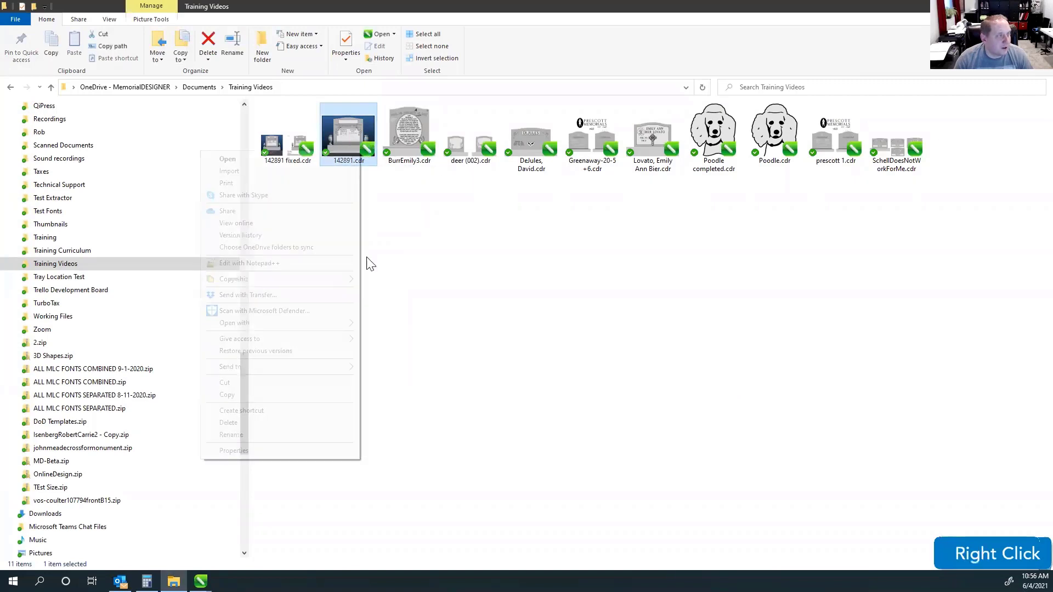
click(263, 426)
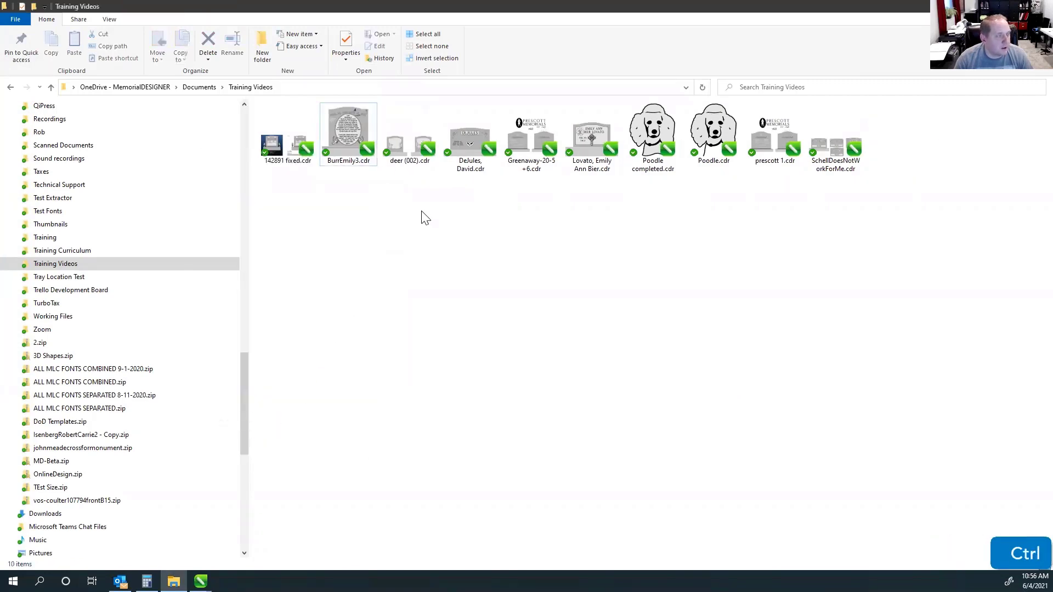
key(ctrl+z)
right_click(354, 159)
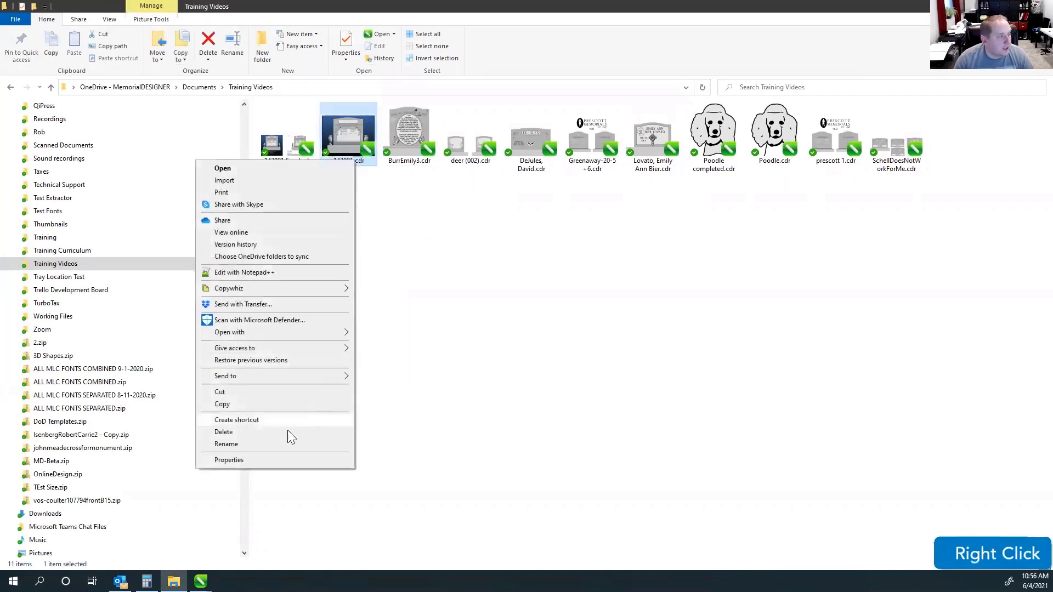
click(289, 439)
click(367, 161)
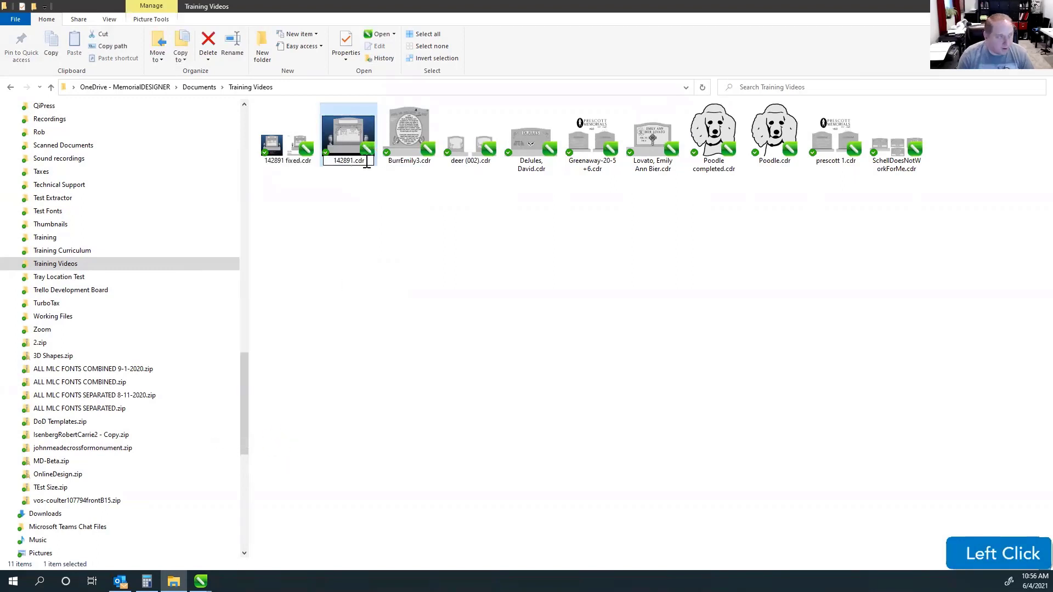
key(BackSpace)
key(BackSpace)
key(BackSpace)
text(zip)
key(Return)
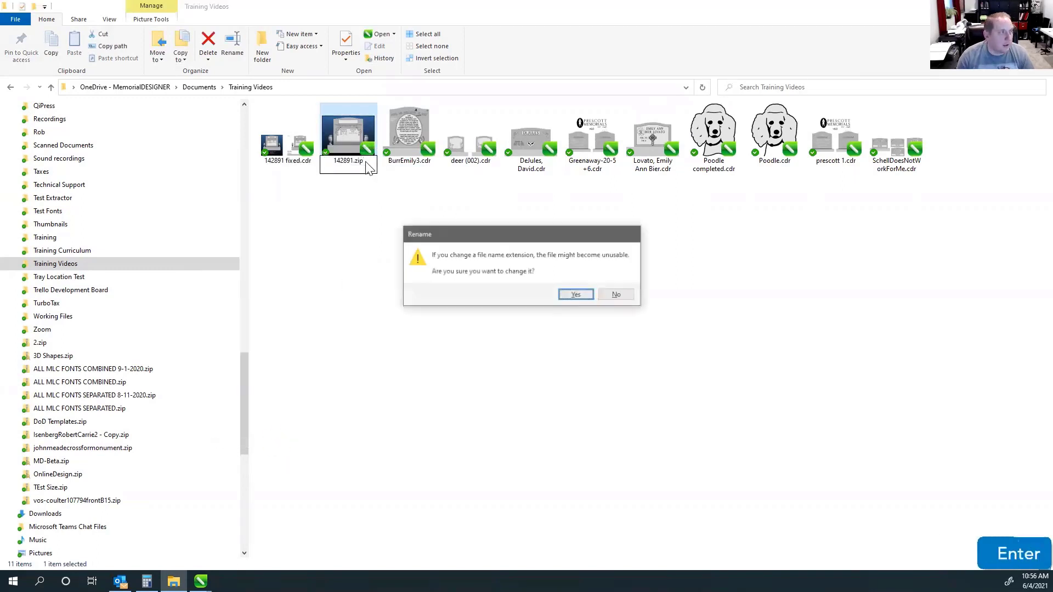
click(577, 296)
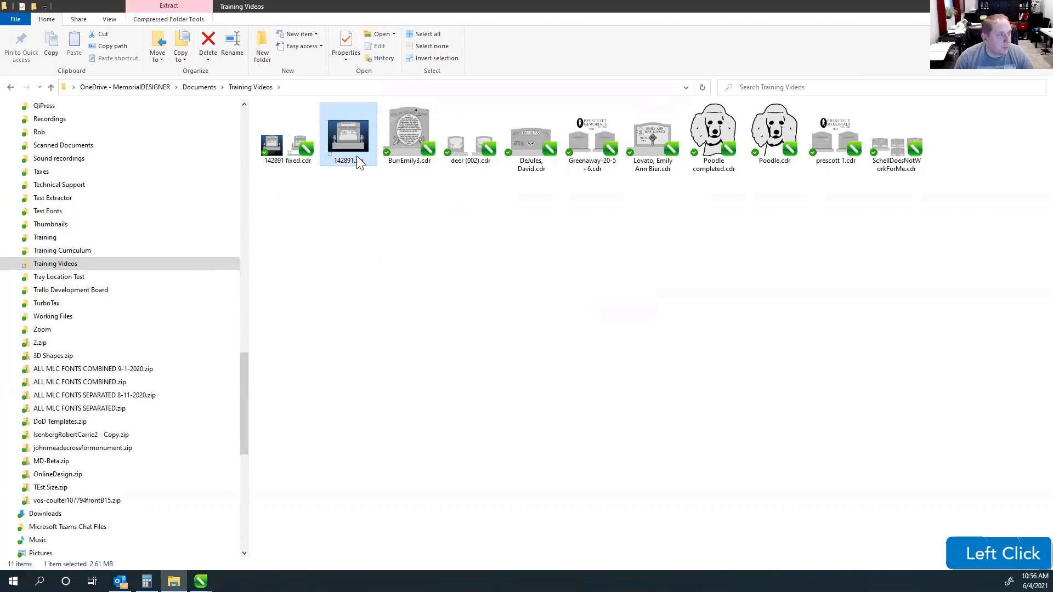
Browse into the zip's styles folder and inspect the Frost.fil.125.colorbitmap file.
double_click(359, 162)
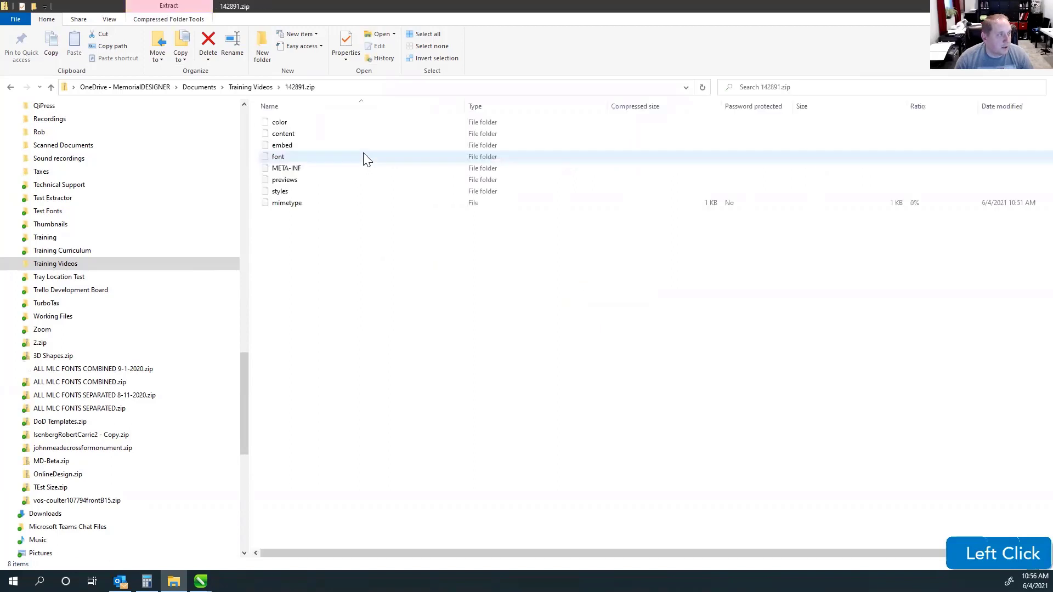
click(279, 195)
double_click(288, 192)
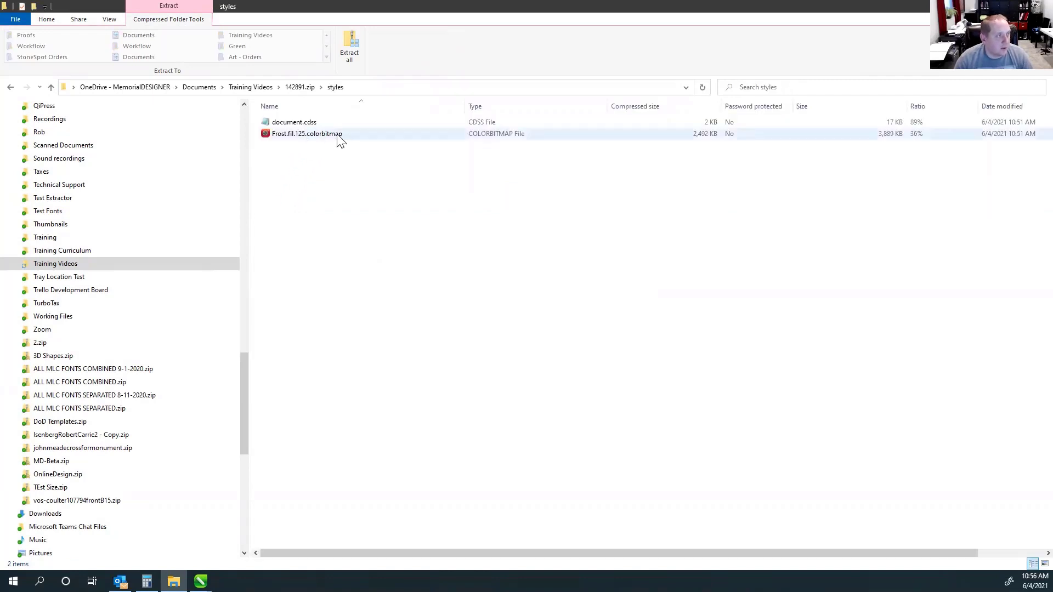
click(295, 136)
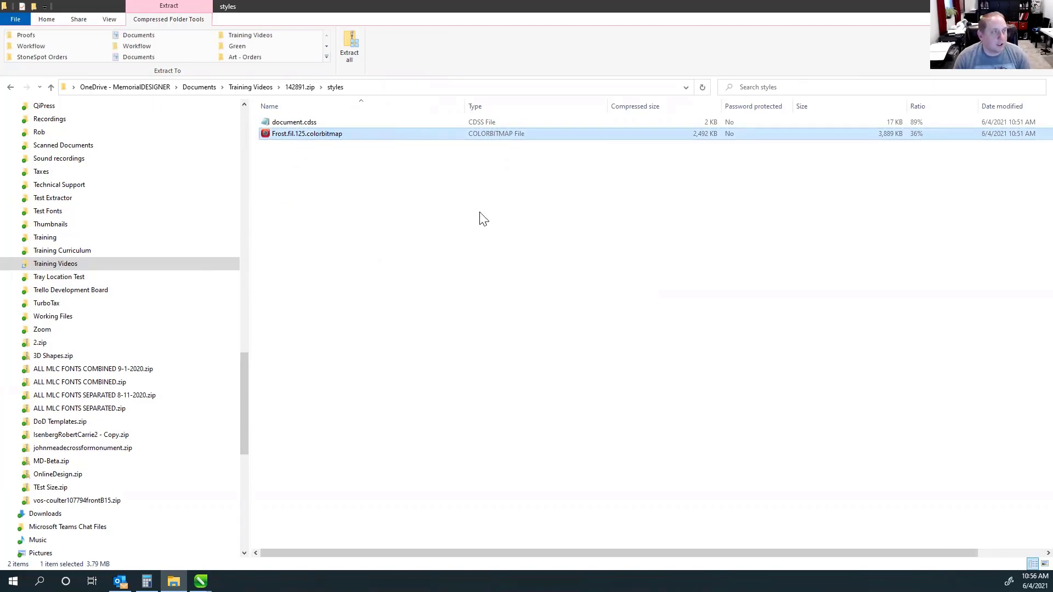
click(619, 316)
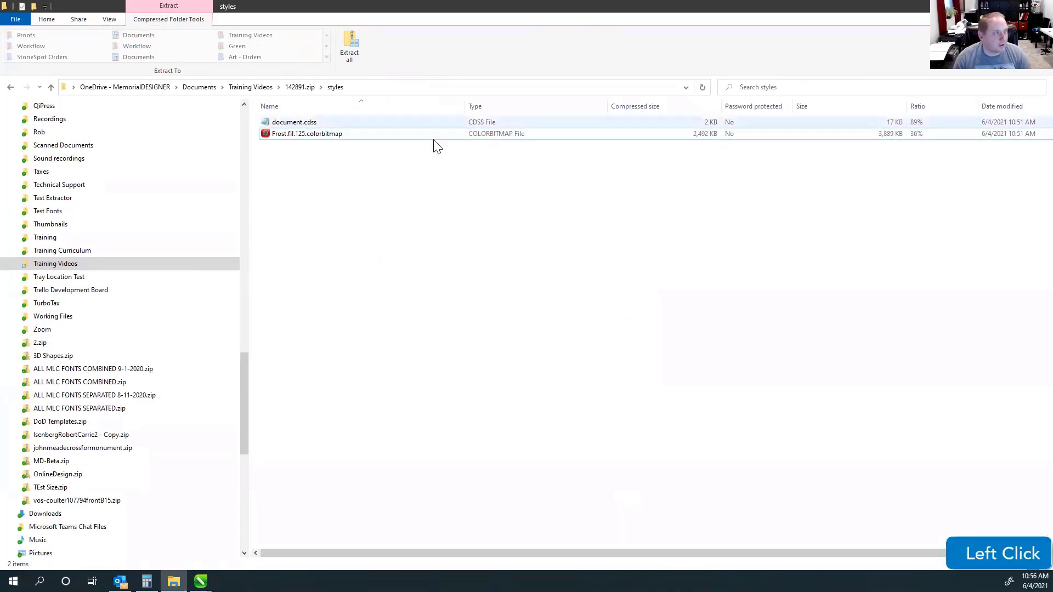
click(429, 191)
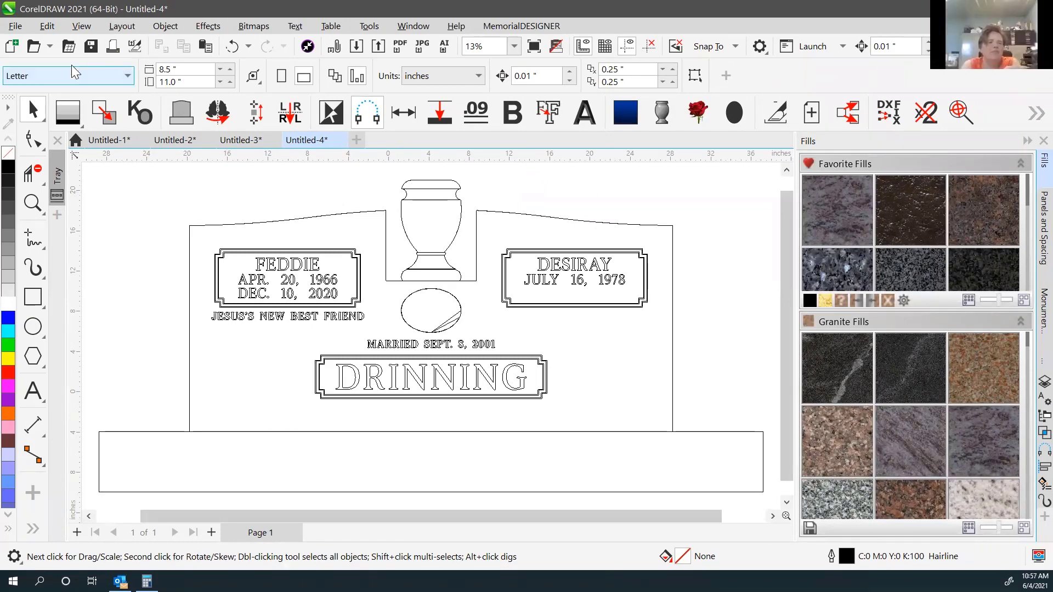
Look through the open Untitled-2 and Untitled-3 drawings.
click(16, 25)
click(343, 183)
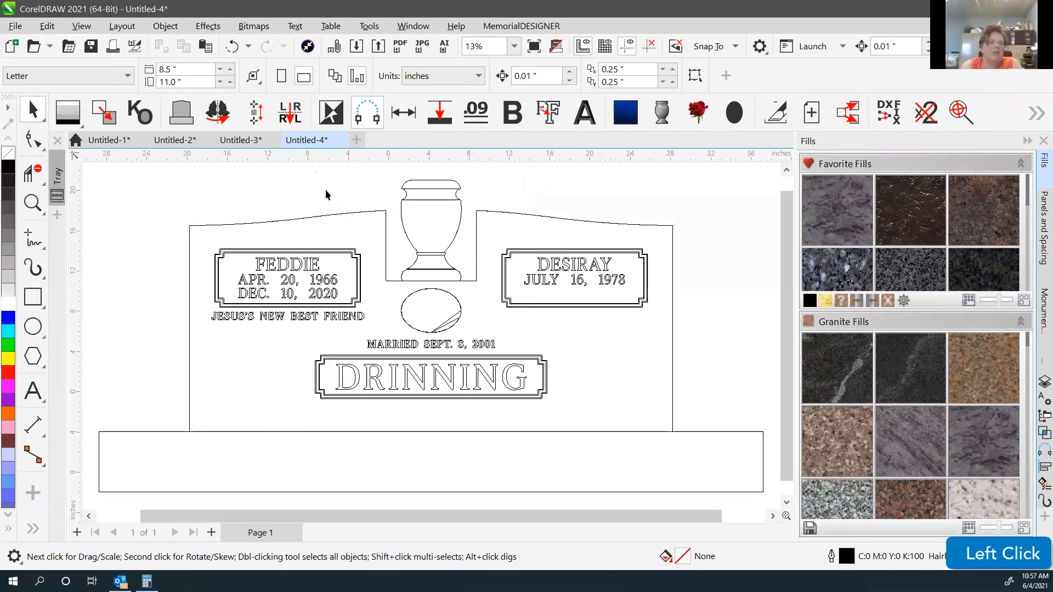
click(175, 142)
click(240, 141)
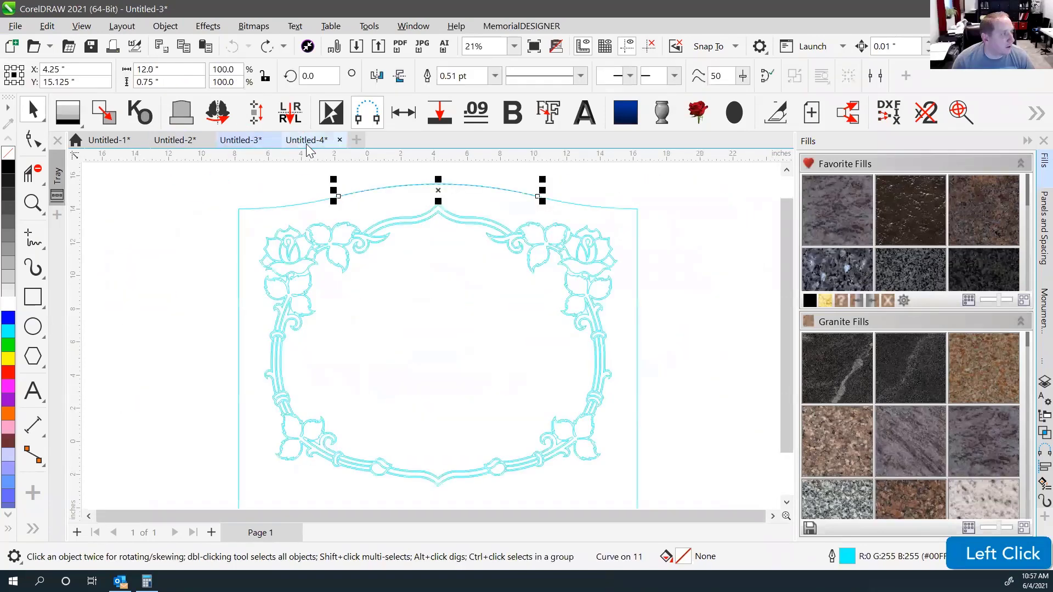
click(187, 192)
click(50, 46)
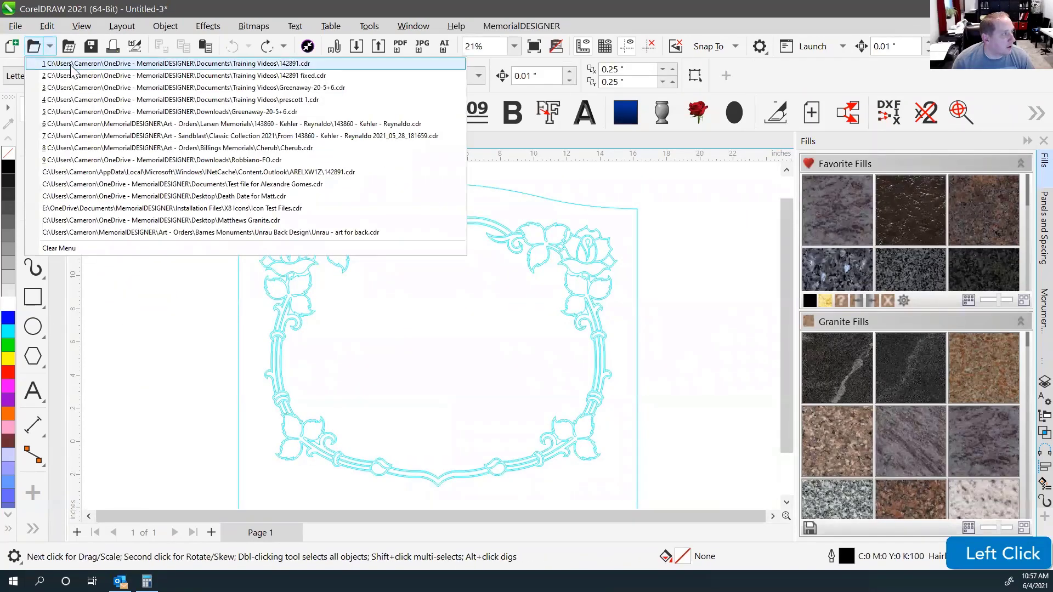
click(70, 64)
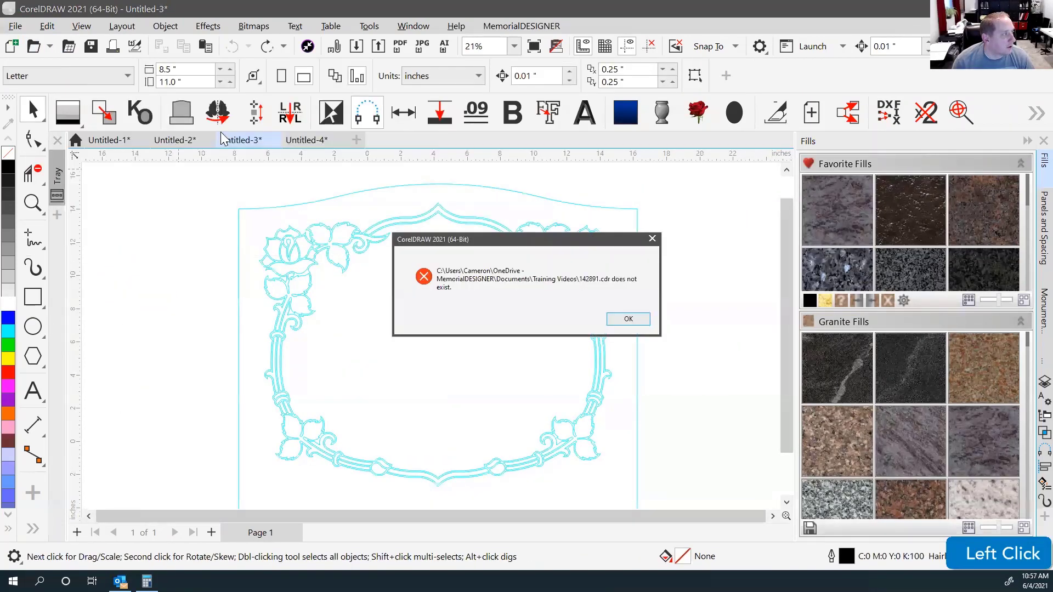
click(628, 320)
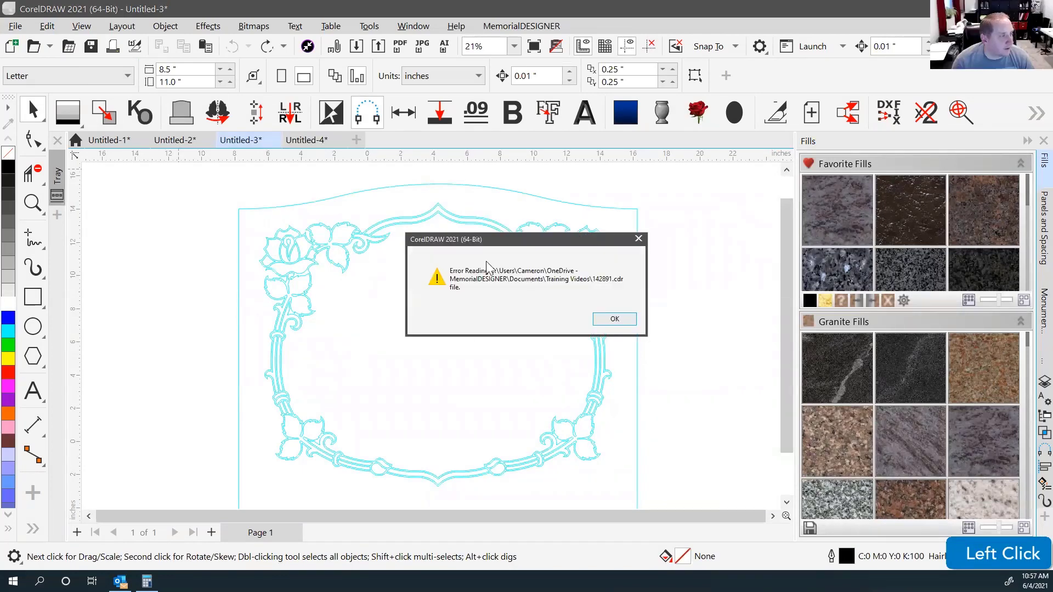
click(613, 321)
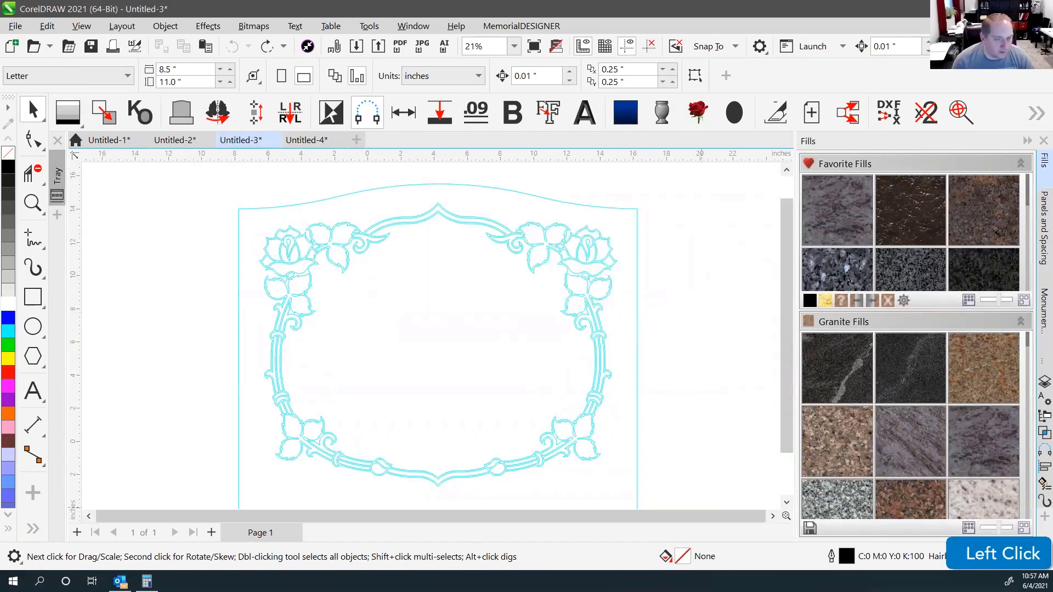
click(49, 47)
key(Escape)
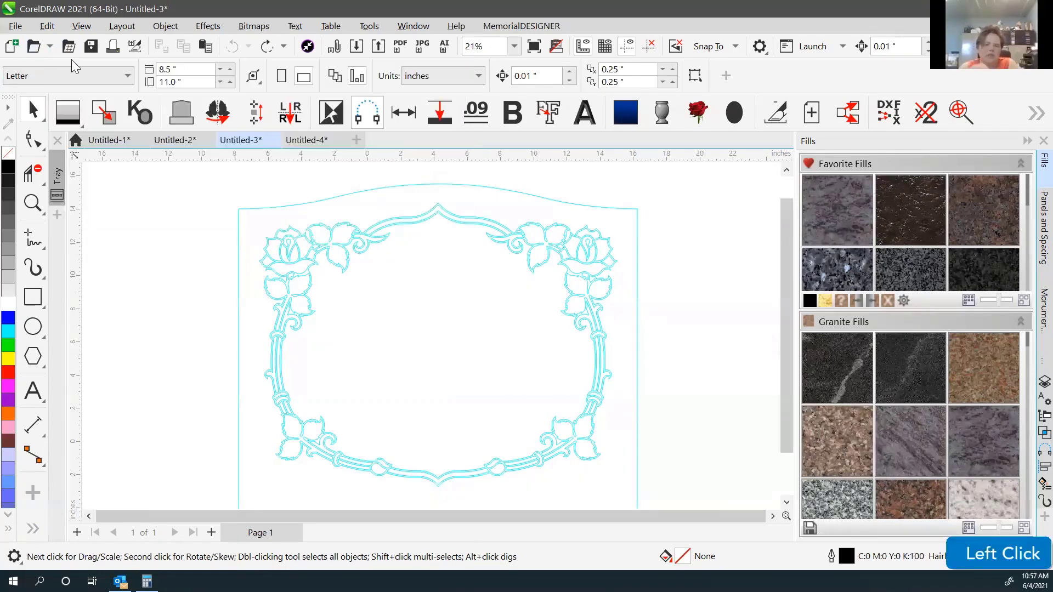
click(49, 48)
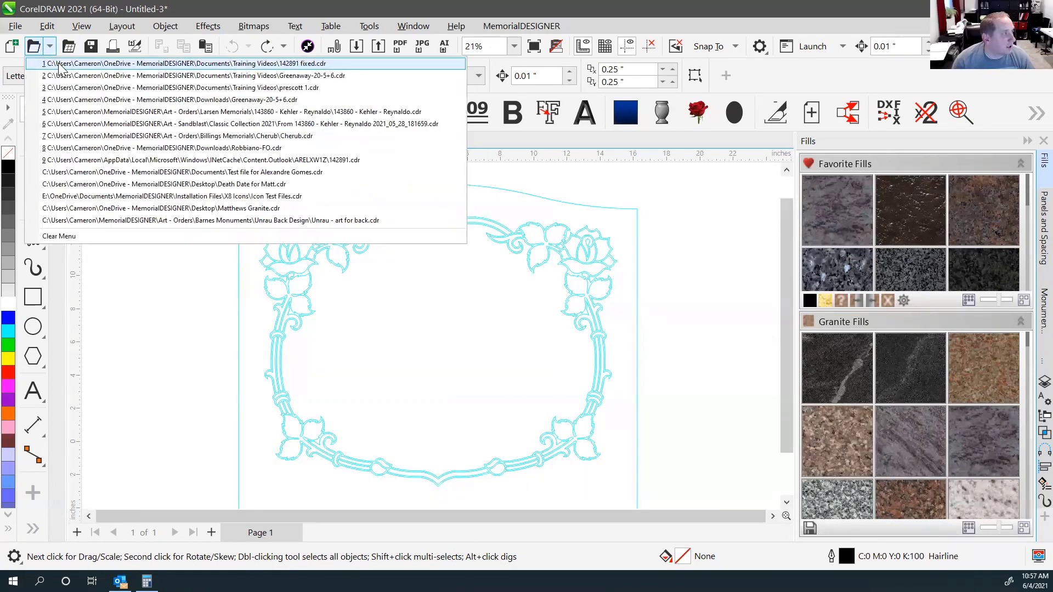
click(61, 68)
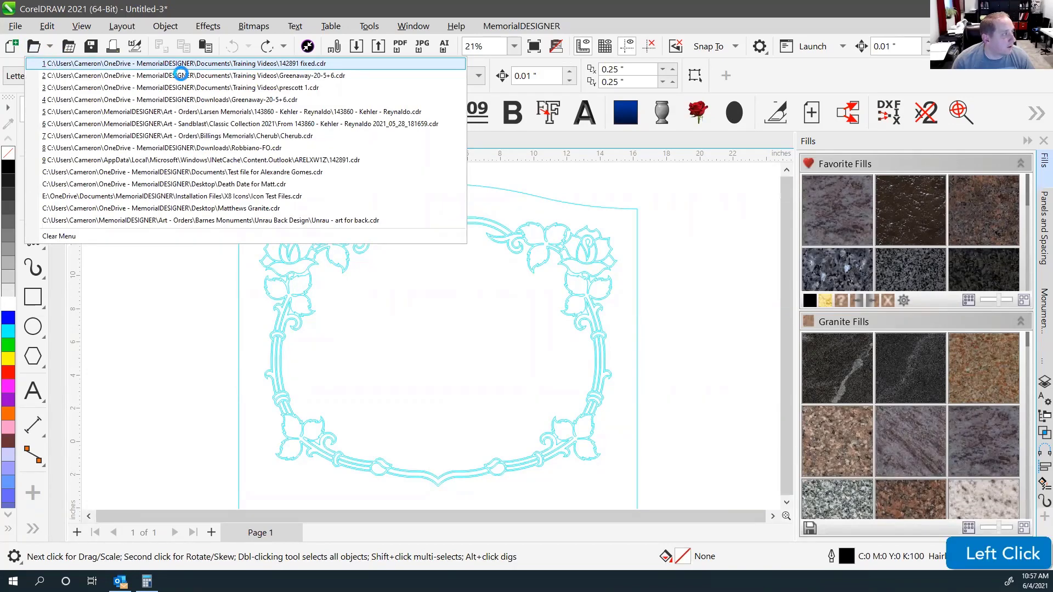
click(299, 63)
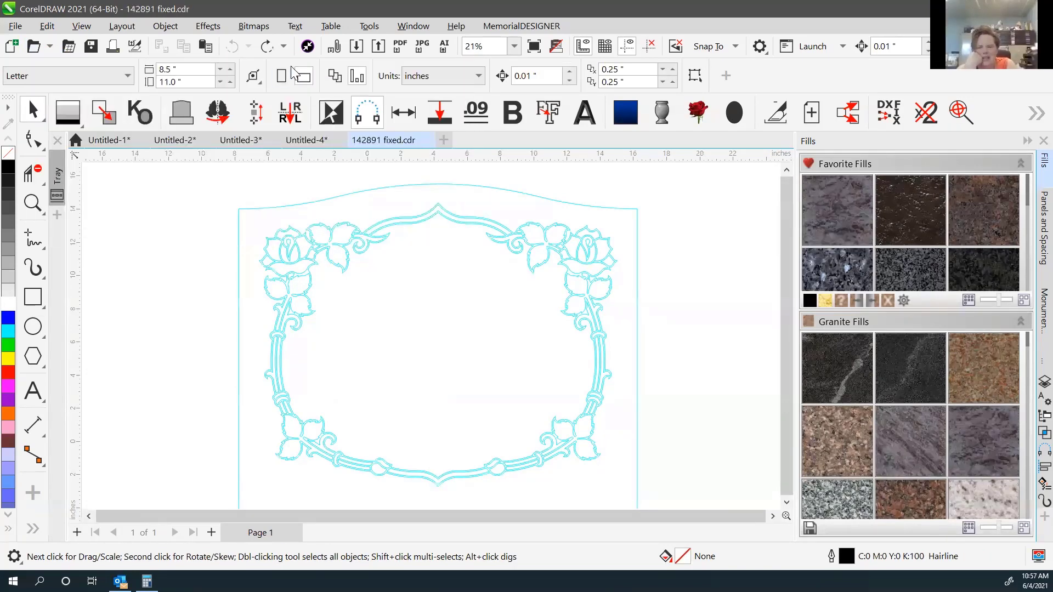
click(263, 195)
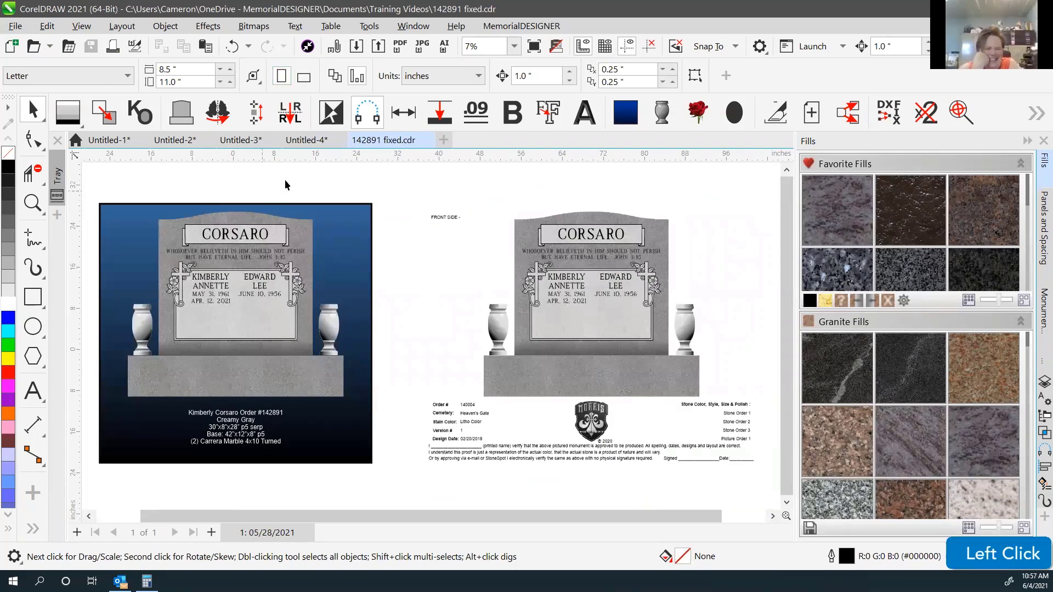
click(426, 140)
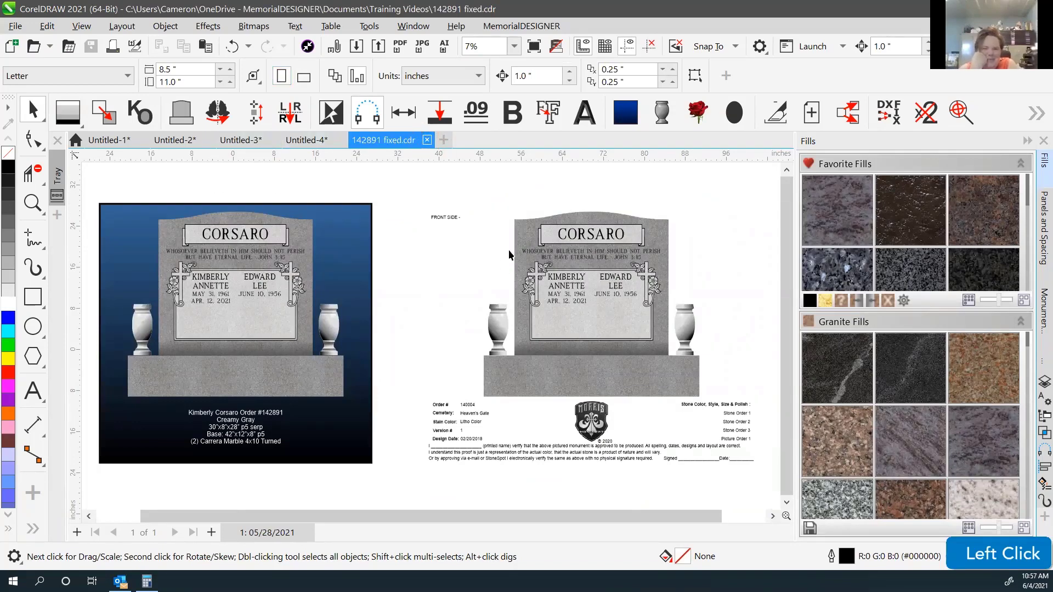
click(35, 47)
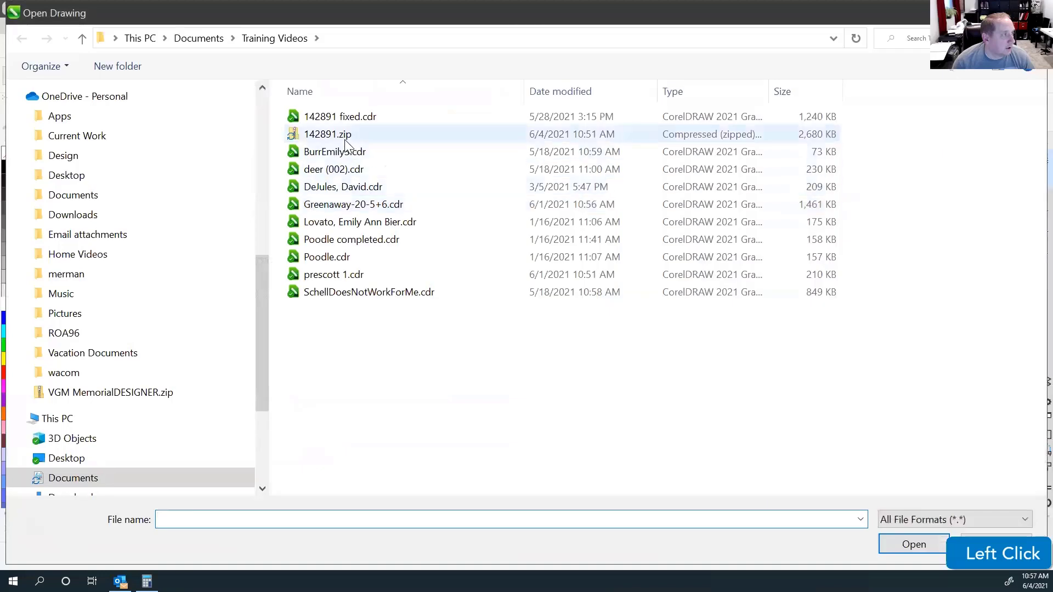
right_click(345, 141)
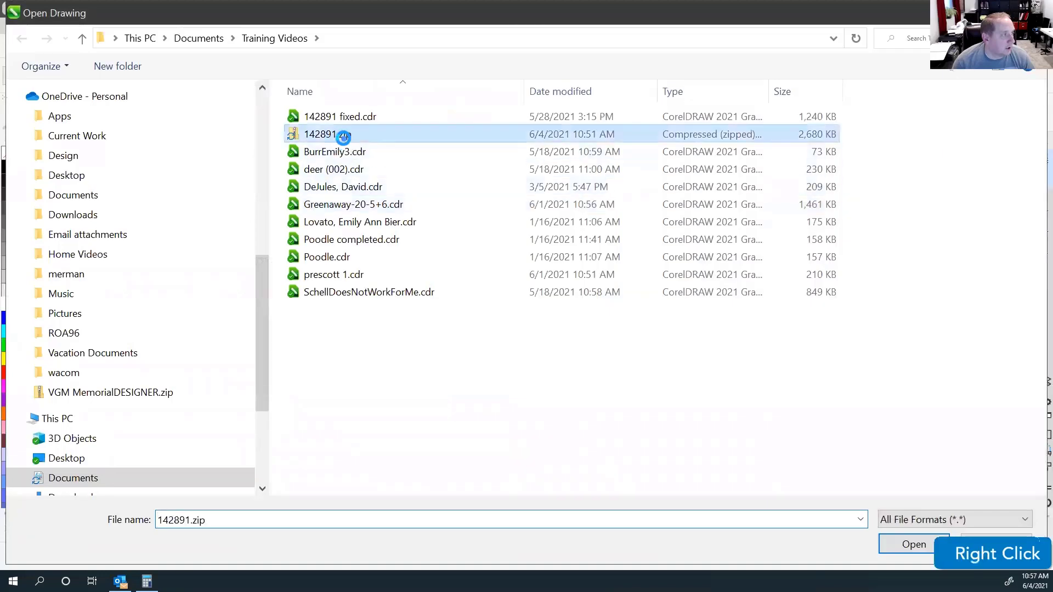
click(215, 459)
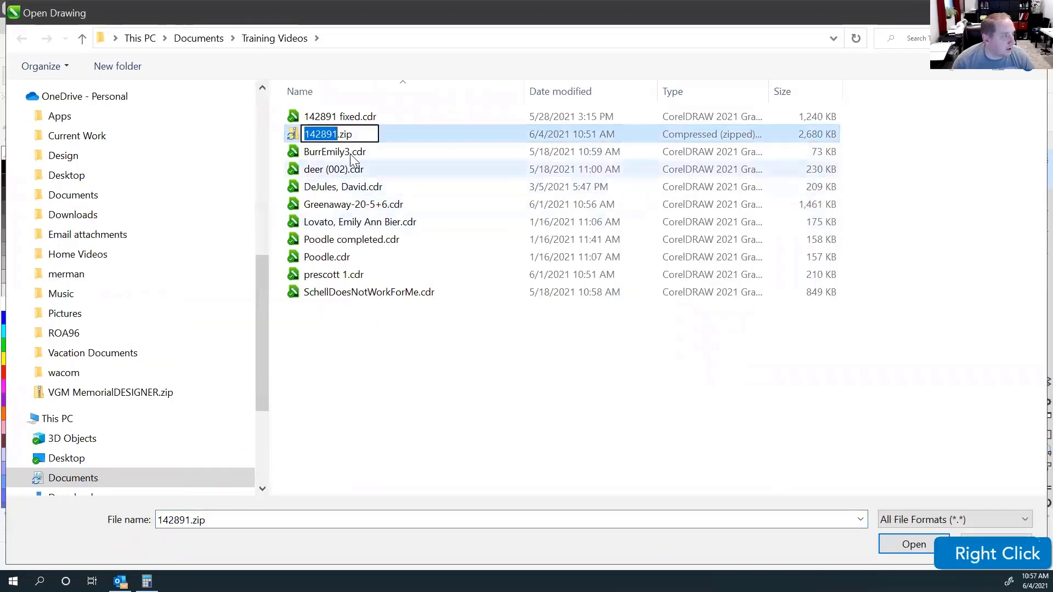
double_click(343, 134)
text(cdr)
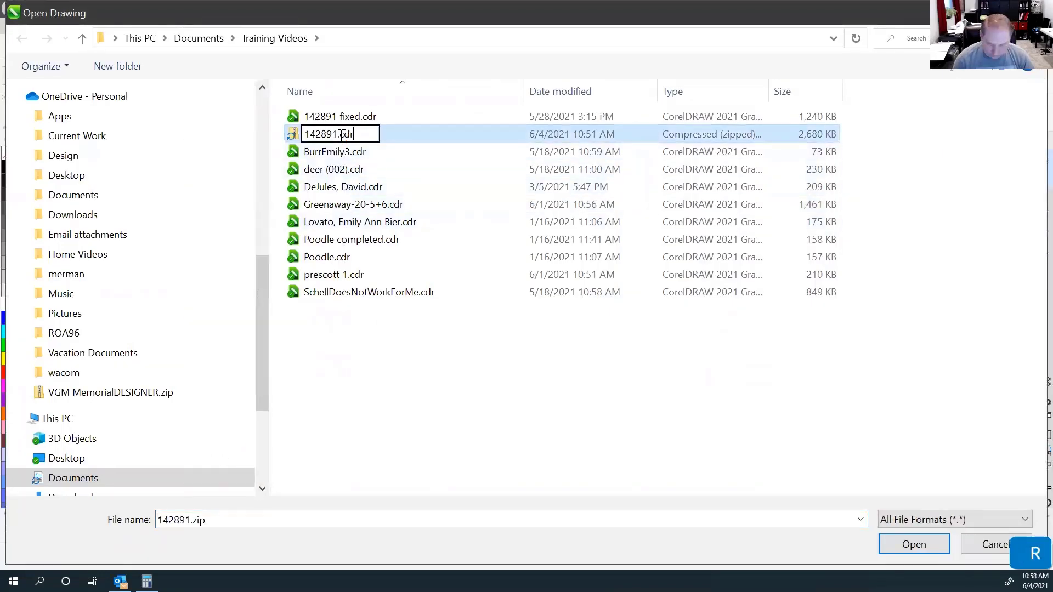
key(Return)
click(578, 299)
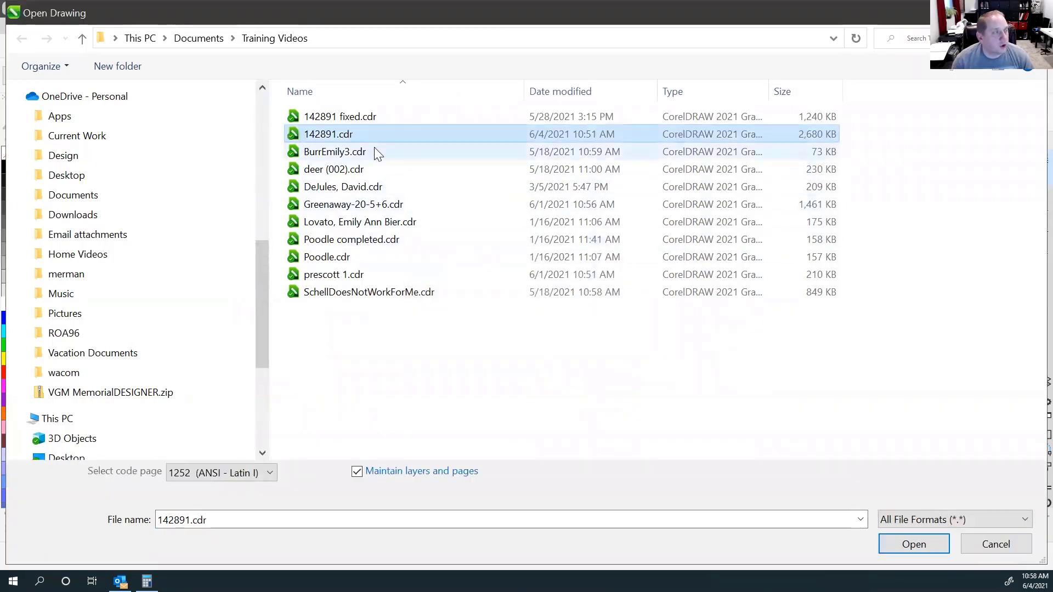
right_click(348, 135)
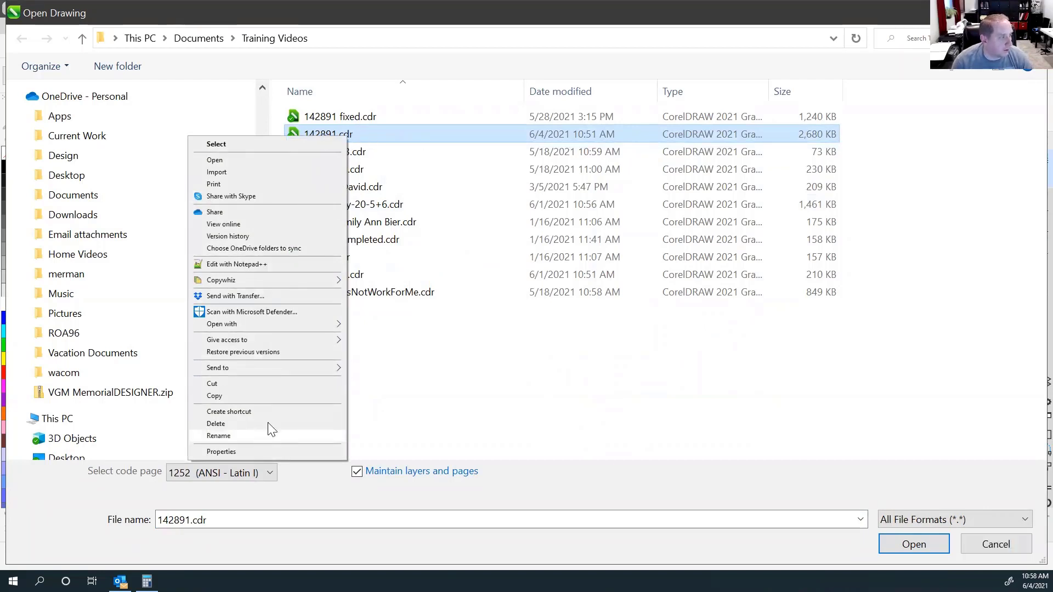
click(255, 435)
drag(366, 136, 343, 135)
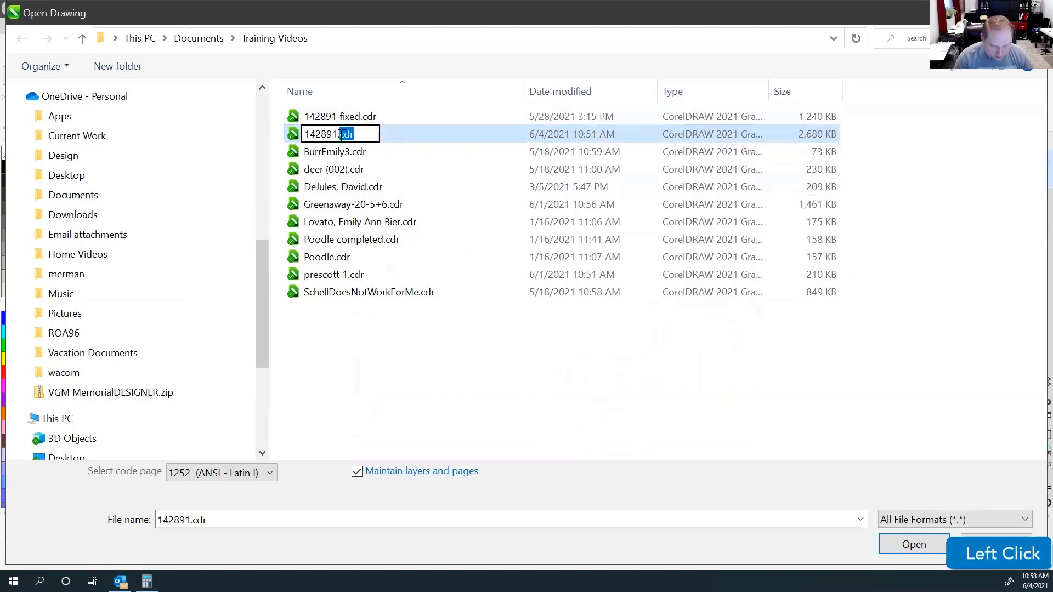
text(zip)
key(Return)
click(591, 302)
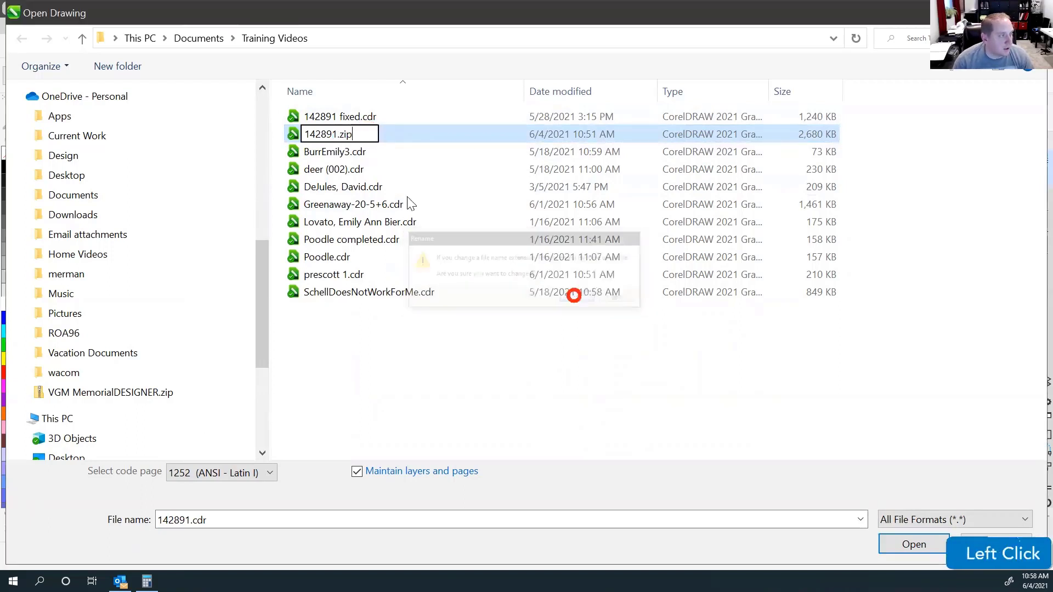
right_click(346, 135)
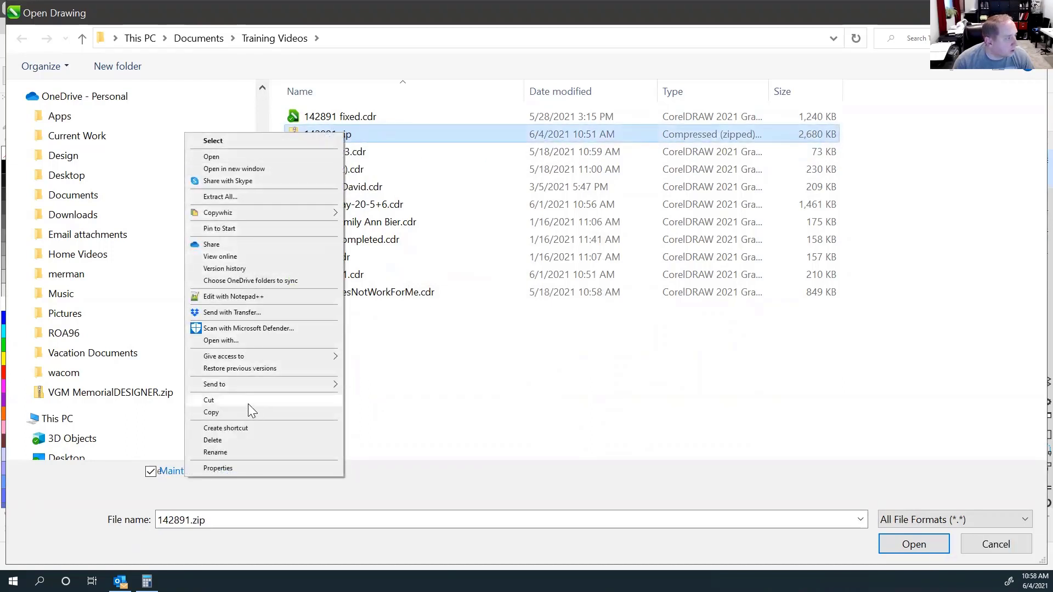
click(250, 169)
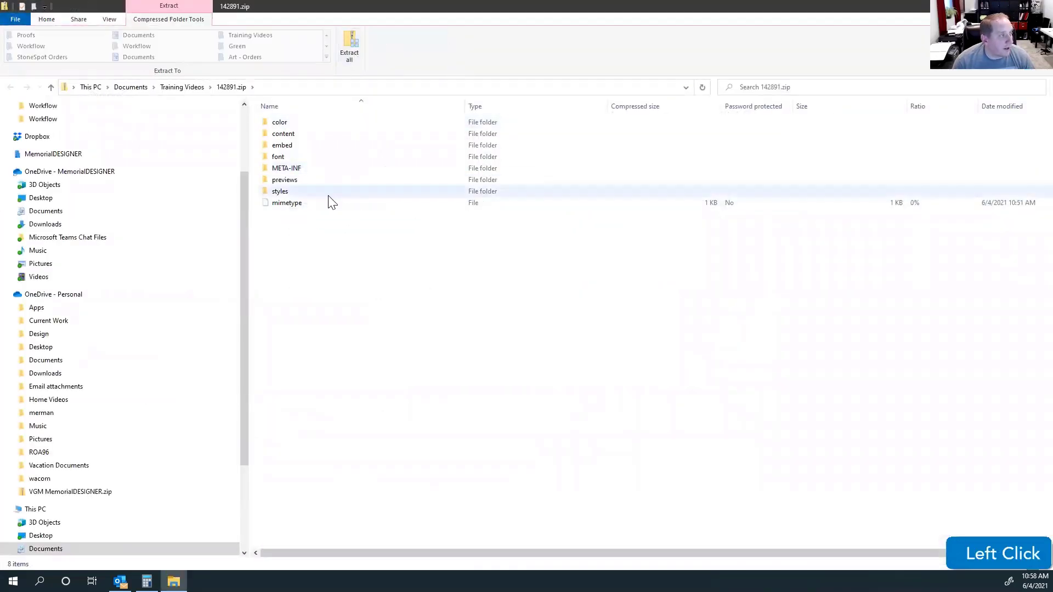
Permanently delete Frost.fil.125.colorbitmap from the archive's styles folder.
click(289, 196)
double_click(289, 195)
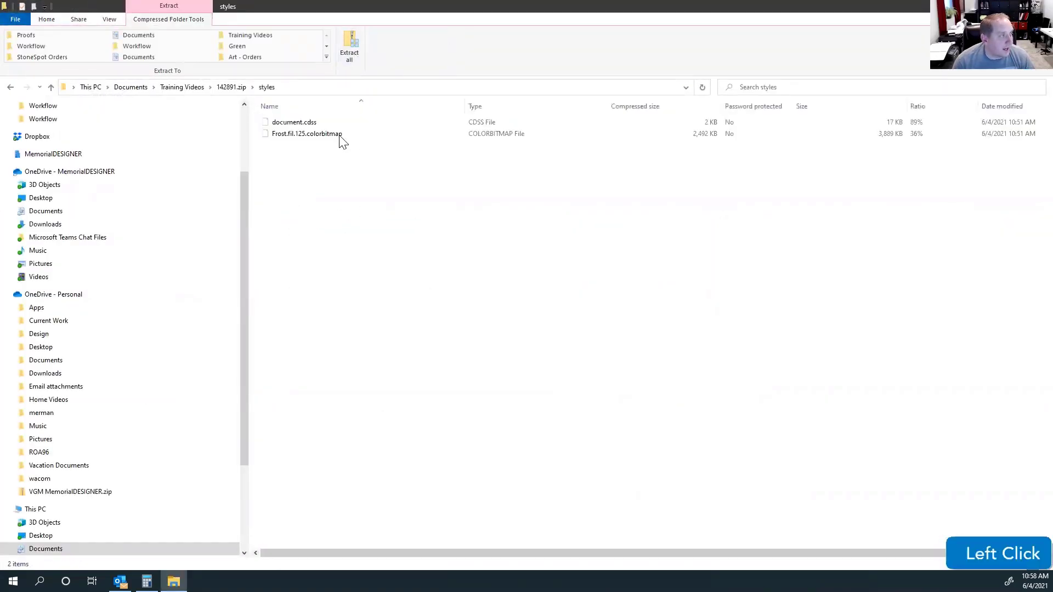
click(309, 139)
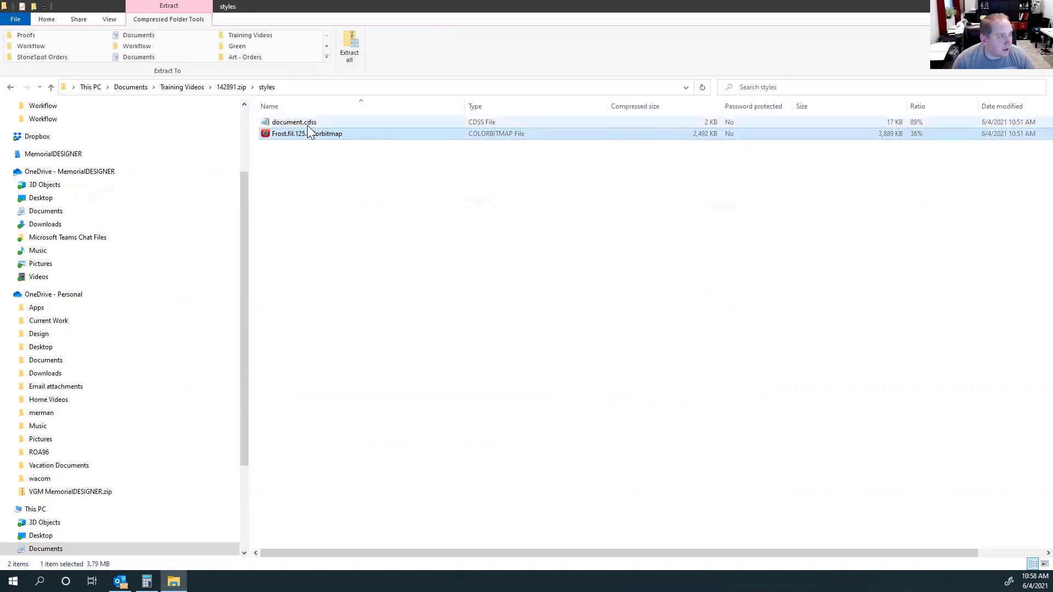
click(321, 177)
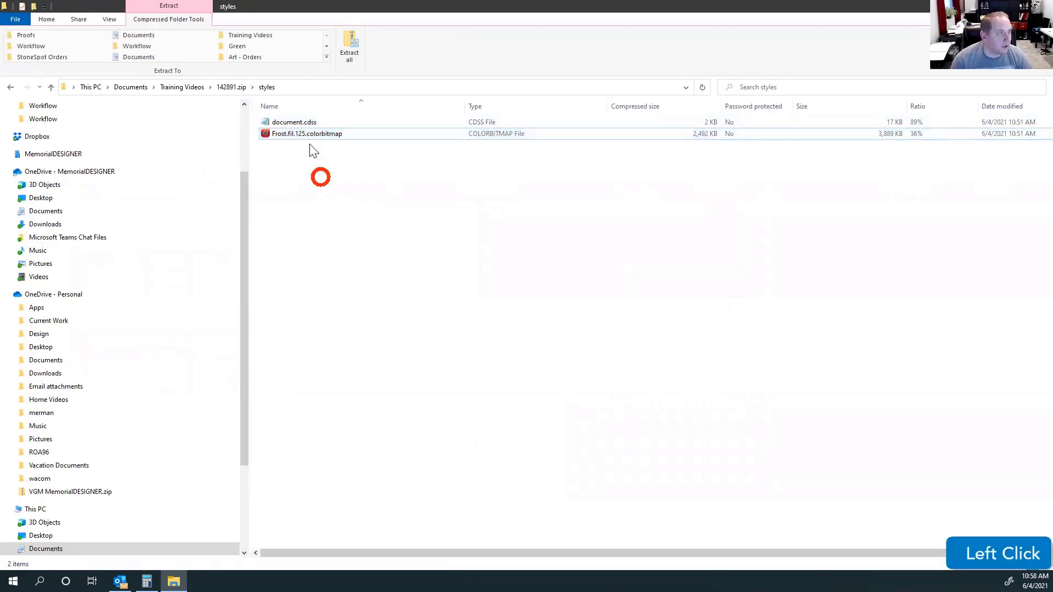
click(309, 135)
key(Delete)
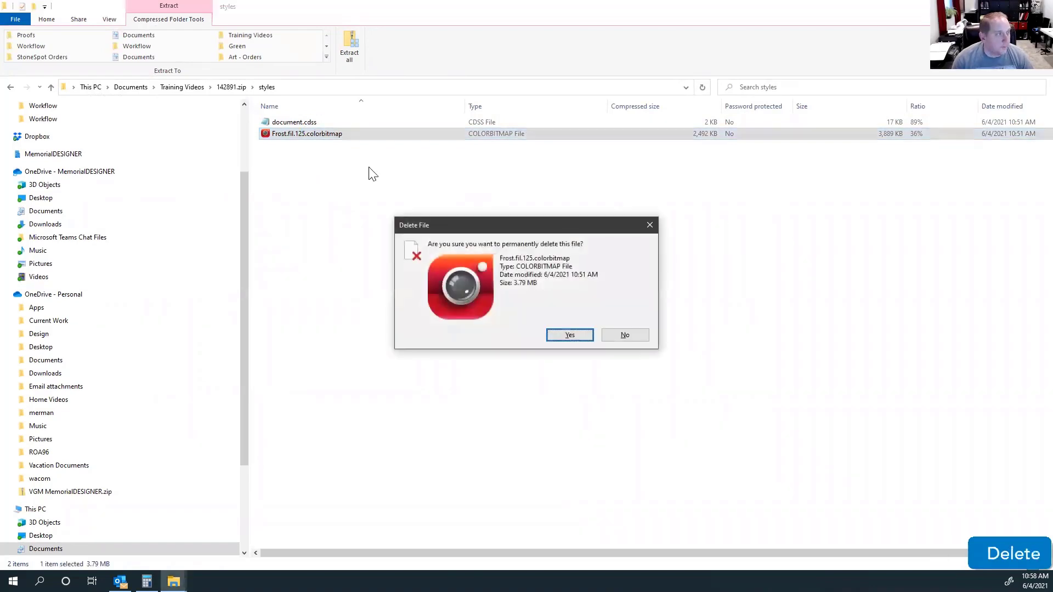
click(569, 334)
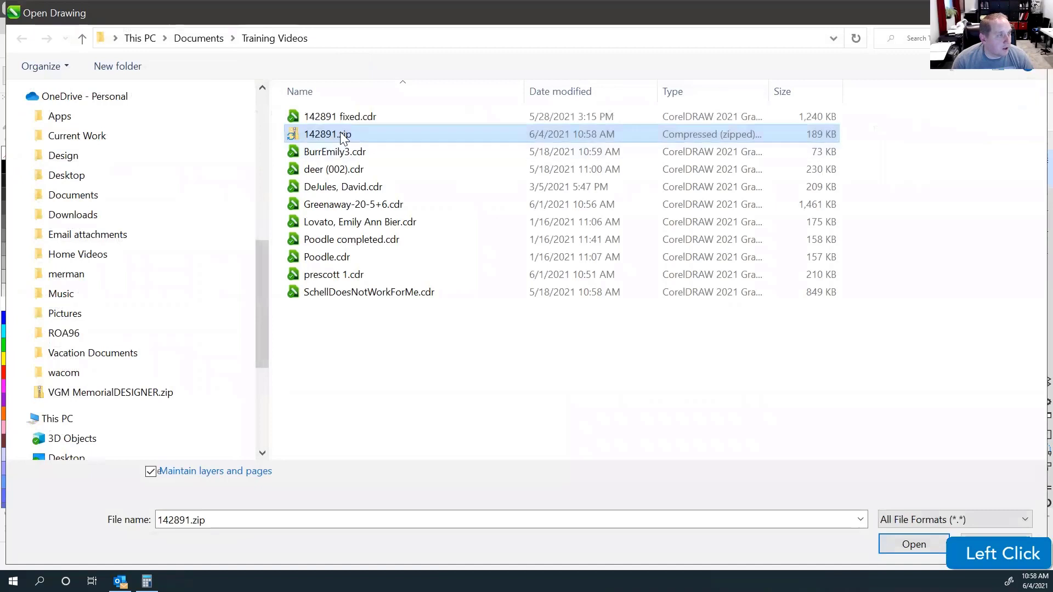
right_click(340, 133)
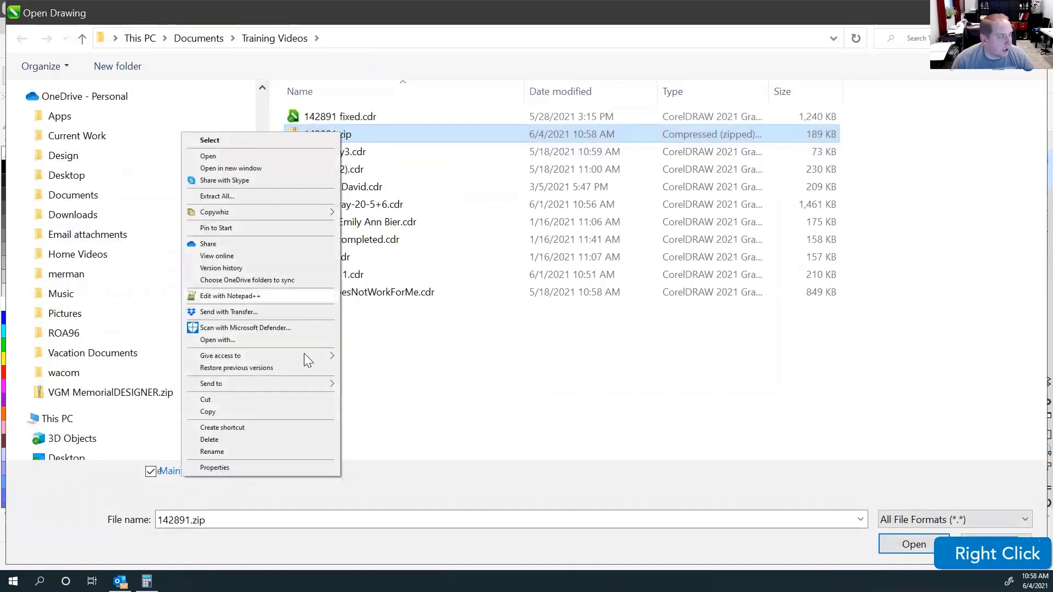
click(249, 452)
click(360, 136)
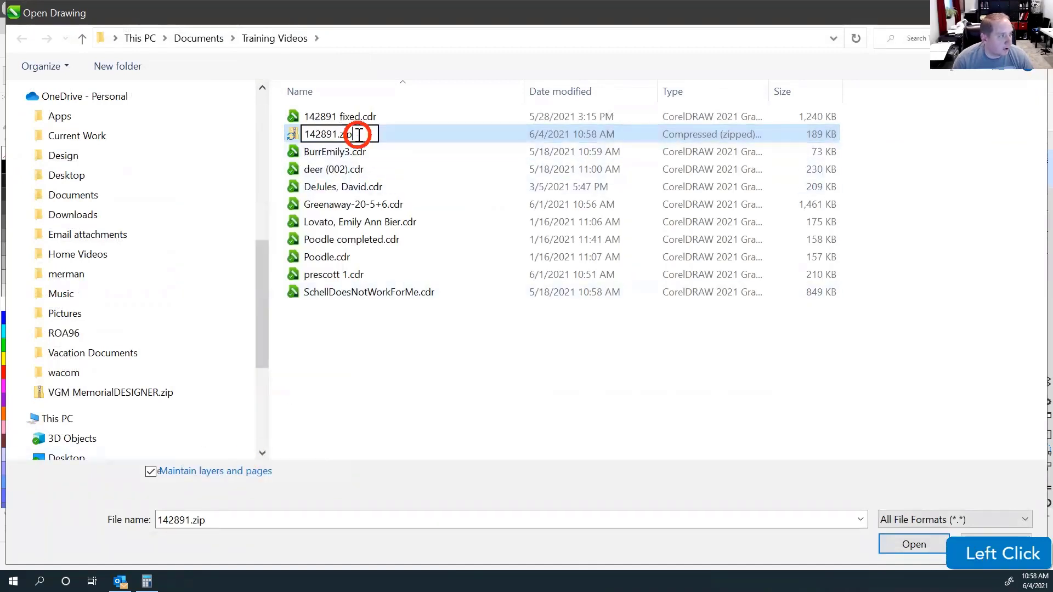
key(BackSpace)
key(BackSpace)
key(BackSpace)
text(cdr)
key(Return)
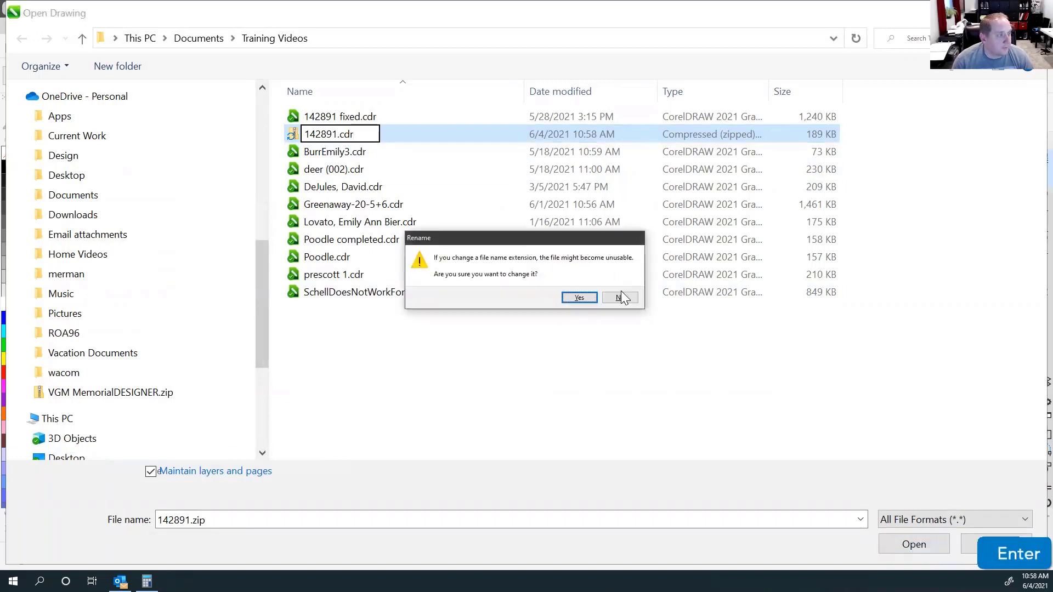
click(580, 299)
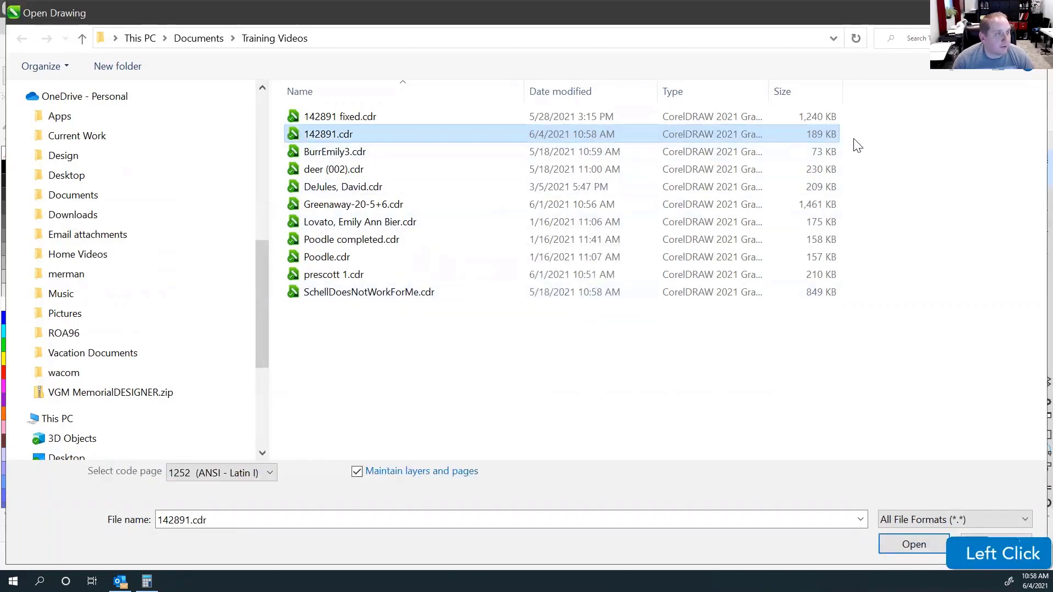
click(455, 351)
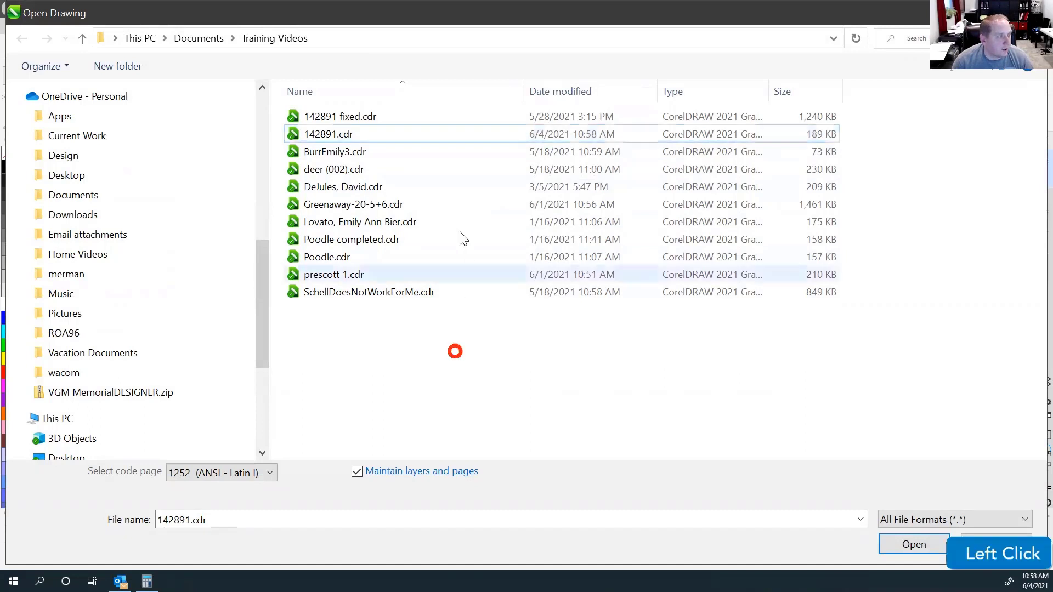
click(353, 137)
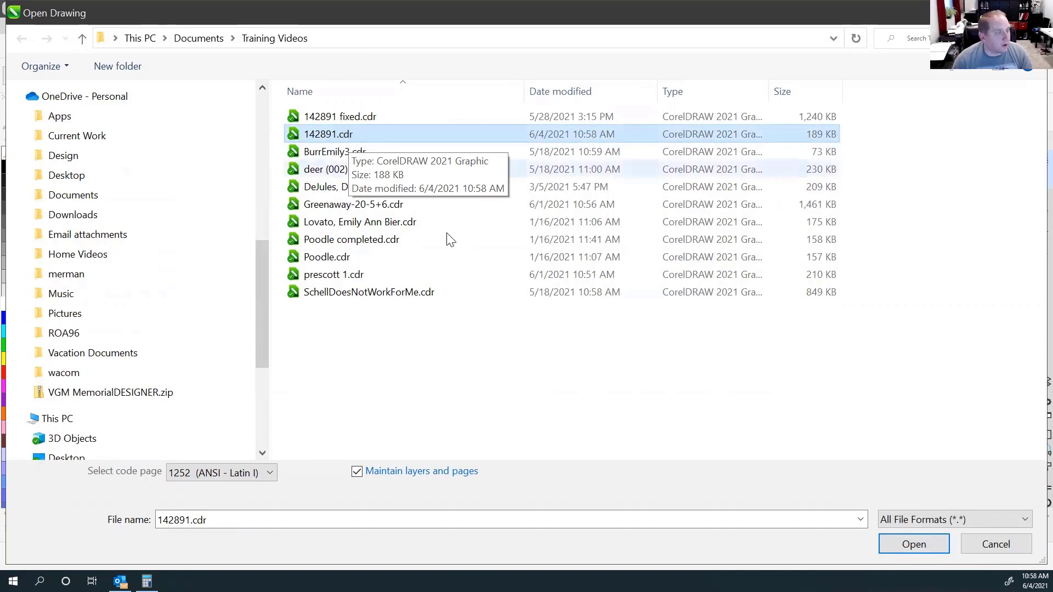
click(912, 544)
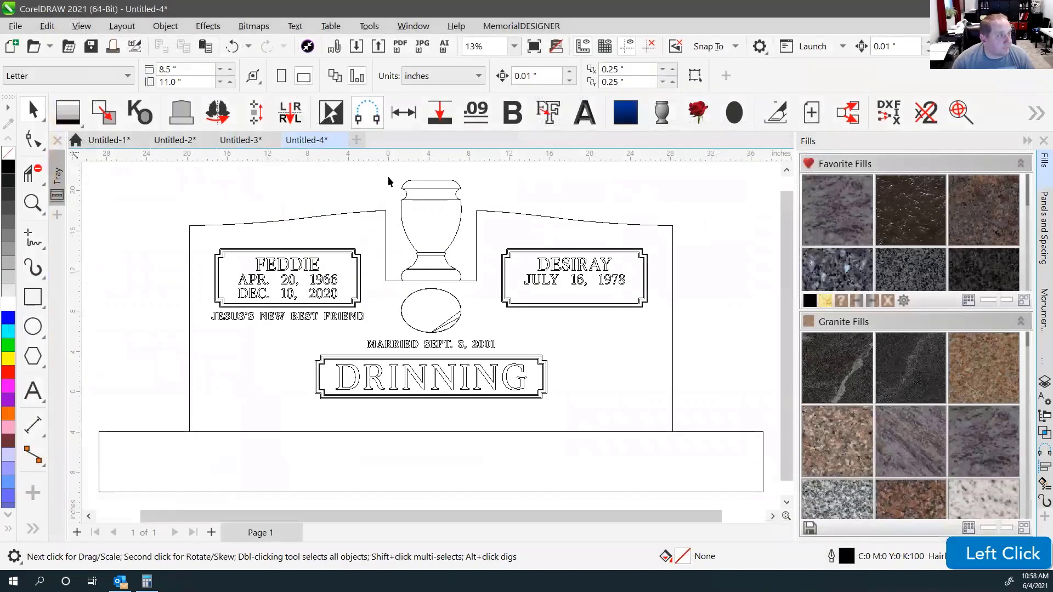
Check that the CORSARO family name now shows solid dark lettering.
click(668, 214)
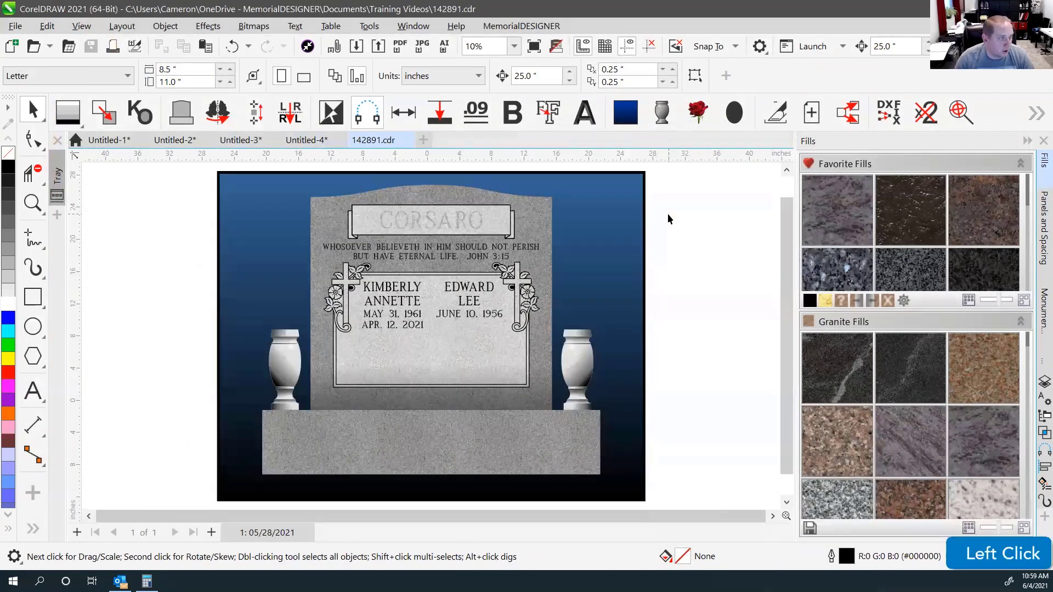
click(381, 222)
click(104, 245)
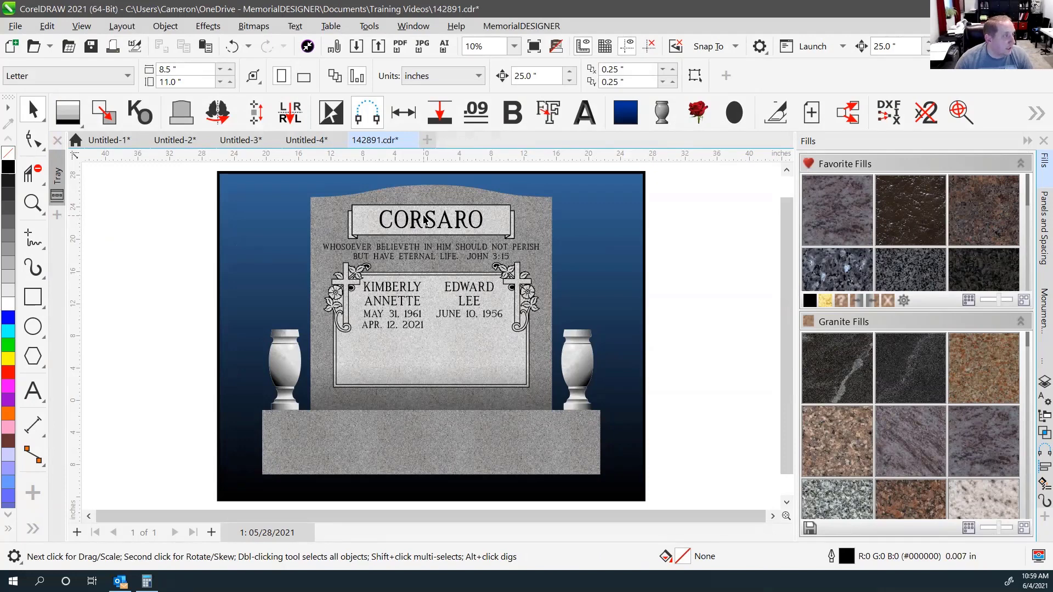
click(14, 26)
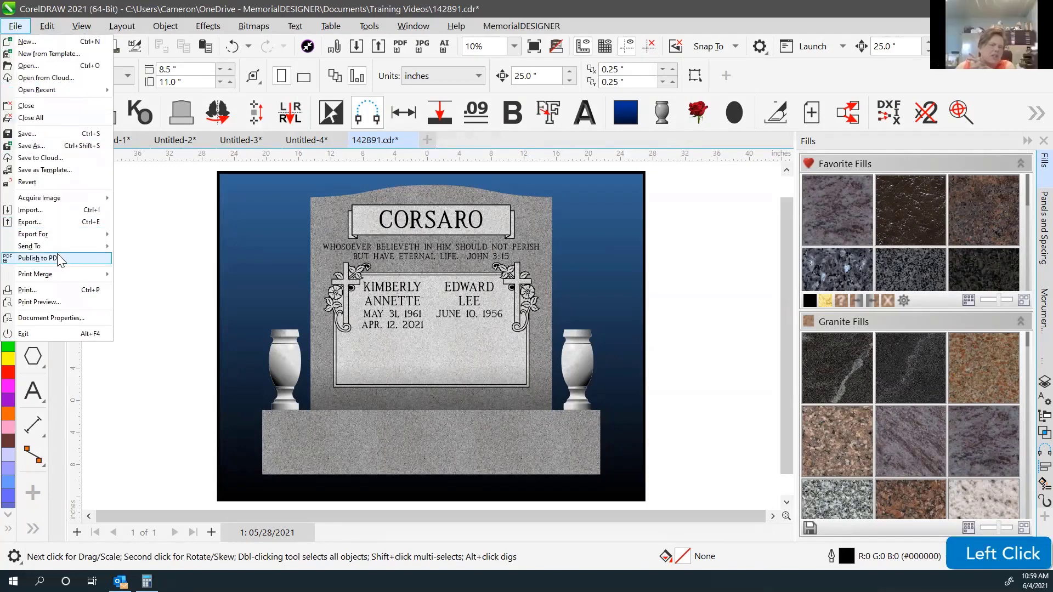
Open the Export For Web dialog via File > Export For > Web.
mouse_move(44, 237)
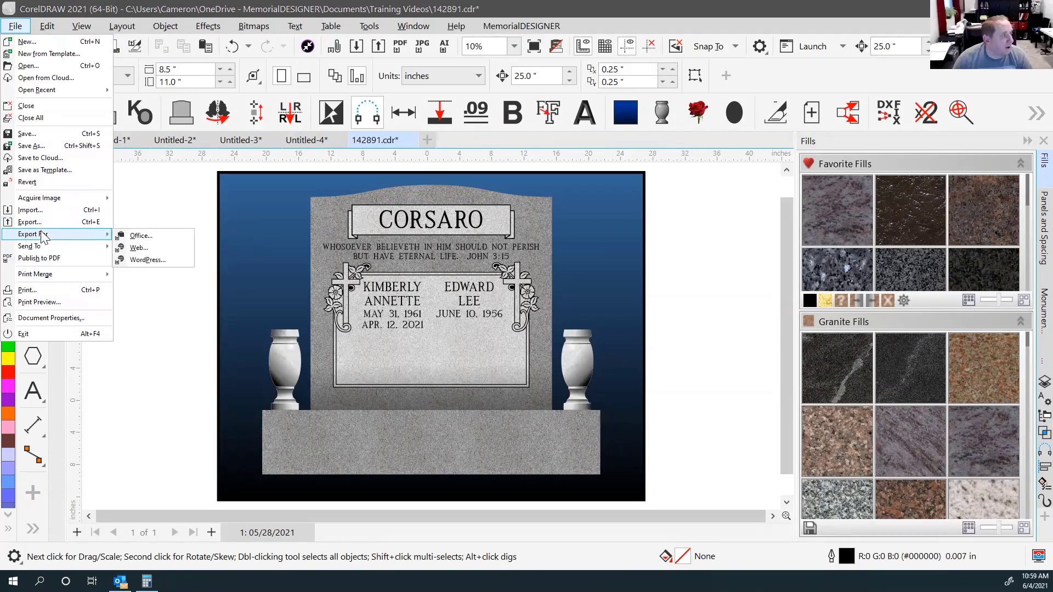
click(145, 252)
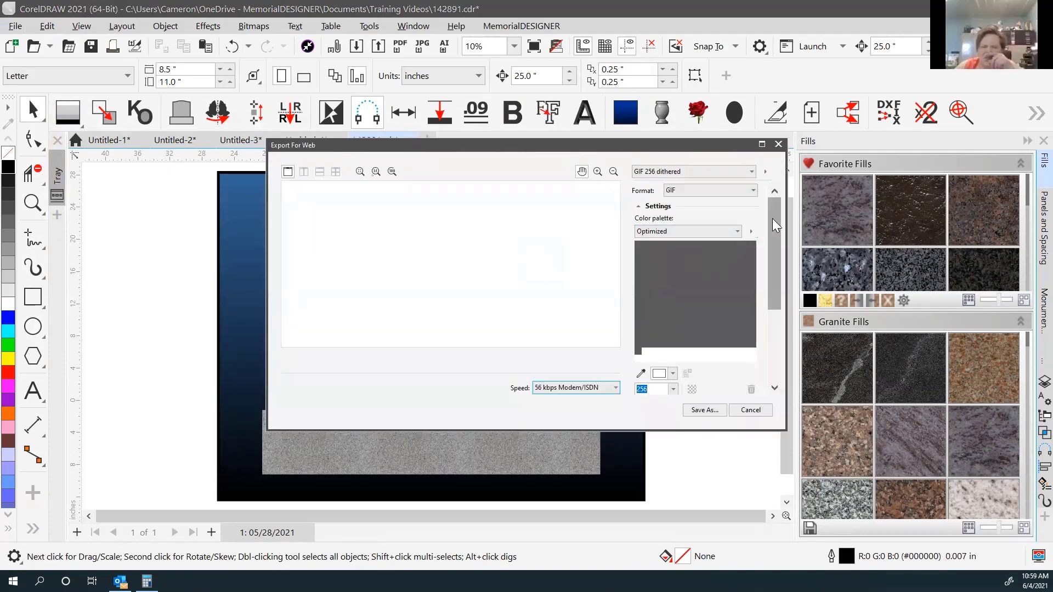
Switch the web export format from GIF to JPEG.
drag(772, 218, 726, 325)
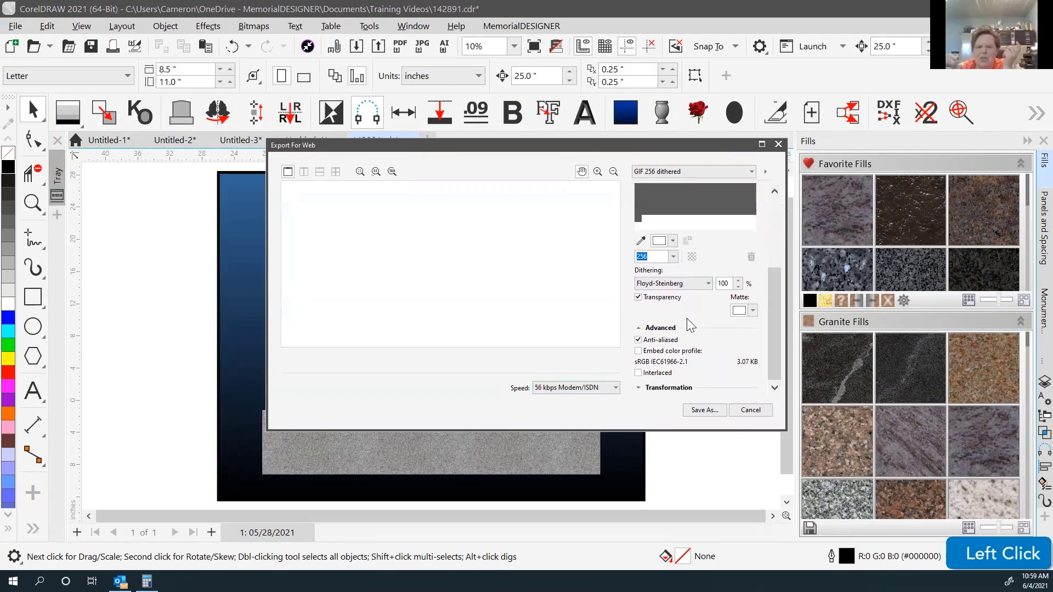
click(674, 172)
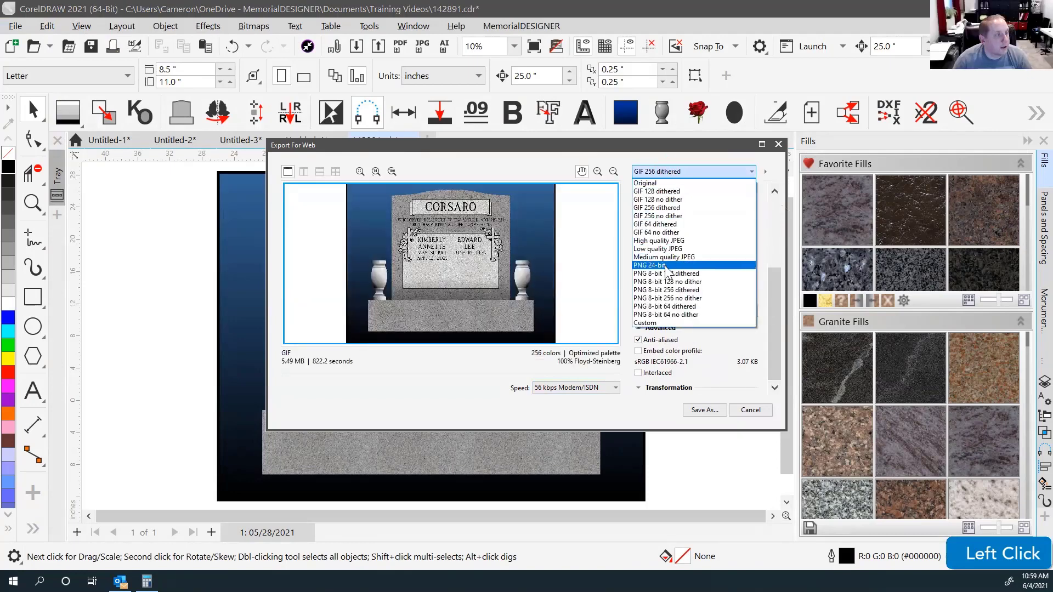
scroll(666, 268, down, 3)
scroll(636, 220, up, 11)
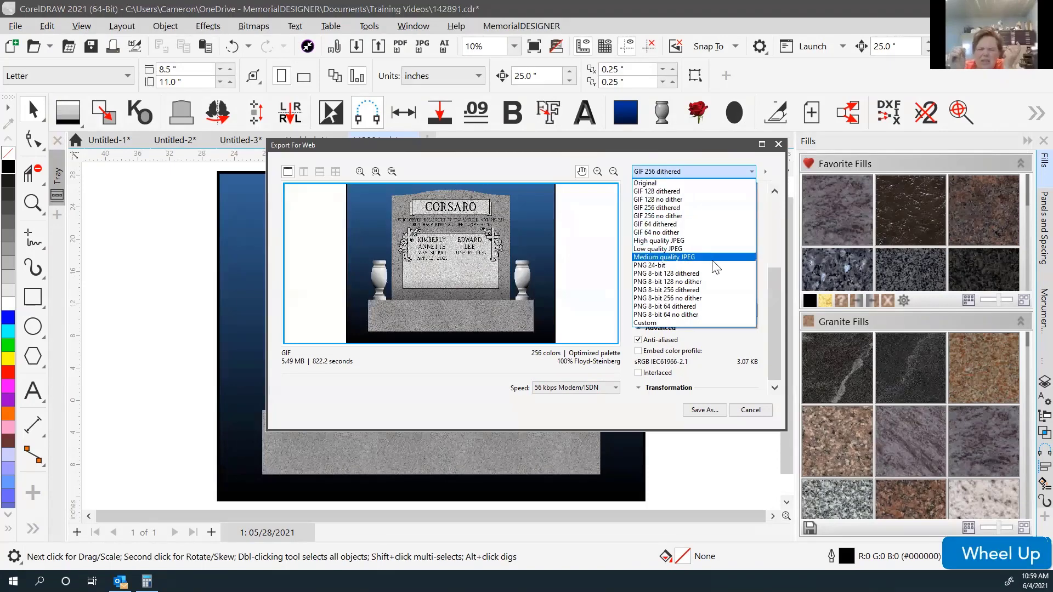
click(766, 172)
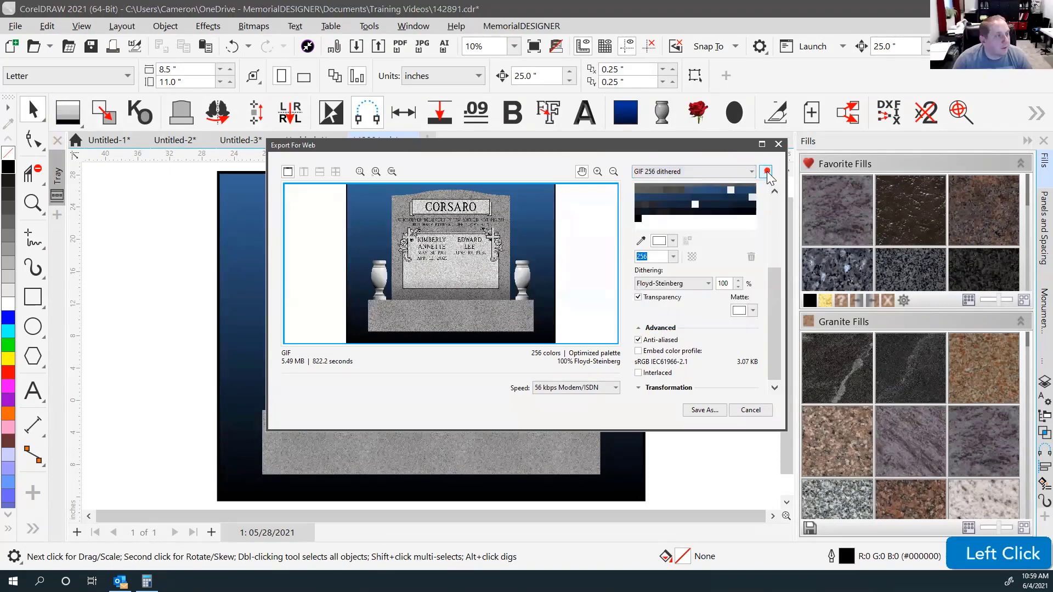
click(746, 158)
drag(779, 293, 779, 188)
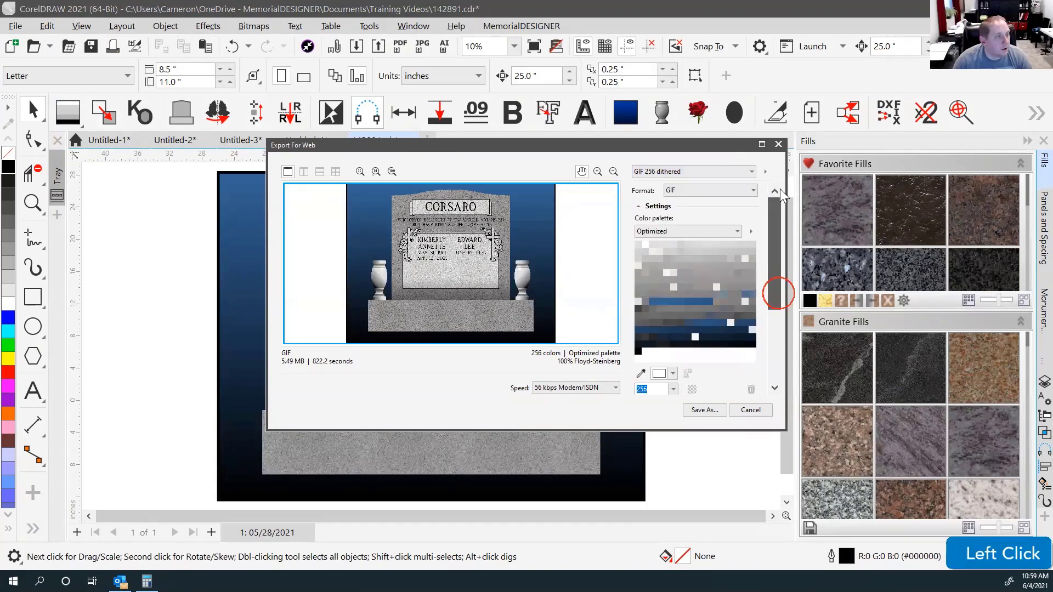
click(712, 190)
click(685, 222)
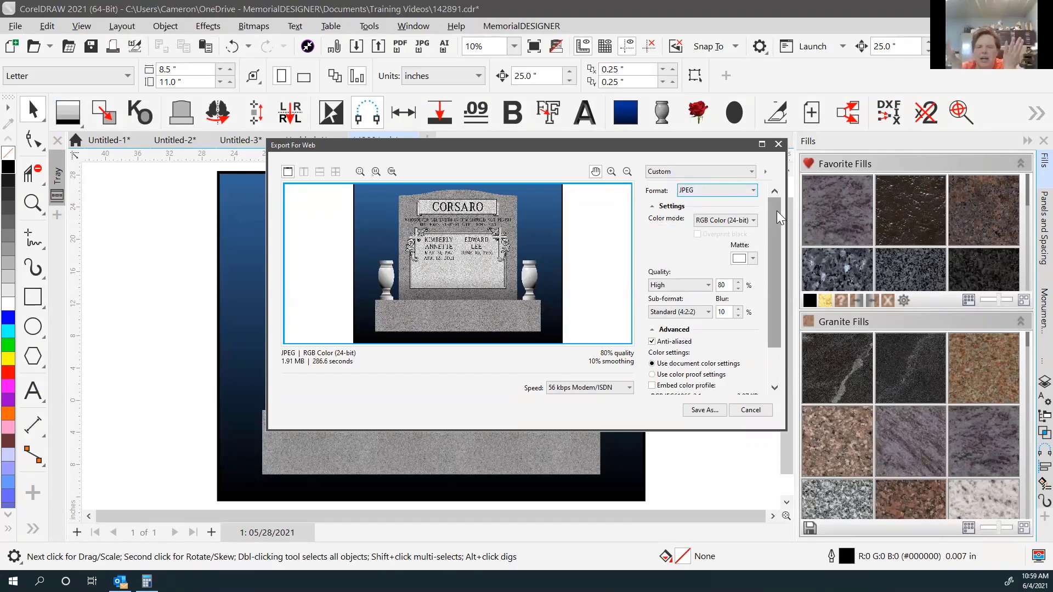
Set JPEG quality to Medium (50%) and expand the Transformation size settings.
drag(776, 211, 766, 230)
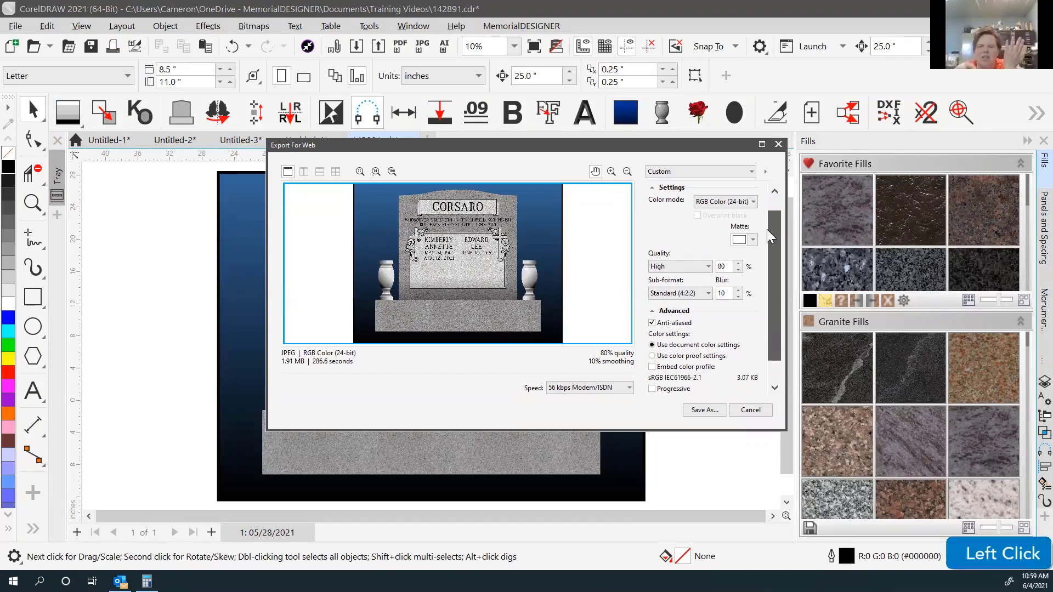
click(693, 268)
click(673, 295)
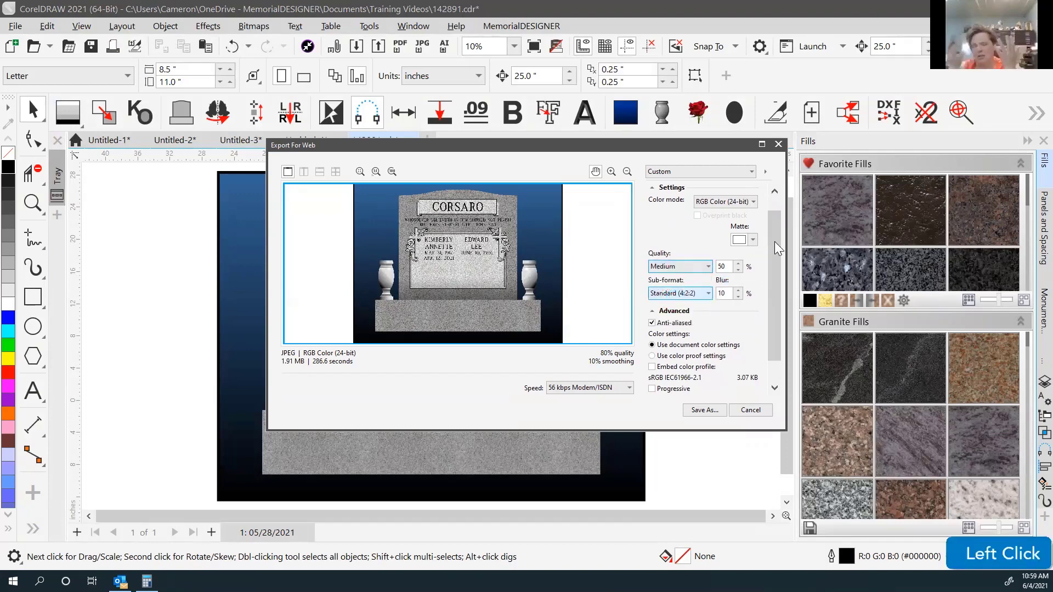
drag(774, 241, 771, 314)
click(651, 388)
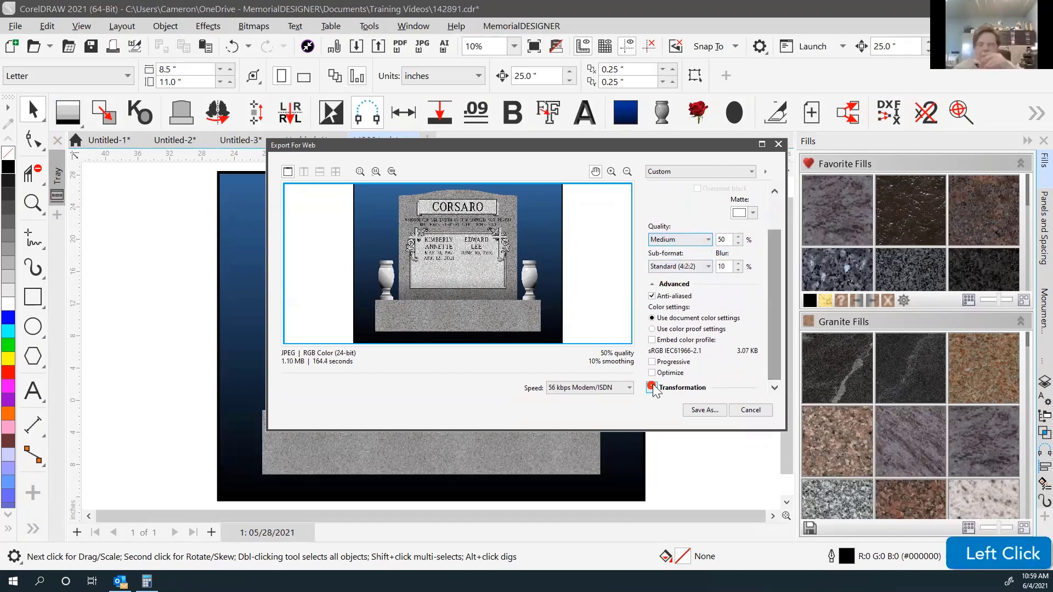
drag(774, 263, 768, 353)
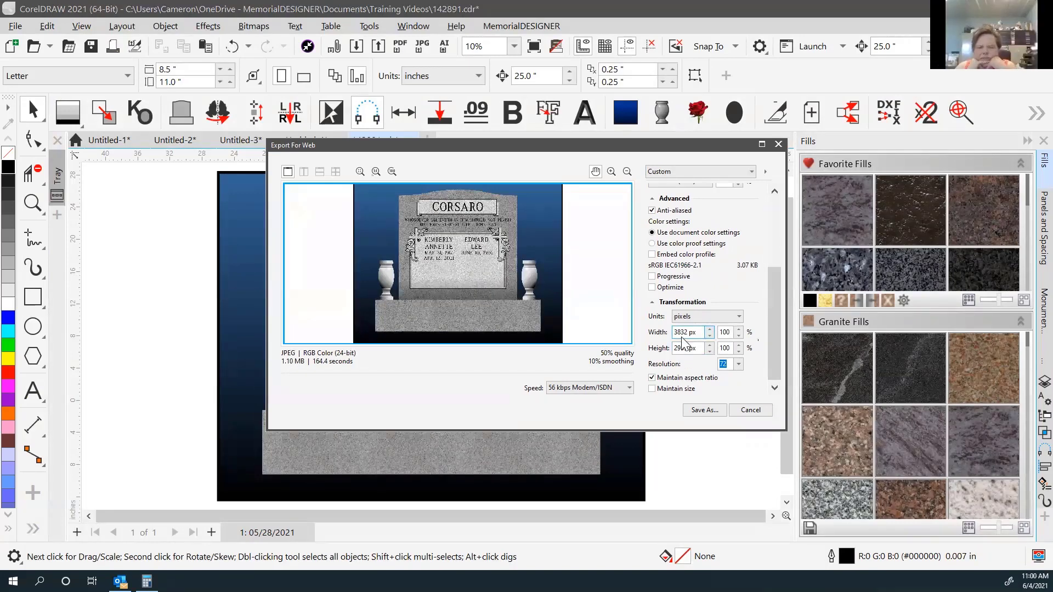
Size the web export to 10 inches wide at 72 resolution, then close Export For Web without saving.
click(699, 317)
click(699, 334)
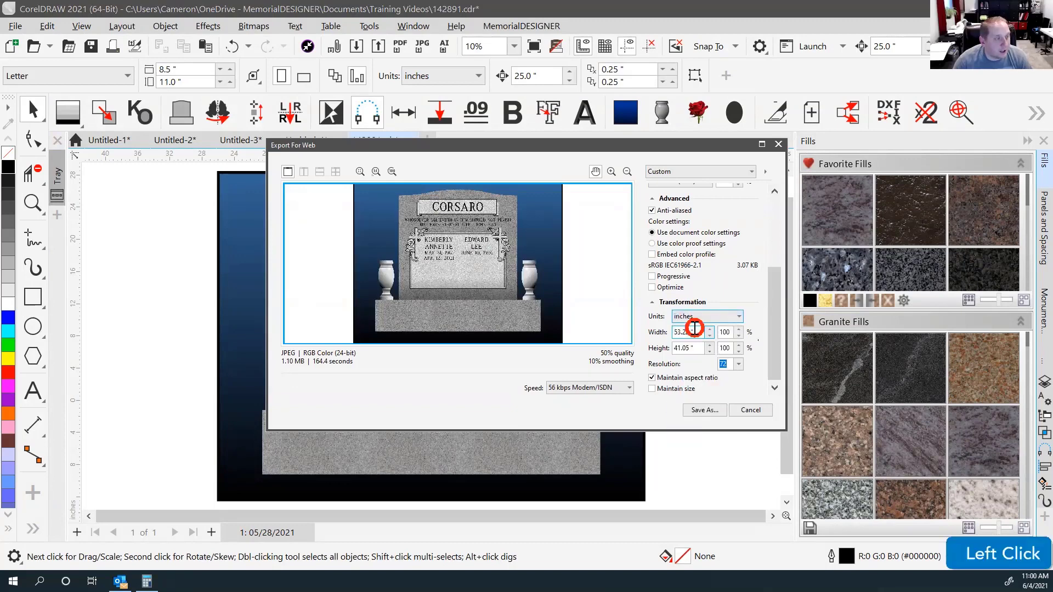
drag(699, 333, 663, 337)
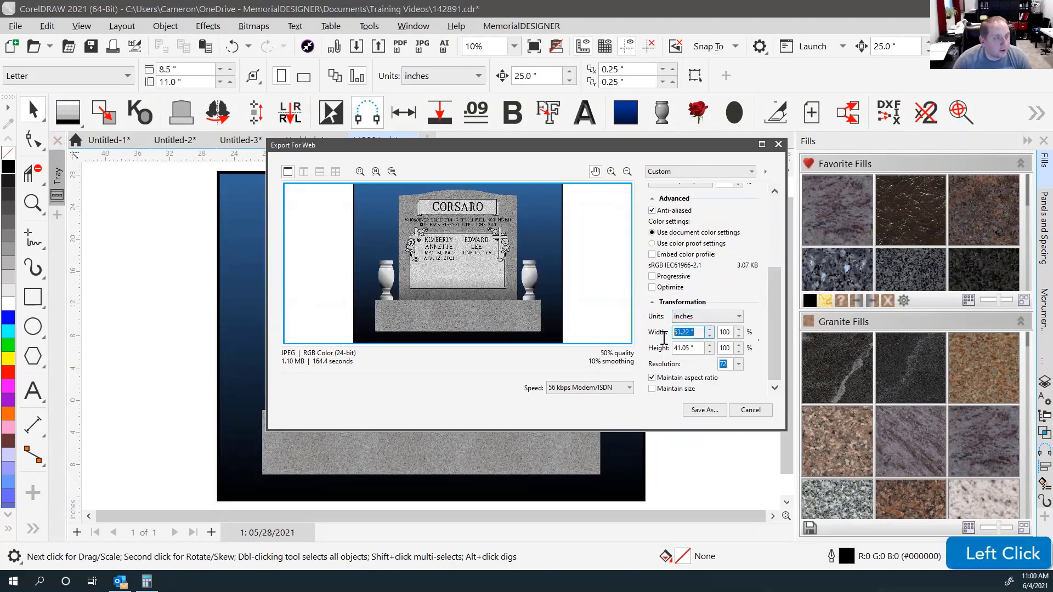
click(696, 333)
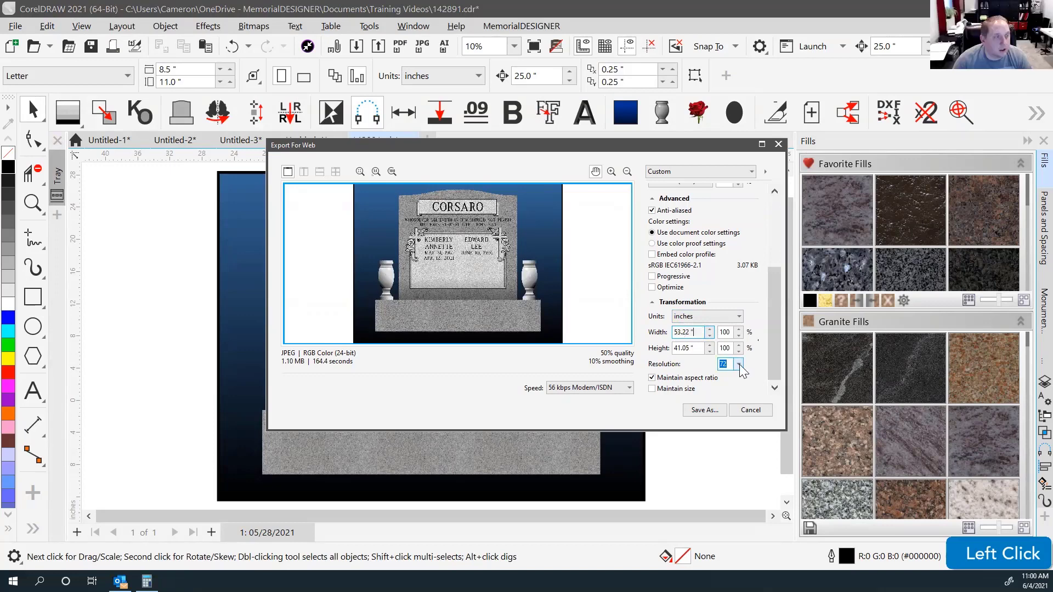
double_click(701, 333)
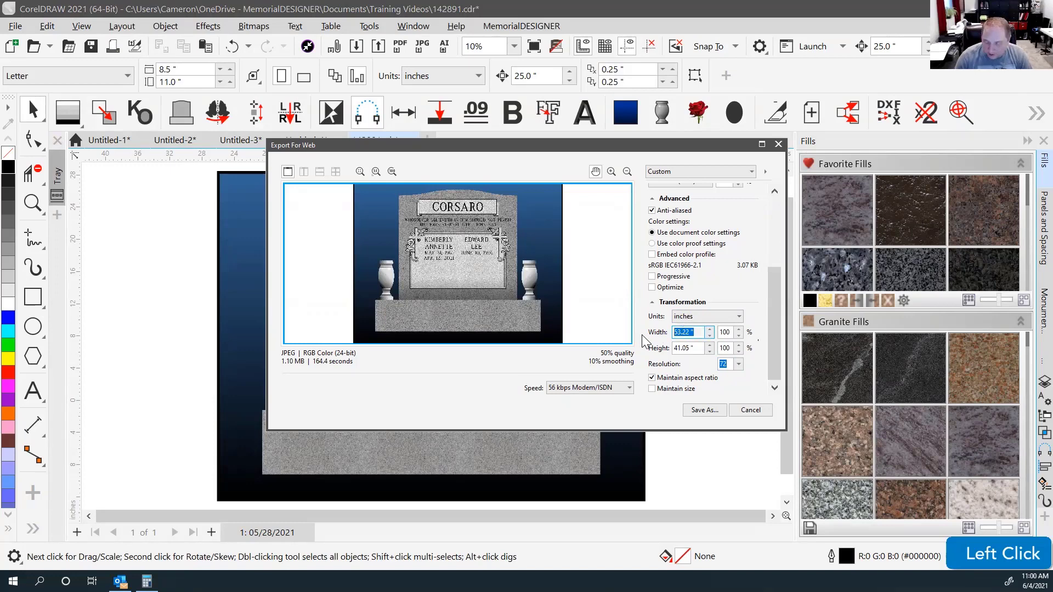
text(10)
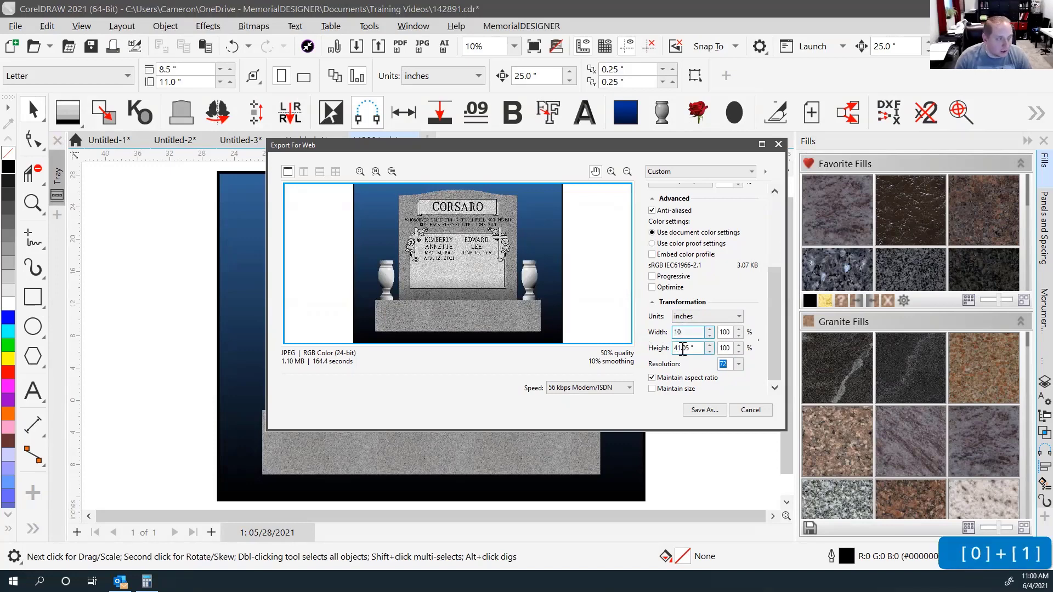
click(681, 347)
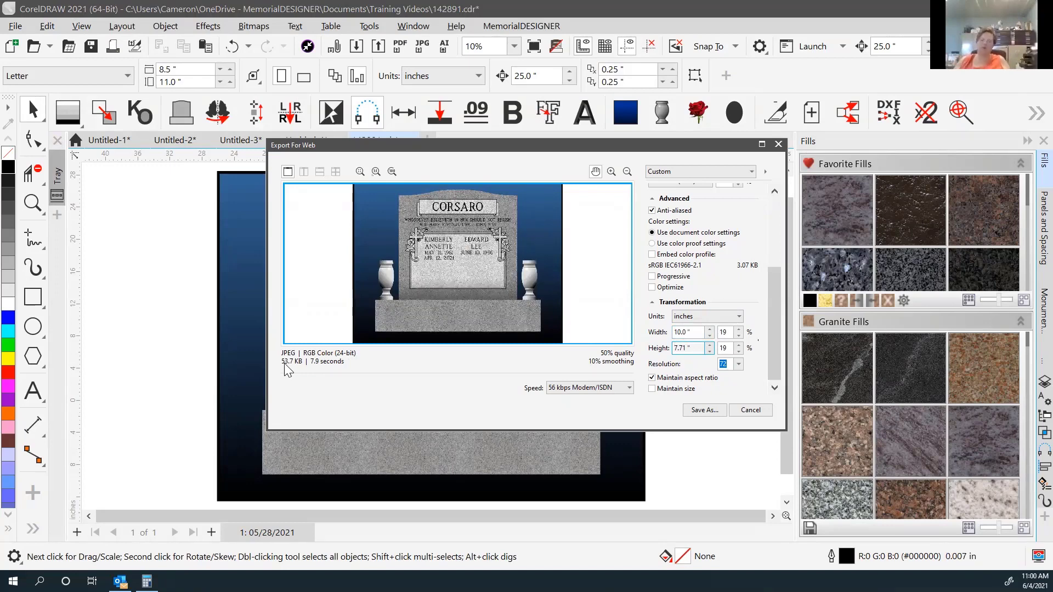
click(730, 363)
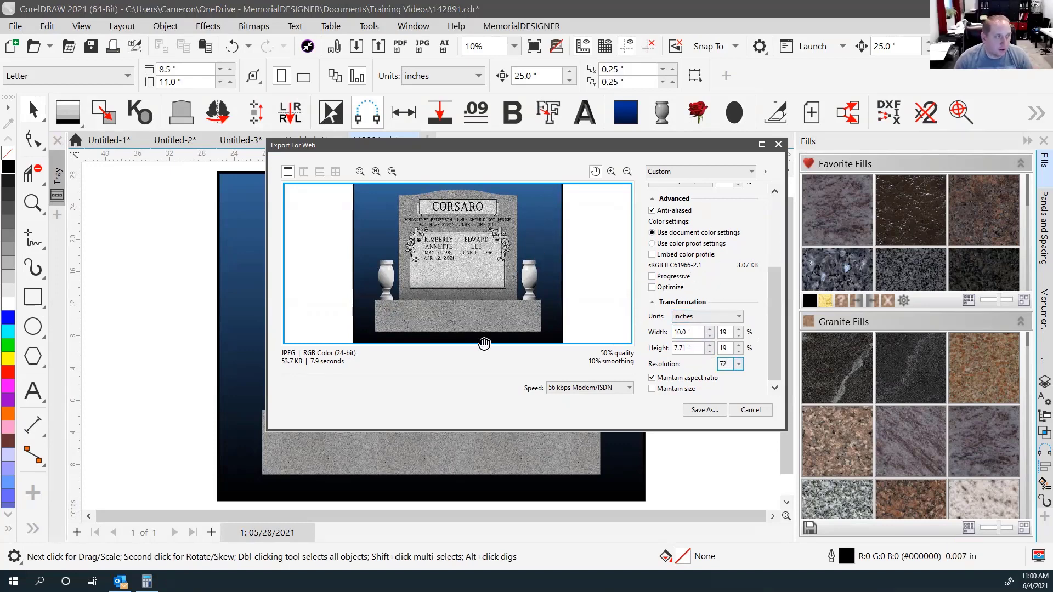
click(744, 412)
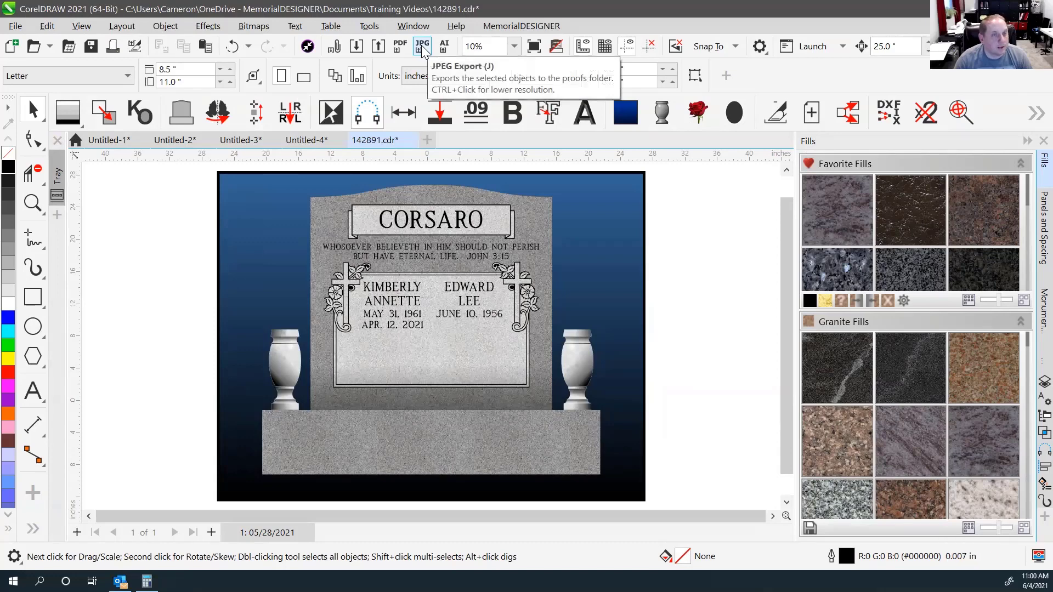
Attempt the JPEG export twice, declining all objects, and select then deselect the monument objects.
click(423, 49)
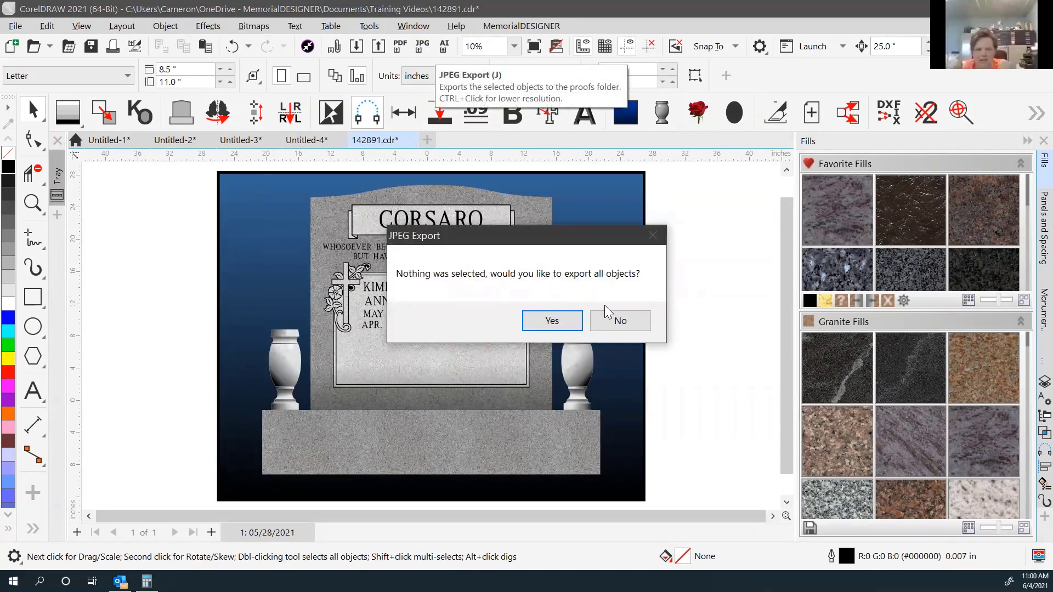
click(620, 320)
click(700, 217)
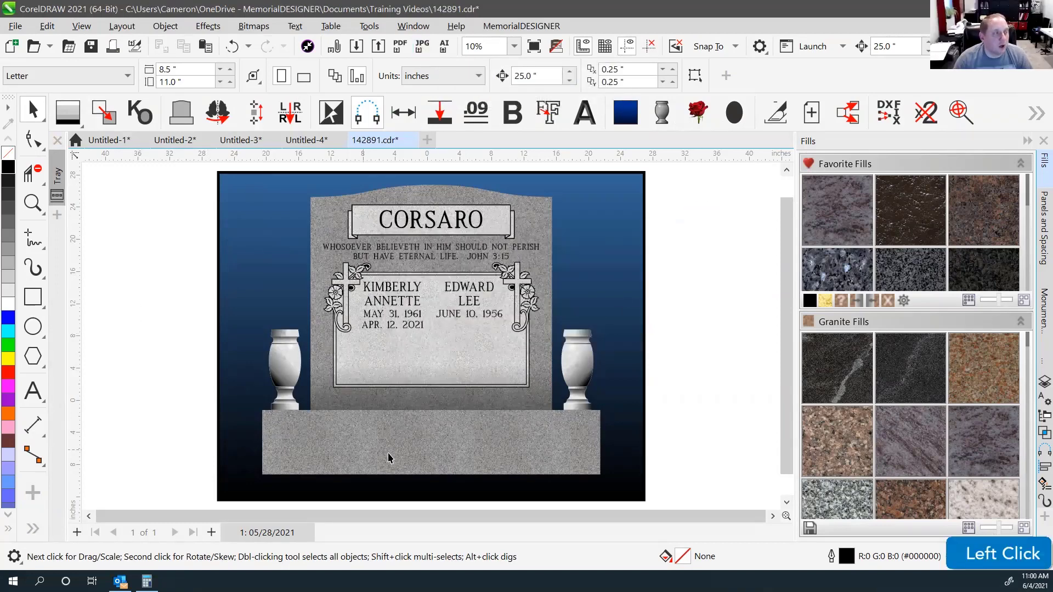
click(423, 46)
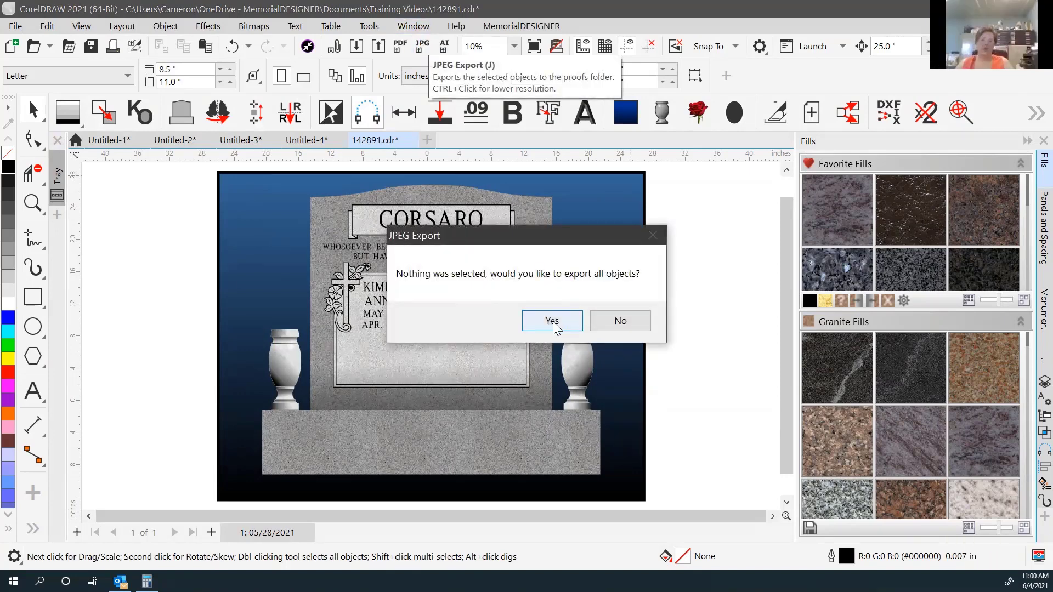
click(620, 320)
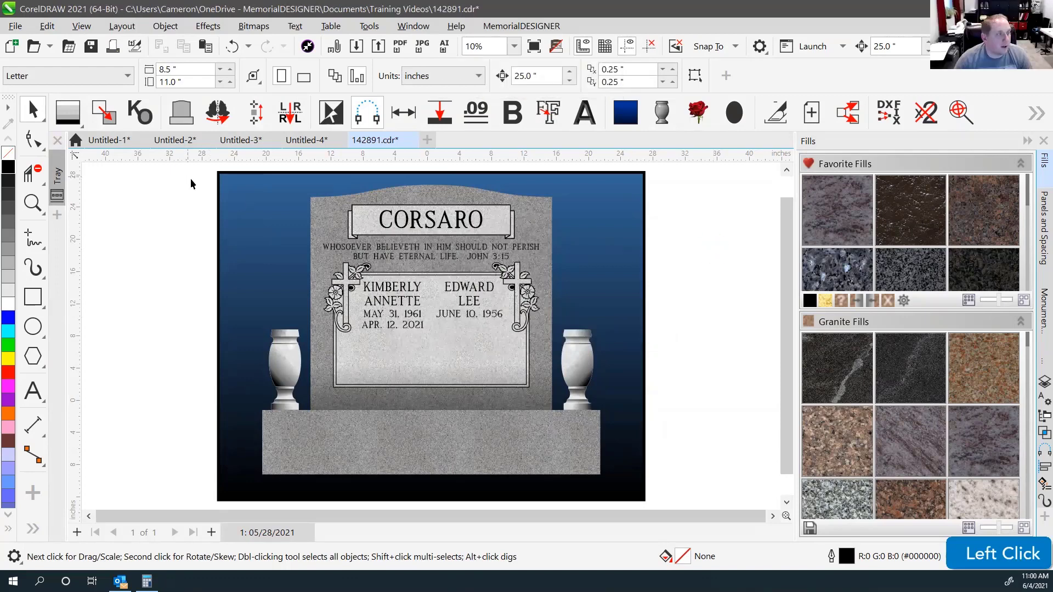
drag(189, 177, 640, 447)
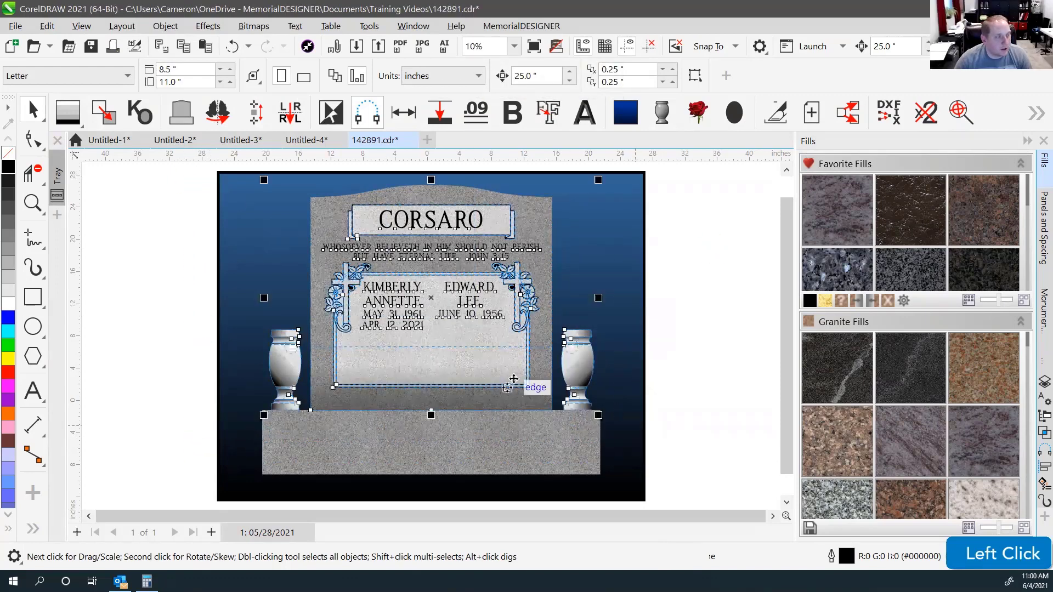
click(658, 206)
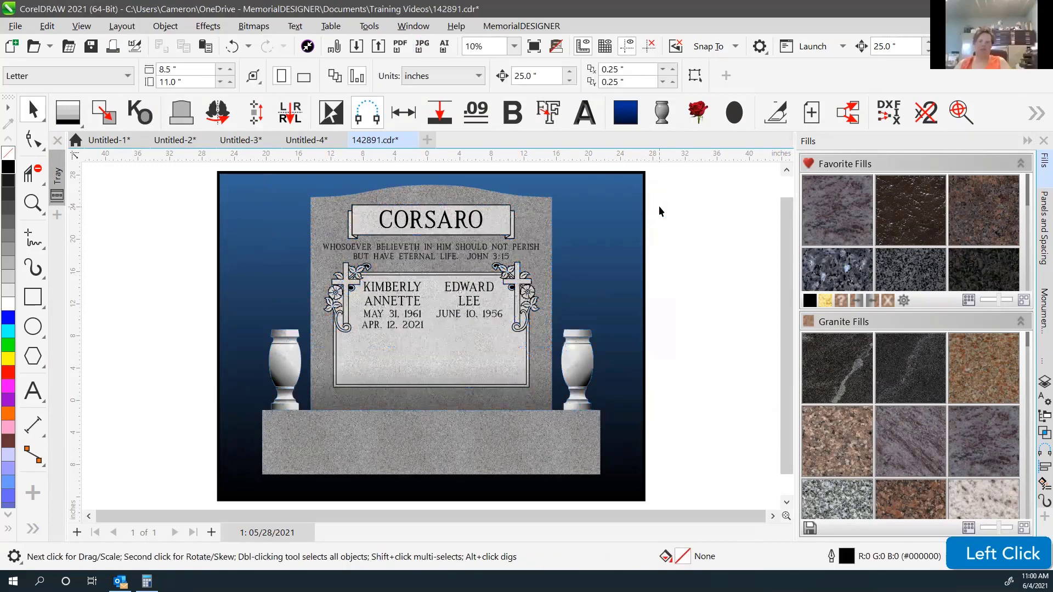
Export all of the monument's objects as a JPEG proof, then bring up the Open Drawing browser.
click(422, 49)
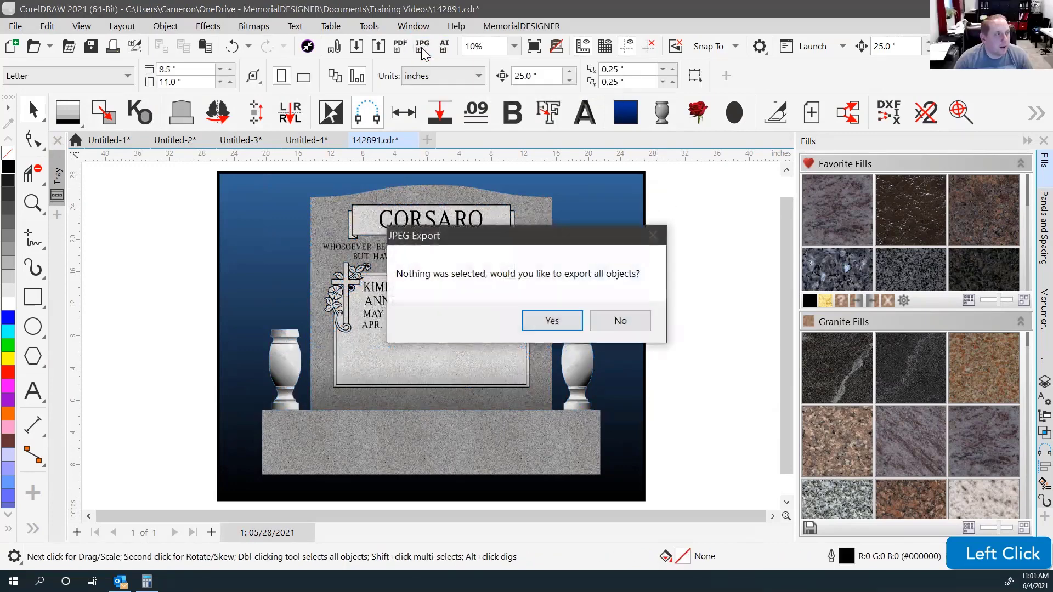
click(567, 322)
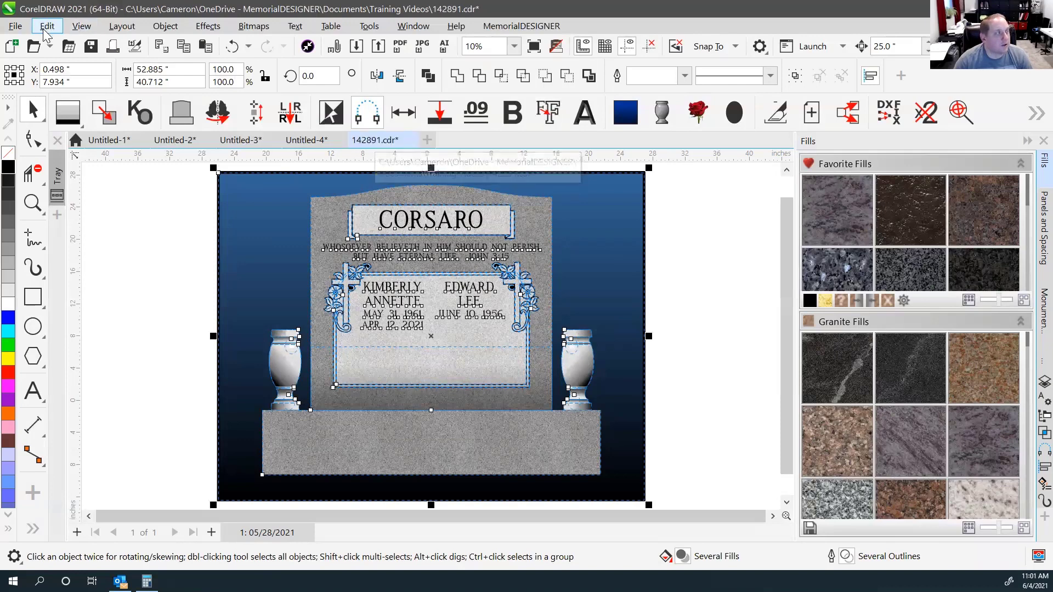
click(34, 48)
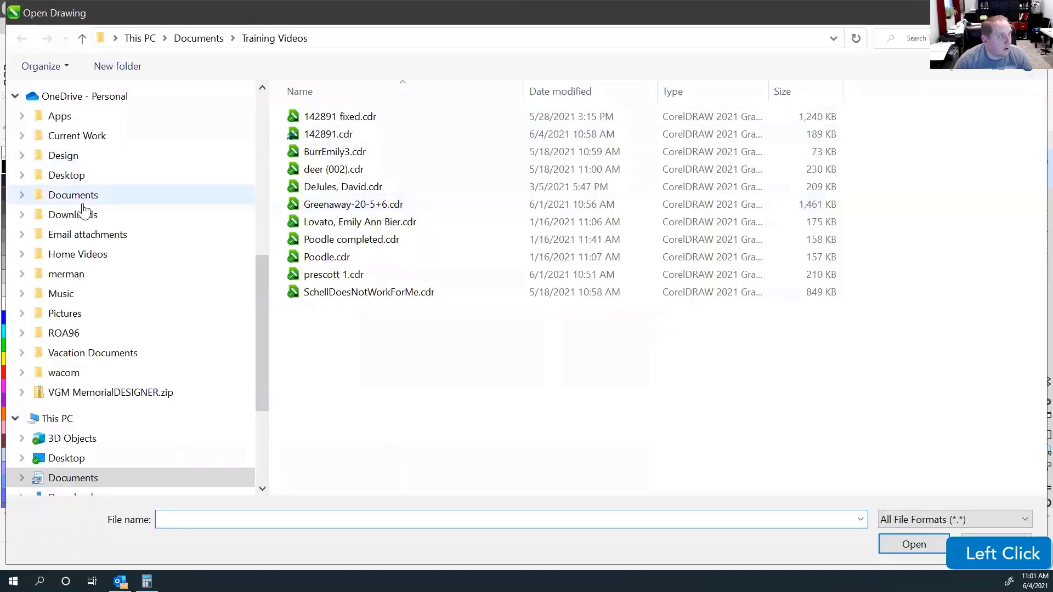
drag(262, 333, 262, 171)
click(62, 124)
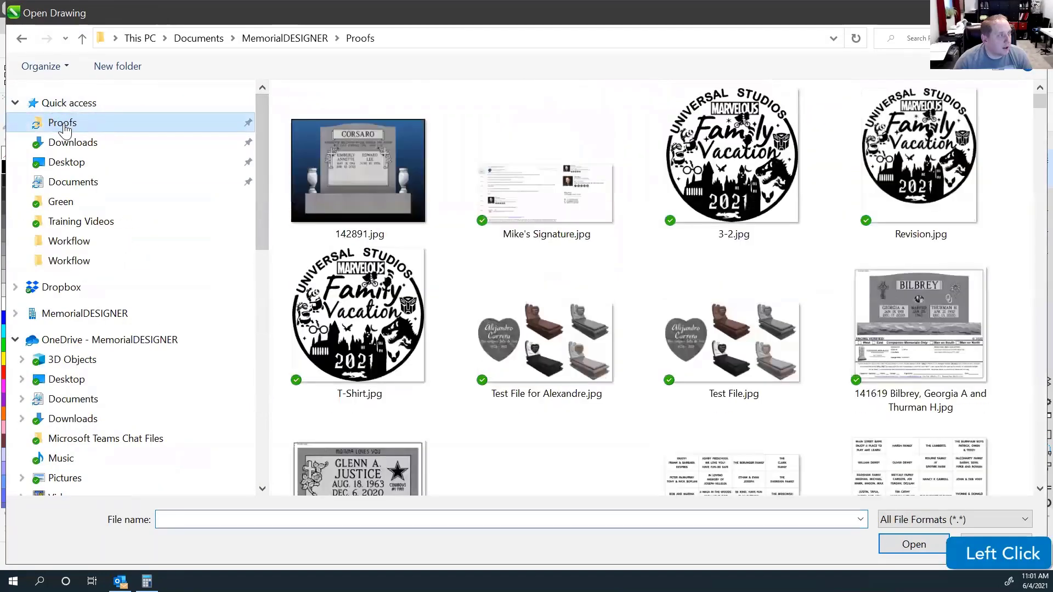
click(378, 217)
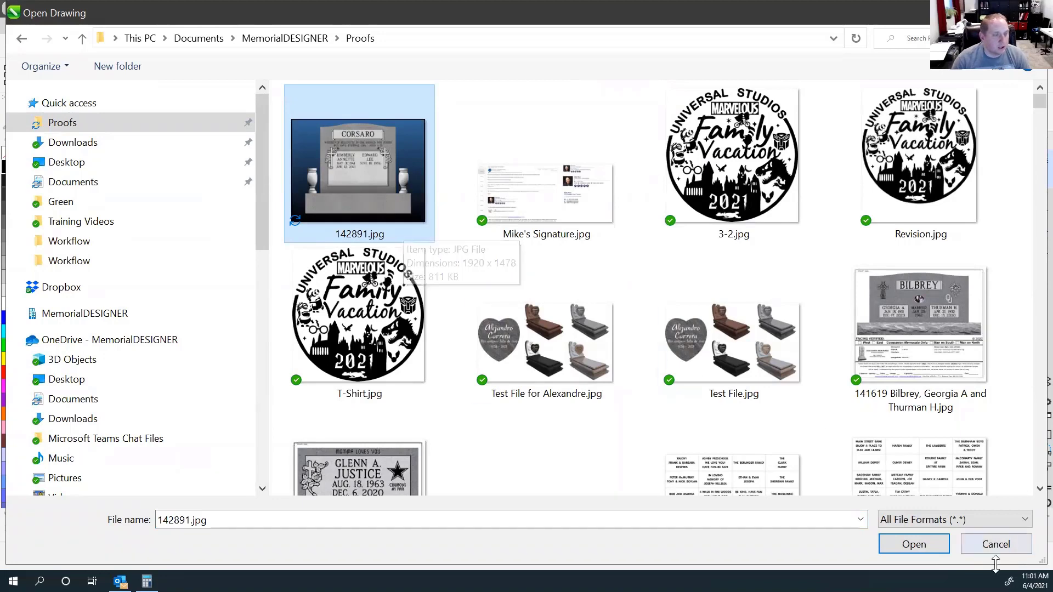
click(989, 542)
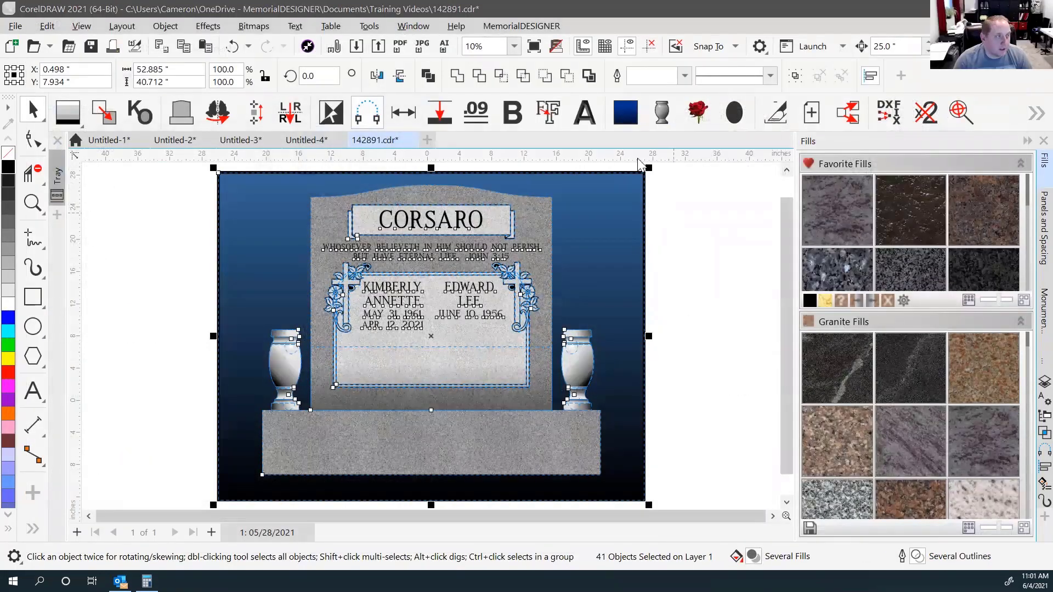
Export another JPEG copy of the selected monument, deselect it, and launch File Explorer.
shift+click(423, 48)
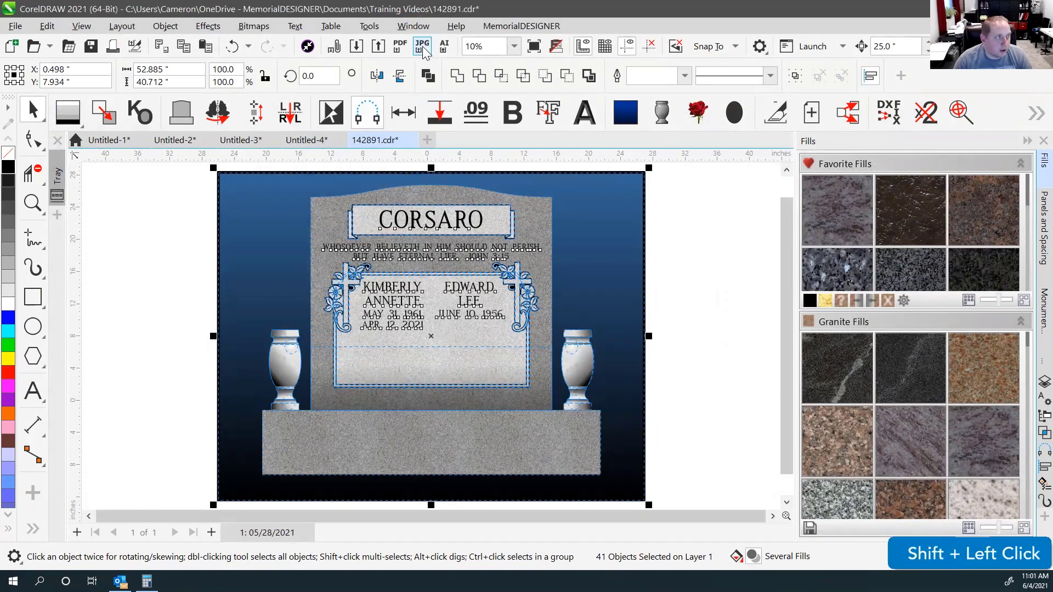
shift+click(423, 50)
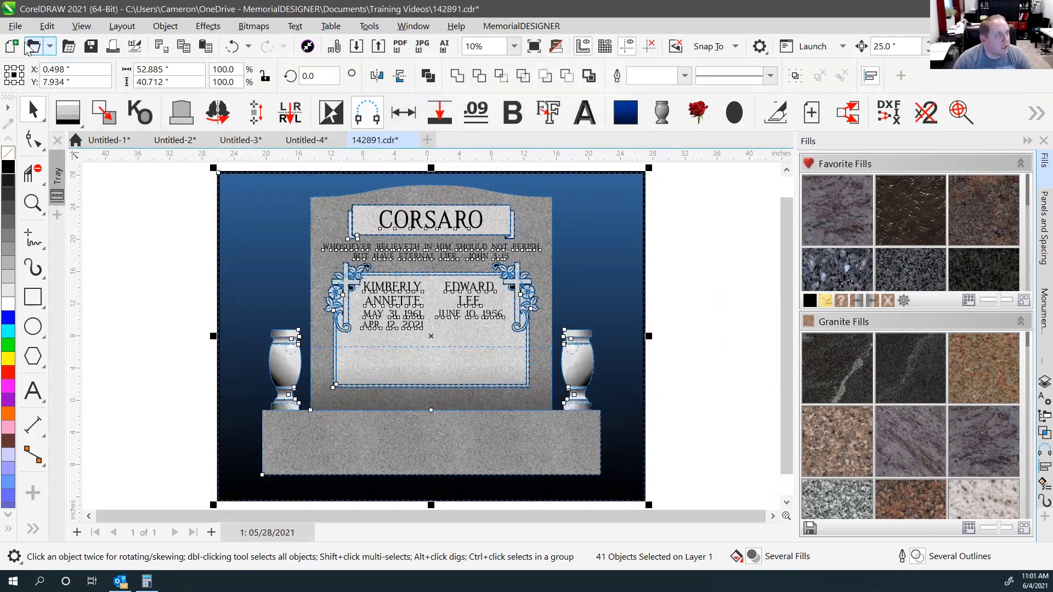
click(157, 370)
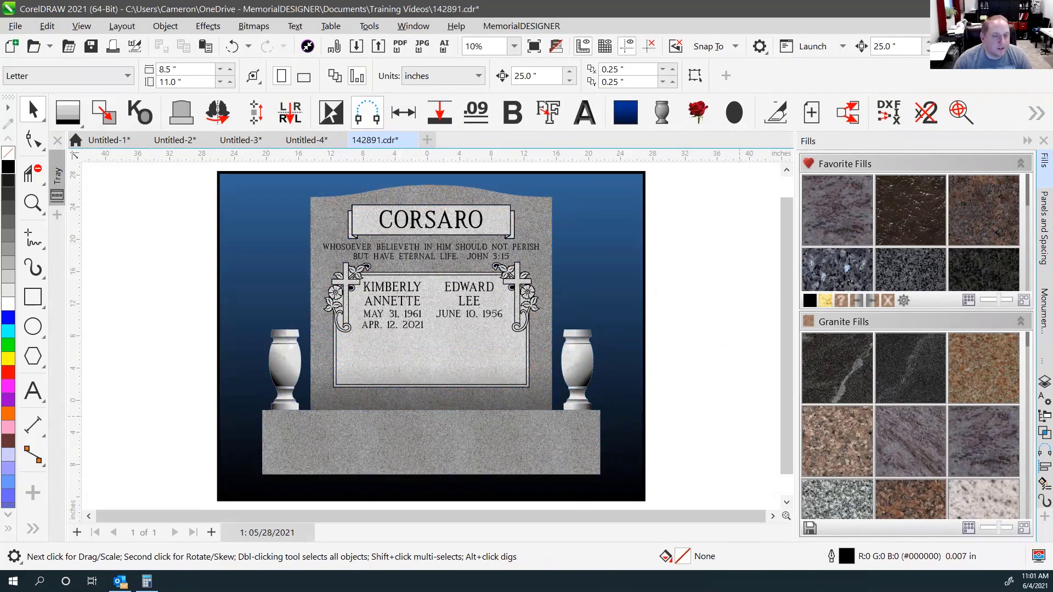
click(812, 46)
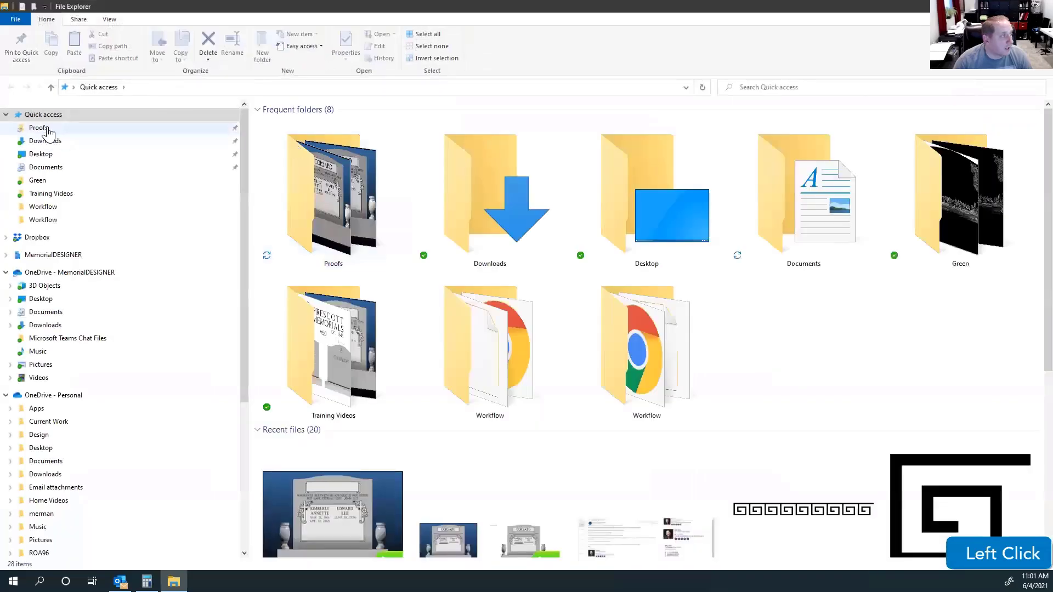
Go to the Proofs folder and select the new '-2' JPEG proof beside the original.
click(45, 129)
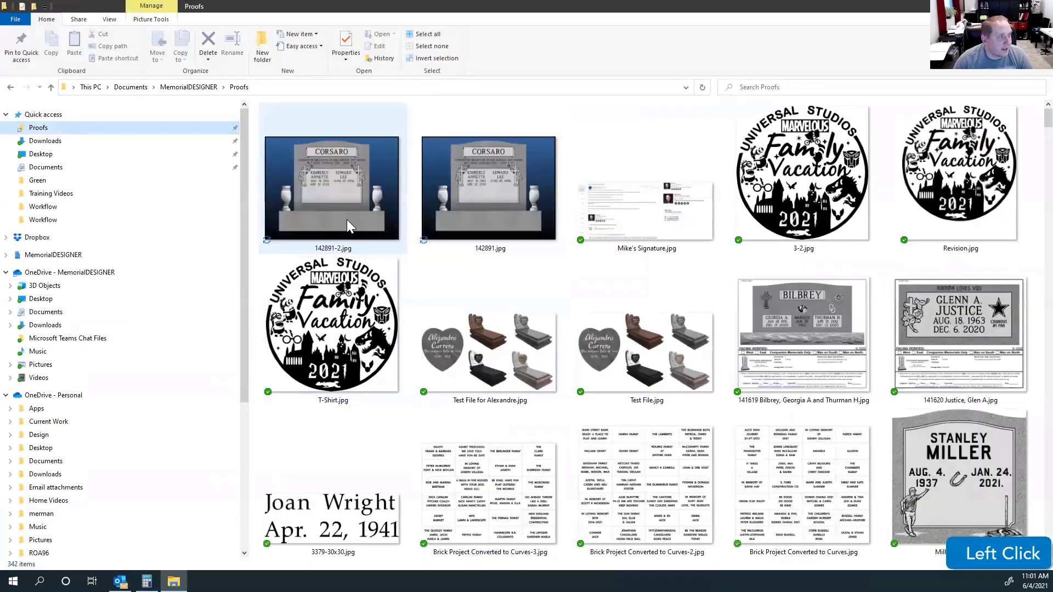
click(347, 220)
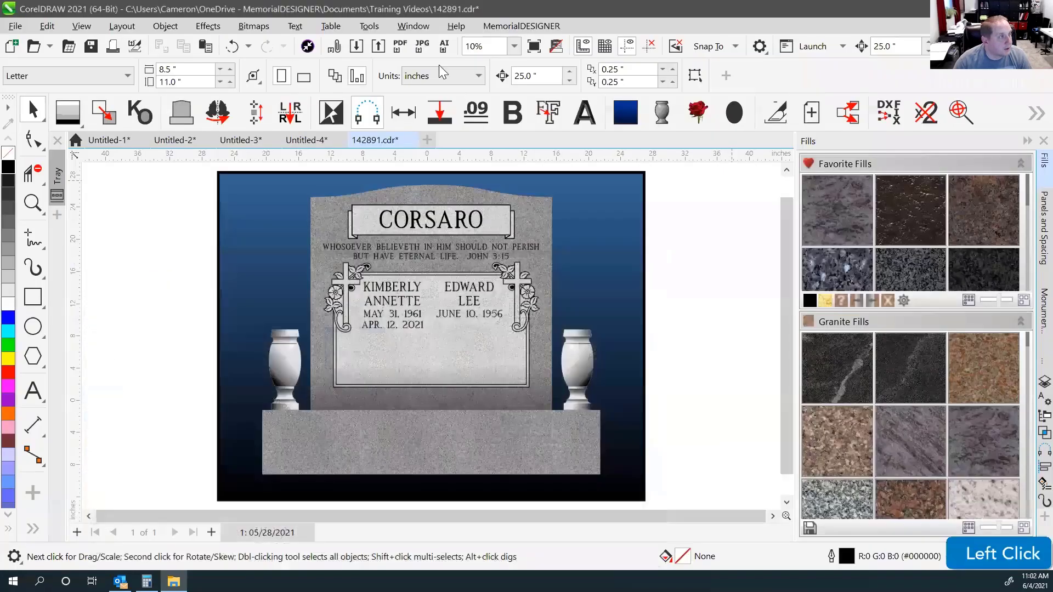
Select every object in the design and Shift-export it as a JPEG proof.
click(712, 229)
double_click(34, 110)
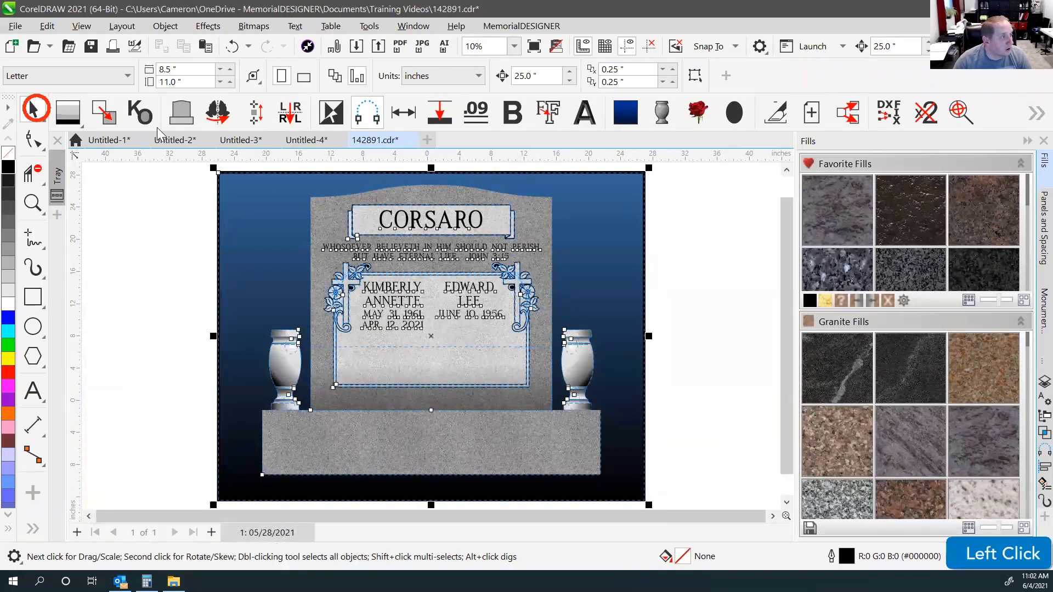
key(shift)
shift+click(423, 51)
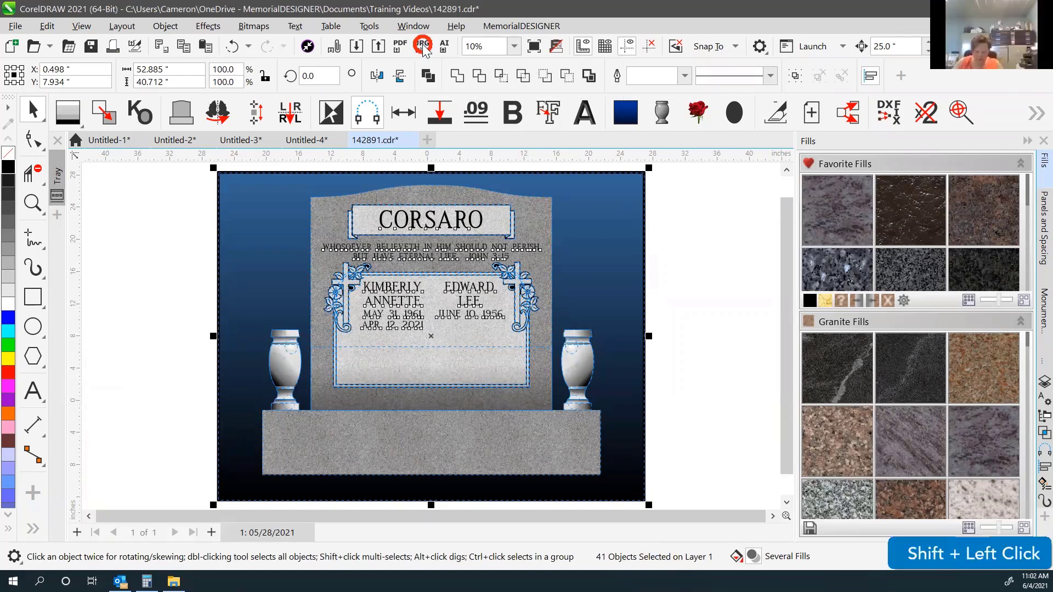
Delete the extra '-3' and '-2' proof JPEGs from the Proofs folder.
click(986, 9)
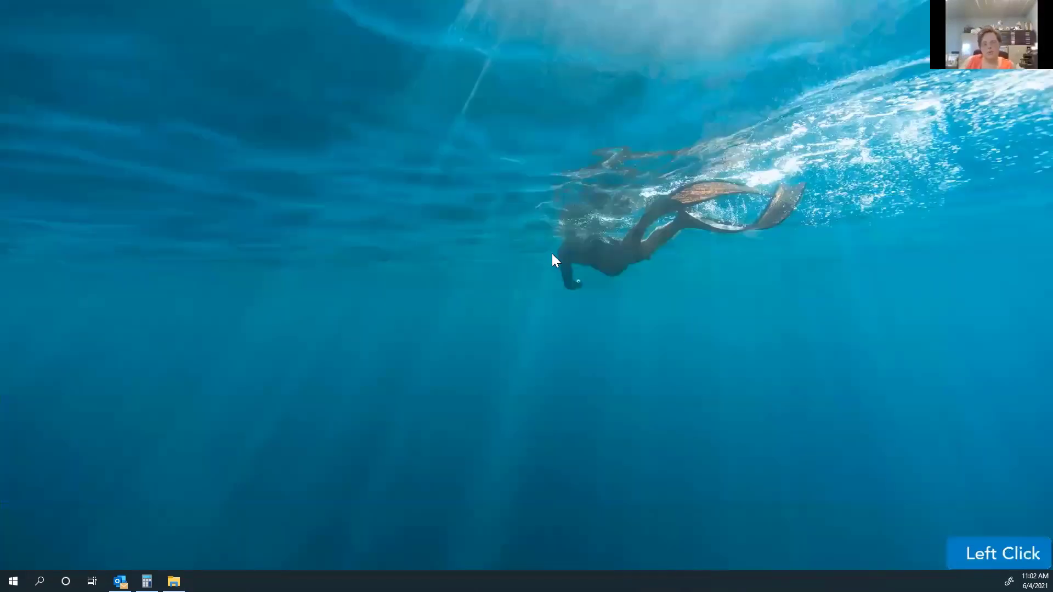
click(173, 581)
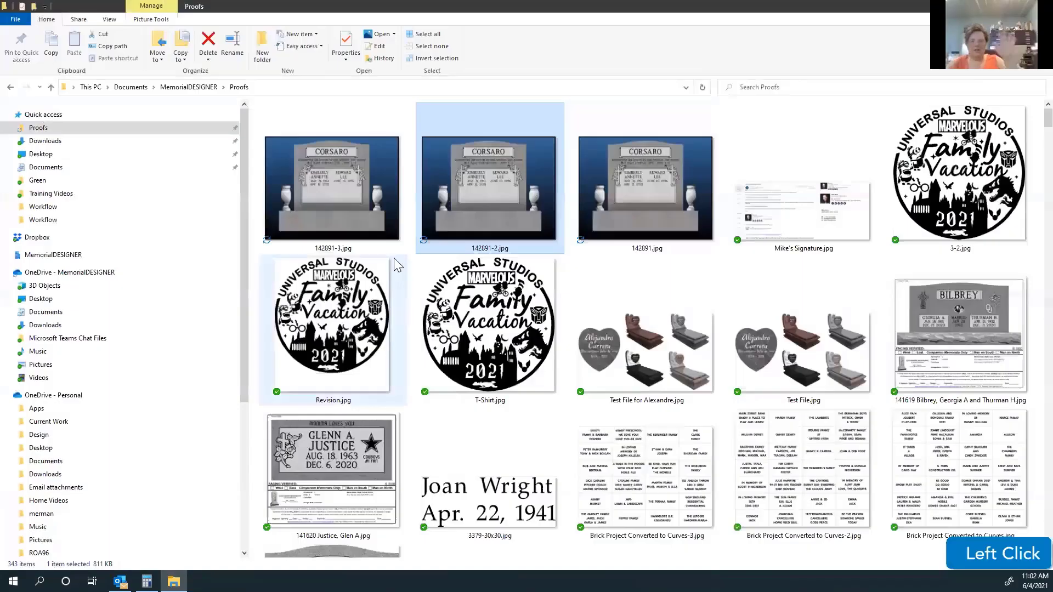
click(352, 212)
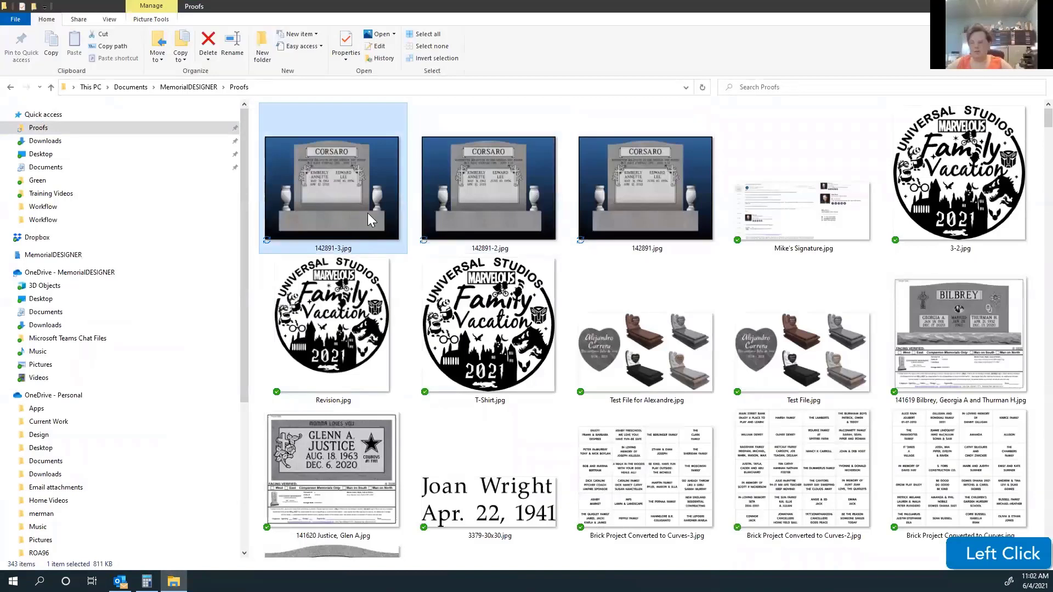
click(481, 208)
click(351, 186)
key(Delete)
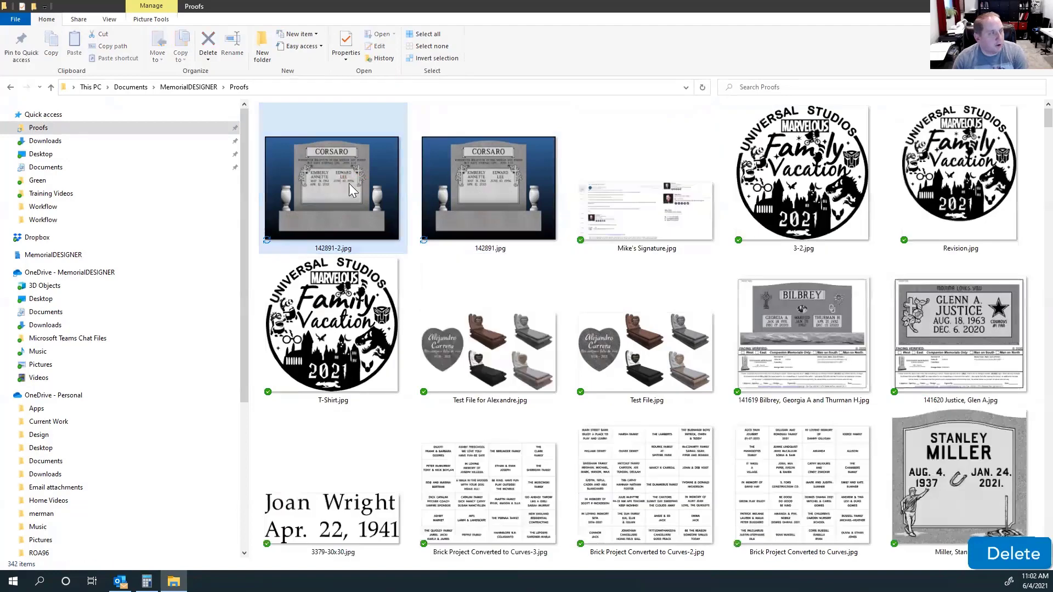
key(Delete)
Check the remaining original proof image, then minimize Explorer and return to CorelDRAW.
click(430, 151)
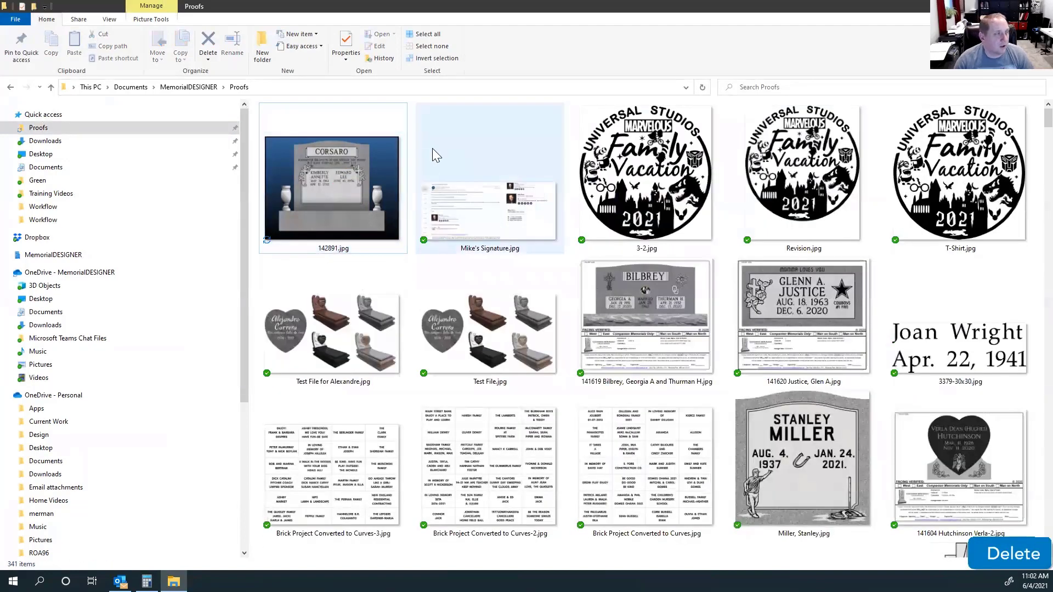
click(409, 168)
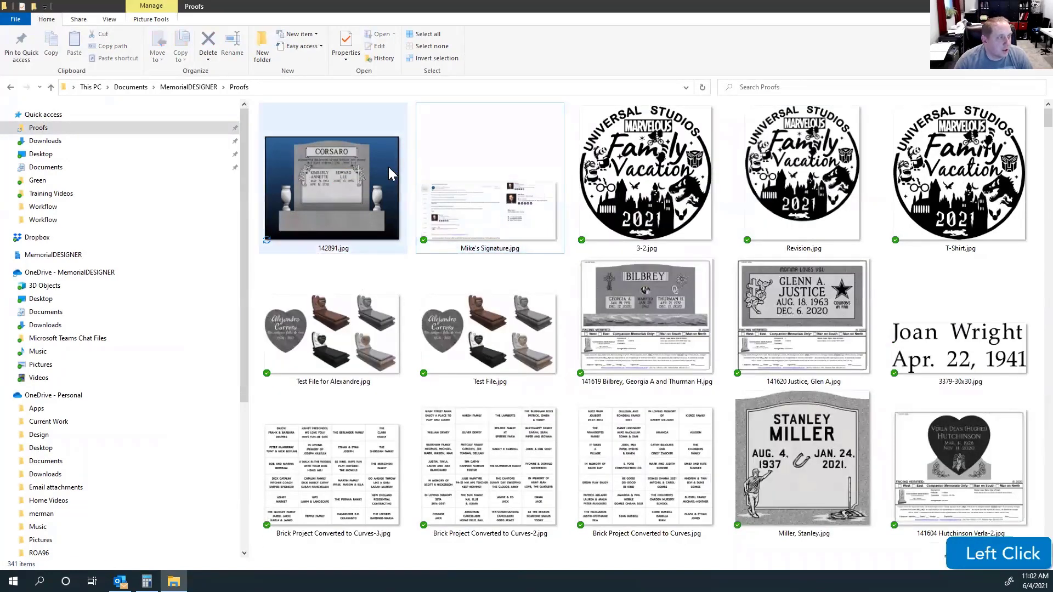
click(406, 171)
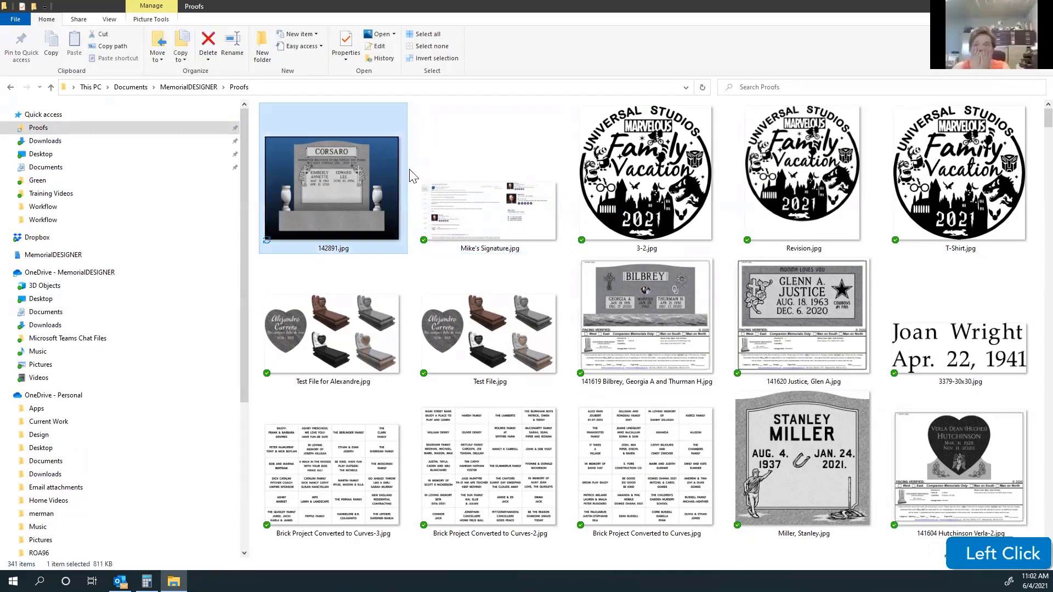
click(412, 176)
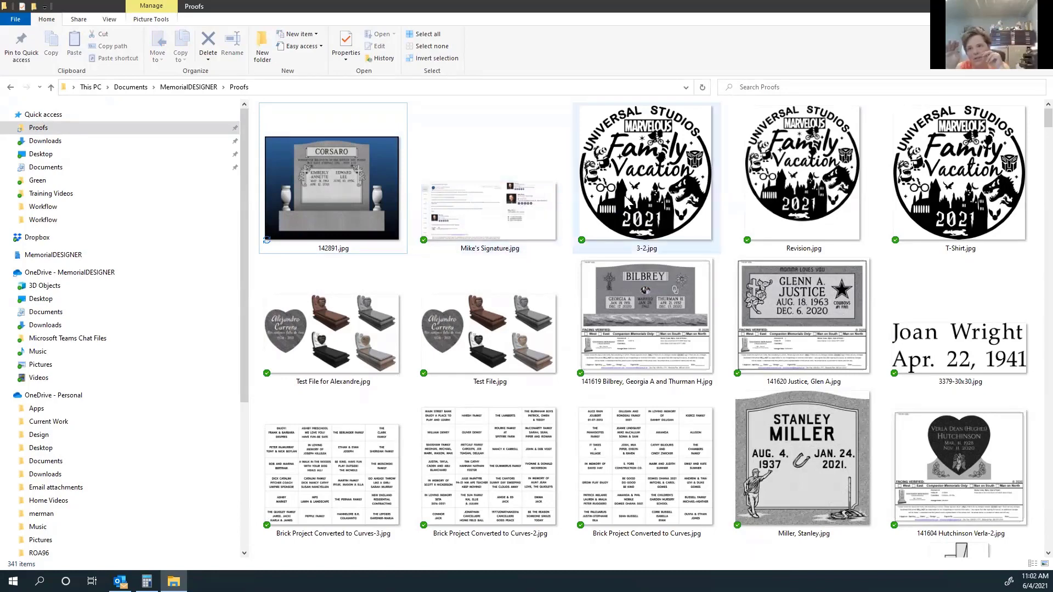
click(989, 7)
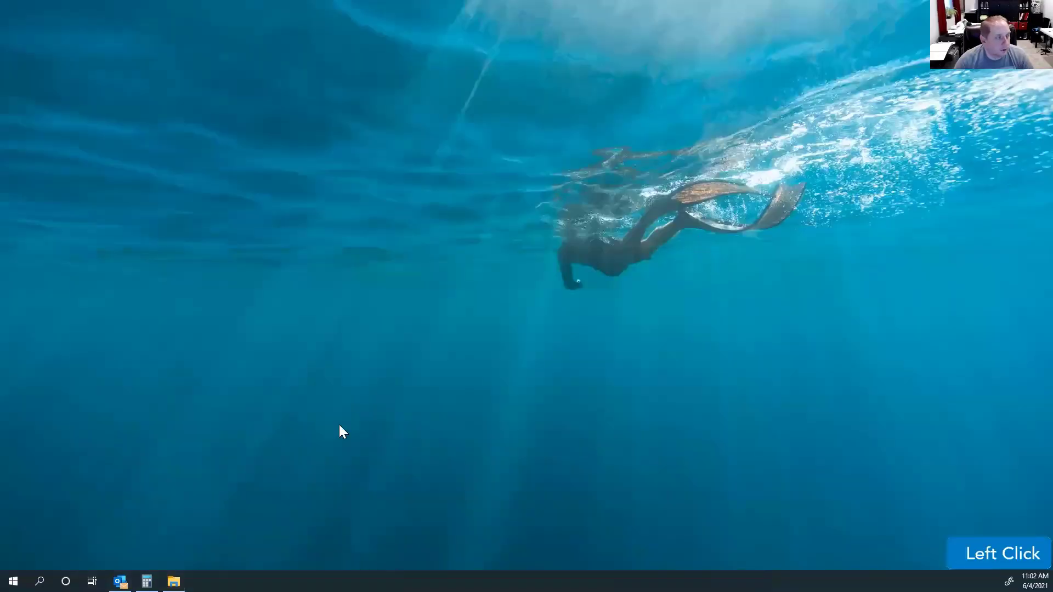
click(173, 581)
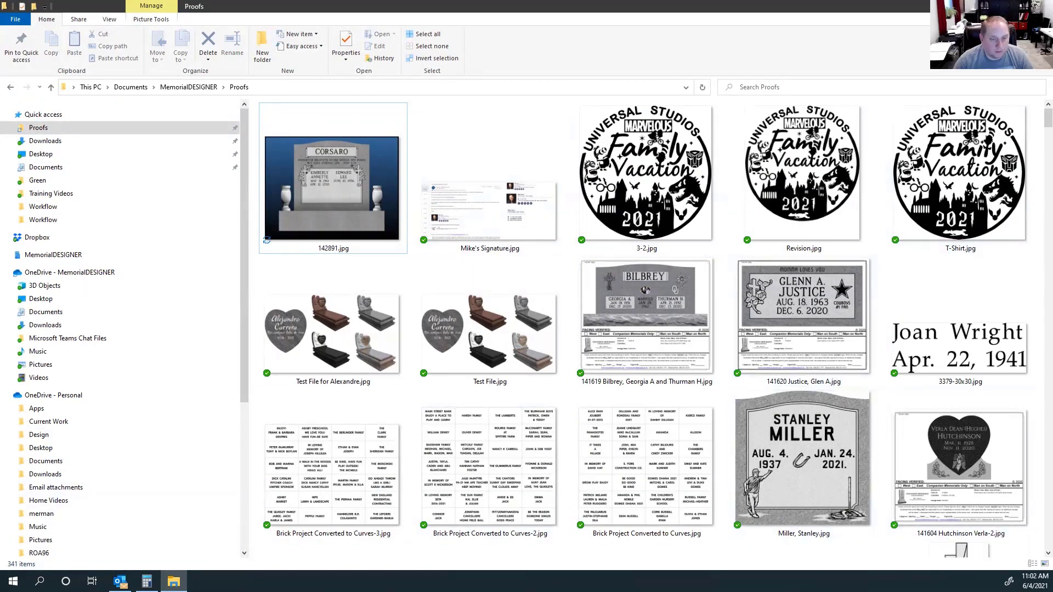
click(976, 6)
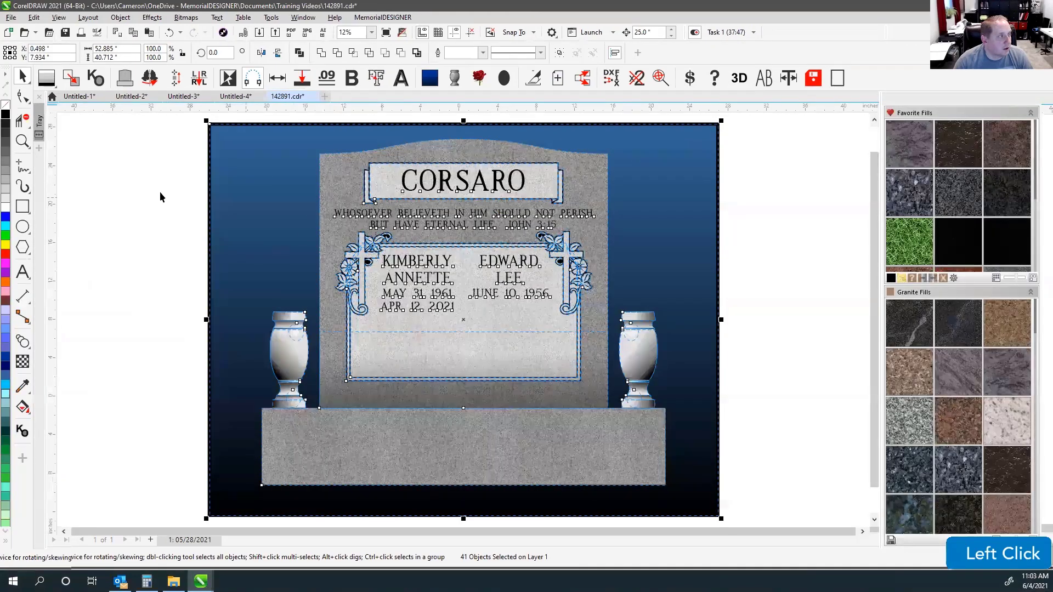
Select the blue gradient background rectangle behind the monument and delete it.
click(160, 192)
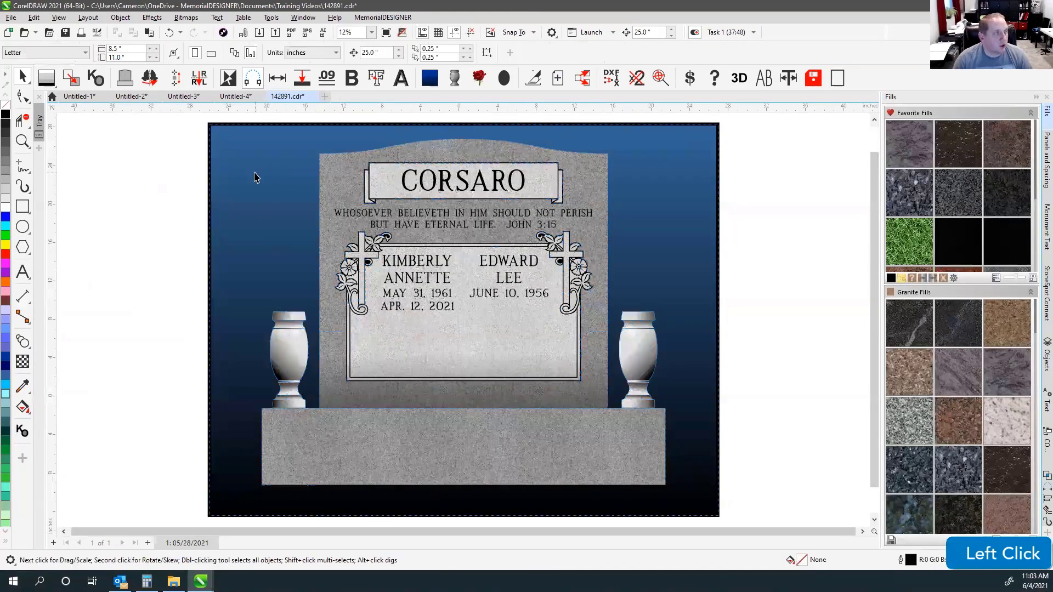
drag(255, 178, 157, 194)
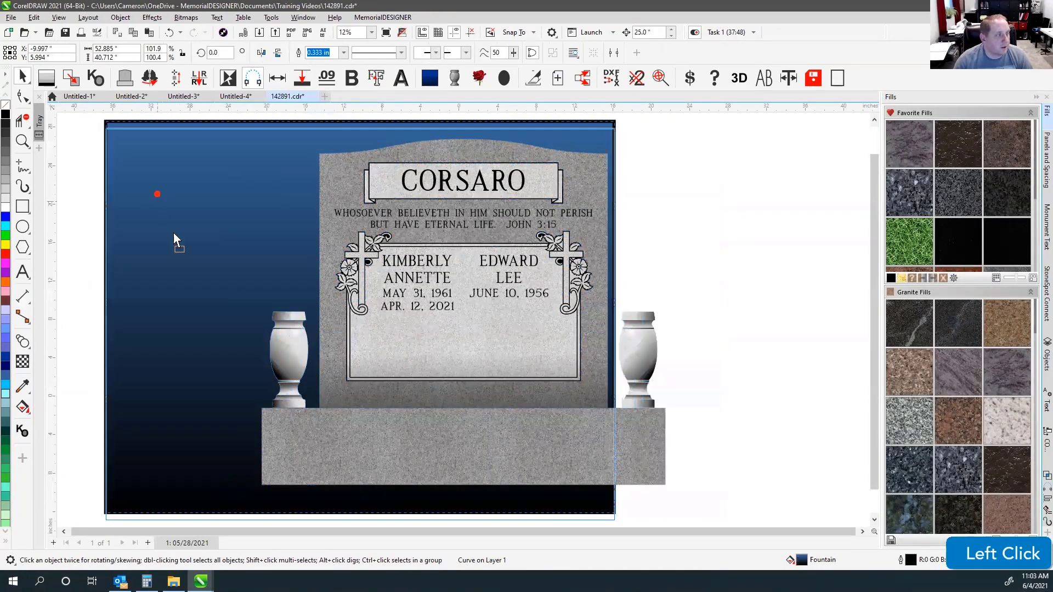
key(p)
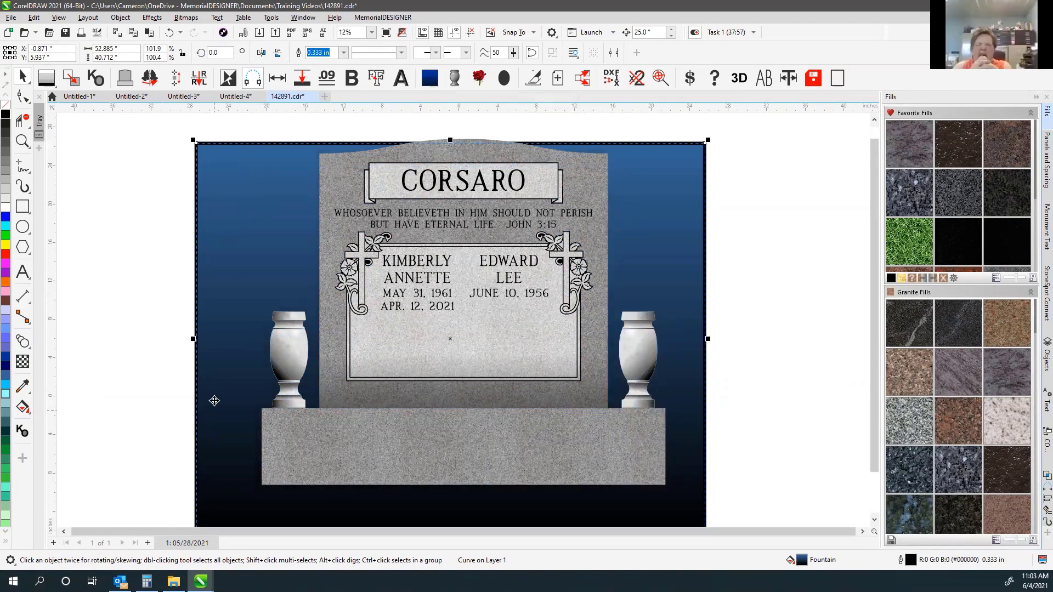
click(234, 213)
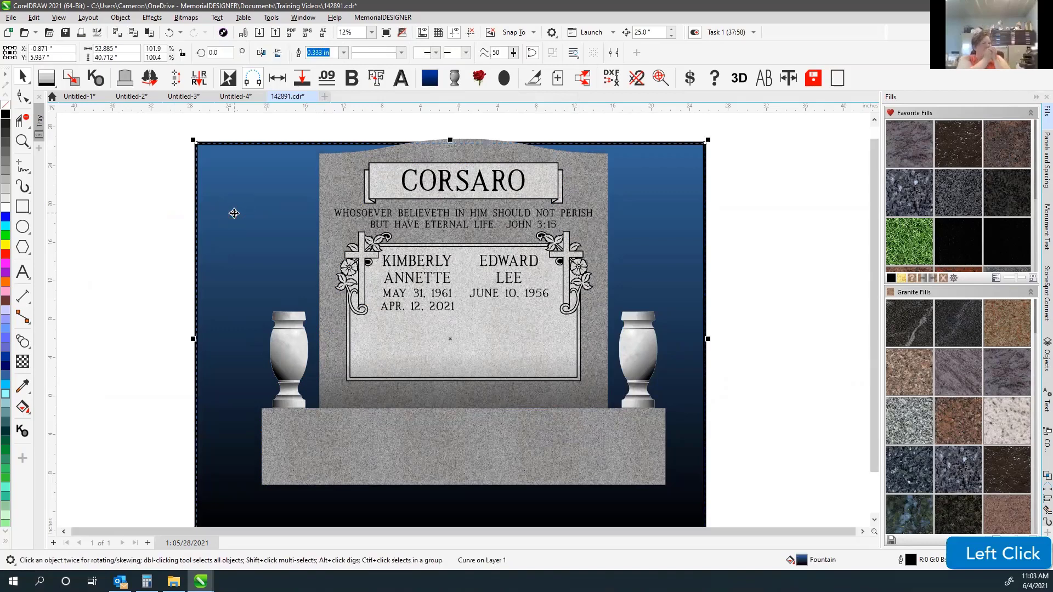
key(Delete)
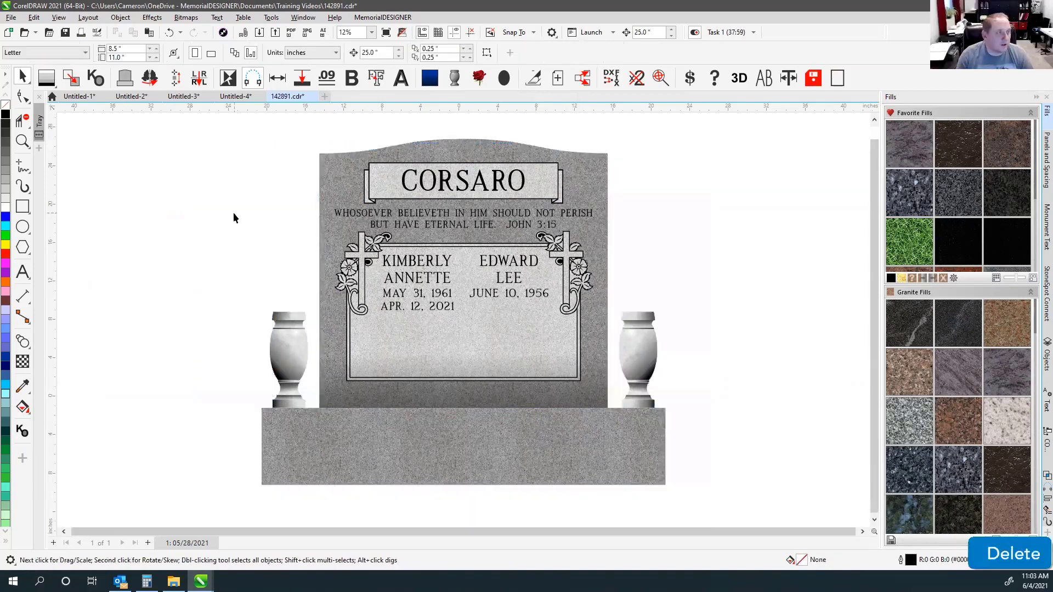
Place the proof template around the monument and inspect its family name text and grouped layout.
click(431, 87)
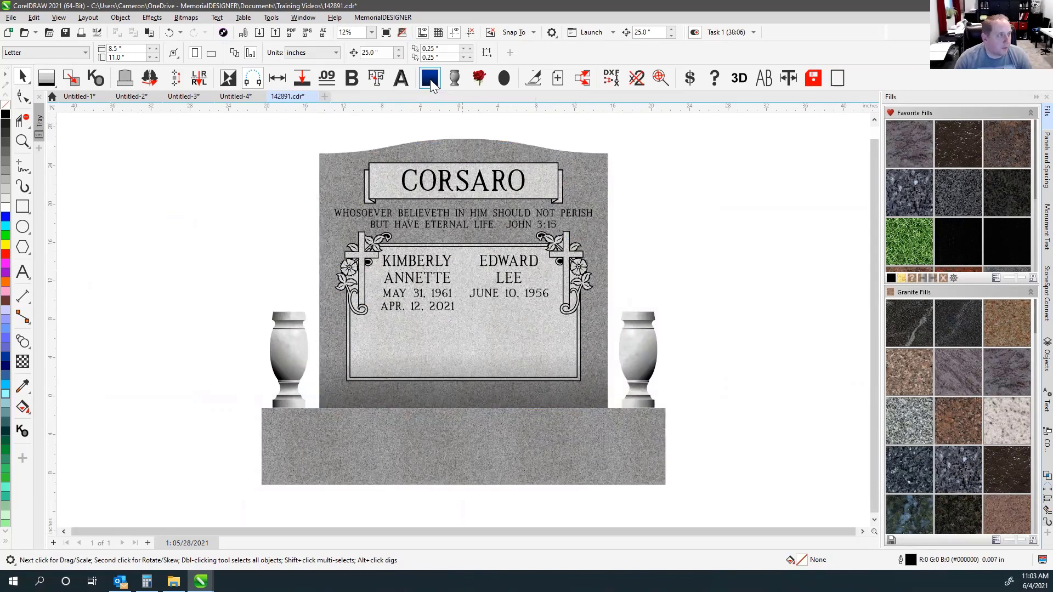
click(431, 86)
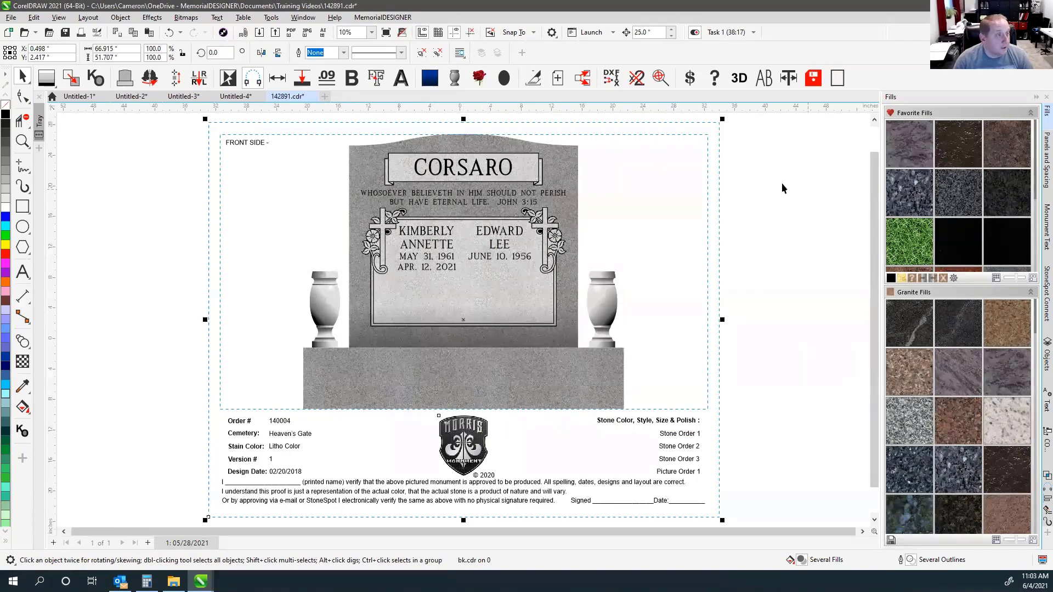
click(751, 179)
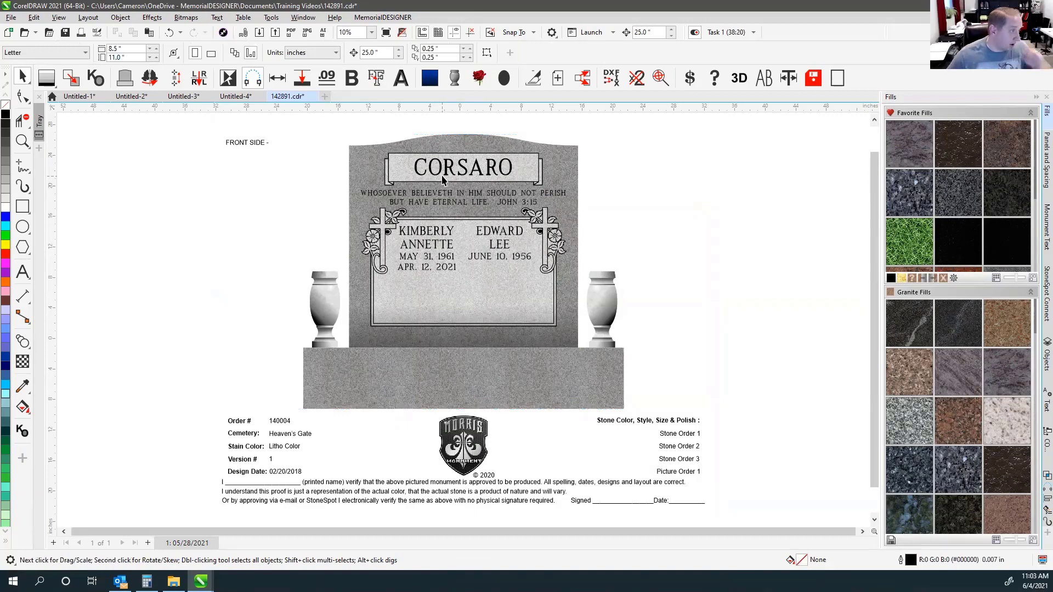
click(781, 201)
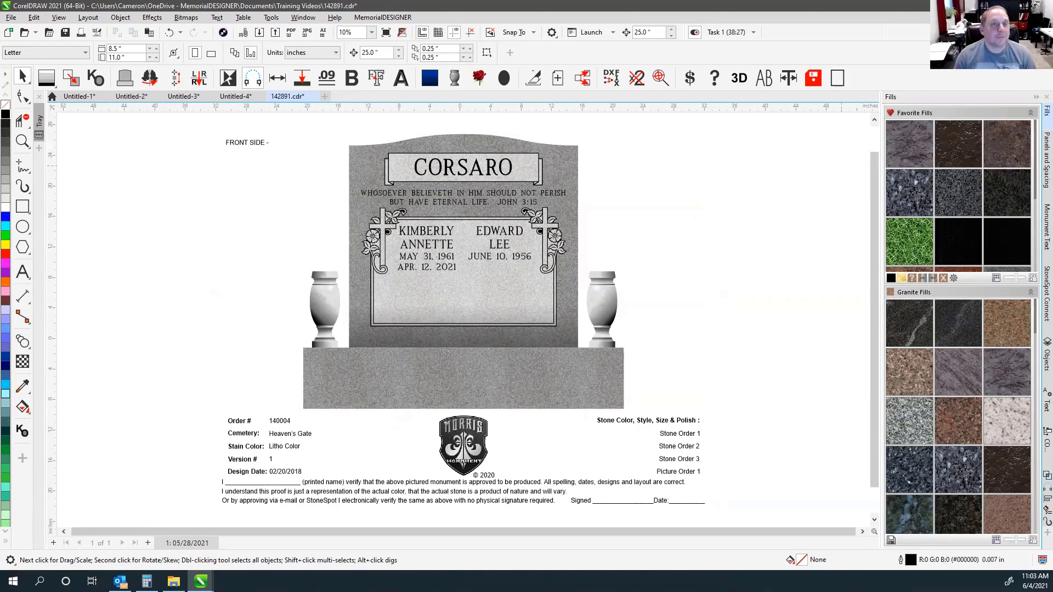
click(447, 173)
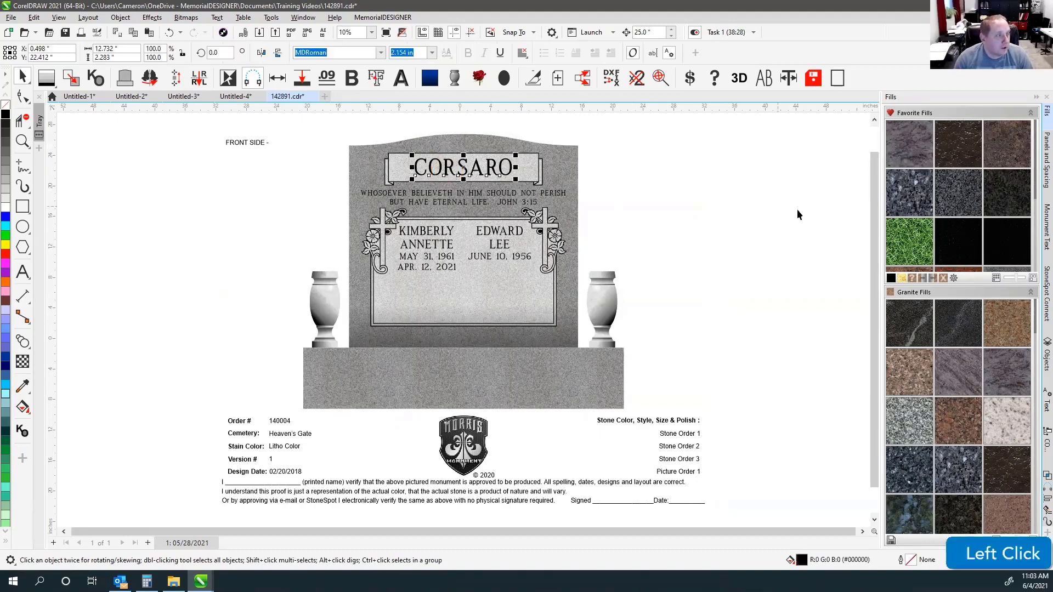
click(297, 133)
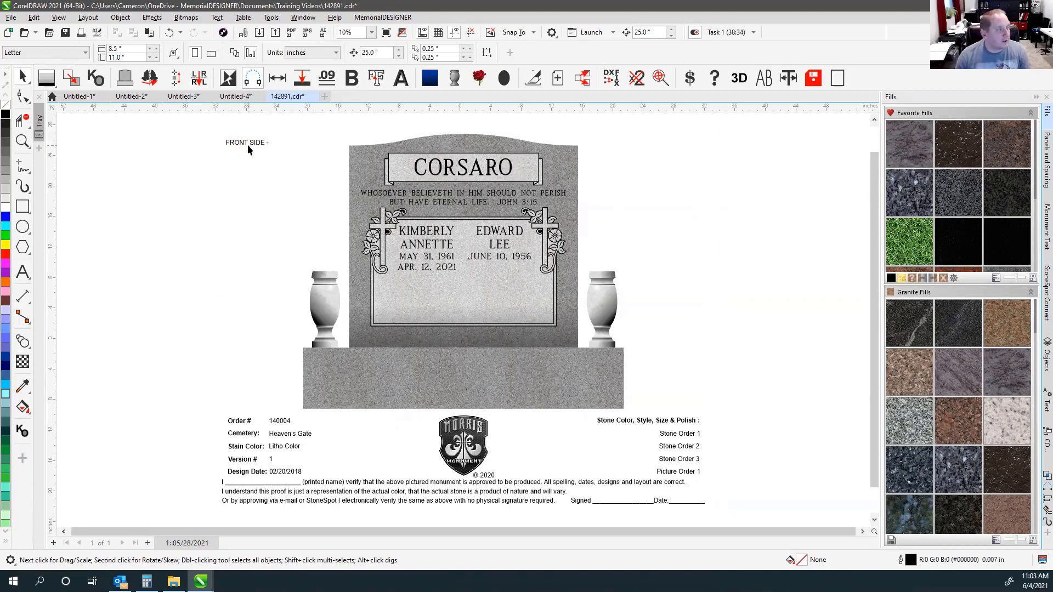
click(248, 144)
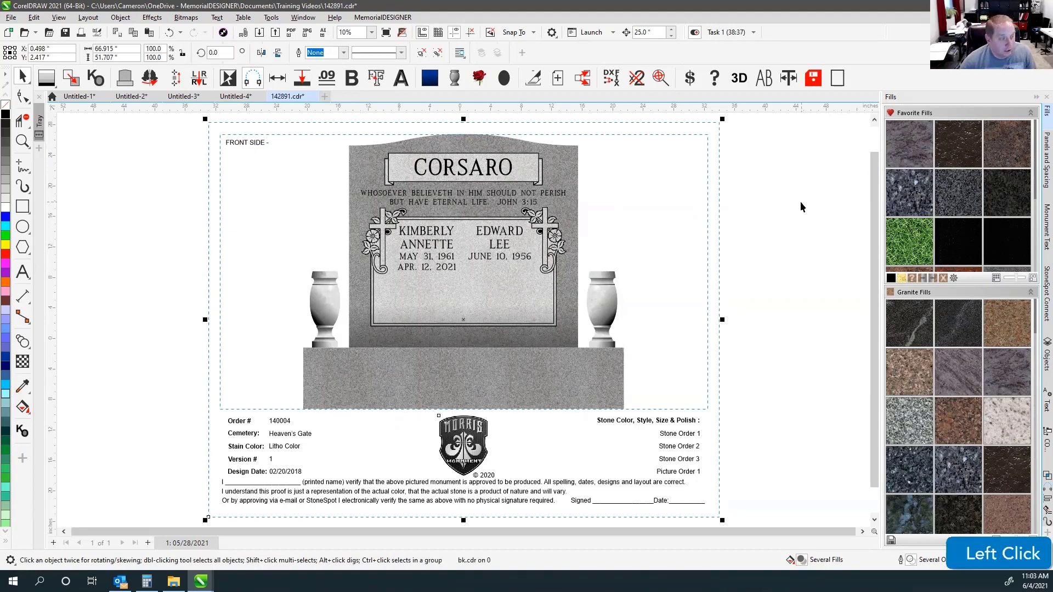
click(766, 225)
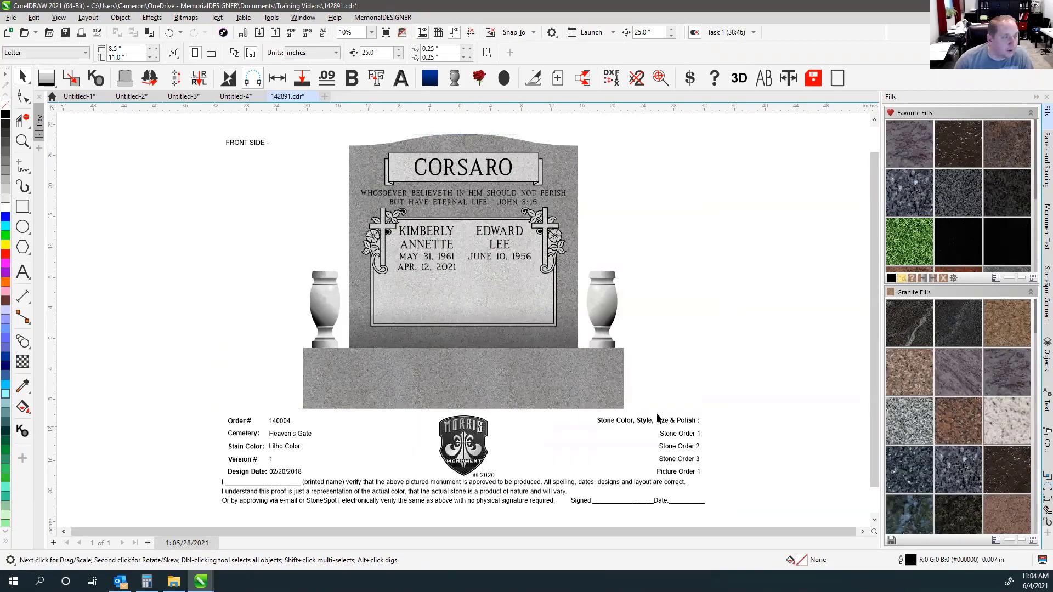
Review the proof group, then select another customer's proof image in the Proofs folder.
click(742, 342)
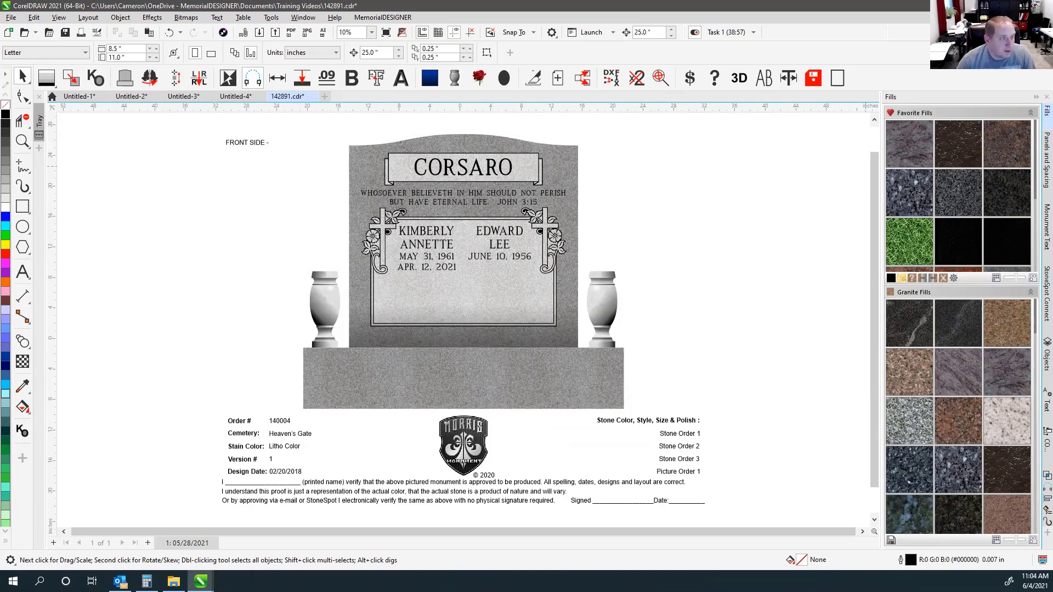
click(663, 422)
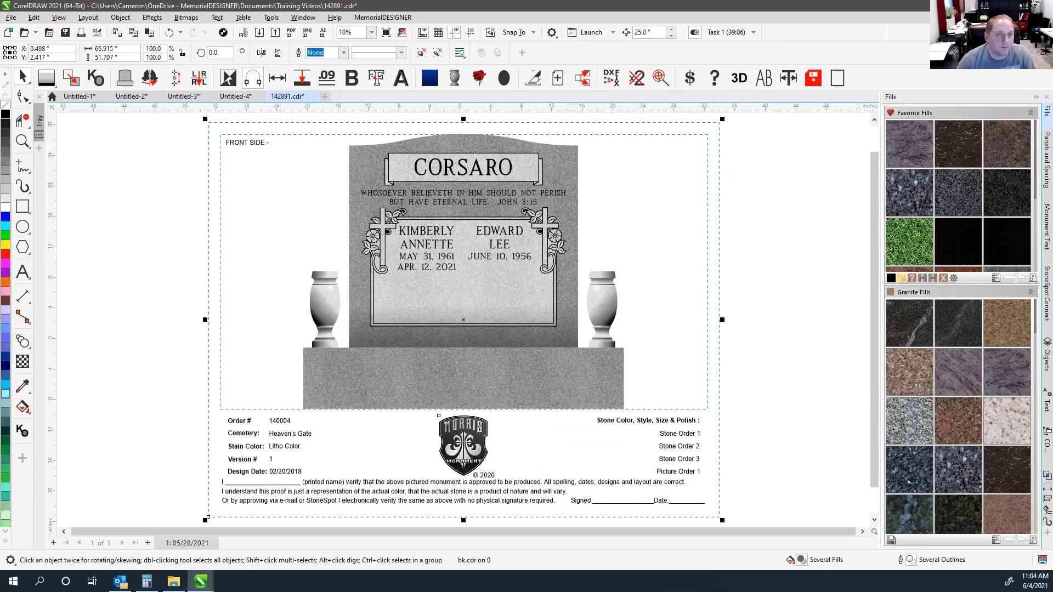
click(463, 444)
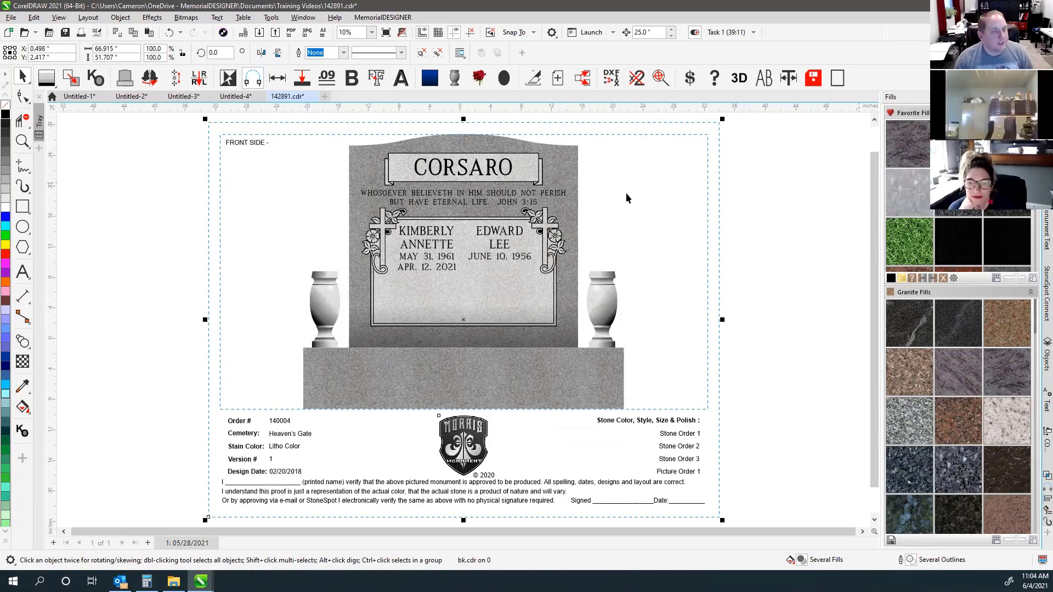
click(748, 245)
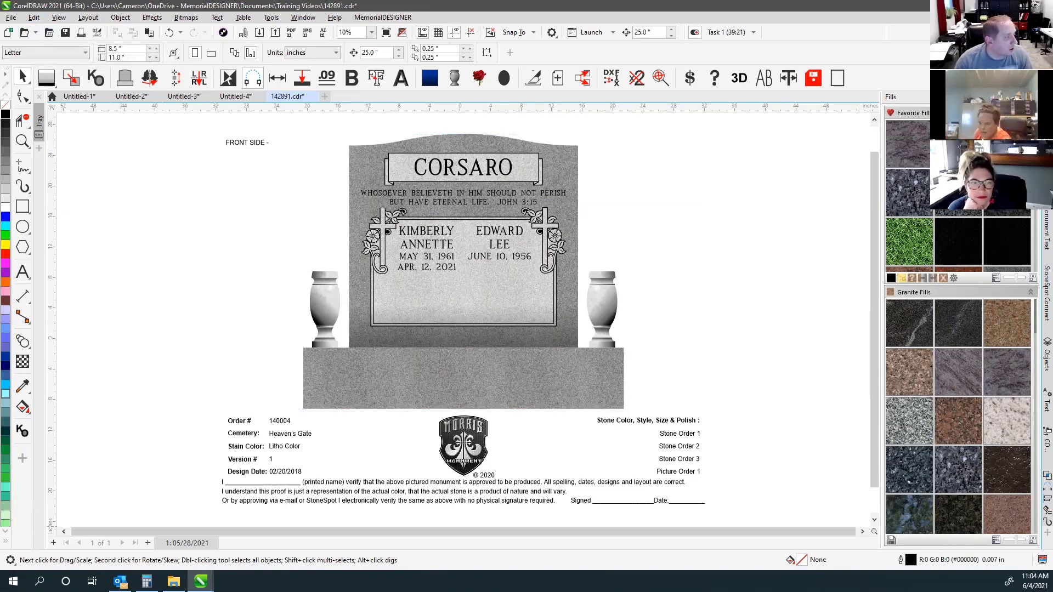
click(173, 581)
click(675, 359)
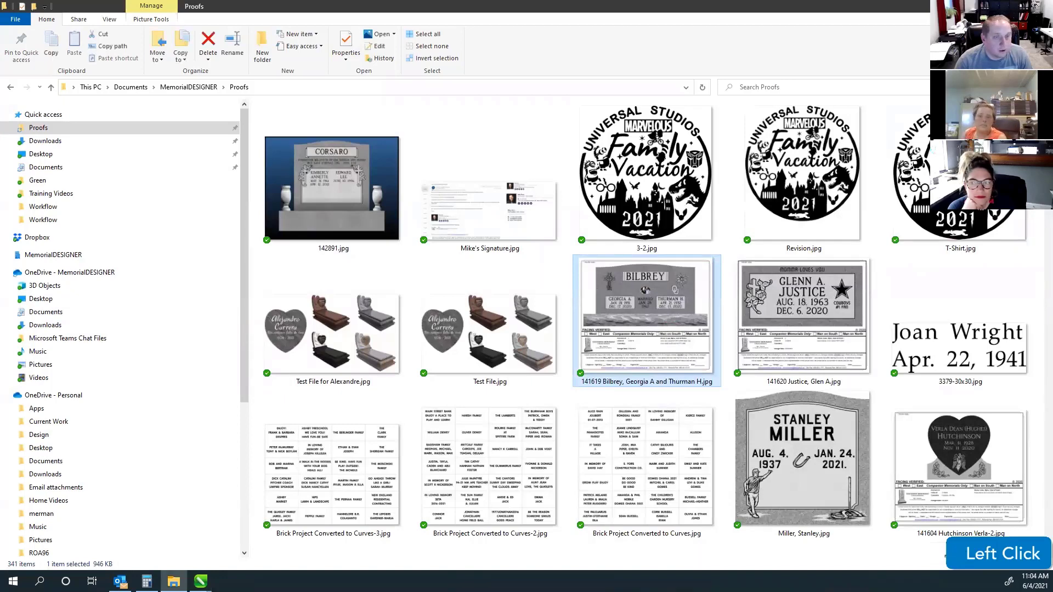
Place the other customer's proof image beside the vase as a reference and fit all artwork (F4).
click(1038, 6)
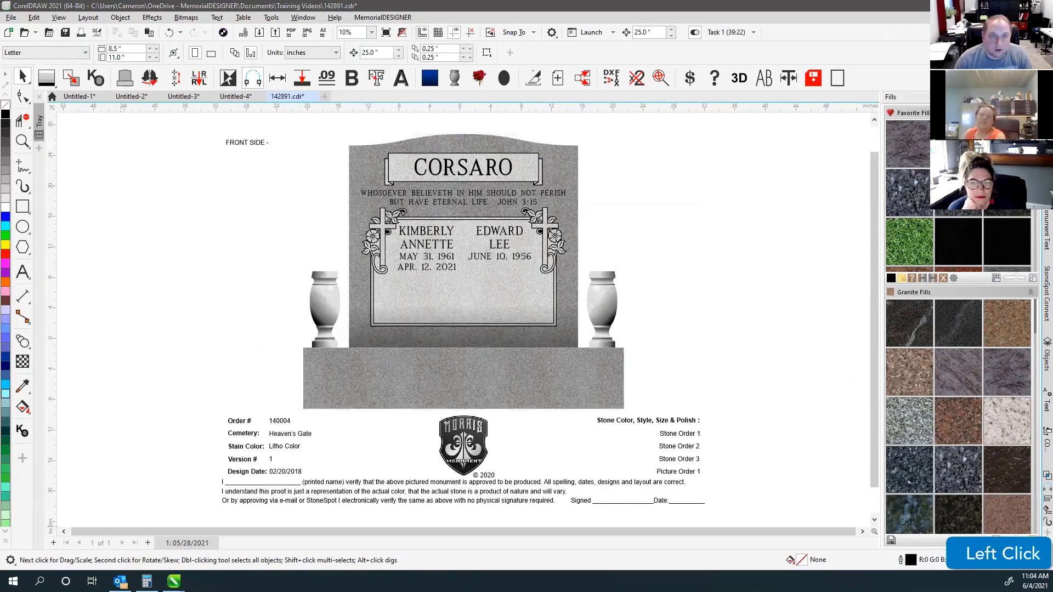
click(686, 211)
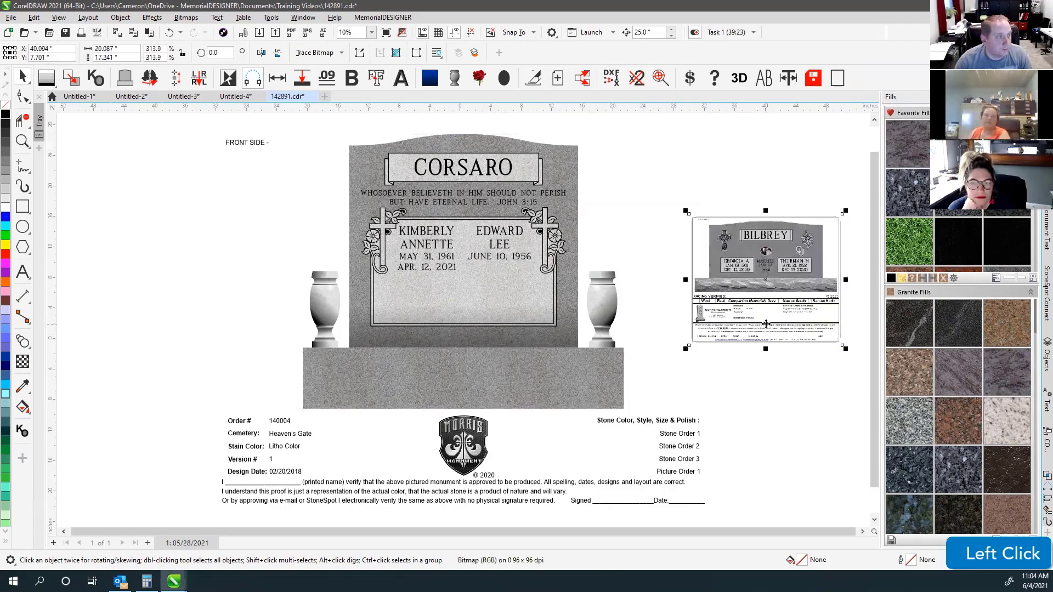
scroll(766, 324, up, 4)
scroll(463, 320, down, 1)
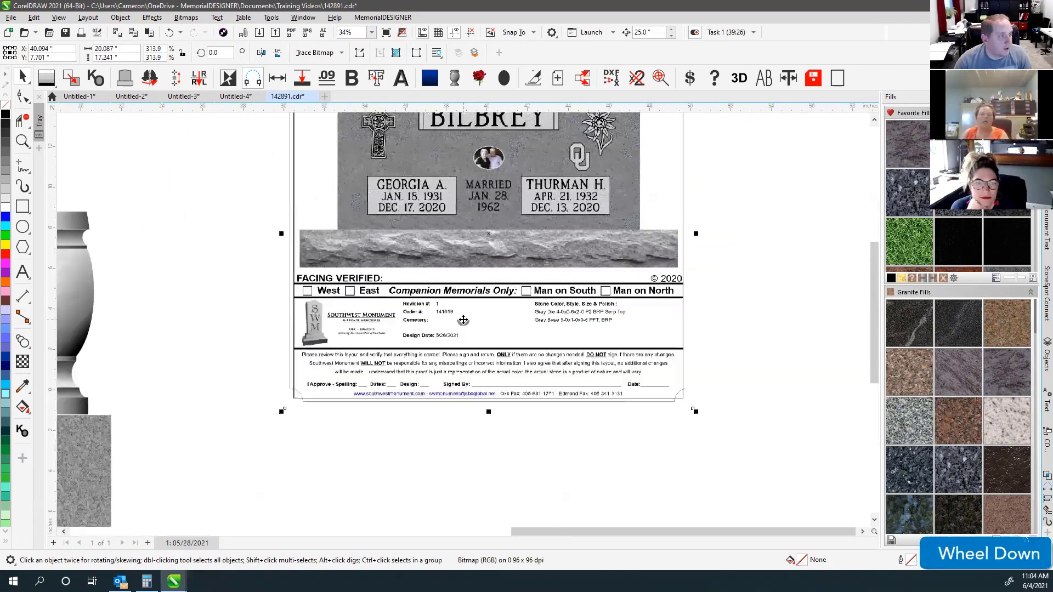
scroll(463, 320, up, 3)
scroll(458, 318, down, 3)
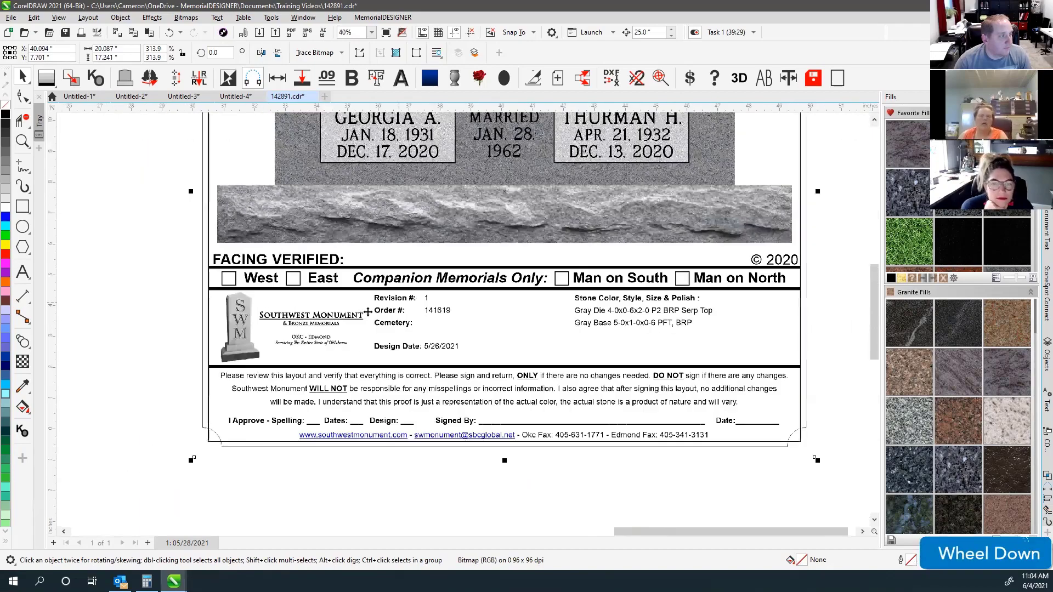
scroll(367, 311, down, 4)
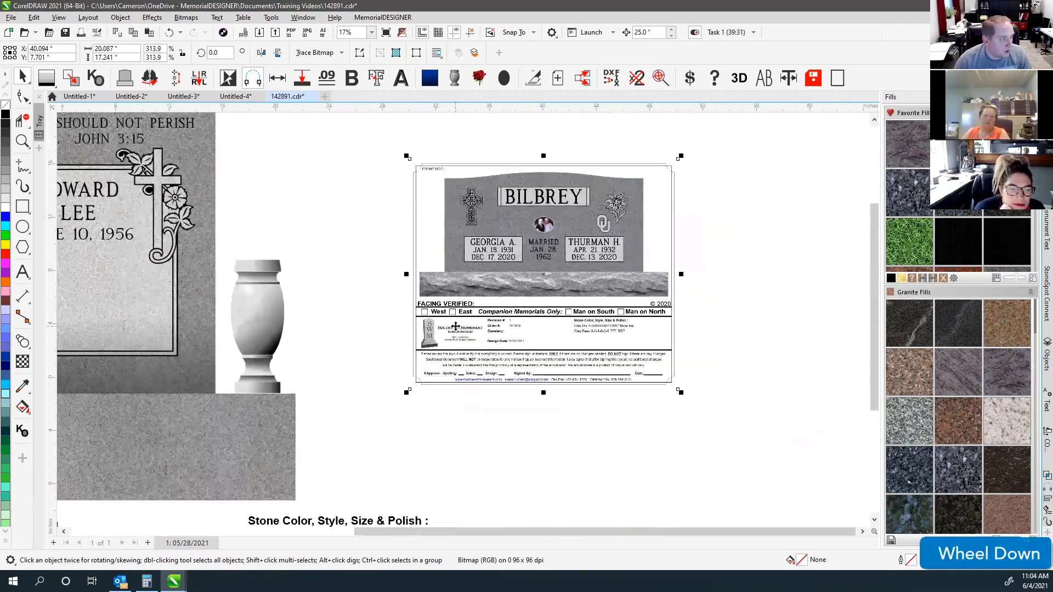
scroll(455, 327, down, 2)
drag(458, 324, 426, 438)
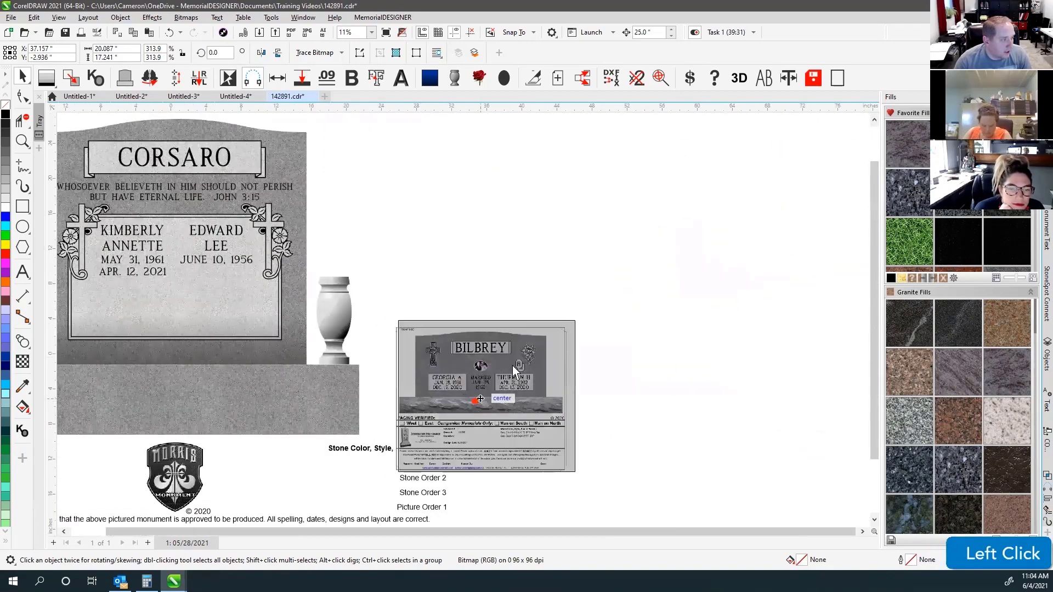
drag(512, 365, 567, 327)
scroll(515, 392, up, 4)
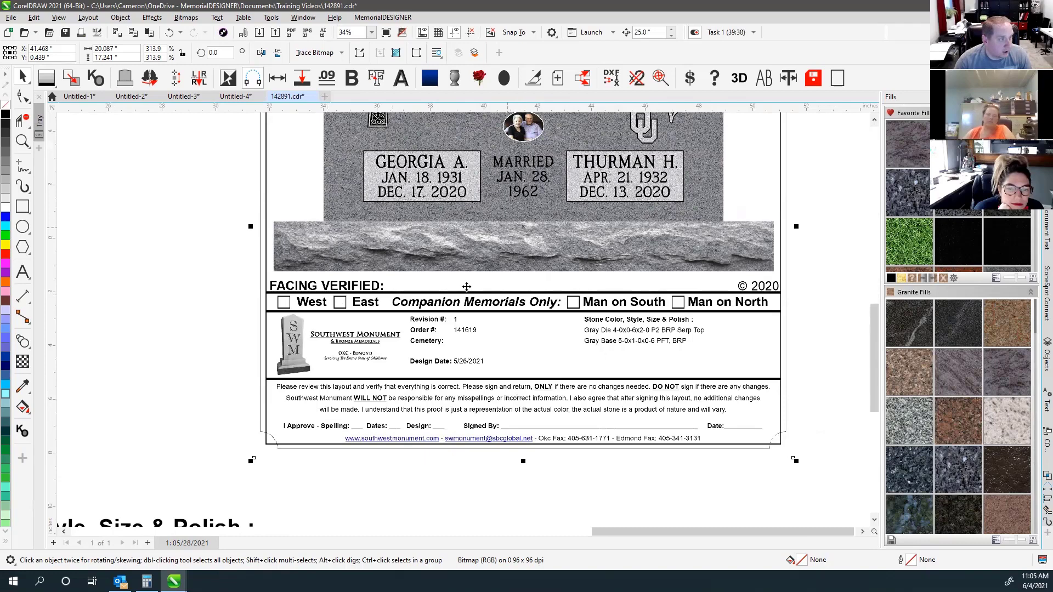
key(F4)
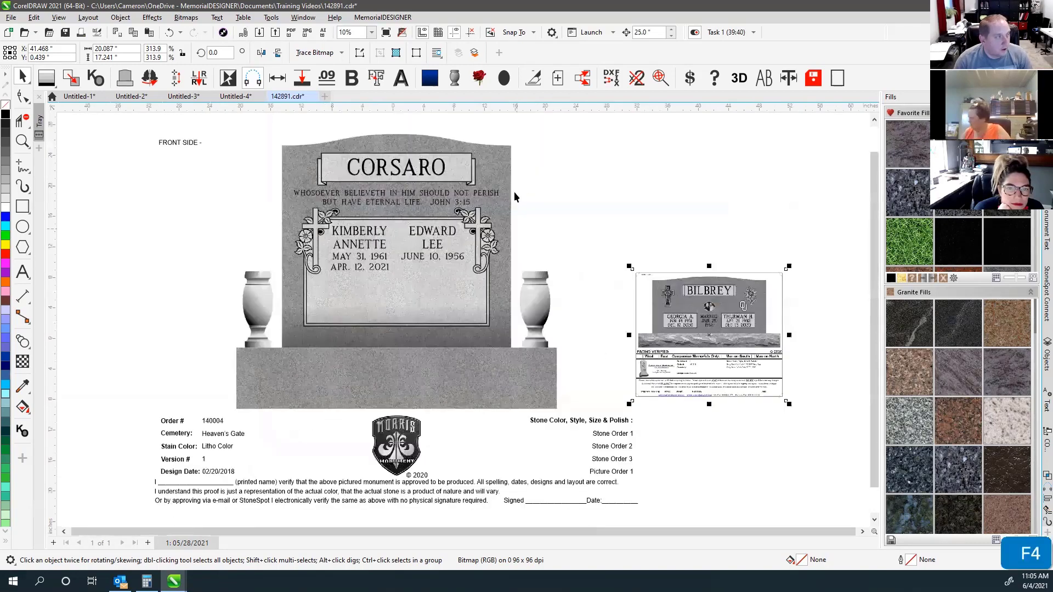
Delete the reference image, fit the view with F4, and reselect the whole proof group.
key(Delete)
click(705, 300)
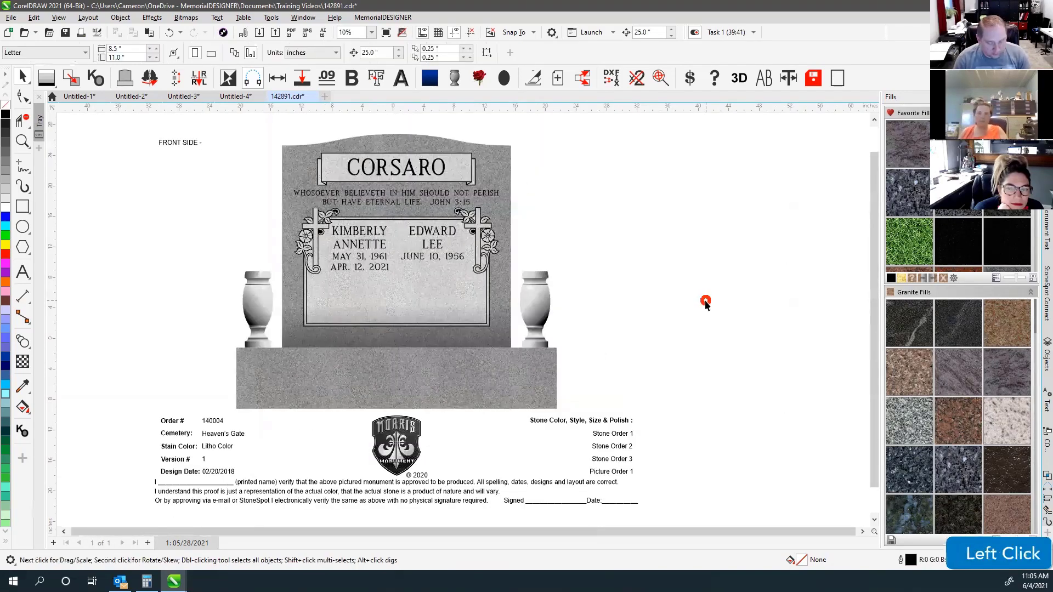
key(F4)
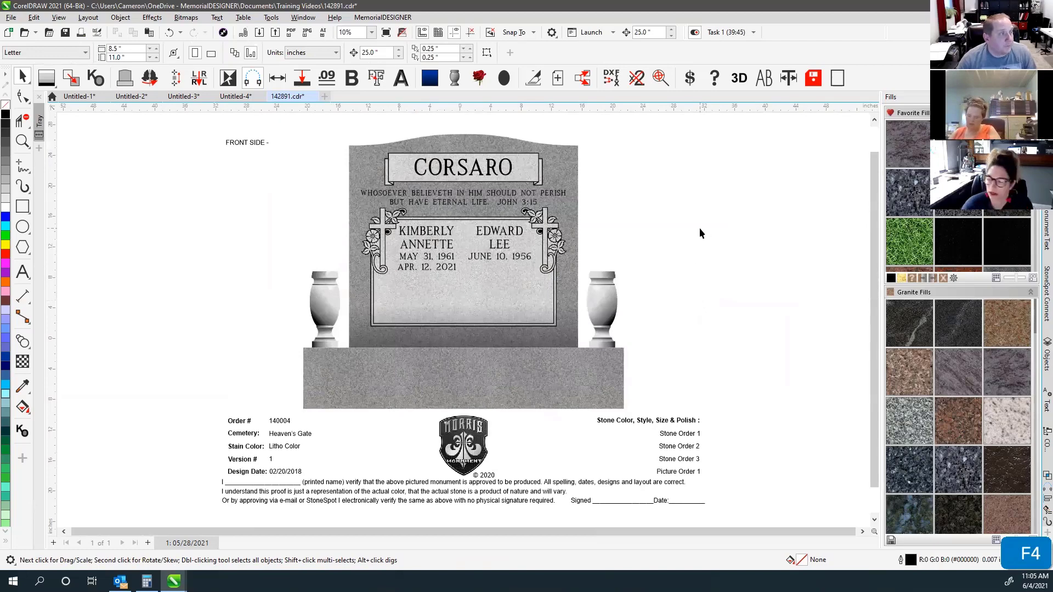
click(699, 228)
click(258, 143)
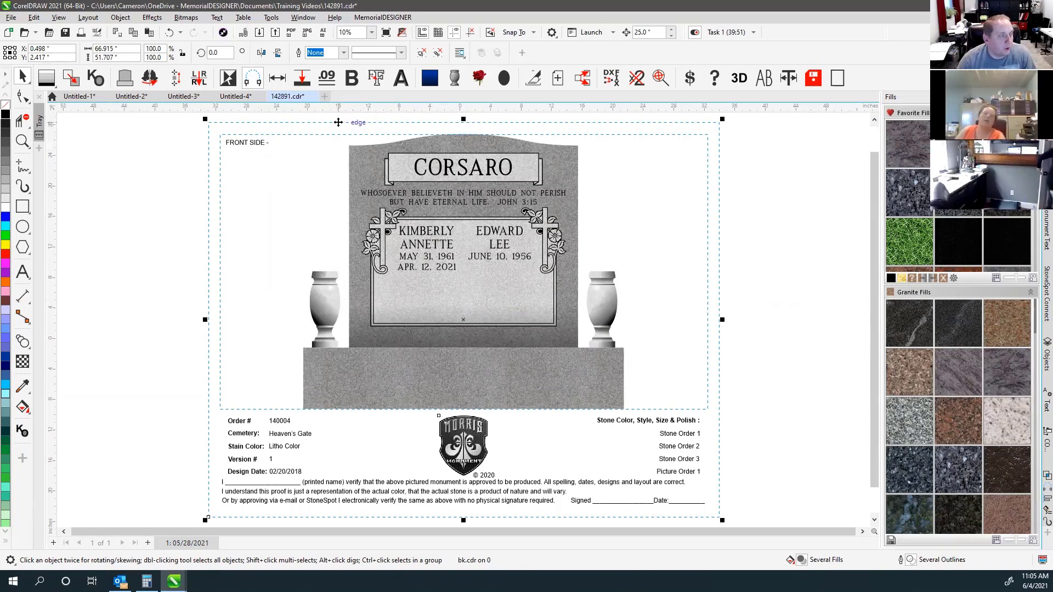
click(243, 425)
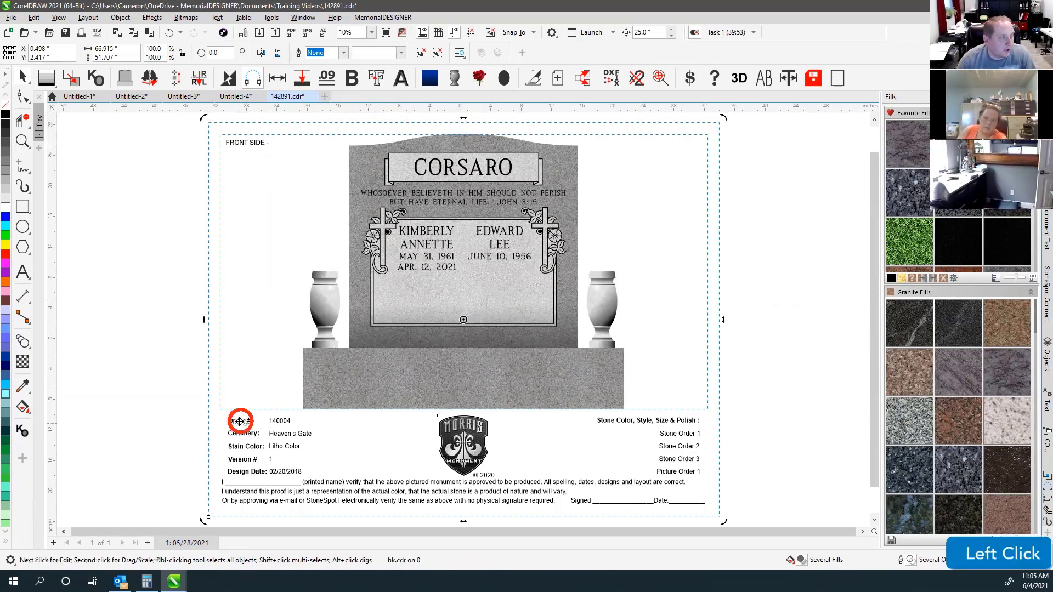
click(279, 421)
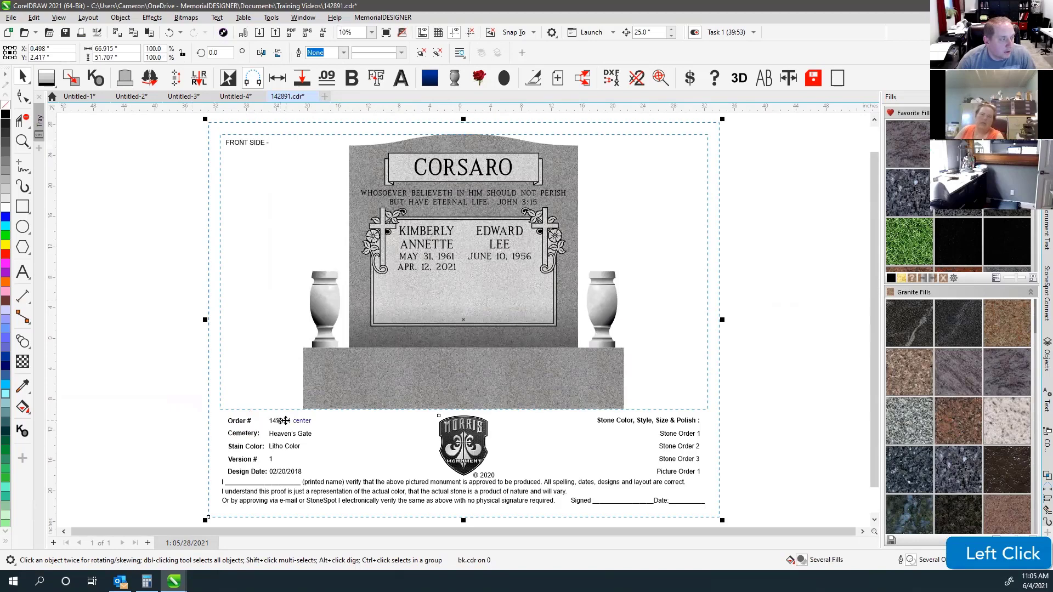
click(22, 271)
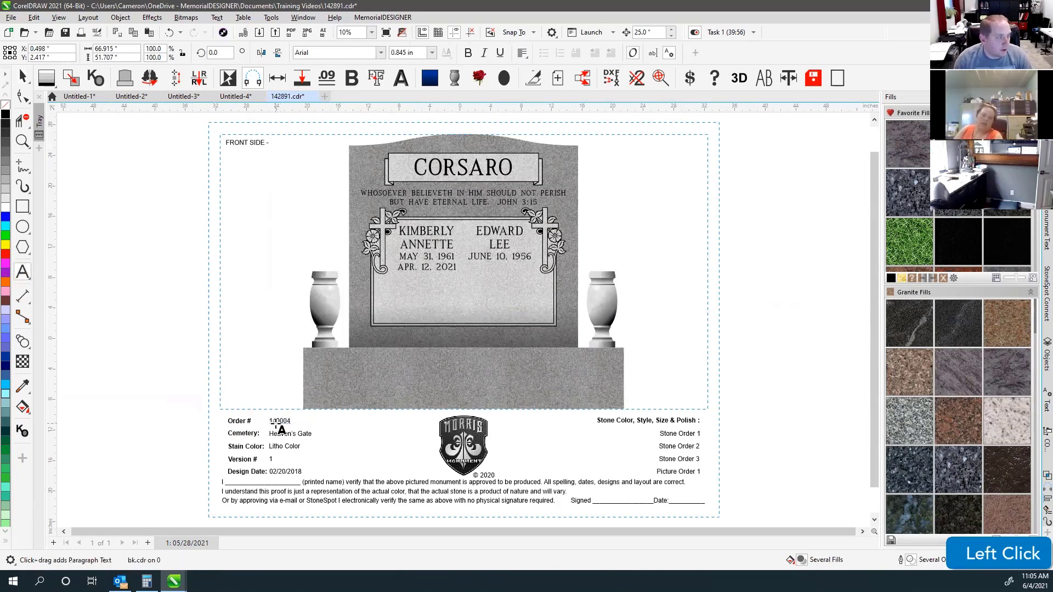
click(273, 421)
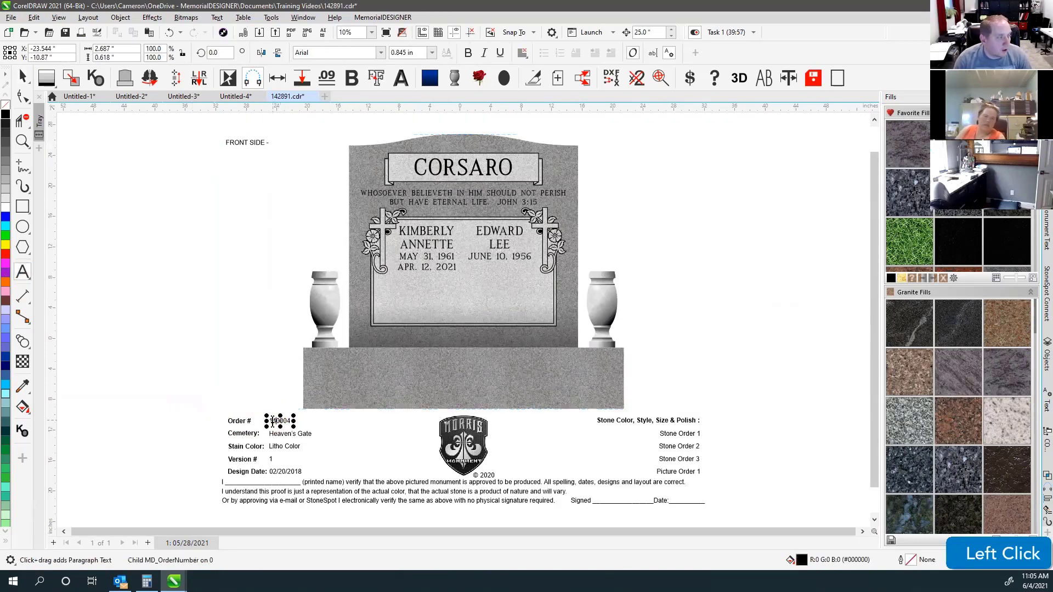
double_click(273, 421)
key(BackSpace)
key(BackSpace)
key(BackSpace)
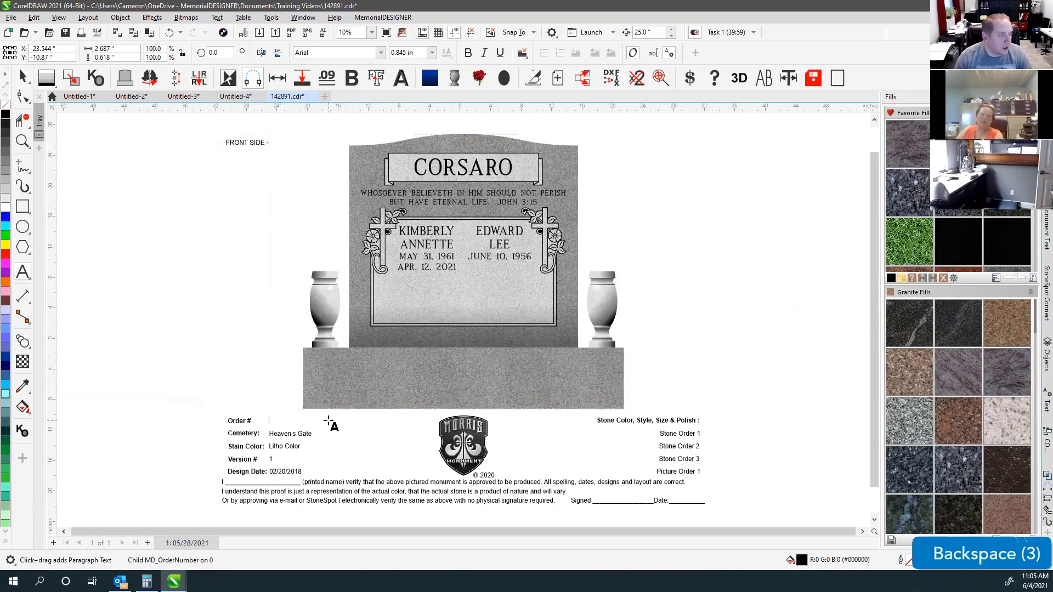
text(asdf)
key(BackSpace)
key(BackSpace)
key(BackSpace)
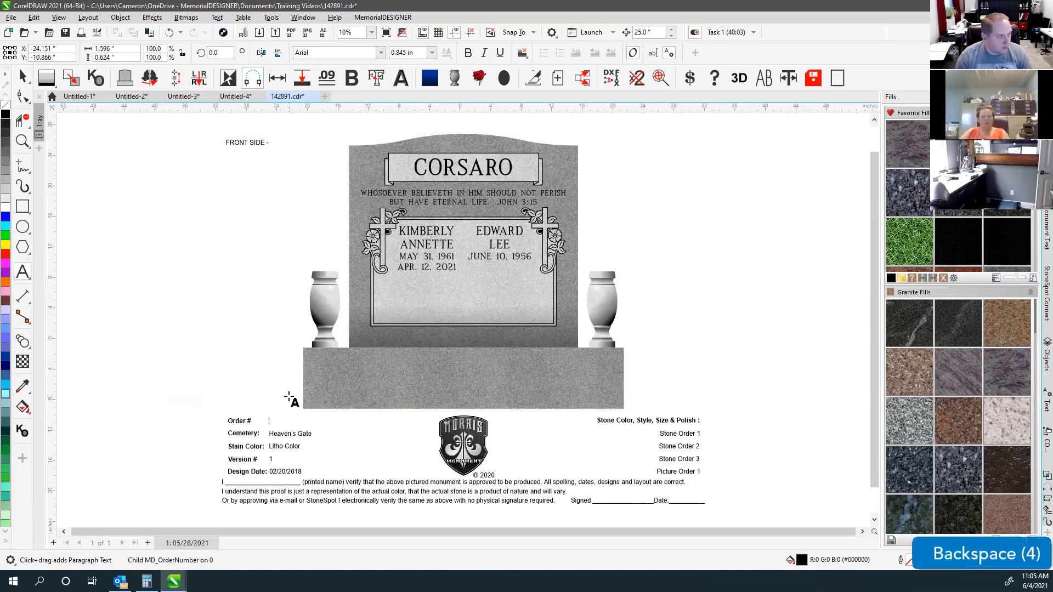
Reselect the whole proof group with the Pick tool.
click(22, 77)
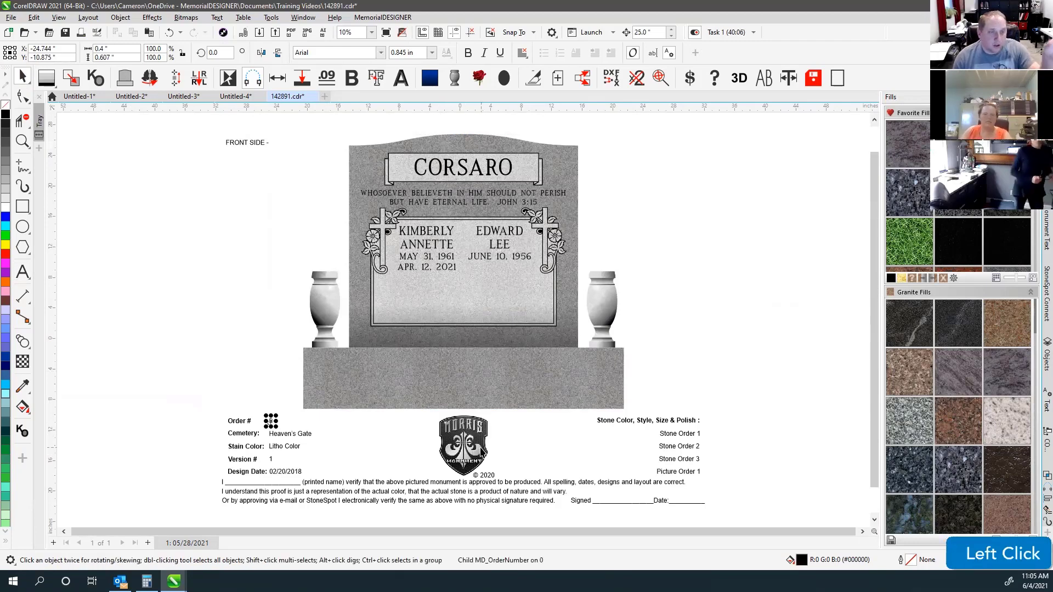
click(719, 295)
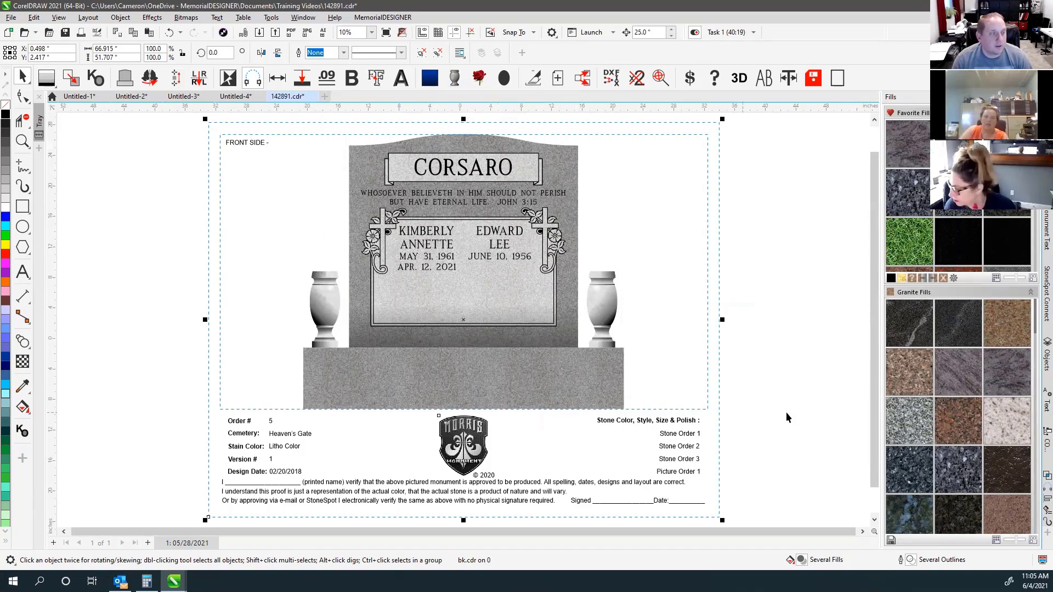
click(760, 382)
click(669, 422)
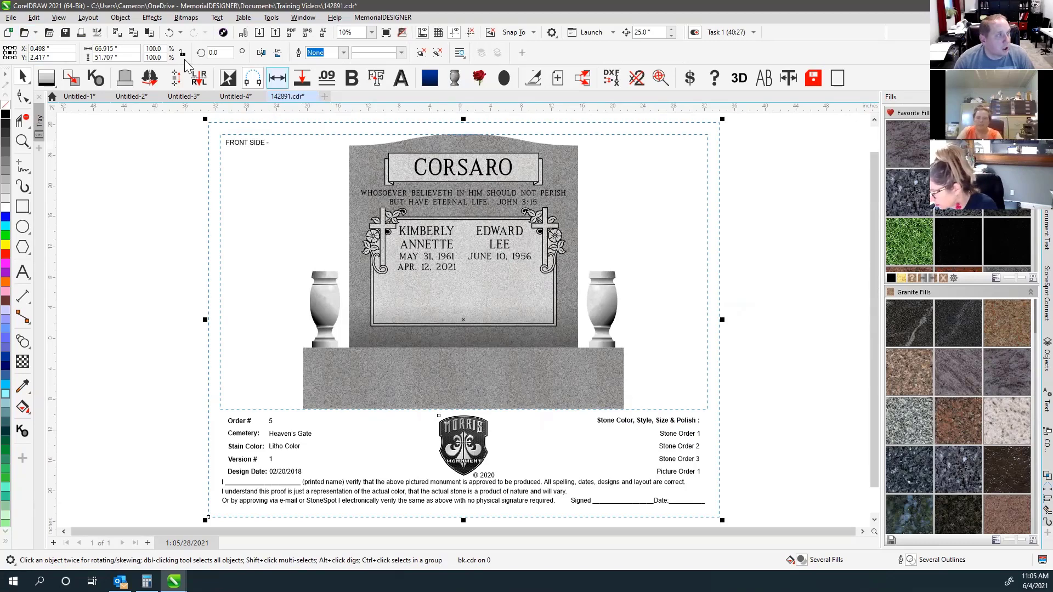
In the Open Drawing dialog, browse to the MemorialDESIGNER Import folder under OneDrive Documents.
click(24, 32)
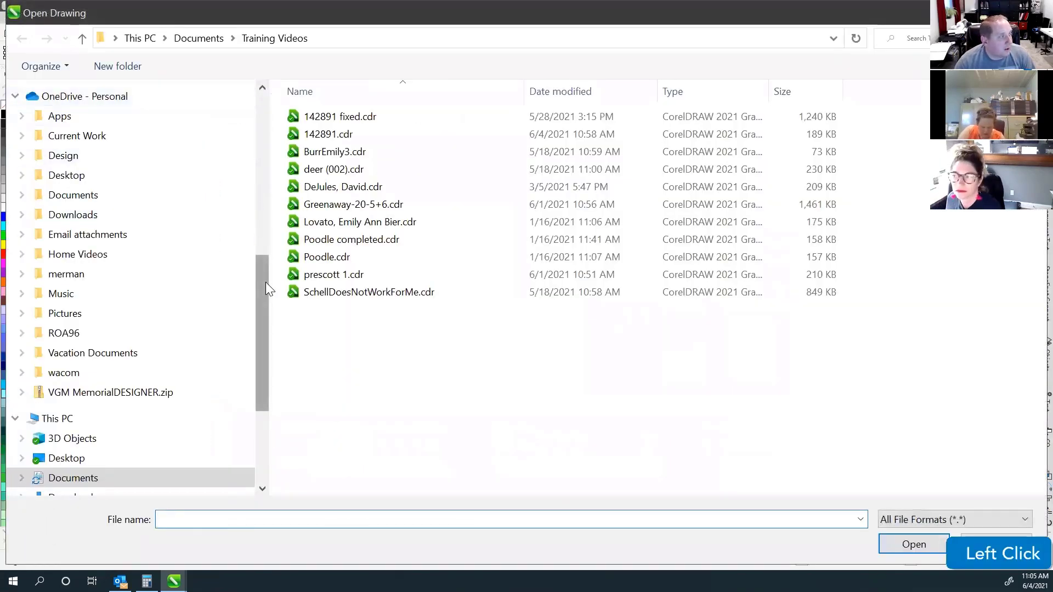
drag(265, 281, 266, 101)
click(106, 189)
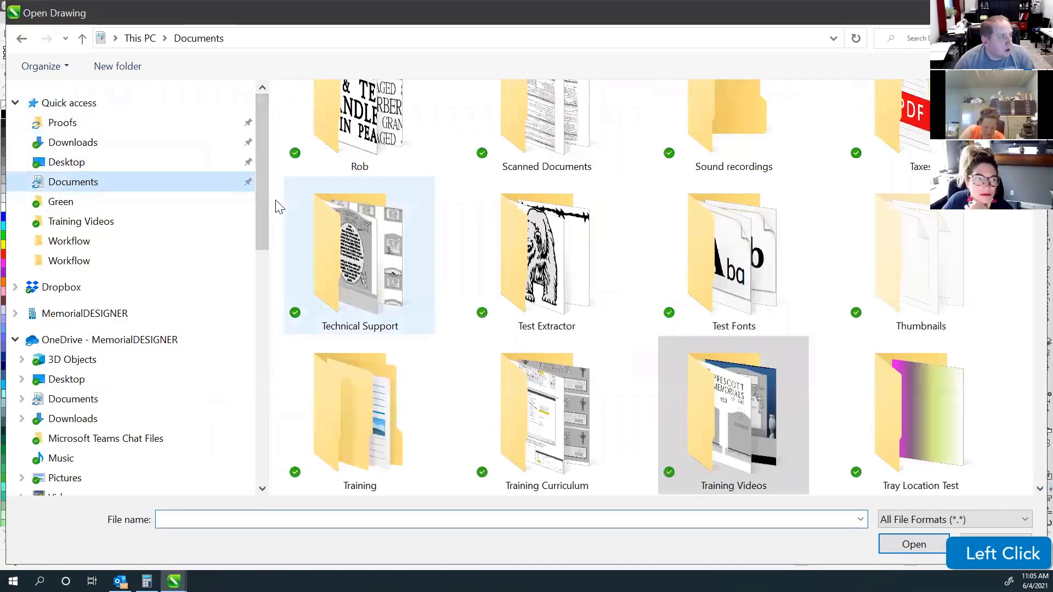
scroll(676, 353, down, 1)
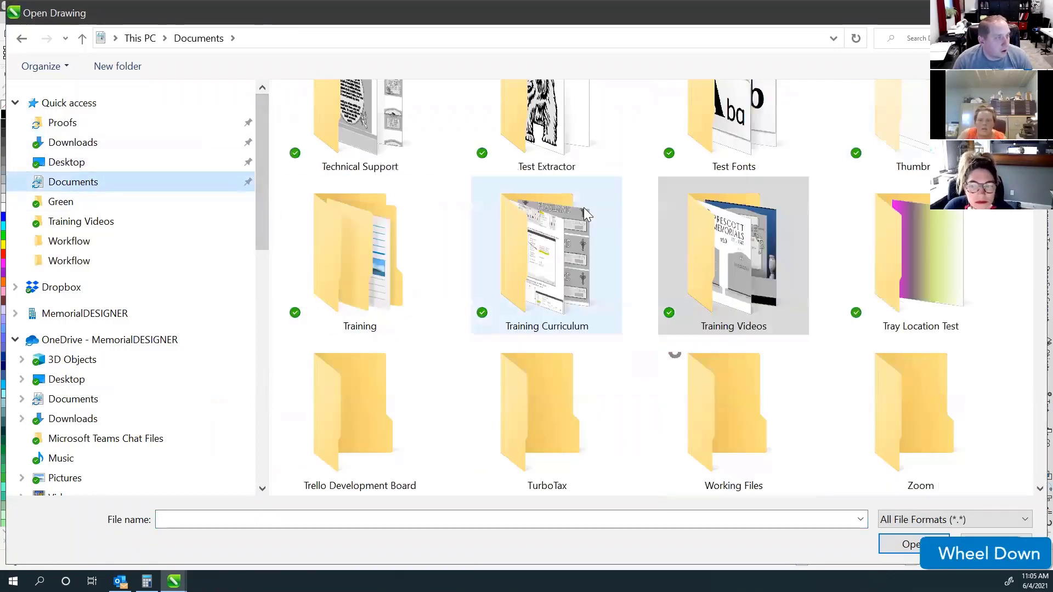
scroll(732, 270, down, 3)
scroll(724, 230, up, 2)
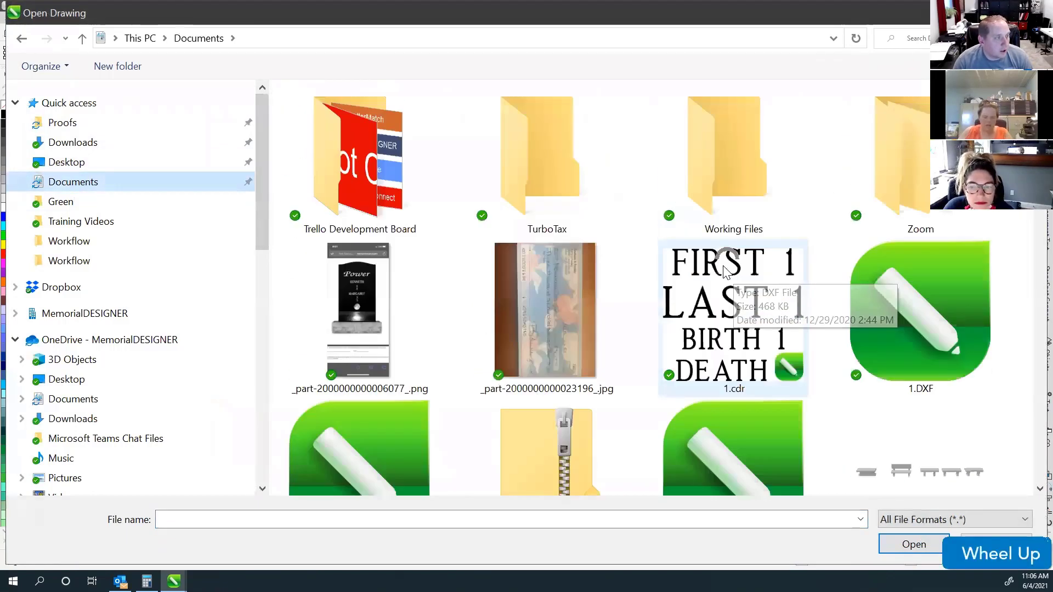
click(715, 188)
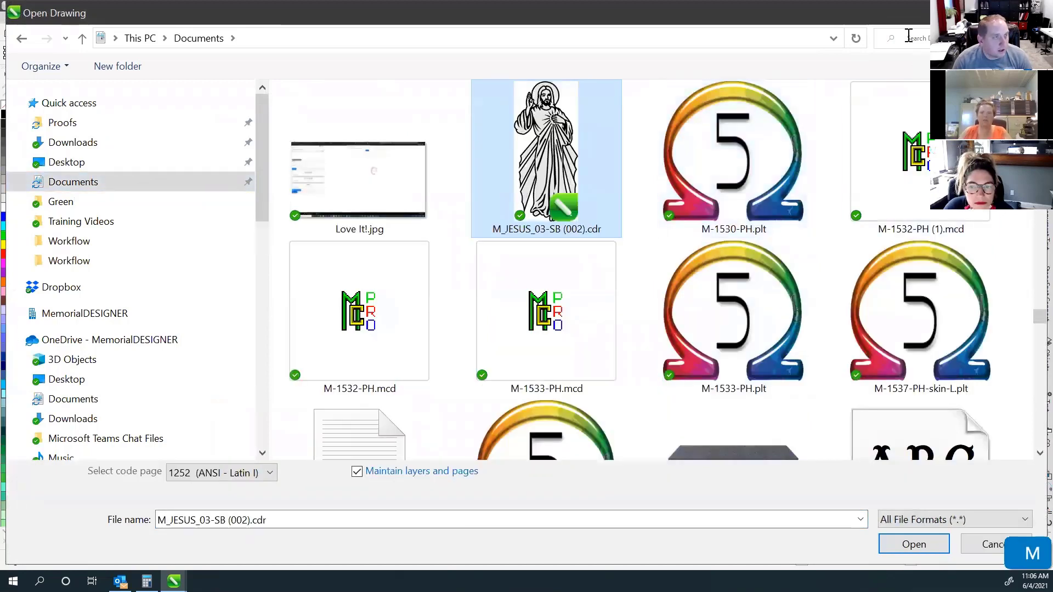
text(memorial)
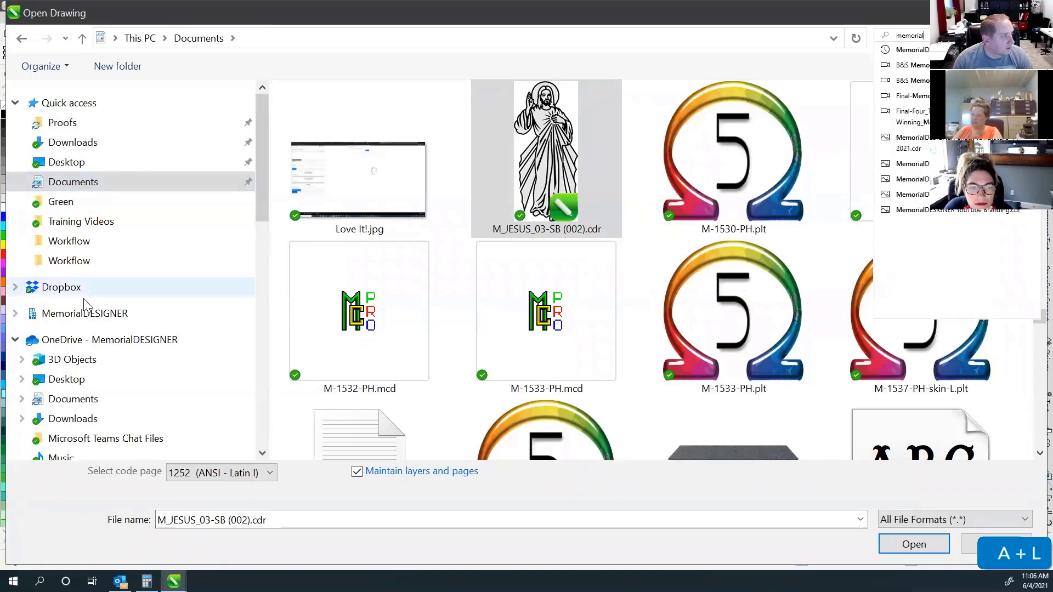
scroll(38, 327, down, 1)
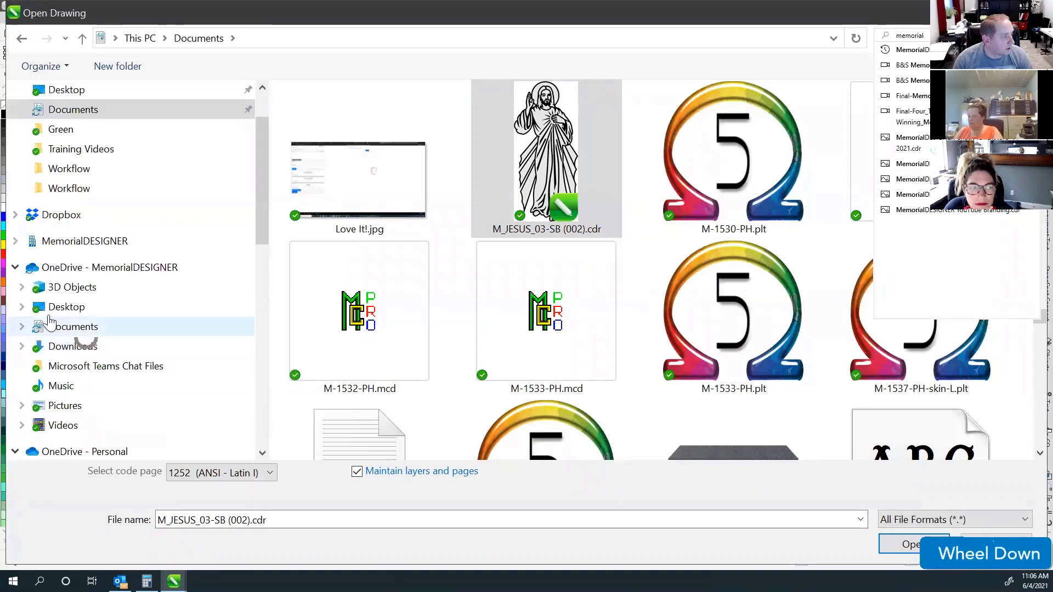
click(22, 327)
scroll(55, 297, down, 10)
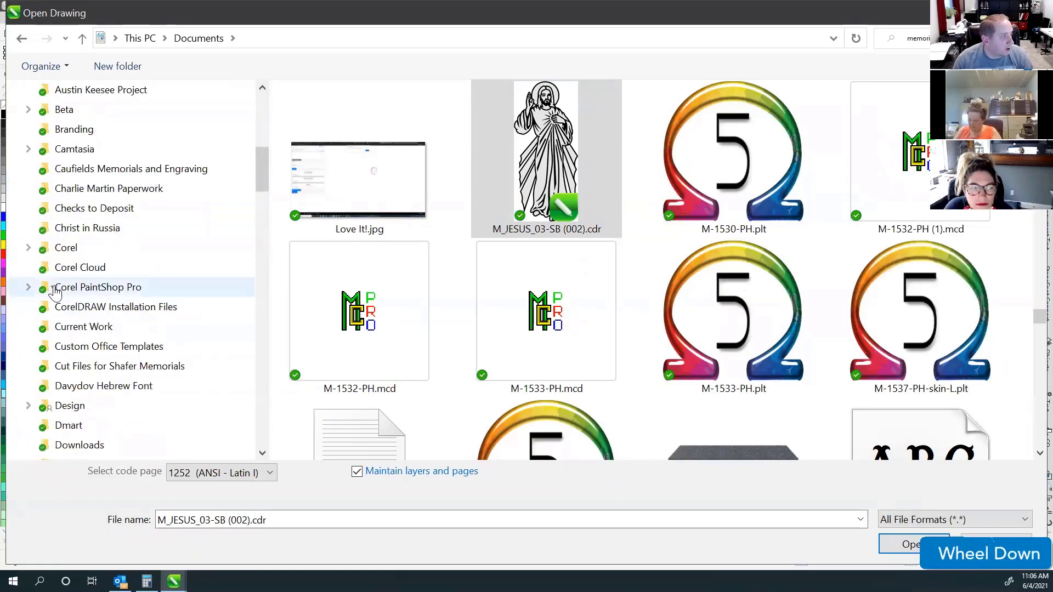
scroll(55, 297, down, 1)
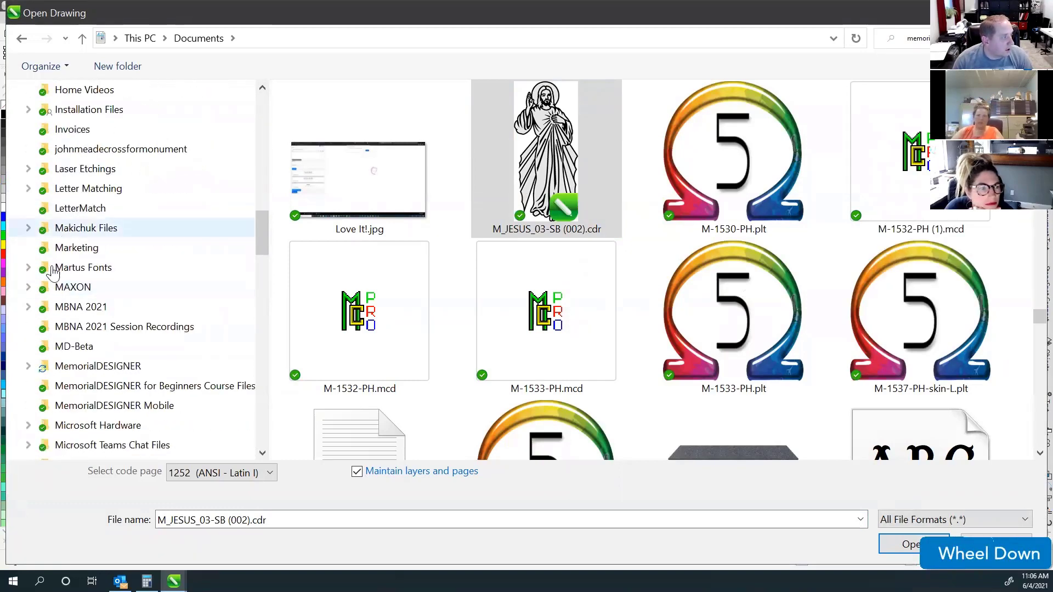
click(29, 366)
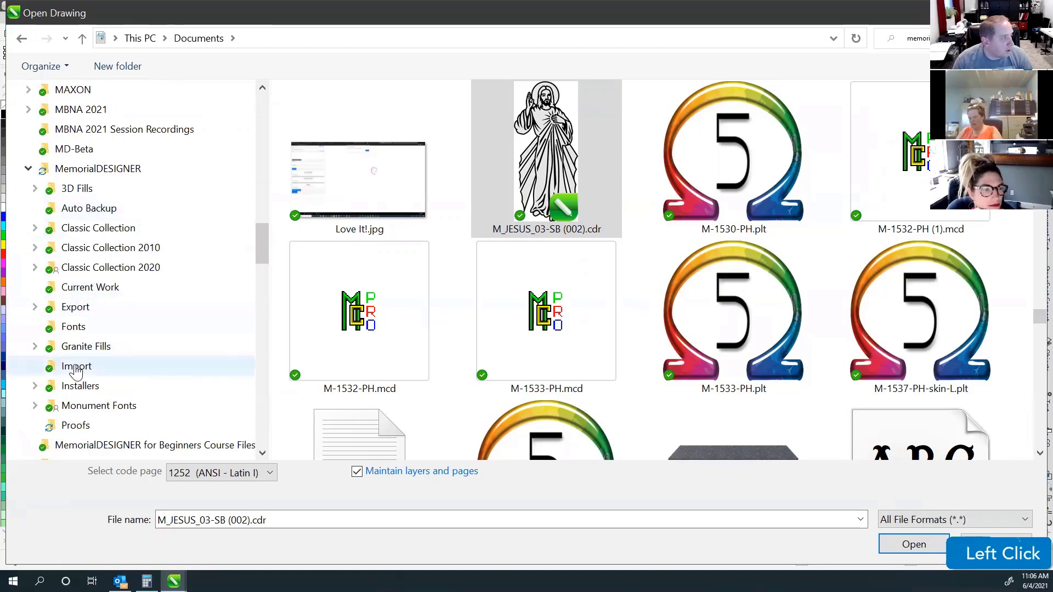
click(77, 367)
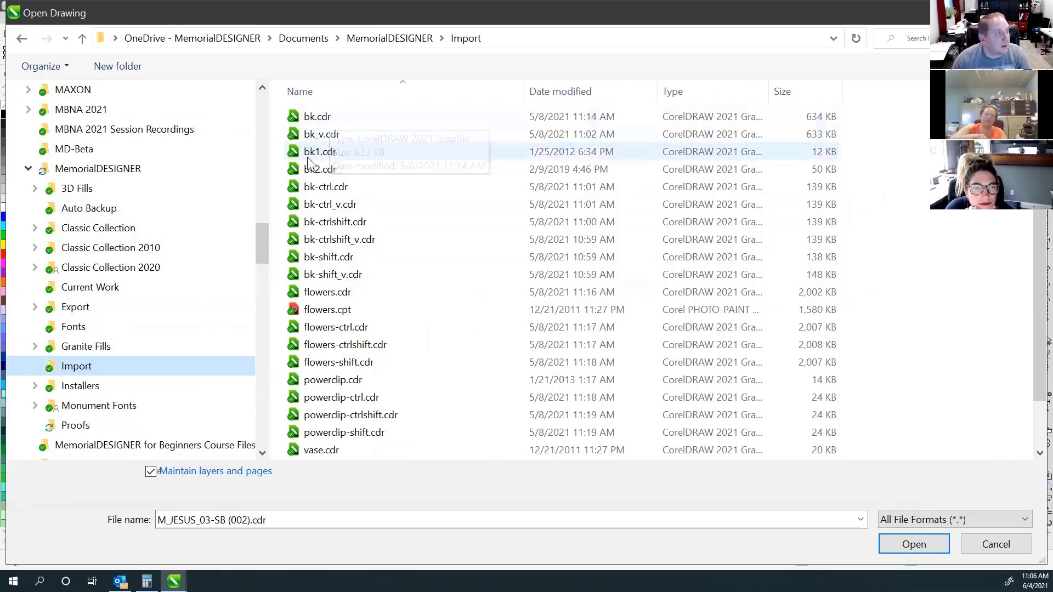
Delete bk1.cdr and bk2.cdr from the Import folder.
click(317, 118)
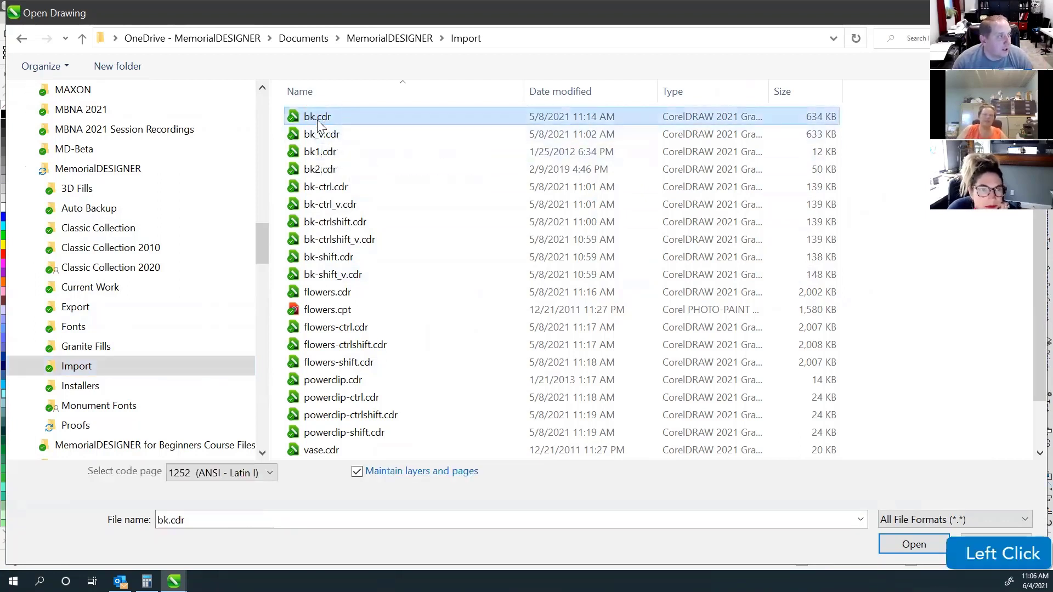
click(328, 274)
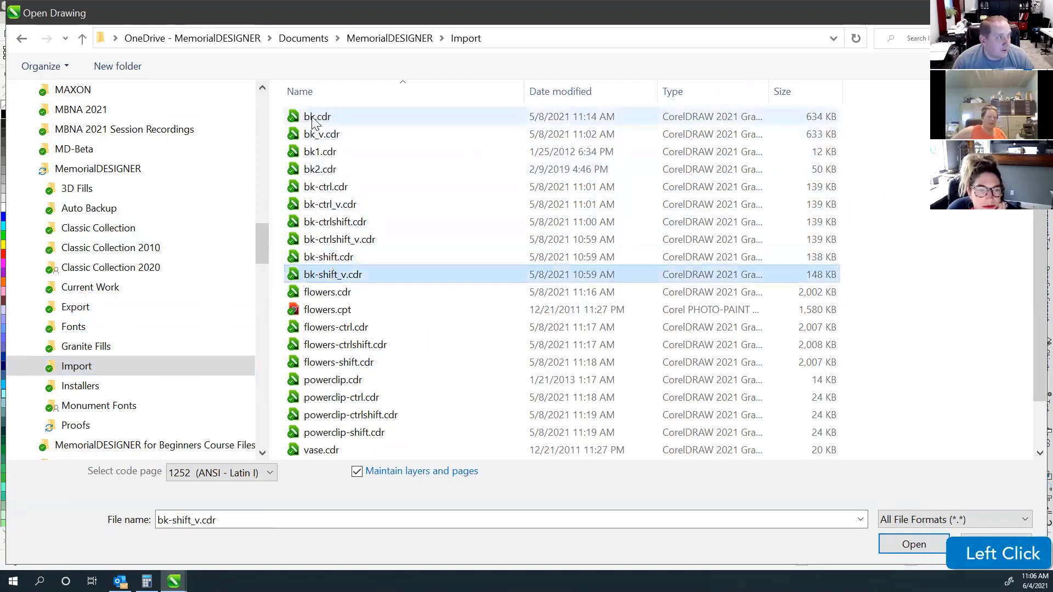
click(318, 150)
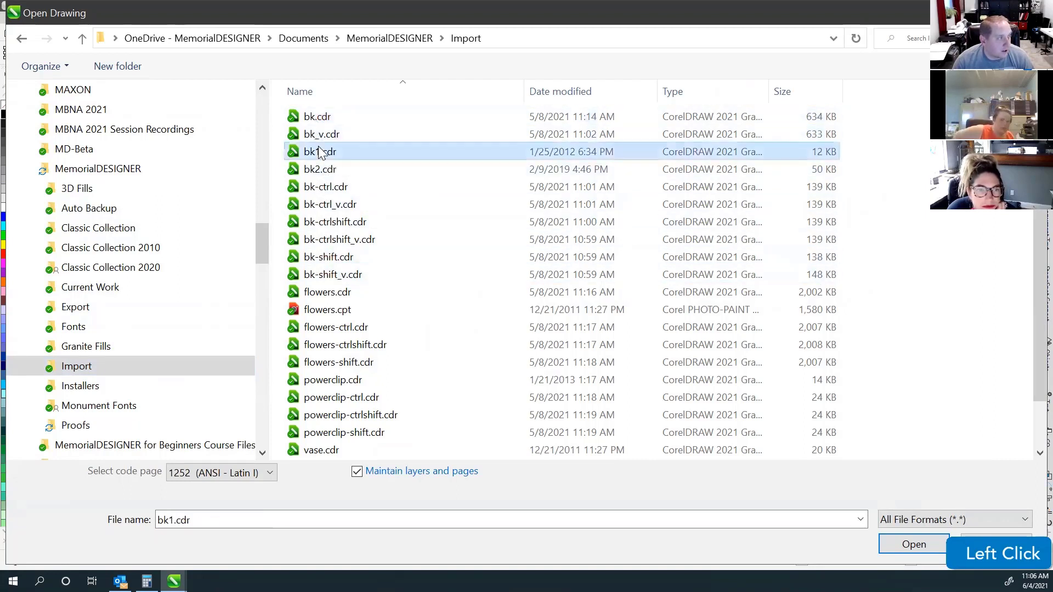
key(Delete)
click(318, 153)
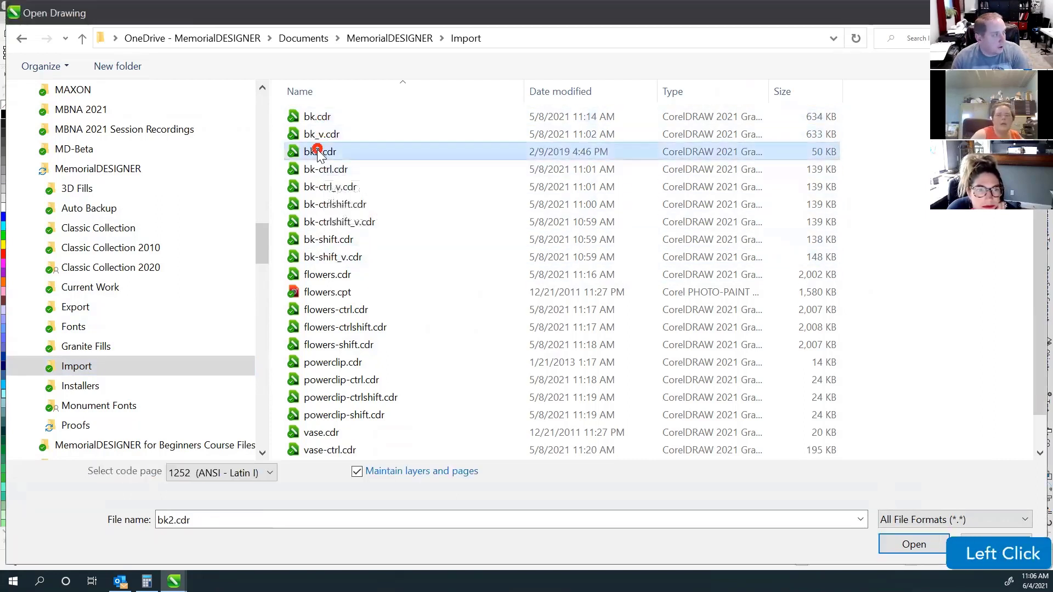
key(Delete)
Open the bk.cdr proof template.
click(318, 115)
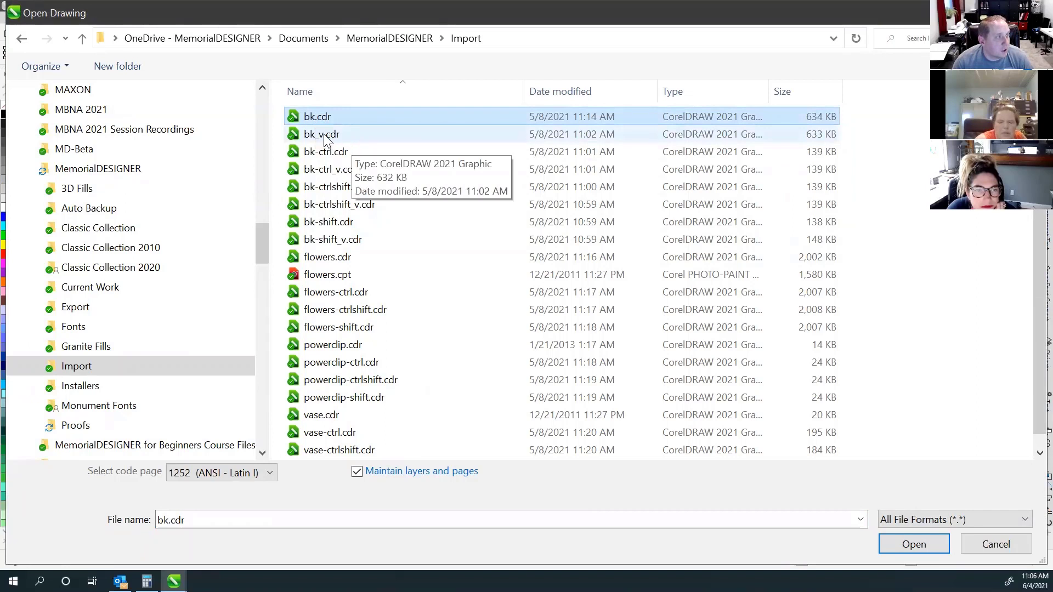
click(322, 136)
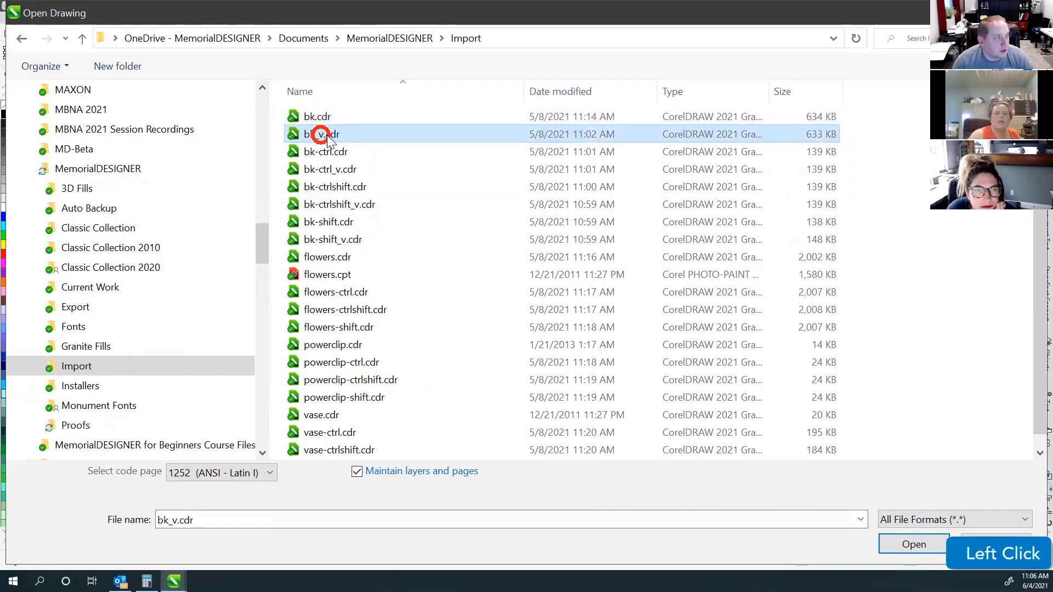
click(322, 119)
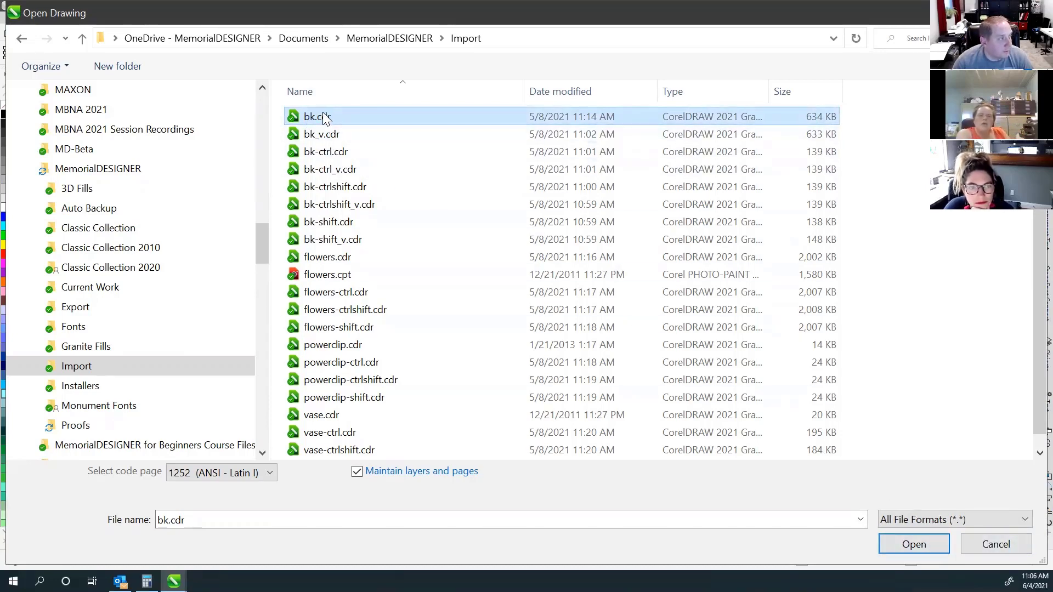
click(913, 543)
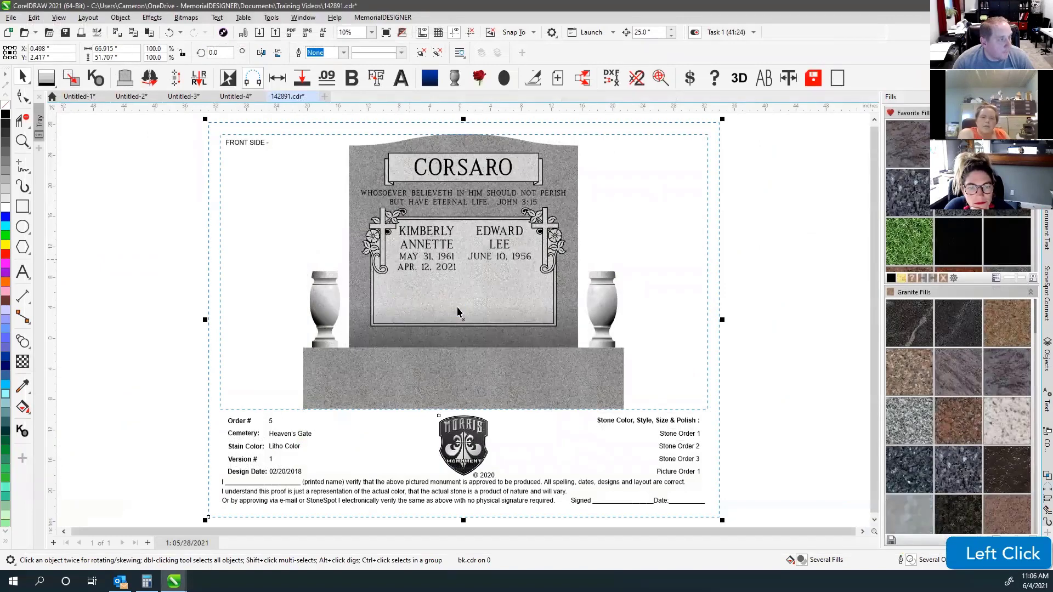
Delete the Morris logo group from the bk.cdr template.
click(474, 445)
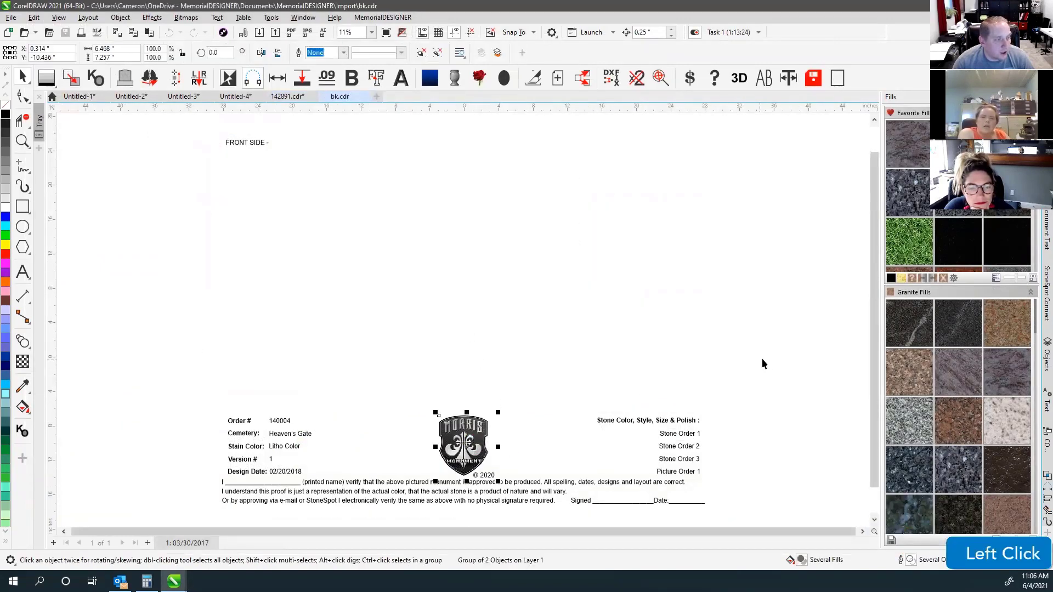
click(465, 441)
key(Delete)
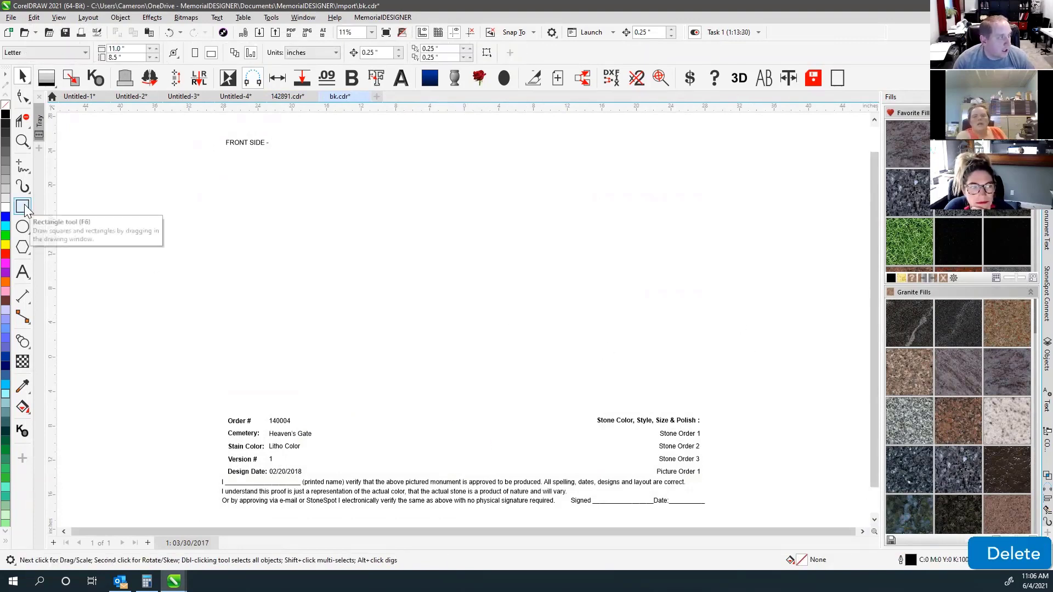
Add a horizontally centred 'BEST STONE'S EVER' text line and save the template in 2021 format.
click(23, 272)
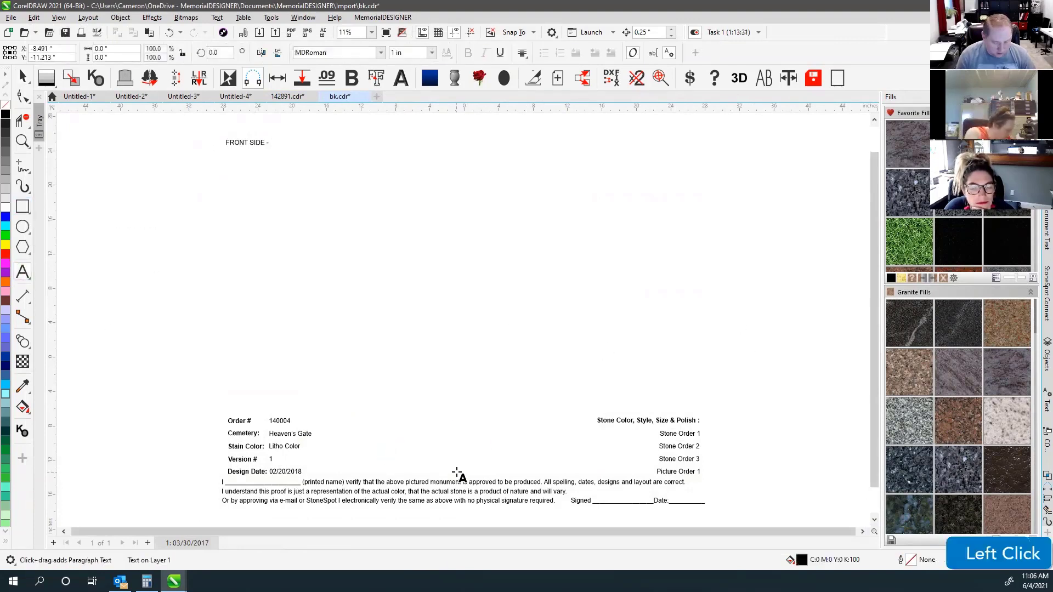
text(BEST LO)
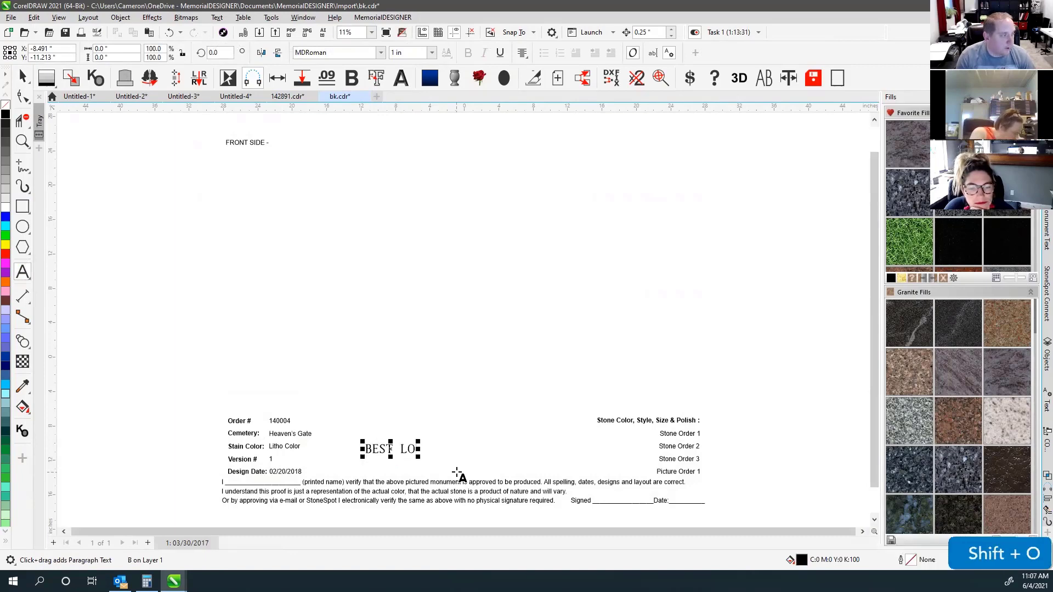
key(BackSpace)
key(BackSpace)
text(STONE'S E)
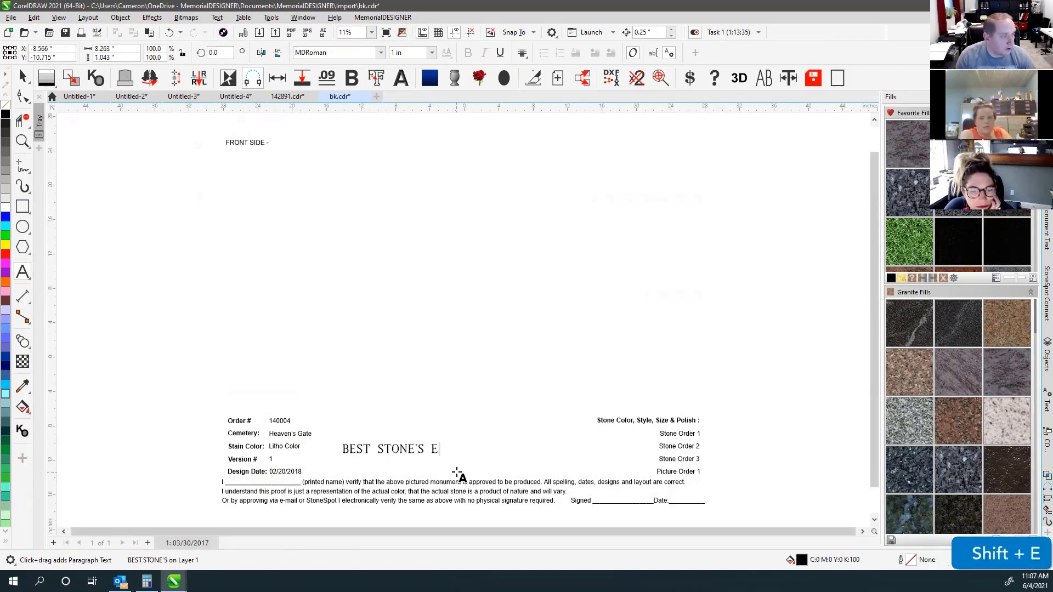
text(VER)
click(22, 76)
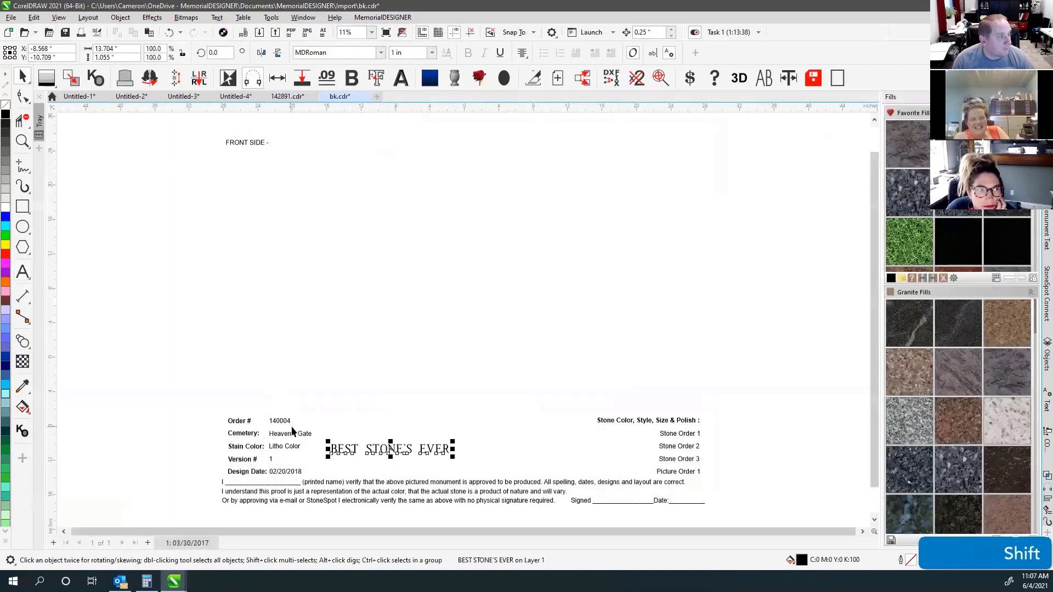
key(c)
click(137, 369)
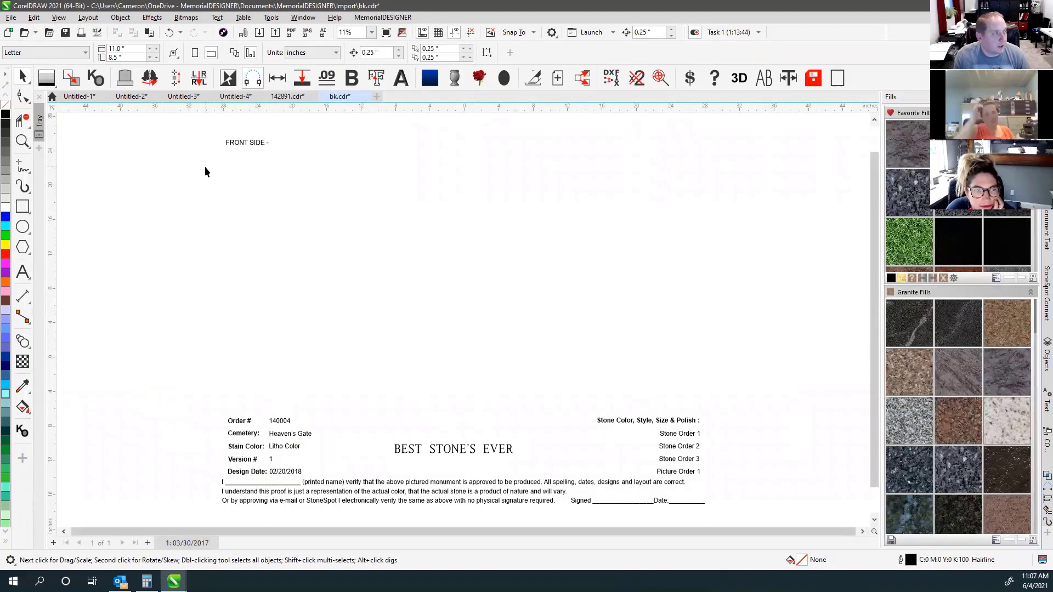
click(66, 34)
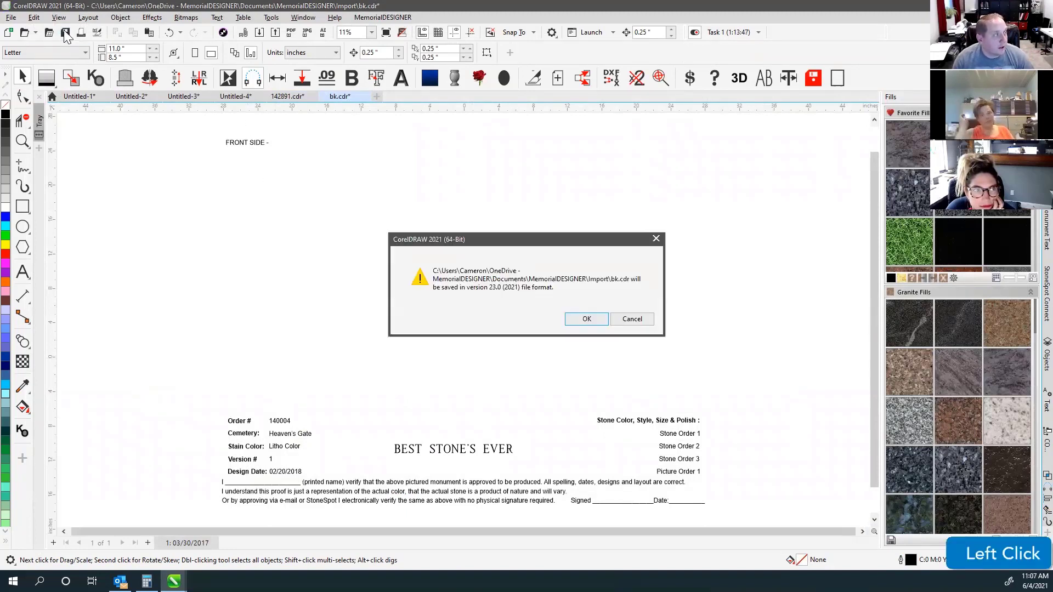
click(586, 319)
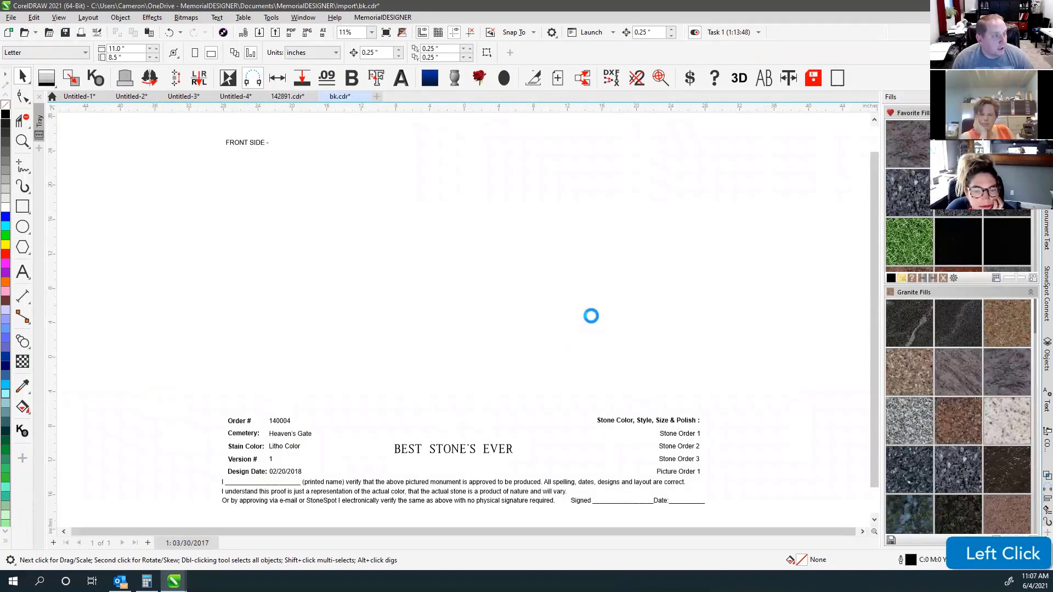
click(288, 97)
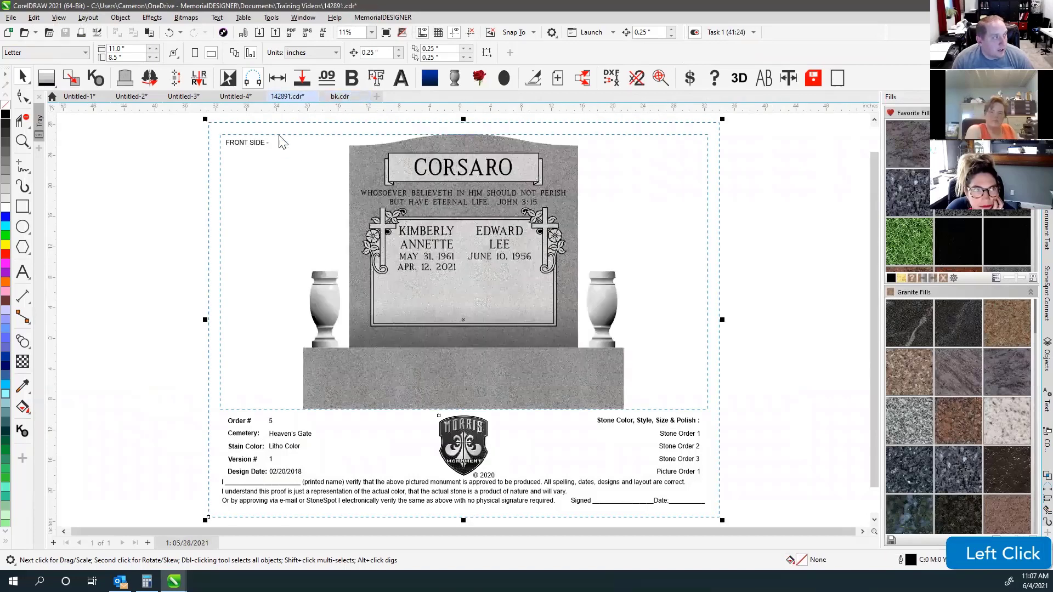
click(295, 434)
key(Delete)
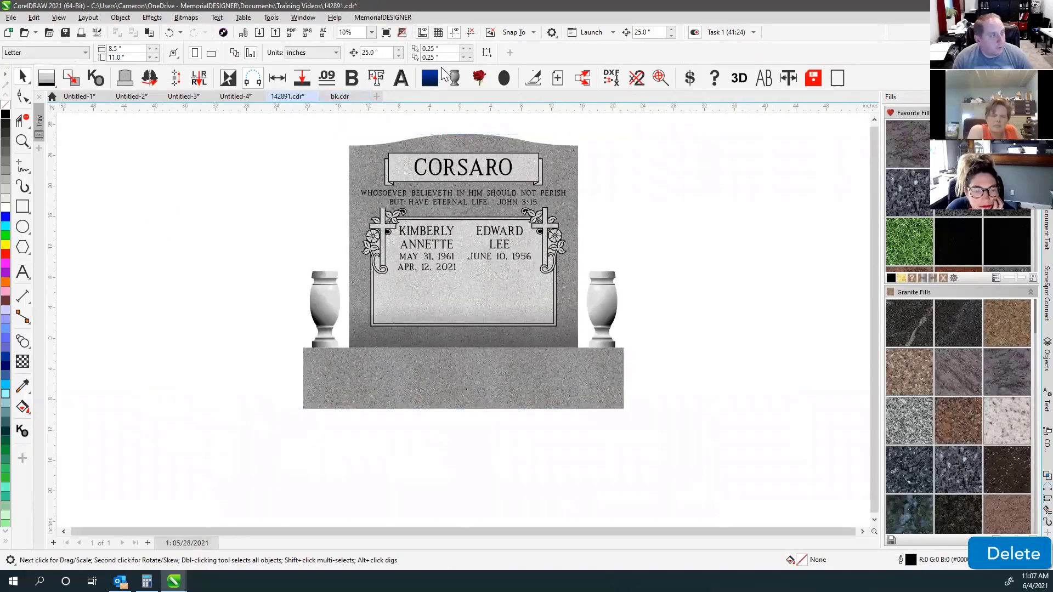
click(438, 83)
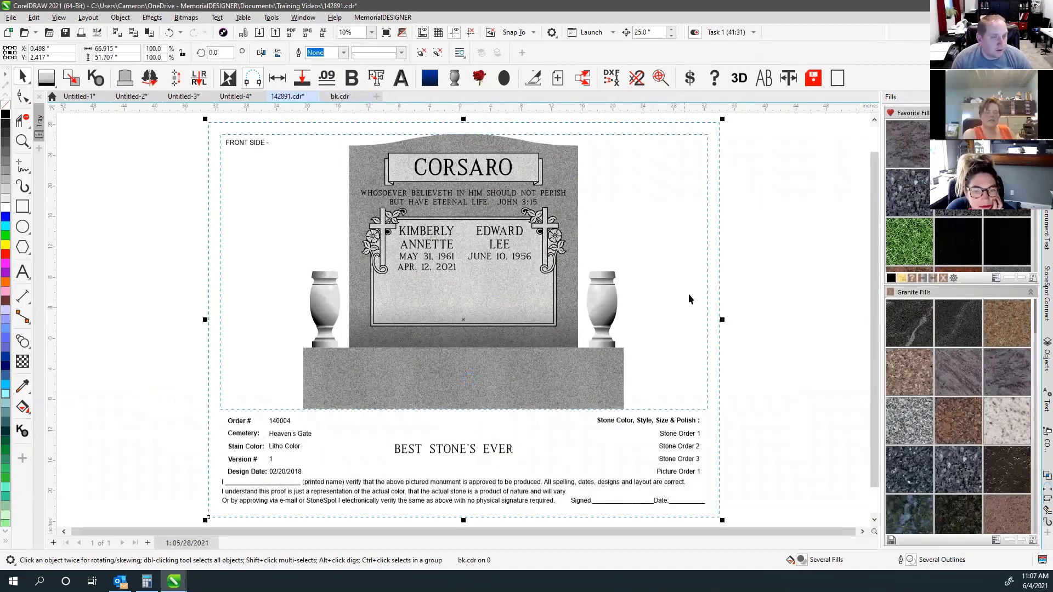
Check the applied proof layout by selecting it on the Corsaro design.
click(775, 199)
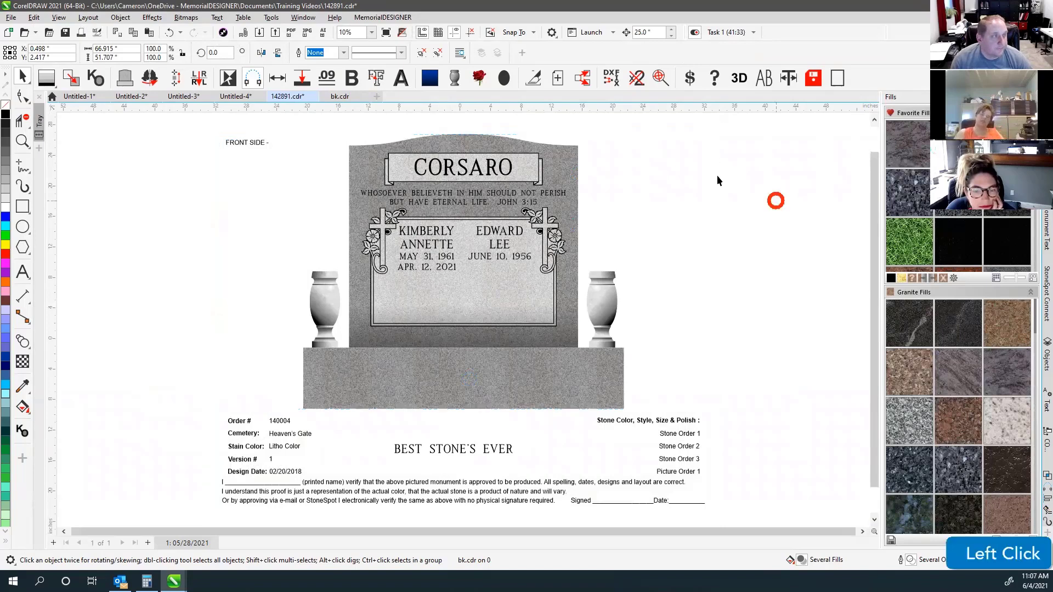
click(692, 141)
click(251, 141)
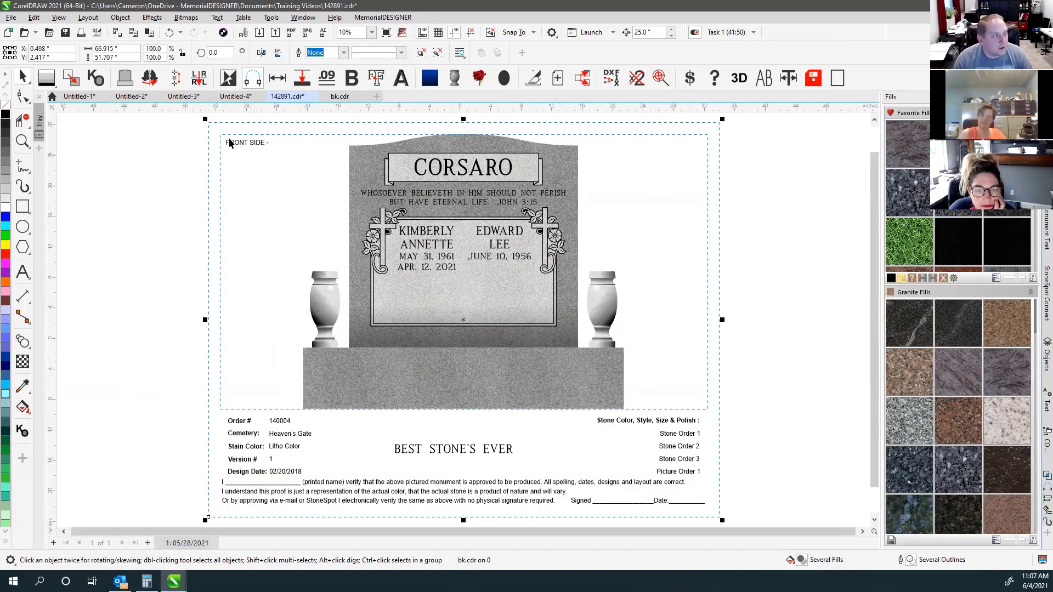
click(182, 147)
click(254, 146)
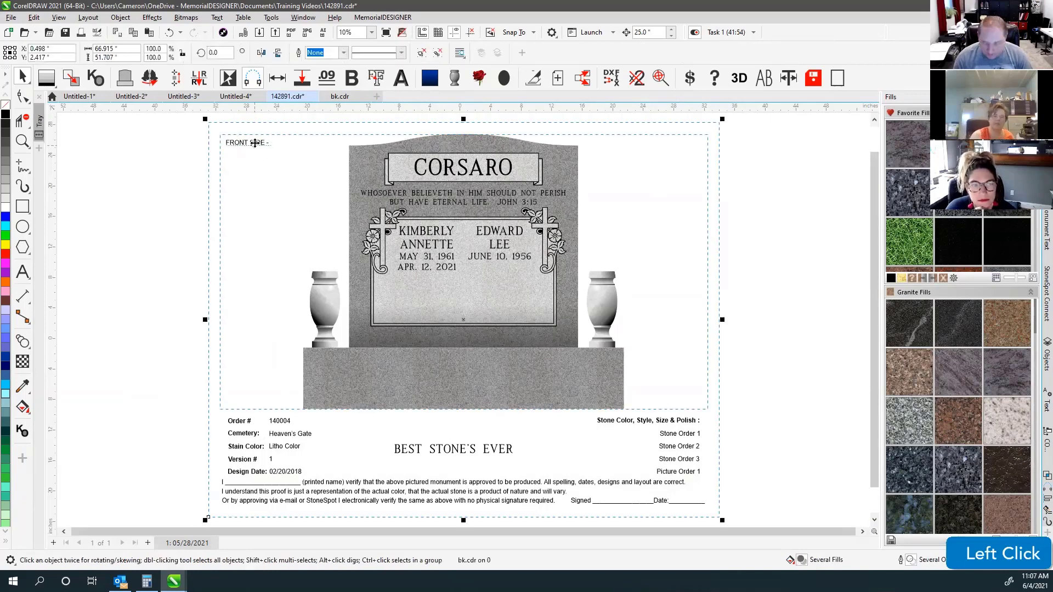
Delete the proof border and order text, leaving the monument zoomed to fit.
key(Delete)
key(F4)
click(780, 208)
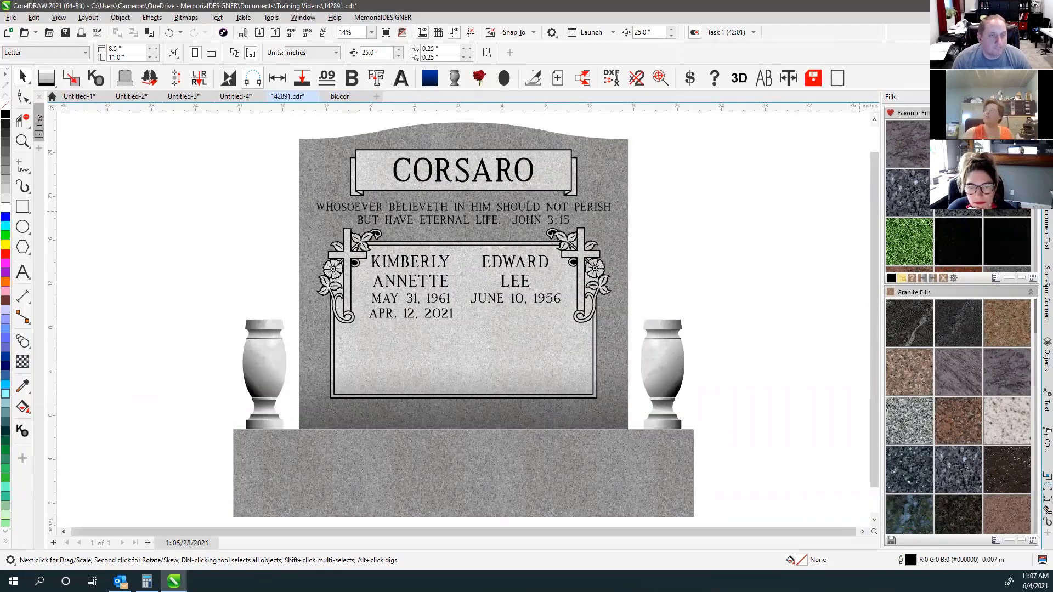
click(781, 208)
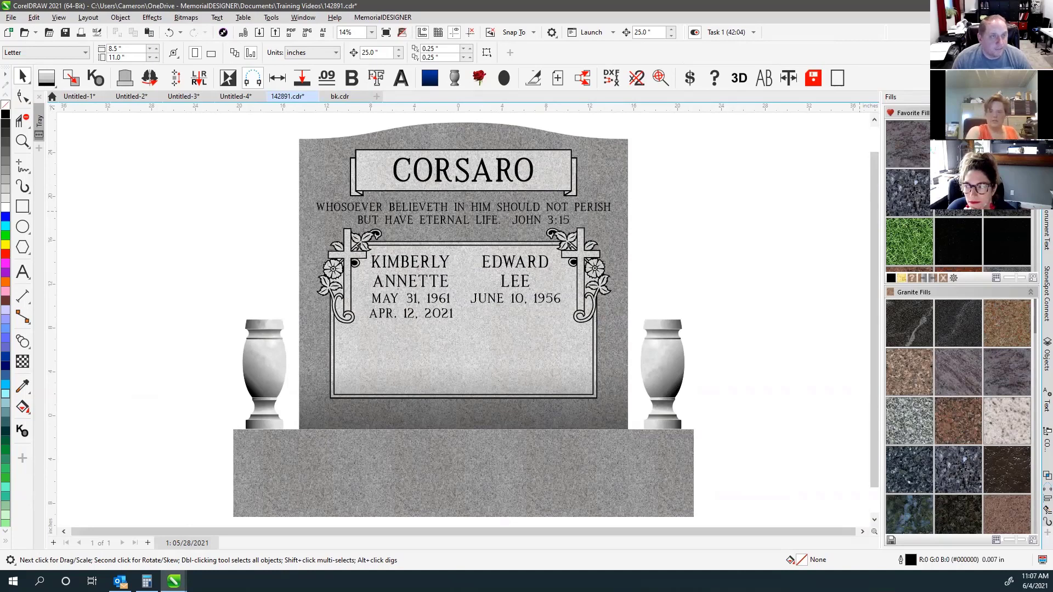
click(736, 111)
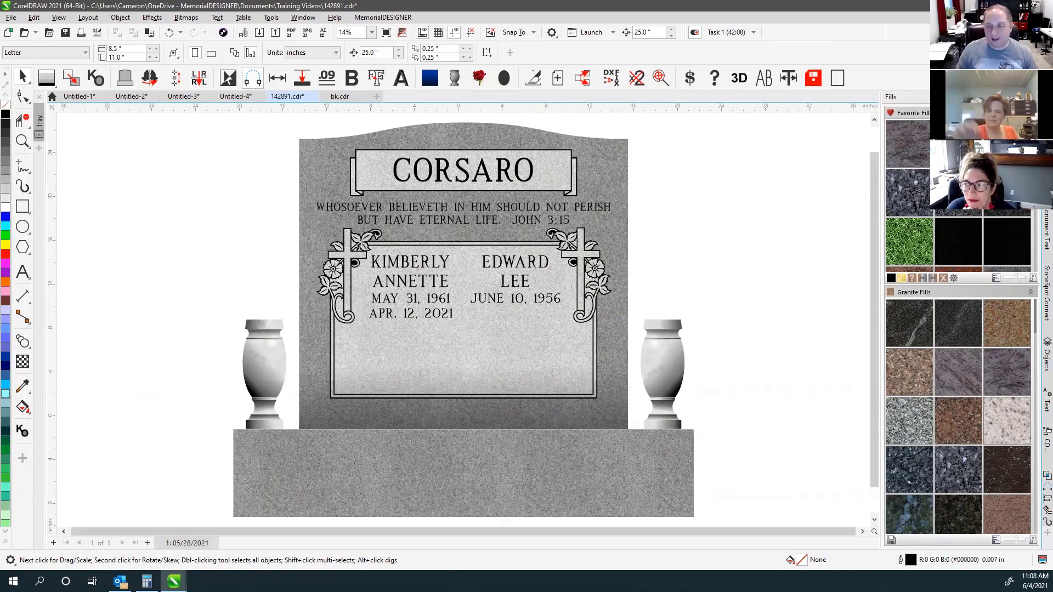
click(736, 111)
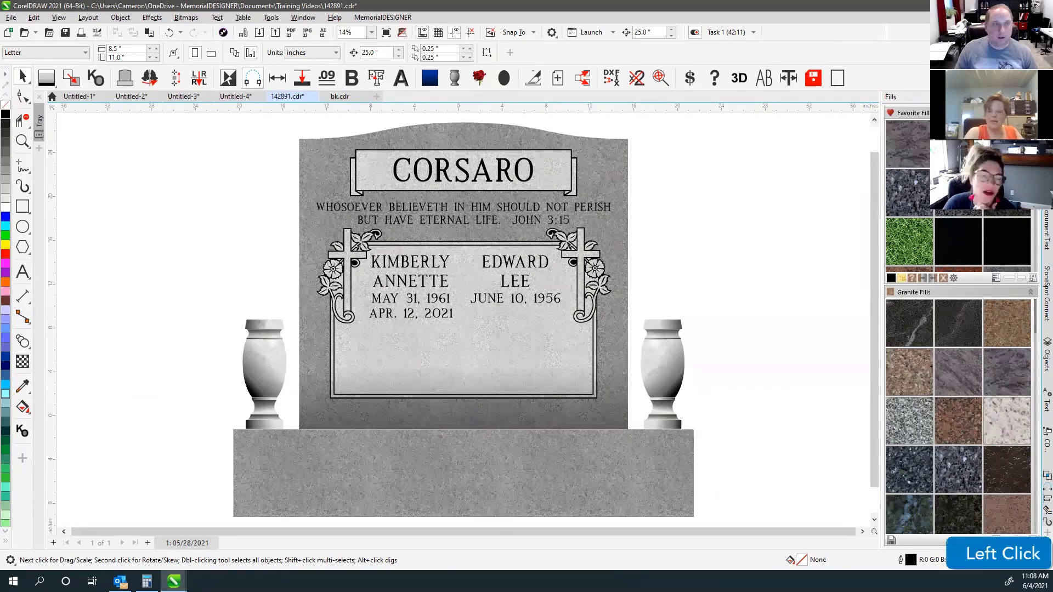